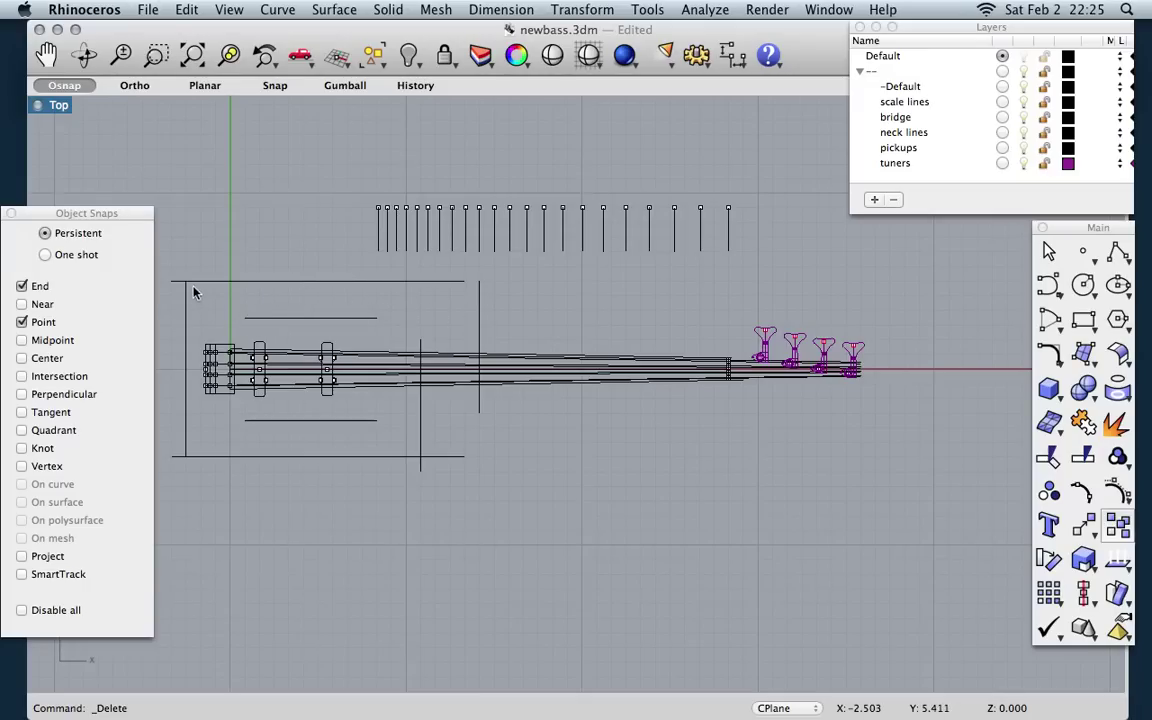
Step: Duplicate the upper short horizontal line above the pickups and shift the copy 8 units toward the neck
scroll(193, 280, up, 3)
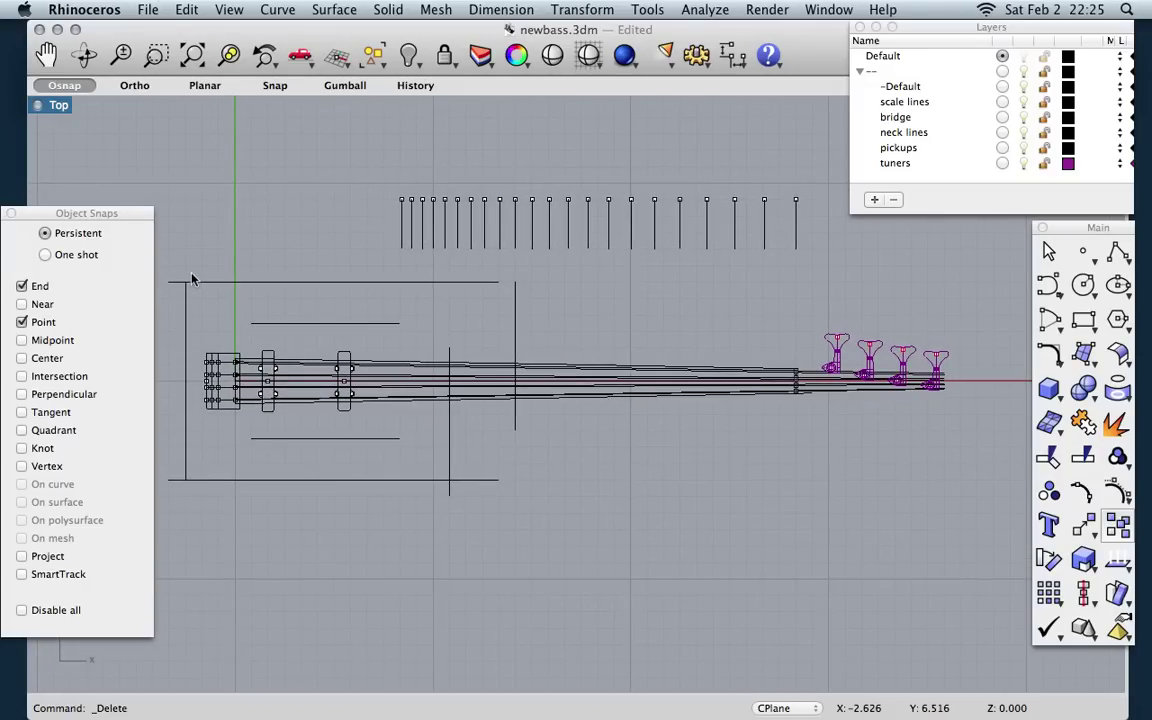
scroll(193, 280, up, 3)
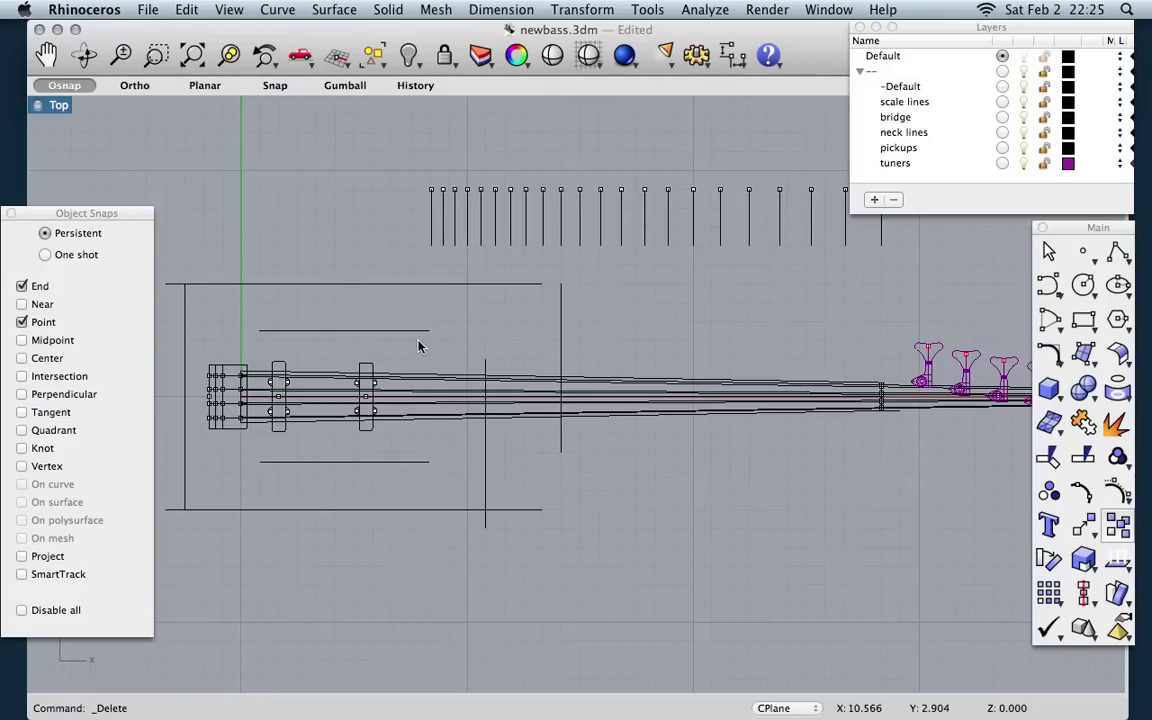
click(386, 332)
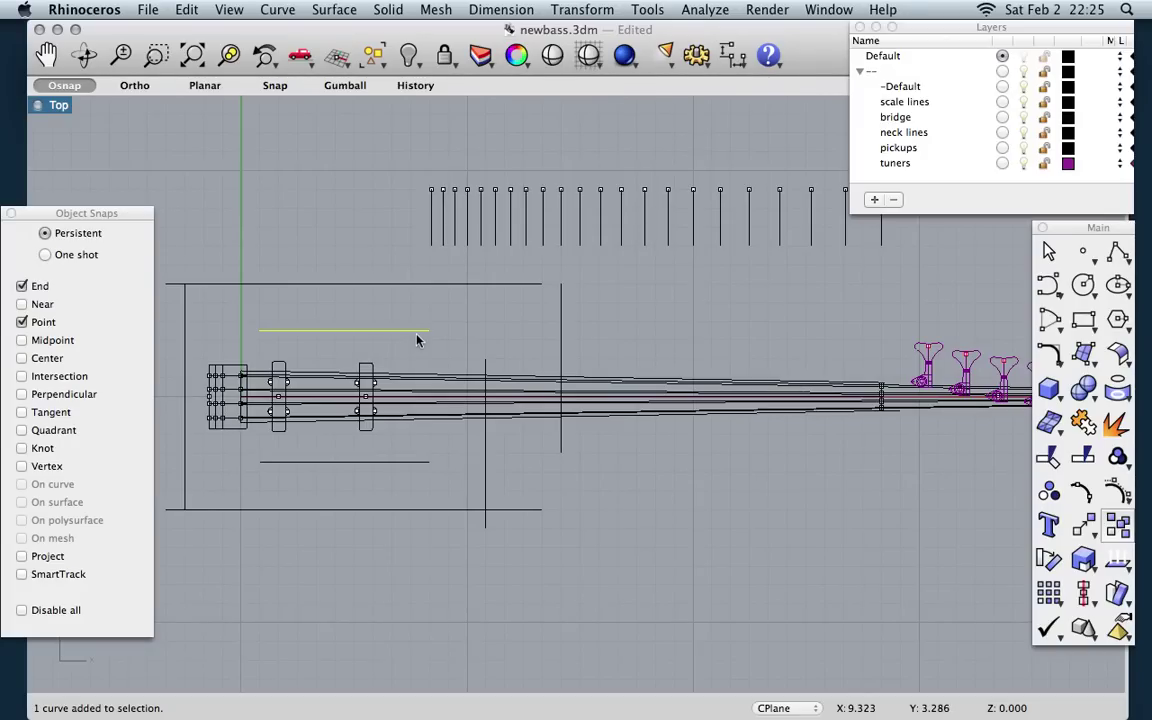
key(alt+Right)
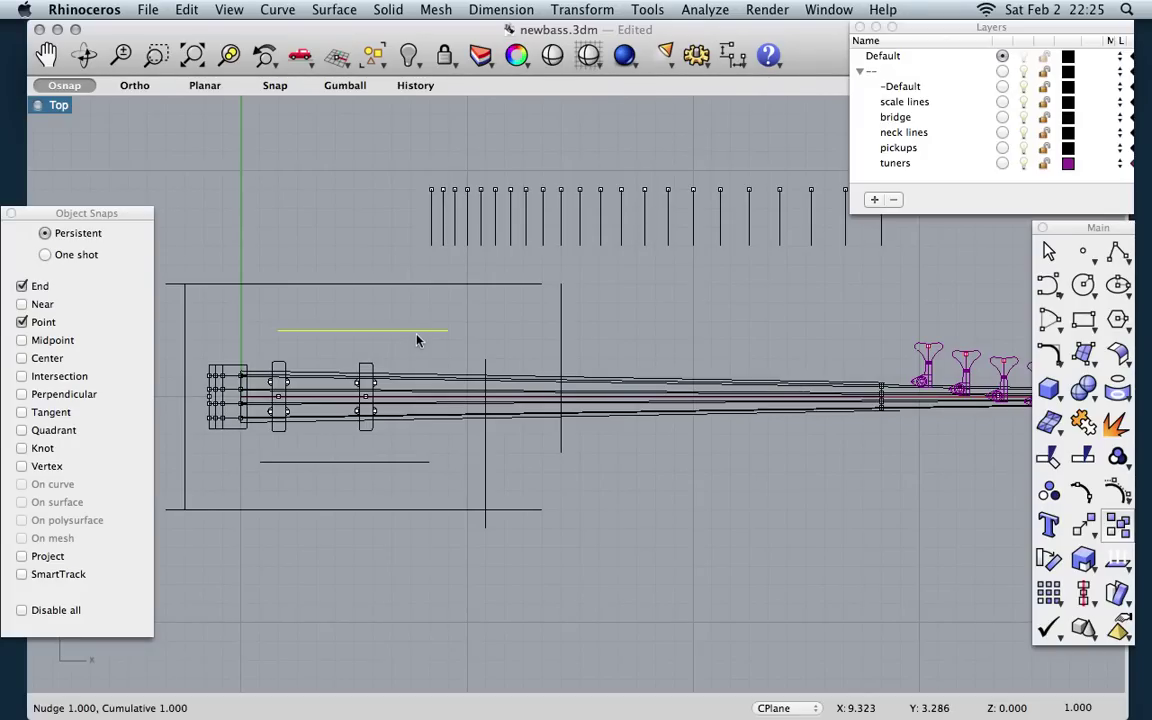
key(alt+Left)
key(super+c)
key(super+v)
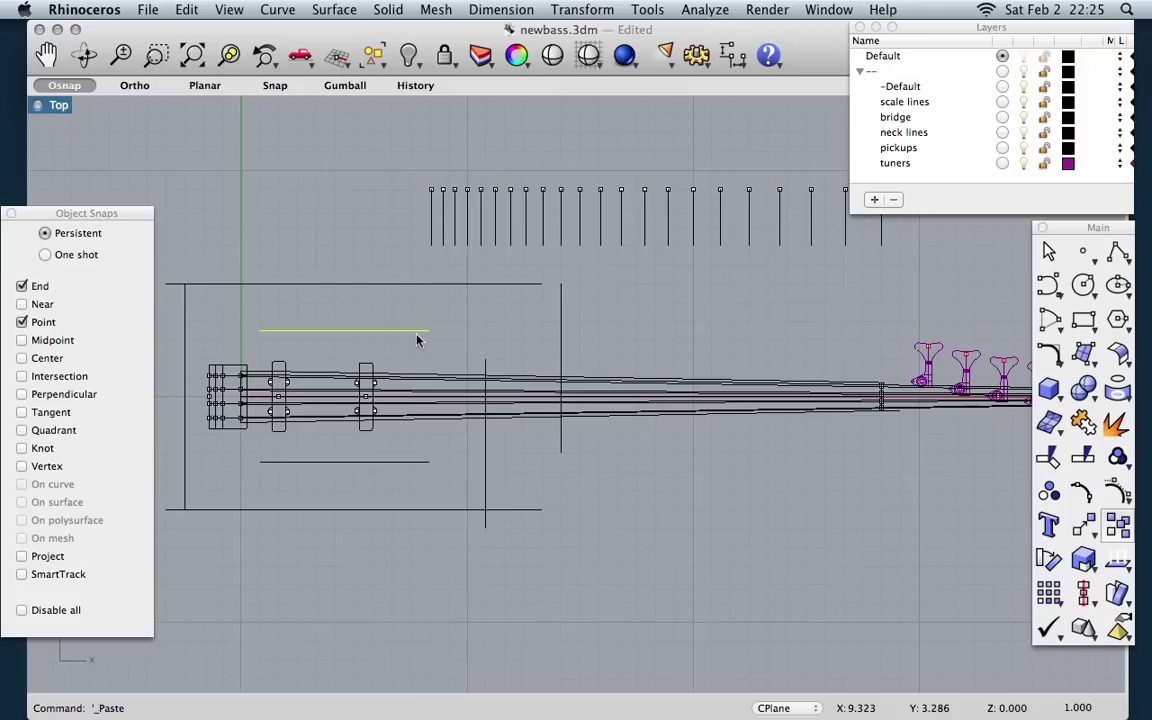
key(alt+Right)
key(alt+Right)
key(alt+Right)
key(alt+Right)
key(alt+Right)
key(alt+Right)
key(alt+Right)
key(alt+Right)
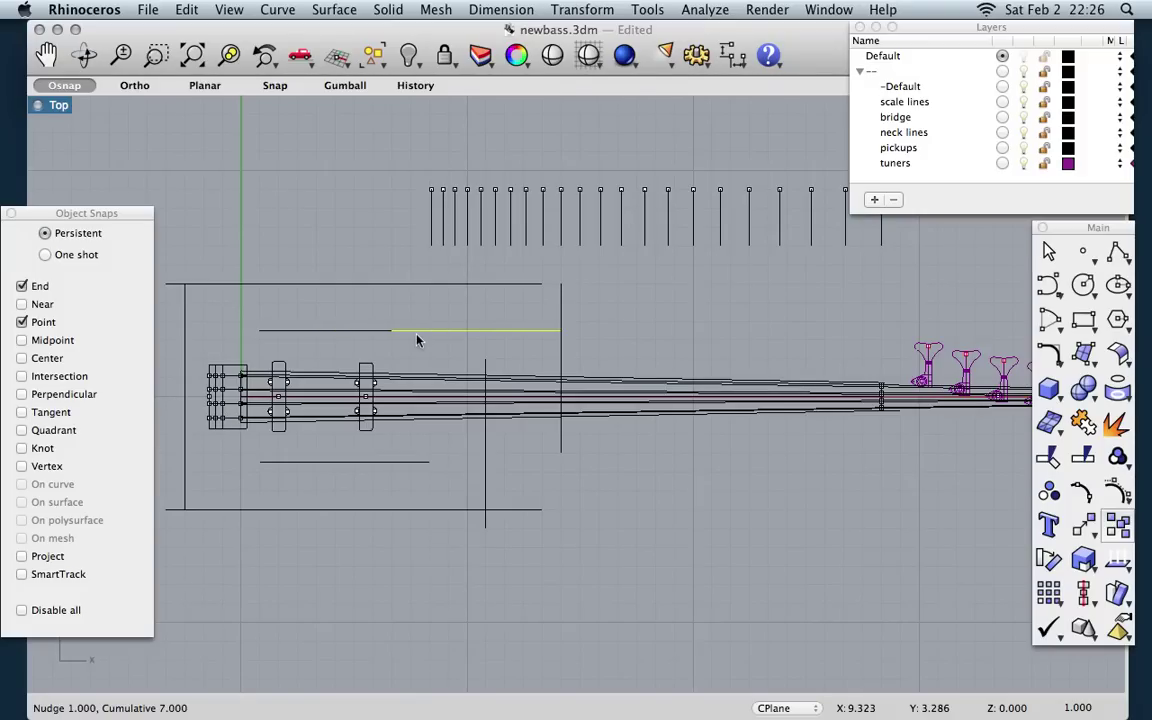
Step: Lower the copied horizontal line by 1 unit, and raise it back in 0.1 increments by 0.5 units
key(alt+Down)
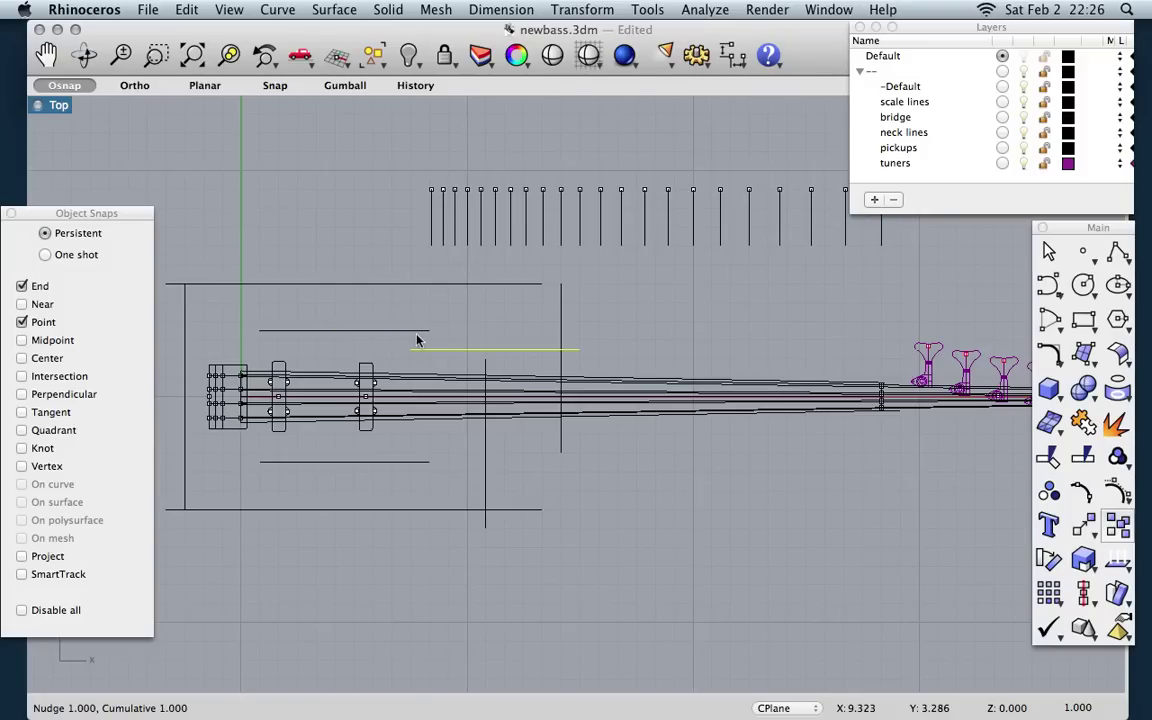
key(alt+shift+Up)
key(alt+shift+Up)
key(alt+shift+Up)
key(alt+shift+Up)
scroll(490, 352, up, 2)
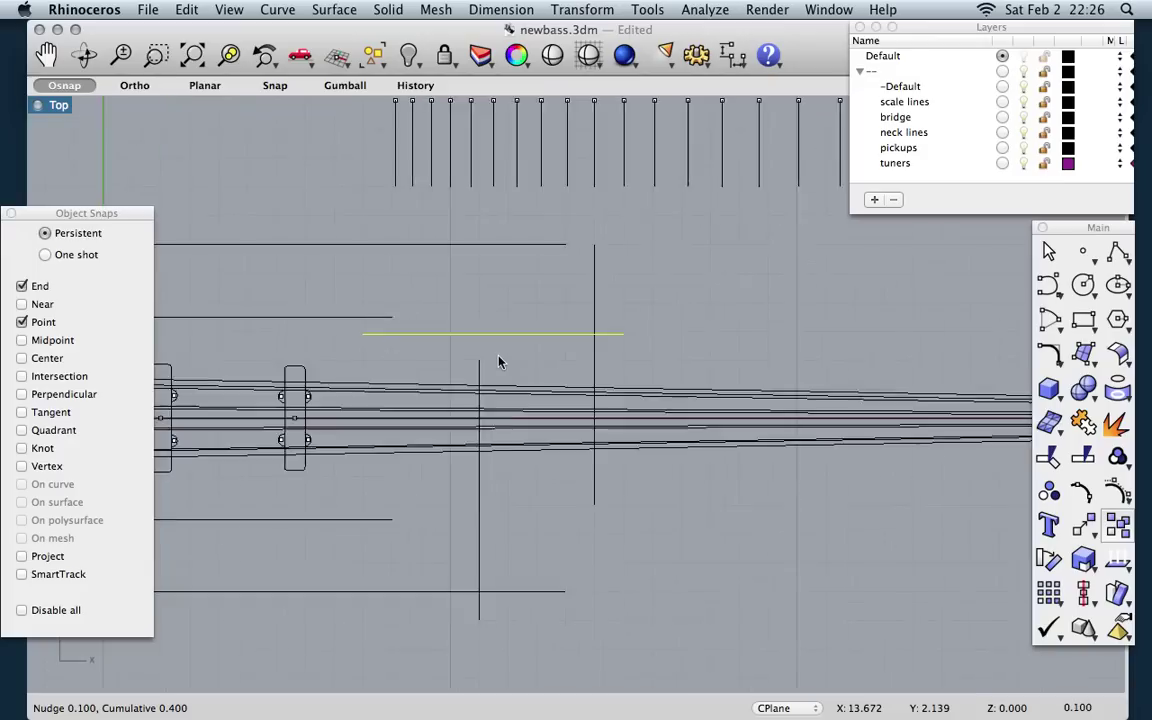
scroll(499, 362, up, 2)
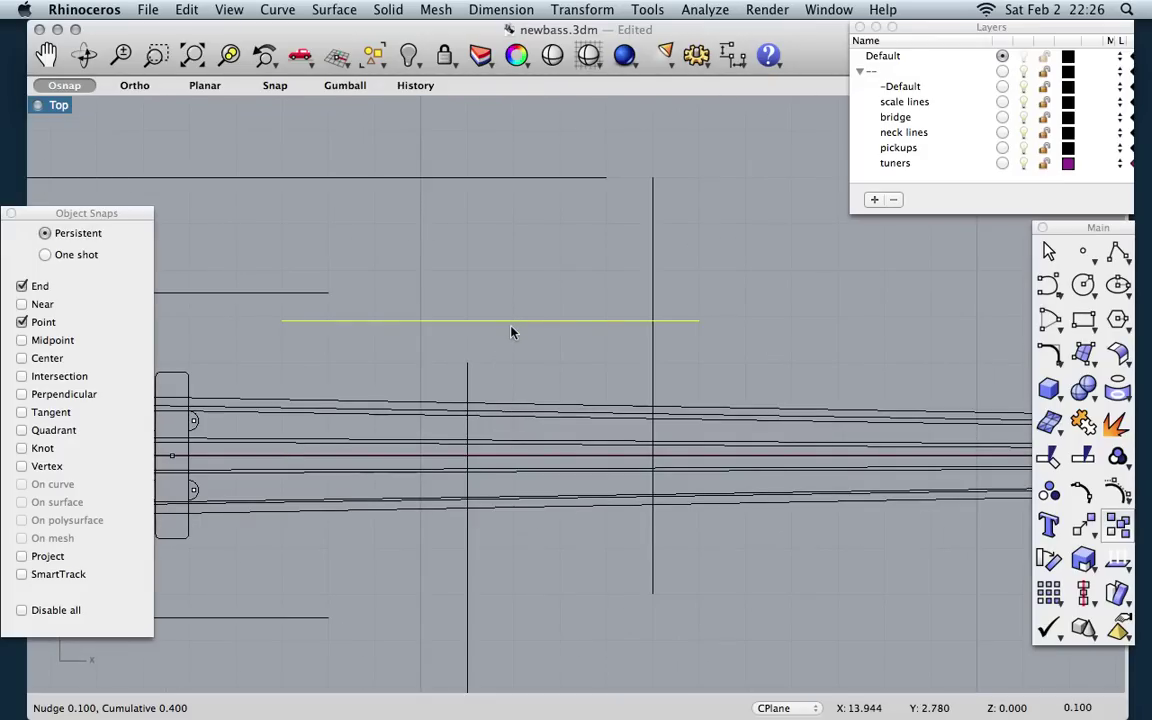
key(alt+shift+Up)
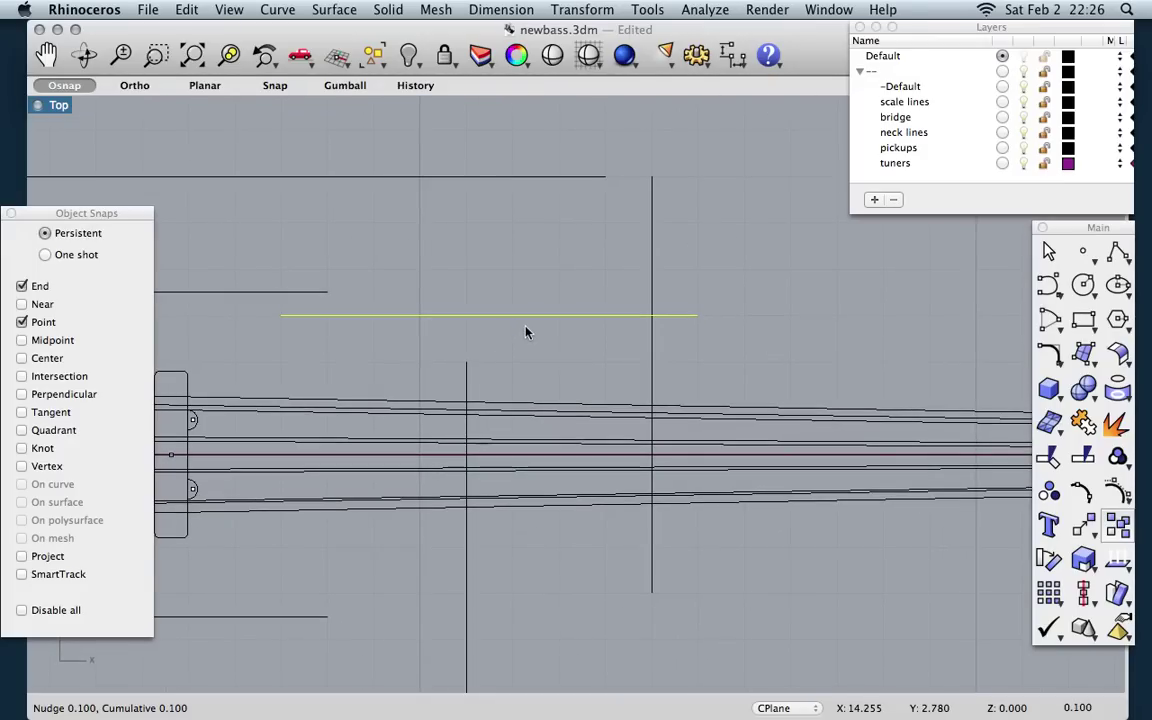
Step: Duplicate the shifted horizontal line and move the copy 7 units down, below the strings
key(alt+Down)
key(alt+Down)
key(alt+Down)
key(alt+Down)
key(alt+Down)
key(alt+Down)
key(alt+Down)
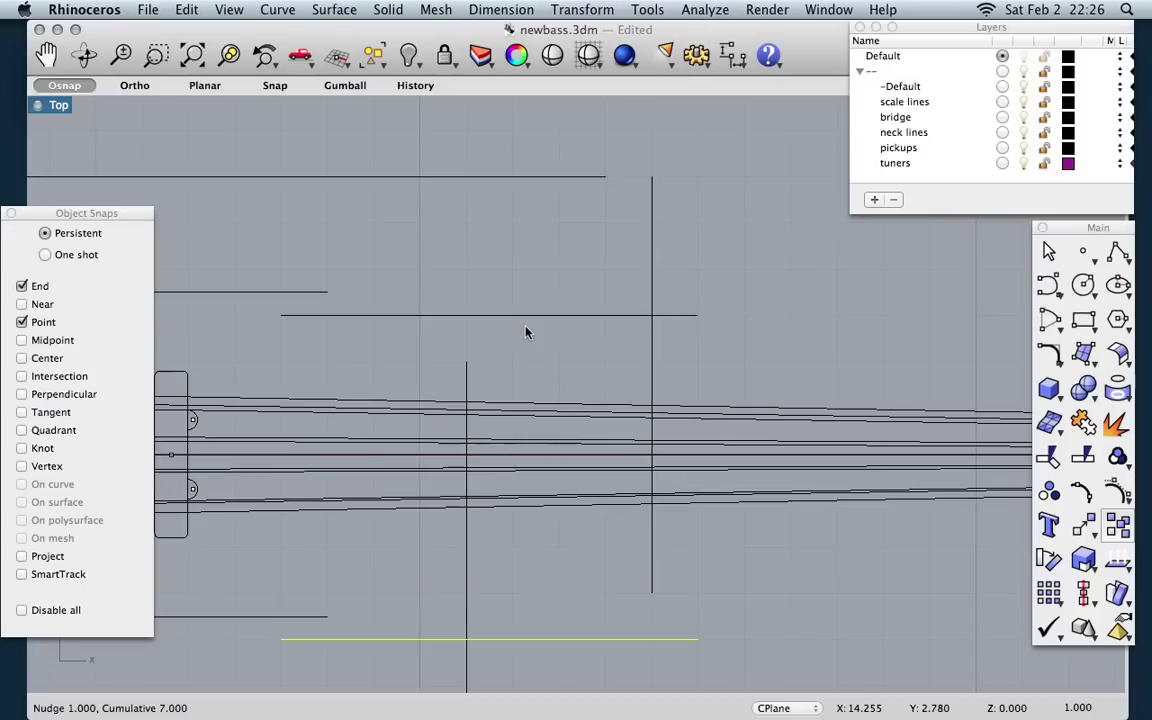
Step: Duplicate the fret line nearest the bridge and move the copy 10 units down onto the strings
scroll(528, 333, down, 3)
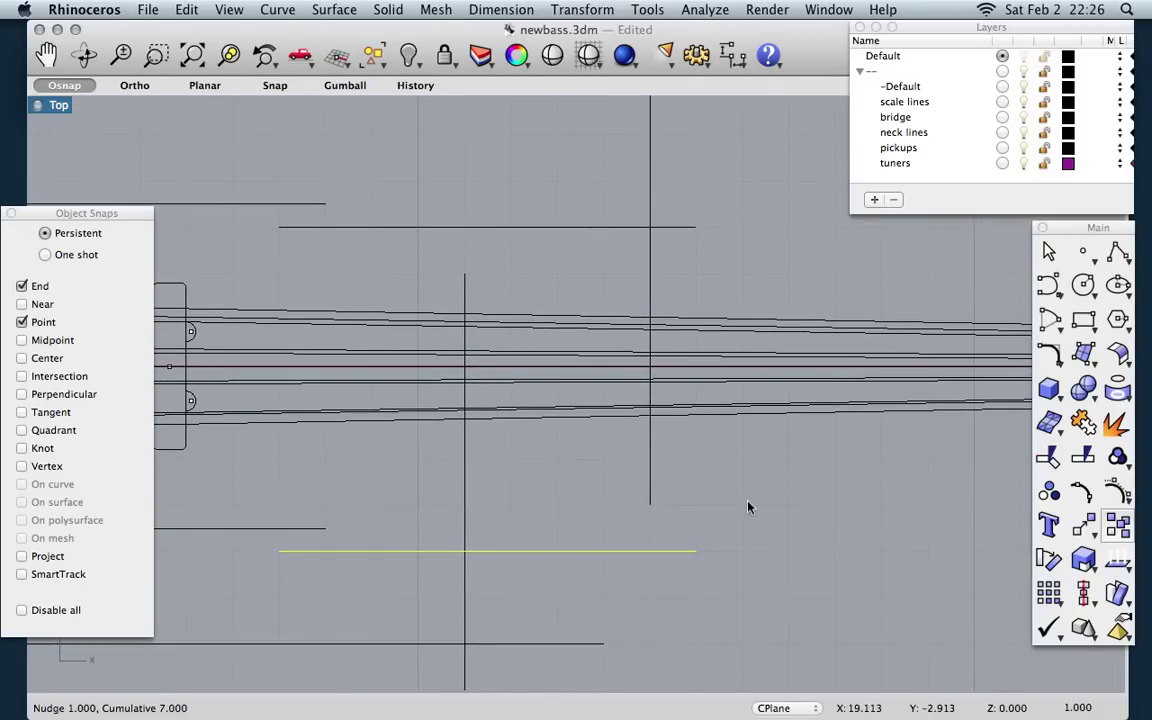
scroll(522, 486, down, 5)
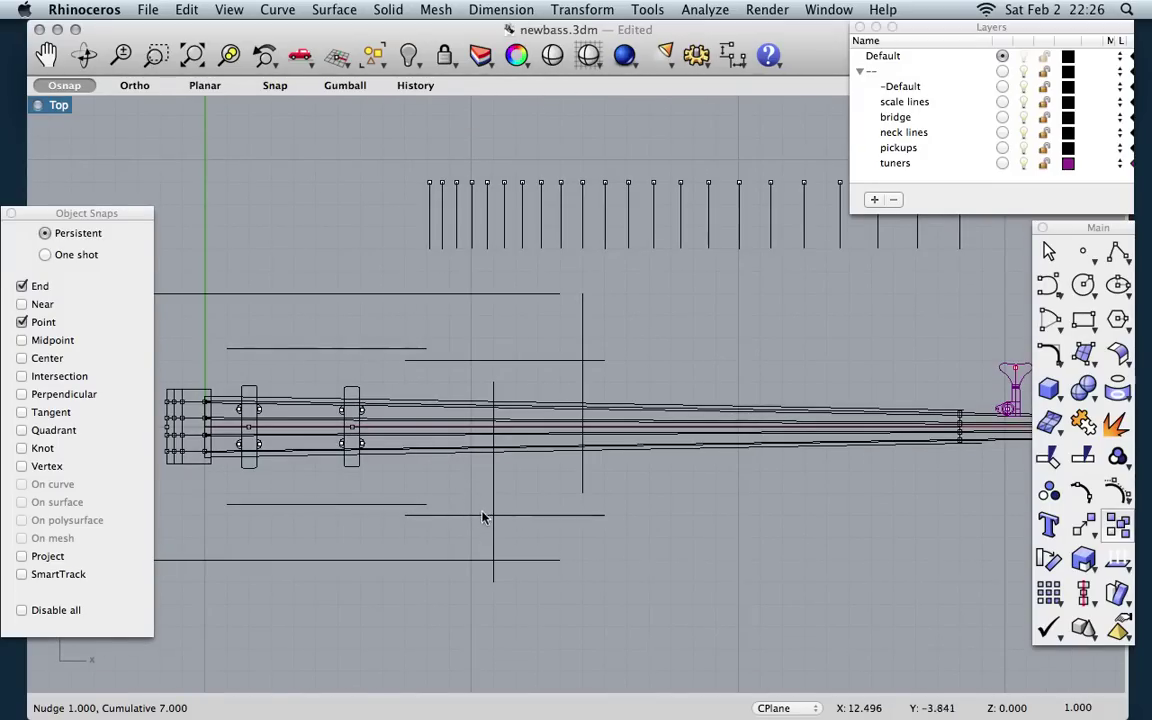
scroll(455, 472, up, 3)
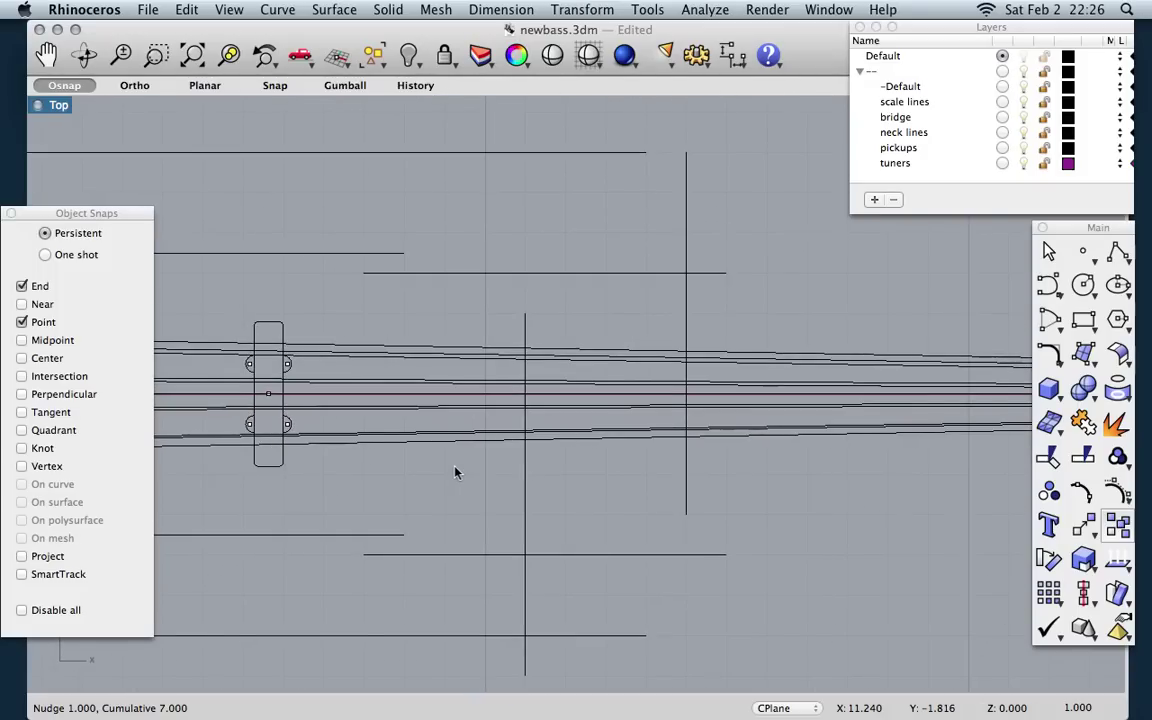
scroll(455, 472, down, 3)
scroll(455, 472, down, 1)
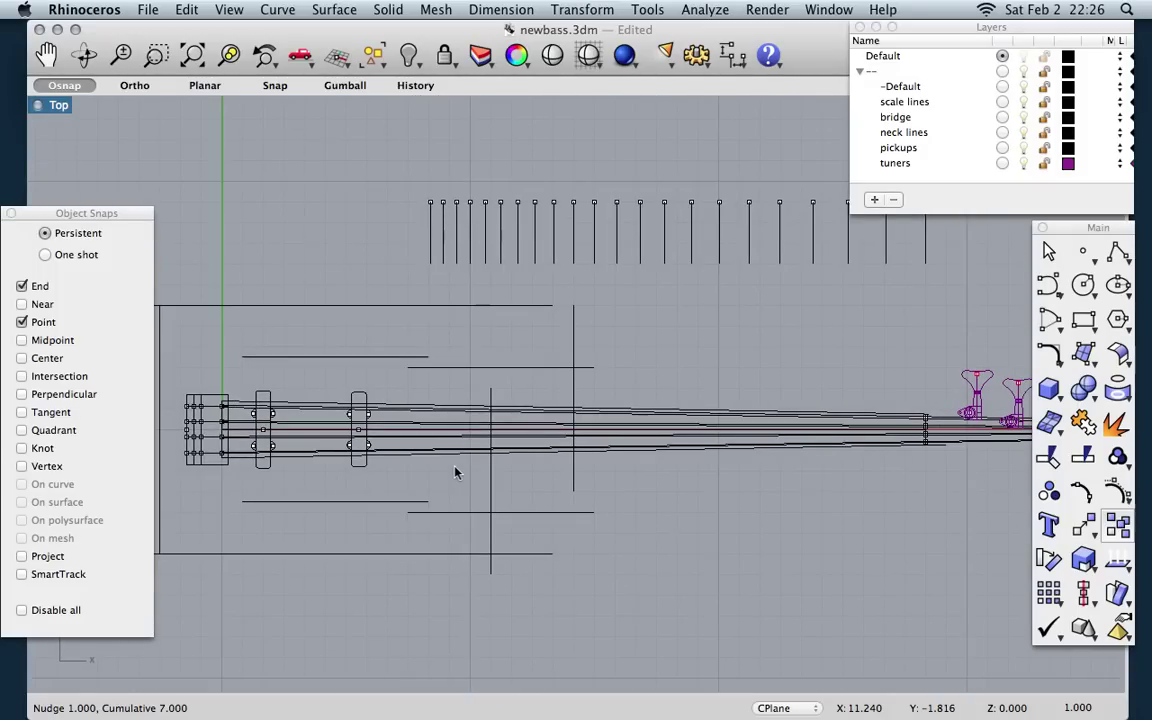
scroll(398, 411, left, 3)
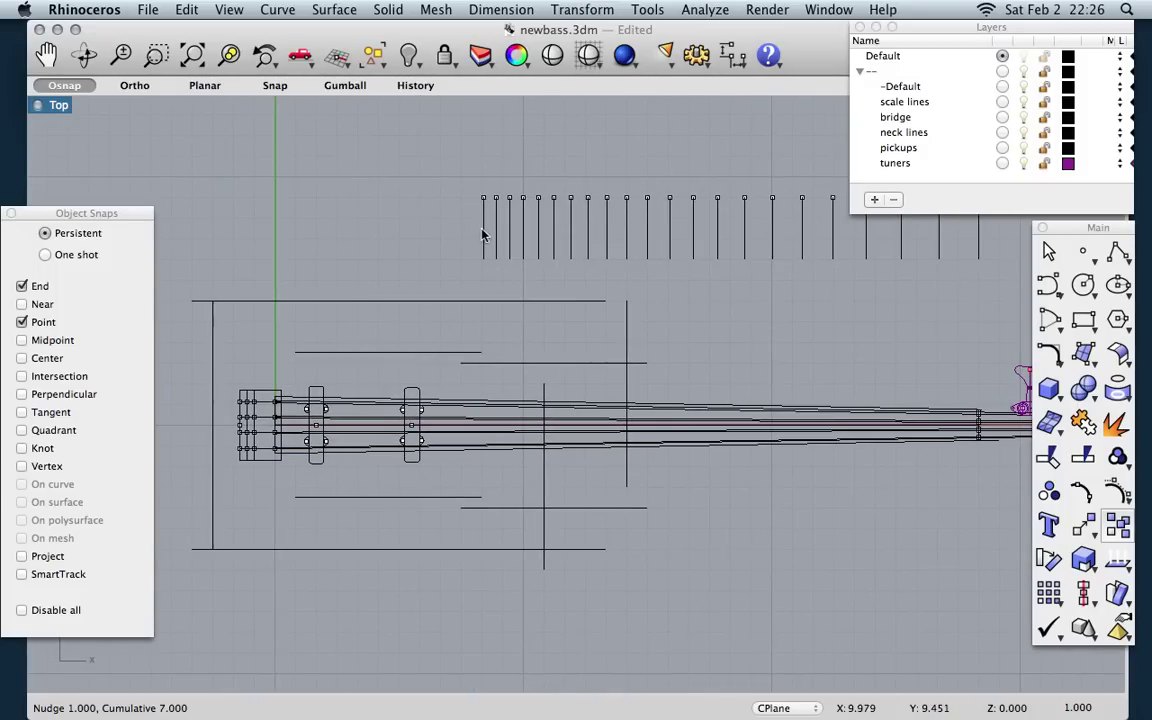
click(483, 234)
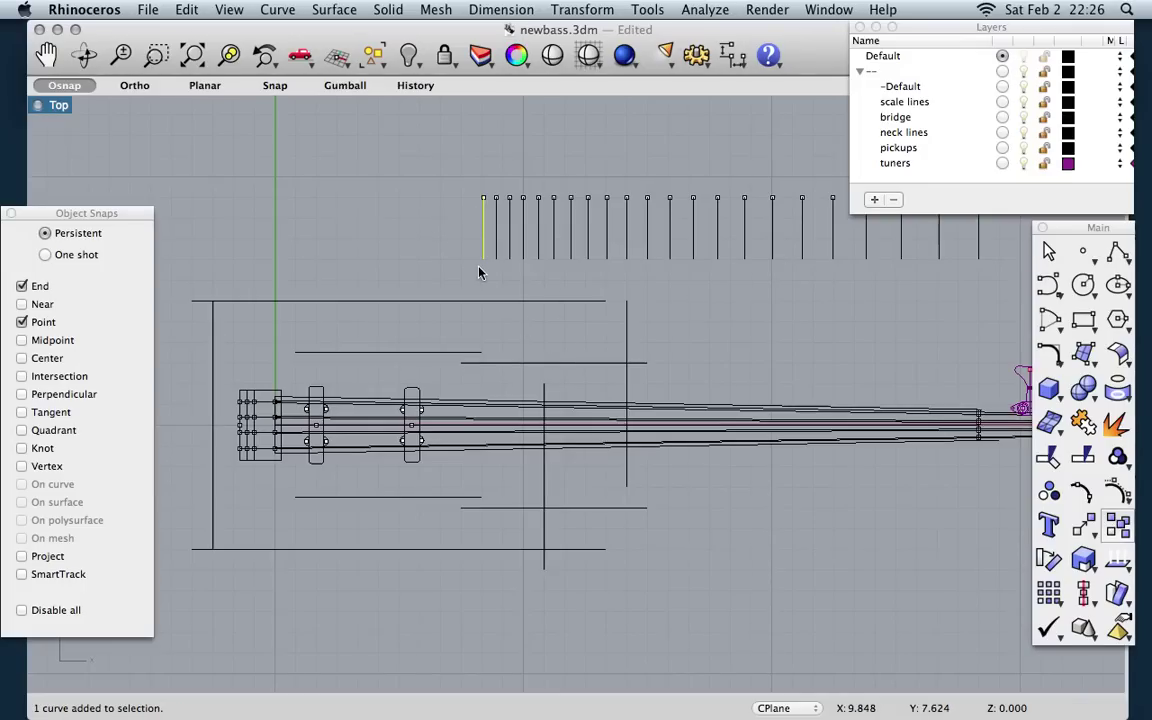
key(alt+Down)
key(alt+Down)
key(alt+Down)
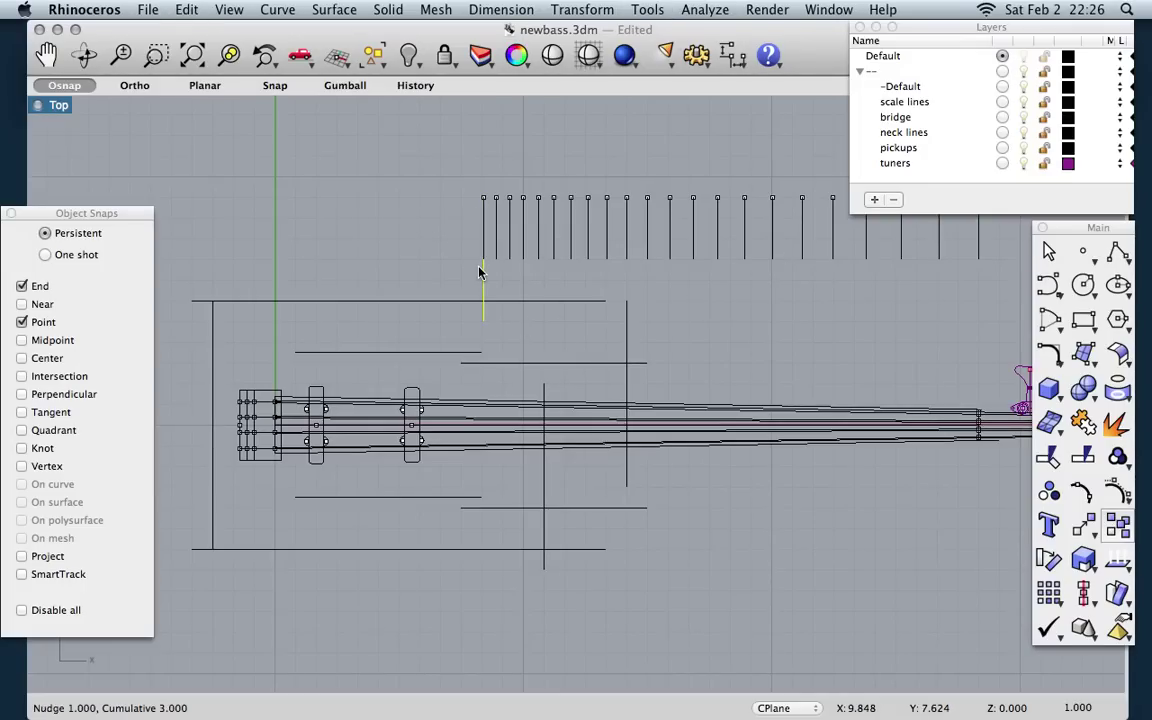
key(alt+Down)
key(alt+Down)
key(alt+Down)
key(alt+Down)
key(alt+Down)
key(alt+Down)
key(alt+Down)
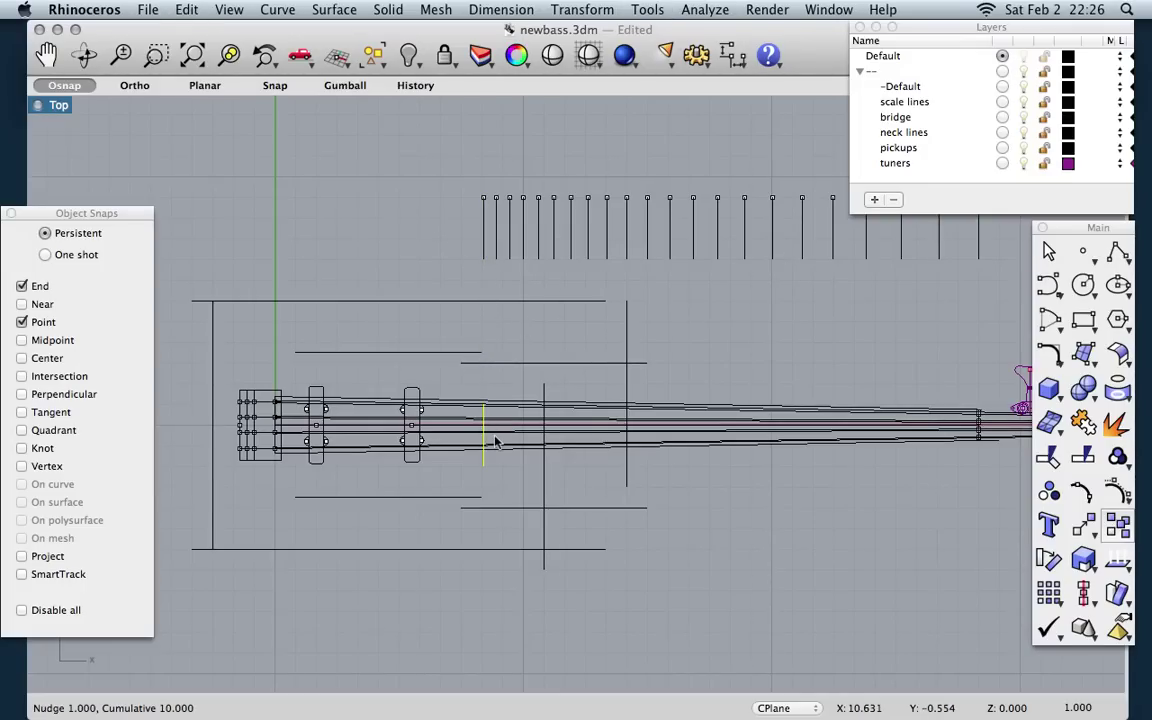
Step: Raise the copied fret line by 0.5 units in 0.1 increments to centre it on the neck
scroll(494, 440, up, 5)
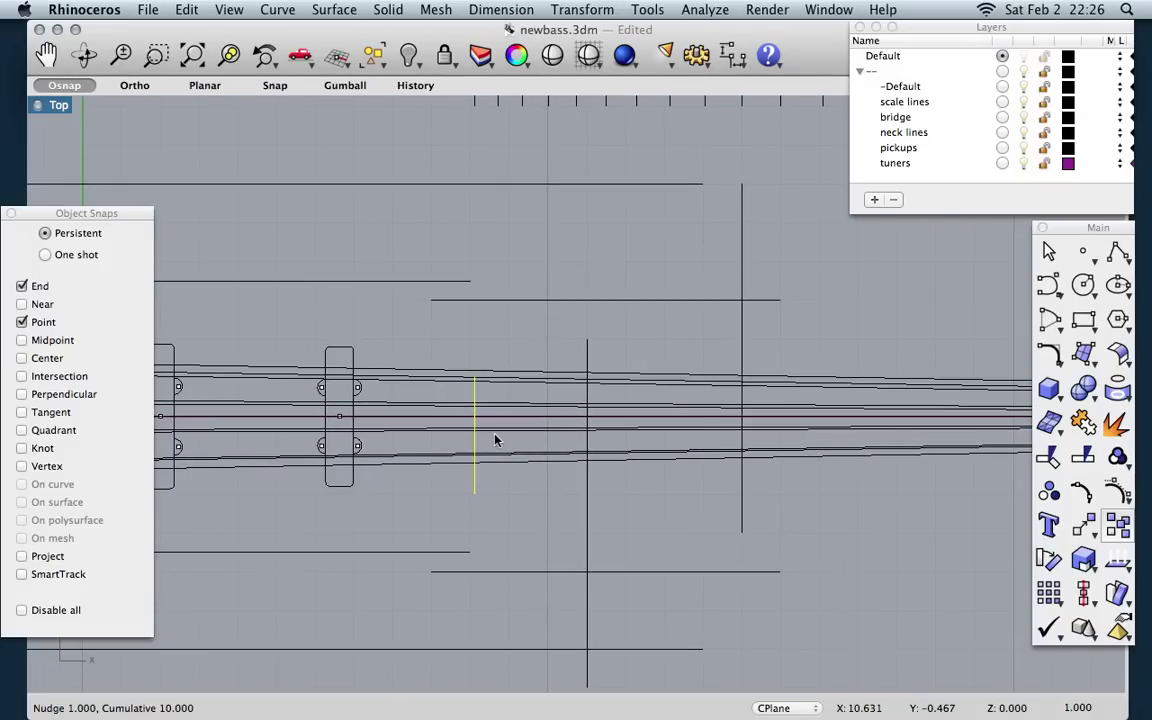
key(ctrl+alt+Up)
key(ctrl+alt+Up)
key(ctrl+alt+Up)
key(ctrl+alt+Up)
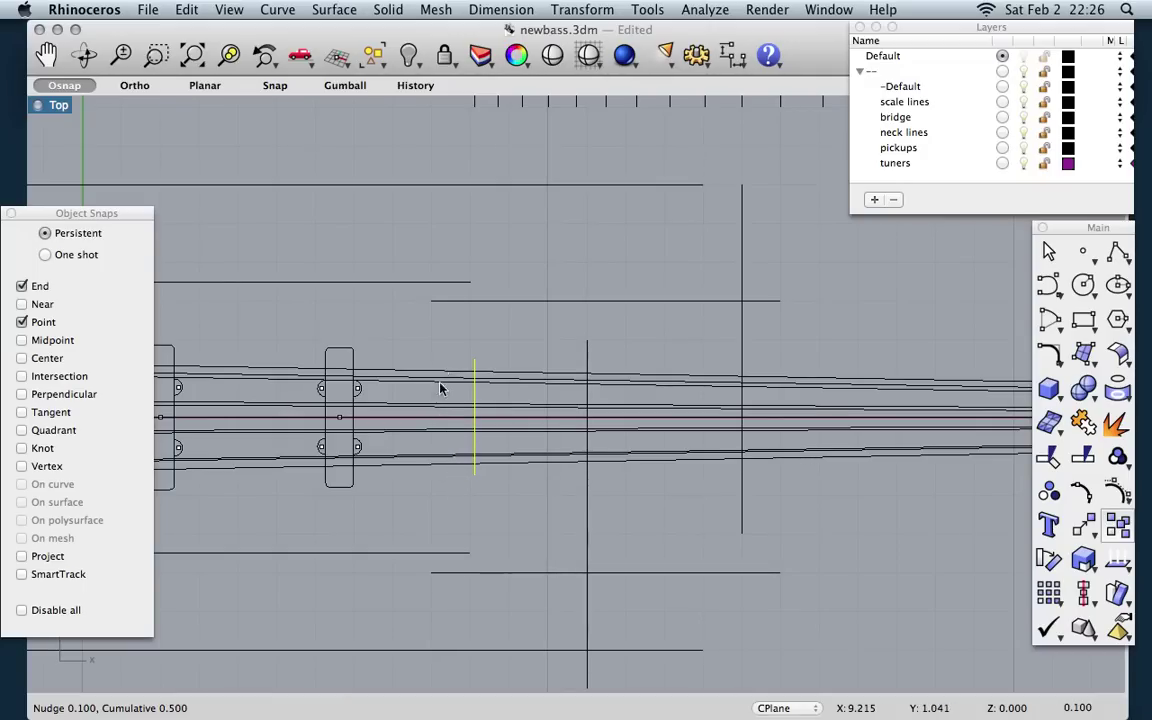
Step: Load bass vi.jpg from the inspiration folder inside bass tutorial as a background bitmap
scroll(474, 418, down, 4)
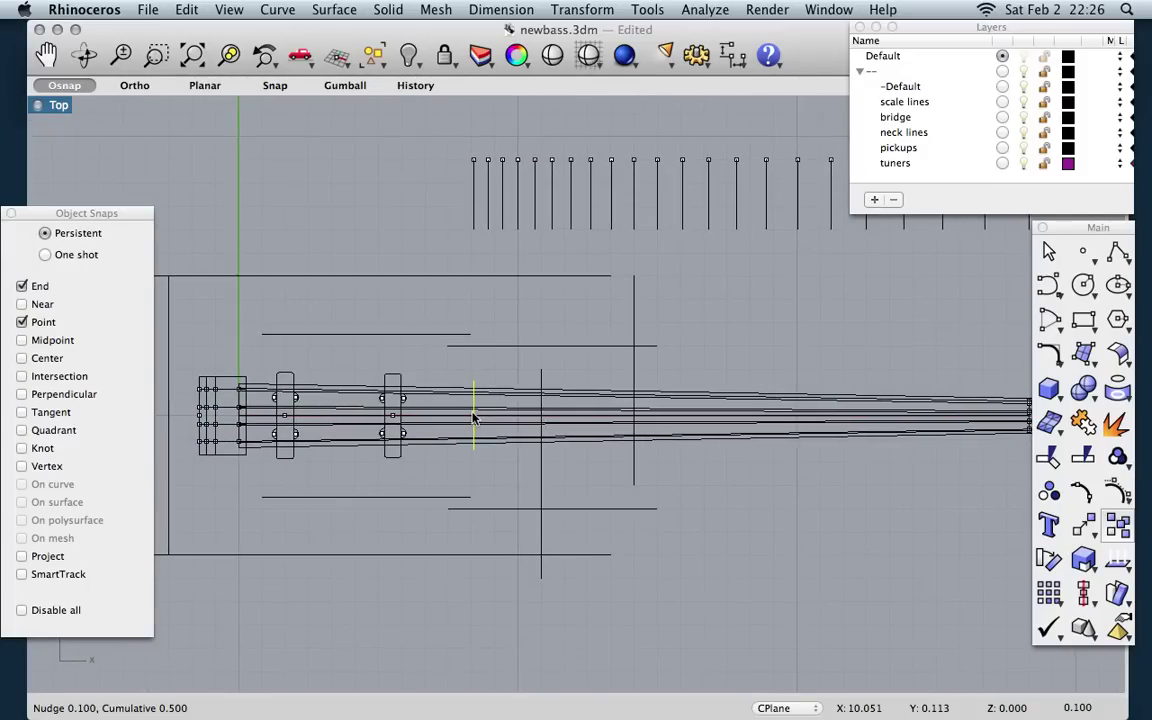
scroll(437, 416, left, 5)
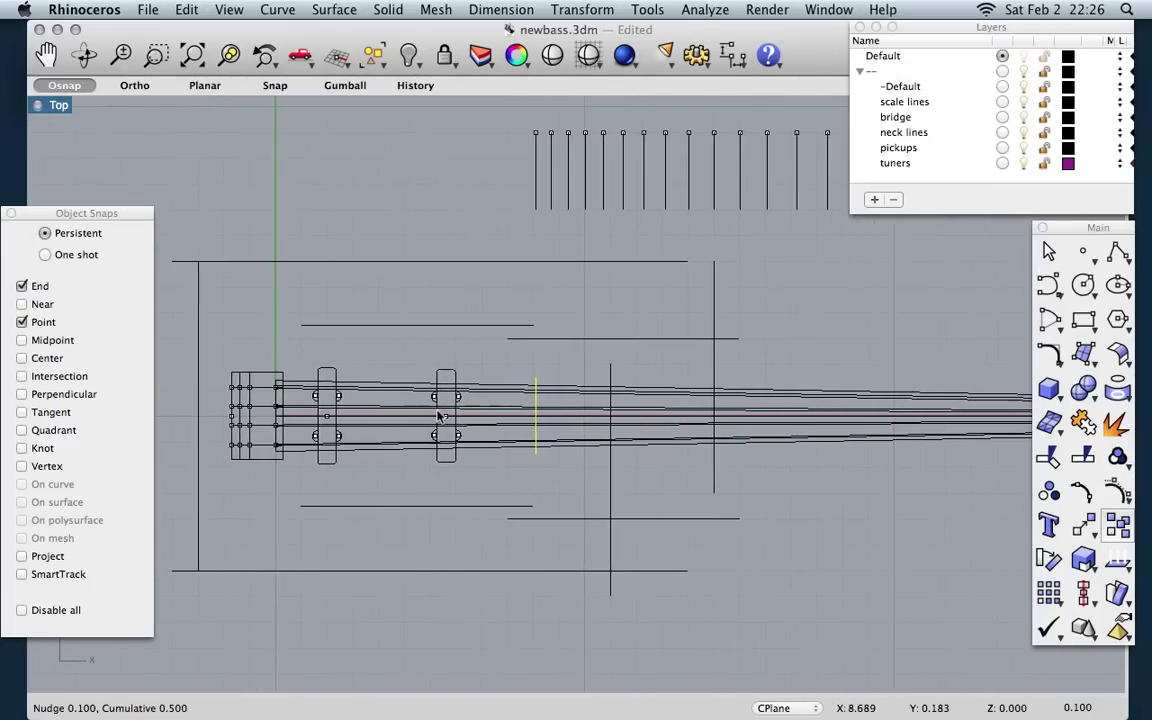
scroll(437, 416, right, 1)
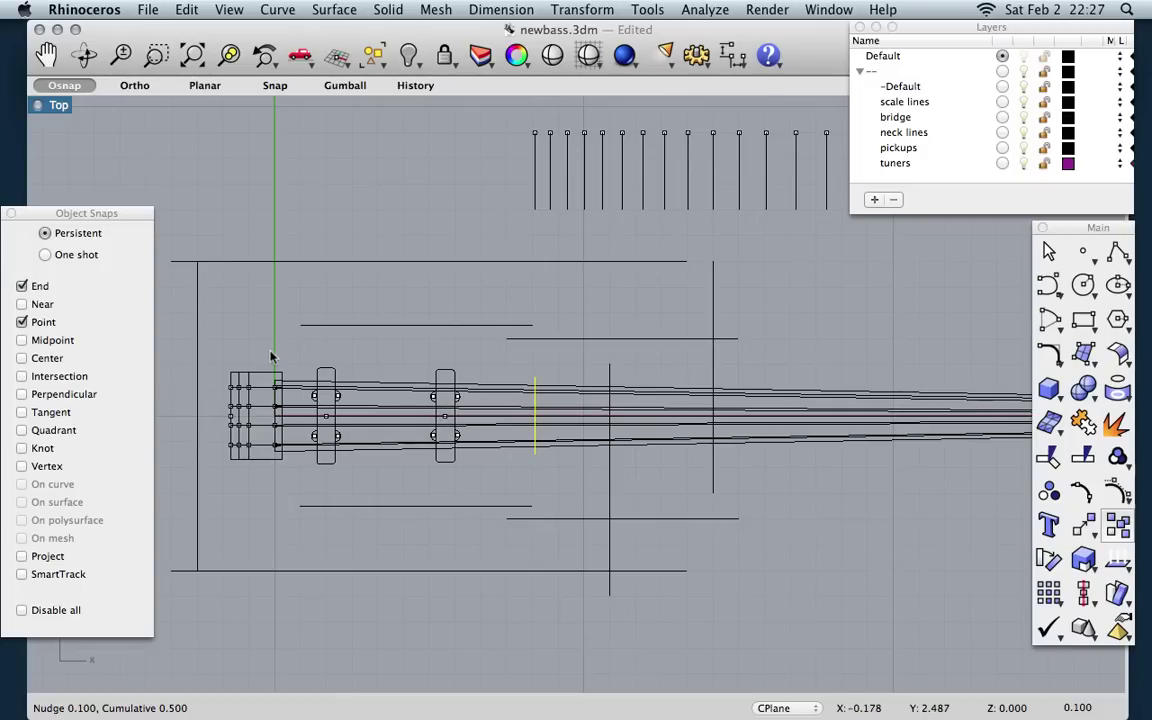
scroll(268, 348, left, 1)
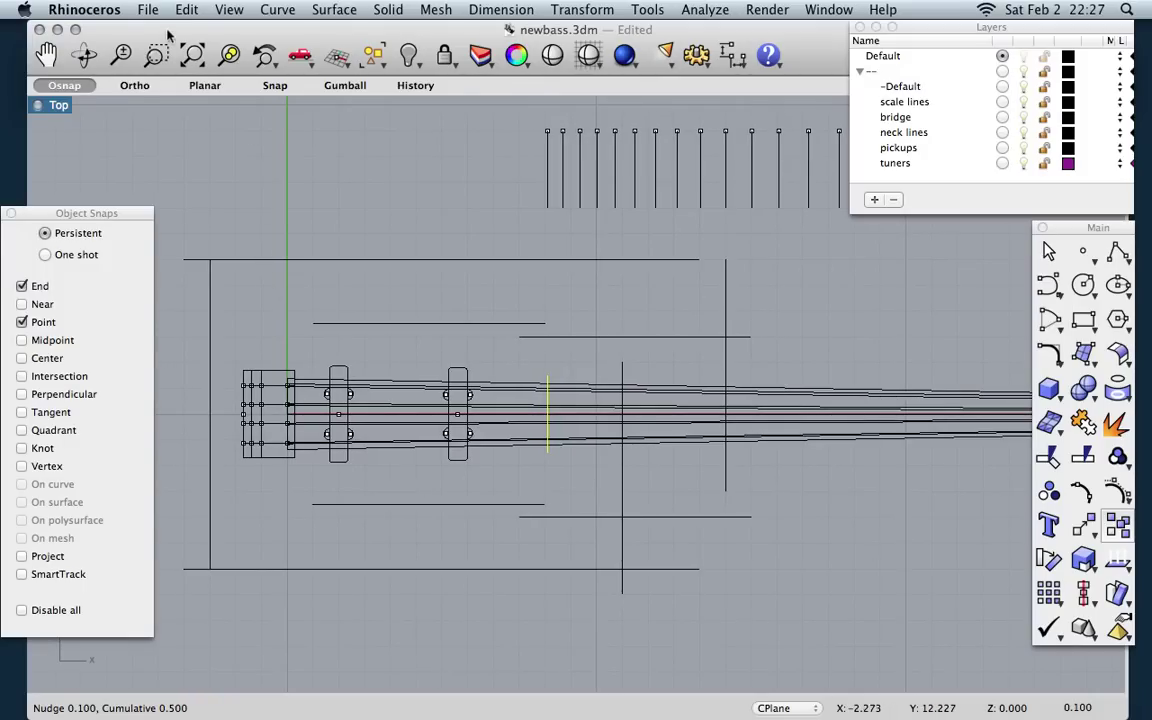
click(226, 10)
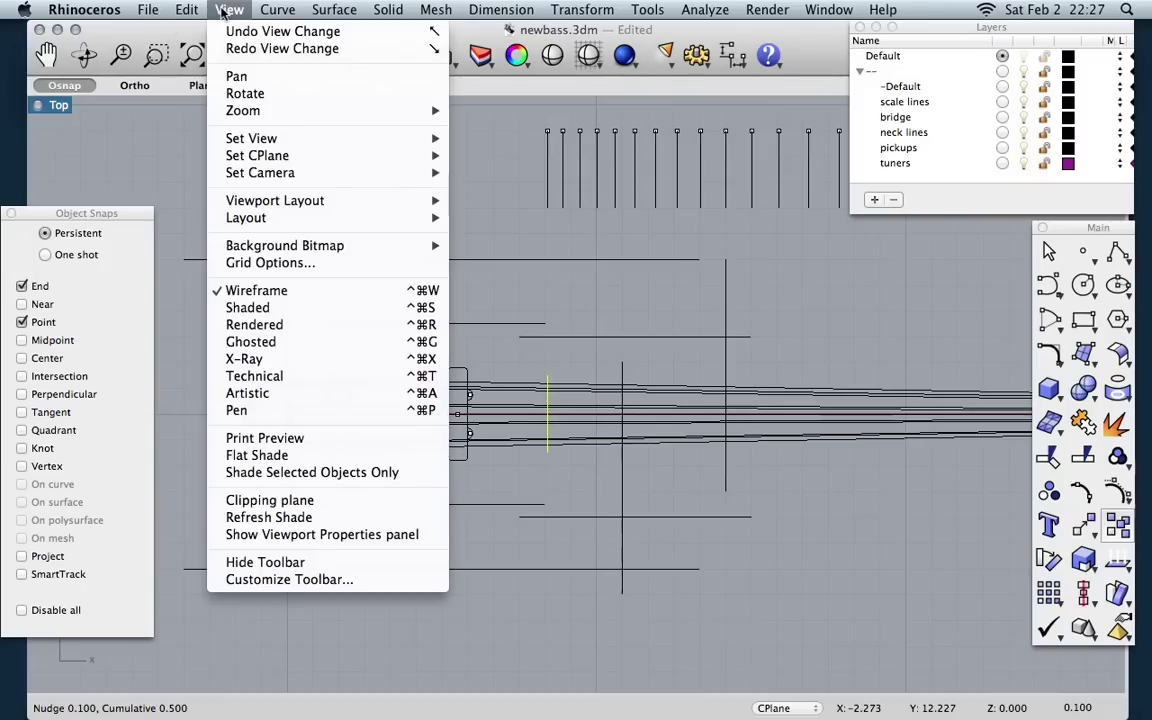
mouse_move(243, 246)
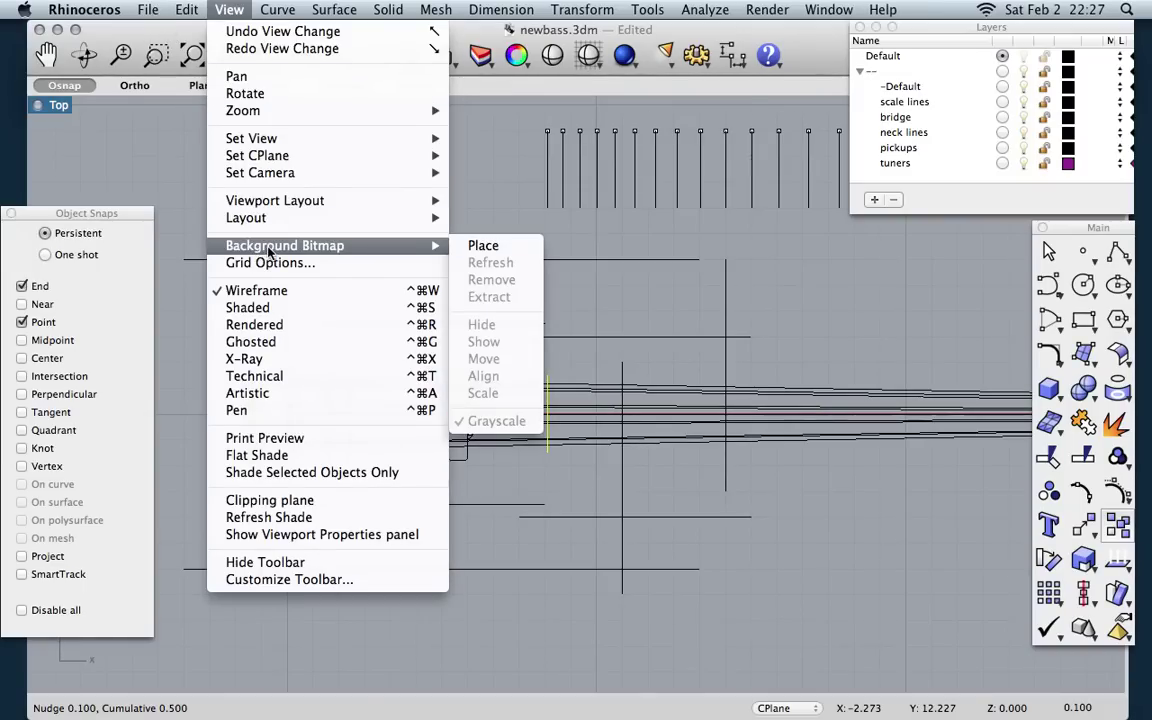
click(478, 250)
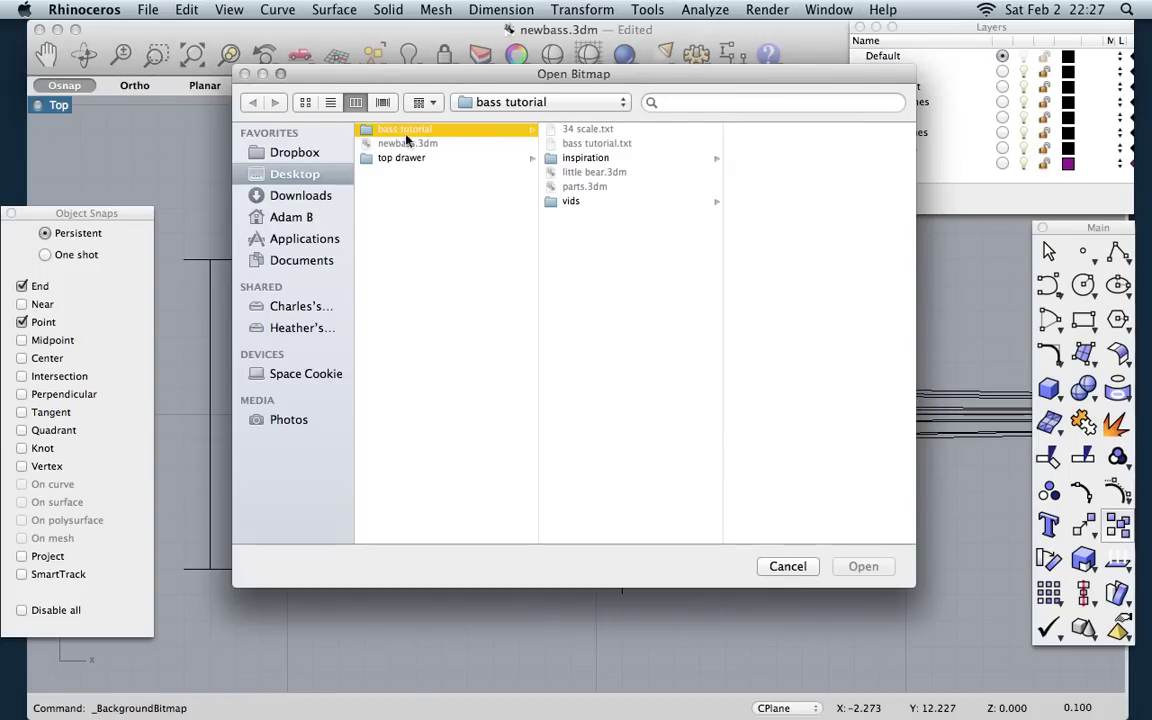
click(565, 158)
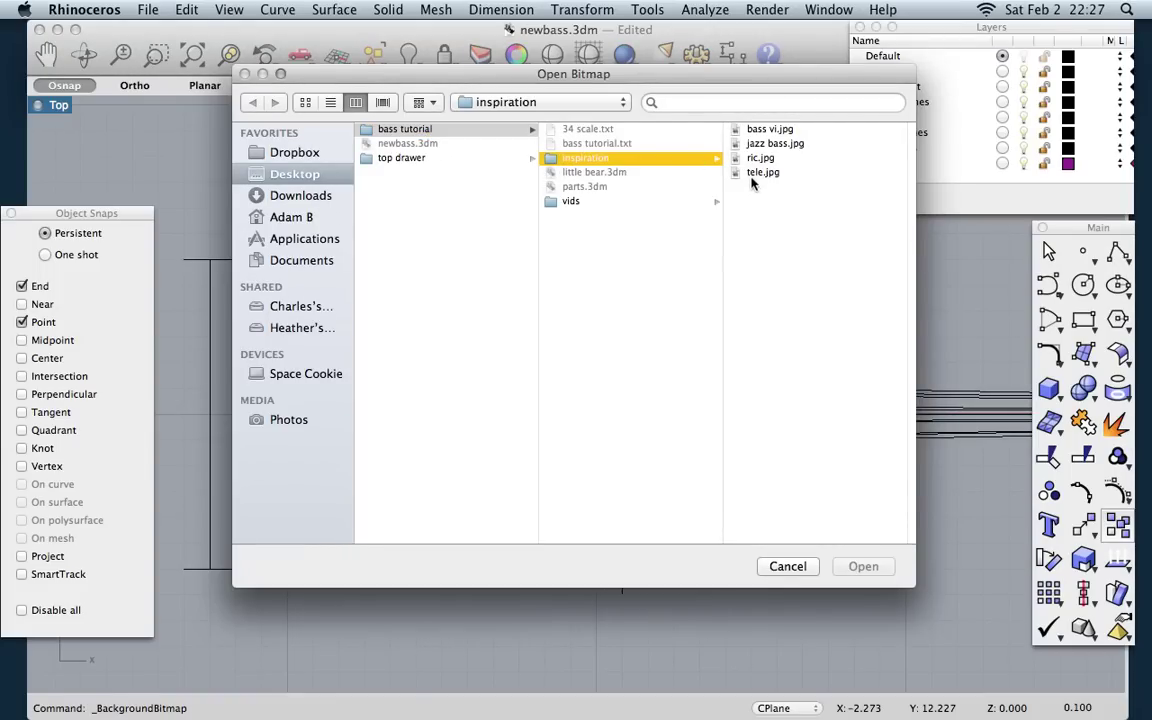
click(765, 129)
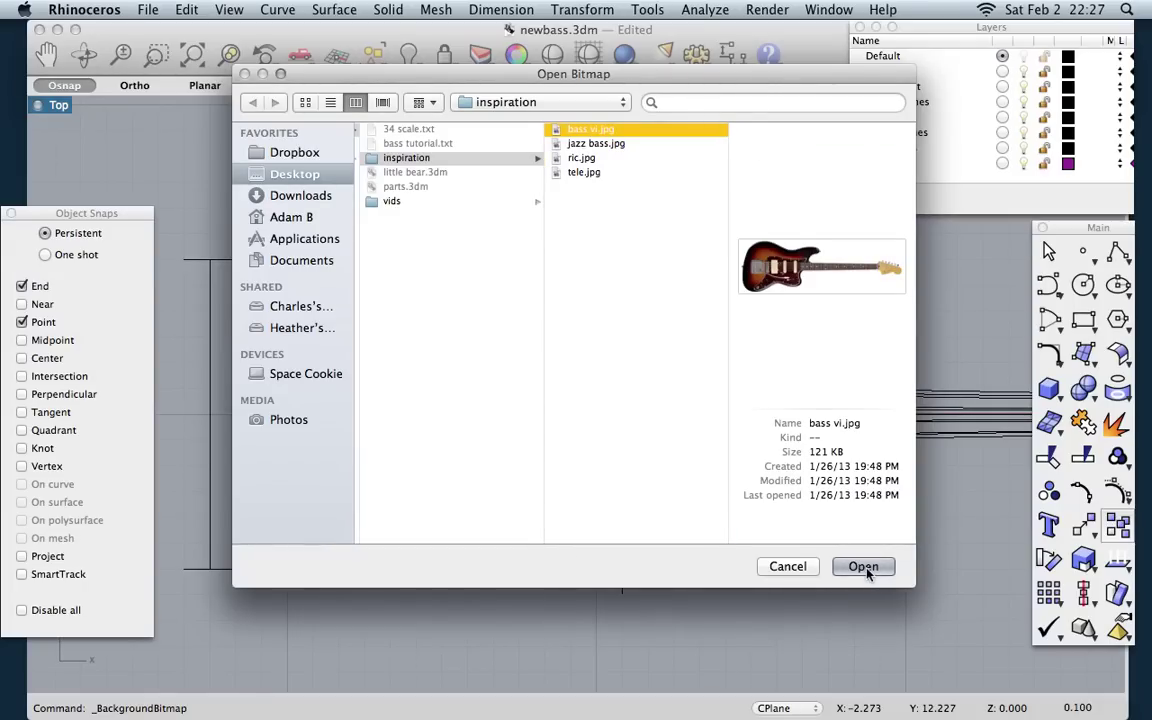
click(864, 567)
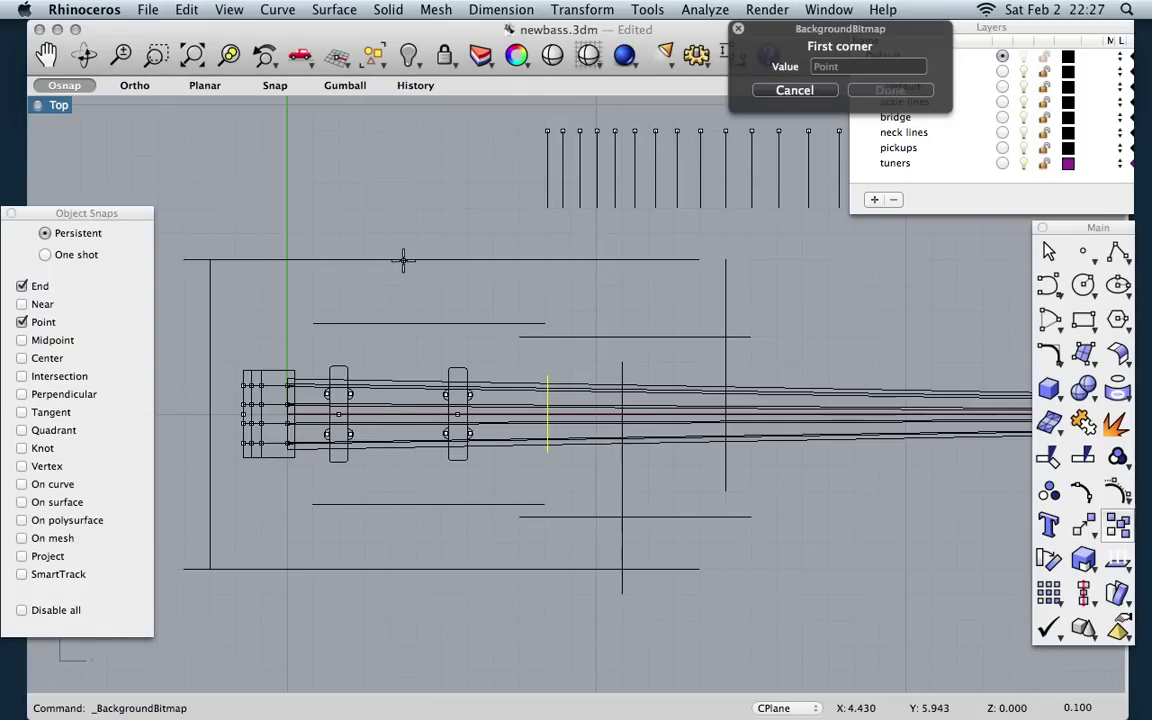
Step: Place the background bitmap in the empty area below the bass layout and turn off its grayscale display
scroll(401, 262, down, 3)
click(351, 444)
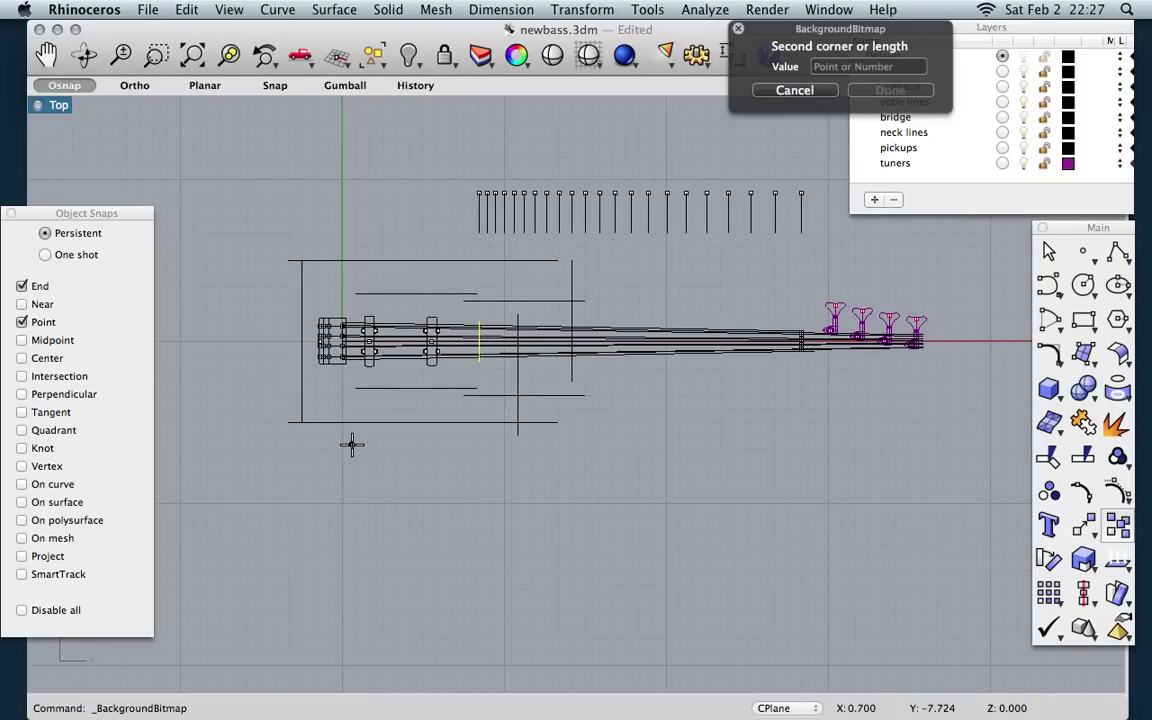
click(812, 535)
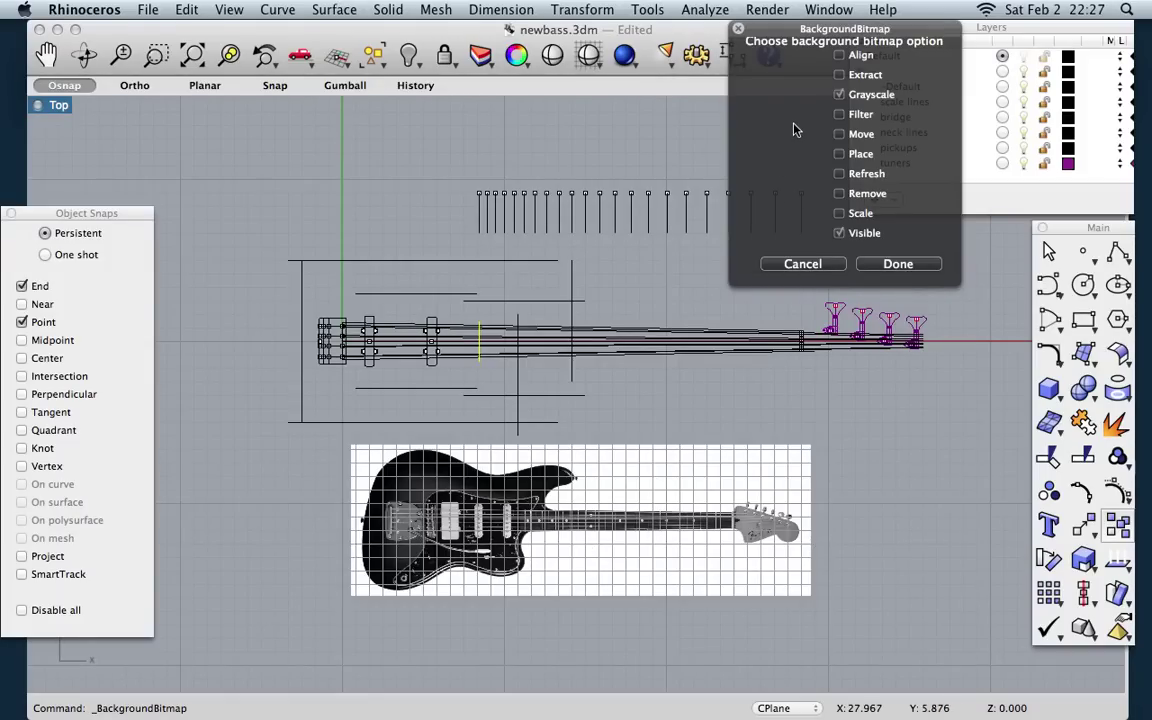
click(840, 95)
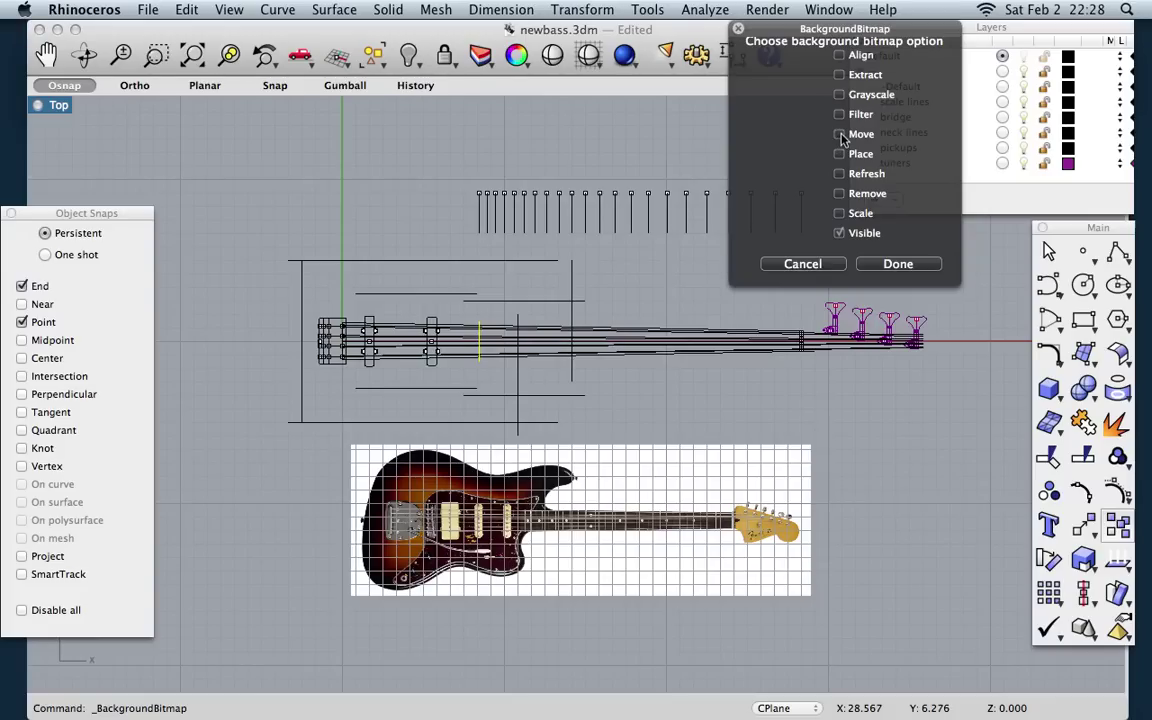
Step: Begin aligning the background bitmap with object snaps disabled, picking the guitar's nut centre as base point and its bridge saddles as reference point
click(840, 56)
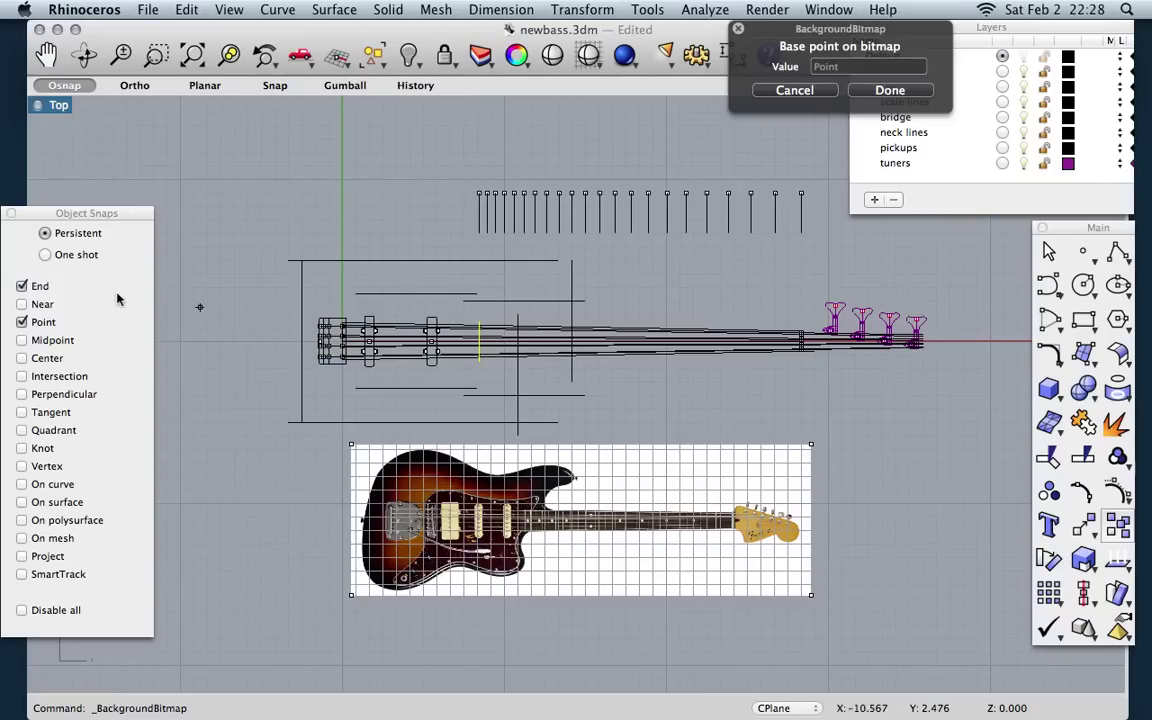
click(22, 610)
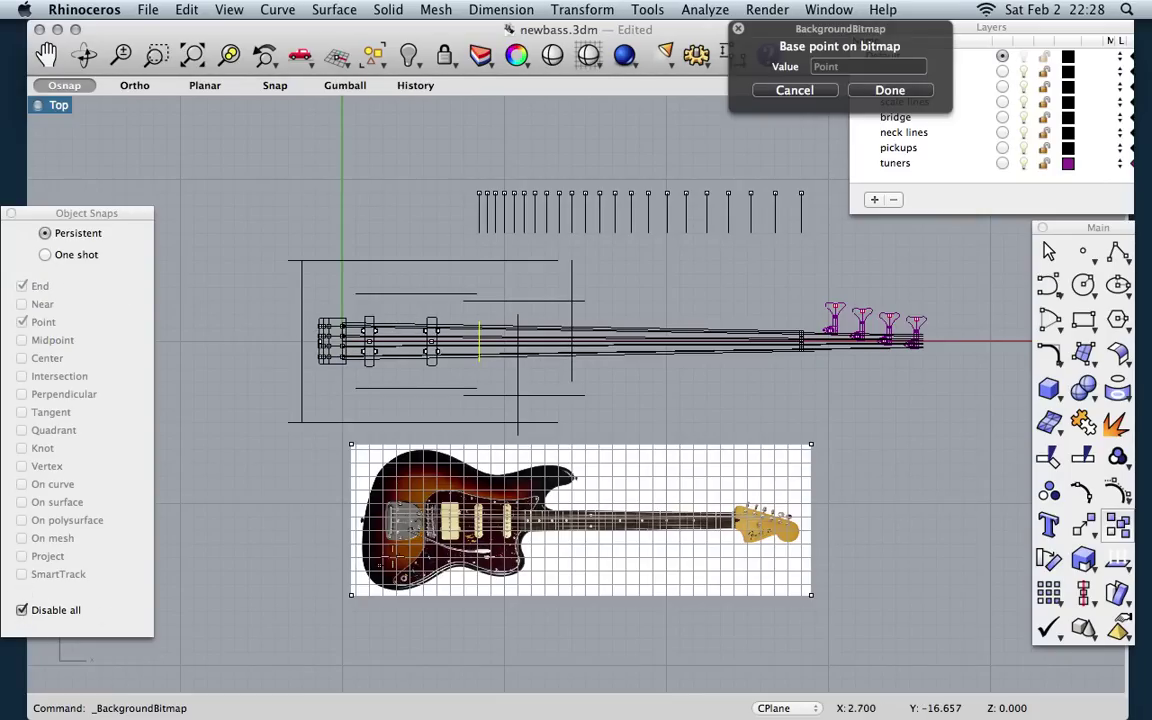
scroll(481, 531, up, 3)
scroll(481, 531, up, 1)
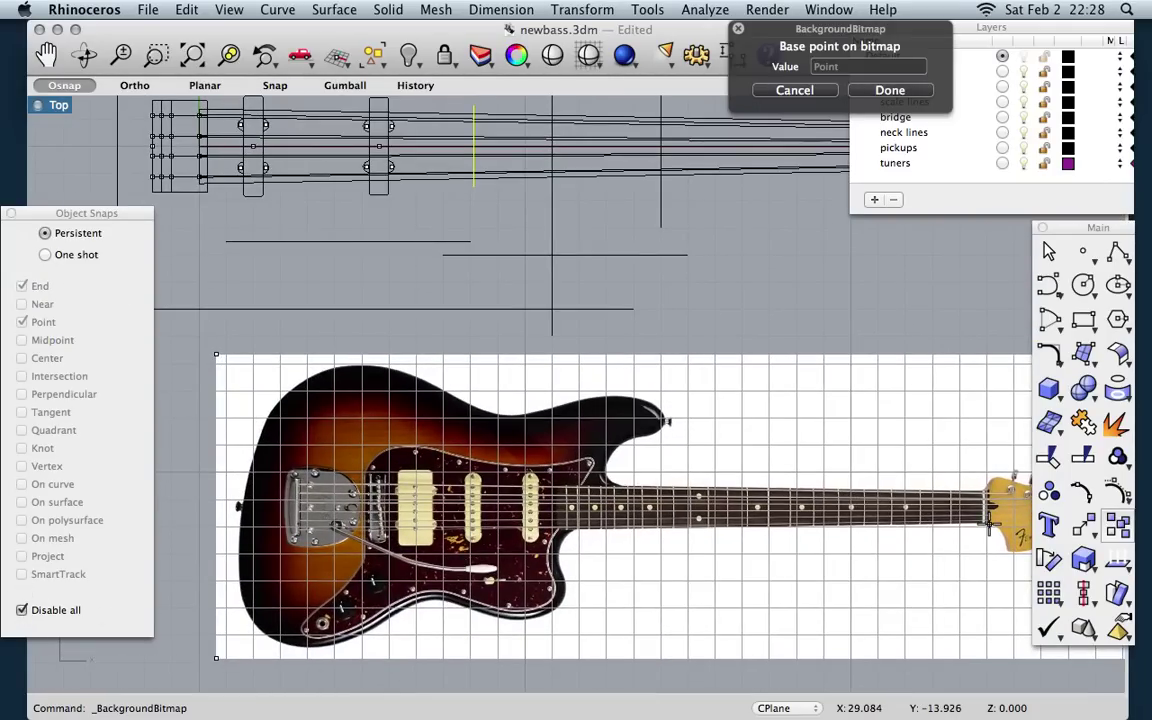
scroll(888, 472, up, 4)
scroll(983, 478, up, 5)
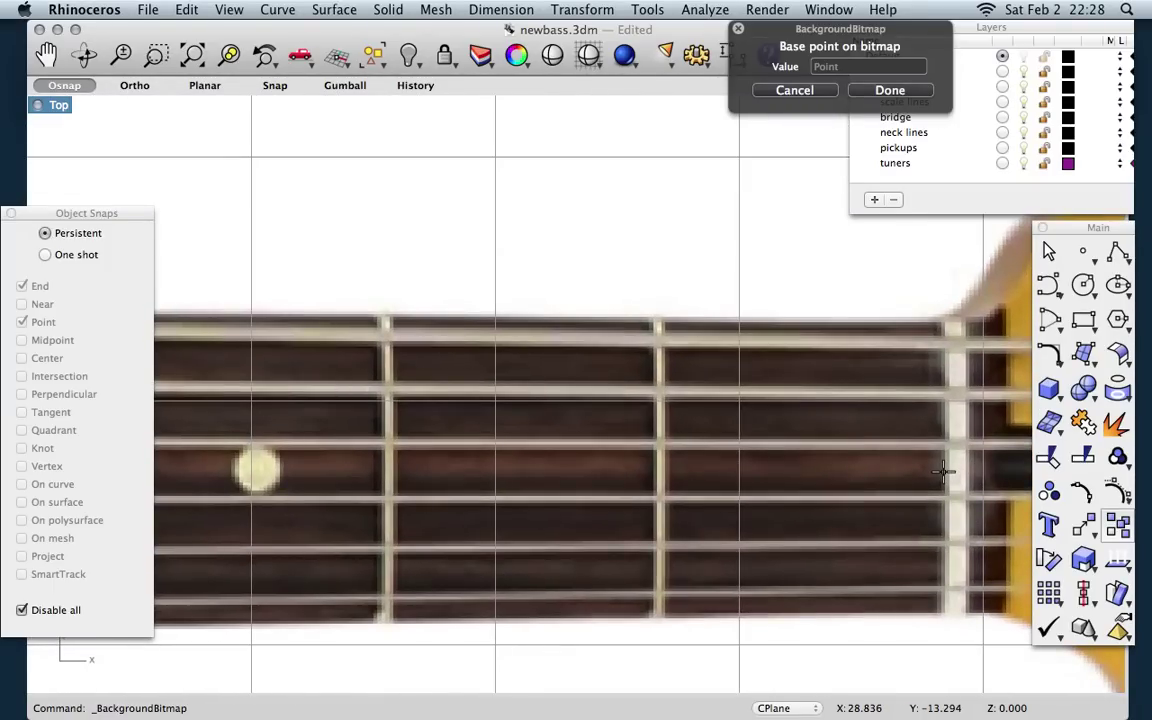
click(943, 470)
scroll(899, 432, down, 10)
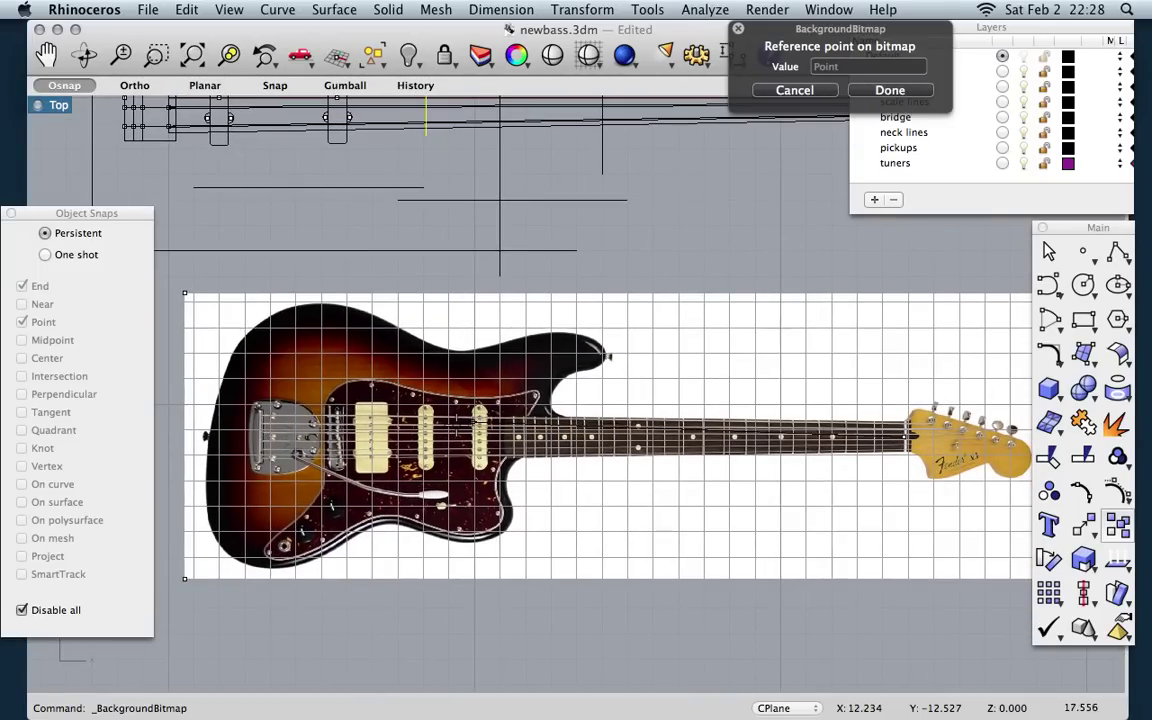
scroll(275, 430, up, 8)
scroll(275, 430, up, 3)
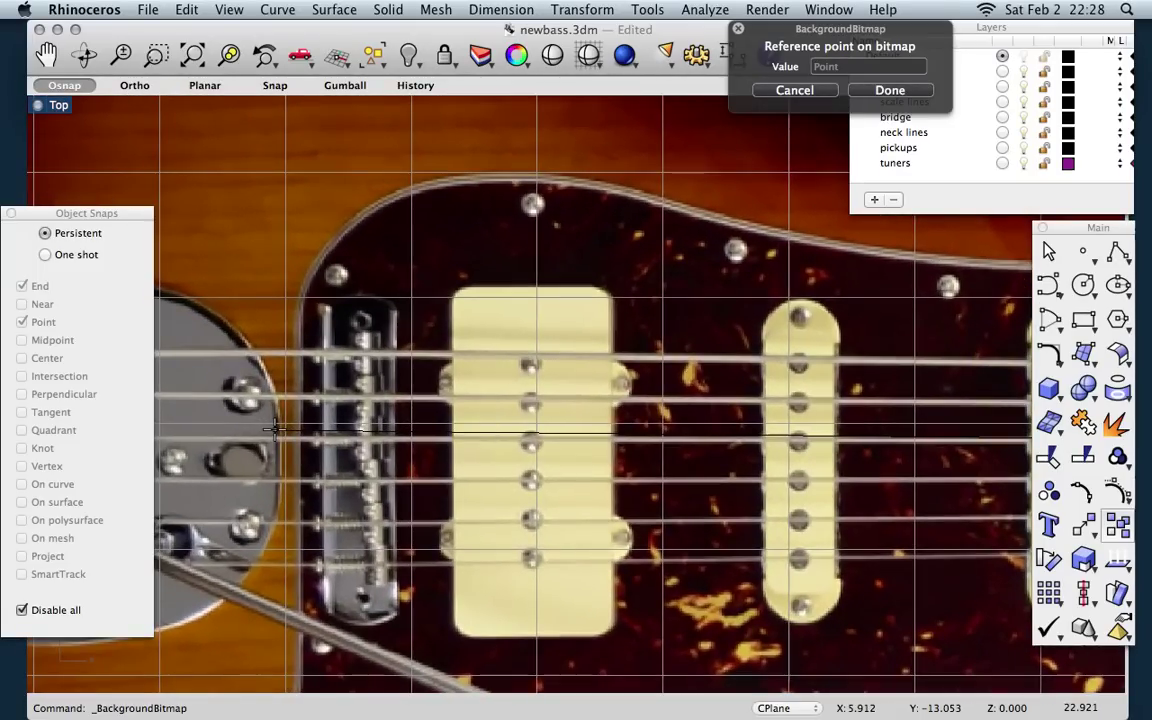
click(383, 461)
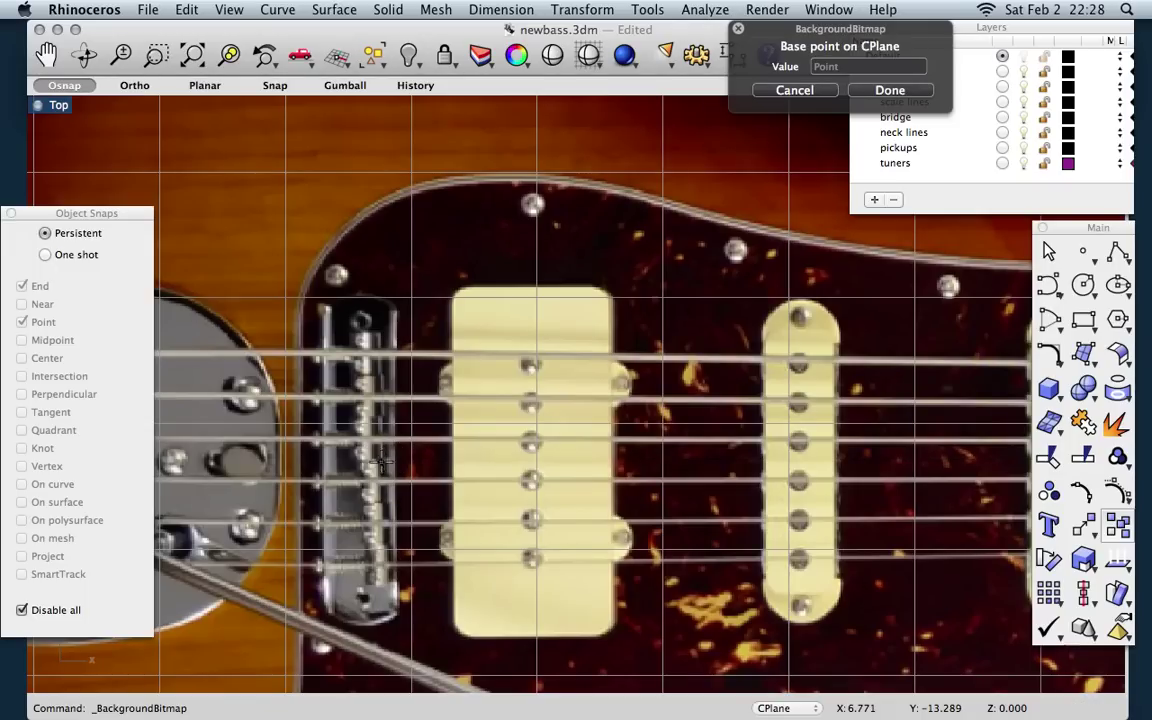
Step: Align the bitmap to the bass layout with grid snap on, matching the nut to 34,0 and the bridge to the origin
scroll(336, 502, down, 10)
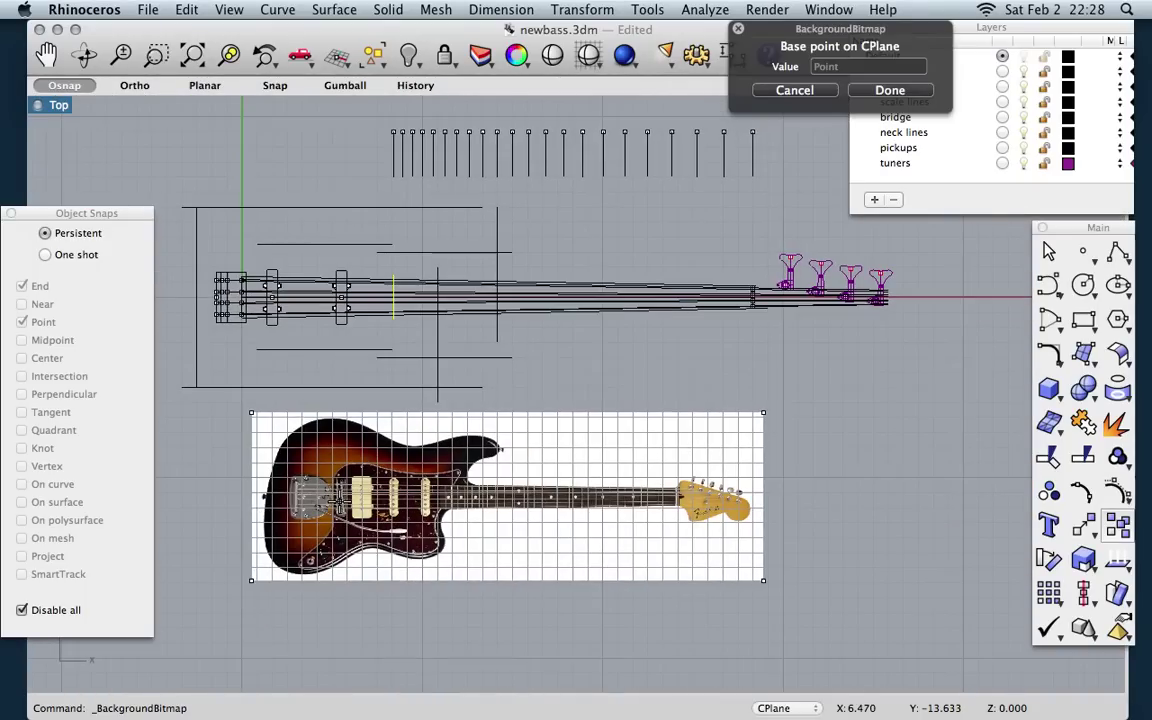
scroll(740, 325, up, 6)
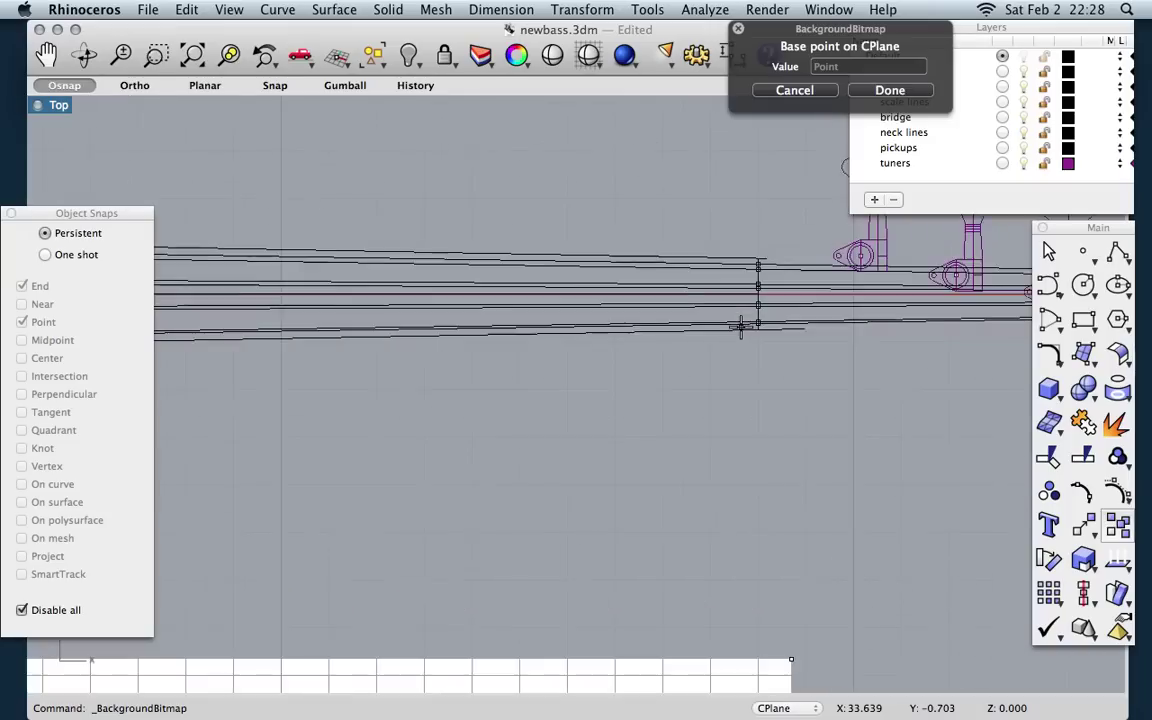
click(275, 87)
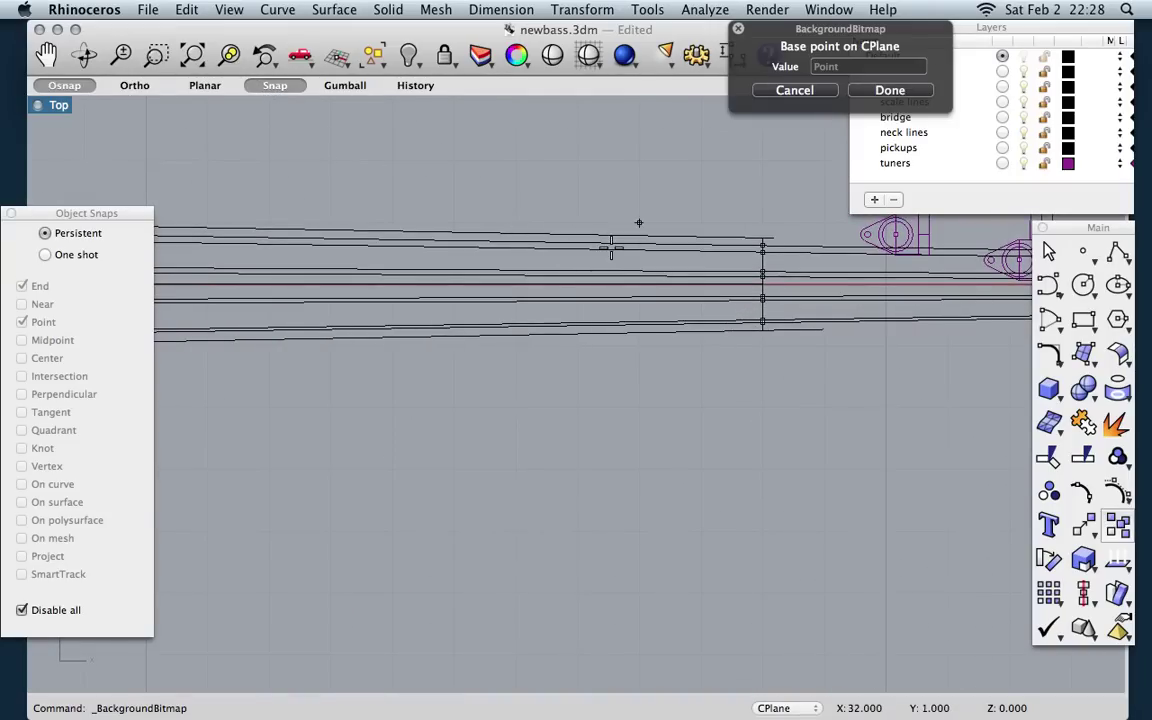
click(757, 285)
scroll(921, 411, down, 8)
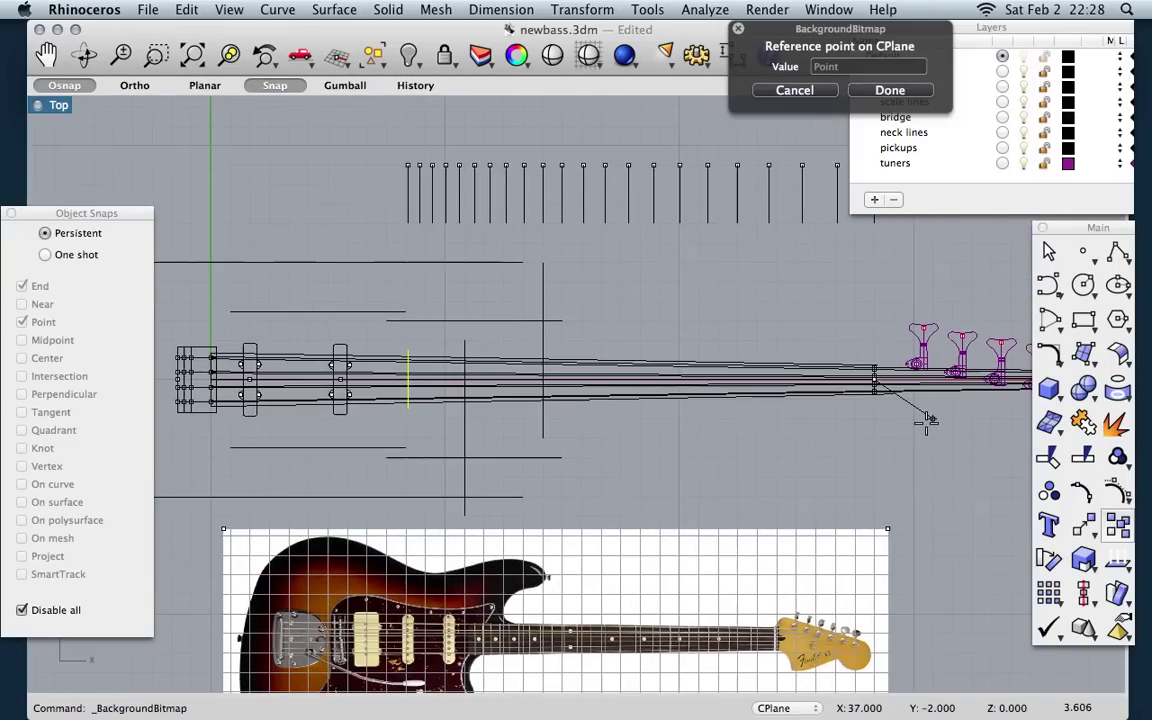
scroll(497, 358, up, 8)
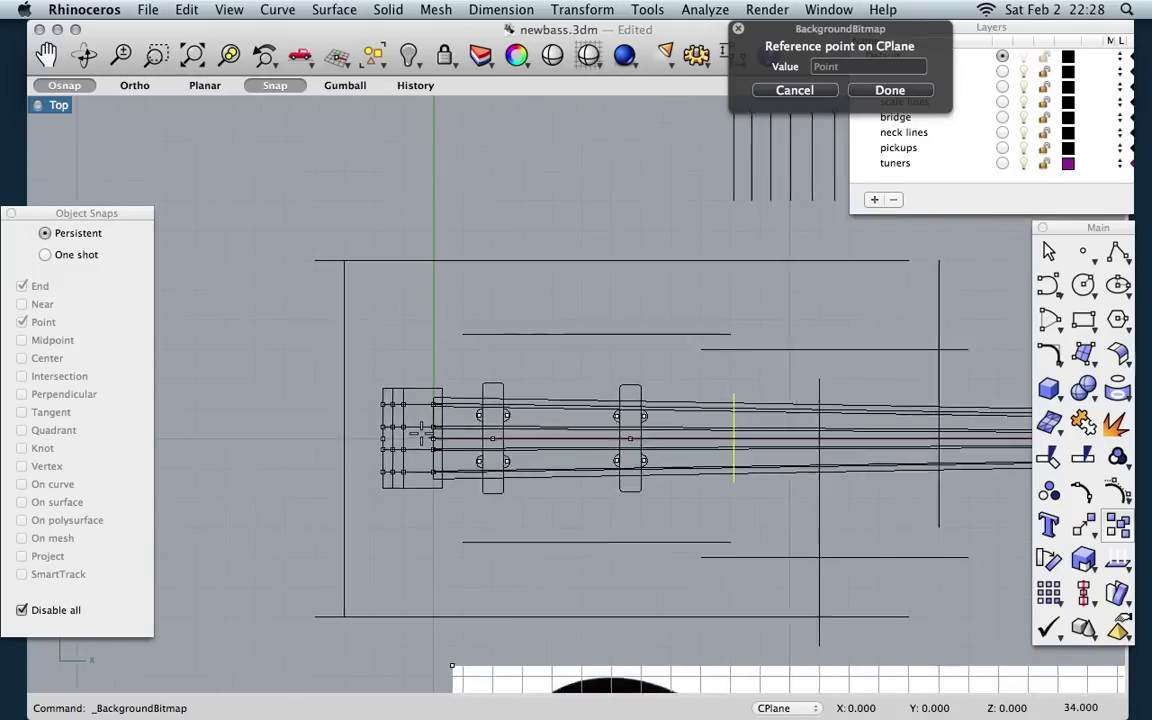
click(452, 443)
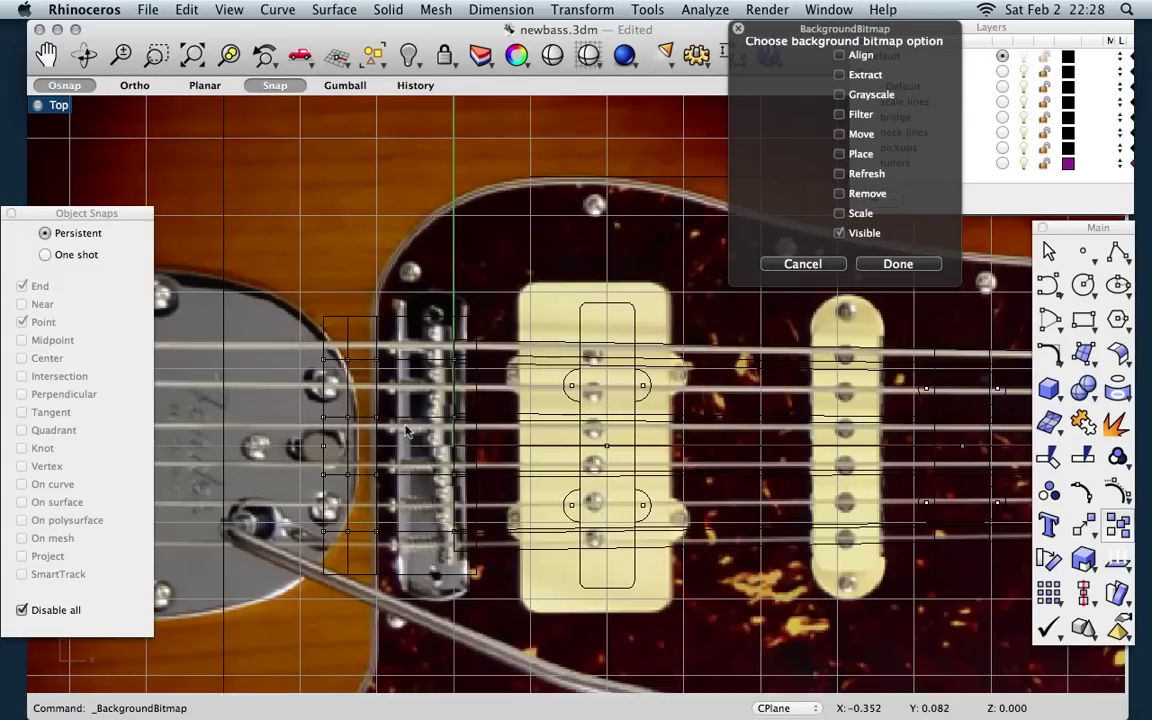
scroll(355, 395, up, 5)
scroll(352, 398, down, 6)
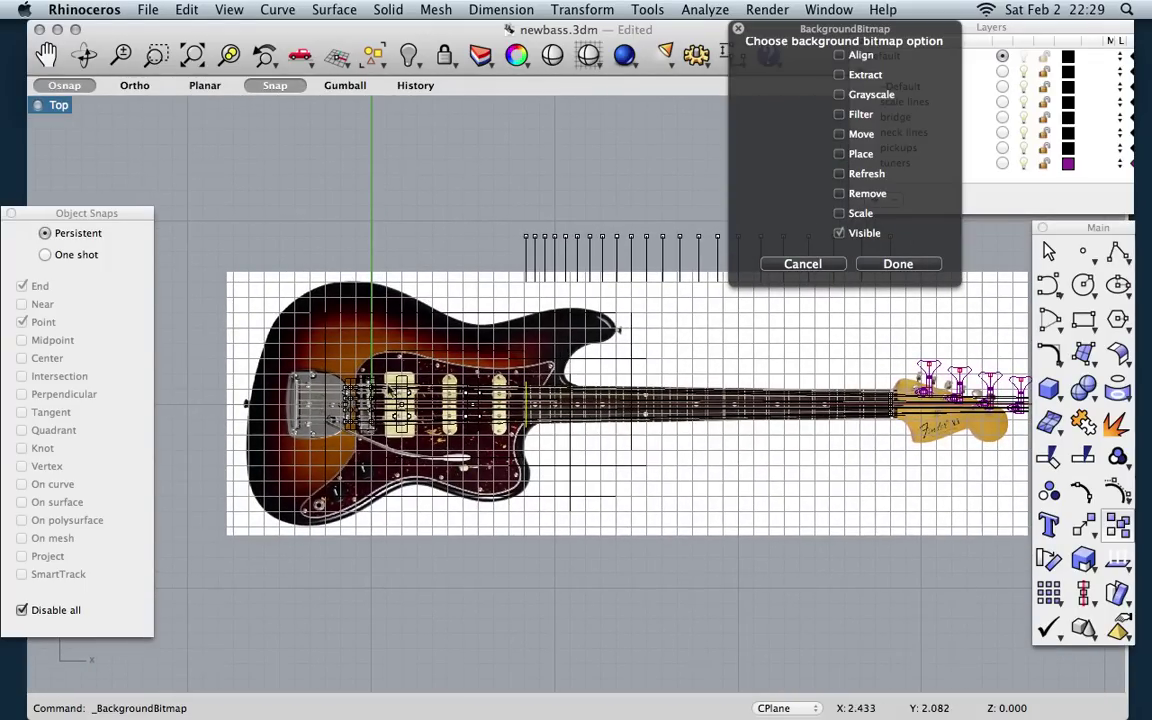
Step: Add a new layer named body
click(1045, 33)
click(875, 198)
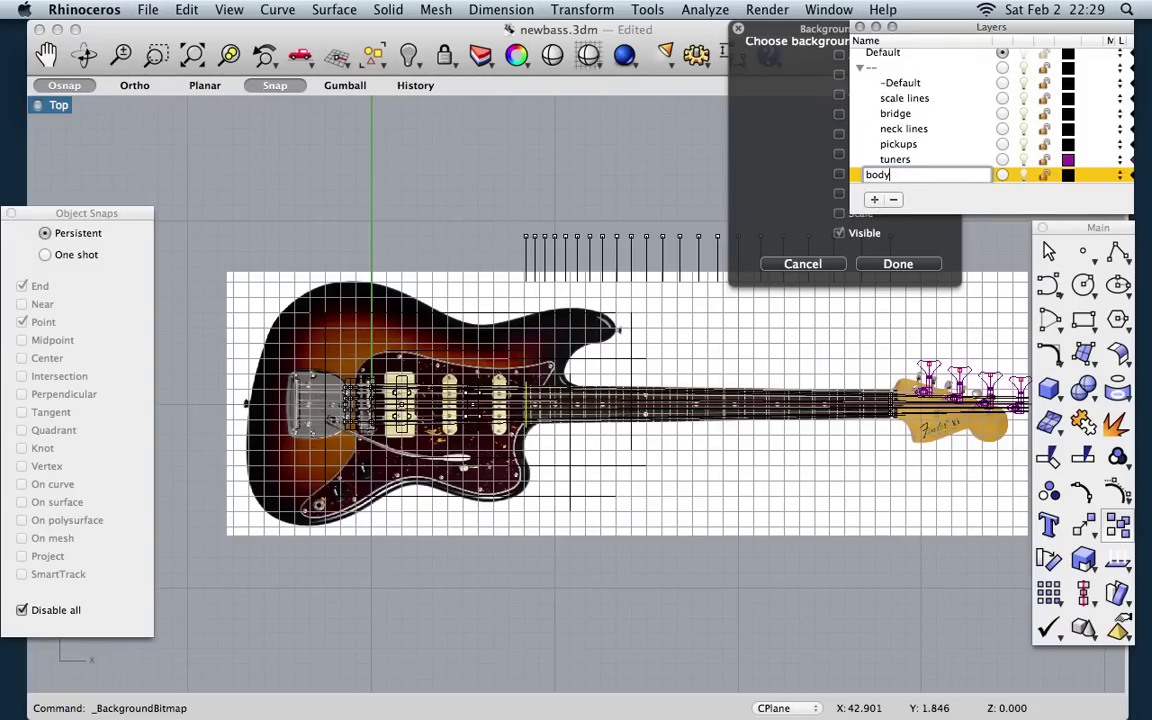
text(body)
key(Return)
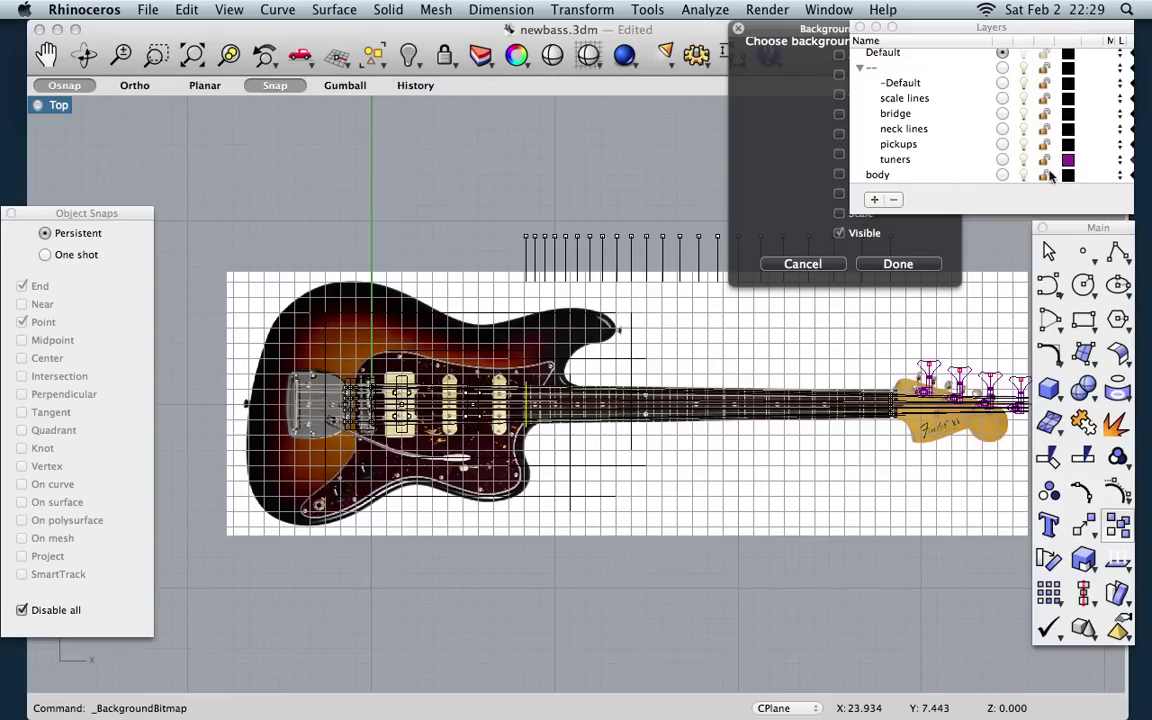
Step: Try to set the body layer's colour to red while the background bitmap command is active
click(1068, 176)
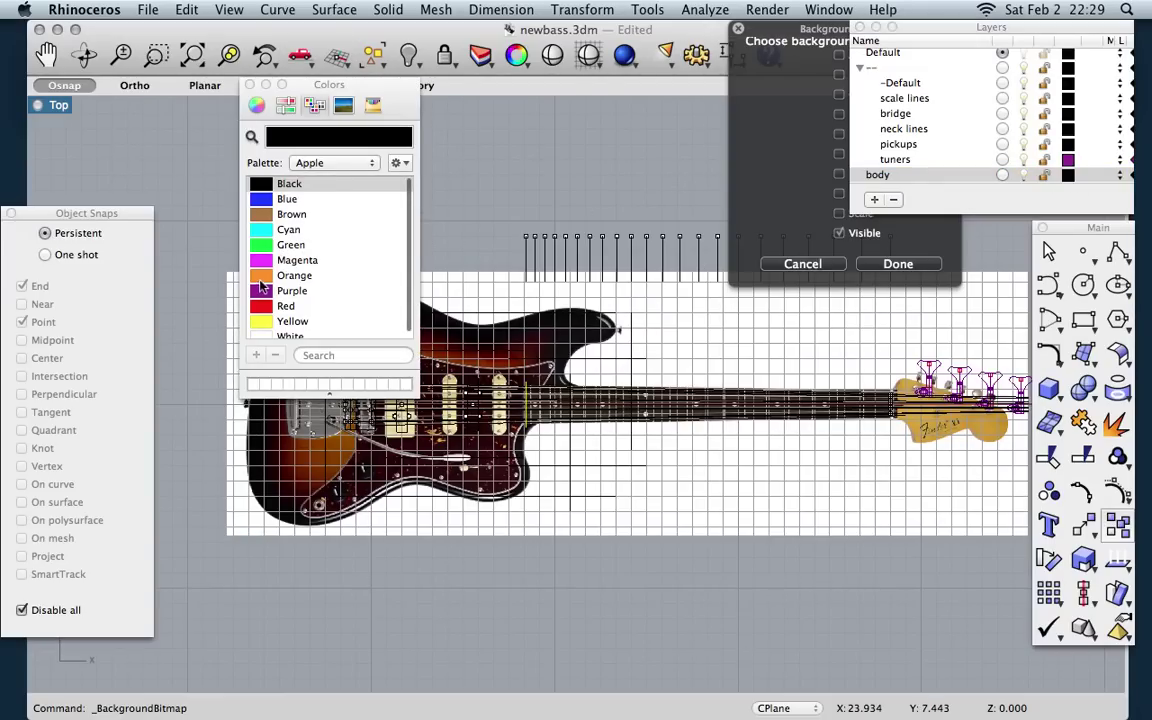
click(262, 307)
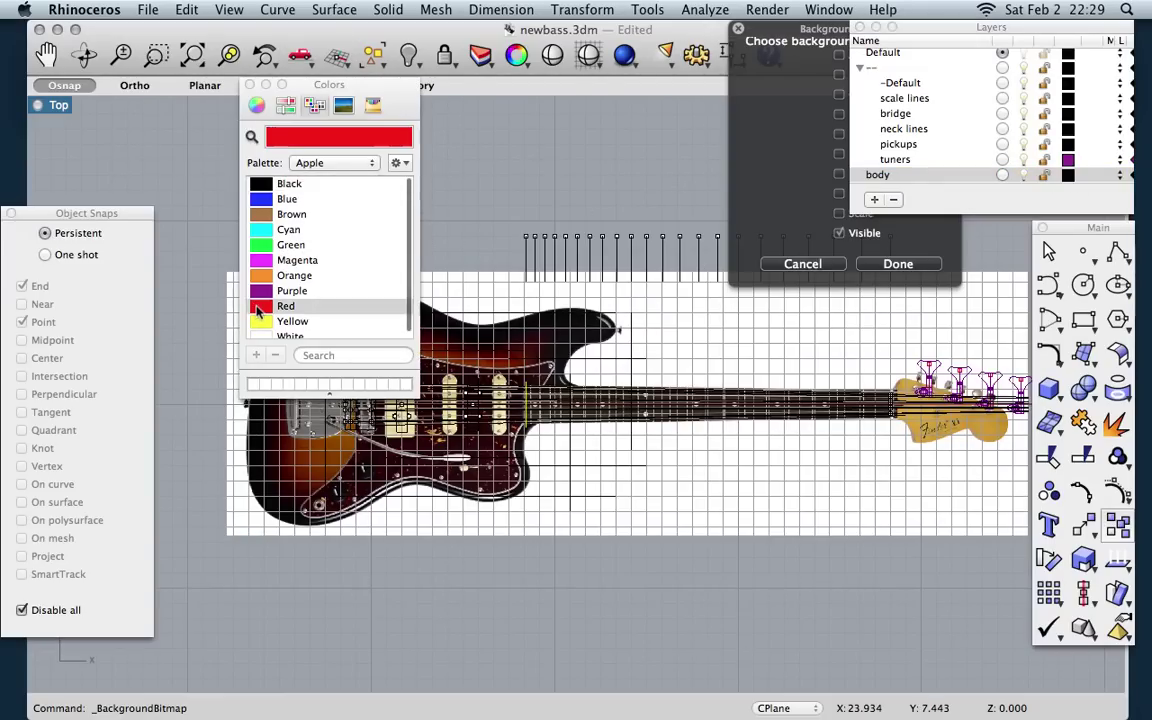
click(250, 84)
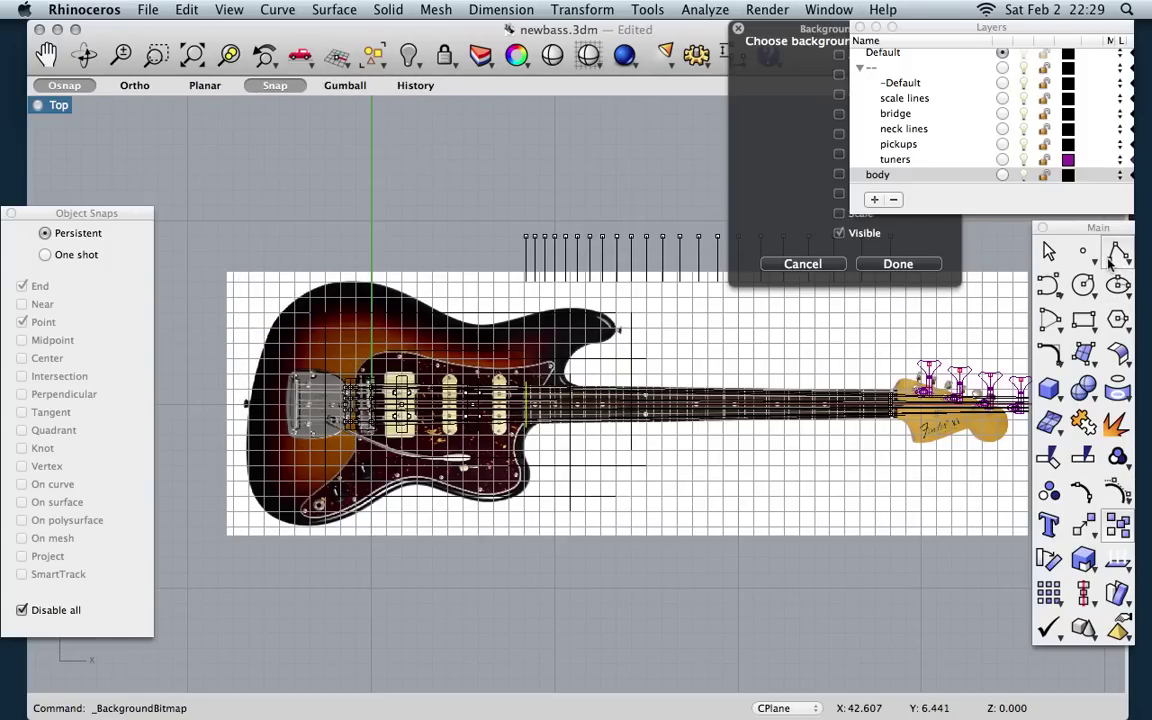
Step: Finish the background bitmap command, leaving the aligned photo visible
click(1055, 290)
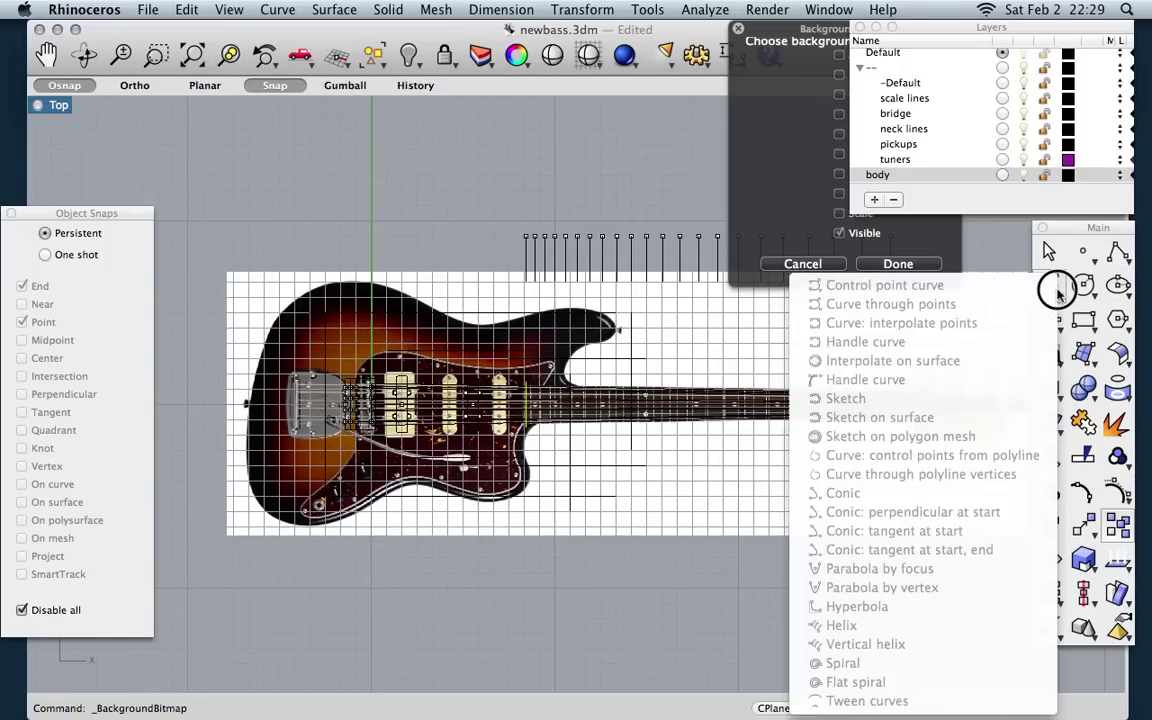
click(792, 37)
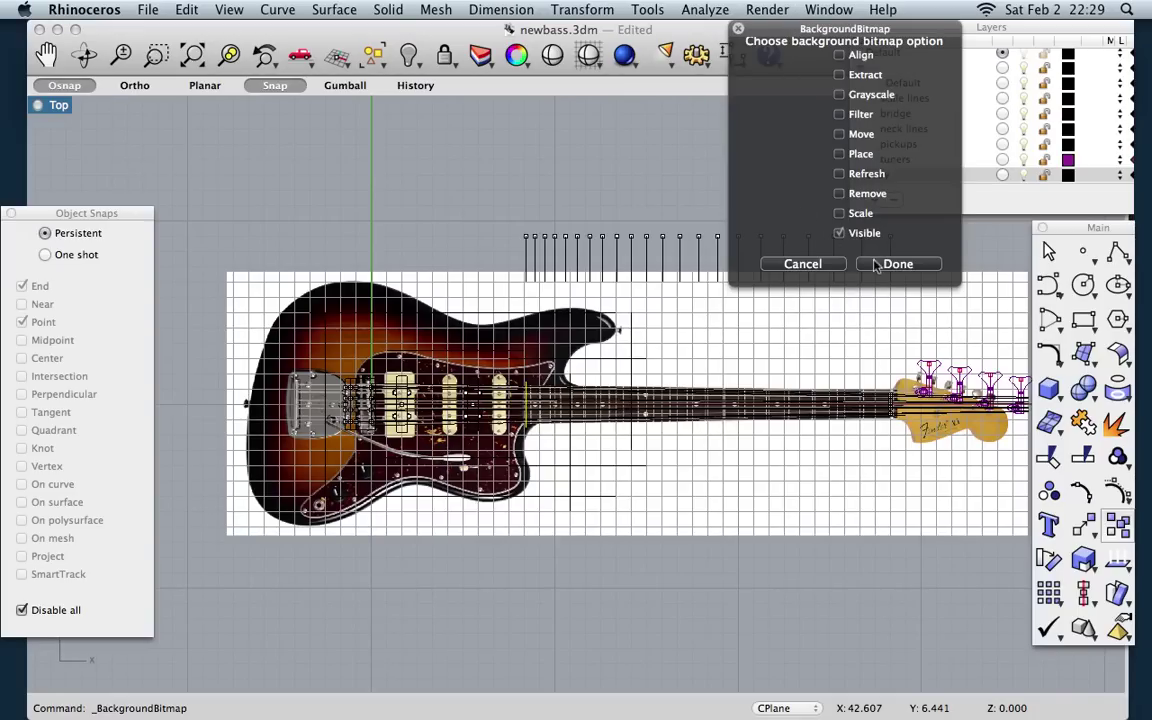
click(876, 263)
Step: Start a degree 3 interpolated curve where the upper cutaway meets the neck, with grid snap off, and trace the cutaway's lower bend
click(1057, 288)
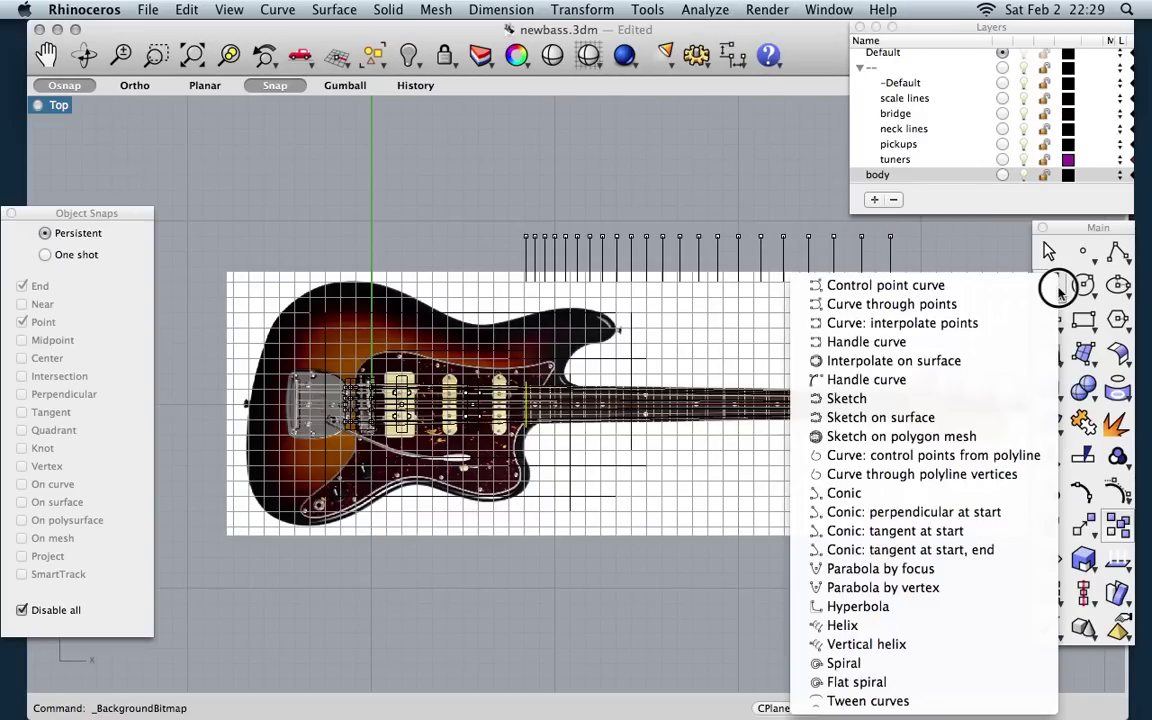
click(962, 324)
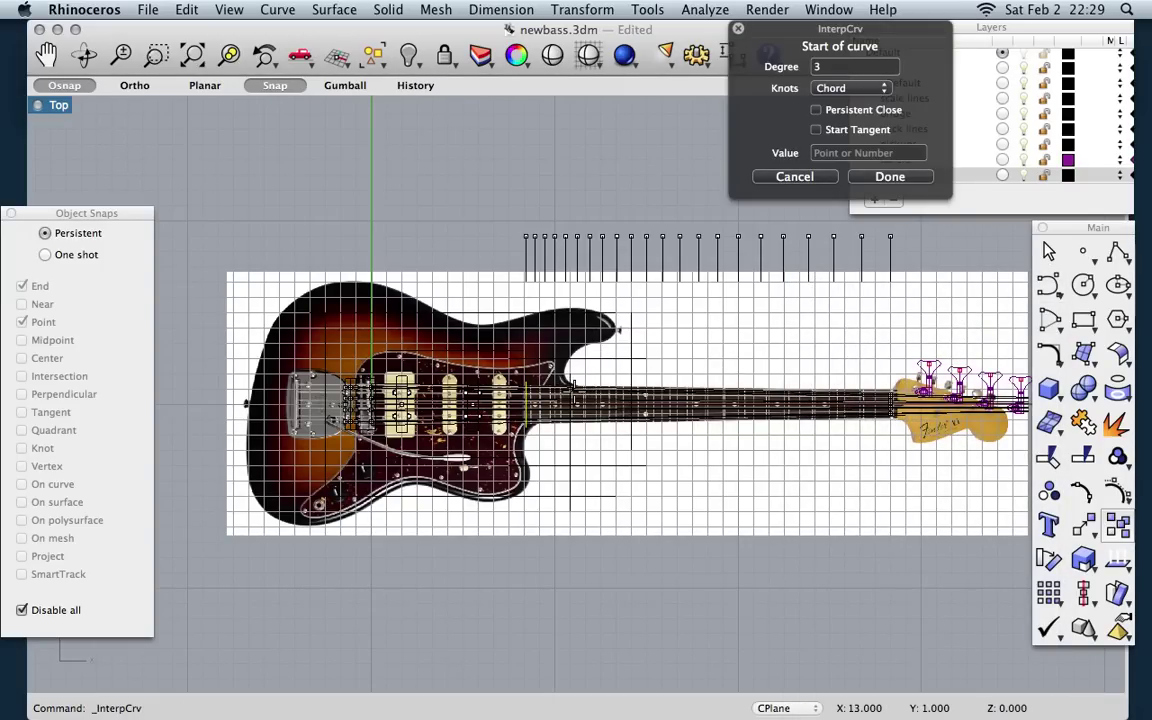
scroll(574, 398, up, 5)
scroll(579, 367, up, 6)
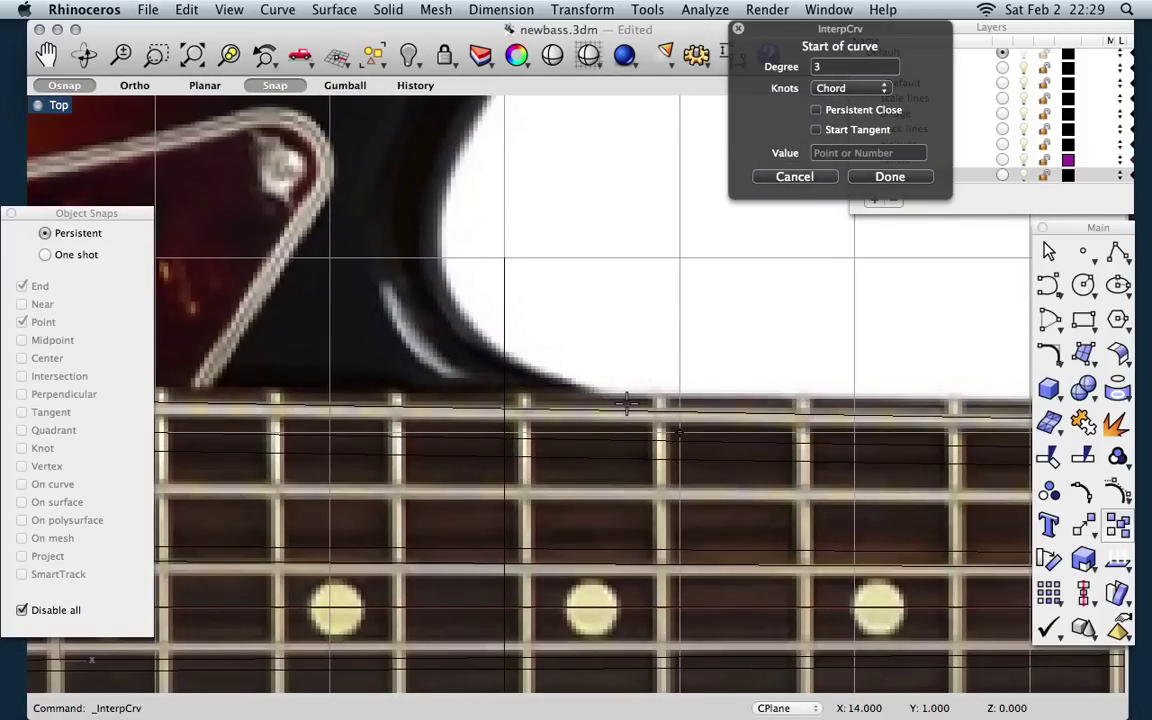
click(276, 86)
click(648, 403)
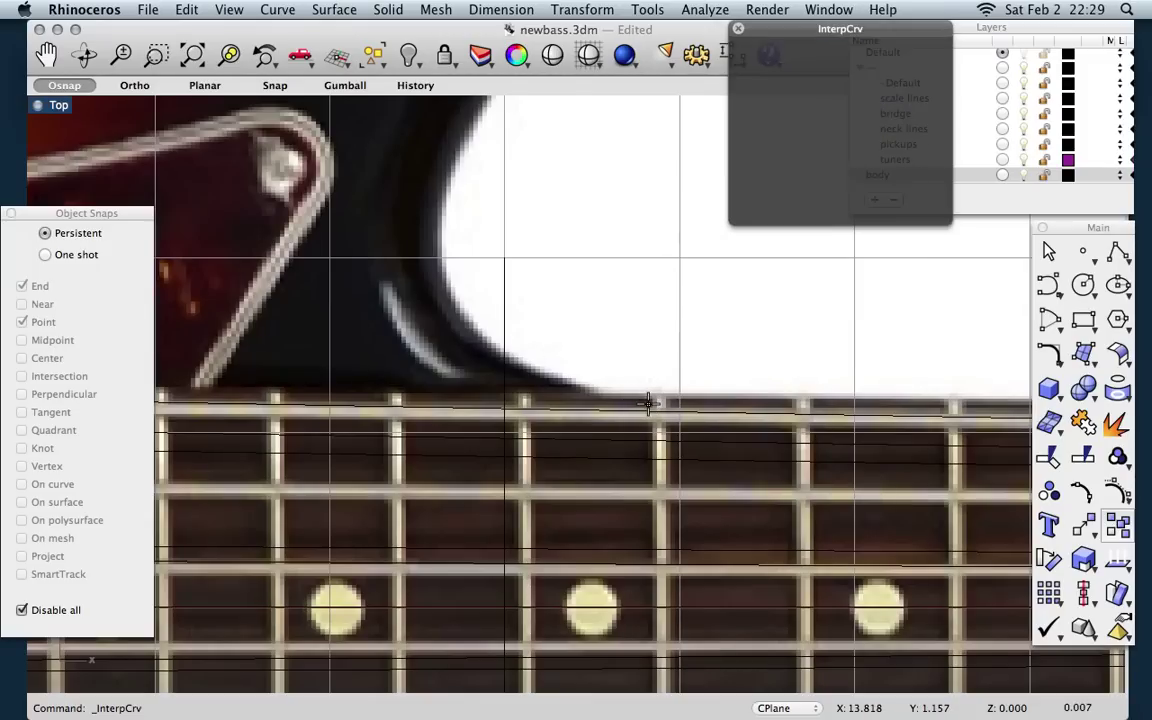
click(501, 352)
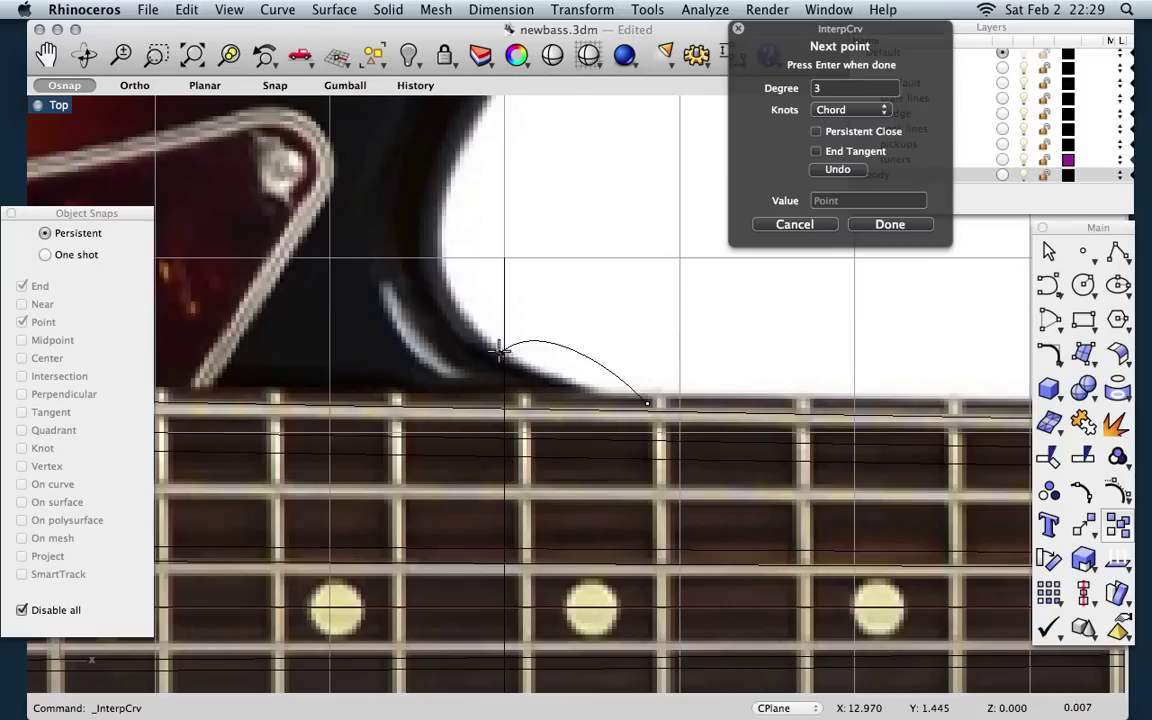
click(440, 224)
Step: Continue the interpolated curve with two more points along the upper cutaway edge towards the horn
scroll(452, 348, down, 1)
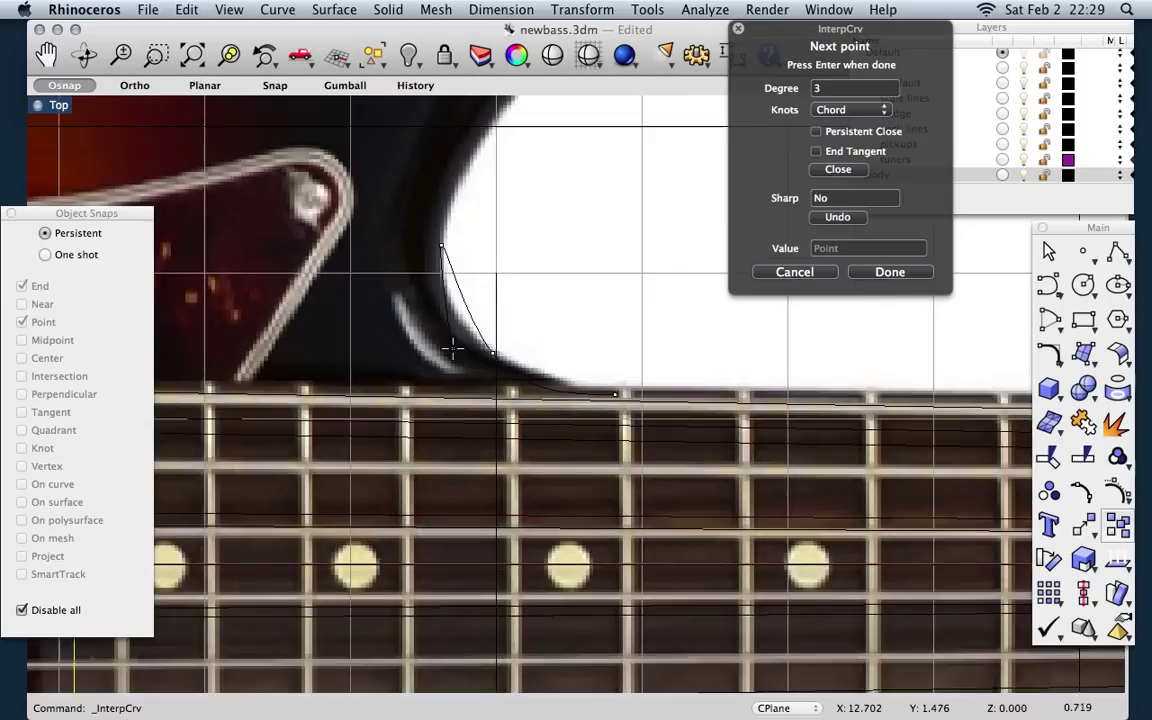
scroll(452, 348, down, 2)
scroll(487, 181, up, 1)
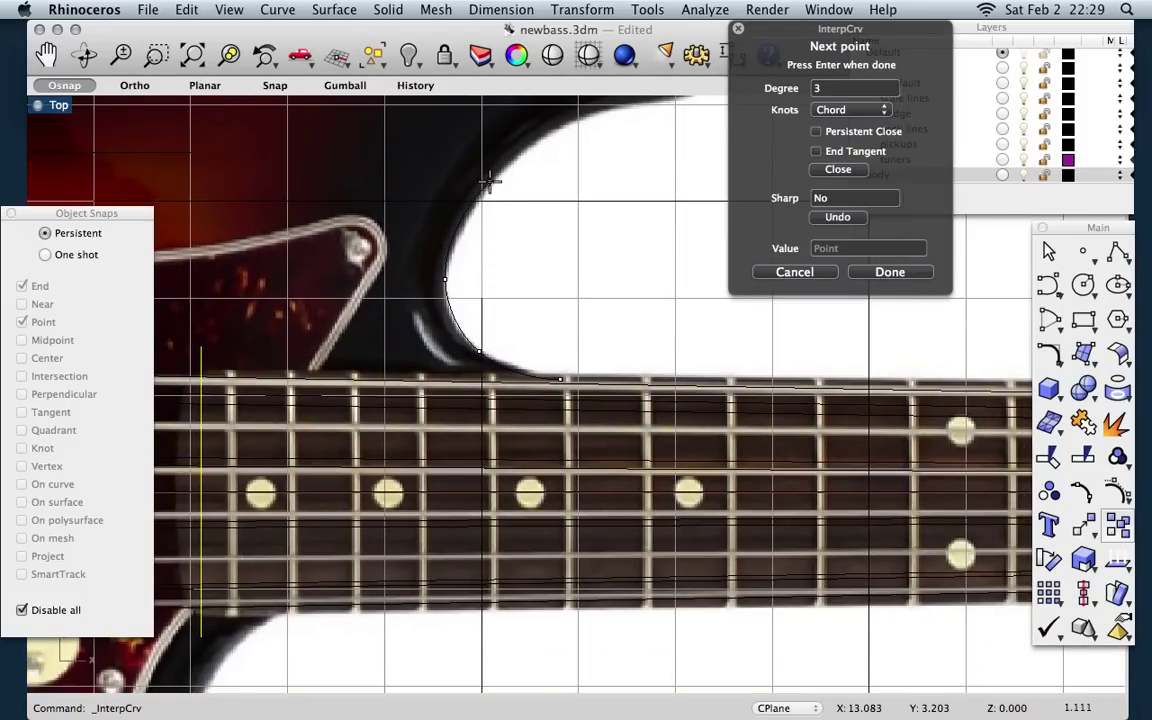
click(490, 187)
scroll(540, 170, down, 2)
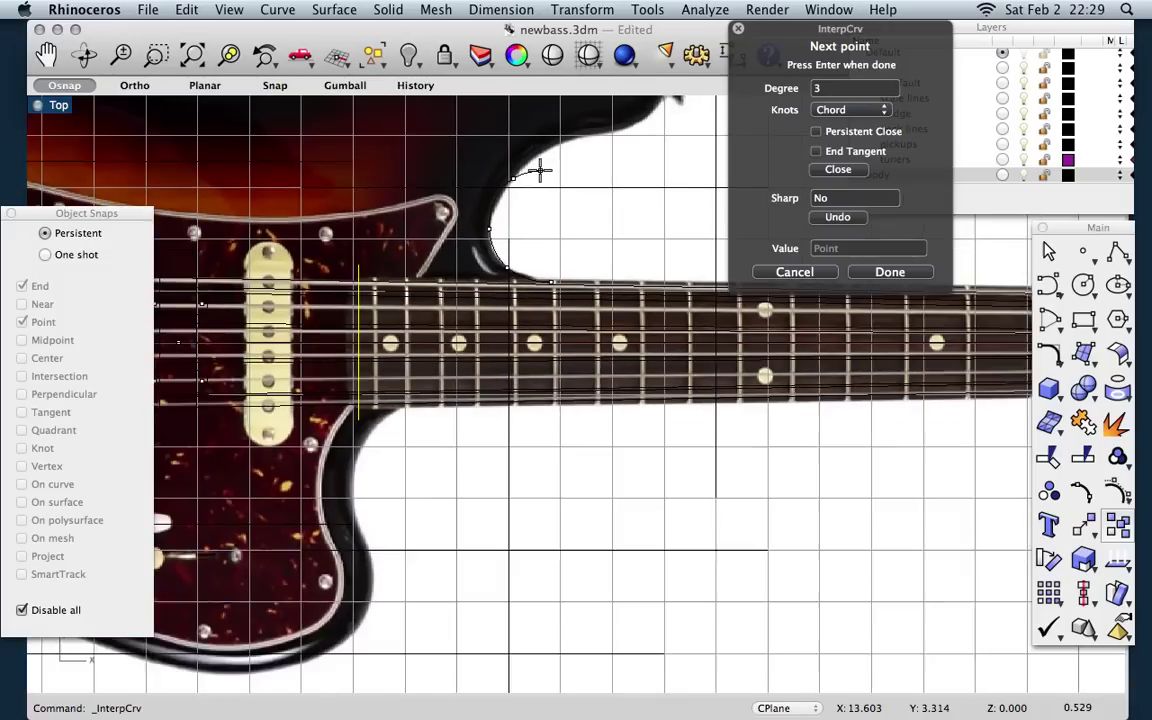
scroll(600, 147, up, 1)
scroll(595, 146, up, 1)
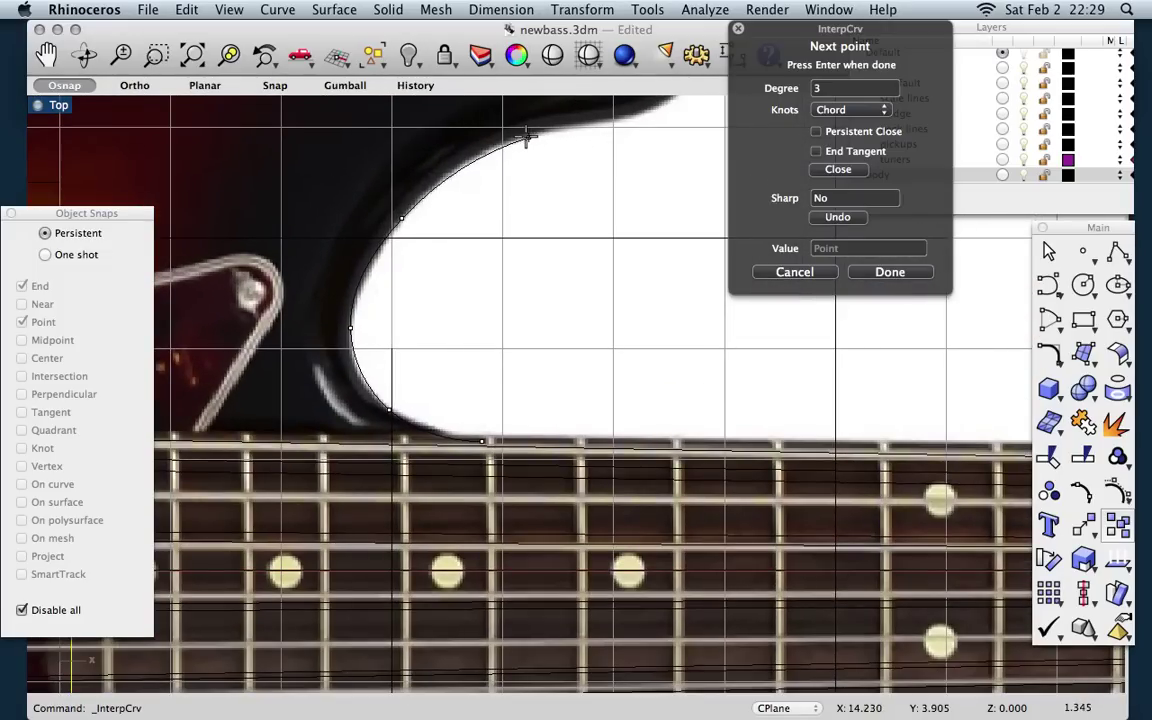
click(519, 140)
scroll(531, 256, down, 2)
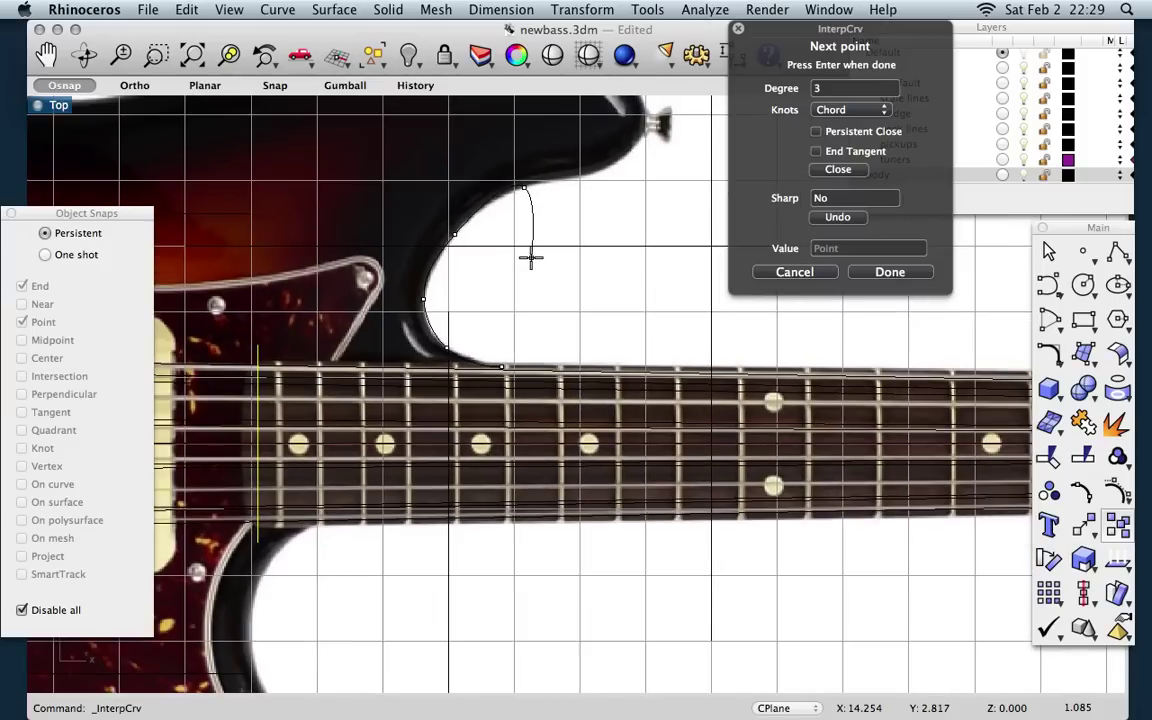
scroll(599, 188, up, 1)
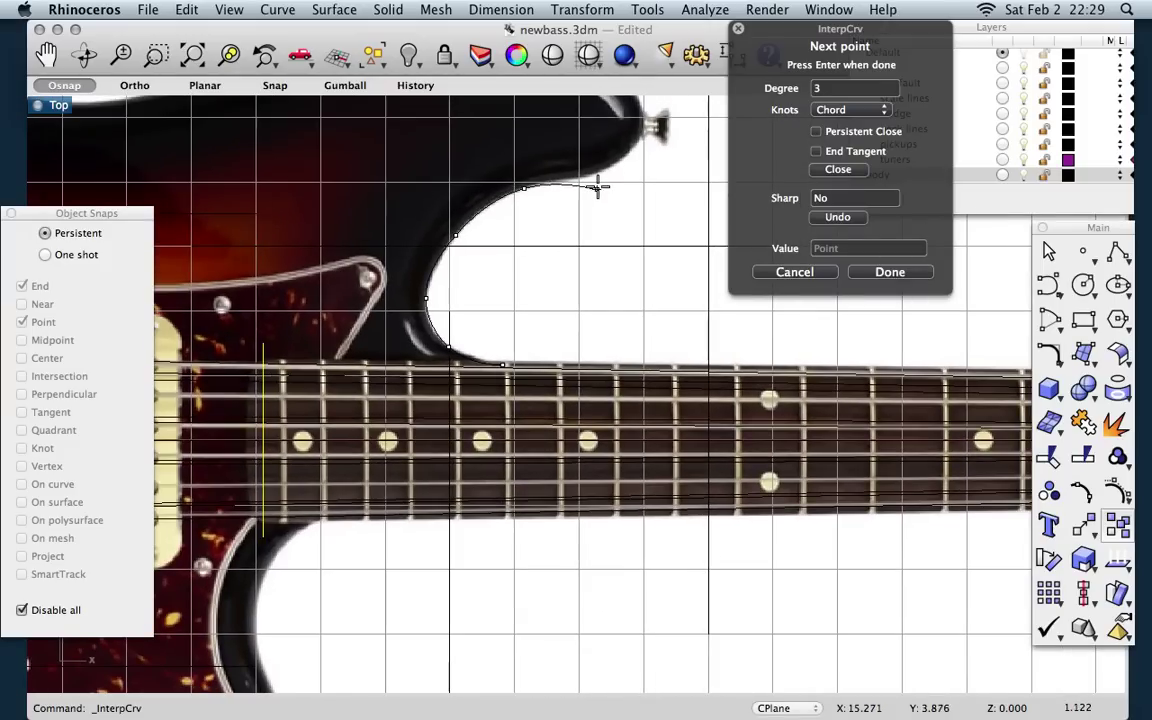
Step: Try to set the body layer's colour to red while the interpolated curve command is active, and end the partial cutaway curve
click(1068, 176)
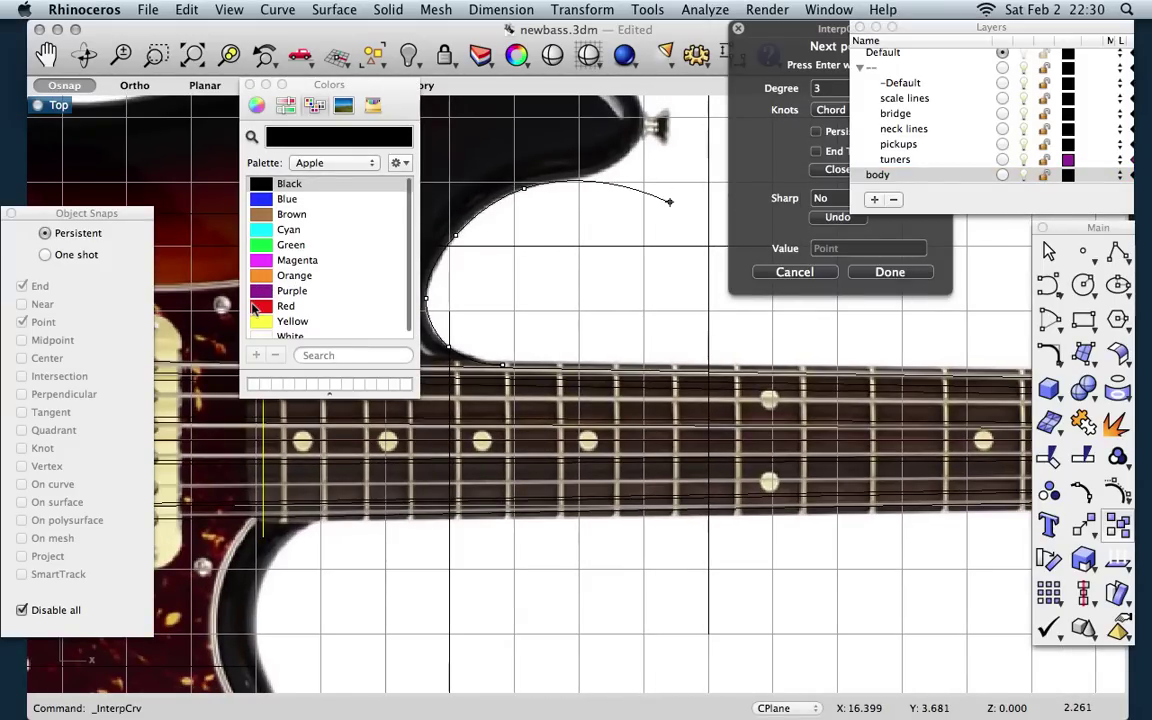
click(258, 308)
click(250, 84)
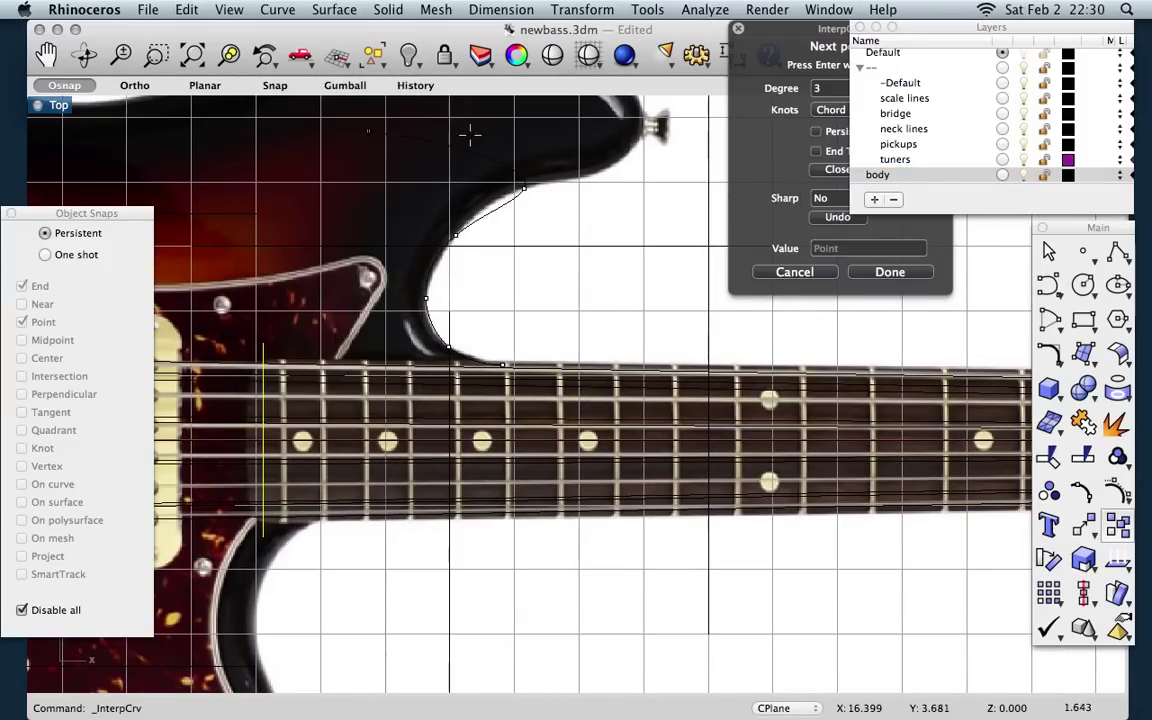
click(1070, 175)
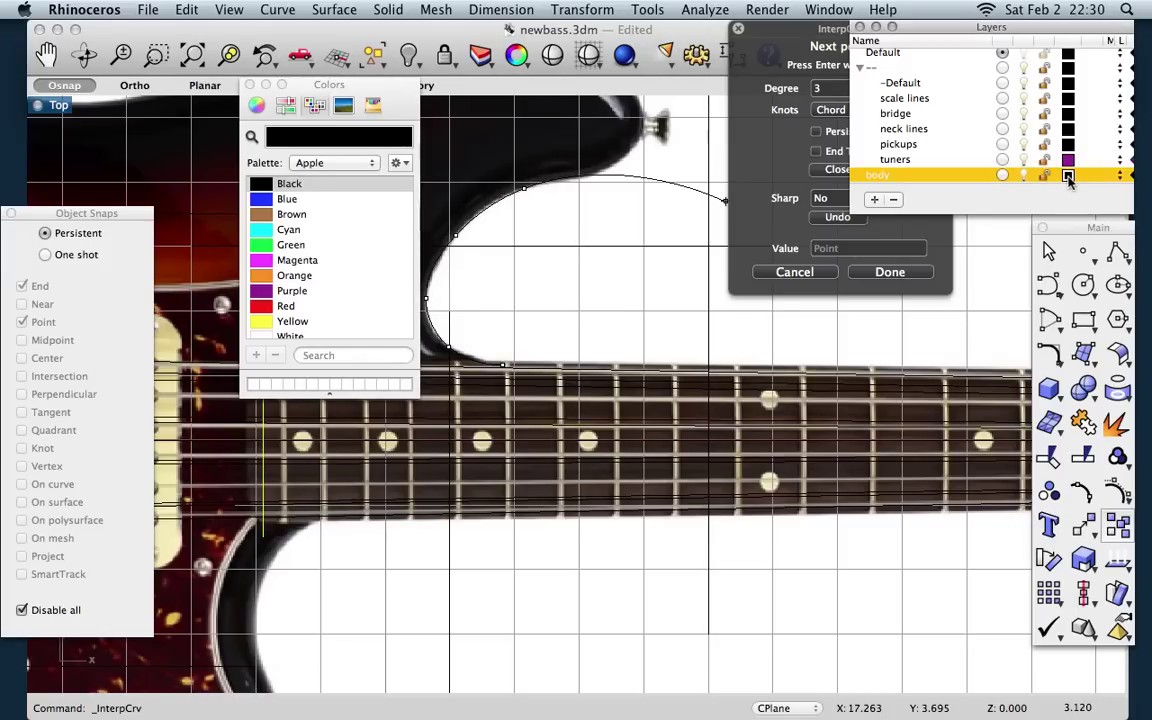
click(266, 309)
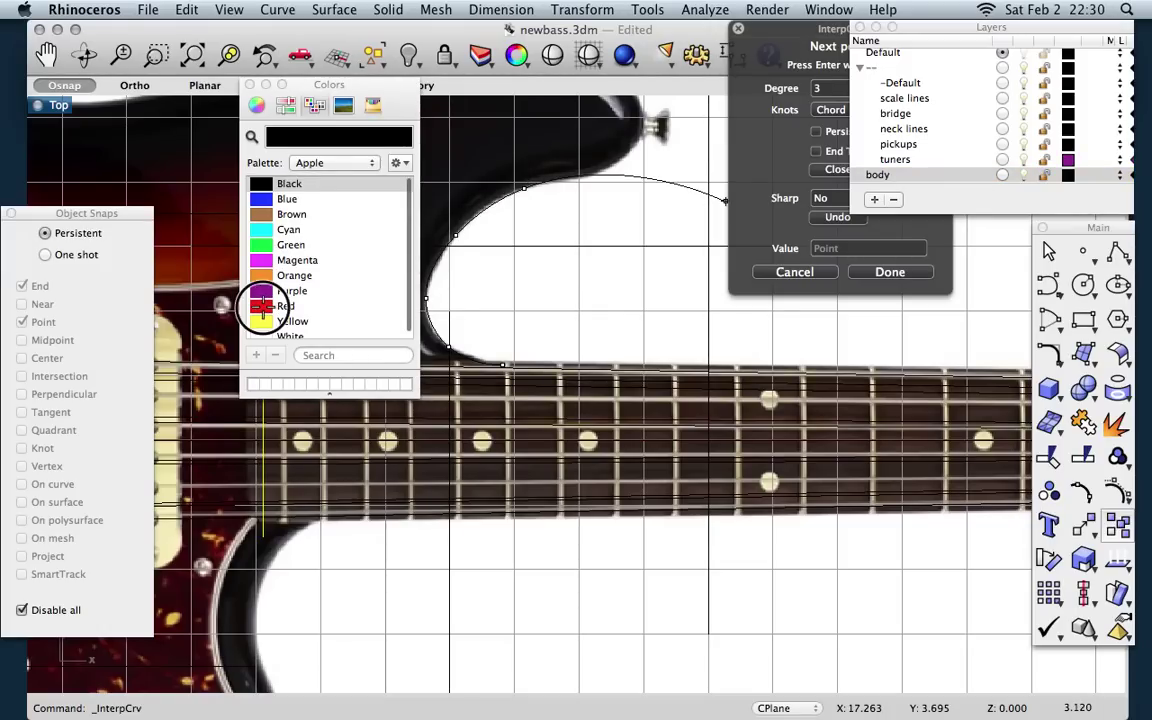
key(Return)
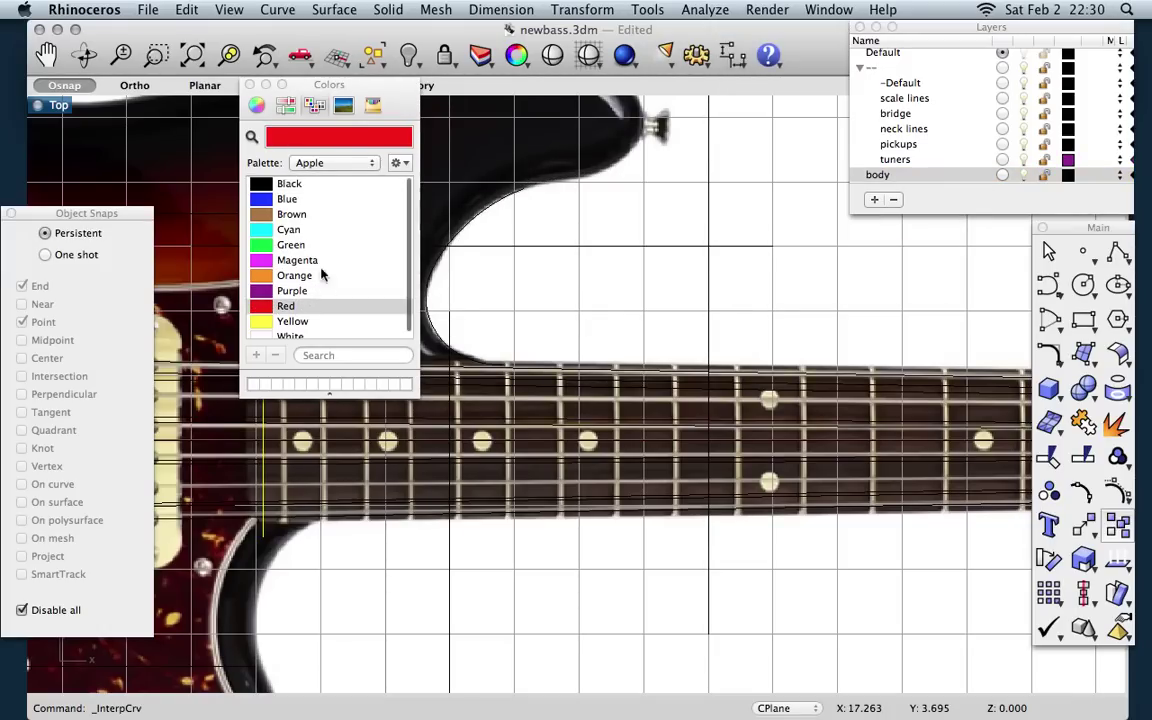
click(249, 84)
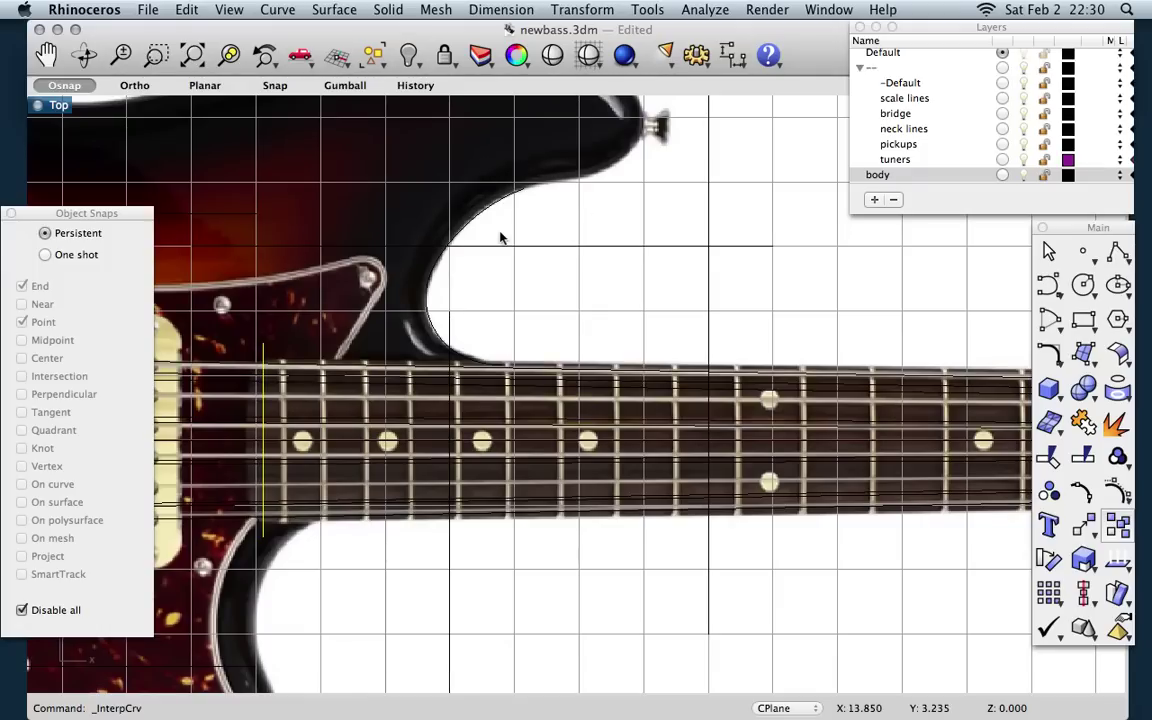
Step: Set the body layer's colour to red with no command running
scroll(1022, 150, down, 1)
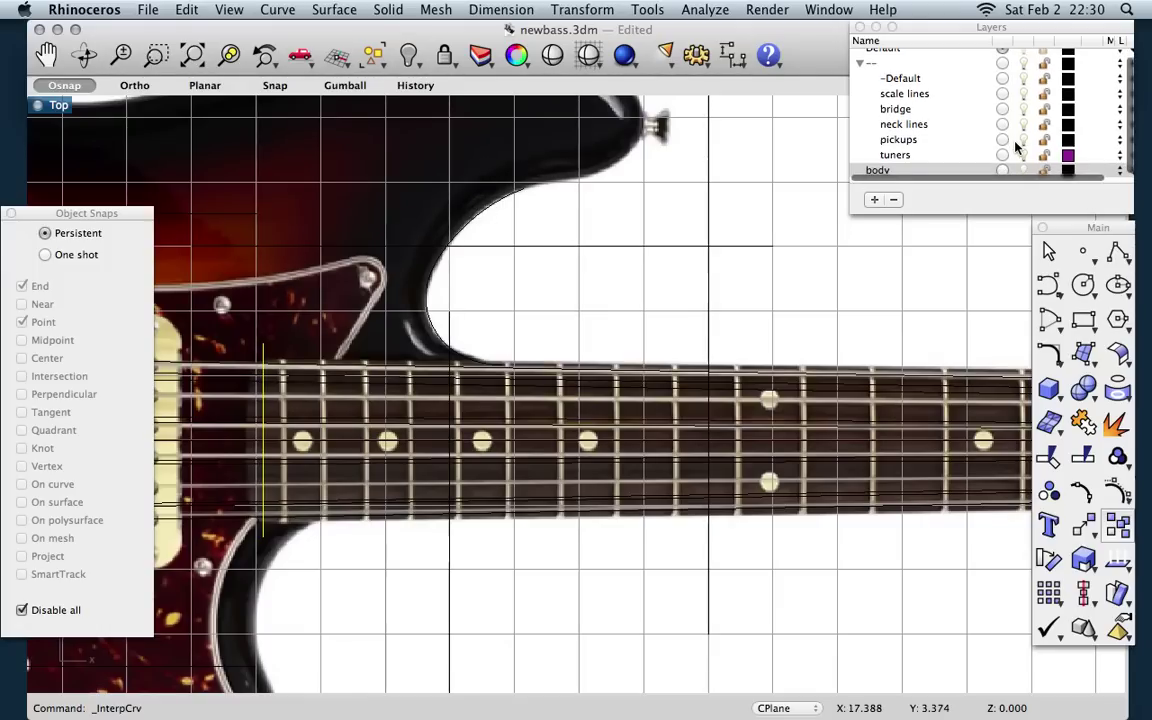
click(1068, 163)
scroll(1067, 160, up, 1)
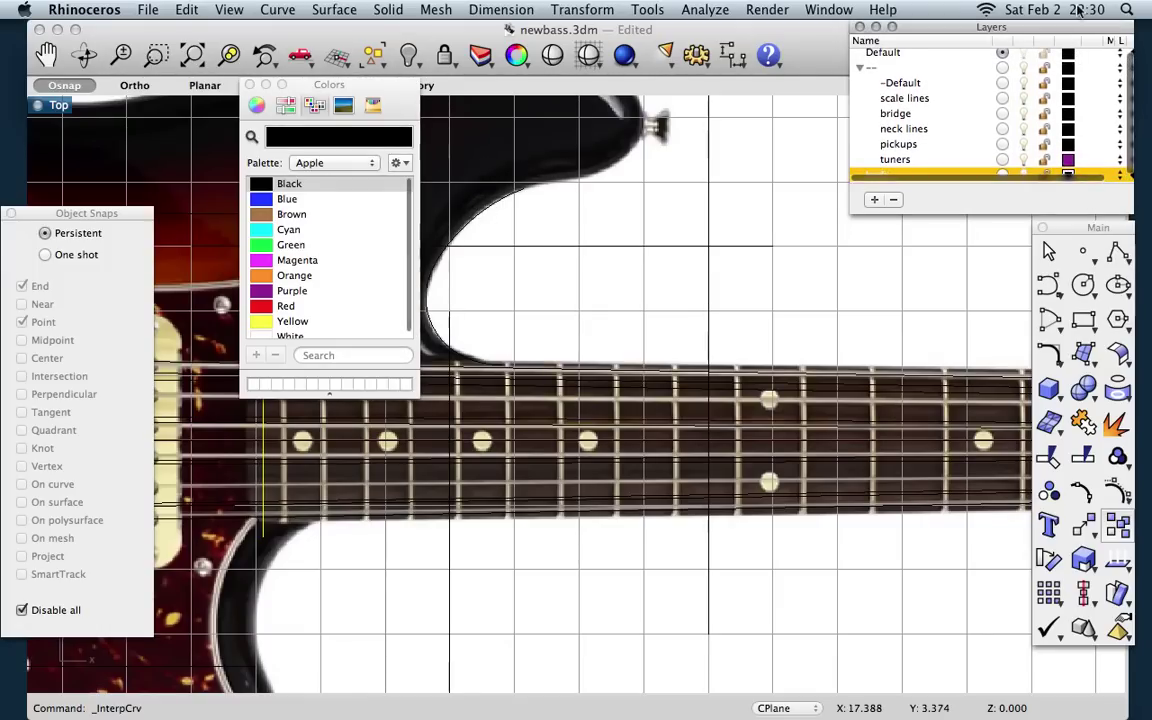
drag(1071, 30, 1028, 32)
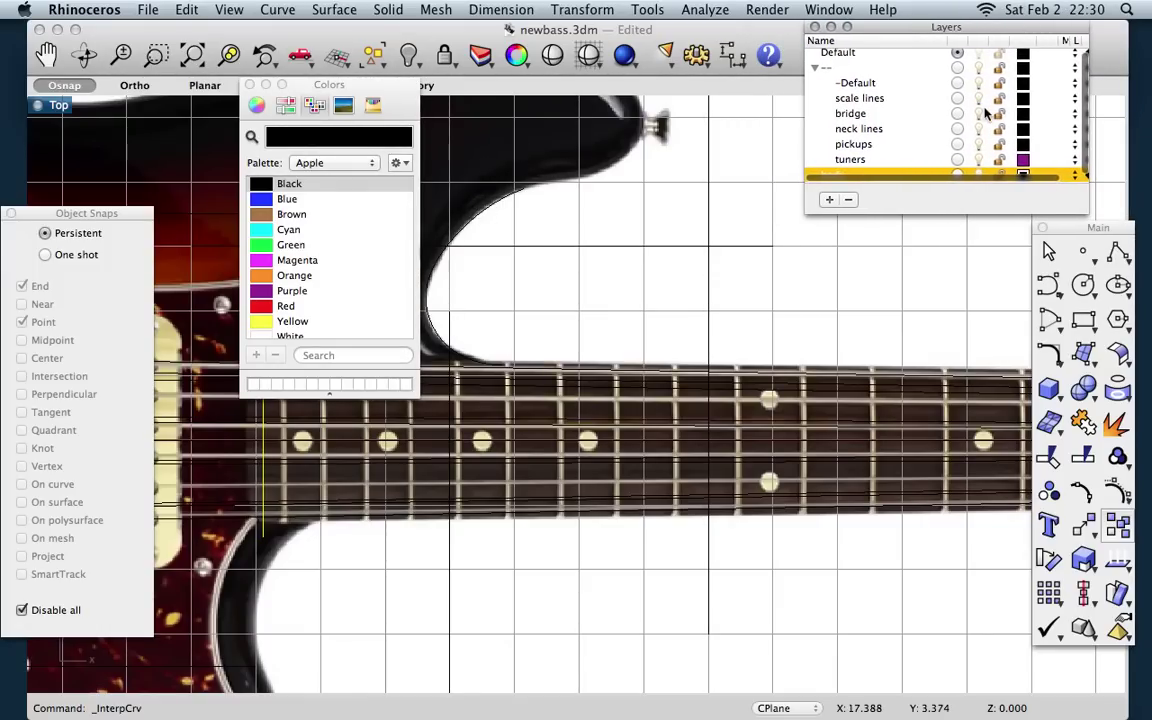
scroll(985, 113, right, 1)
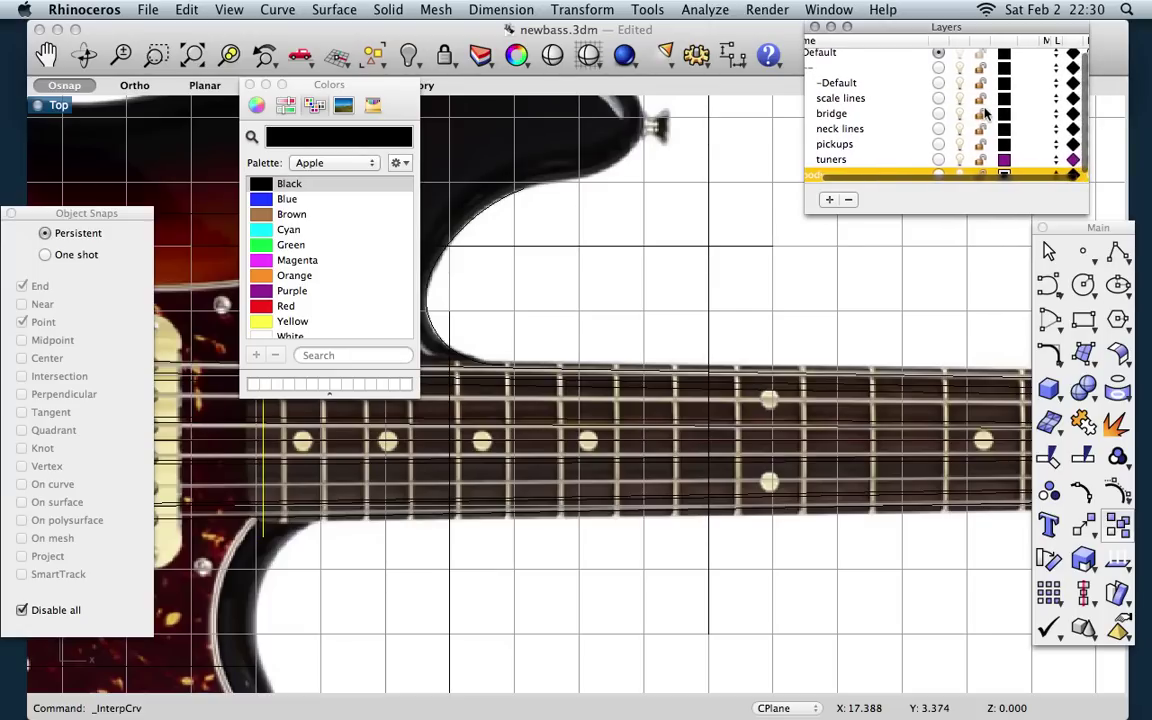
click(263, 307)
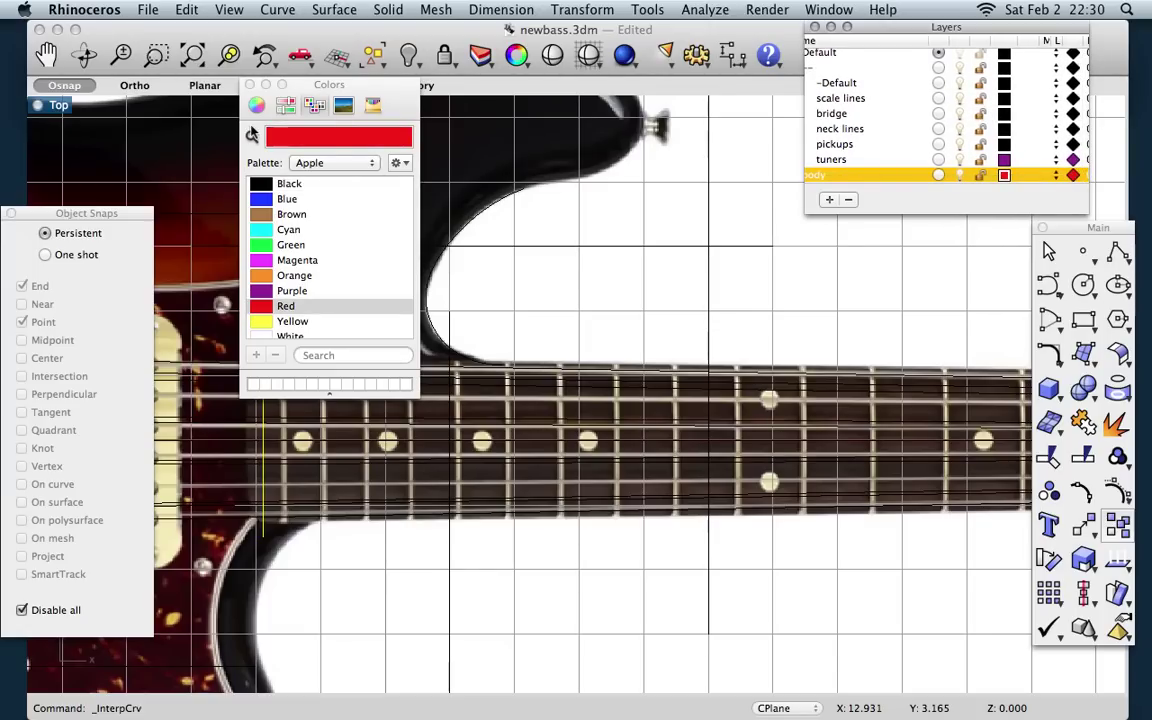
click(250, 85)
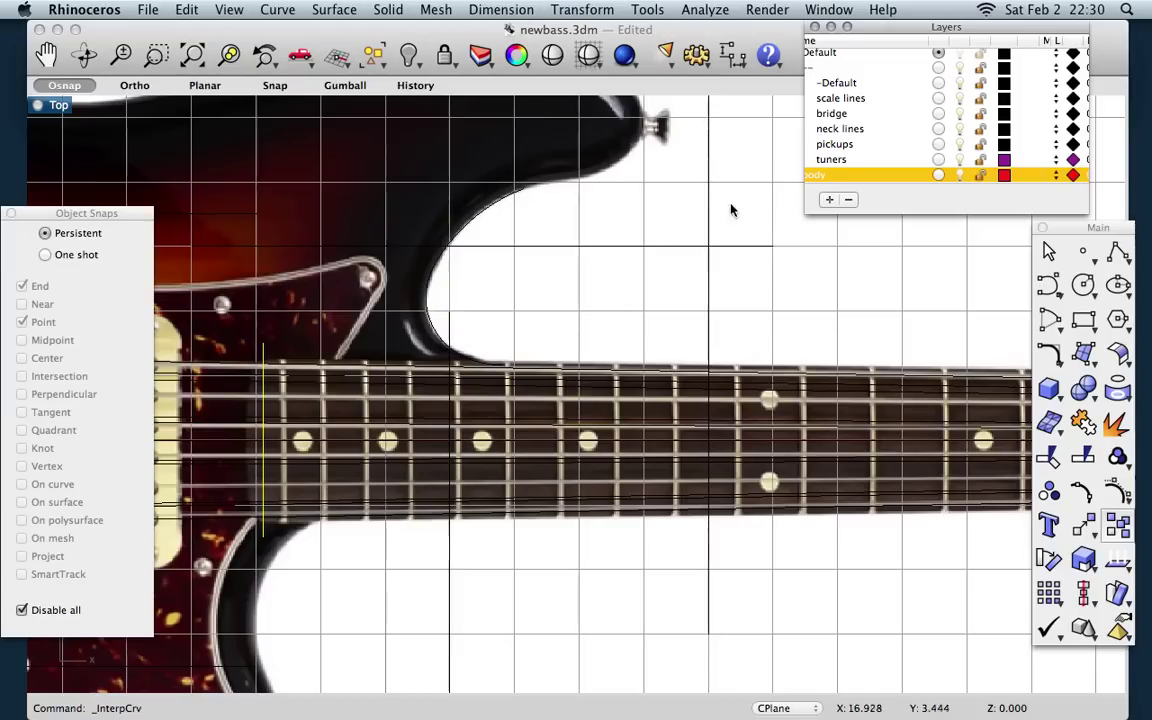
Step: Make the body layer current and delete the partial curve traced along the upper cutaway
scroll(938, 58, up, 1)
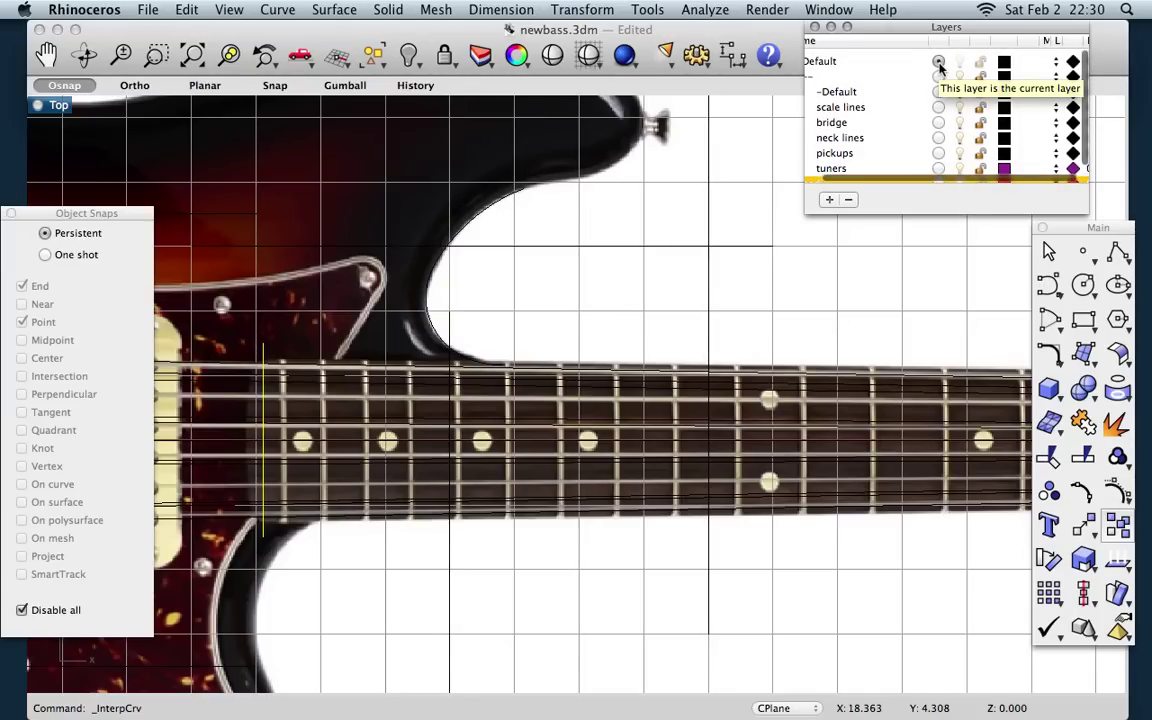
scroll(940, 70, down, 1)
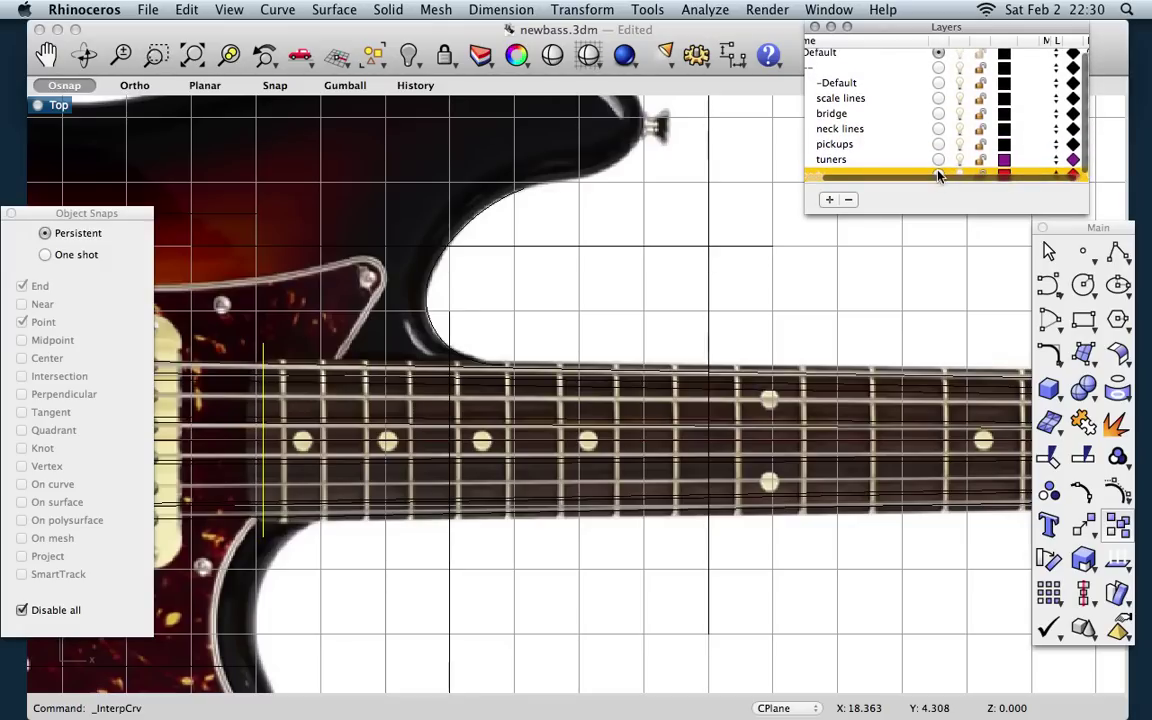
drag(921, 216, 905, 236)
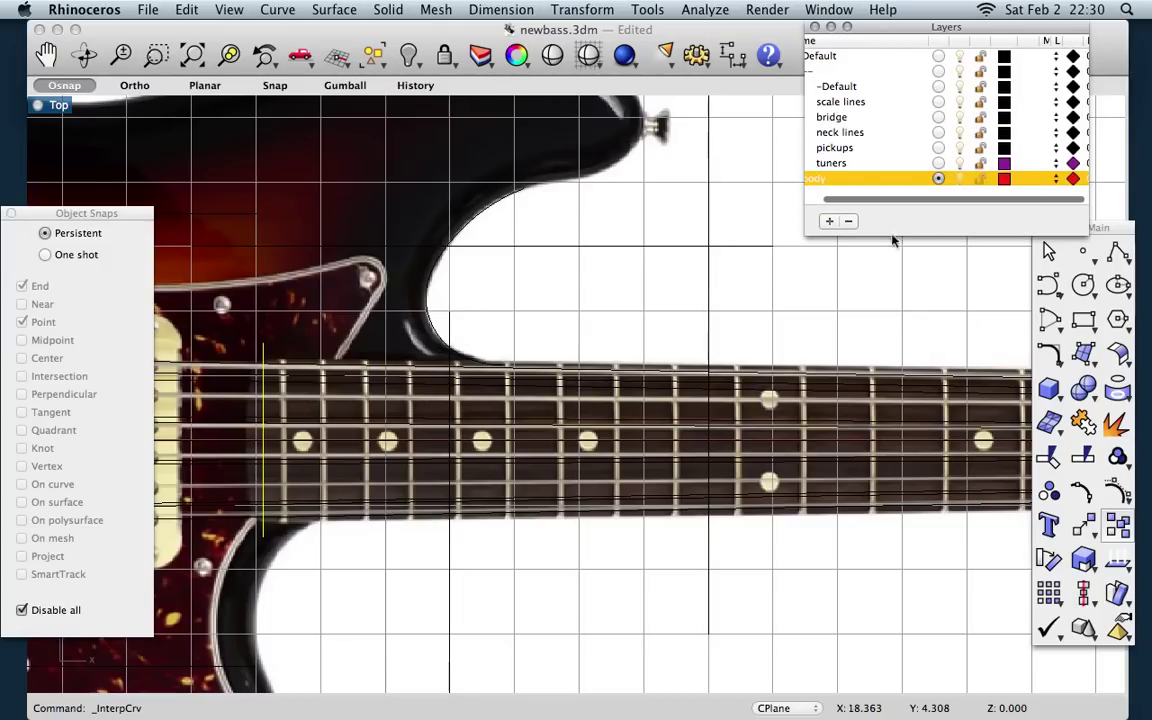
click(434, 276)
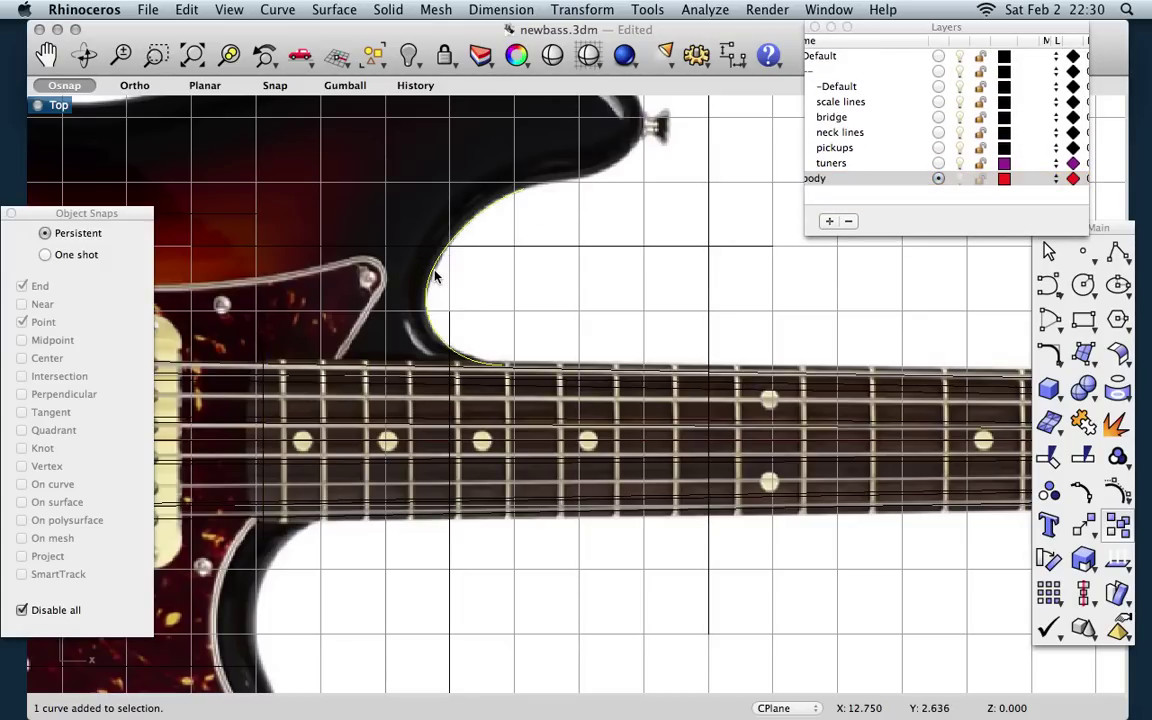
key(Delete)
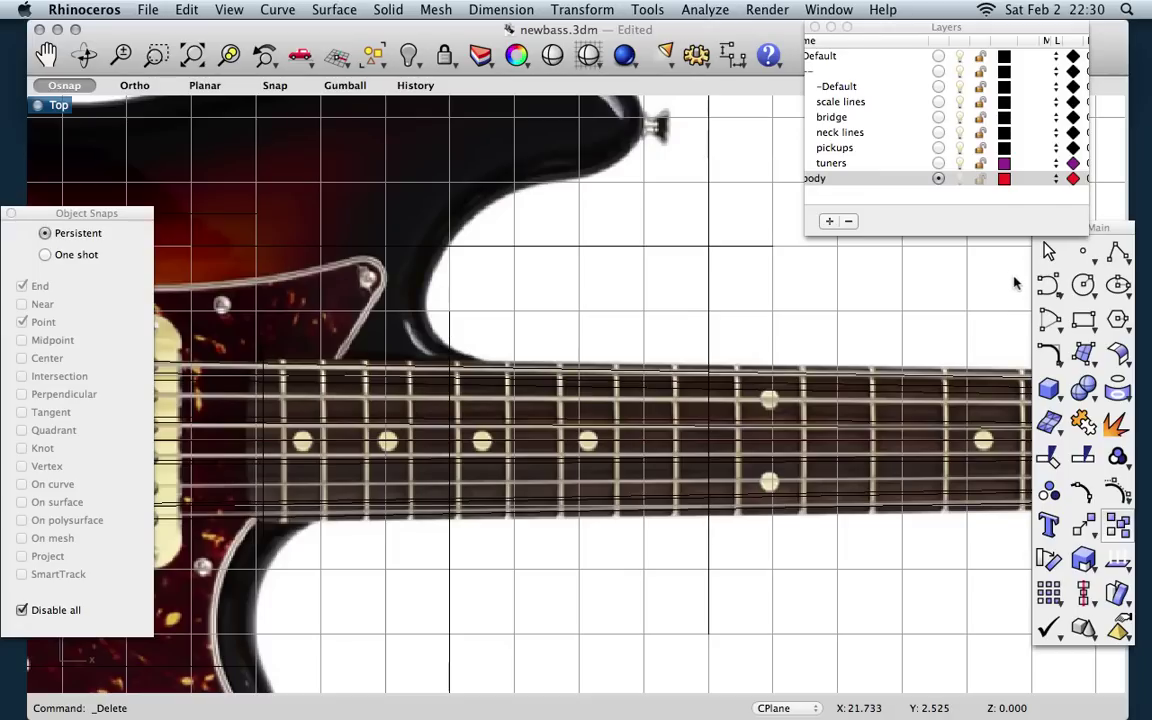
Step: Start a degree 3 interpolated curve where the upper cutaway meets the neck and trace the cutaway to the underside of the horn
drag(1056, 295, 1008, 330)
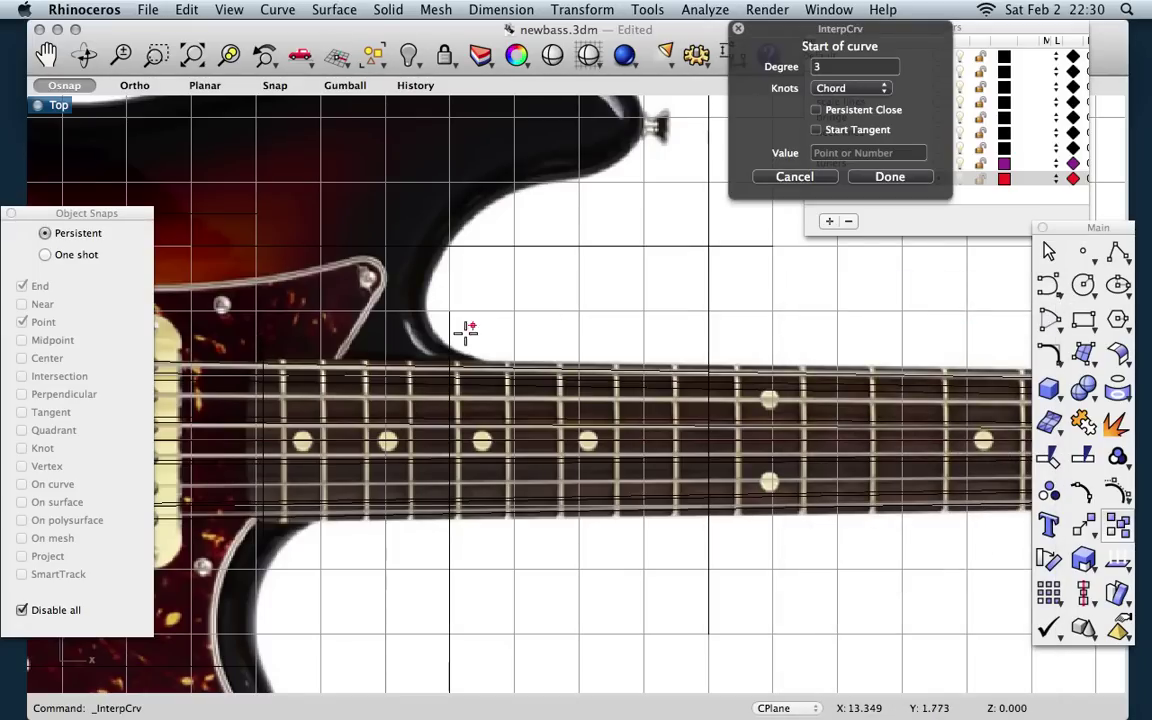
click(489, 362)
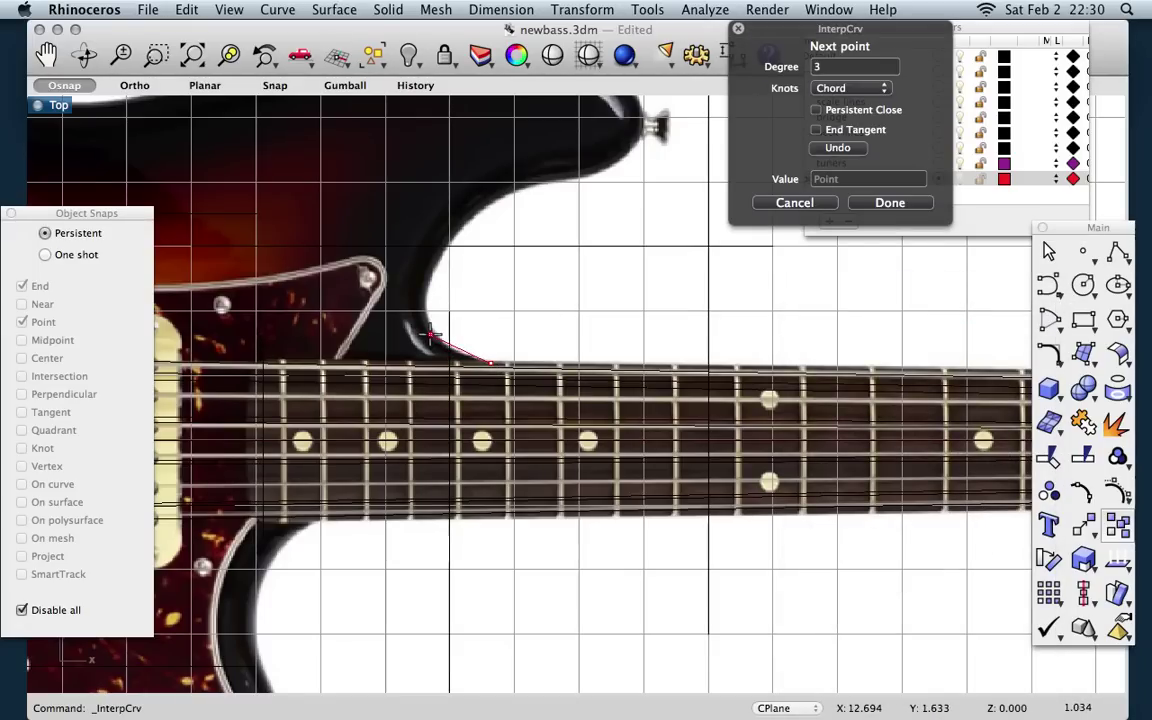
click(431, 318)
click(430, 274)
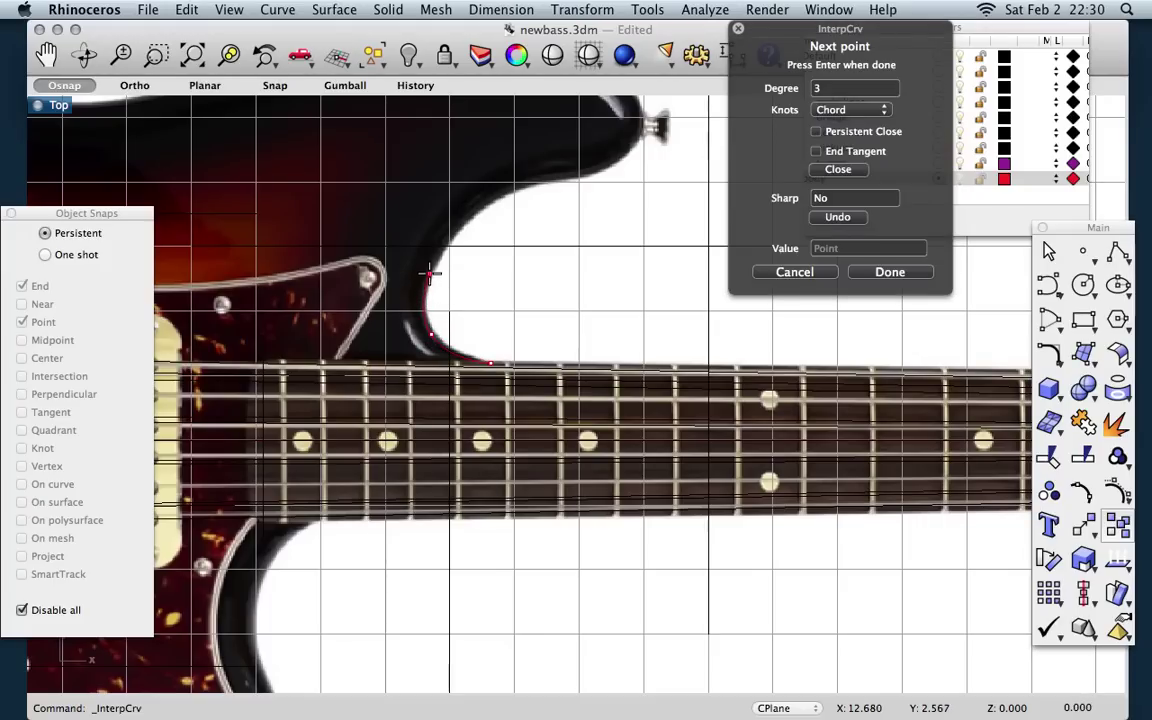
click(466, 221)
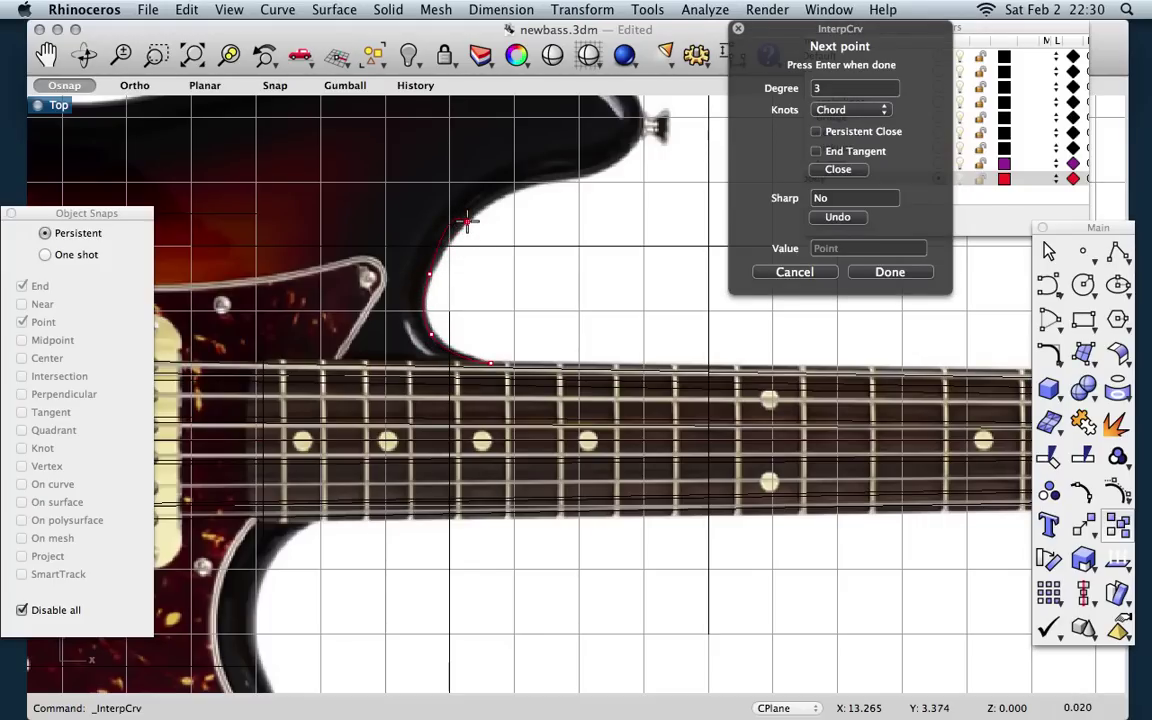
click(541, 185)
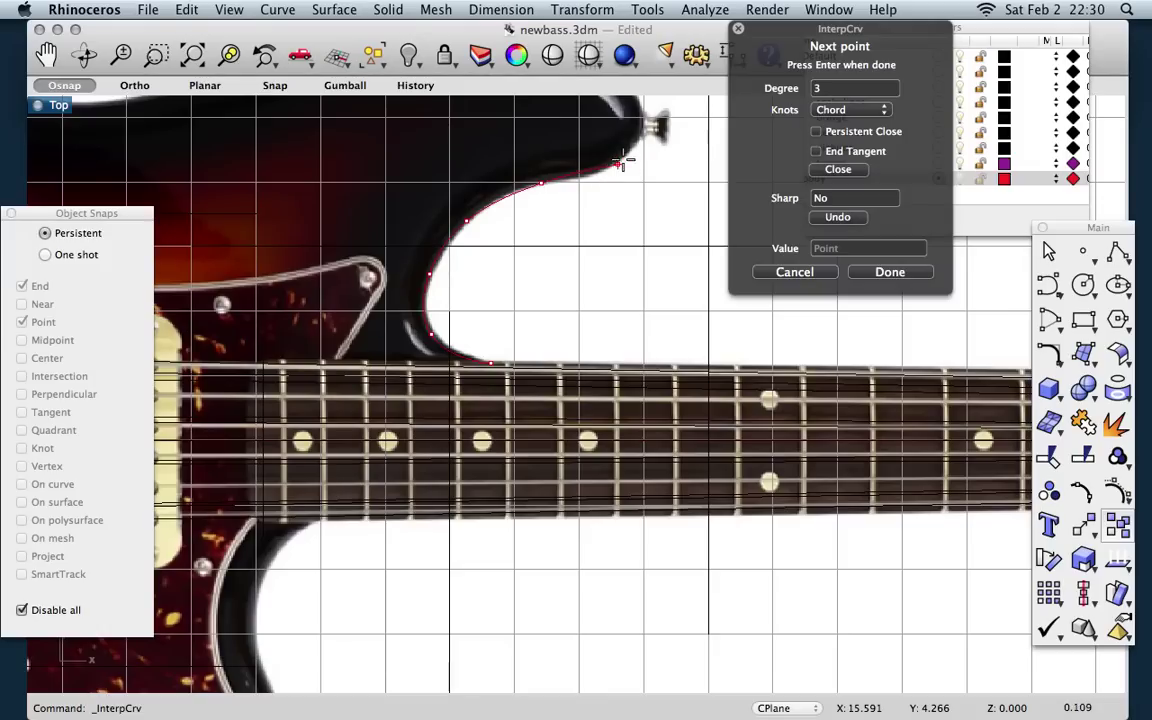
click(620, 163)
Step: Continue the interpolated curve with four points around the upper horn's tip at the strap button and along its top edge
scroll(638, 147, up, 3)
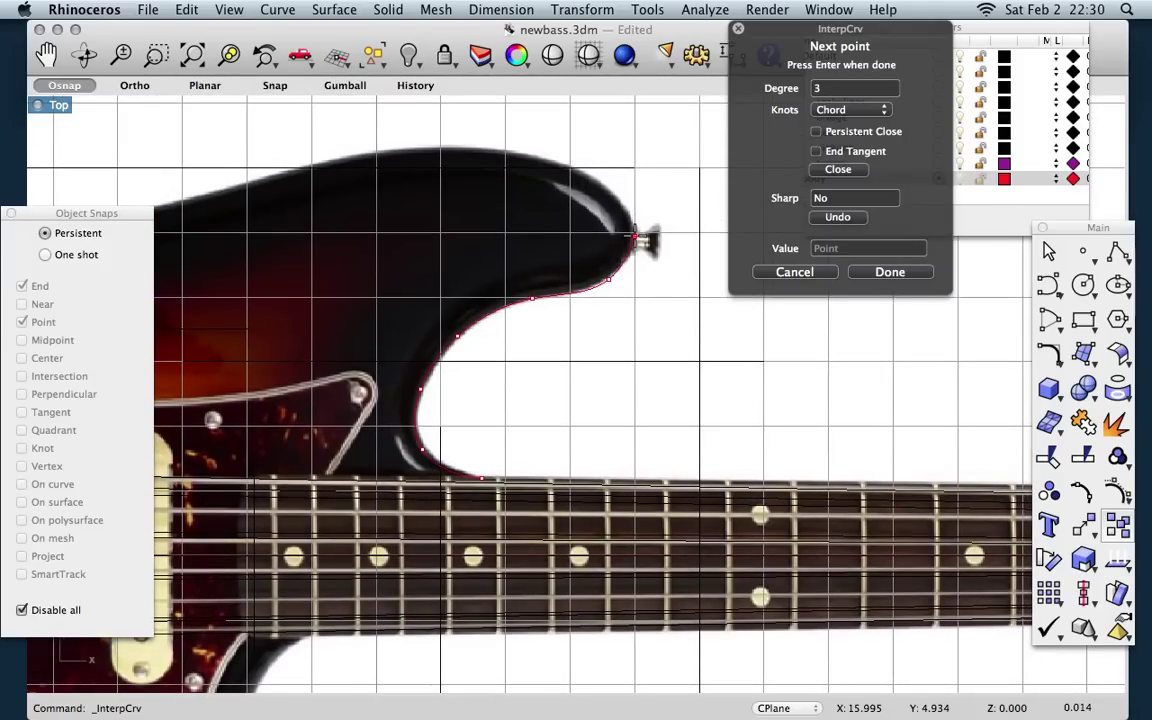
click(634, 237)
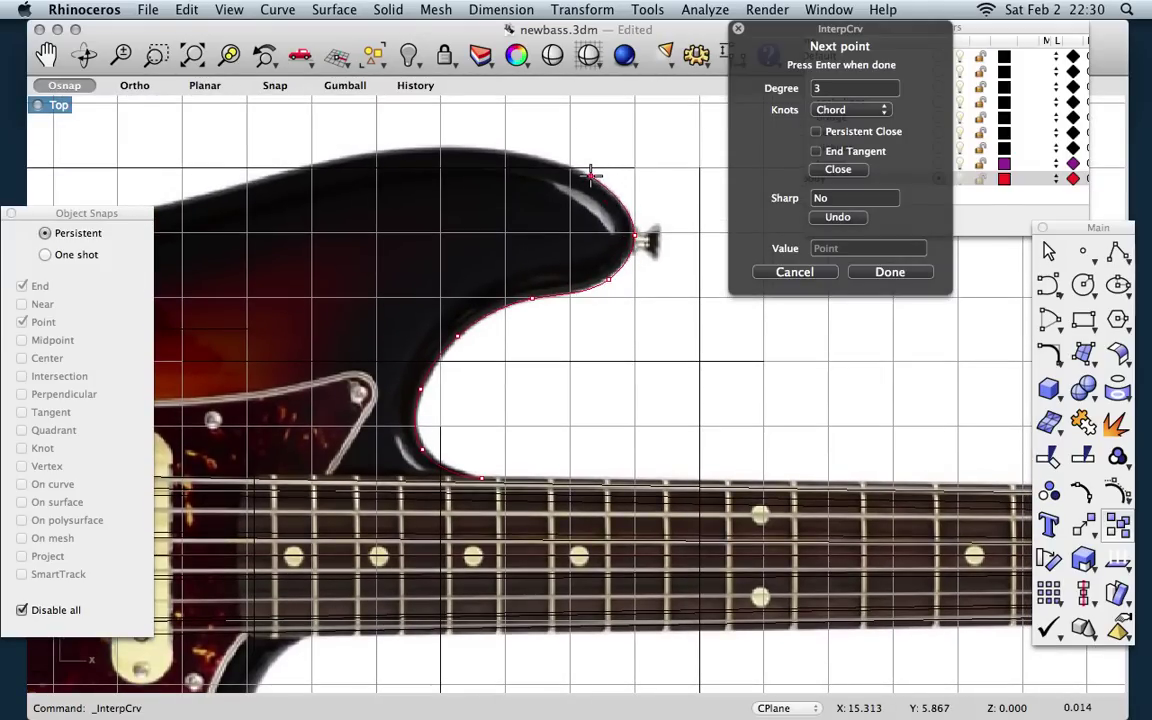
click(591, 174)
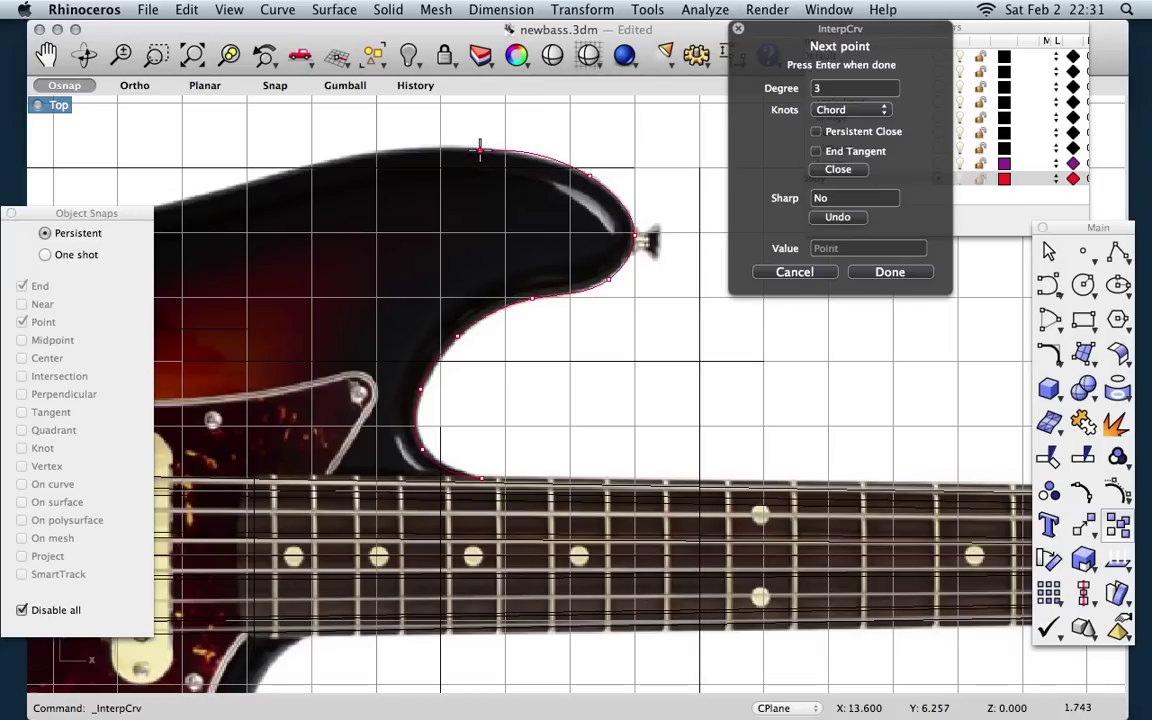
click(480, 150)
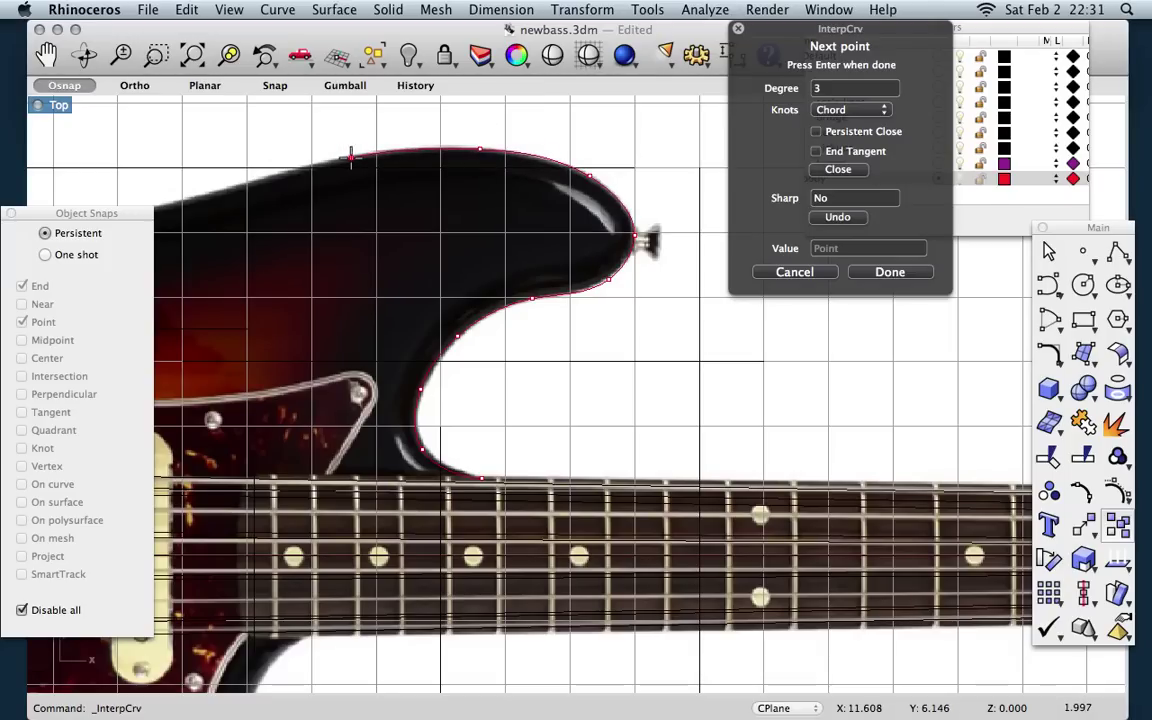
click(351, 156)
Step: Continue the interpolated curve with three points from the horn's top edge down through the body's upper waist
scroll(329, 167, left, 10)
scroll(329, 167, up, 3)
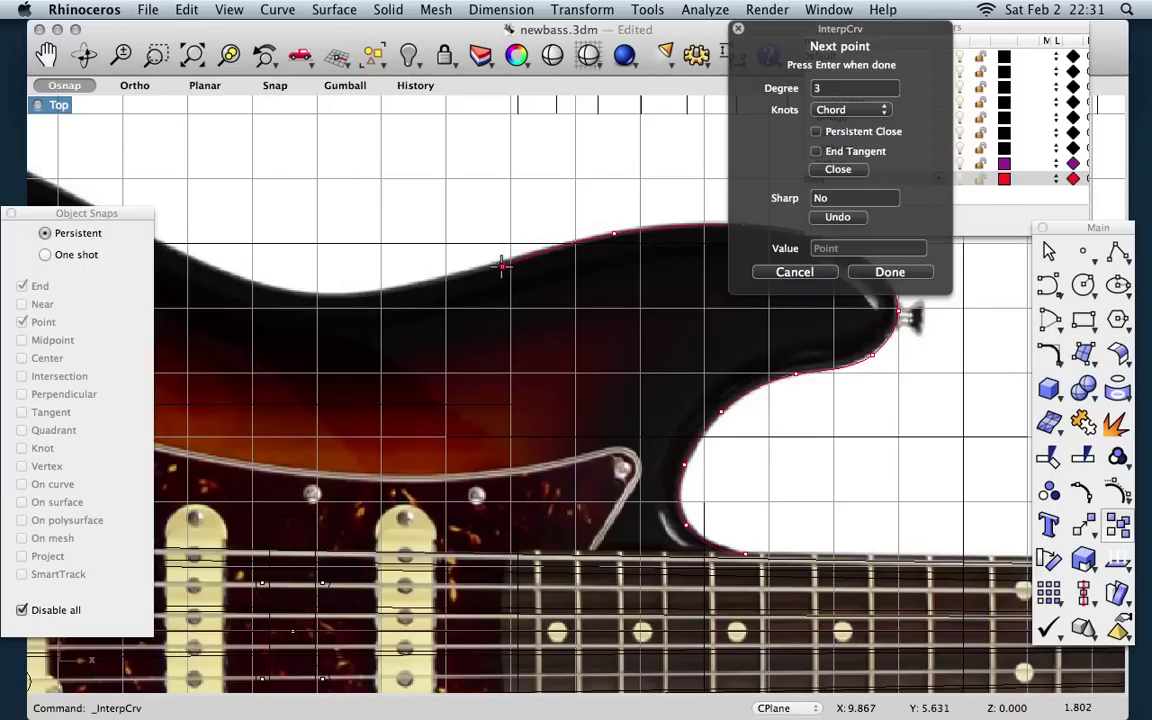
click(492, 263)
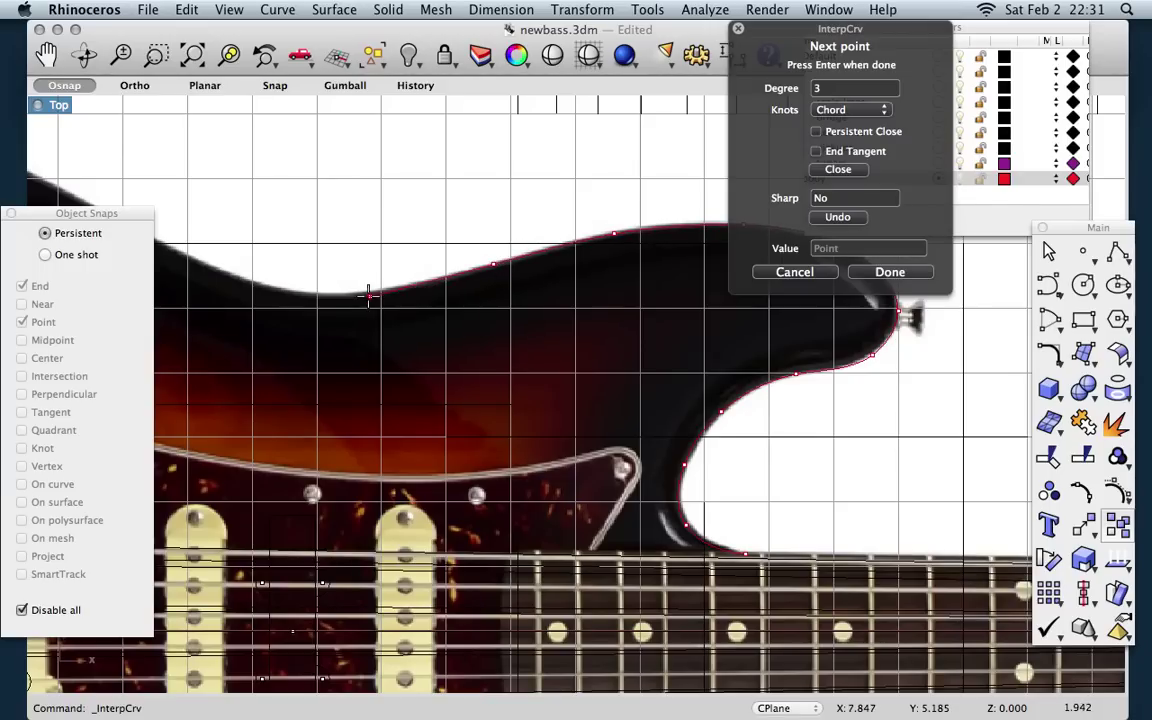
click(361, 293)
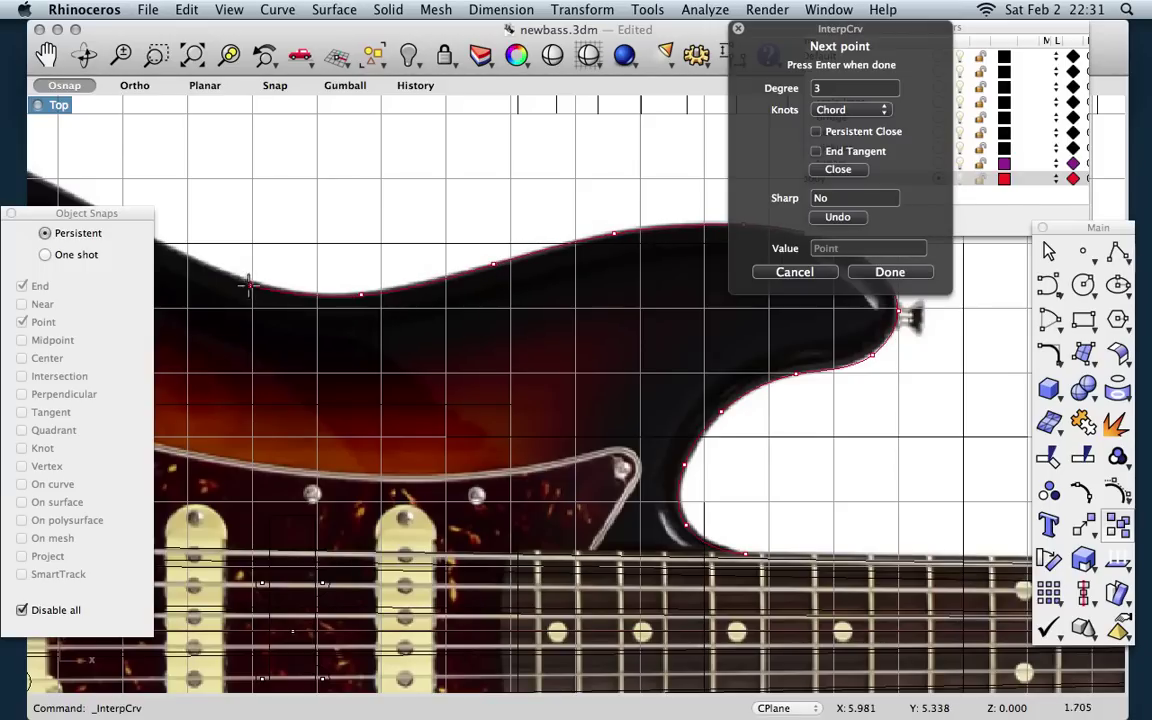
scroll(227, 271, left, 5)
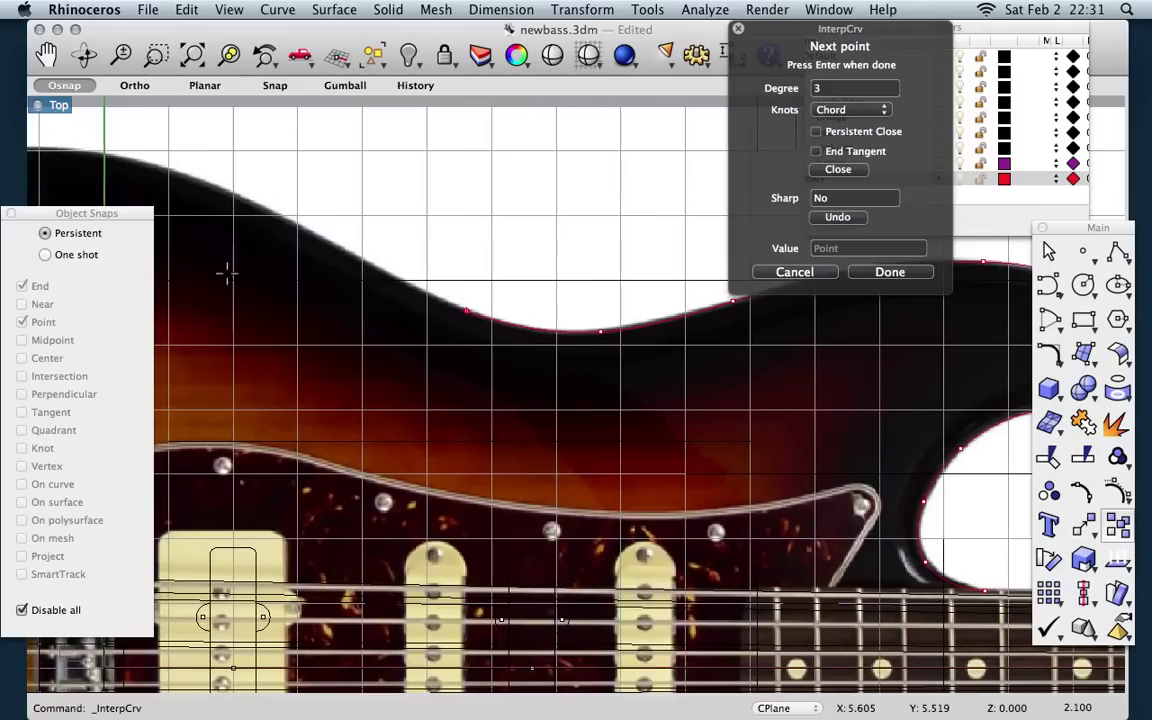
click(473, 311)
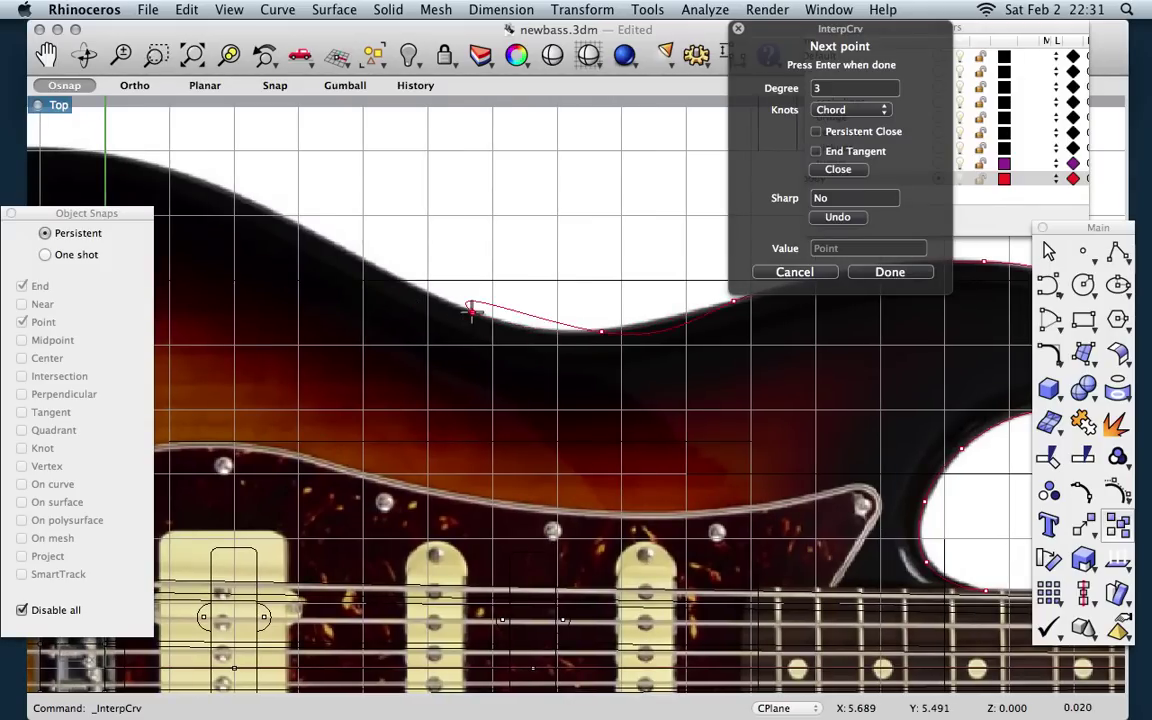
Step: Continue the interpolated curve with three points rising from the waist to the crest of the body's upper rear bout
click(367, 260)
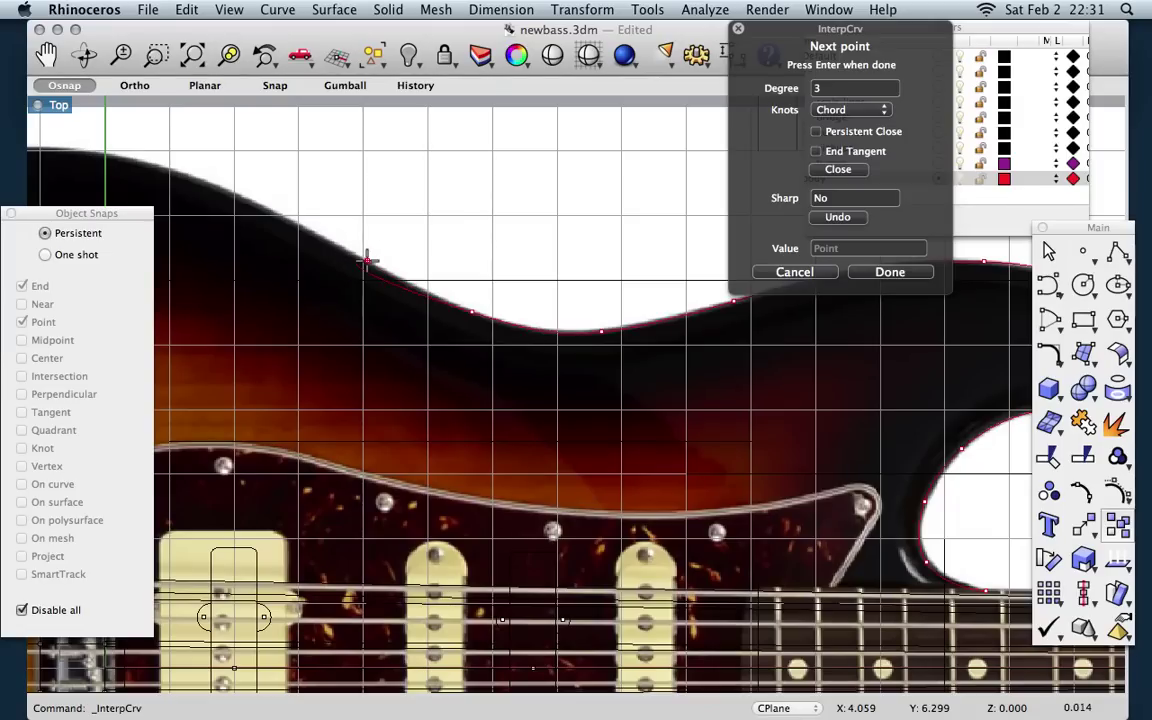
click(246, 198)
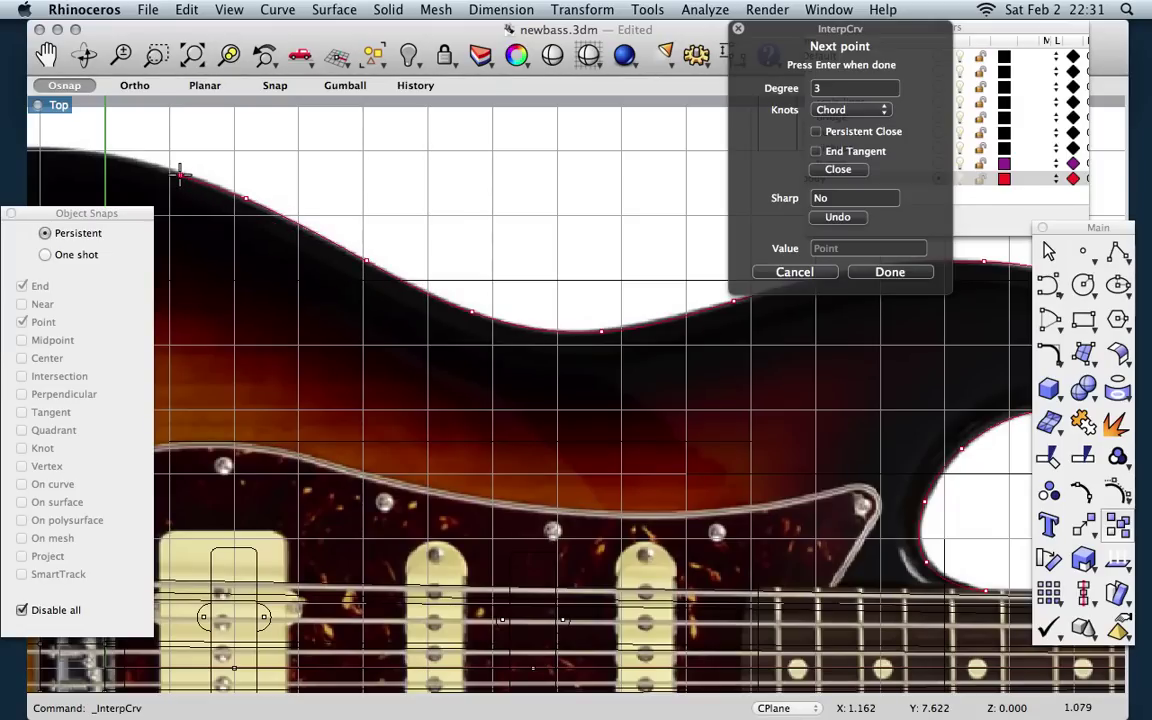
scroll(283, 252, left, 10)
scroll(283, 252, up, 4)
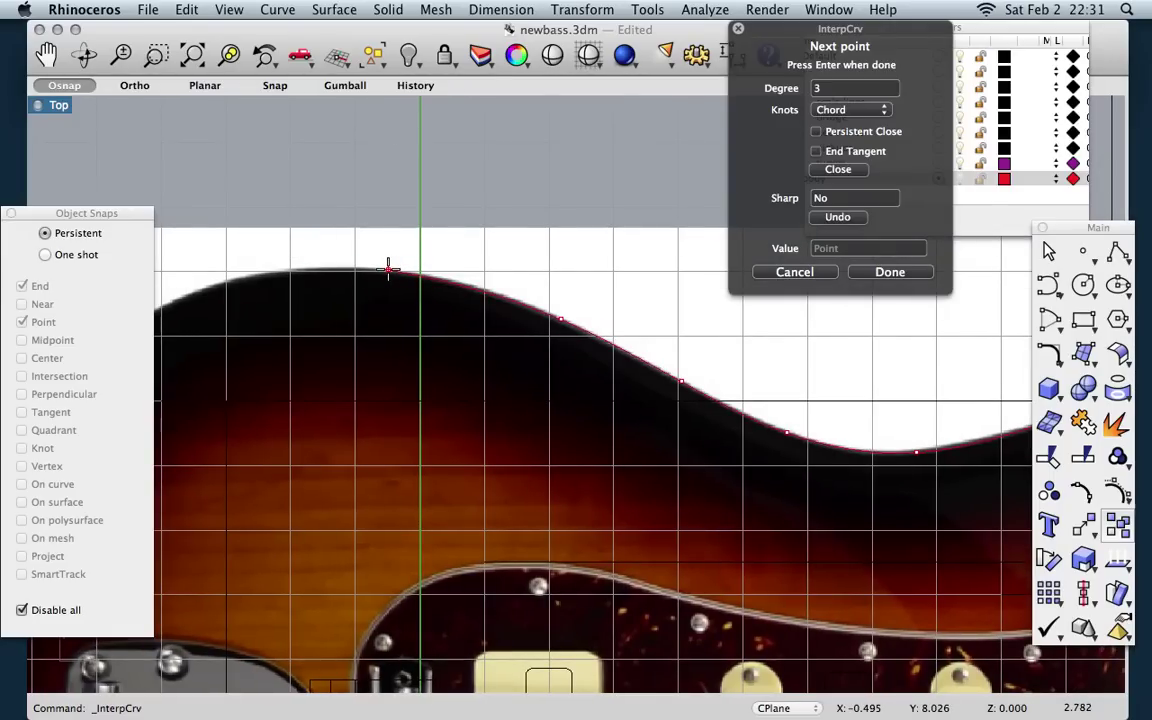
click(389, 268)
scroll(239, 267, left, 8)
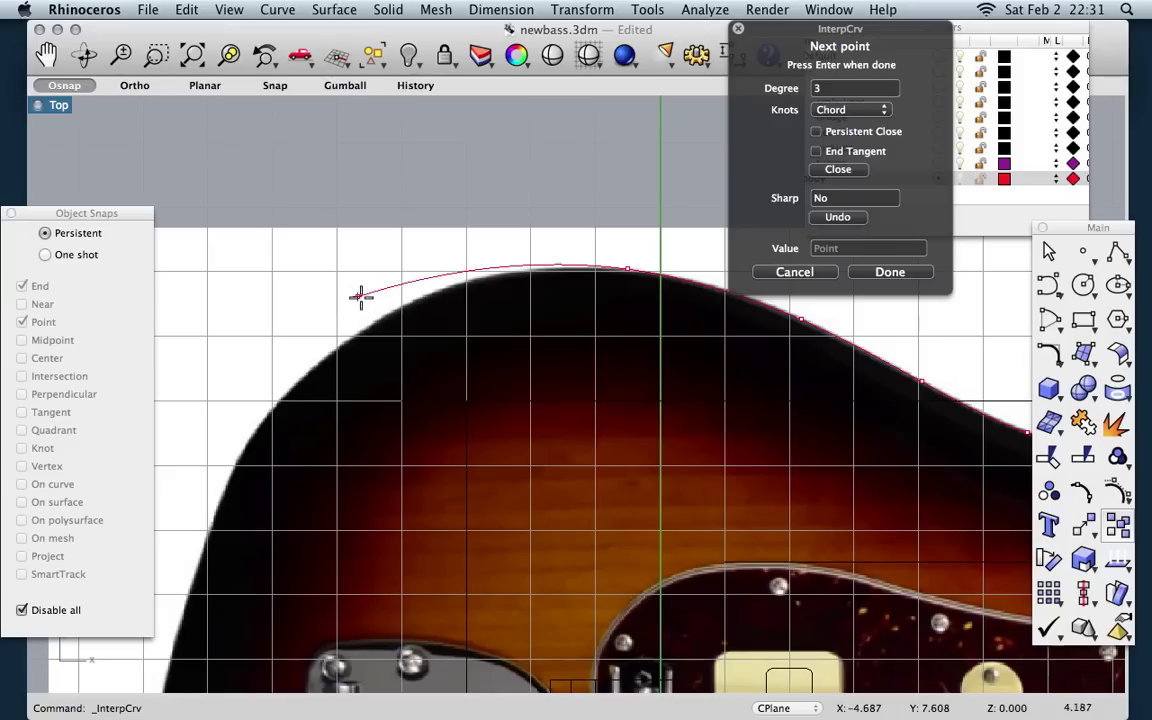
Step: Continue the interpolated curve with five points around the upper rear bout and down the rear edge past the strap button
click(468, 278)
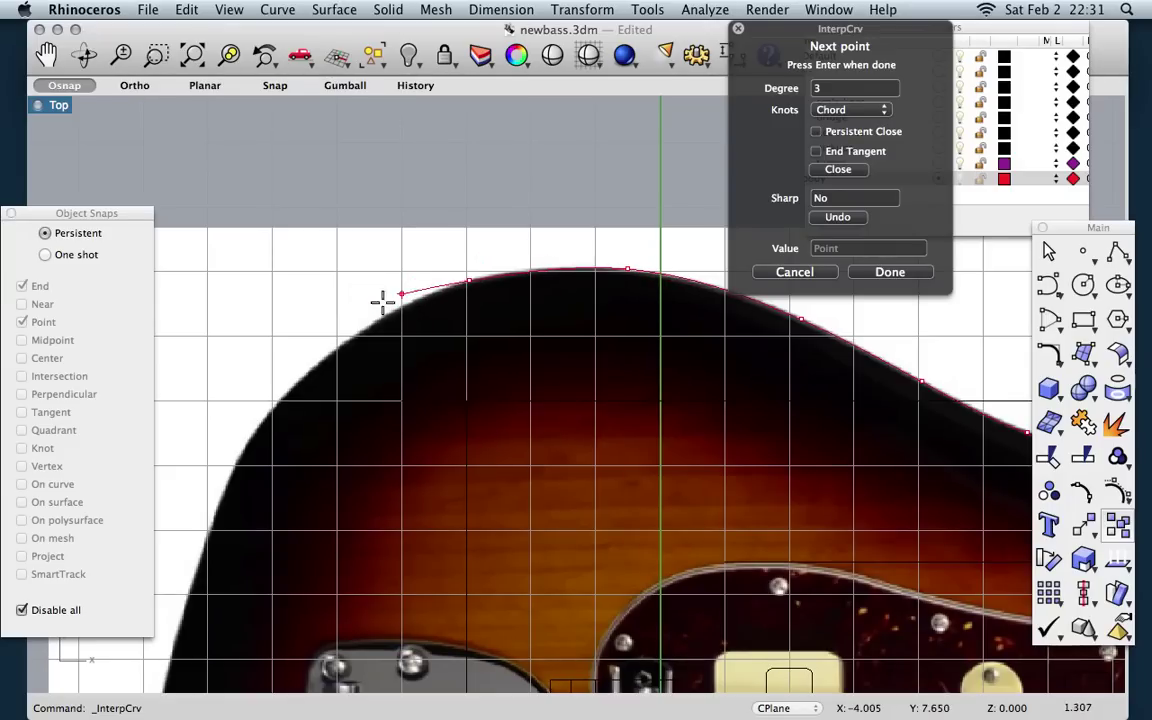
click(339, 345)
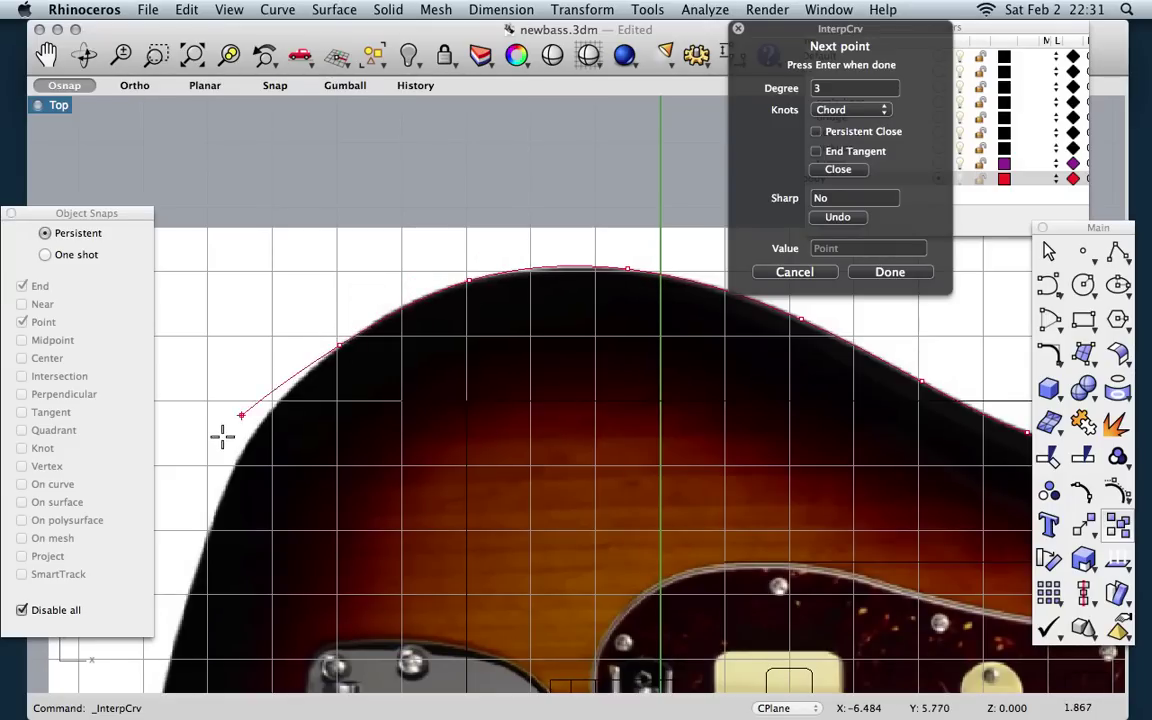
click(235, 467)
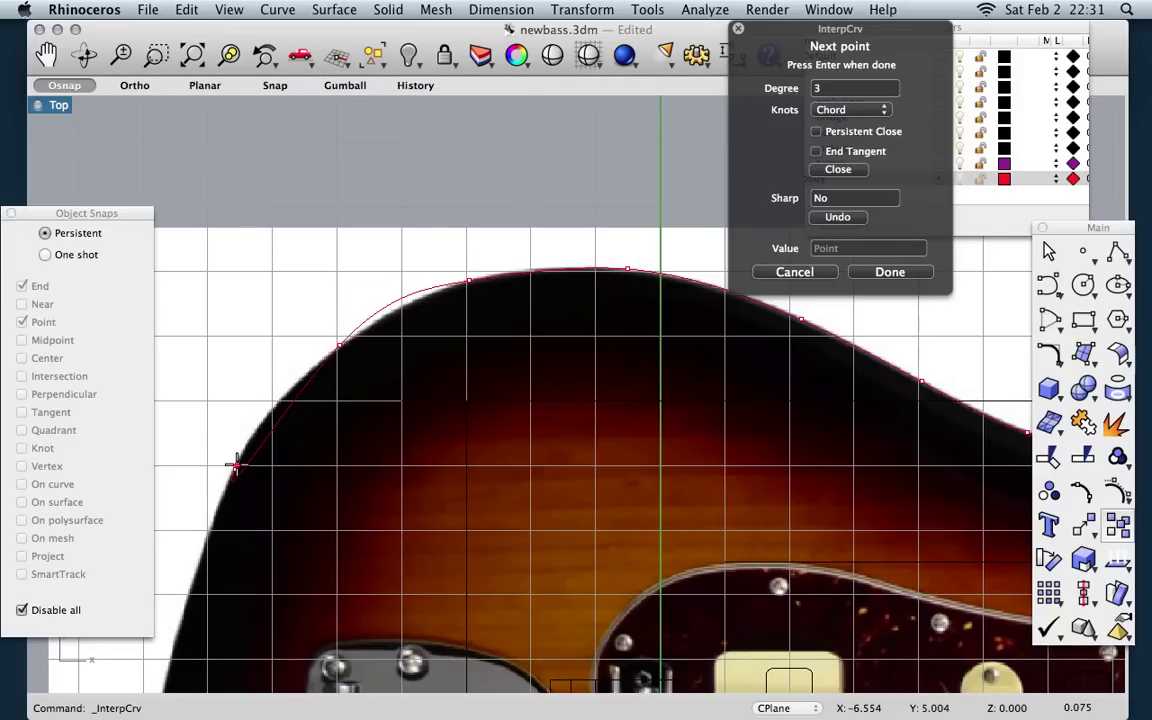
scroll(235, 467, down, 10)
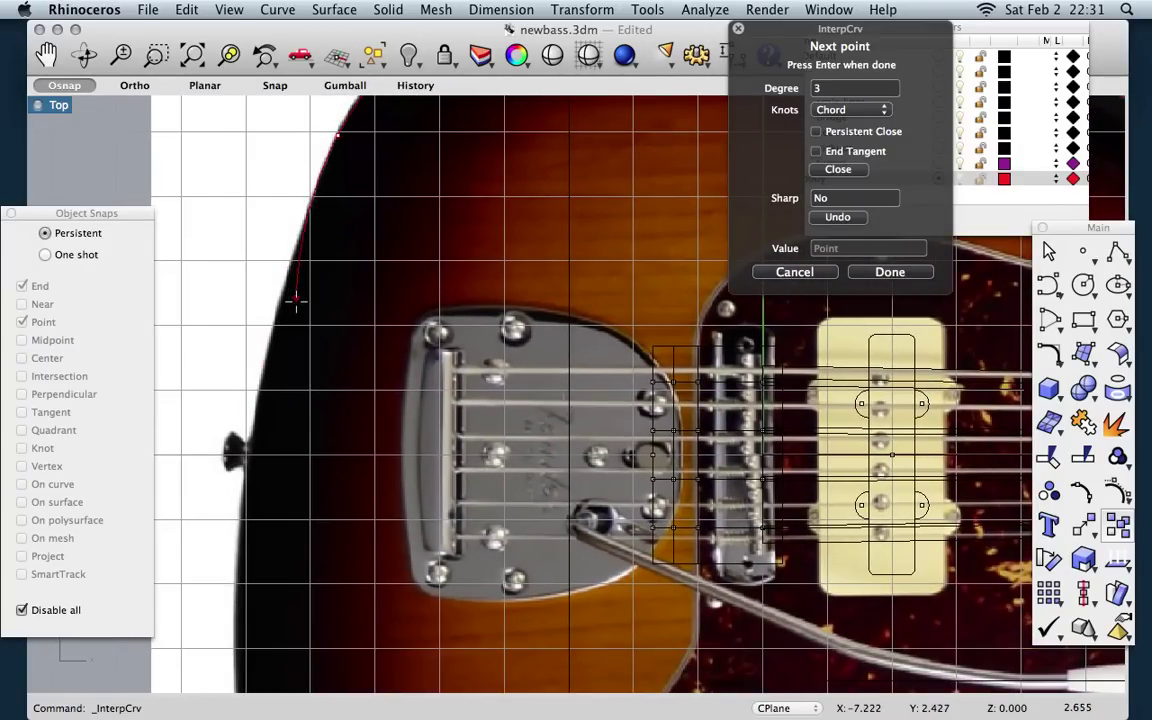
click(264, 357)
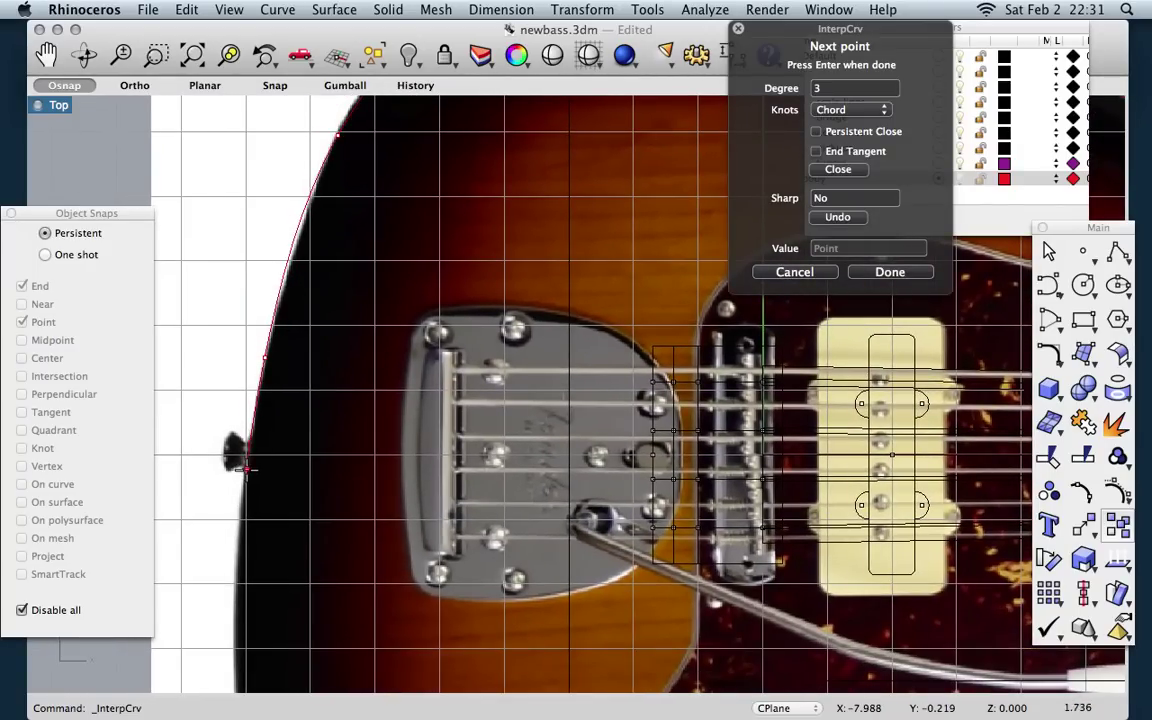
click(237, 570)
Step: Continue the interpolated curve with three points around the lower rear corner to the lowest part of the rear bout
scroll(237, 570, down, 10)
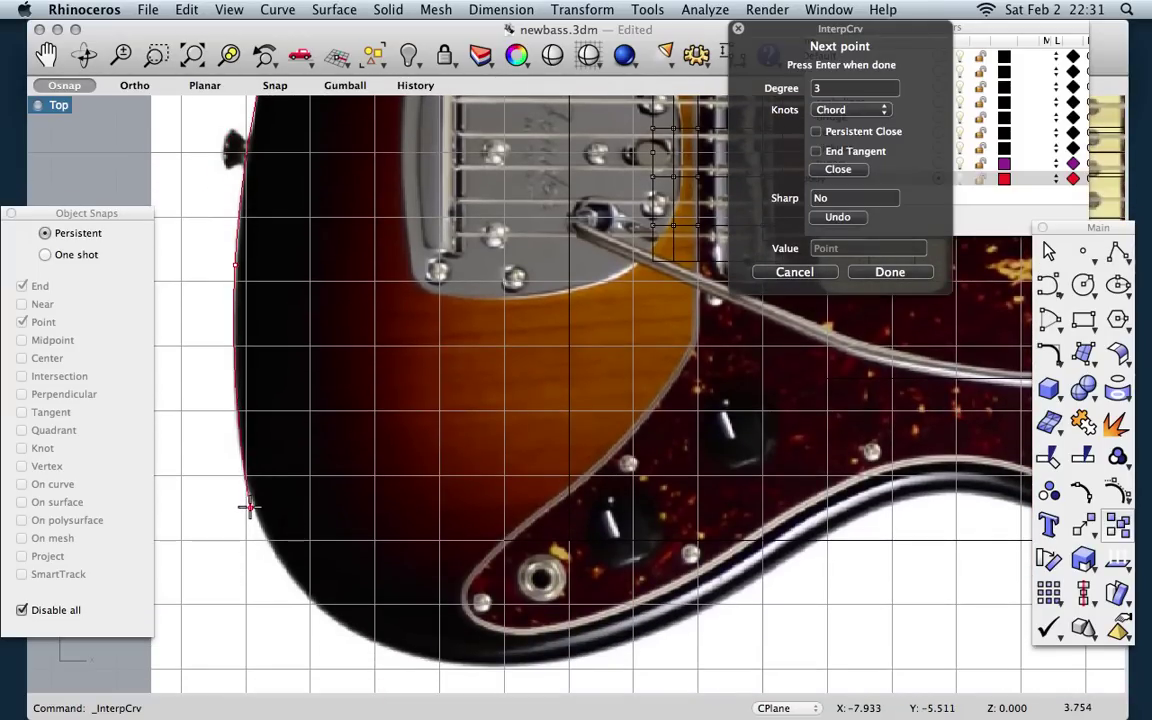
click(250, 505)
click(337, 632)
scroll(337, 632, right, 2)
scroll(337, 632, down, 2)
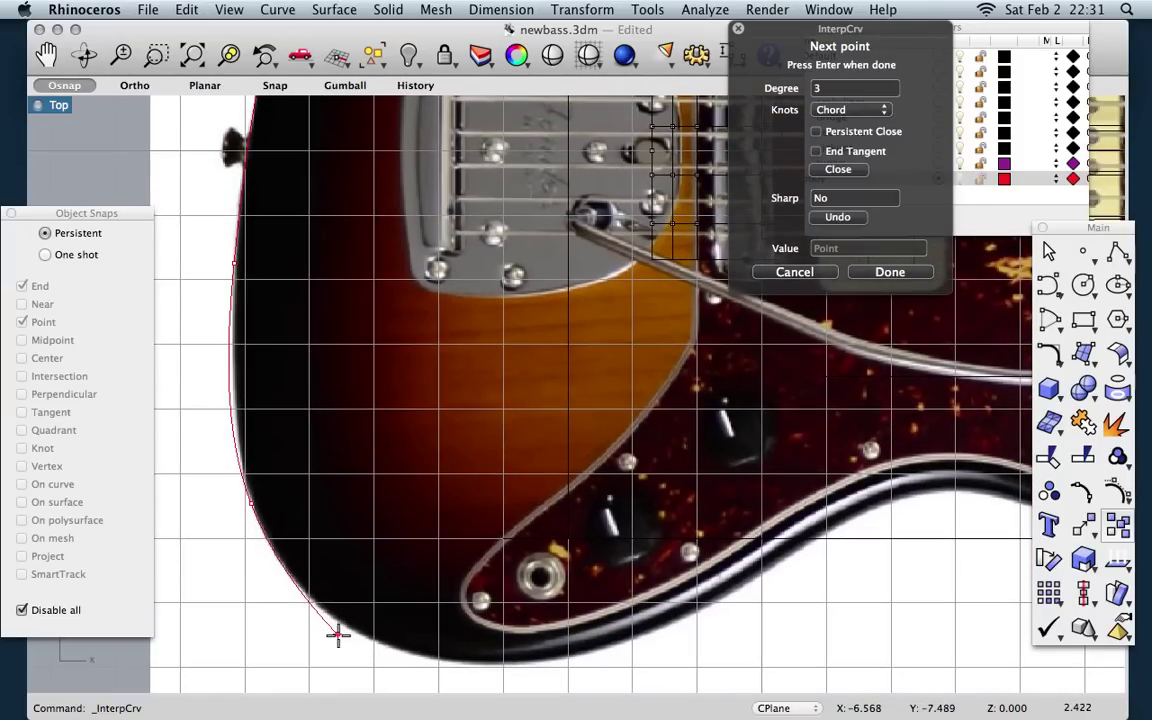
click(258, 566)
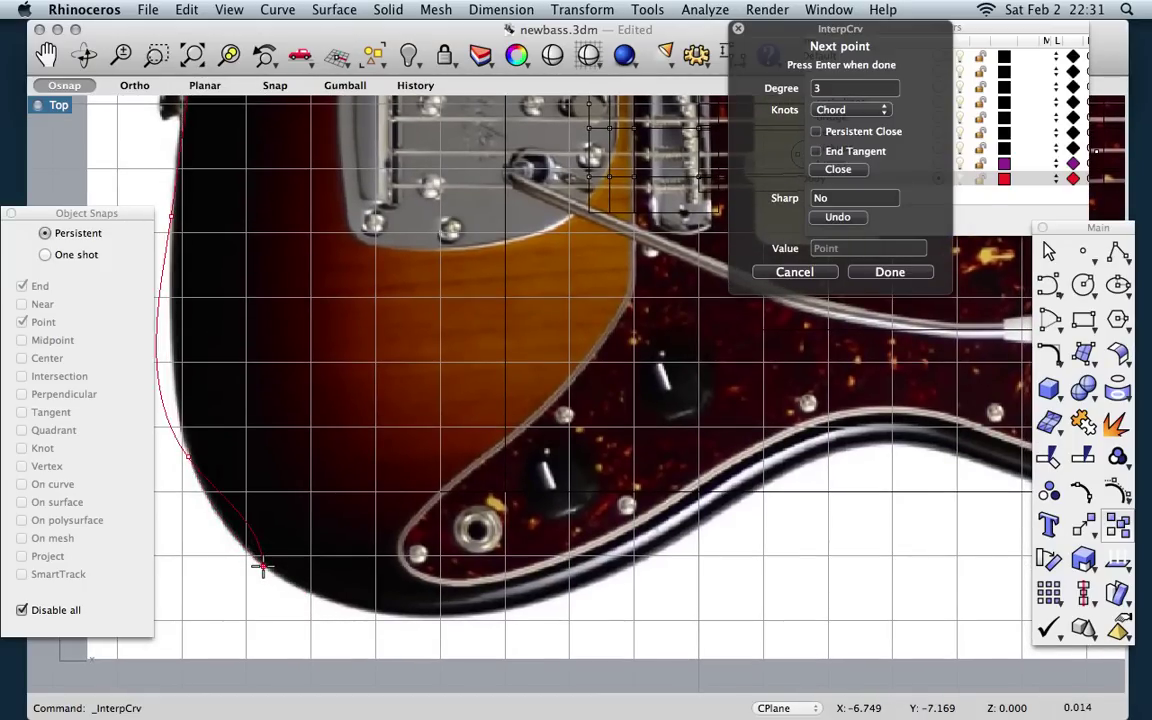
click(421, 615)
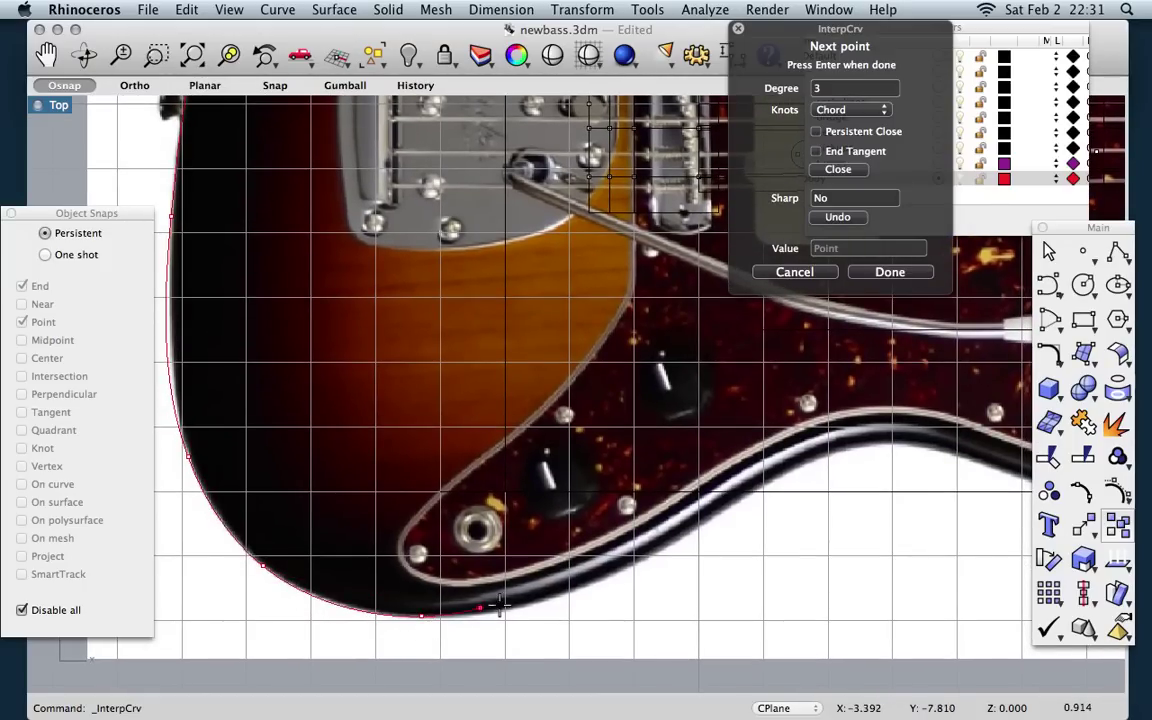
Step: Continue the interpolated curve with four points up the lower bout's edge and over the body's lower waist
click(582, 588)
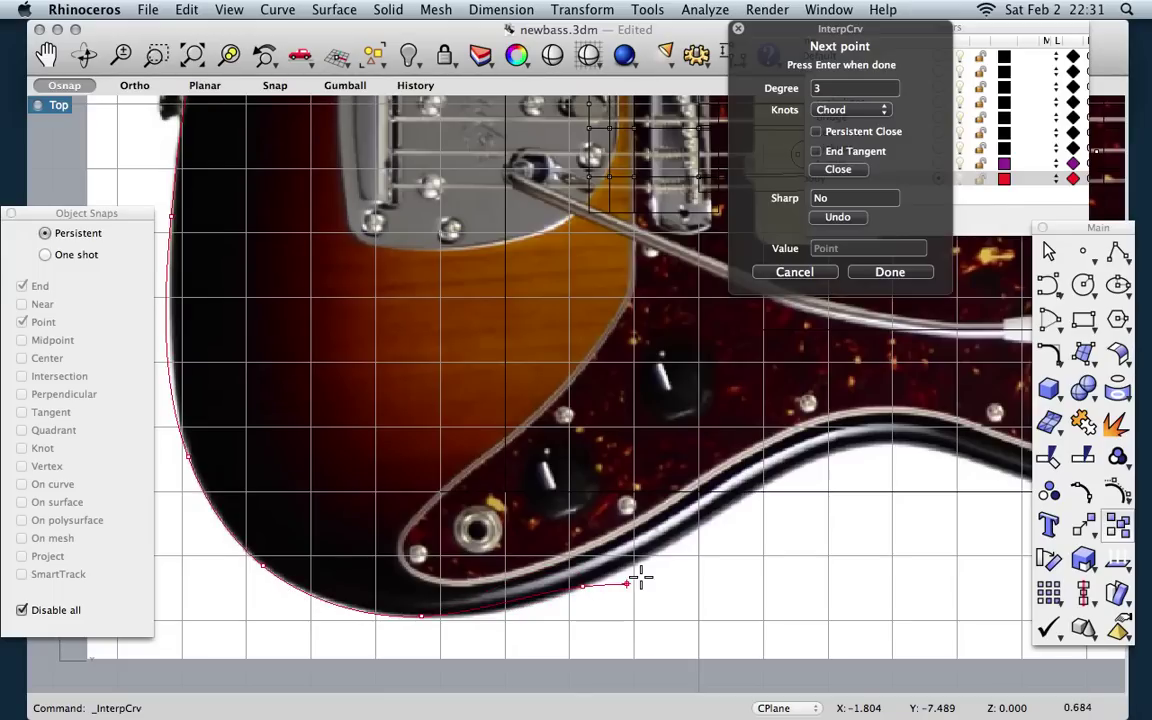
click(720, 511)
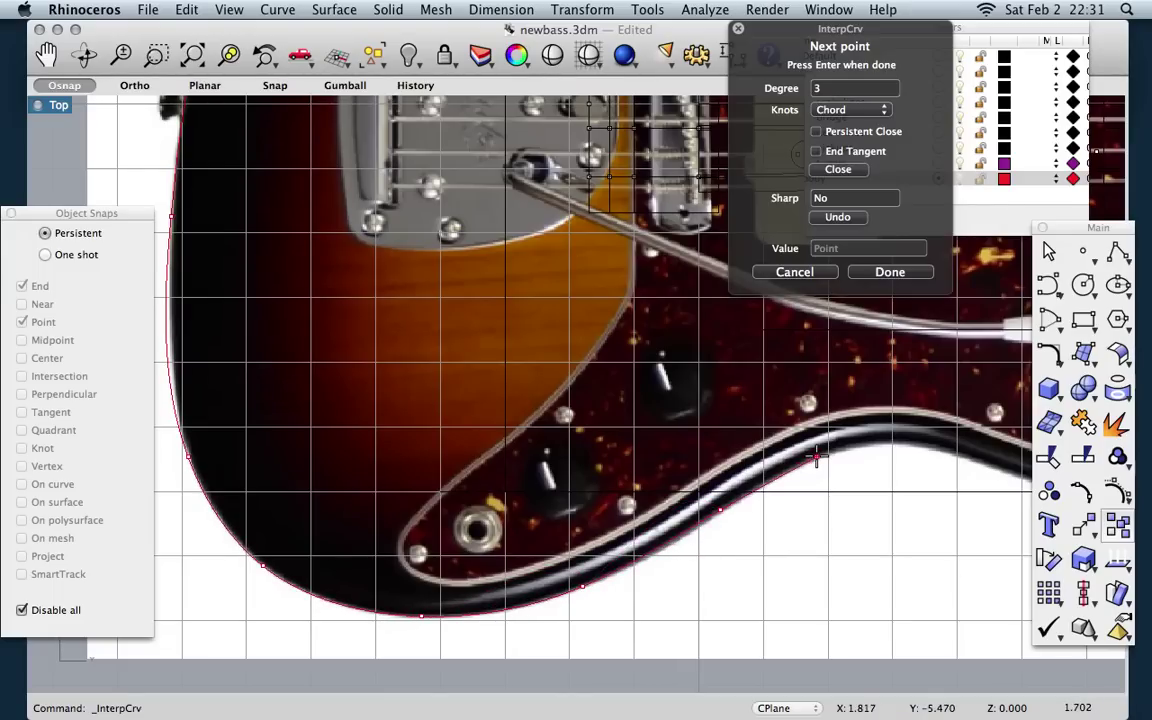
click(930, 447)
scroll(850, 455, right, 5)
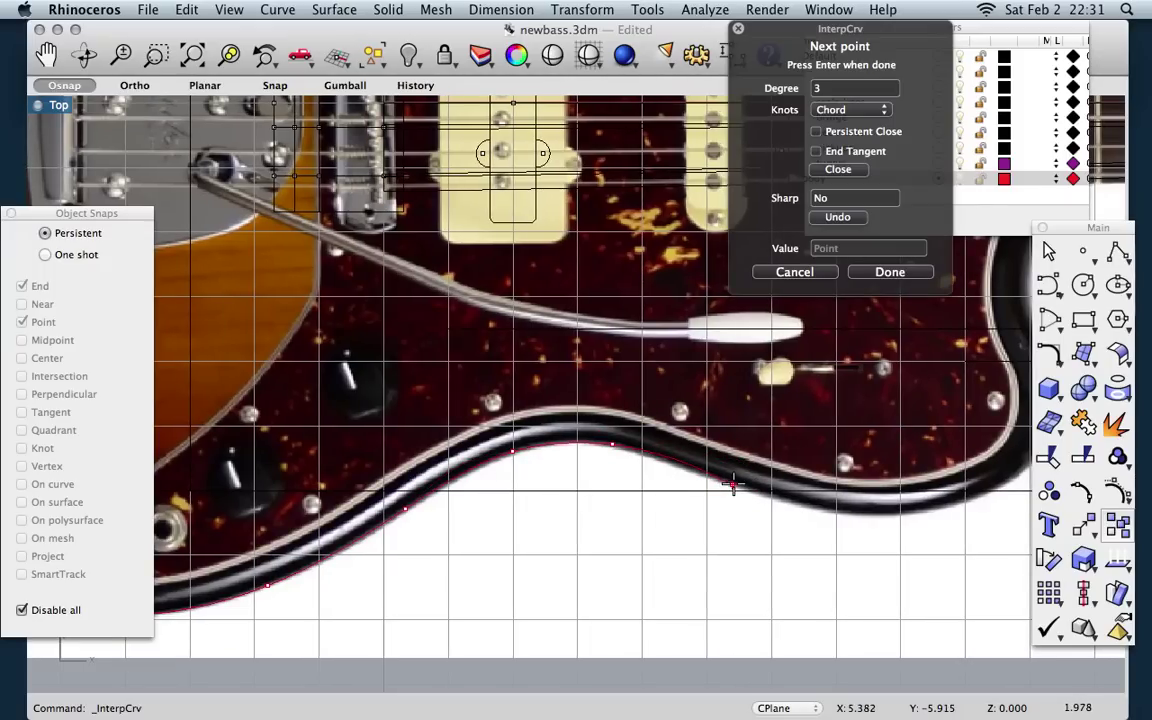
Step: Continue the interpolated curve with three points from the lower waist along the underside of the lower horn
click(733, 487)
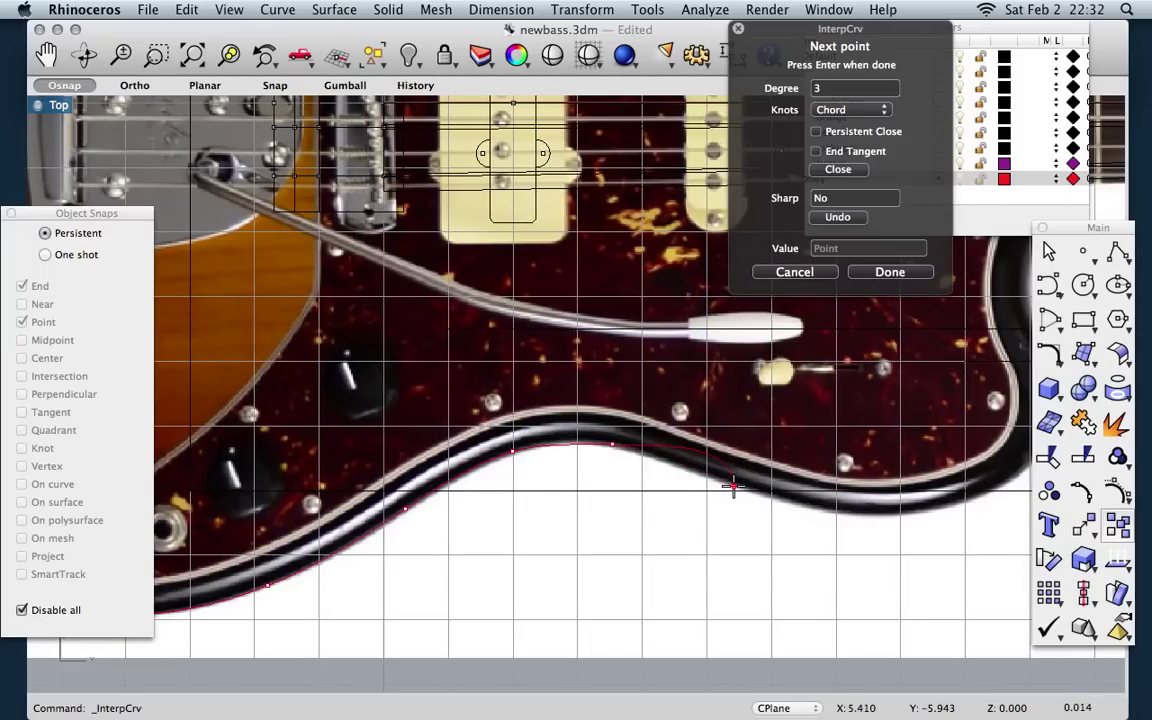
click(875, 516)
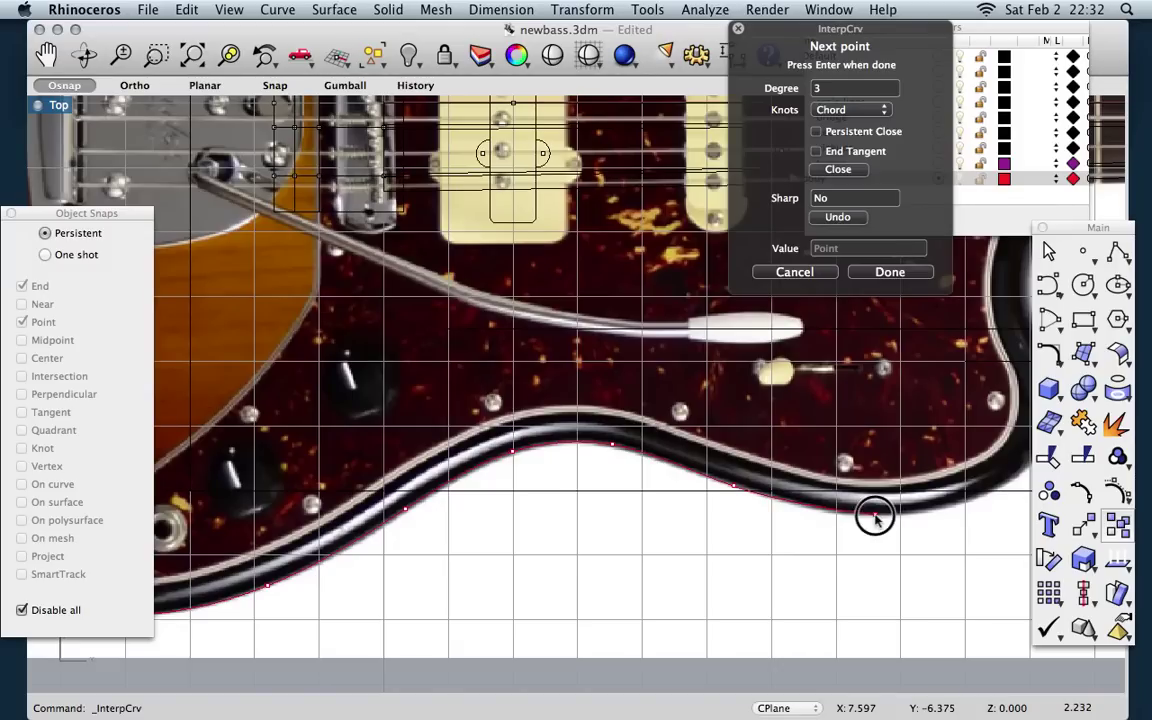
click(995, 490)
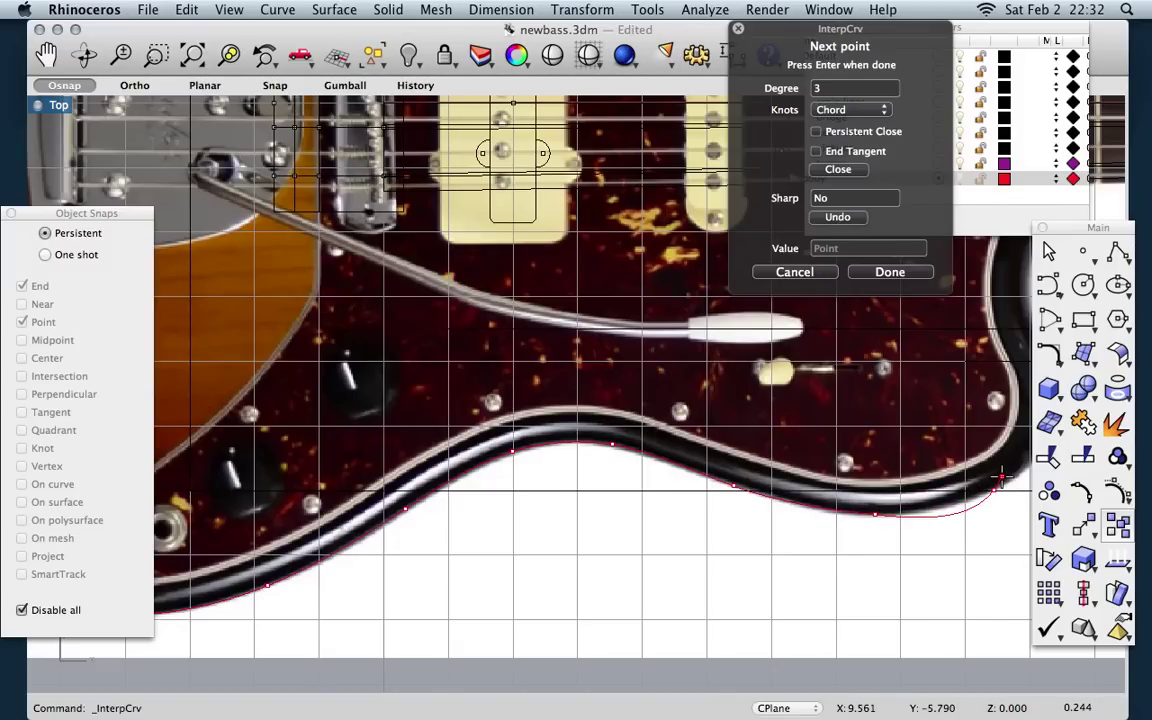
Step: Trace around the lower horn's tip and up the lower cutaway with five points, ending the interpolated curve at the neck edge
scroll(1003, 478, right, 5)
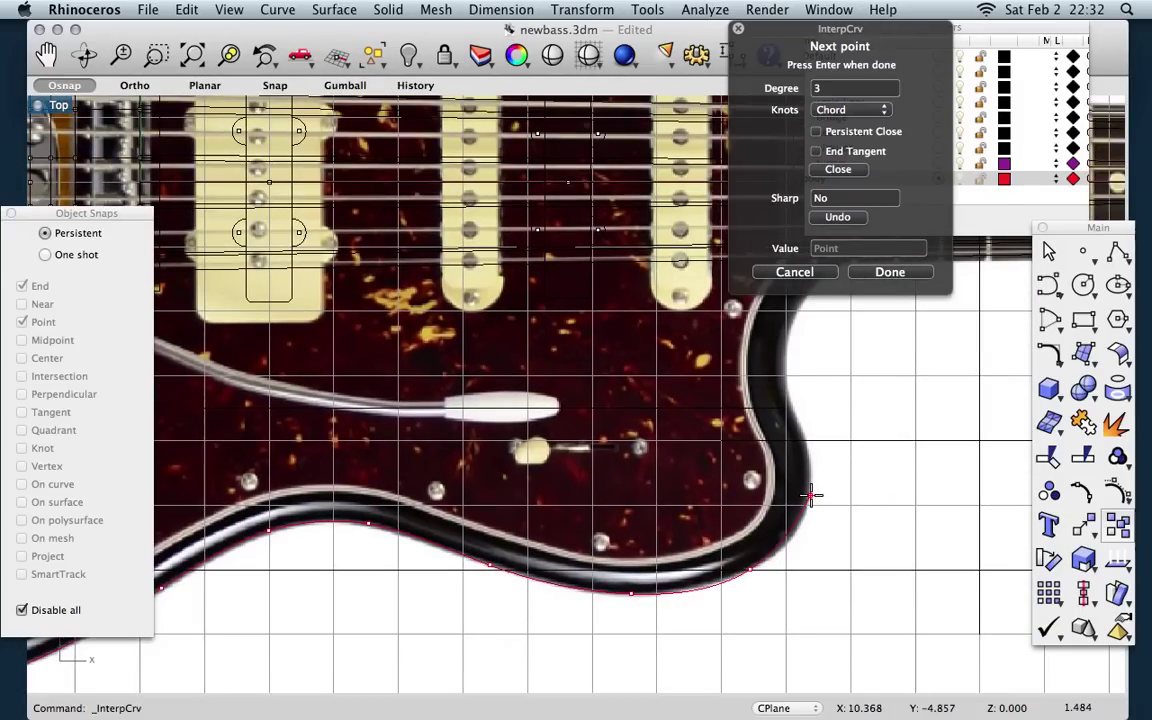
click(810, 494)
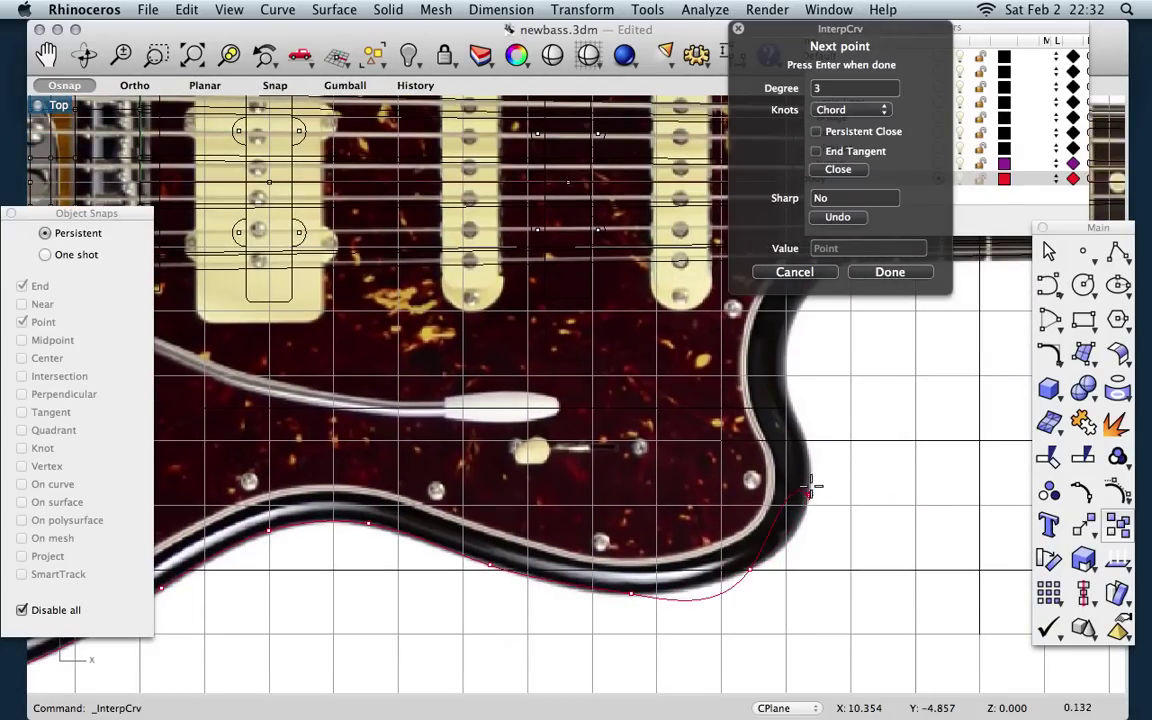
click(798, 420)
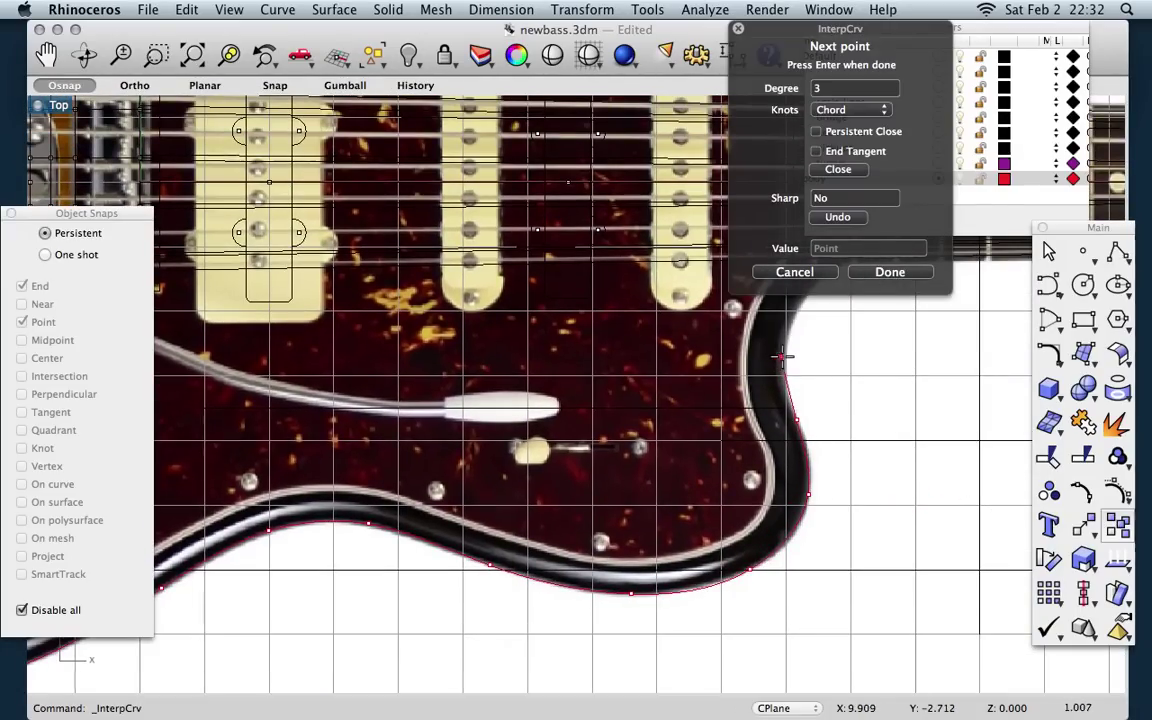
scroll(804, 316, up, 5)
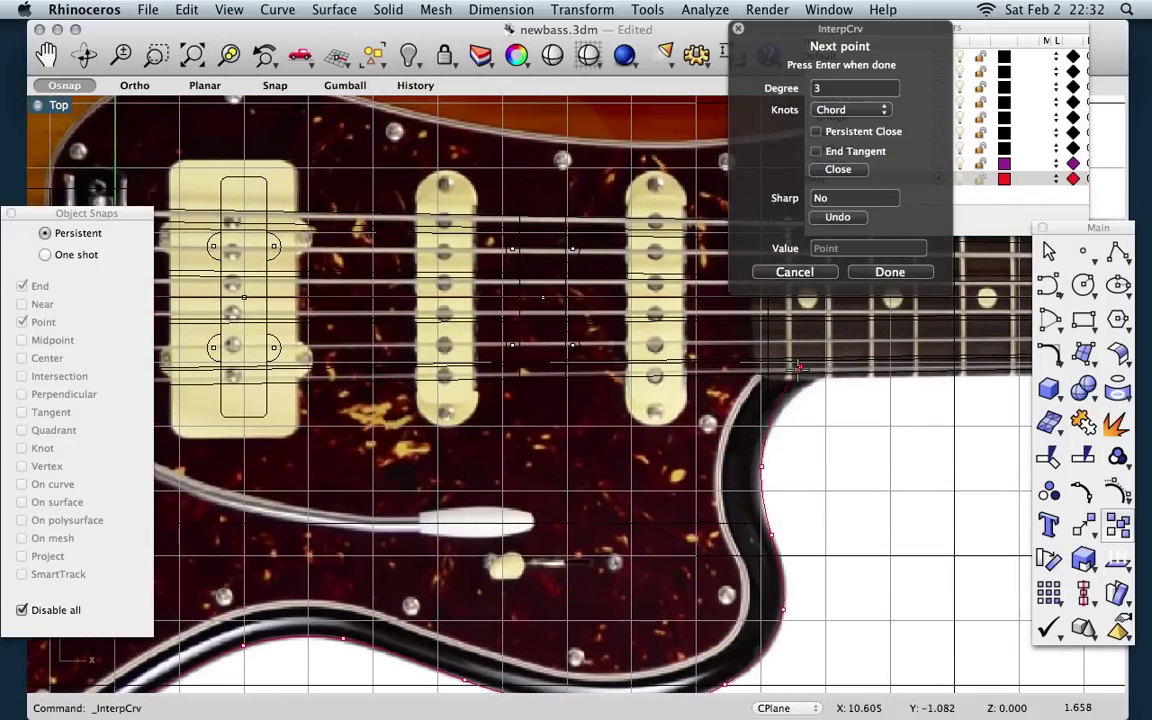
click(802, 392)
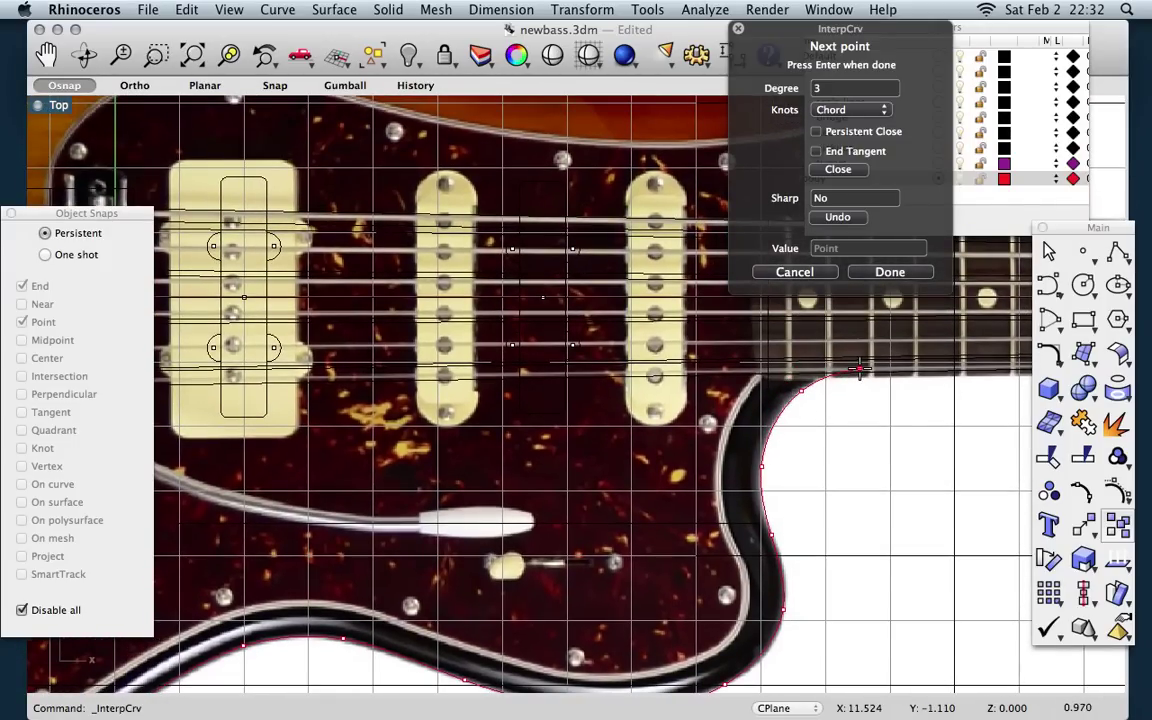
click(858, 369)
key(Return)
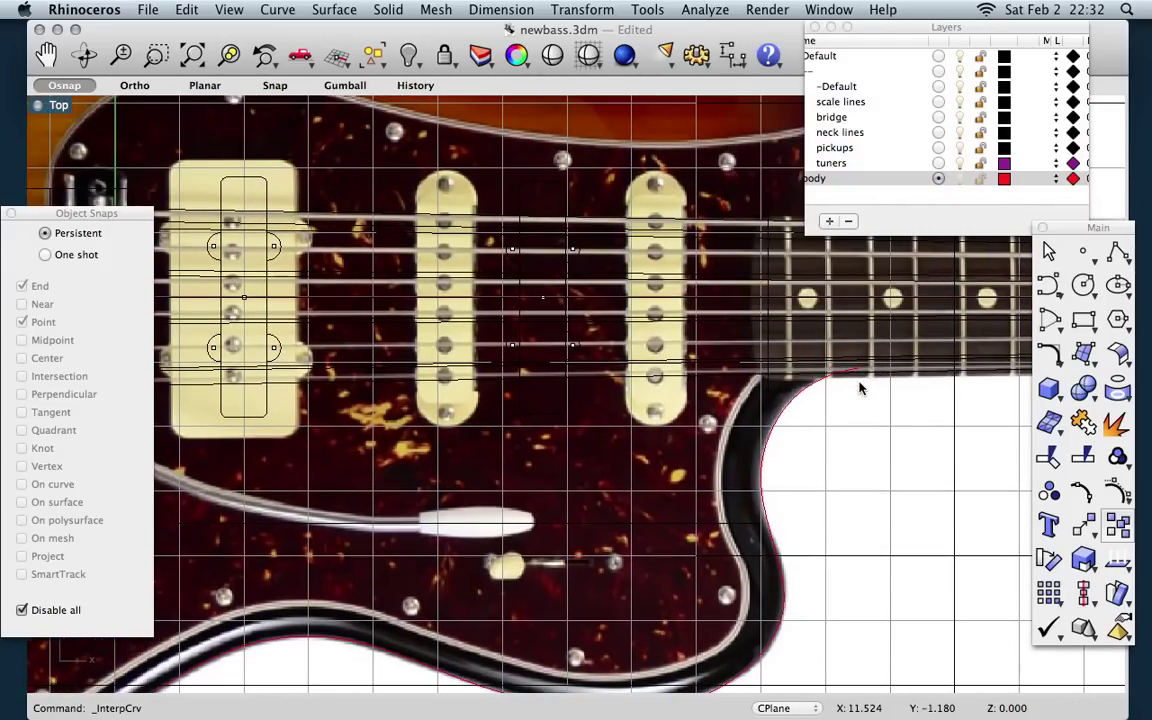
Step: Remove the guitar photo background bitmap from the Top view
scroll(861, 388, down, 10)
scroll(861, 388, right, 5)
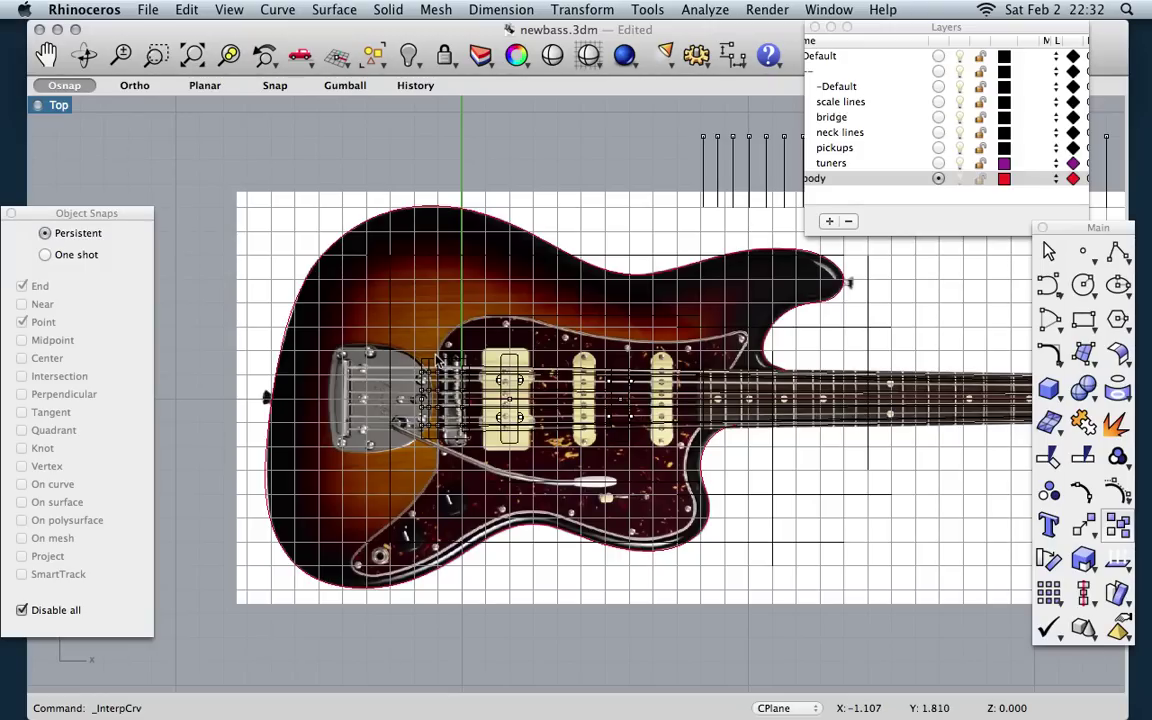
click(228, 10)
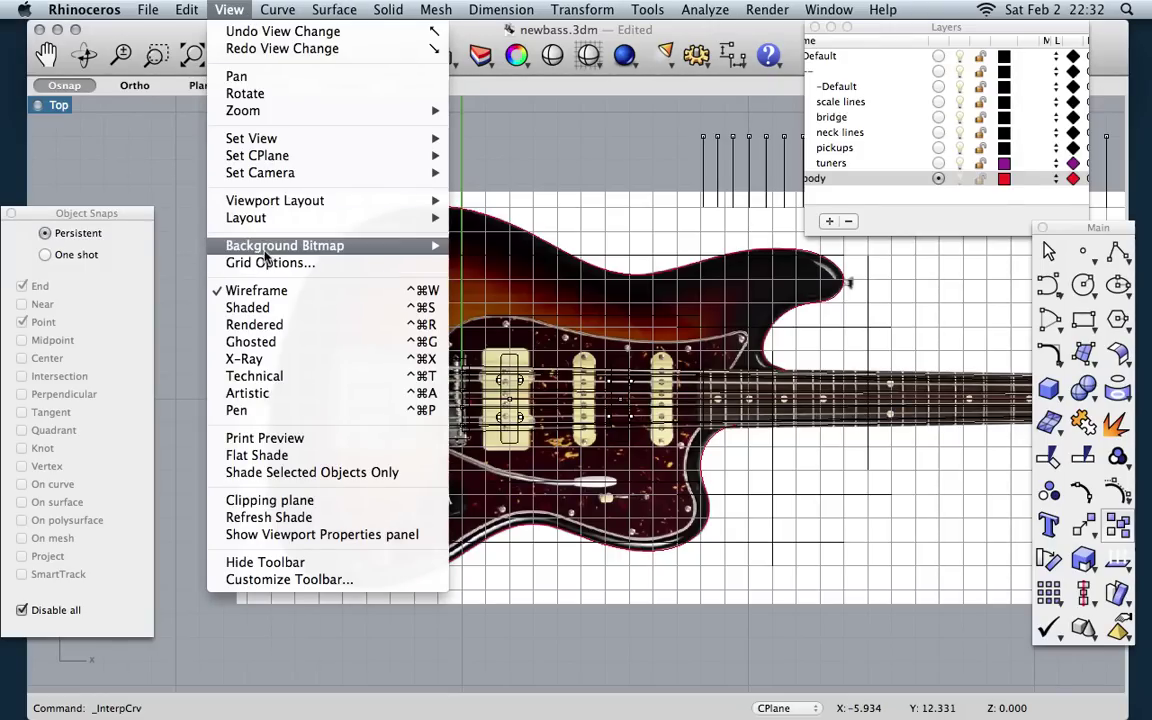
mouse_move(284, 247)
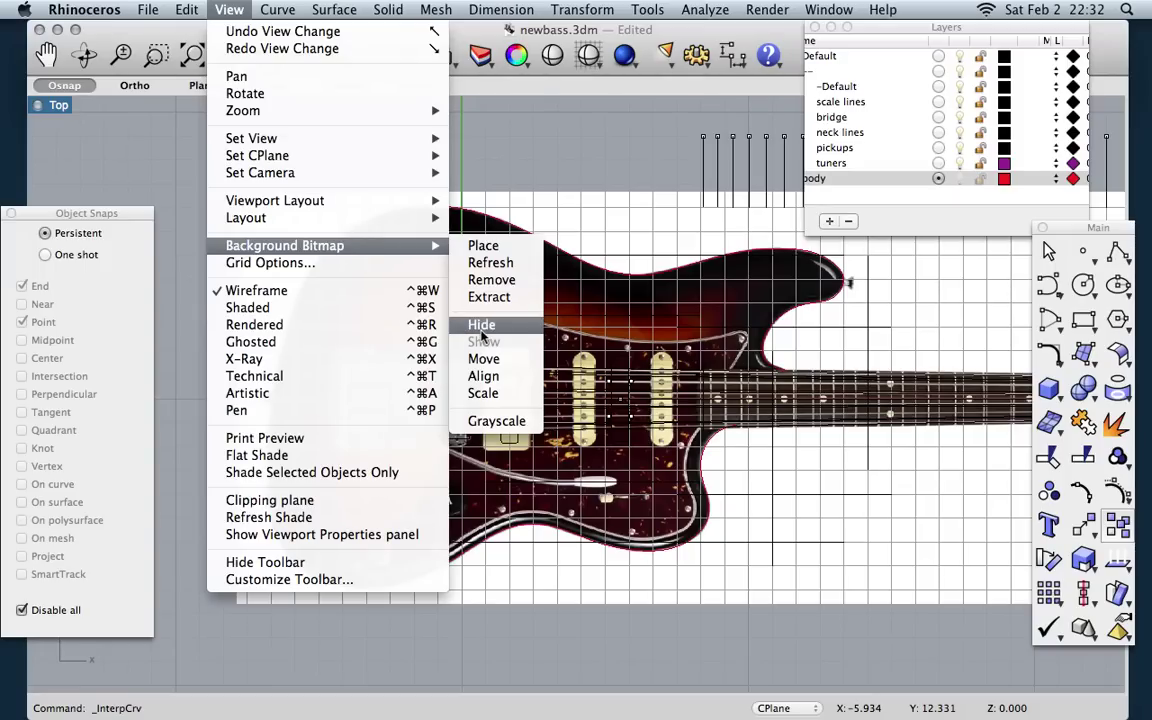
click(481, 282)
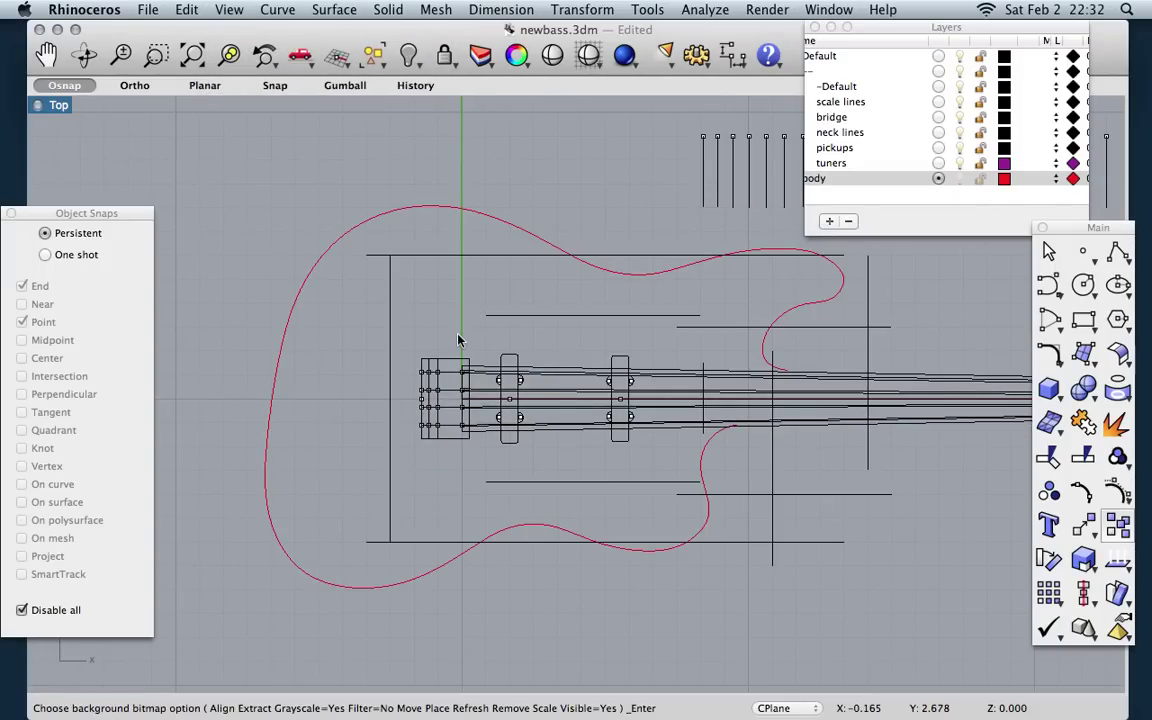
Step: Nudge the traced body outline toward the neck along X by 1.000 in increments of 0.100
scroll(458, 340, down, 5)
scroll(458, 340, up, 4)
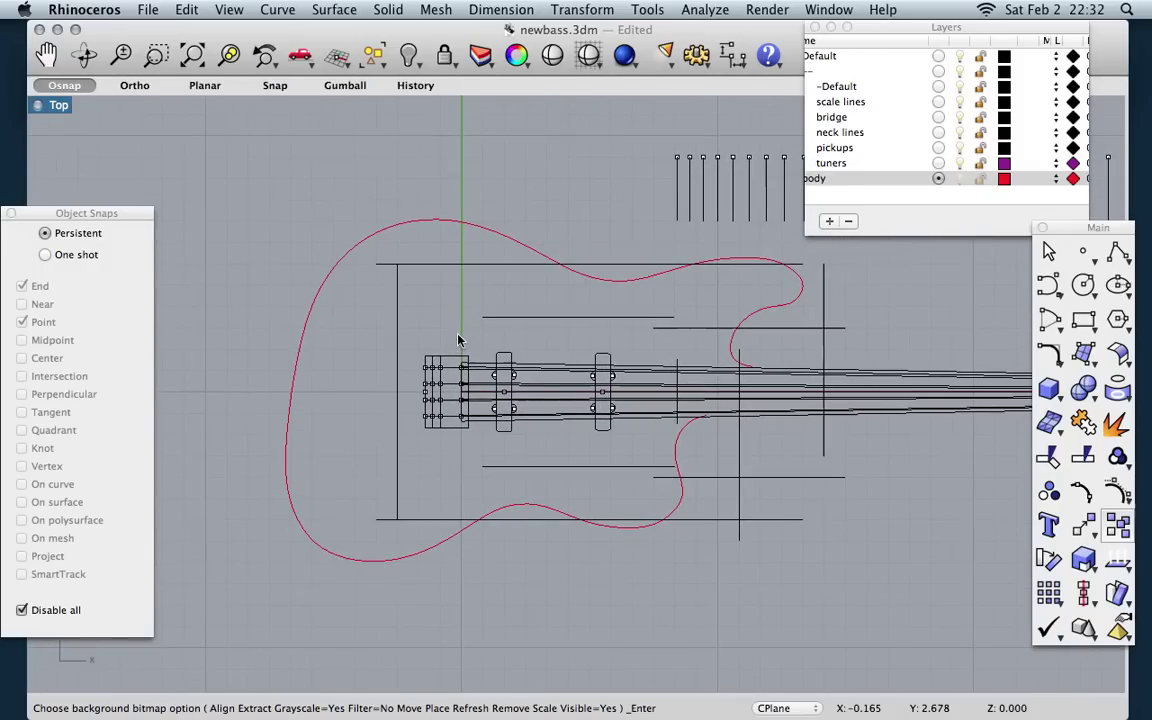
scroll(418, 316, right, 6)
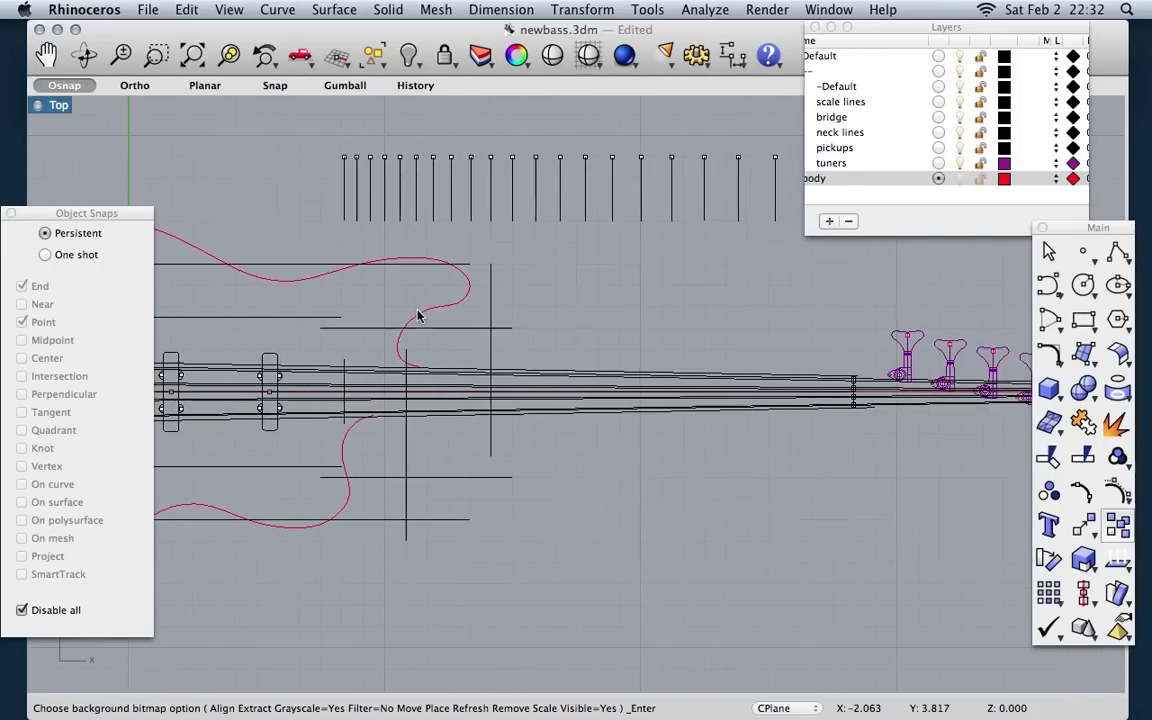
scroll(418, 316, left, 4)
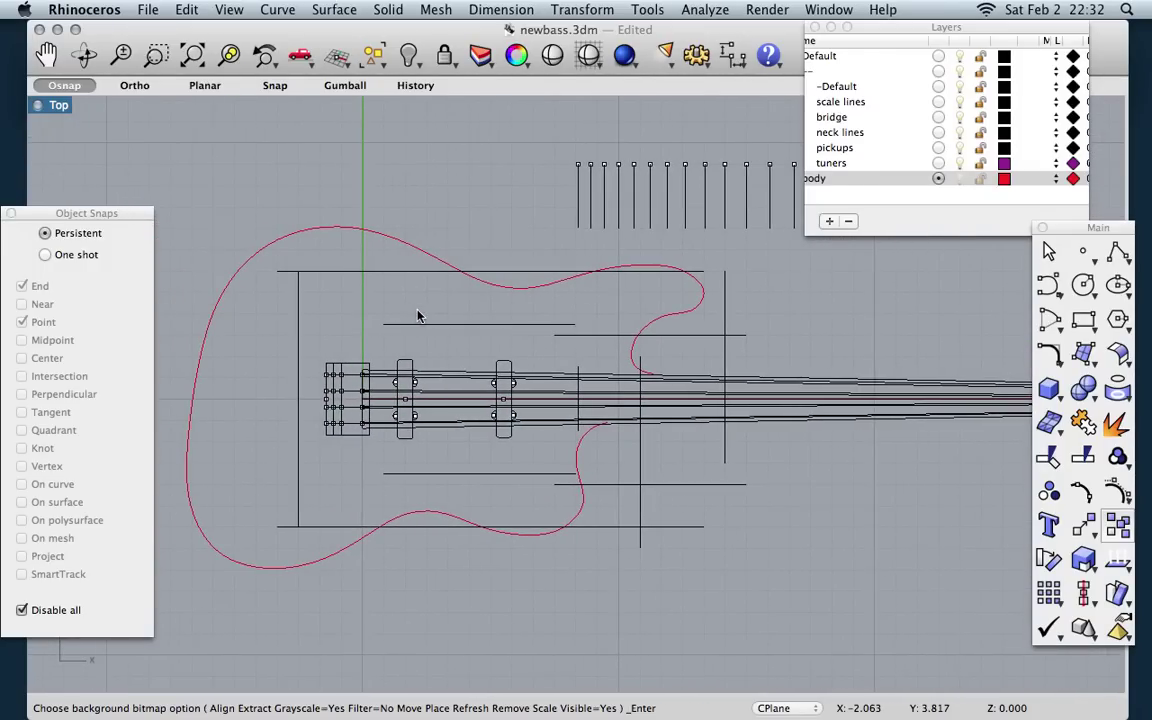
scroll(418, 316, left, 1)
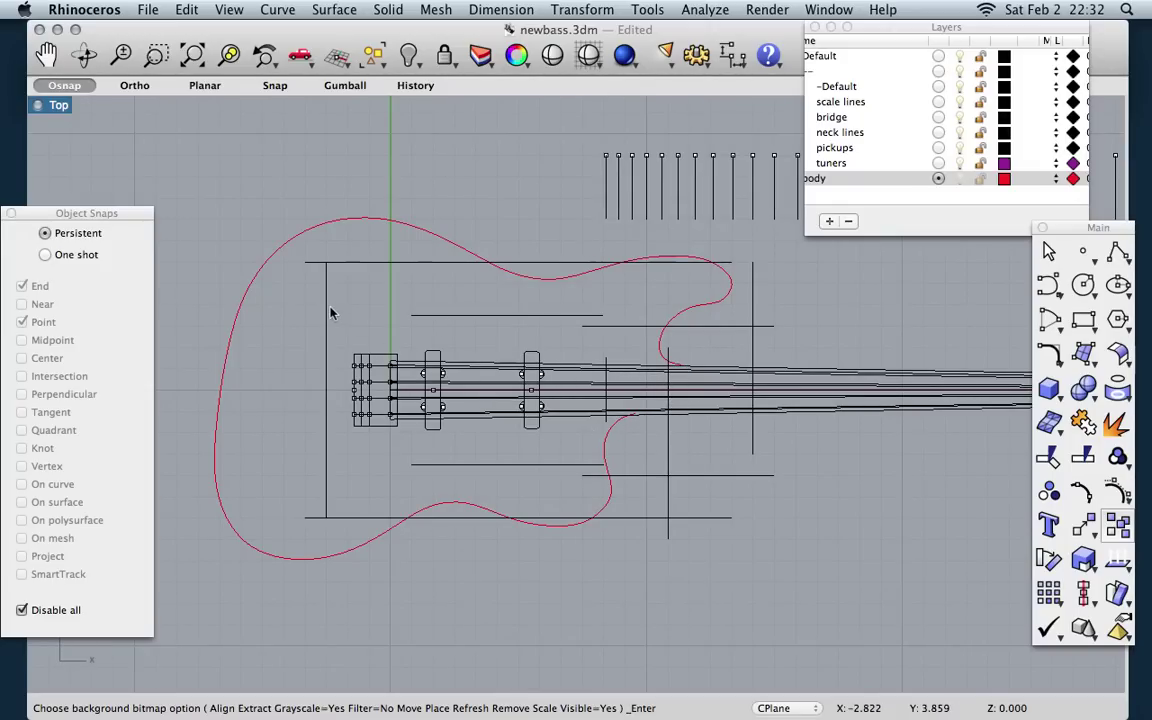
scroll(330, 313, up, 2)
scroll(330, 313, down, 1)
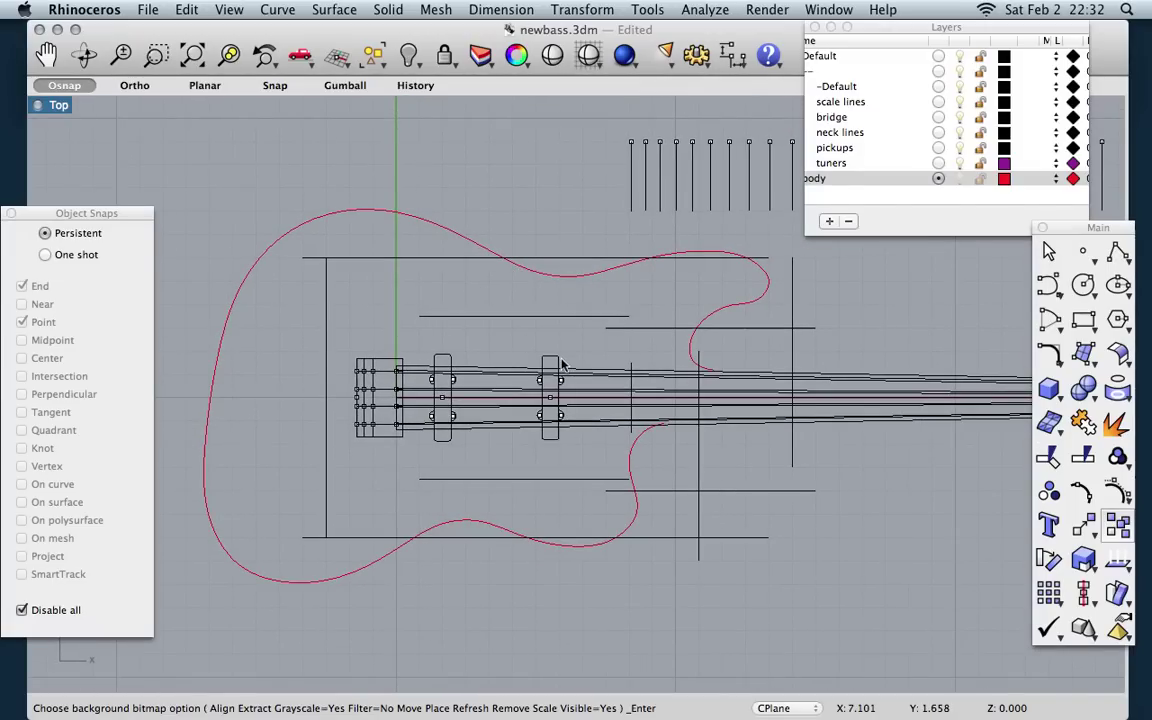
click(580, 284)
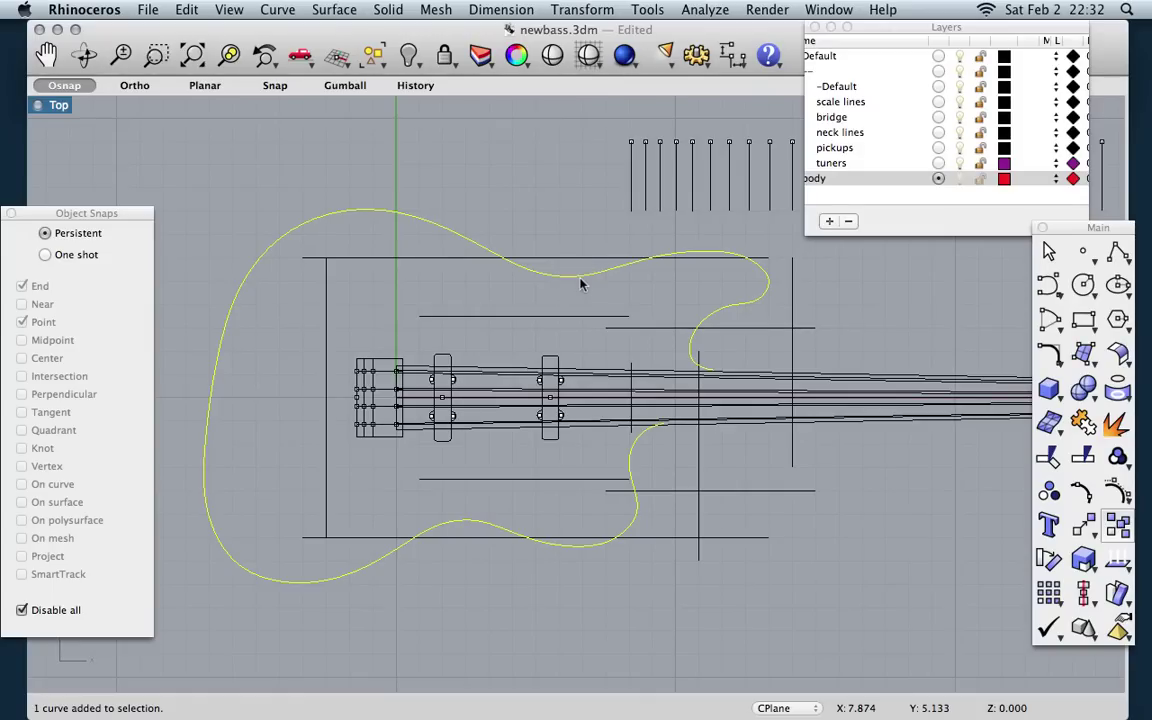
key(alt+Right)
key(alt+Right)
key(alt+Right)
key(alt+Right)
key(alt+Right)
key(alt+Right)
key(alt+Right)
key(alt+Right)
key(alt+Right)
key(alt+Right)
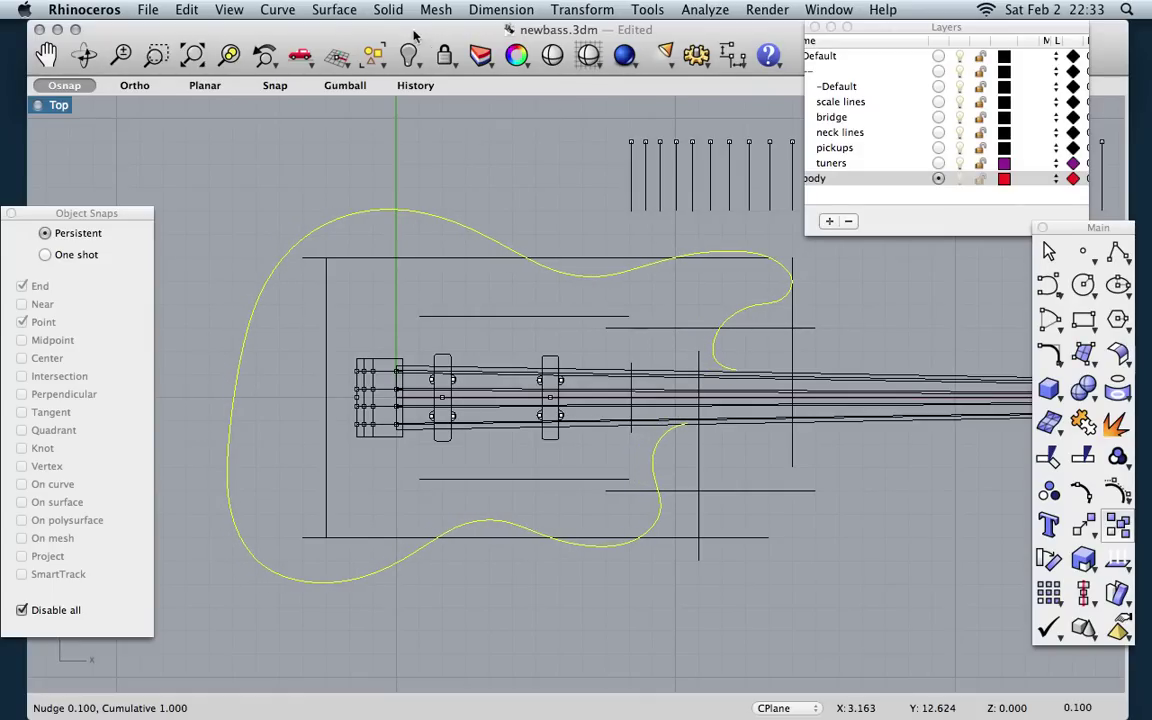
Step: With grid snap on, scale the body outline in one dimension along X from the centreline at X 15.000, bringing its rear edge to X -3.000
click(567, 12)
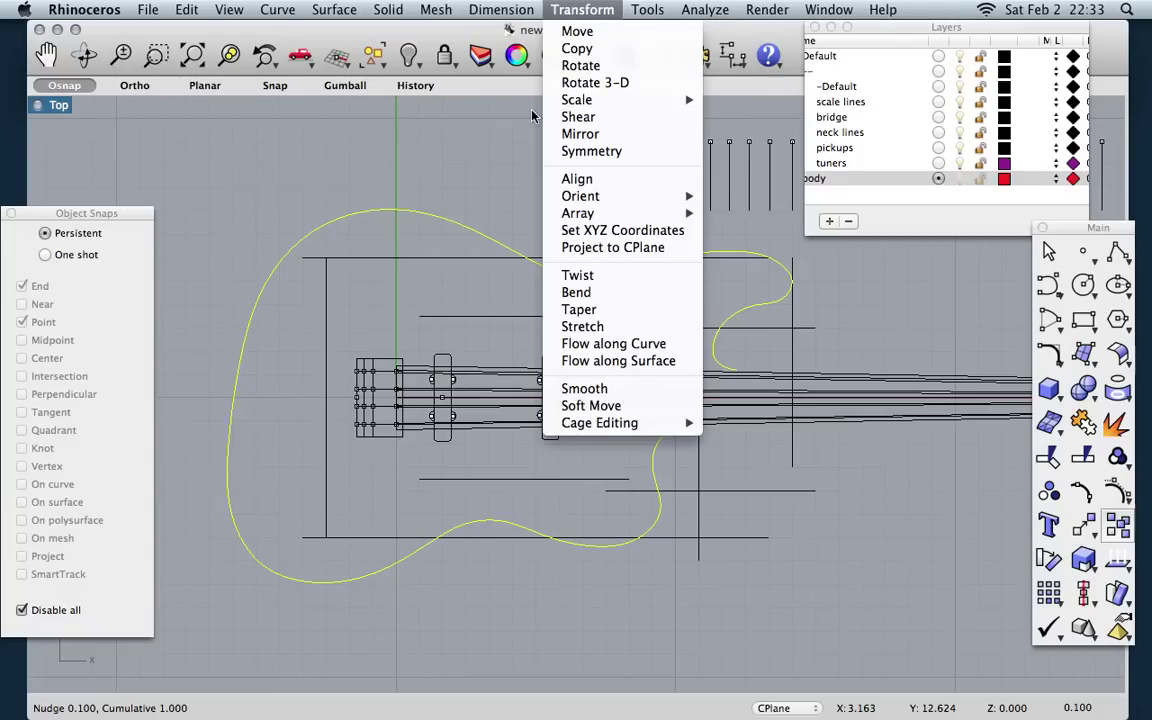
mouse_move(588, 104)
click(738, 132)
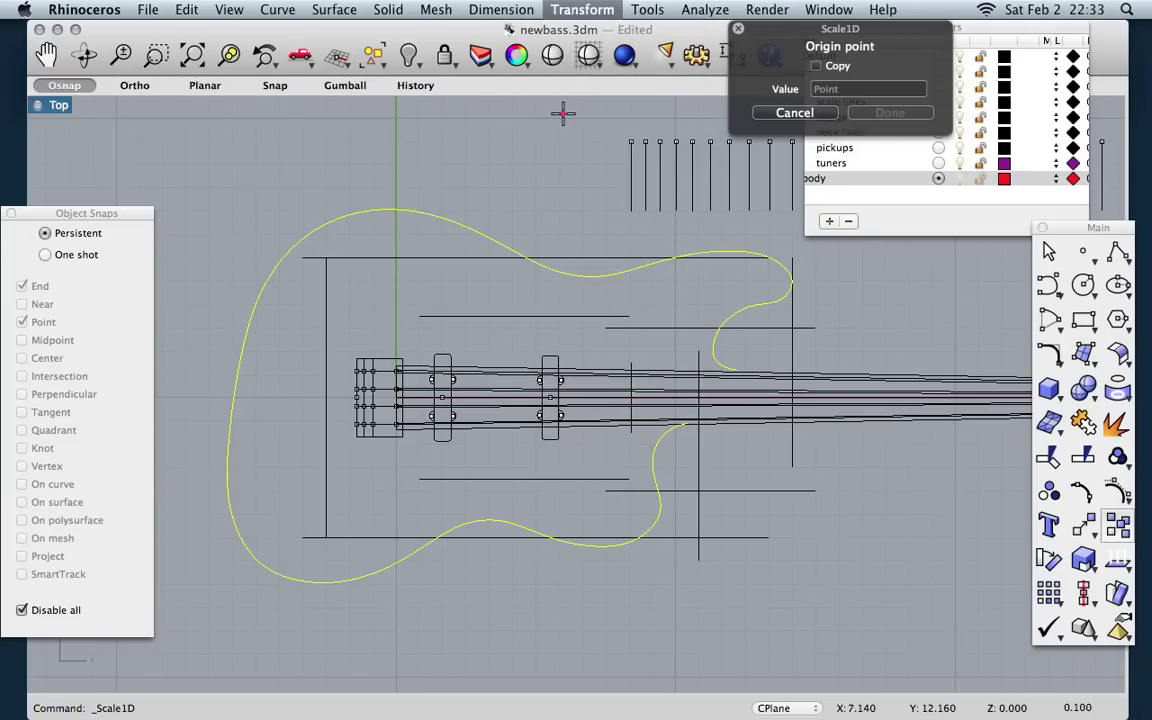
click(275, 85)
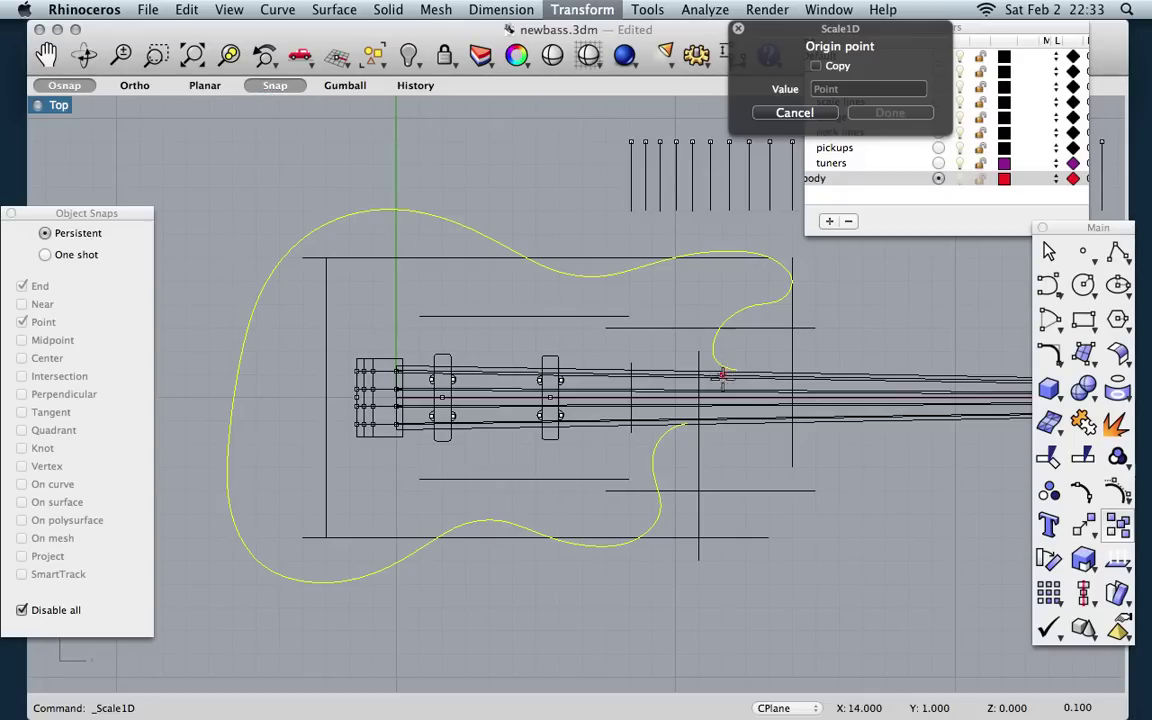
click(745, 398)
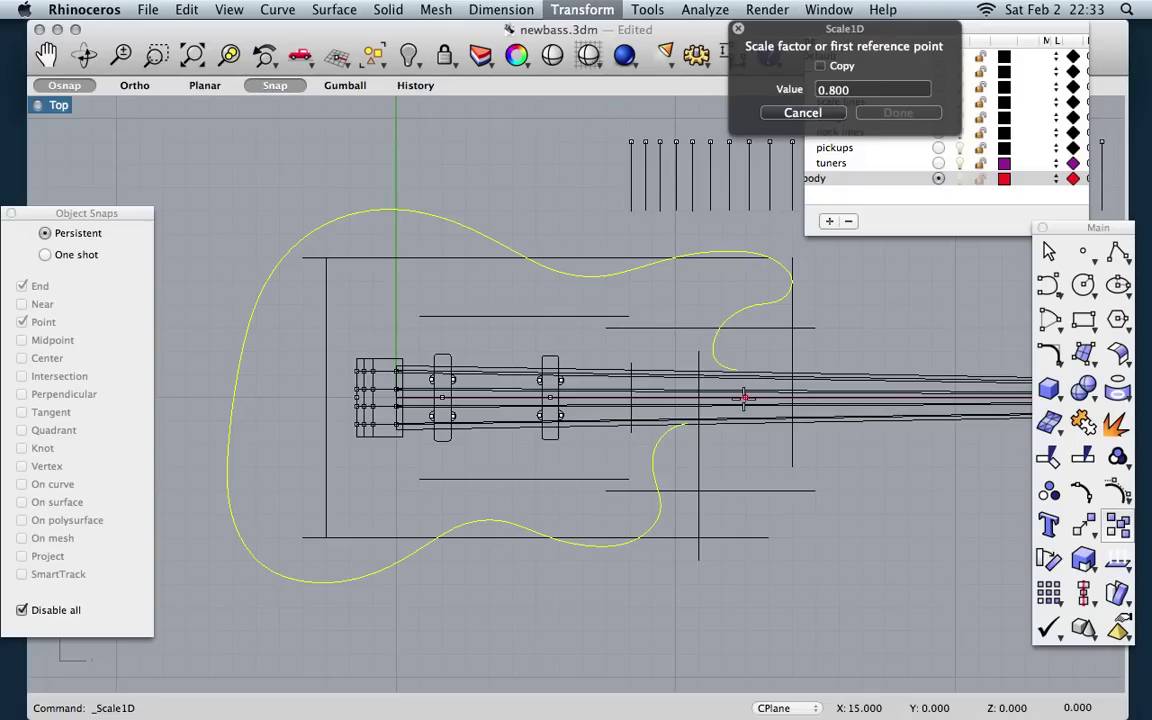
click(232, 398)
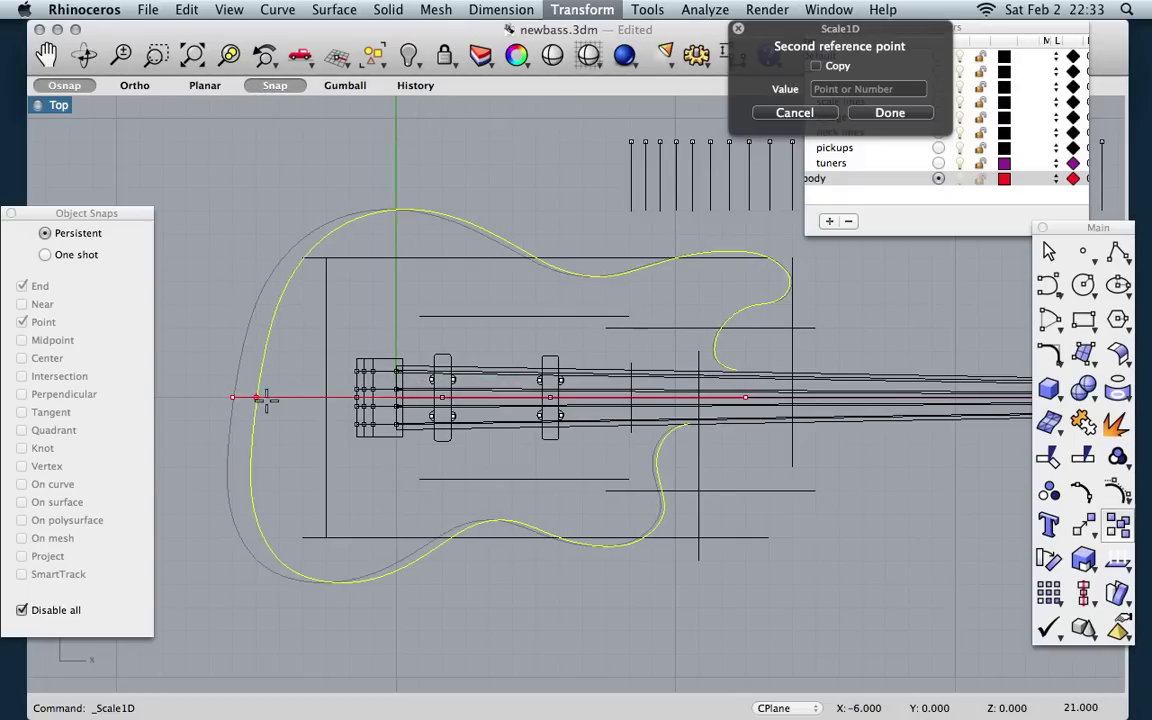
click(329, 398)
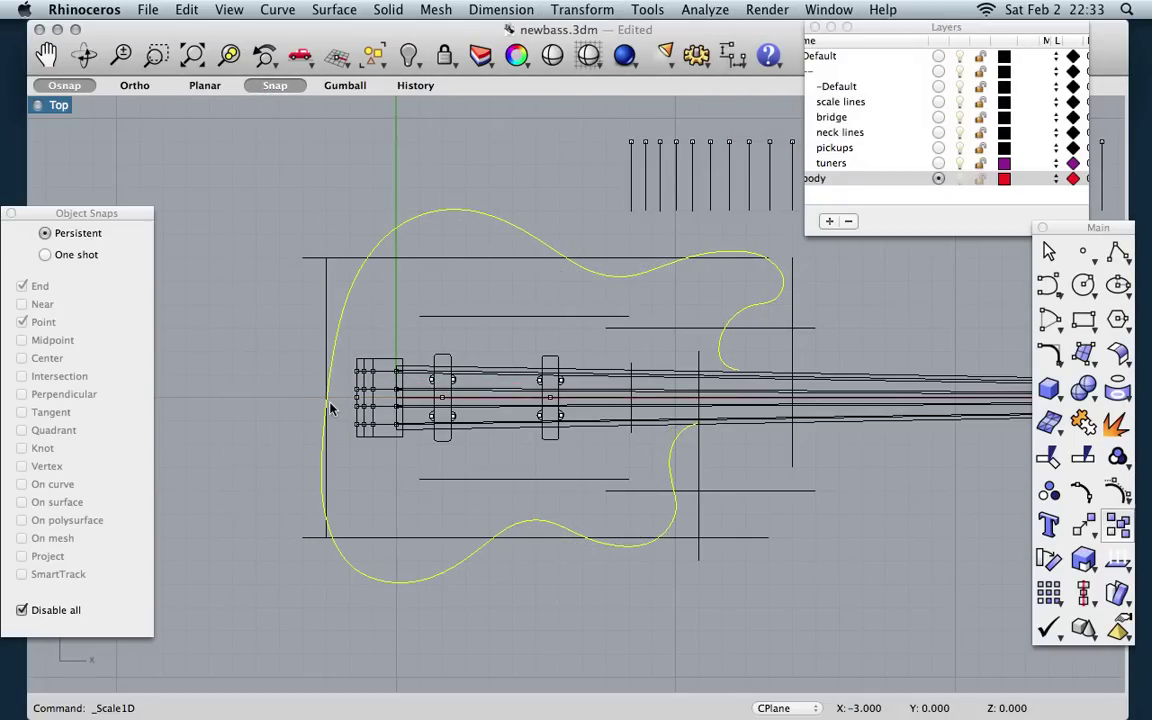
Step: Scale the body outline in one dimension along Y from the centreline at X 5.000, bringing its upper edge from Y 8.000 to the upper guide line
key(Return)
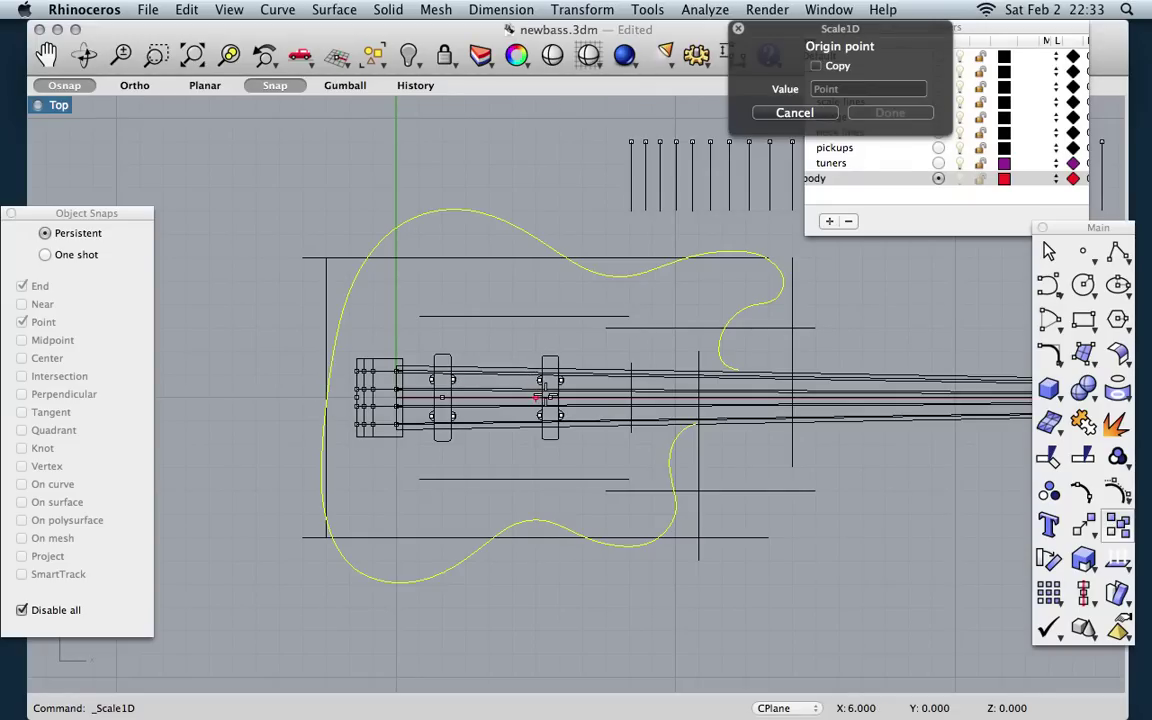
click(512, 397)
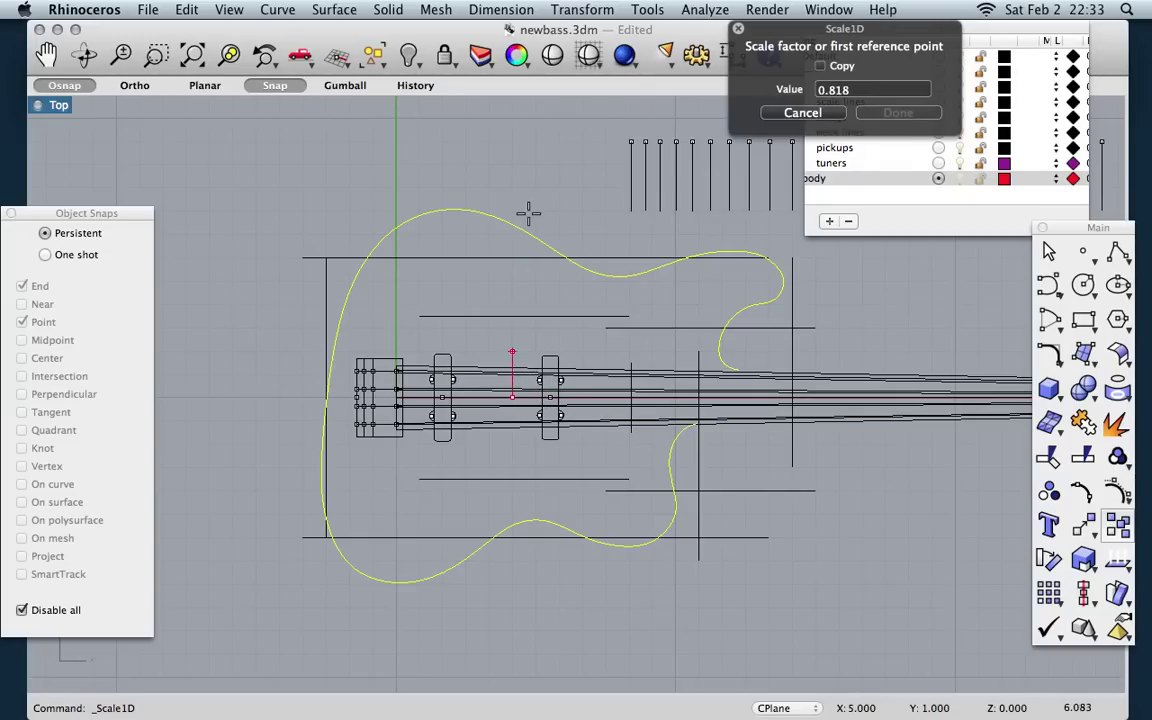
click(510, 210)
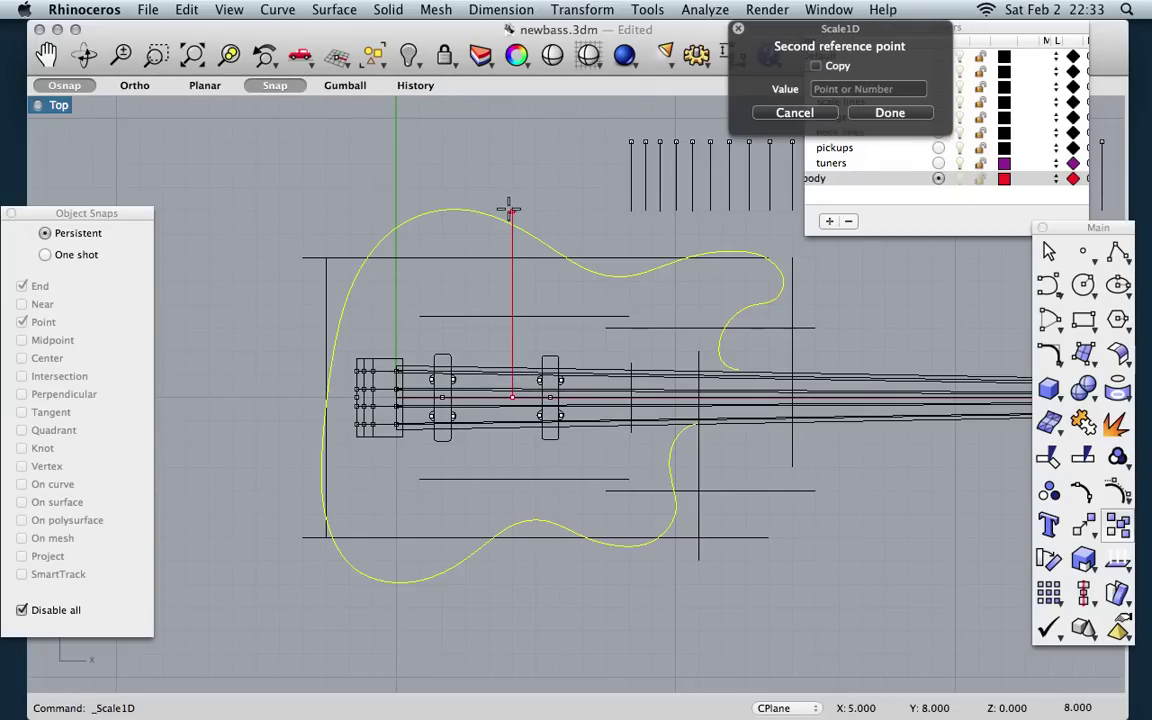
click(505, 261)
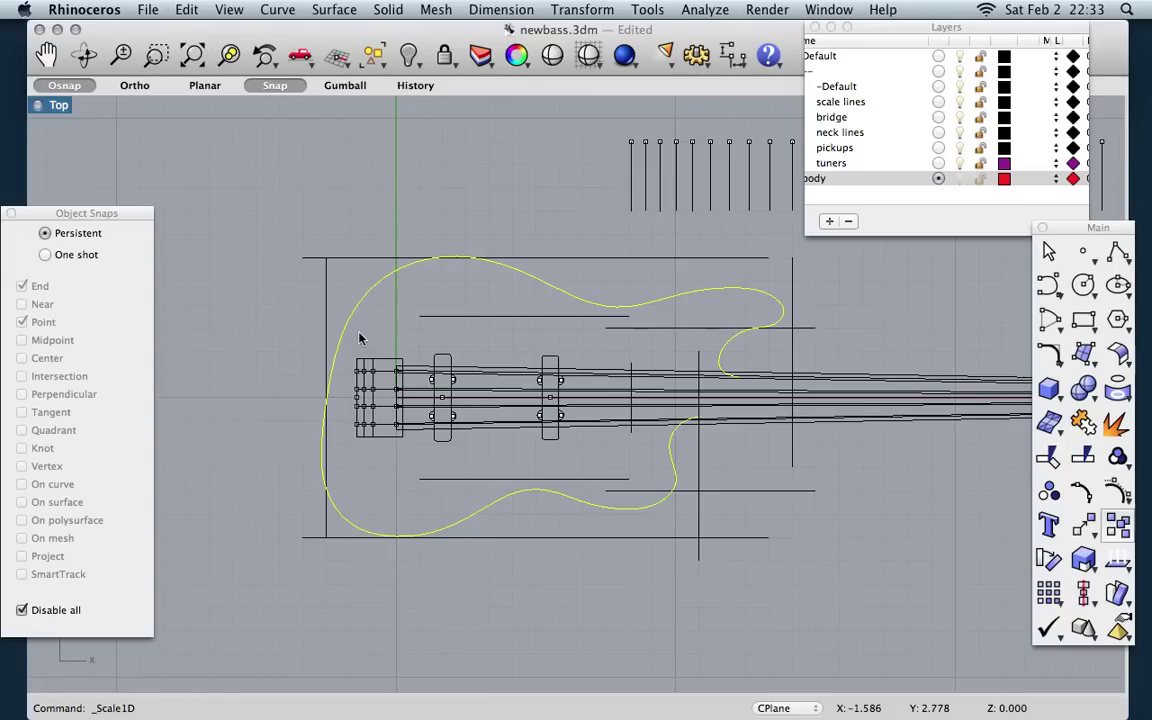
Step: Turn on the control points of the scaled body outline
scroll(738, 360, up, 8)
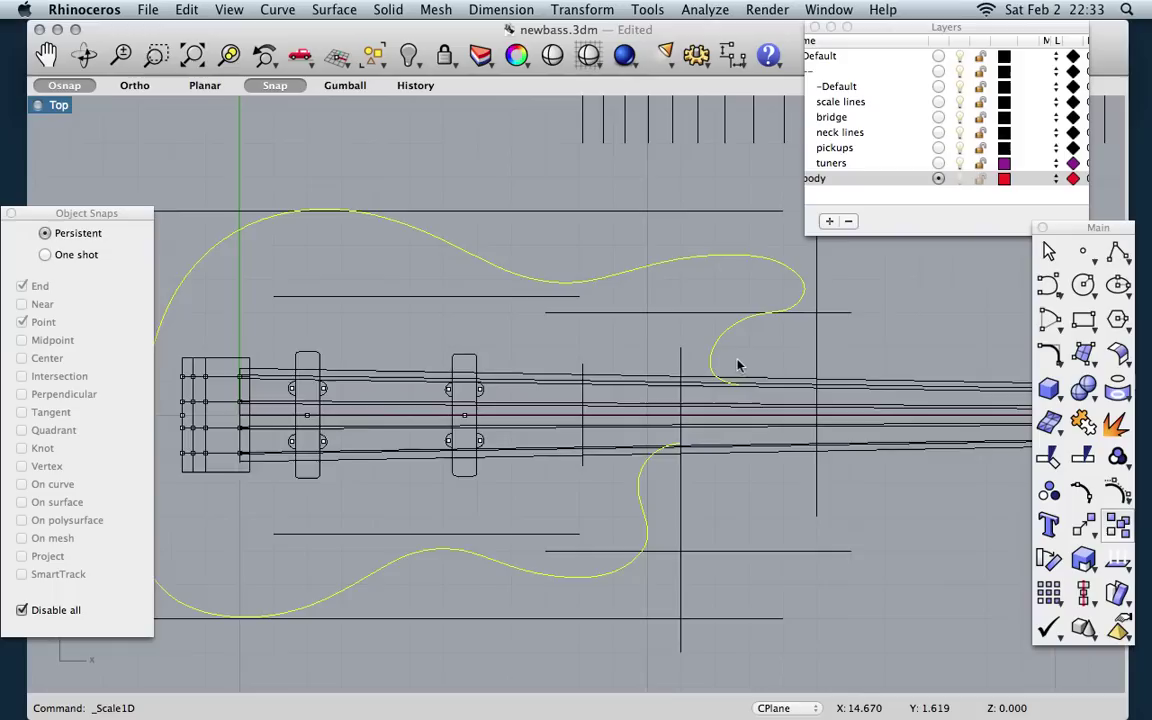
right_drag(738, 365, 716, 366)
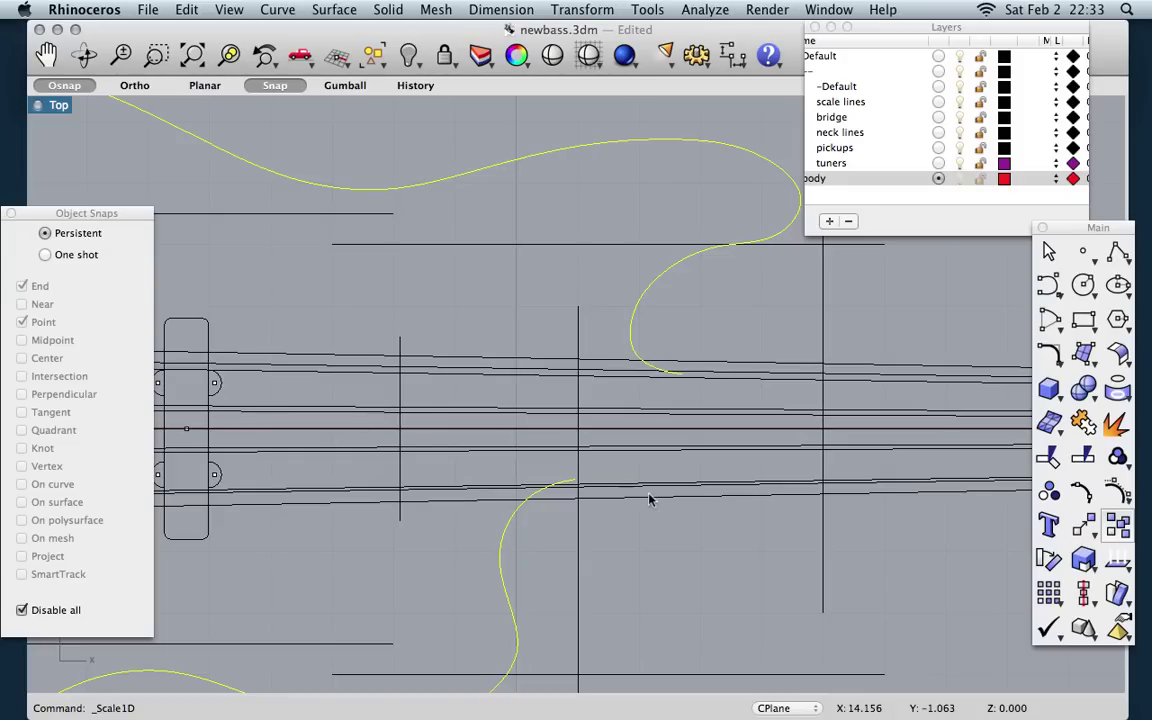
click(1118, 490)
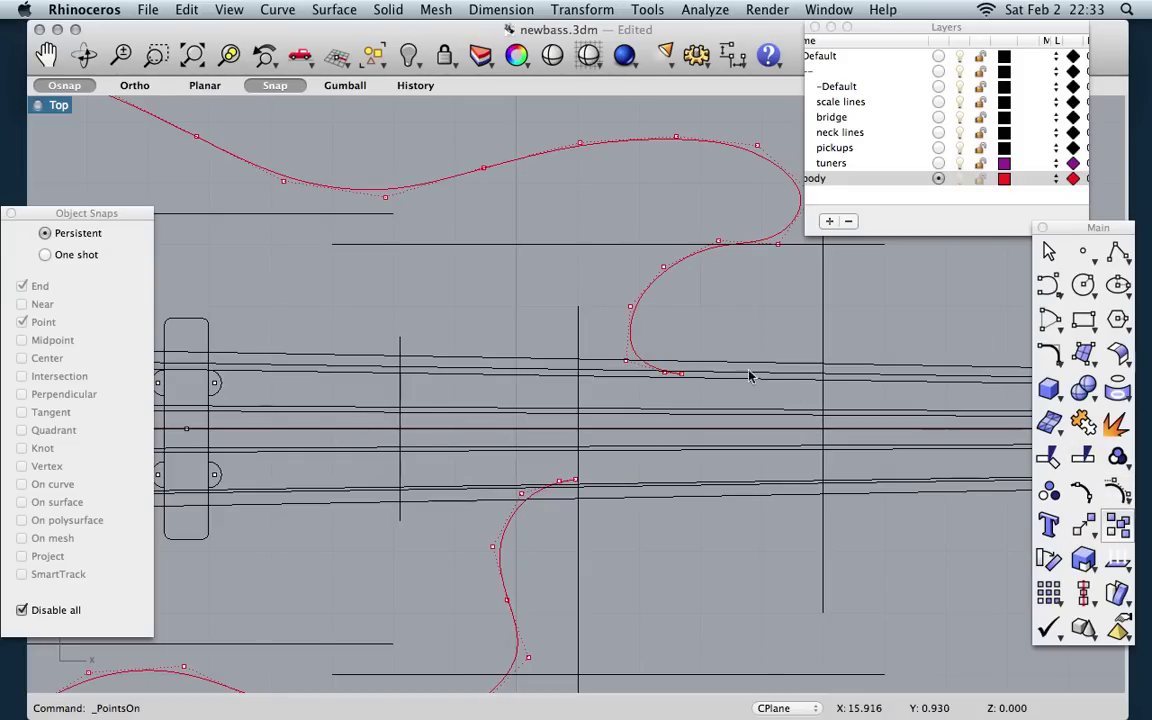
Step: Nudge the last four control points of the upper cutaway up by 0.211 in total, putting the curve's end on the neck edge
scroll(700, 378, up, 1)
scroll(700, 378, up, 3)
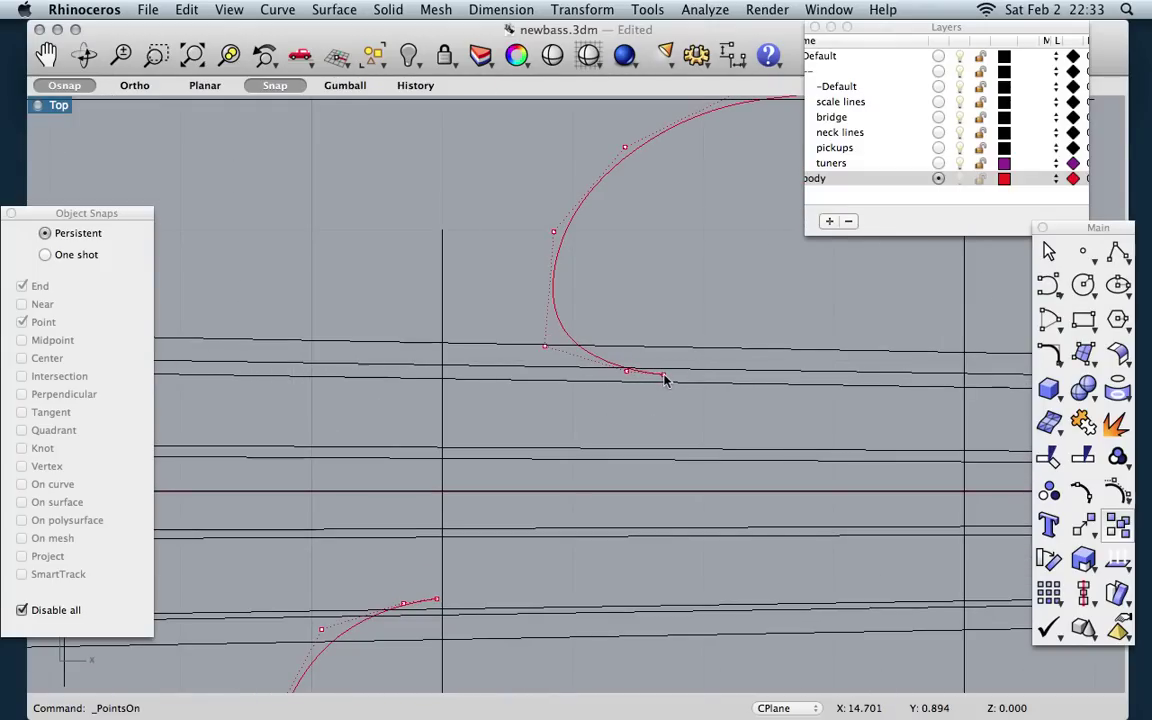
click(662, 376)
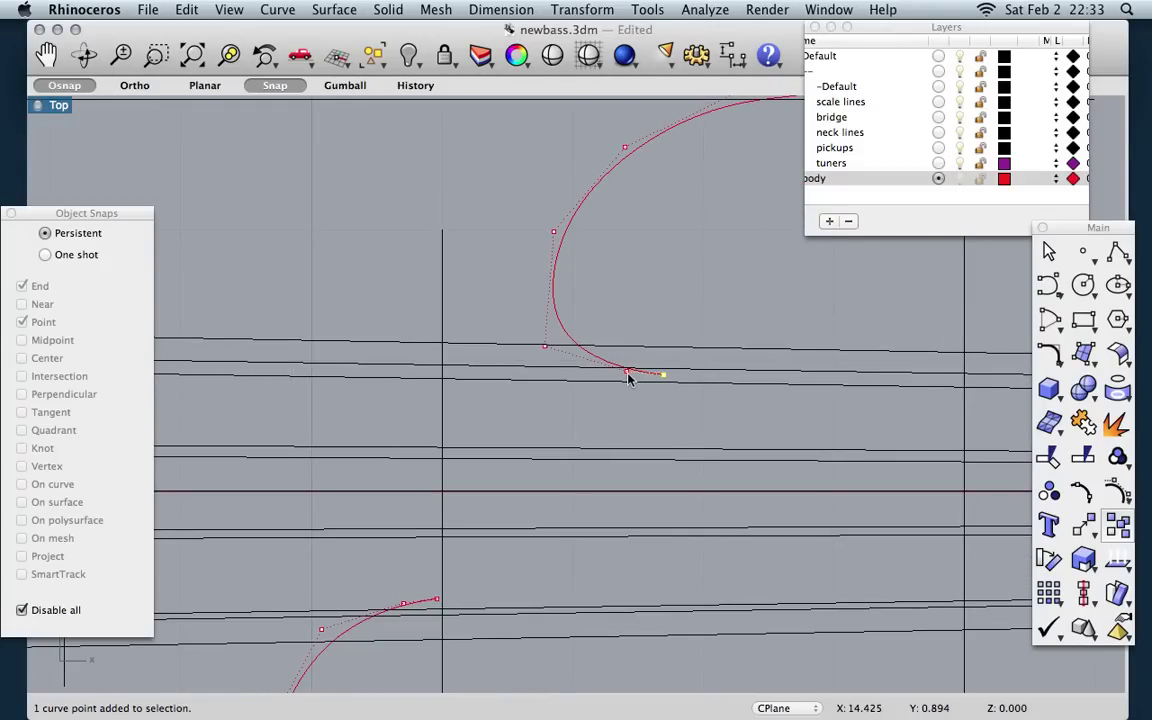
shift+click(627, 375)
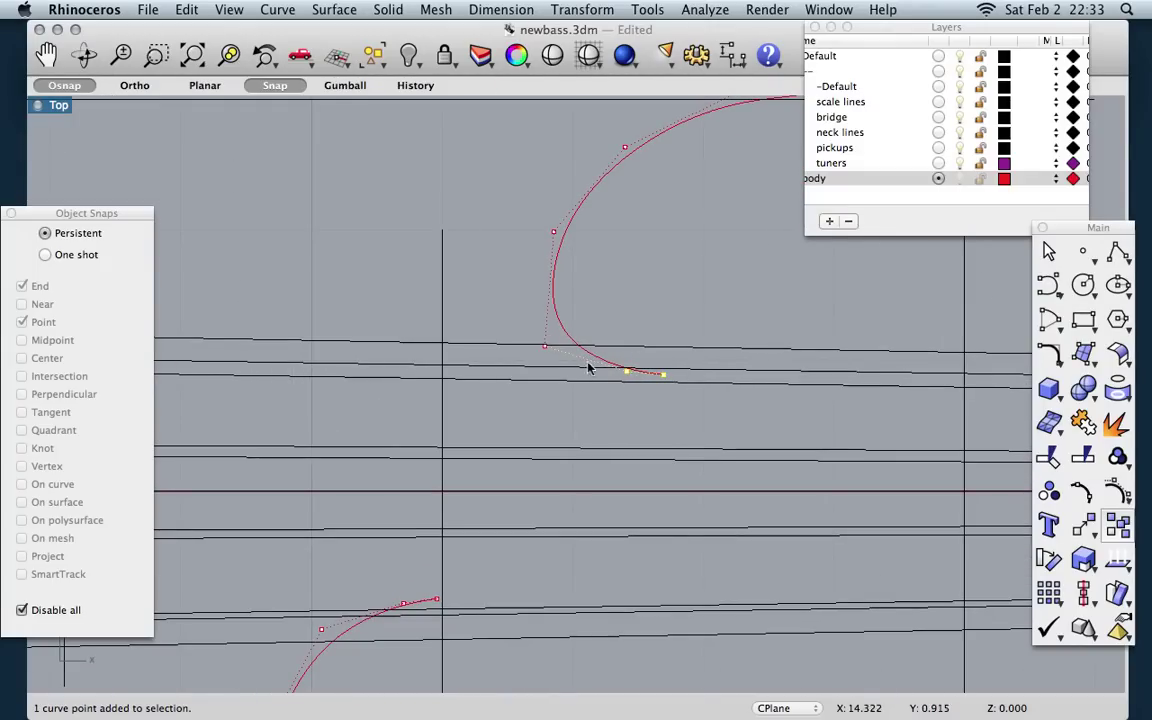
shift+click(544, 347)
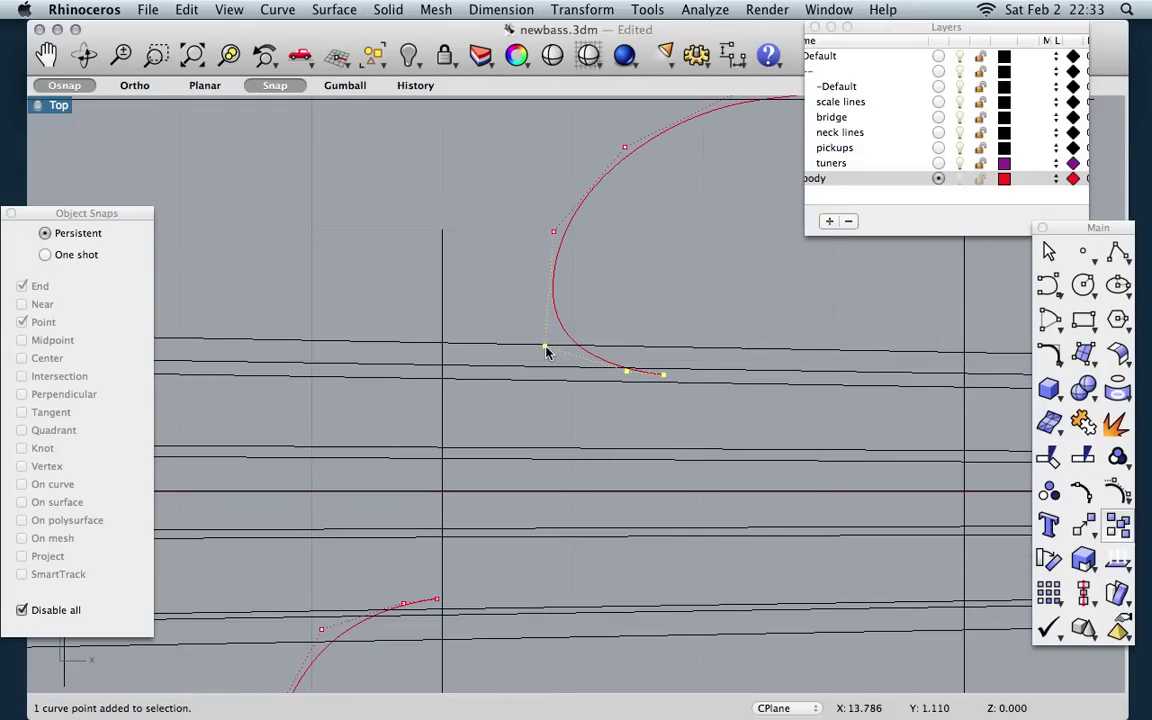
shift+click(555, 234)
key(alt+Up)
key(alt+Up)
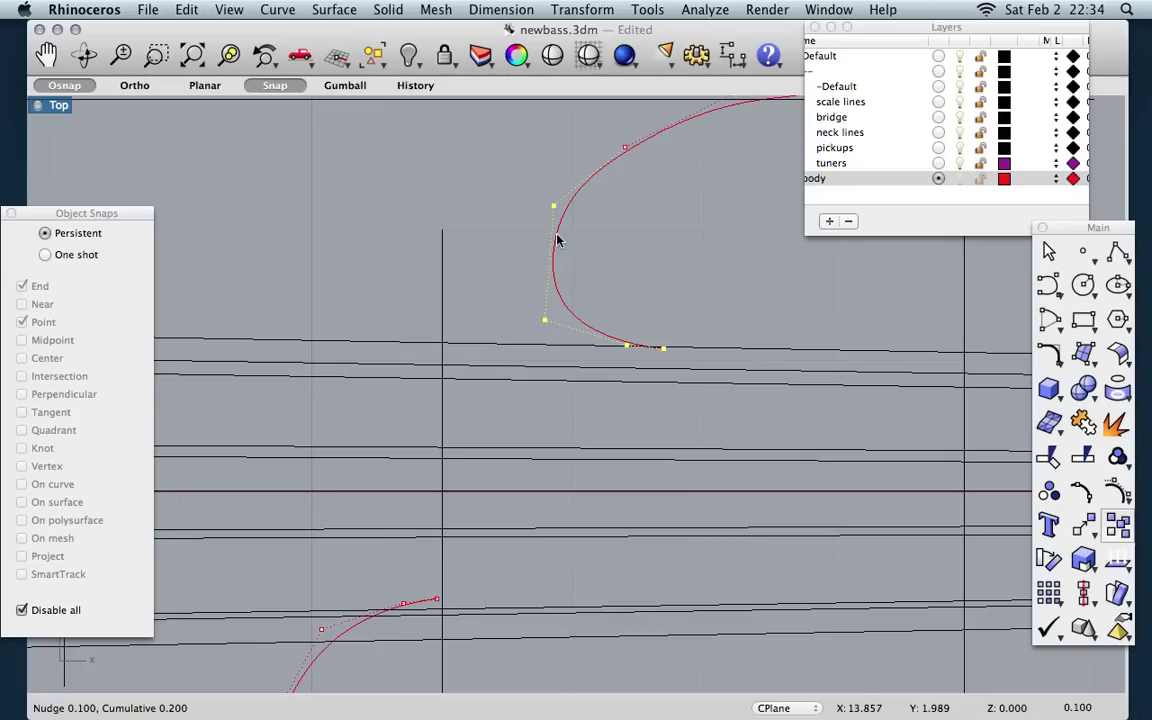
key(ctrl+alt+Up)
key(ctrl+alt+Up)
key(ctrl+alt+Up)
key(ctrl+alt+Up)
key(ctrl+alt+Up)
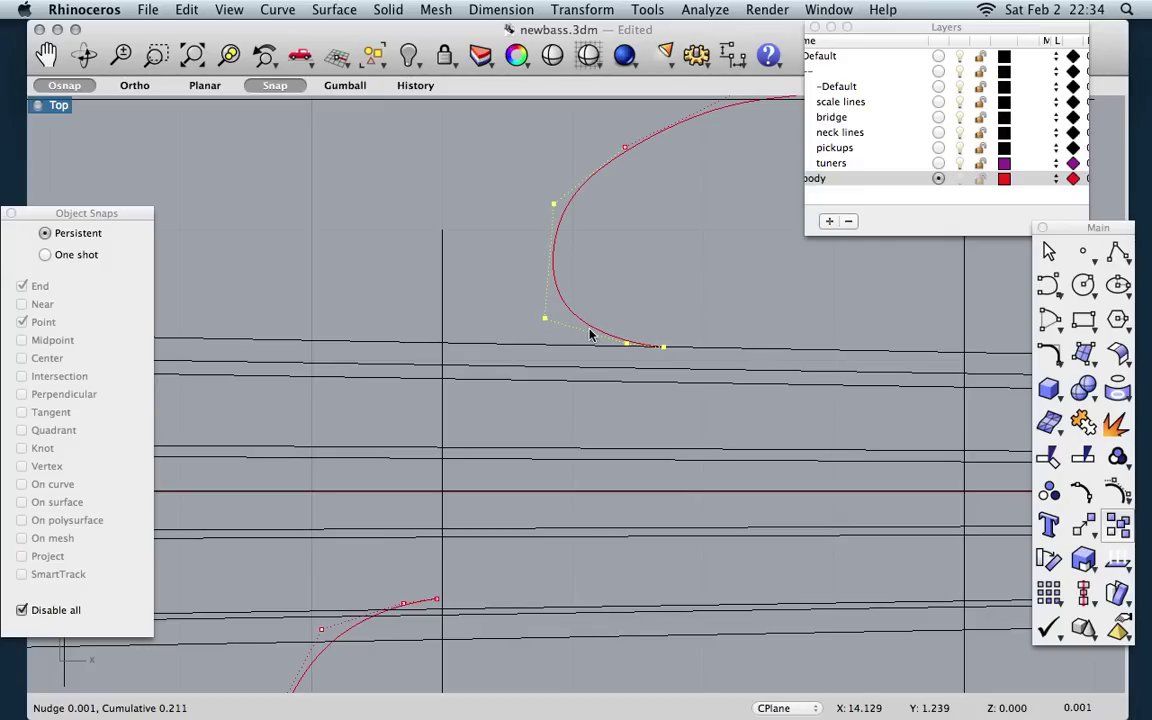
Step: Nudge the last five control points of the lower cutaway down by 0.315 in total, putting the curve's end on the lower neck edge
scroll(589, 334, down, 5)
scroll(601, 444, down, 4)
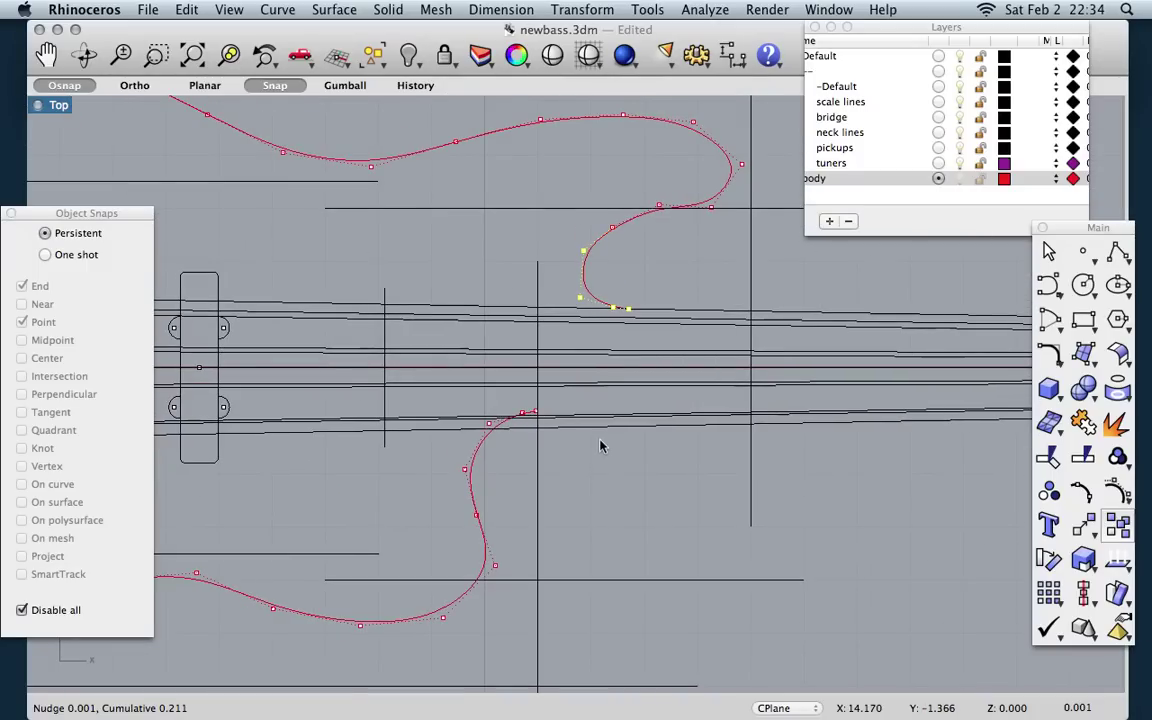
scroll(474, 427, up, 5)
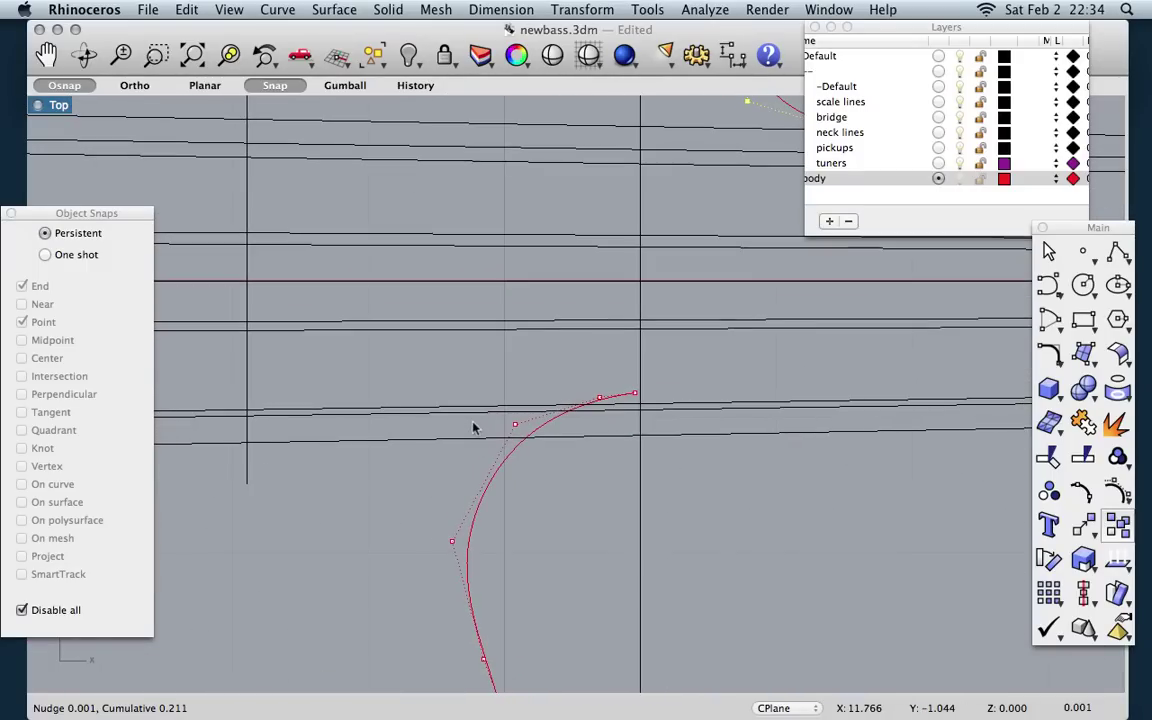
click(634, 395)
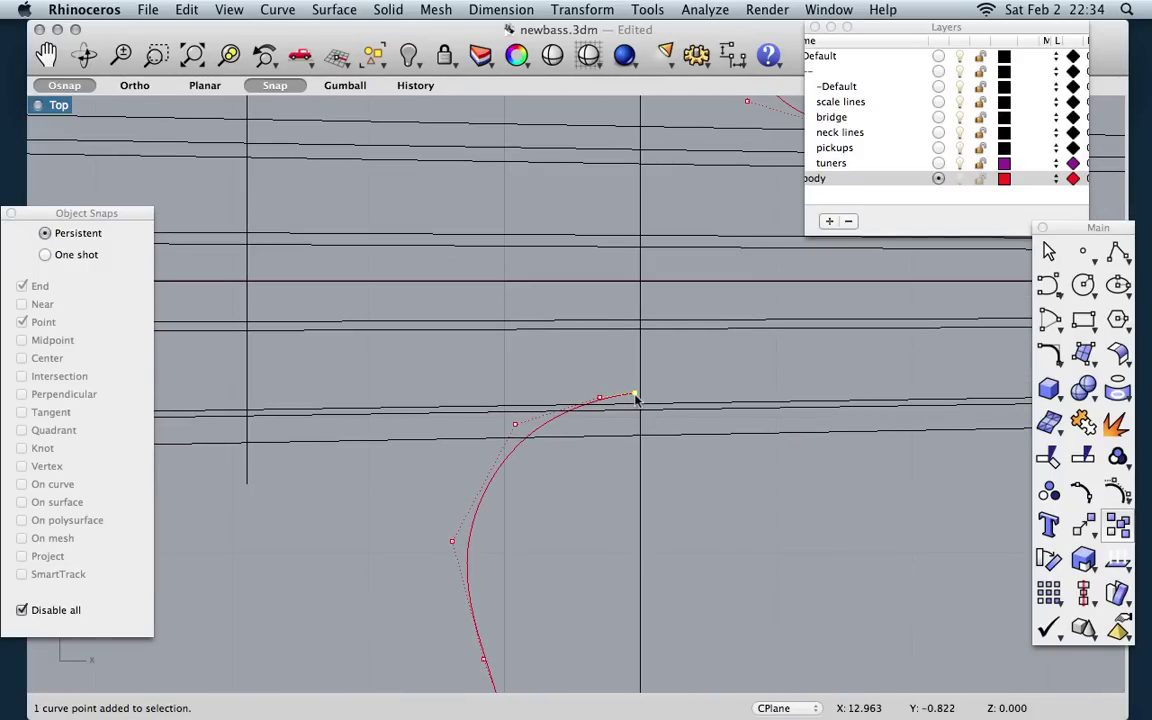
shift+click(598, 397)
shift+click(514, 425)
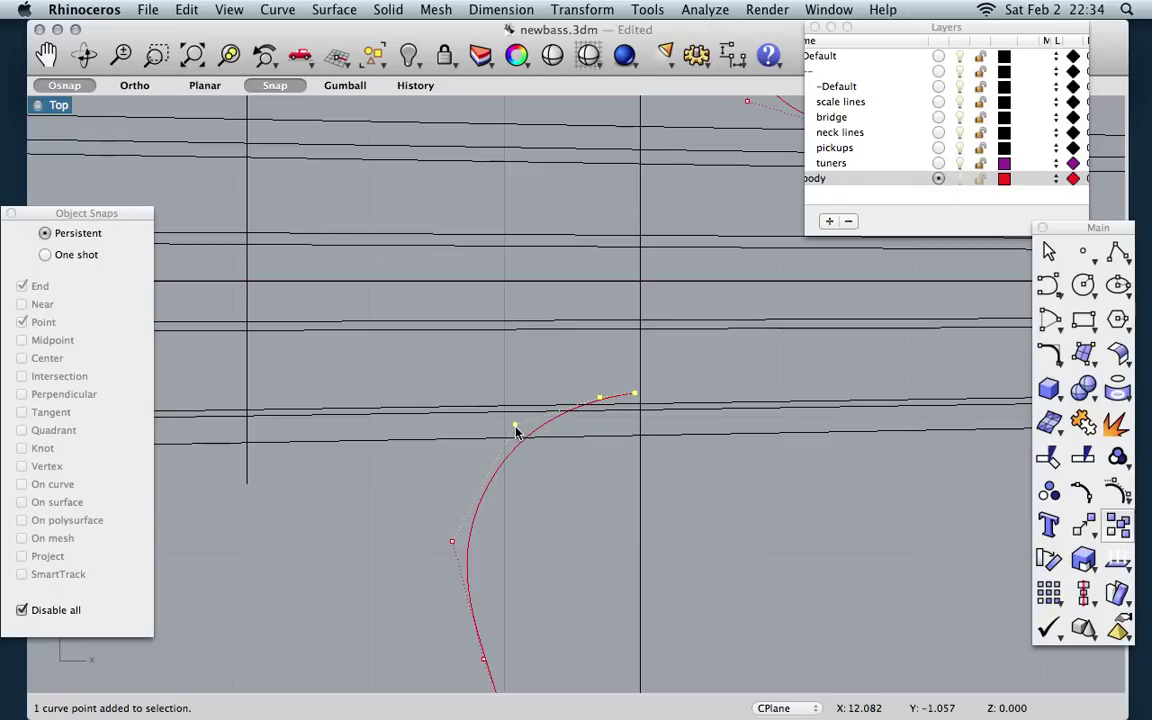
shift+click(452, 541)
scroll(452, 545, down, 5)
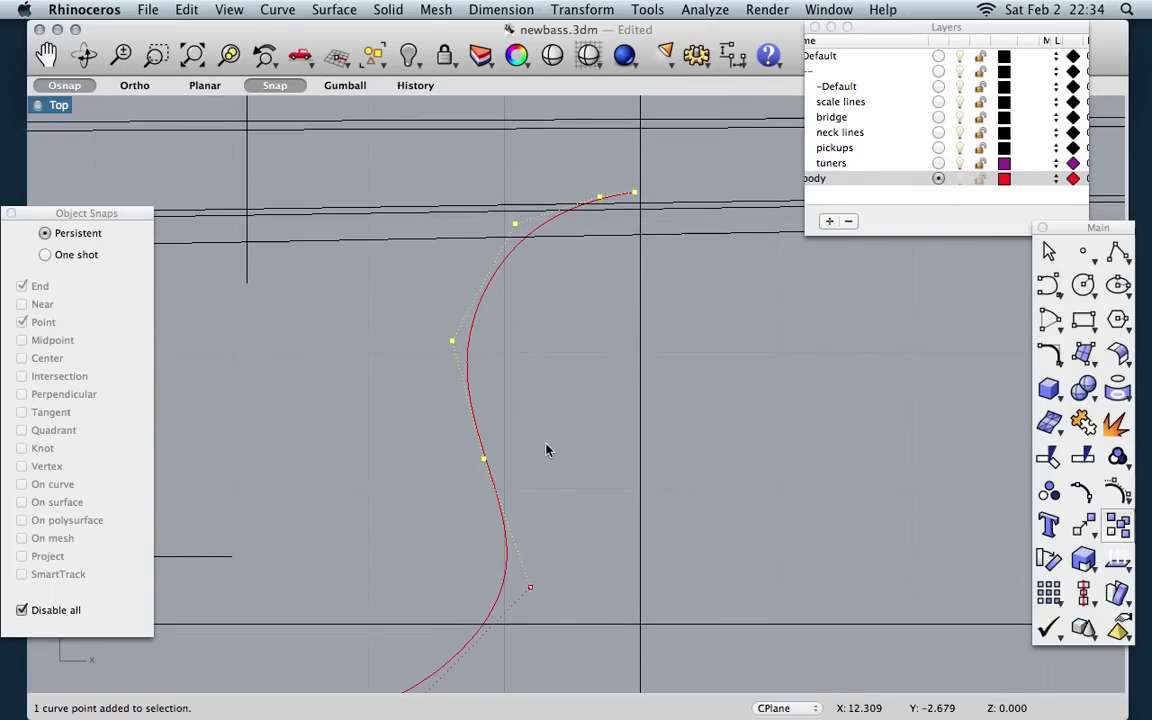
key(alt+Down)
key(alt+Down)
key(alt+Down)
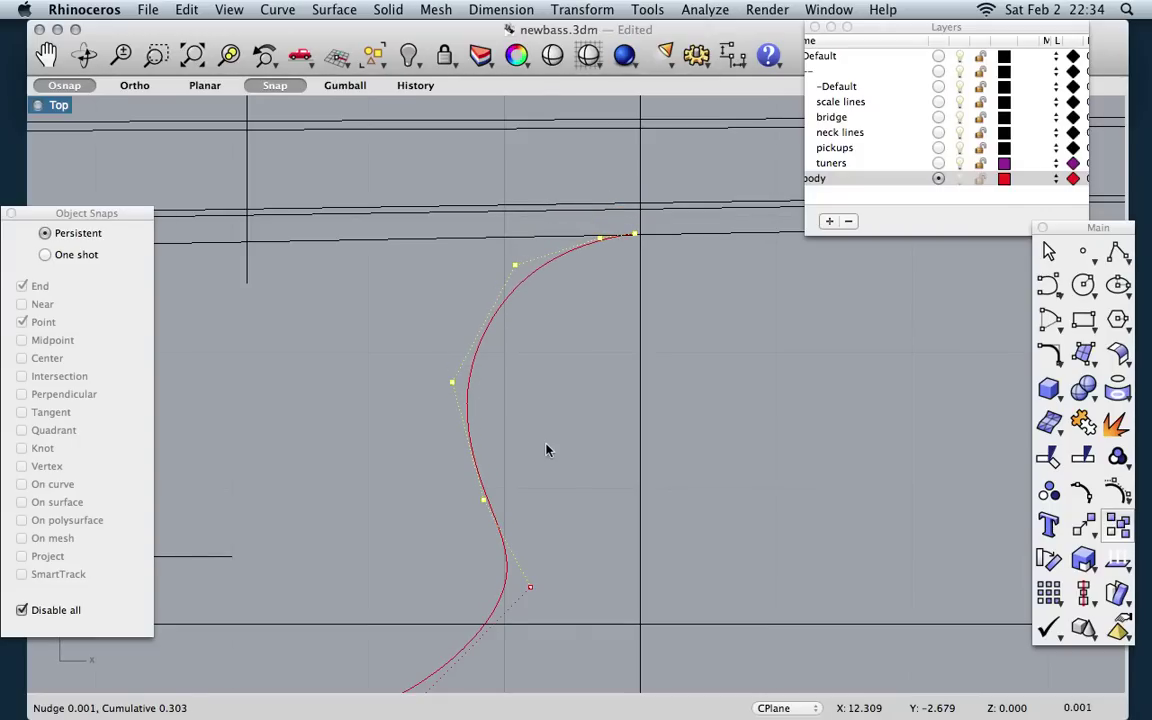
key(alt+Down)
key(alt+Down)
key(alt+Down)
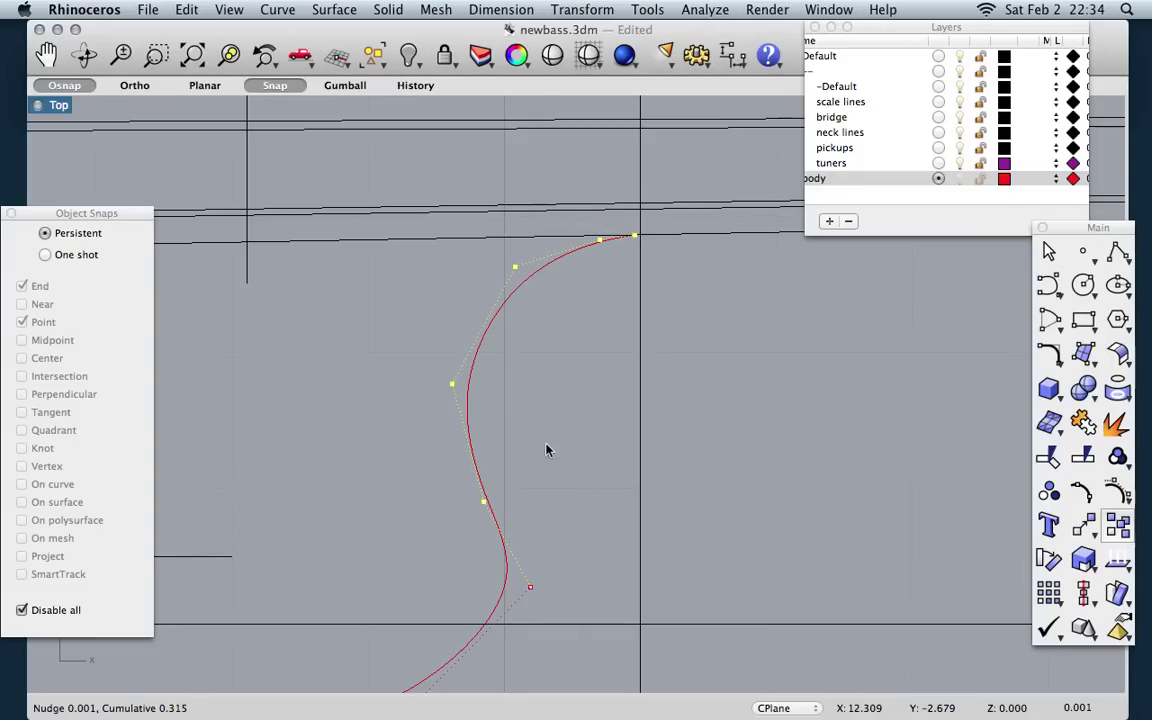
scroll(583, 394, down, 6)
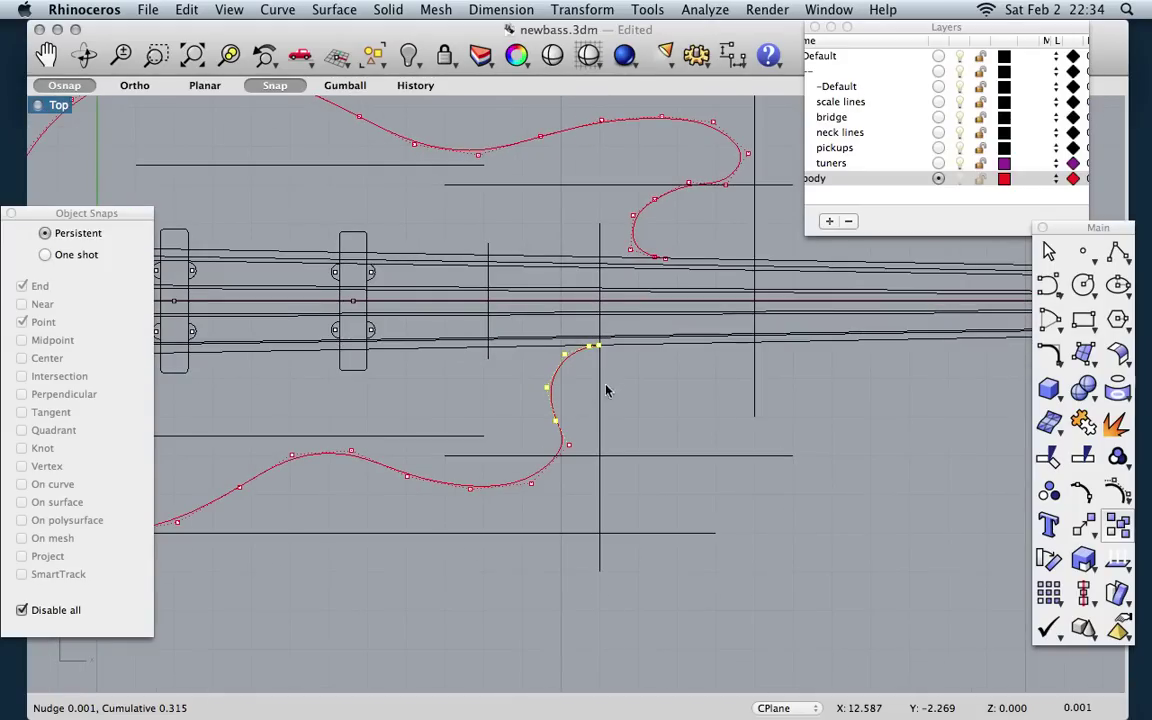
scroll(603, 300, down, 5)
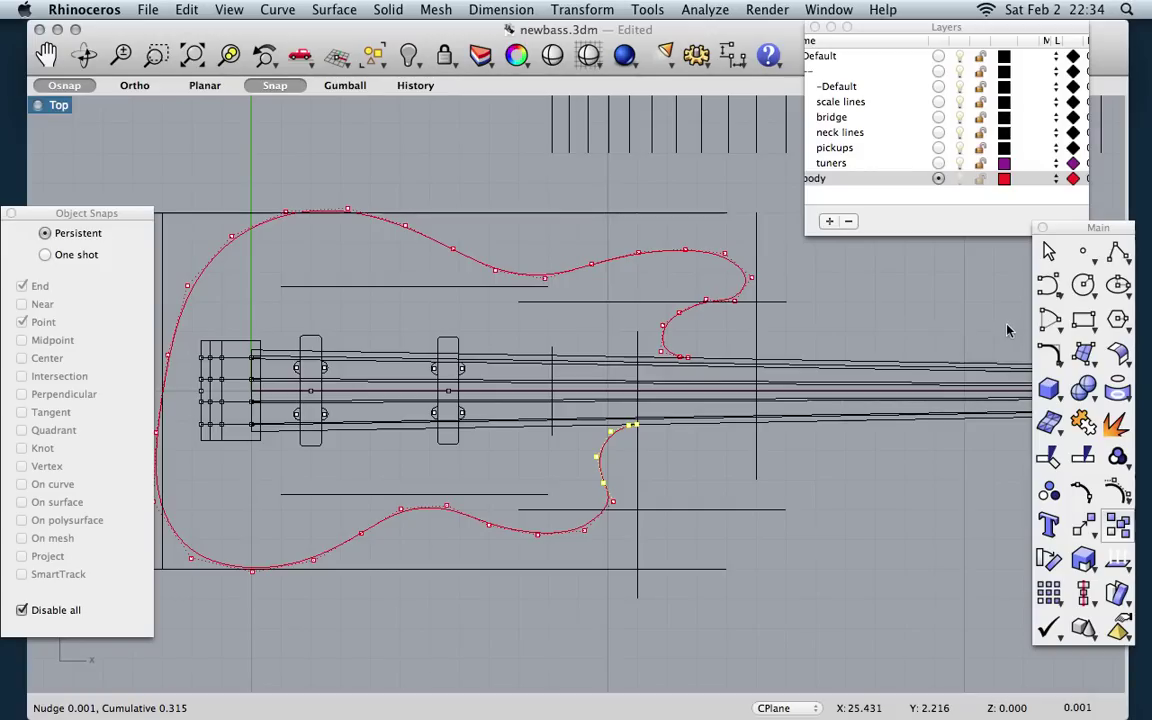
drag(1113, 485, 1001, 474)
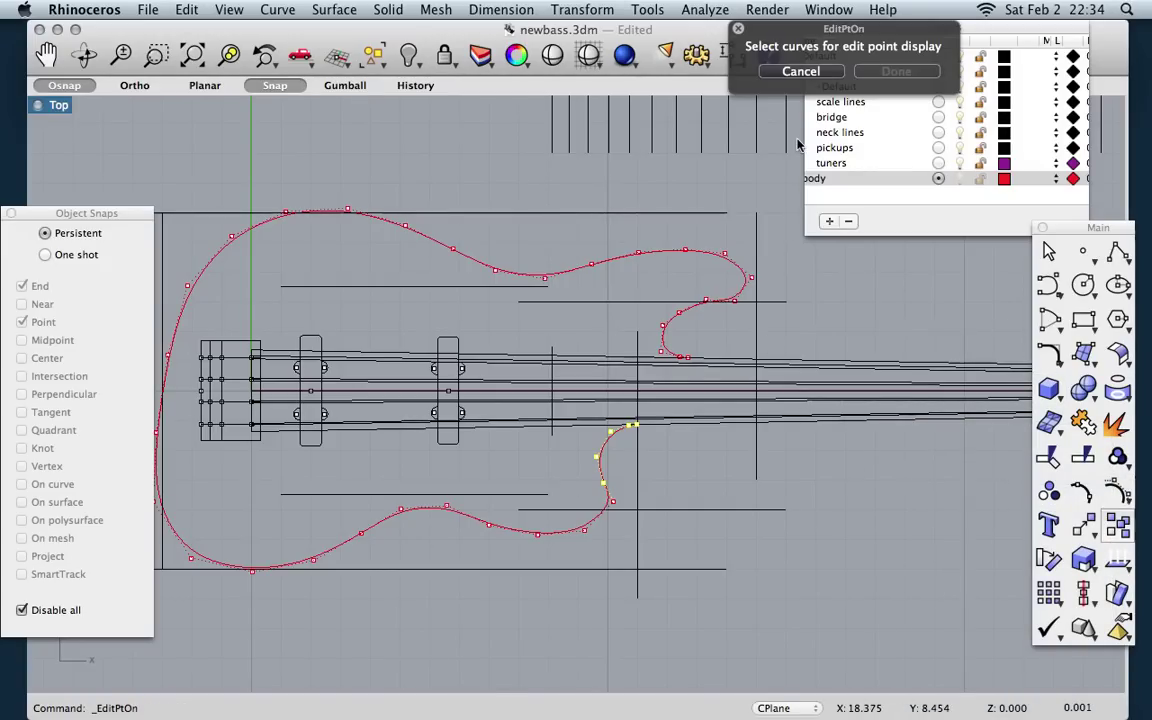
click(798, 72)
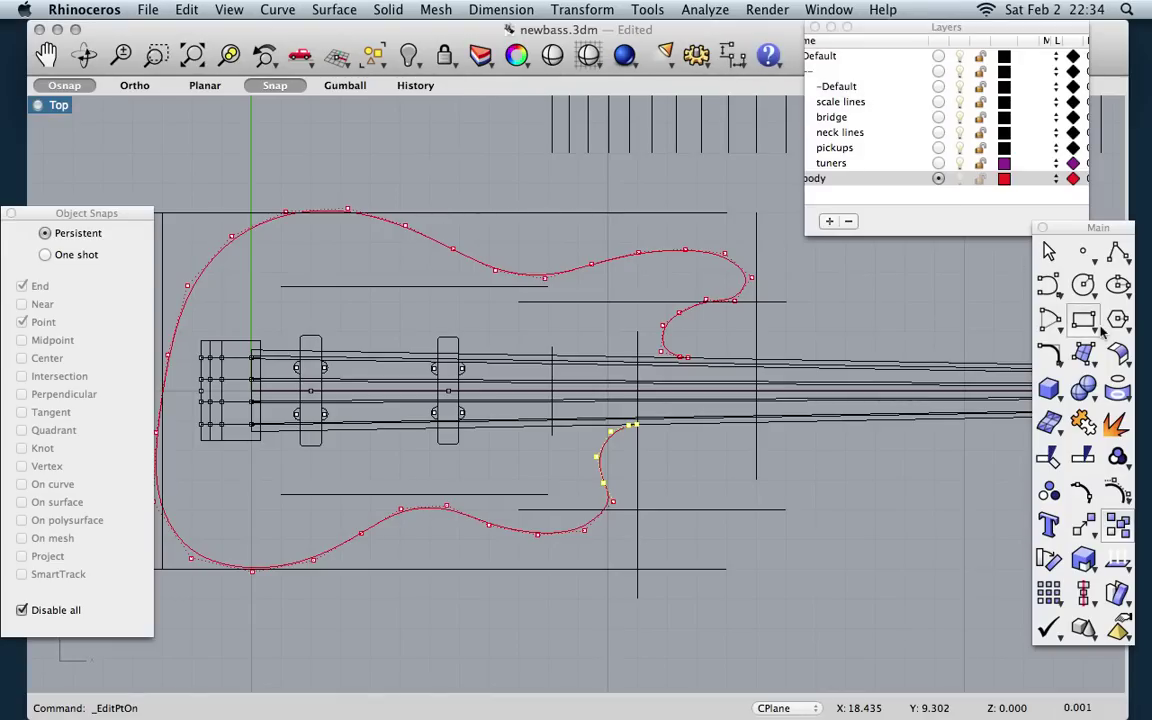
click(1113, 490)
click(824, 71)
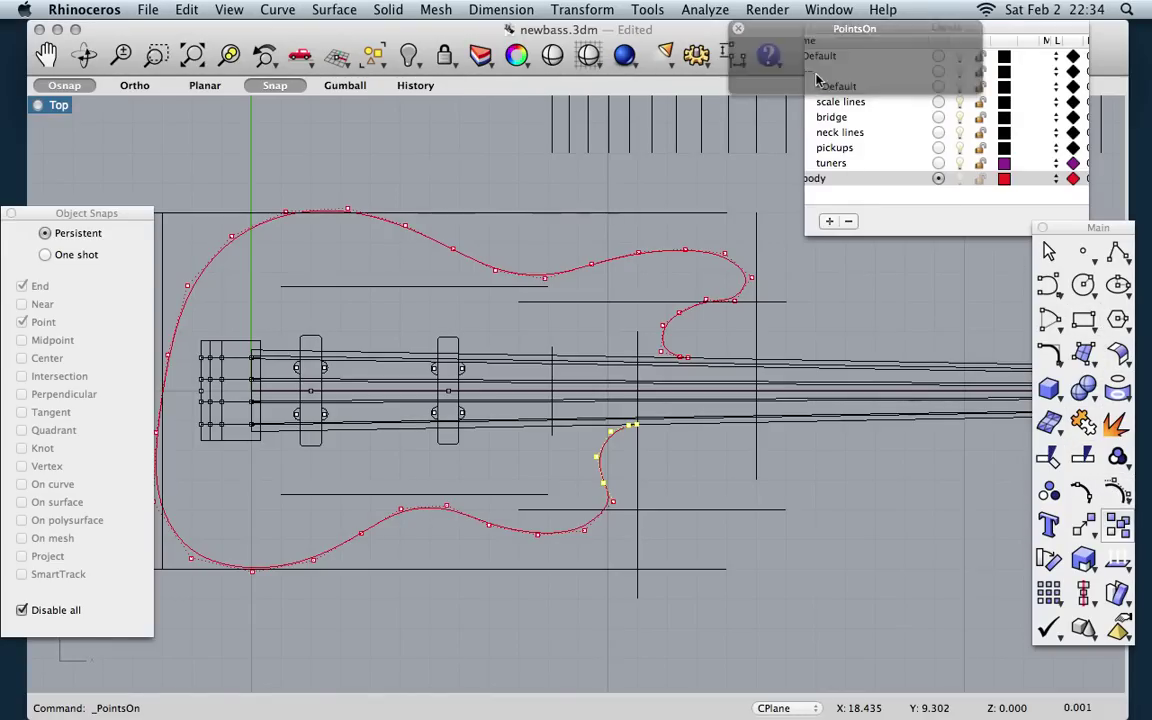
Step: Turn off the control points of the body outline
drag(1113, 490, 999, 459)
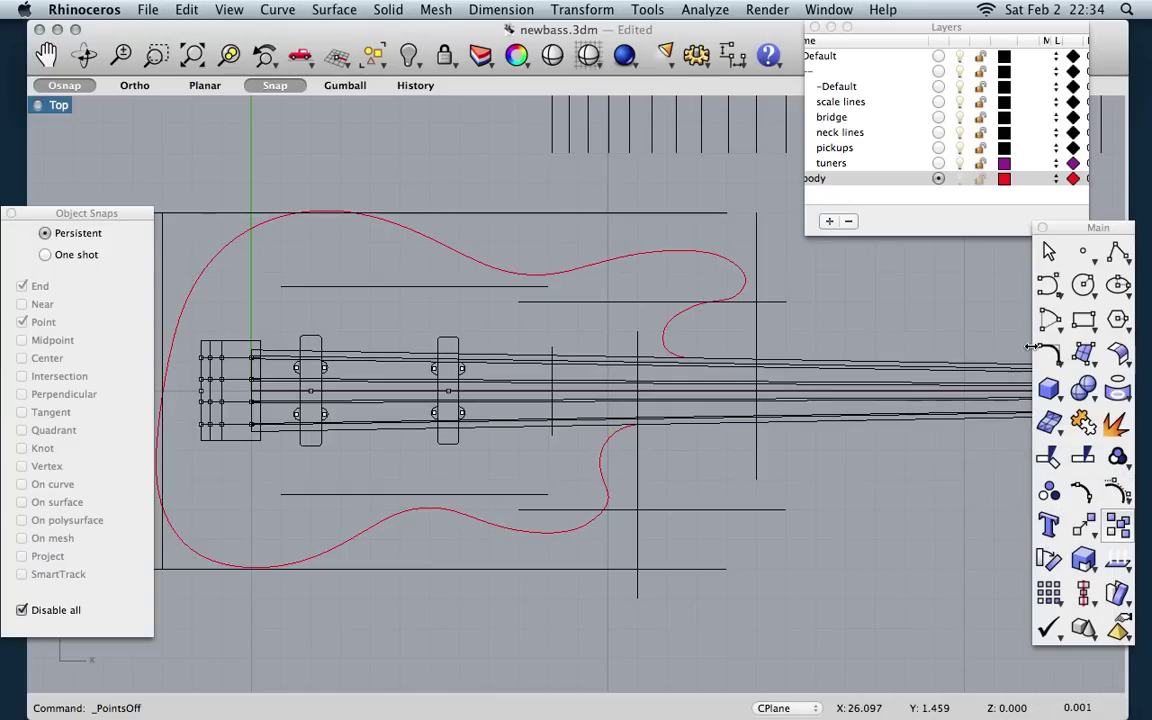
Step: Draw a vertical line 4 units long across the neck joint at X 15, from Y 2 to Y -2
click(1116, 254)
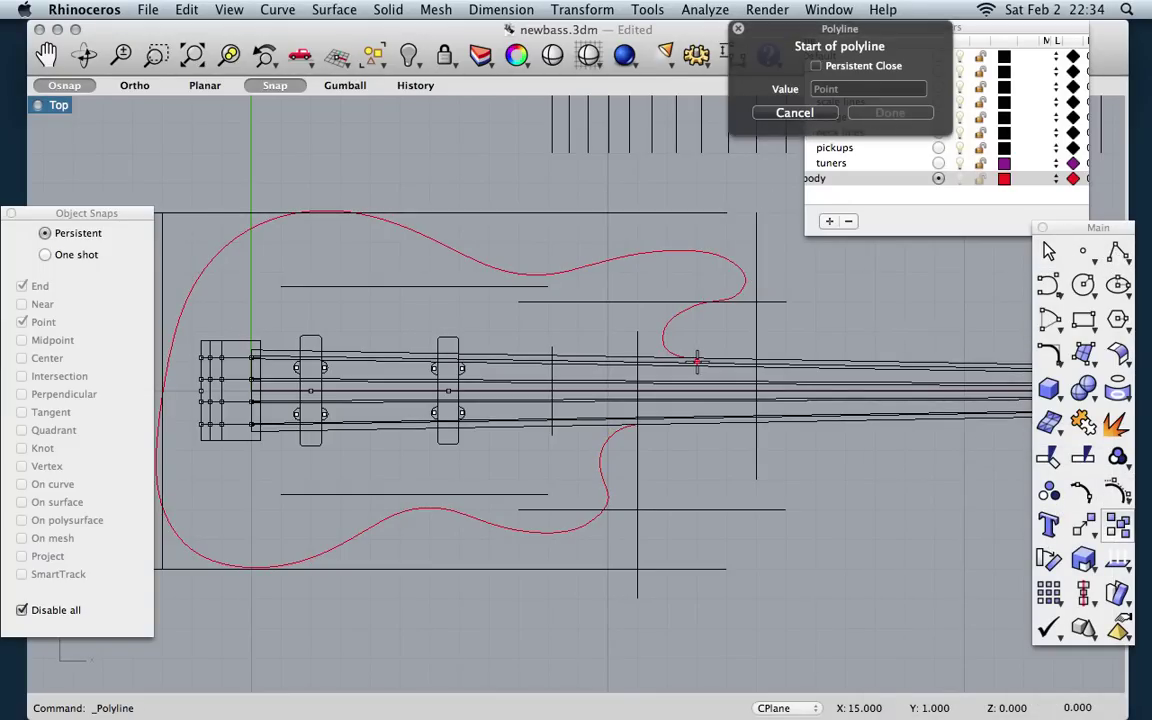
scroll(689, 358, up, 5)
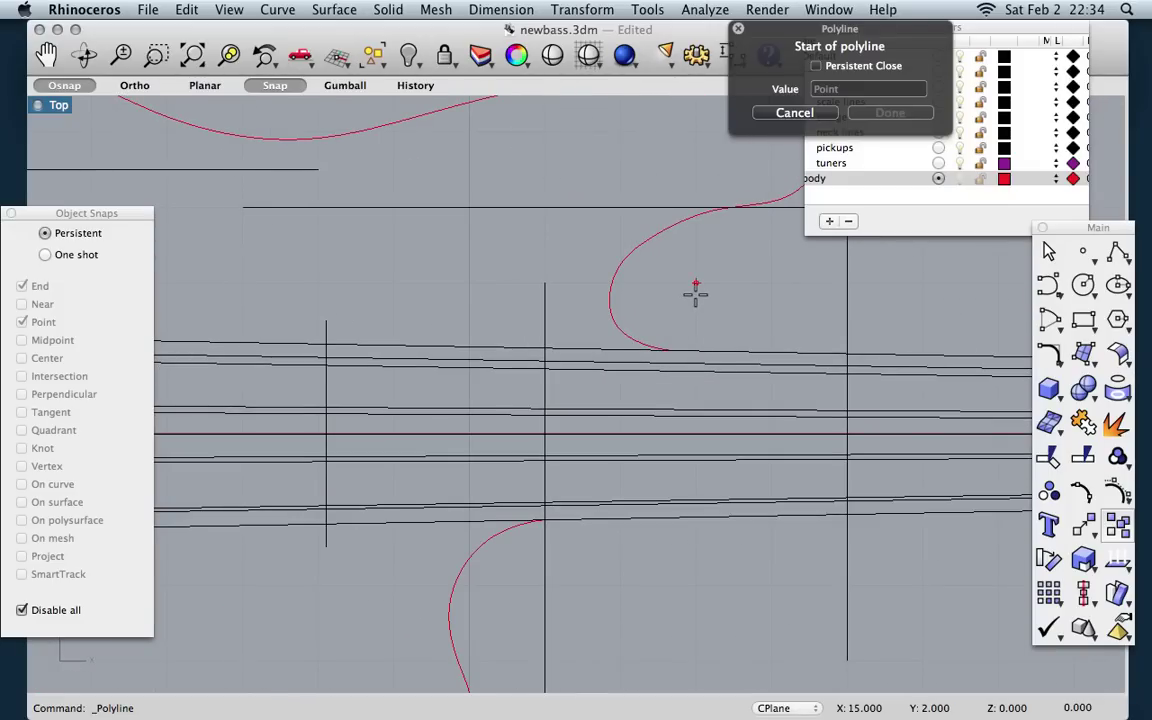
click(696, 288)
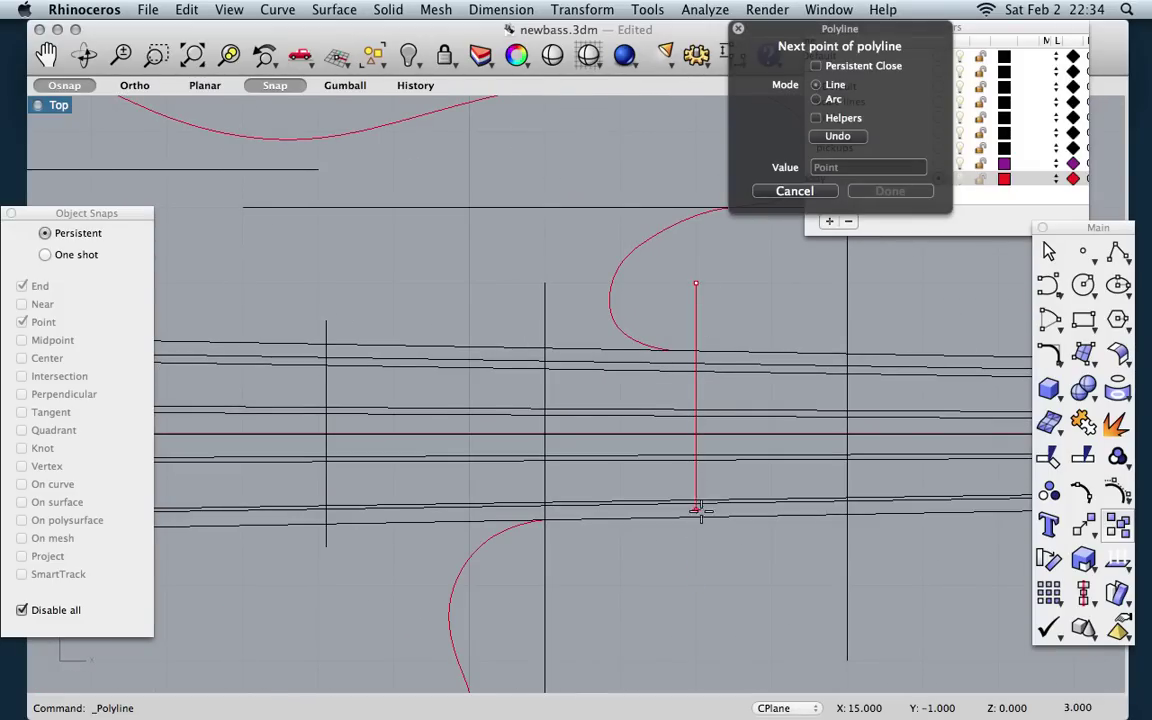
click(695, 584)
key(Return)
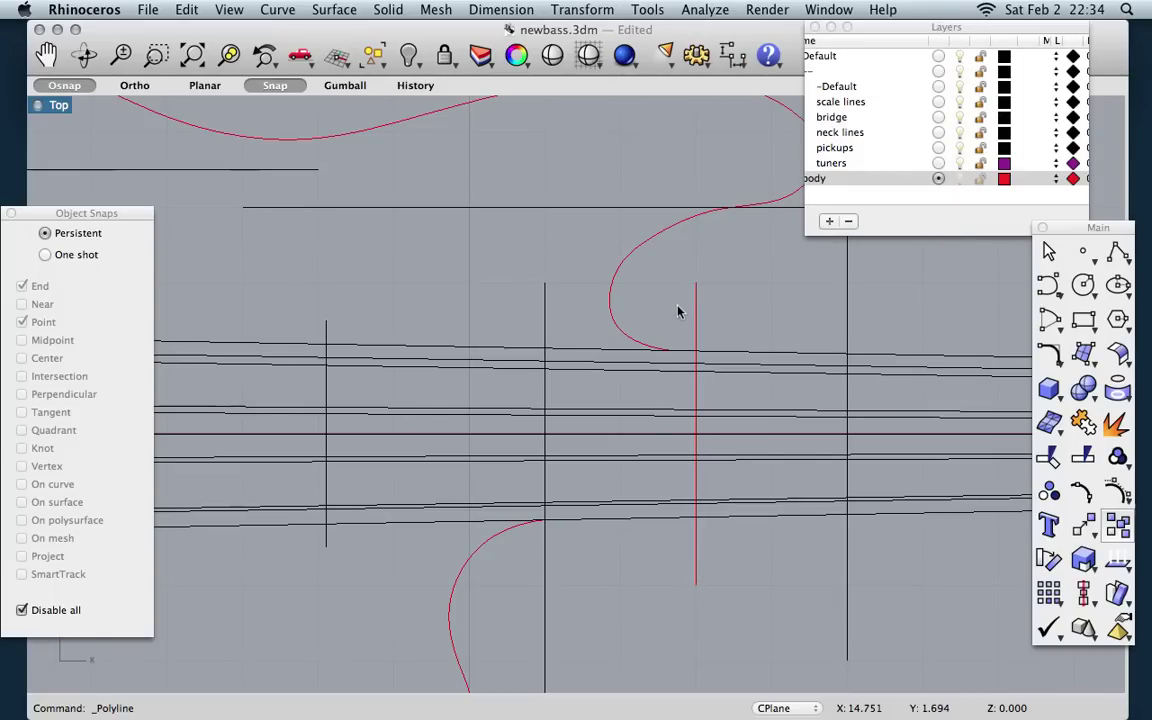
Step: Enable only End and Intersection object snaps and draw a line from the vertical line's crossing with the upper neck edge to the upper cutaway's end
scroll(679, 311, up, 3)
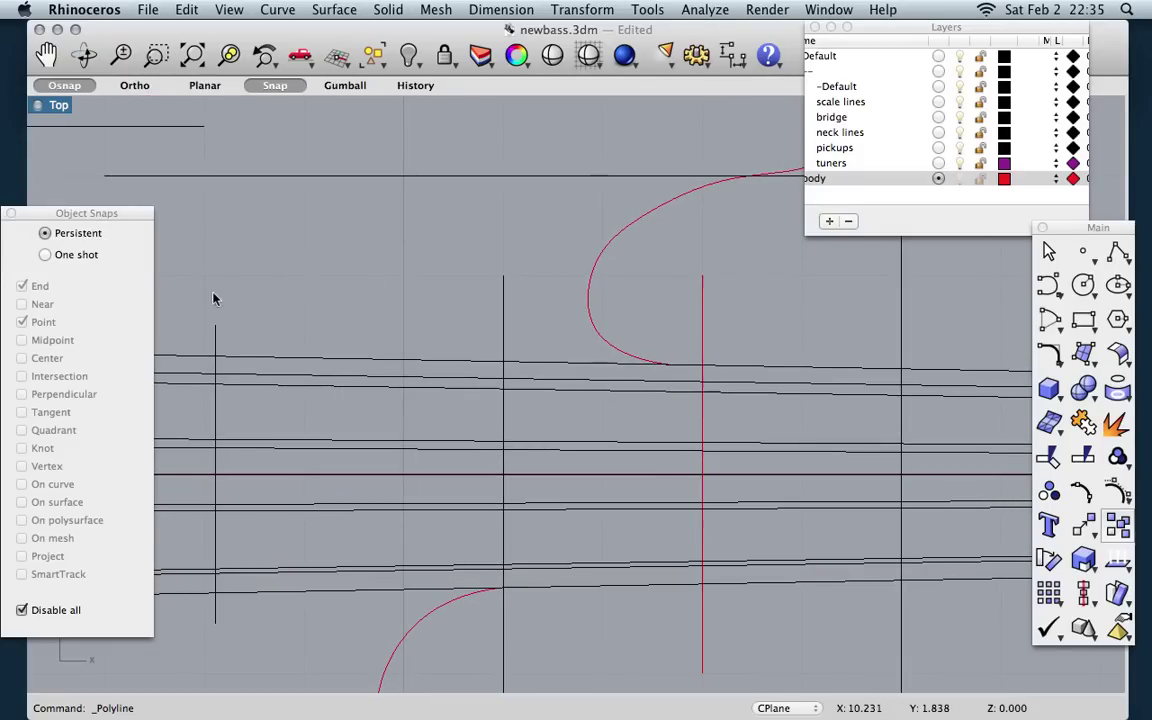
click(22, 611)
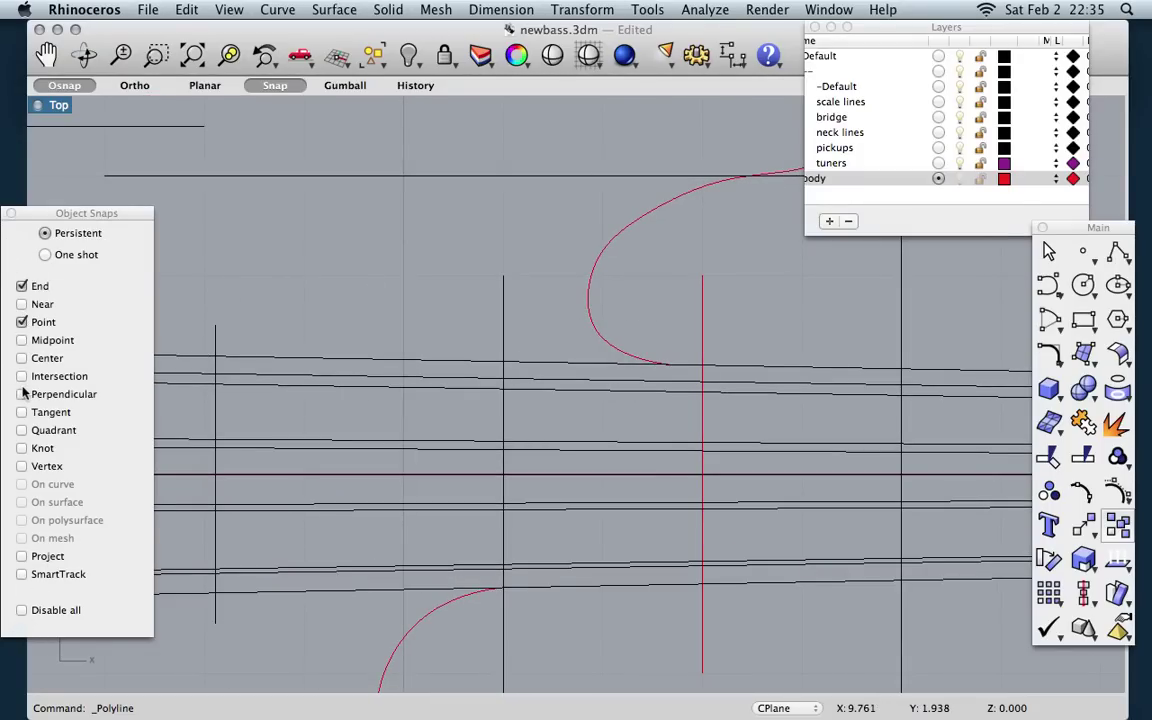
click(21, 322)
key(Return)
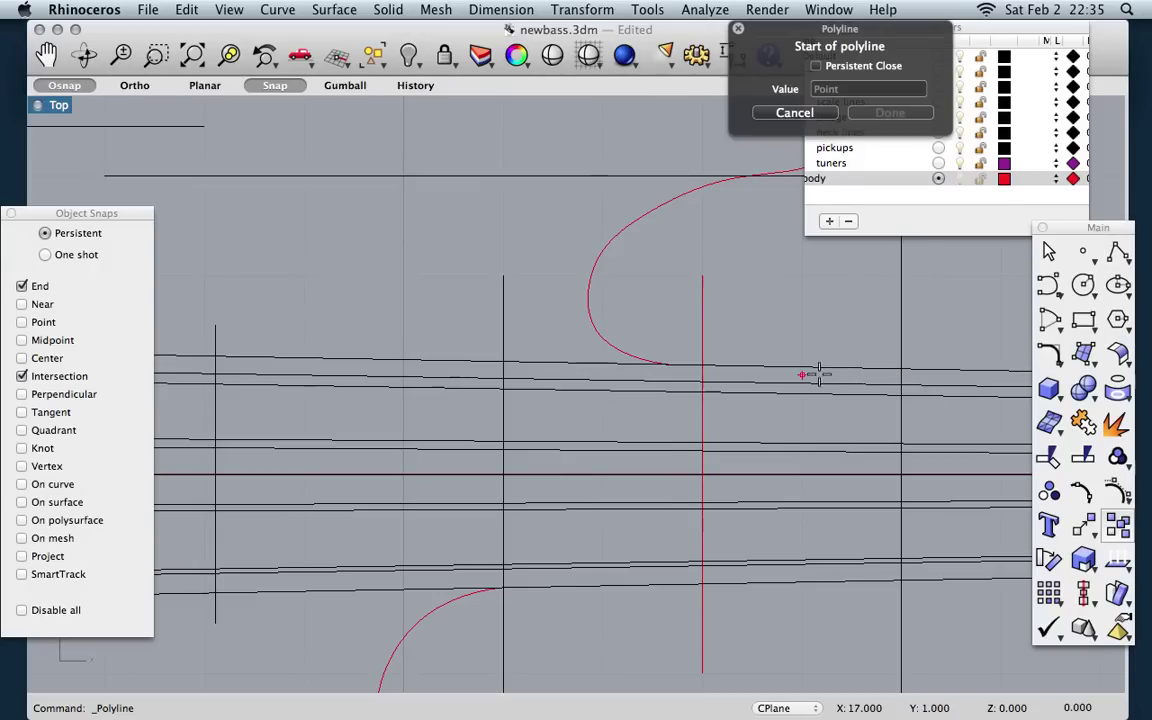
click(701, 366)
click(668, 364)
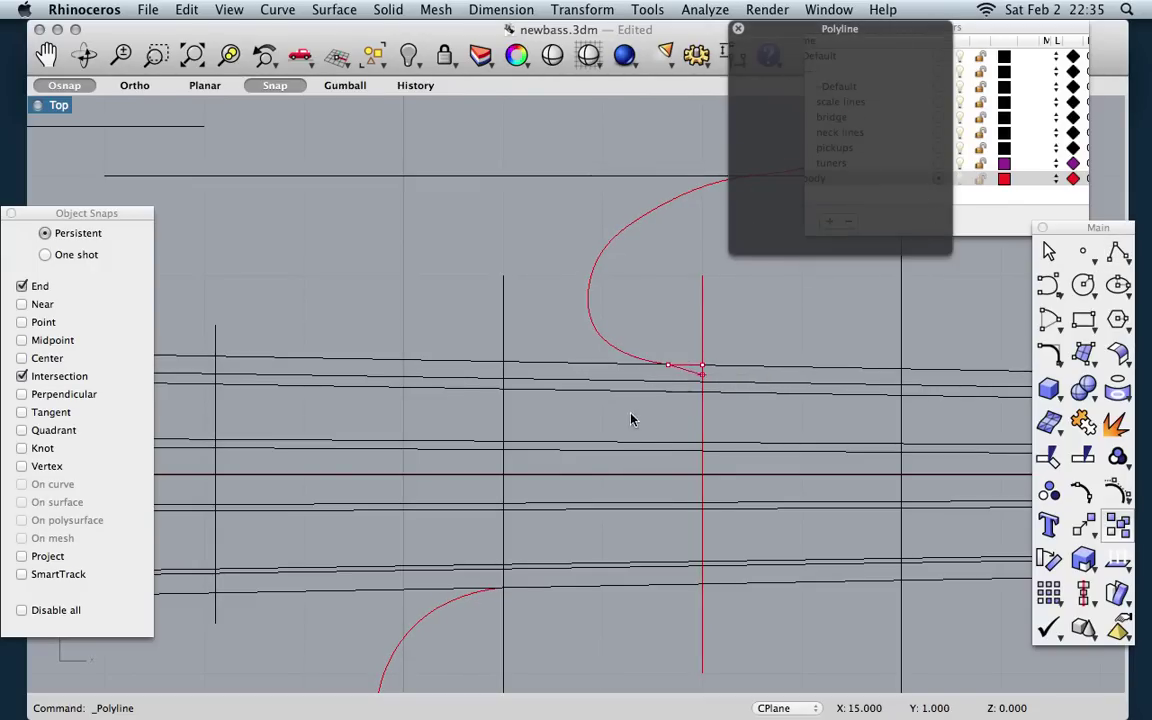
Step: Draw a line along the lower neck edge from its crossing with the vertical line to the lower cutaway's end
scroll(643, 406, down, 3)
scroll(650, 491, up, 3)
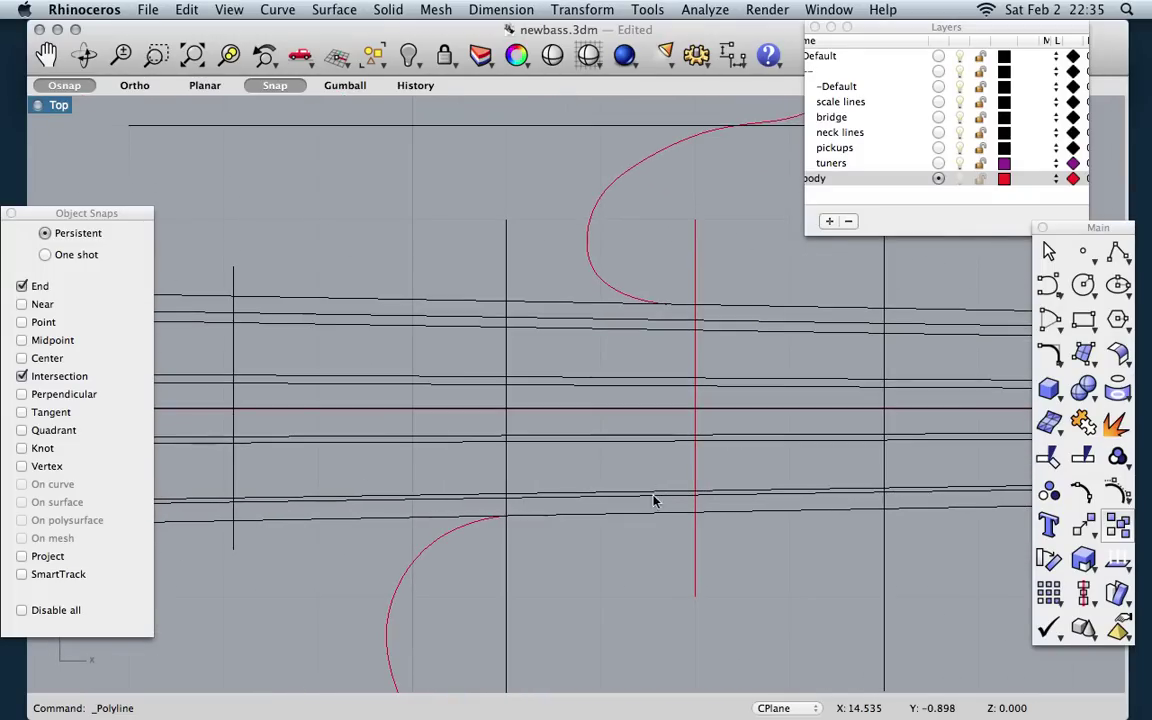
click(695, 514)
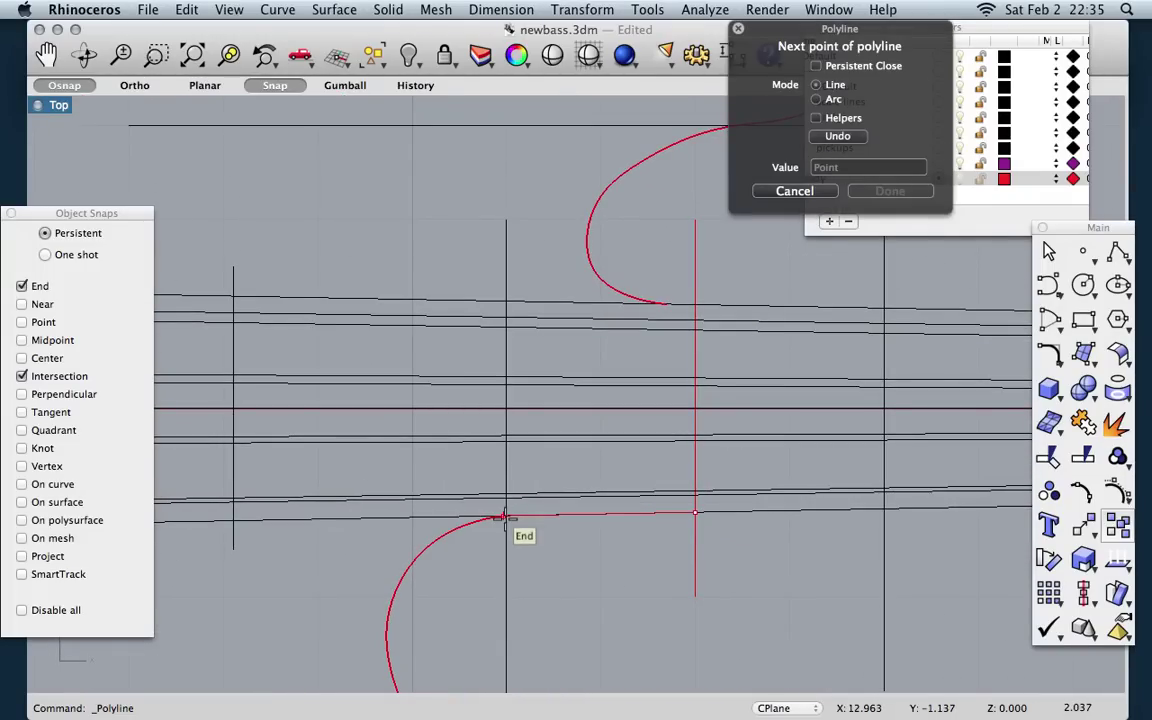
click(505, 518)
key(Return)
scroll(549, 419, left, 3)
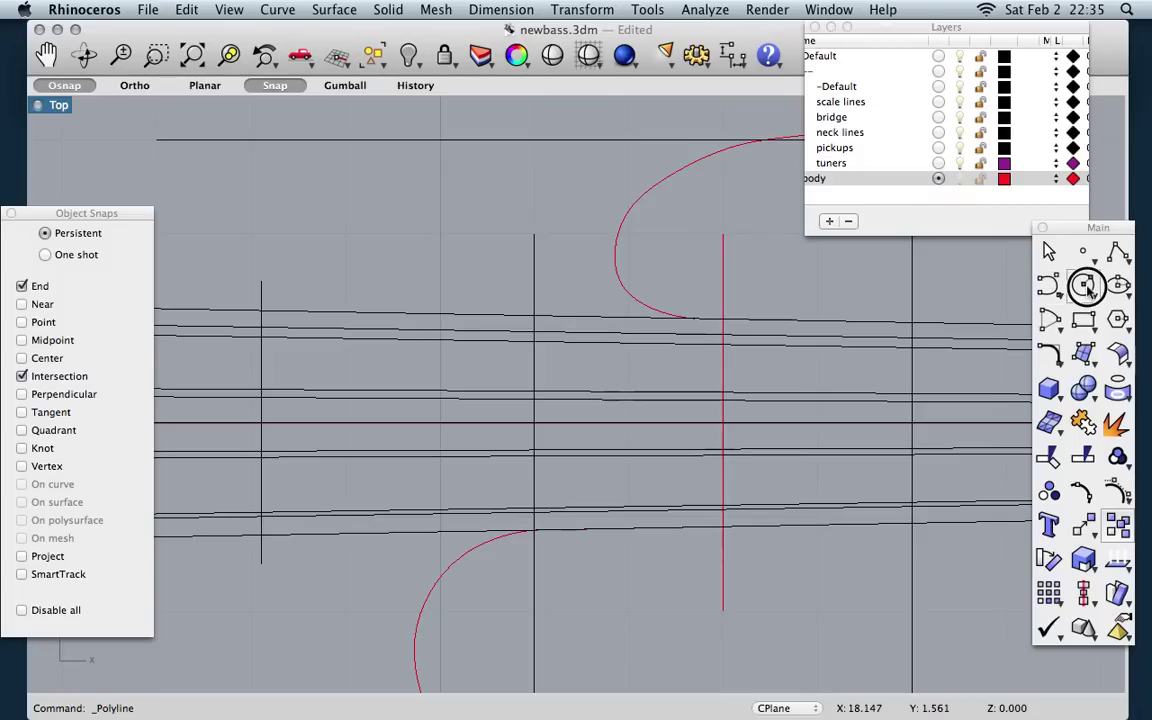
Step: Try to draw a tangent circle of radius 0.25 between the upper cutaway curve and the vertical line
drag(1086, 287, 1027, 369)
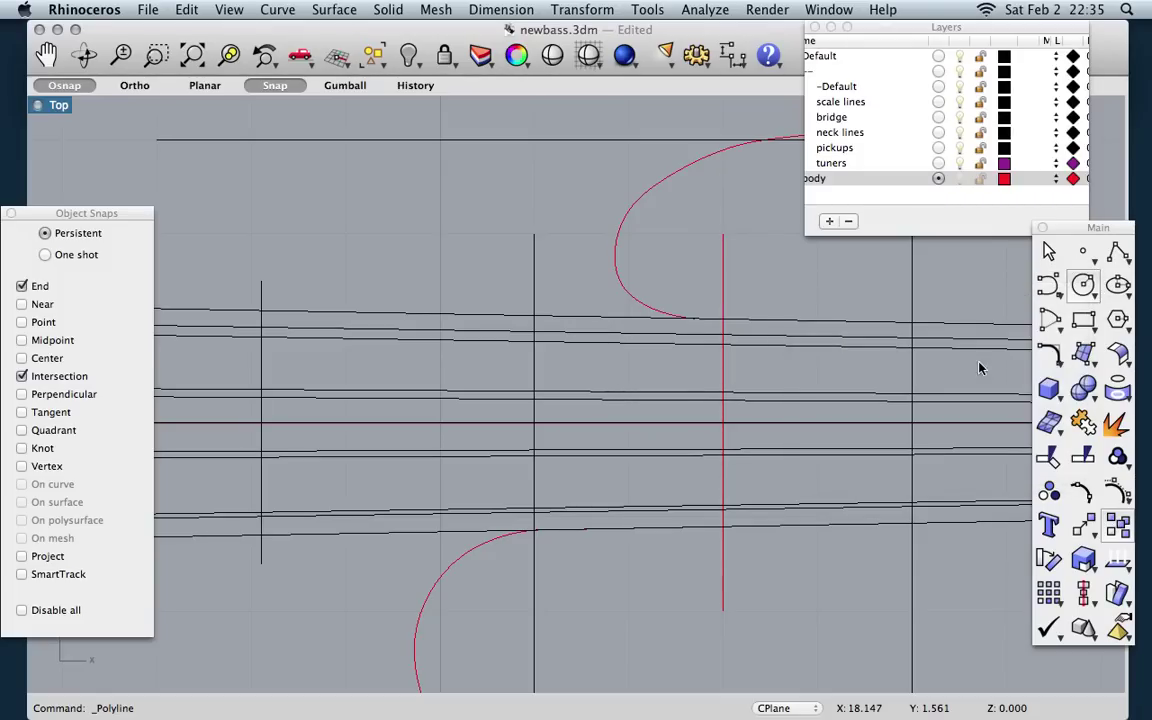
click(652, 308)
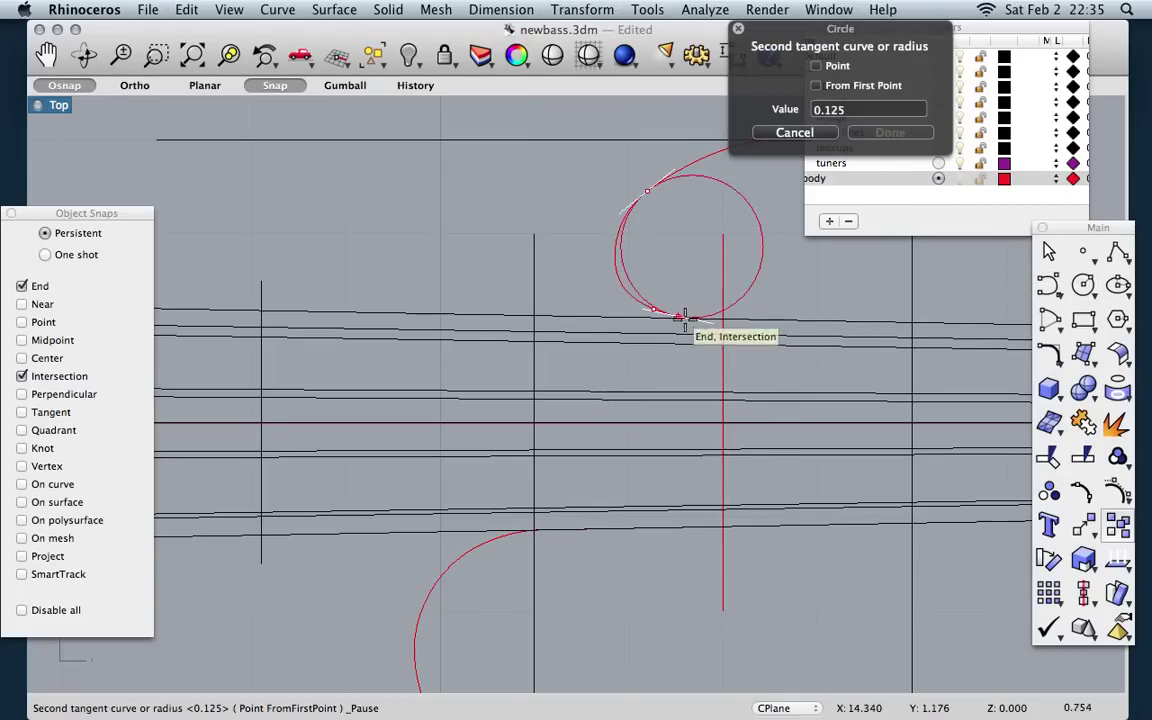
click(722, 358)
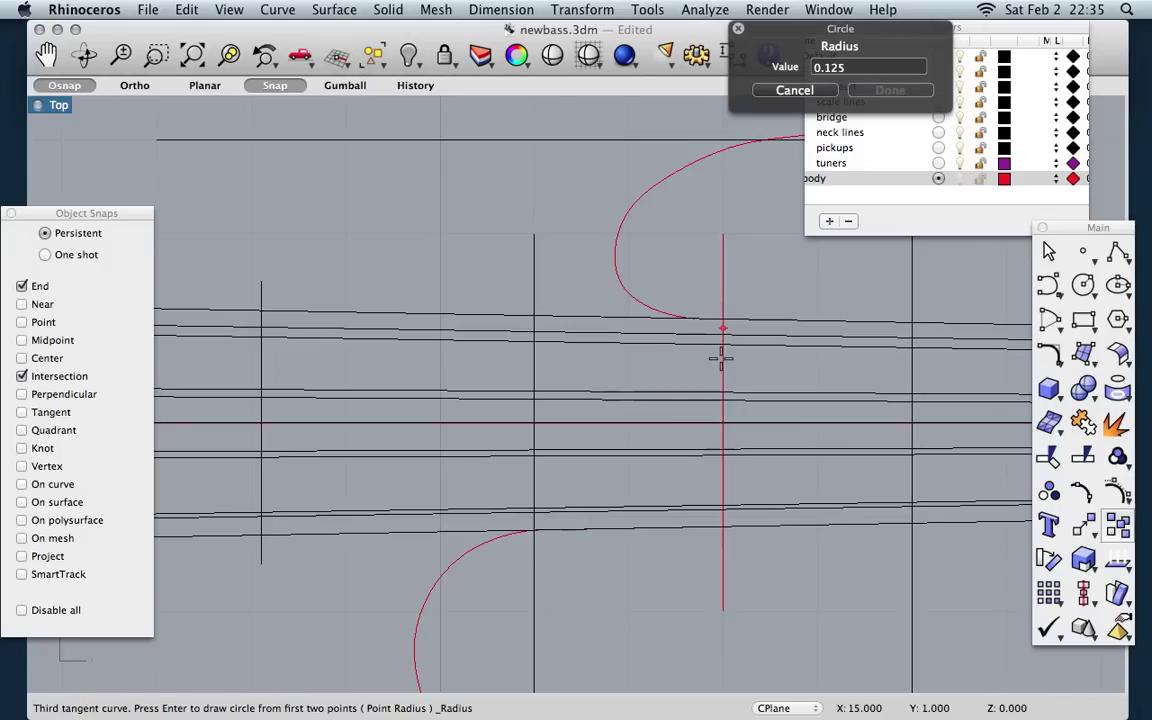
text(.)
key(Return)
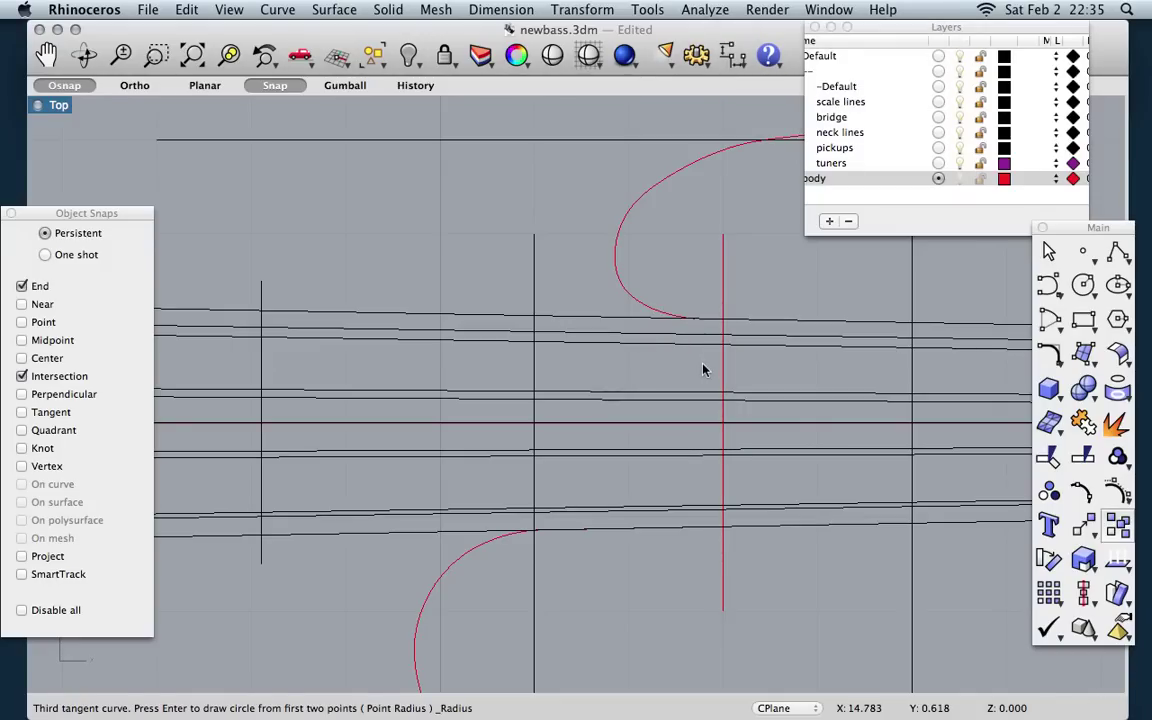
scroll(703, 370, up, 5)
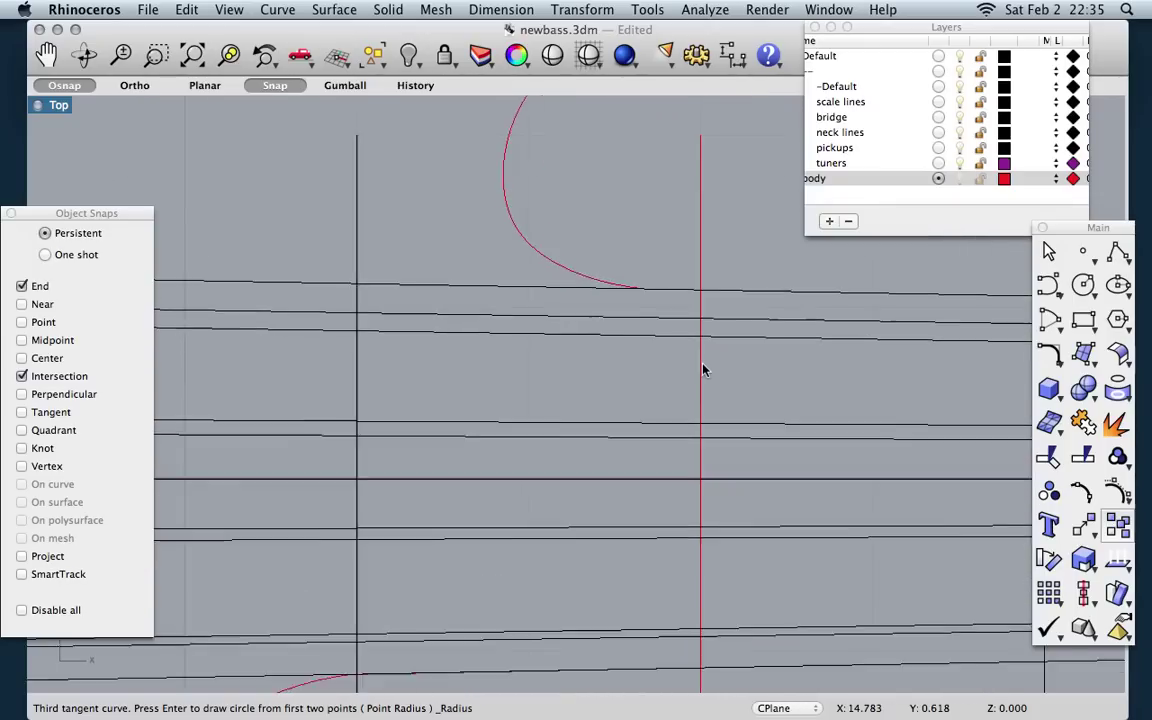
scroll(703, 370, down, 3)
Step: Draw a circle of radius 0.25 tangent to the short upper neck-edge line and the vertical line, inside their corner
key(Return)
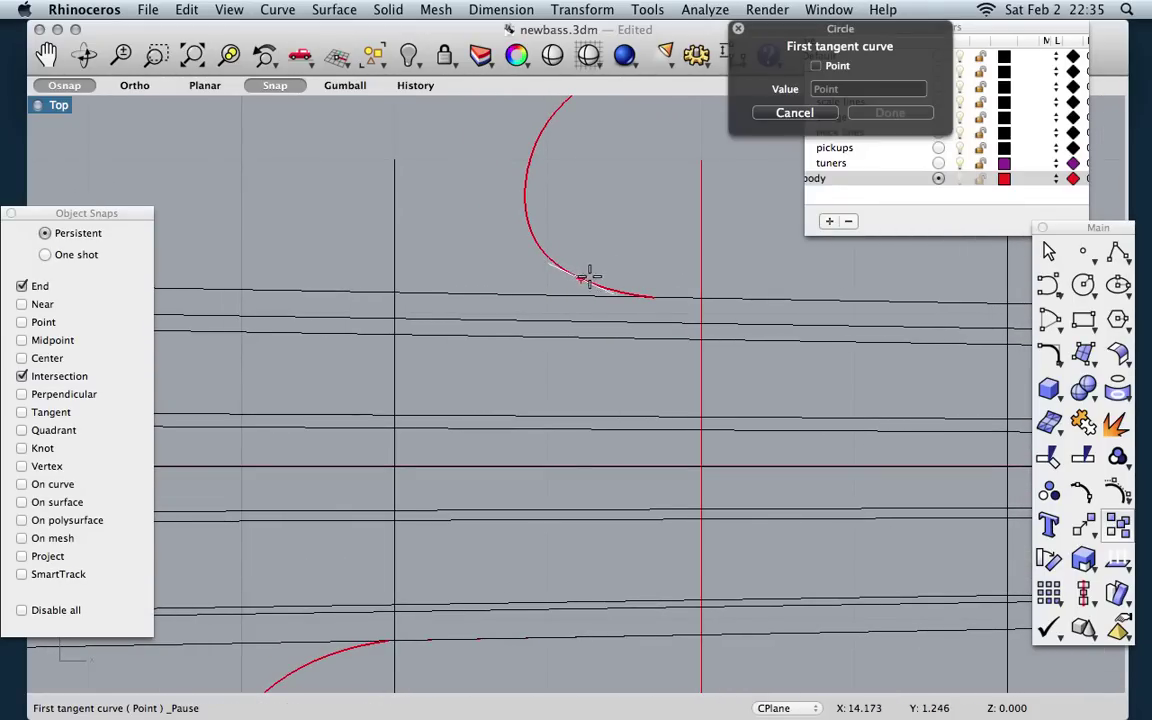
scroll(668, 293, up, 3)
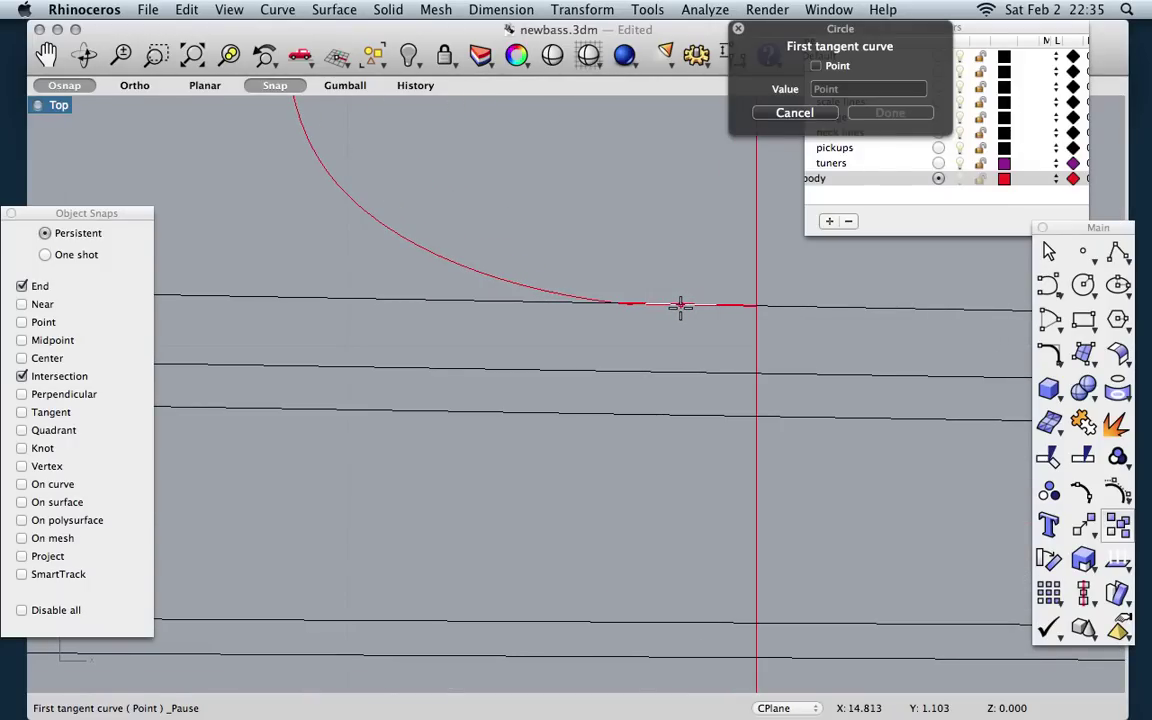
click(680, 306)
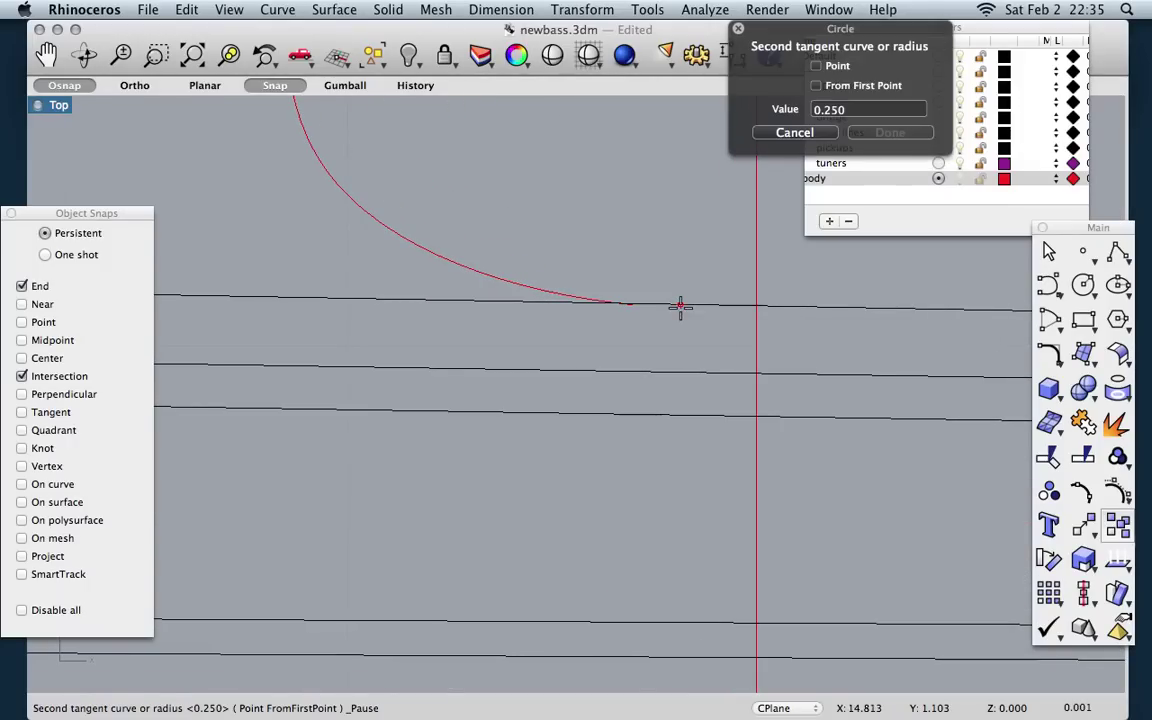
click(755, 404)
scroll(609, 270, down, 8)
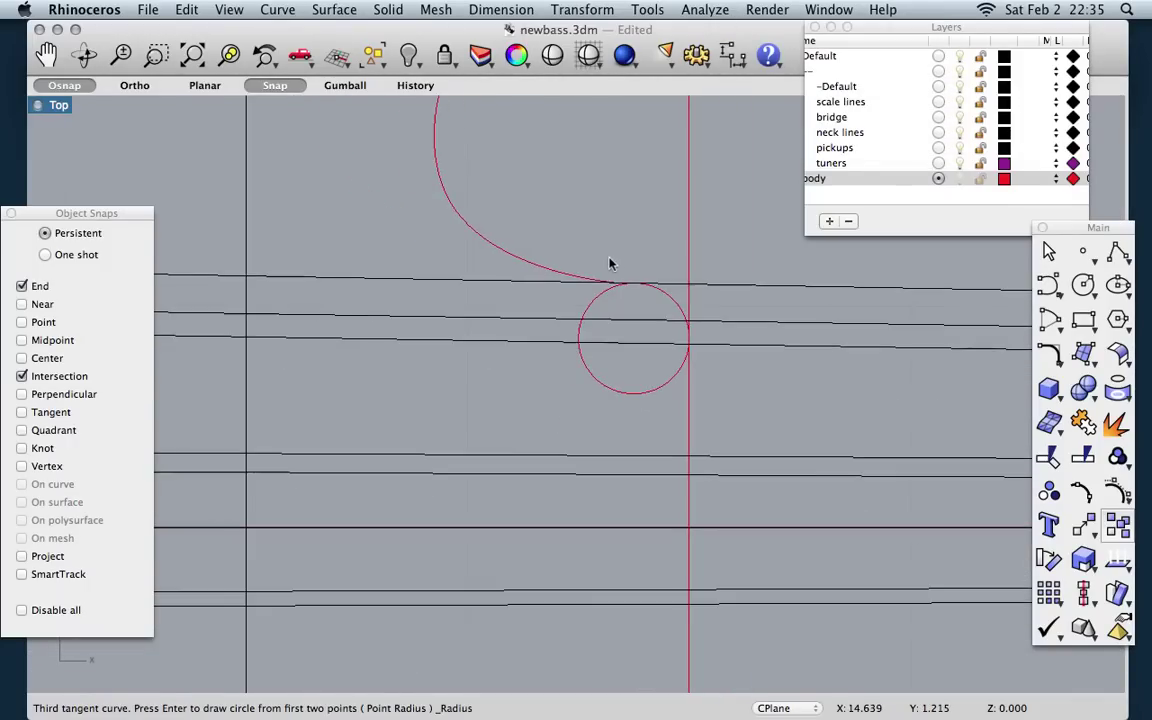
scroll(578, 441, down, 1)
Step: Draw a matching 0.25 radius circle tangent to the lower neck-edge line and the vertical line, inside their corner
scroll(625, 521, up, 8)
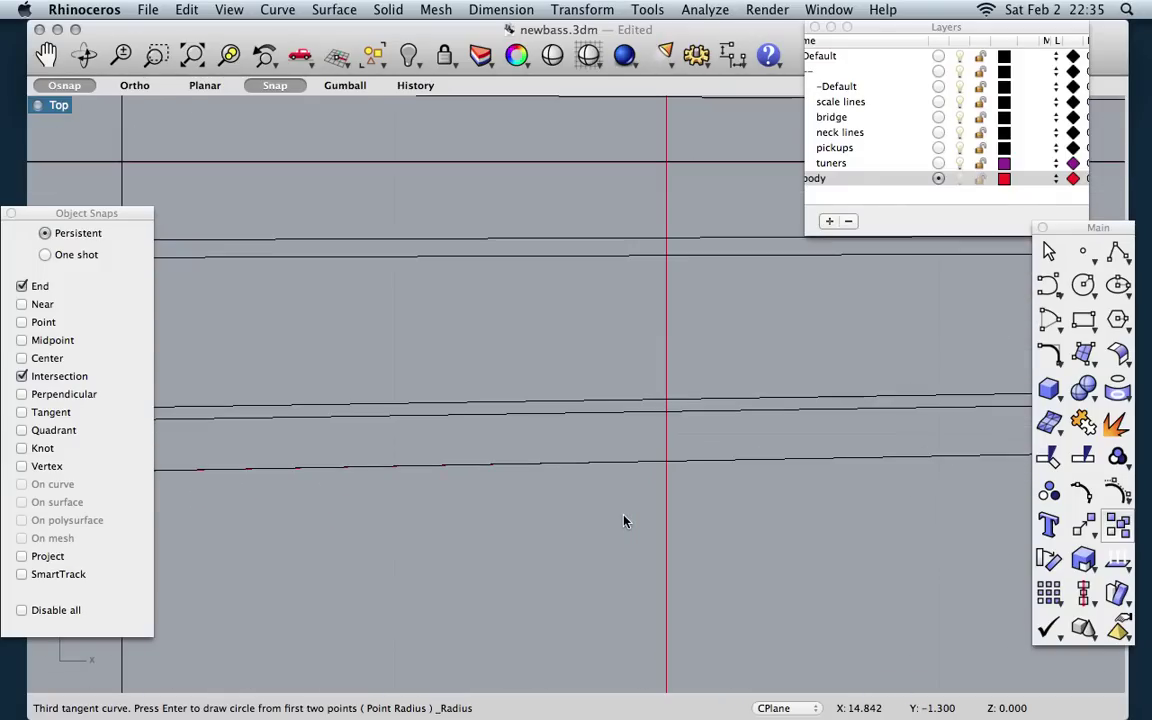
key(Return)
click(618, 458)
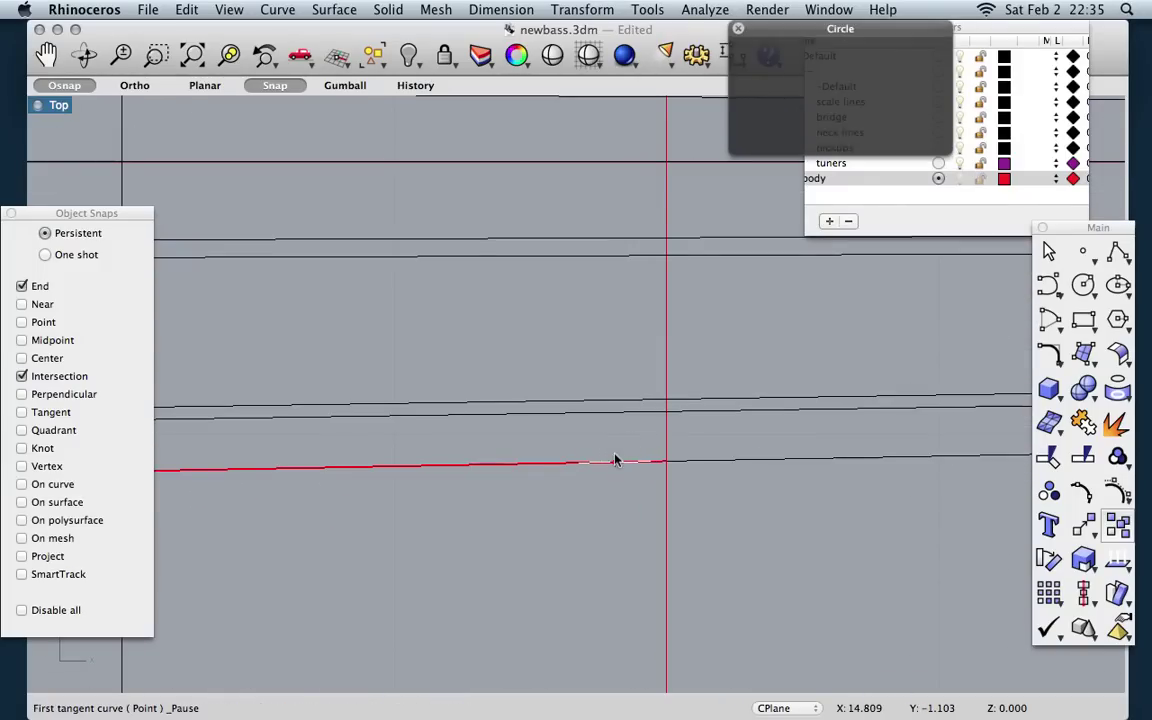
click(664, 425)
scroll(648, 415, down, 8)
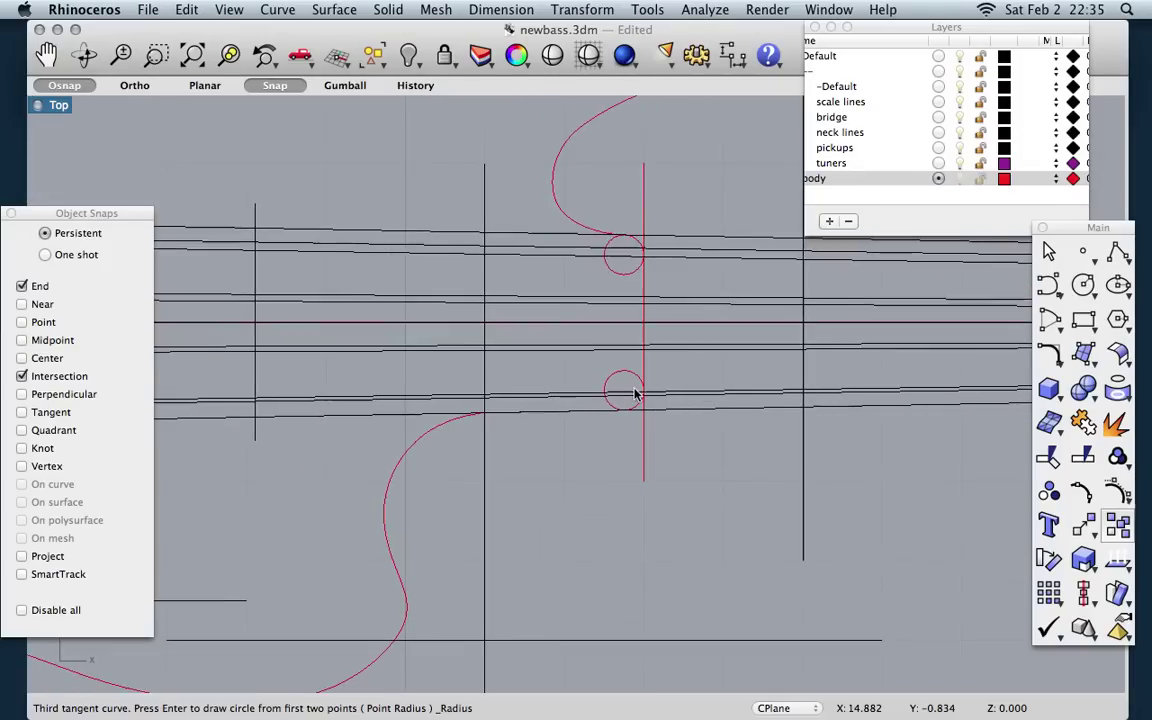
Step: Start a Trim with the vertical line, both circles, the red body outline and the red lower neck-edge line as cutting objects
scroll(633, 393, up, 1)
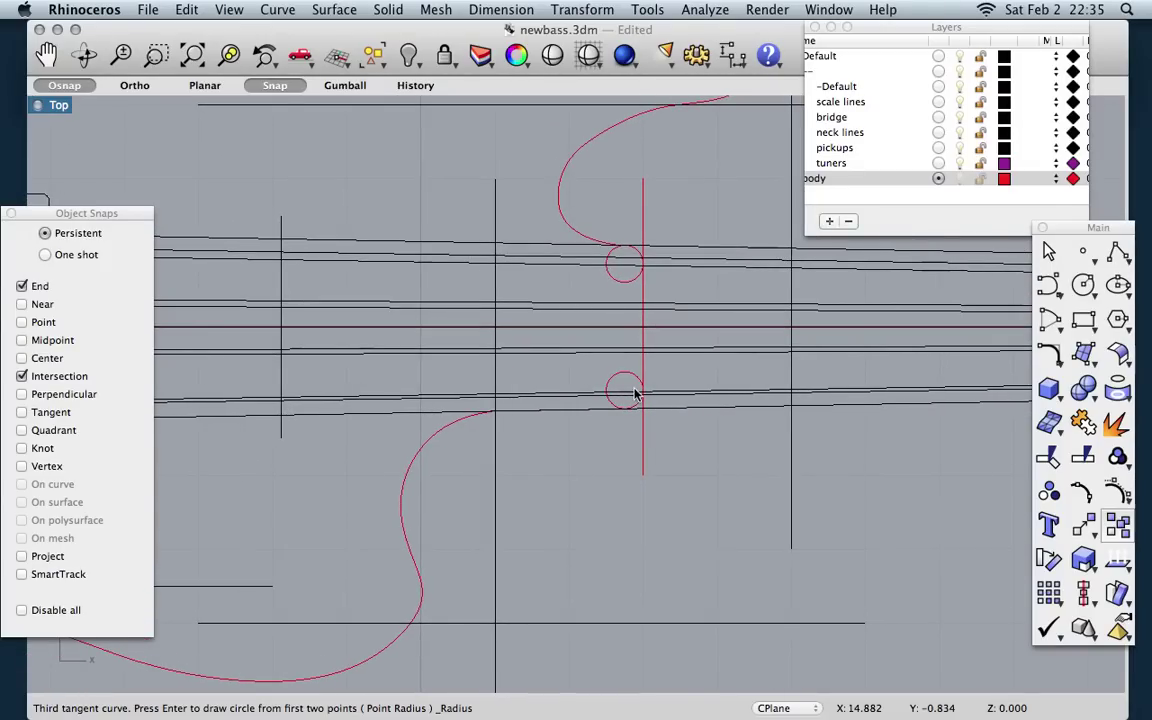
scroll(635, 393, up, 3)
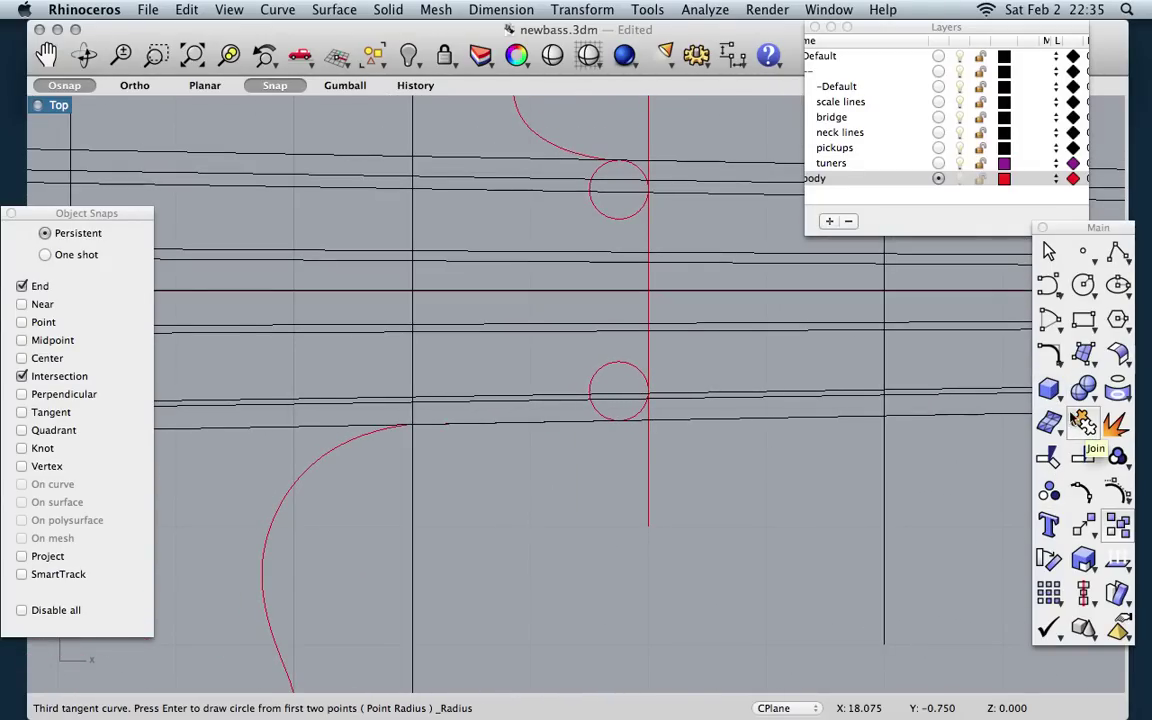
click(1050, 460)
click(649, 460)
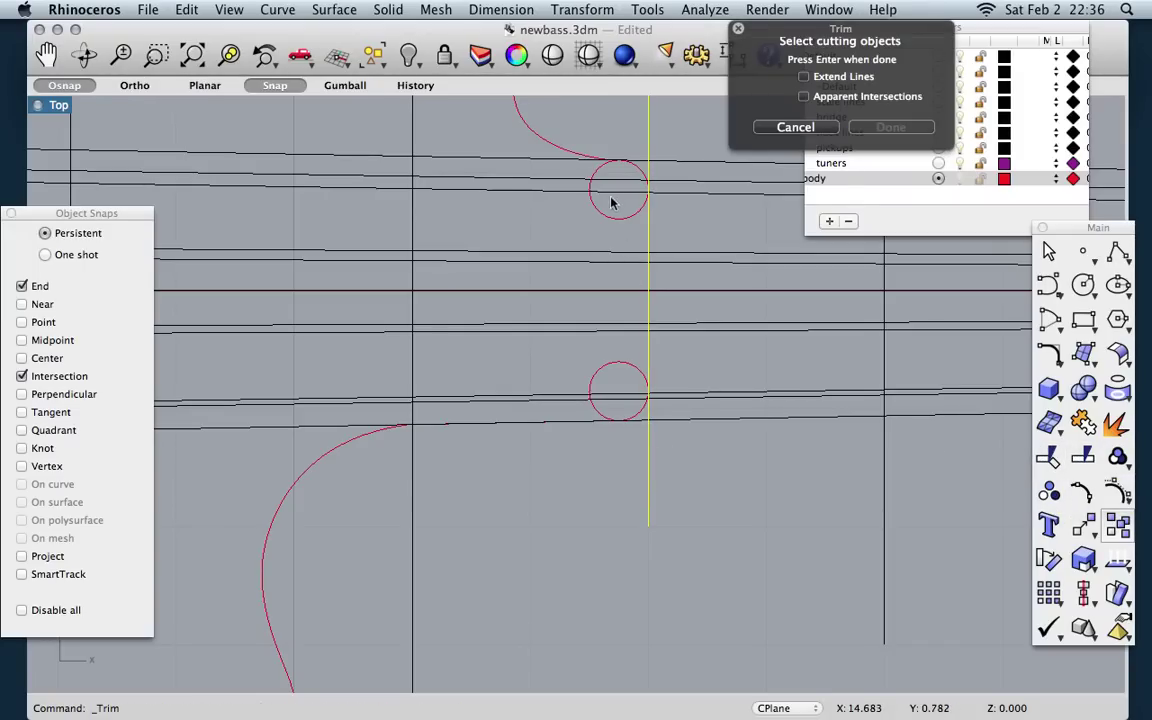
click(600, 216)
scroll(605, 163, up, 5)
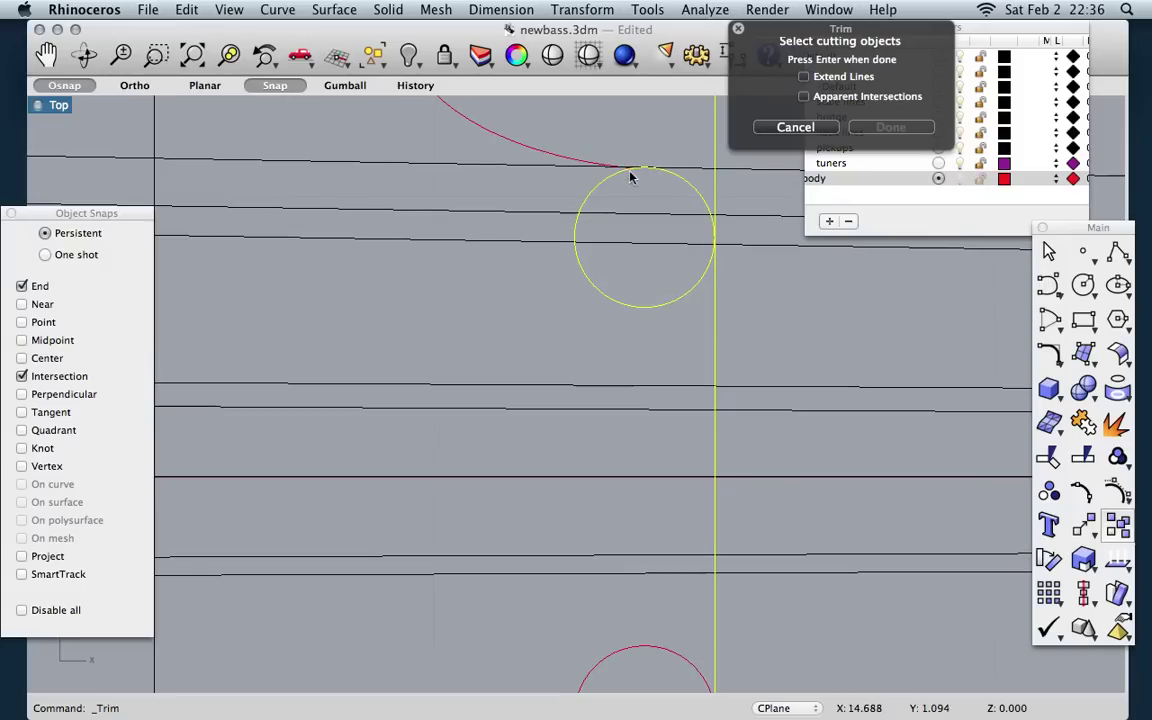
click(620, 170)
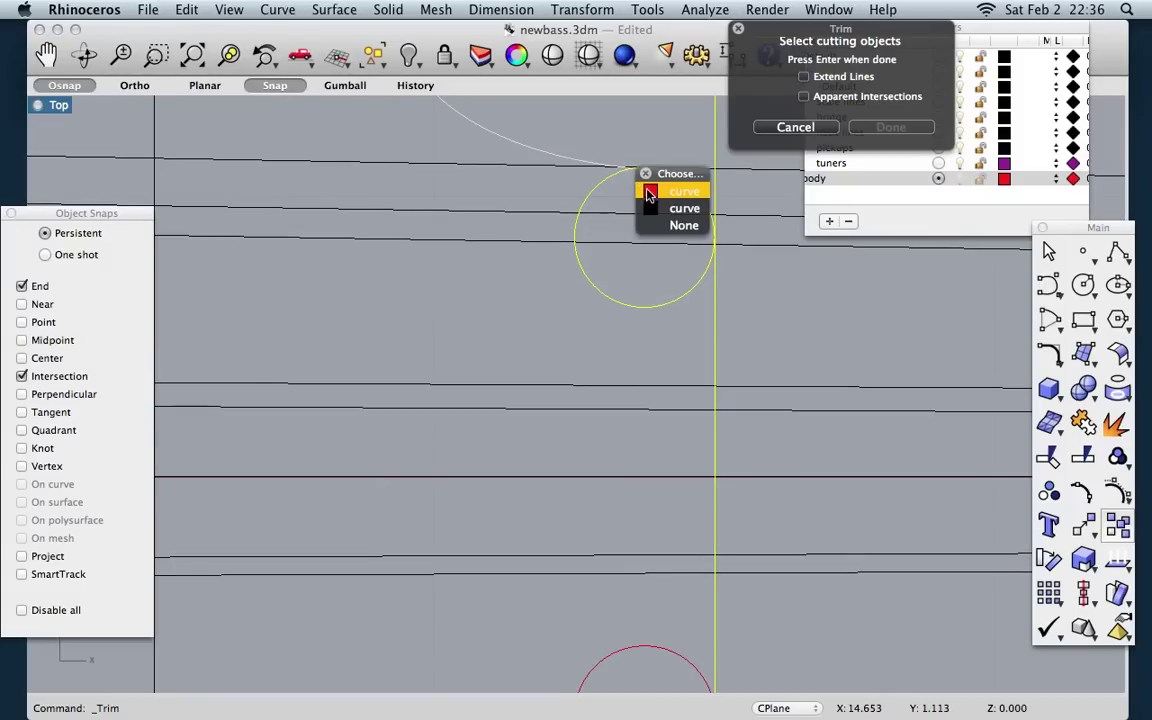
click(649, 195)
scroll(627, 200, down, 8)
scroll(598, 405, up, 4)
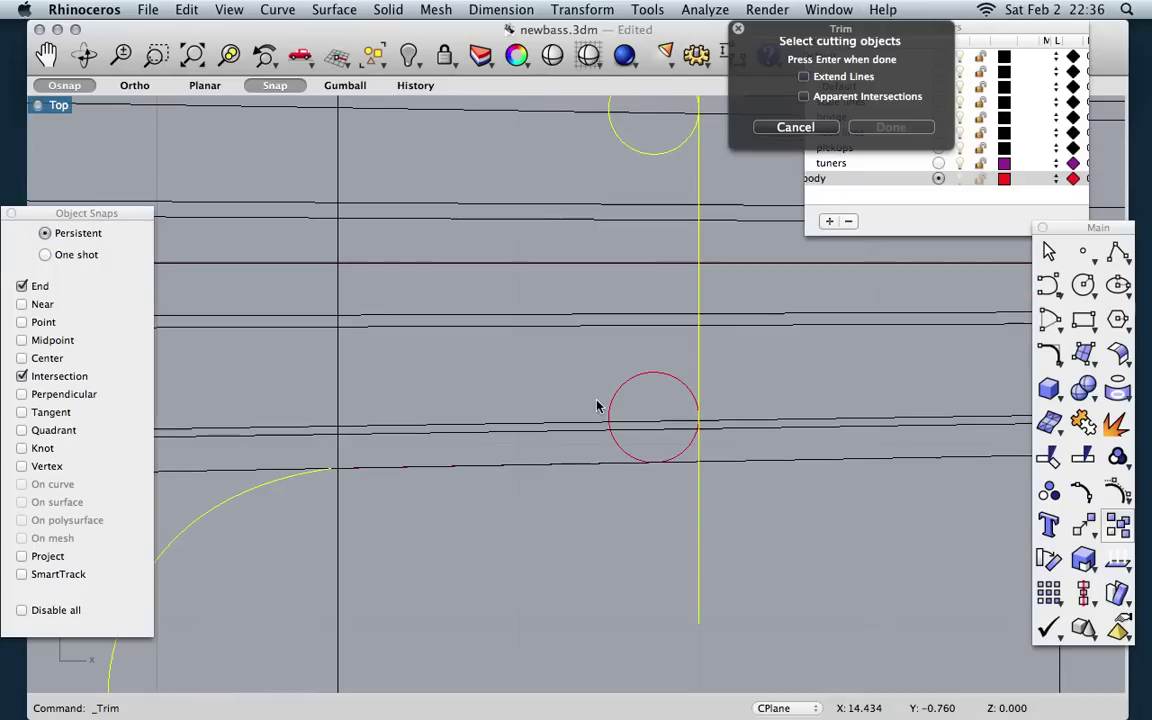
click(612, 399)
click(549, 468)
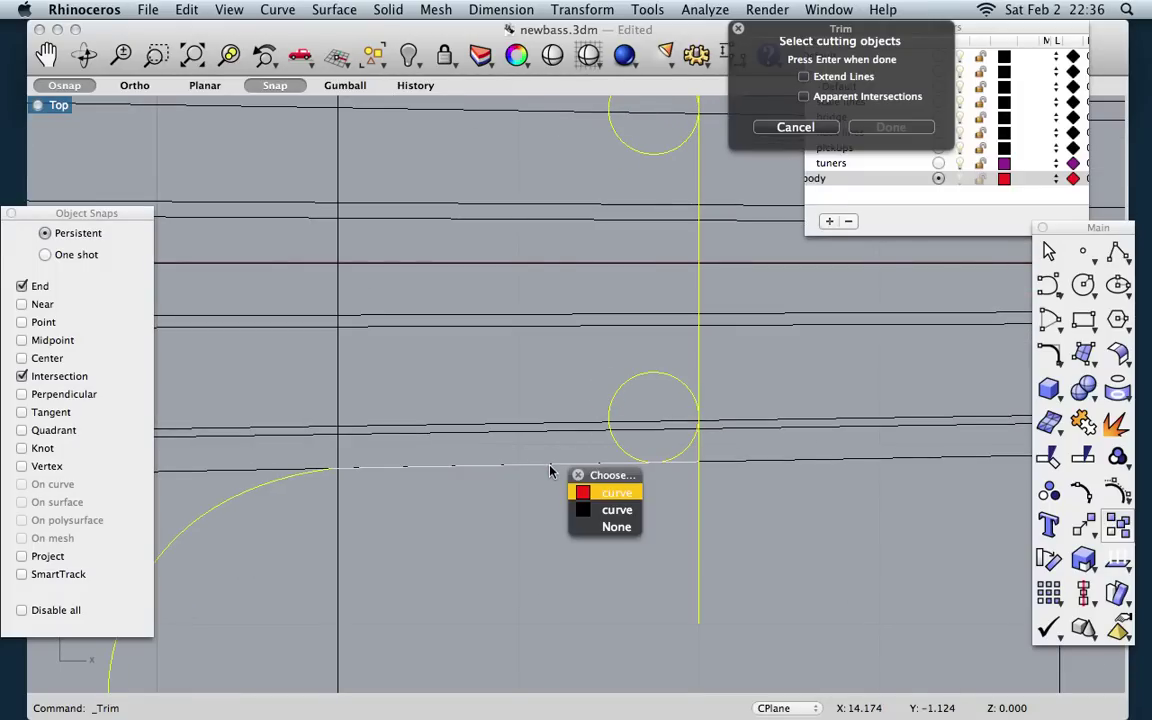
click(584, 493)
key(Return)
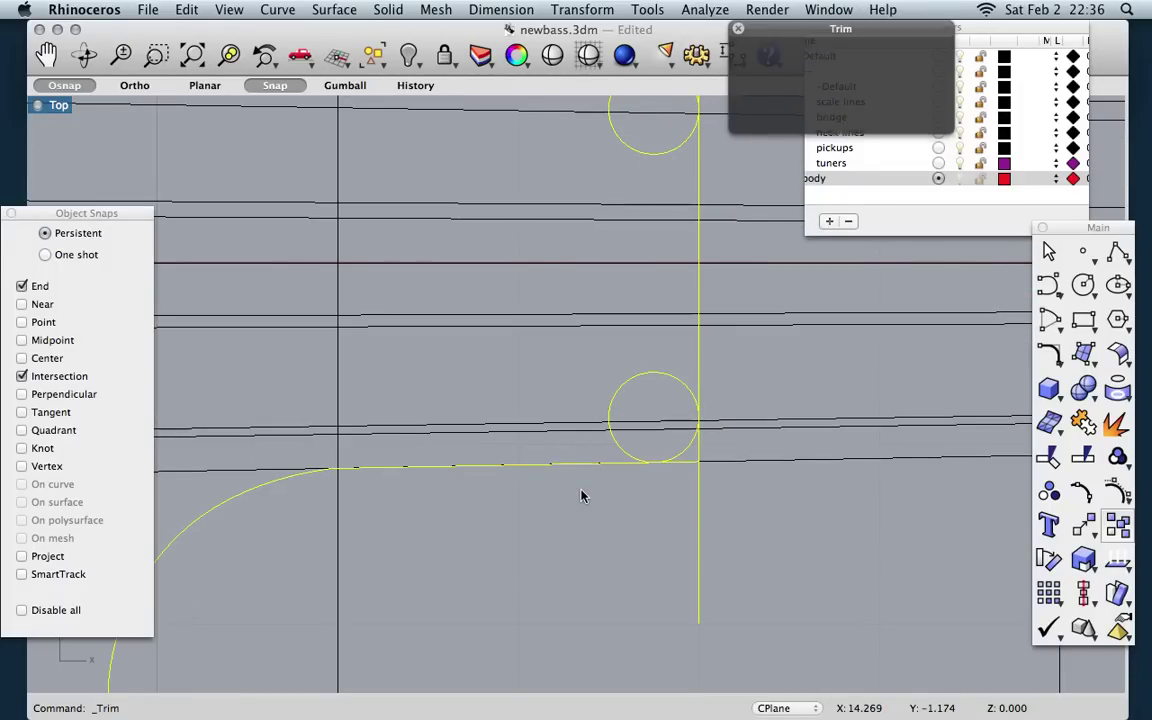
Step: Trim away the vertical line's lower overhang, the neck-edge stub and the excess of the lower circle, leaving a rounded lower corner
click(696, 497)
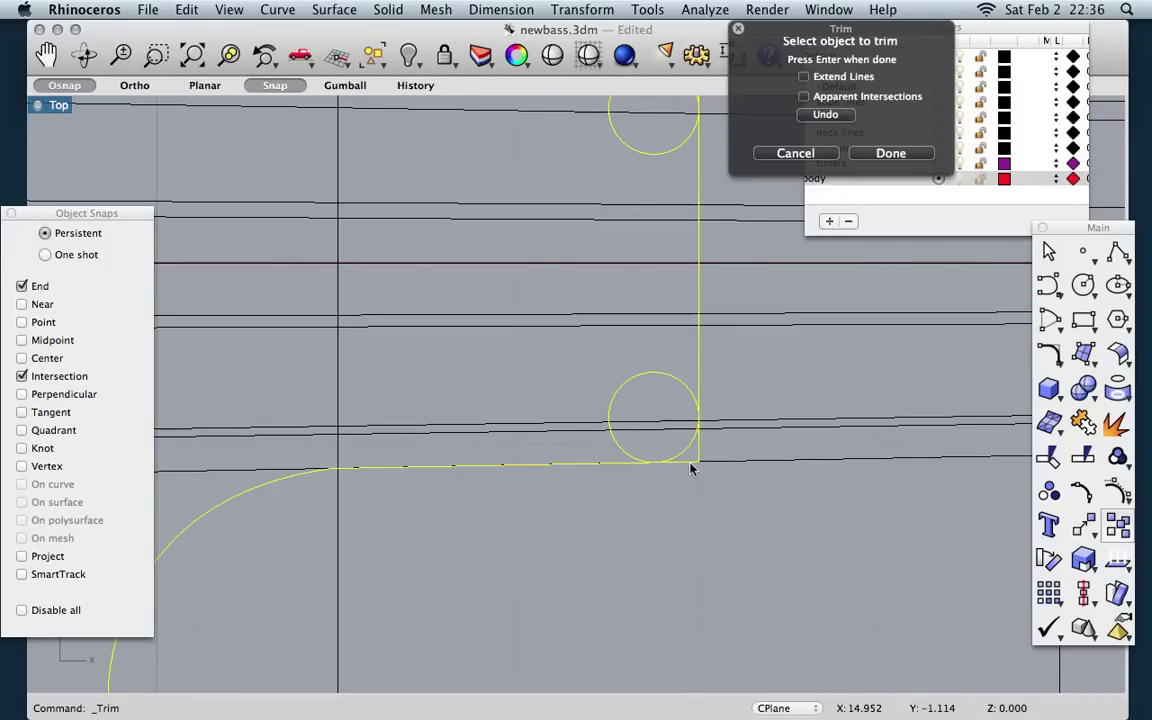
click(690, 468)
click(728, 506)
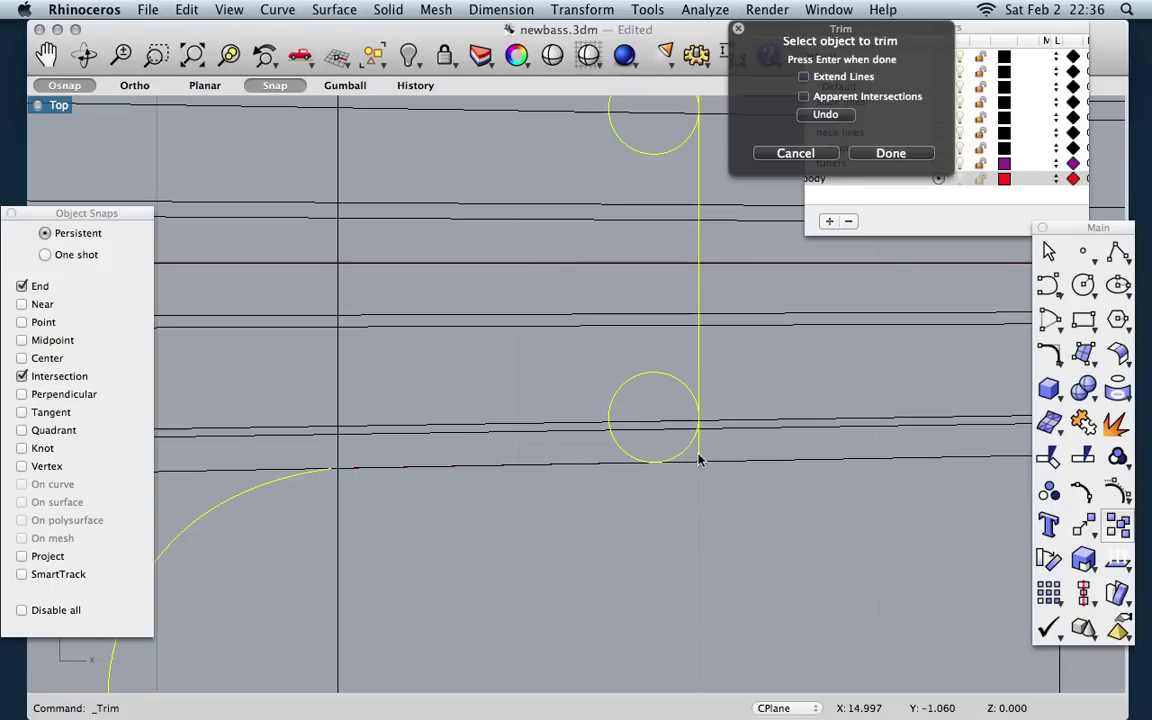
scroll(576, 450, up, 4)
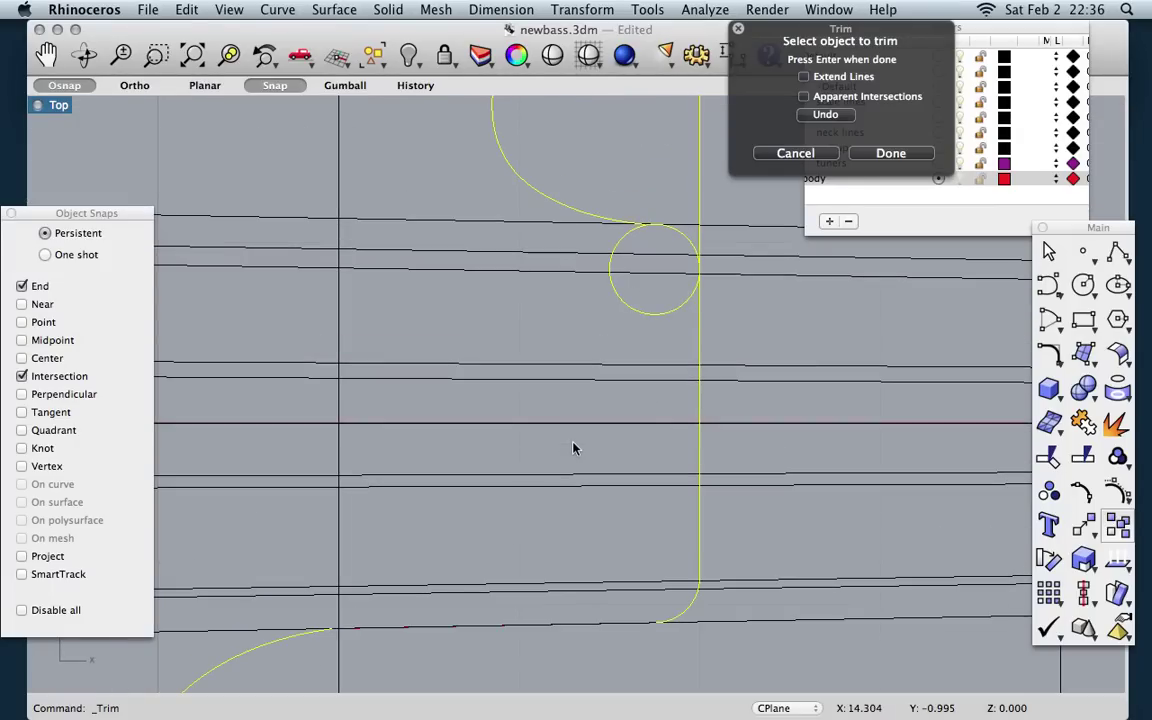
Step: Trim off the vertical line above the upper circle, and undo the cut that removes the circle itself
click(641, 311)
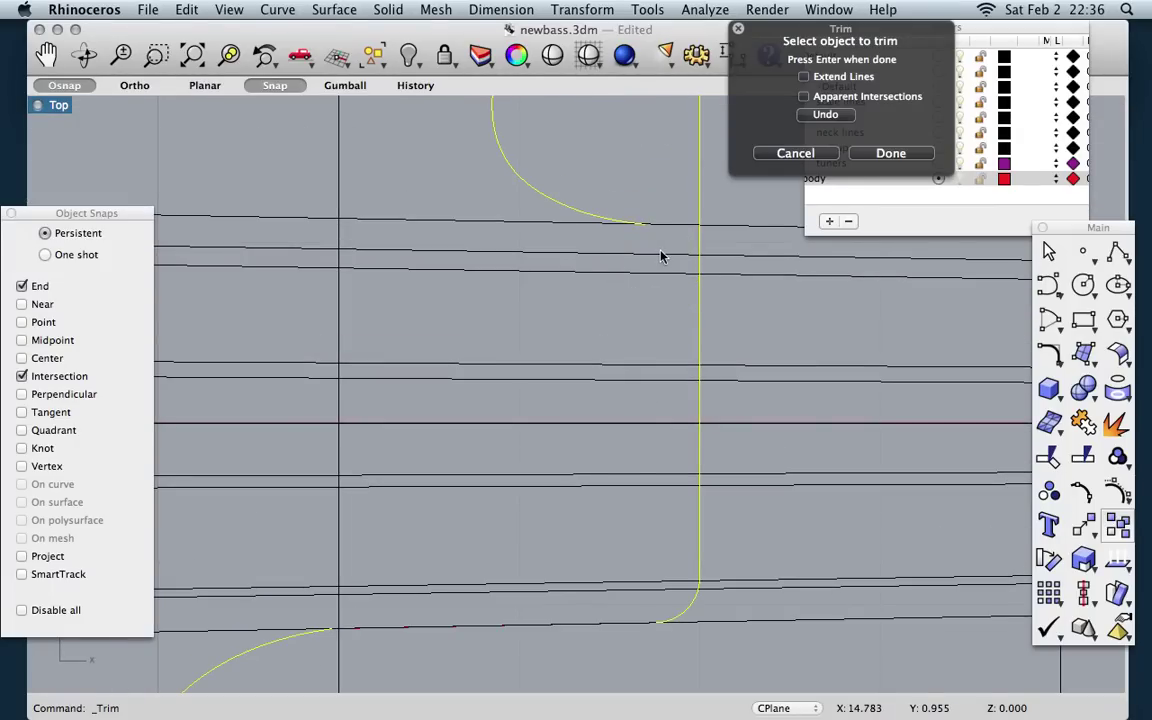
key(super+z)
scroll(660, 256, up, 3)
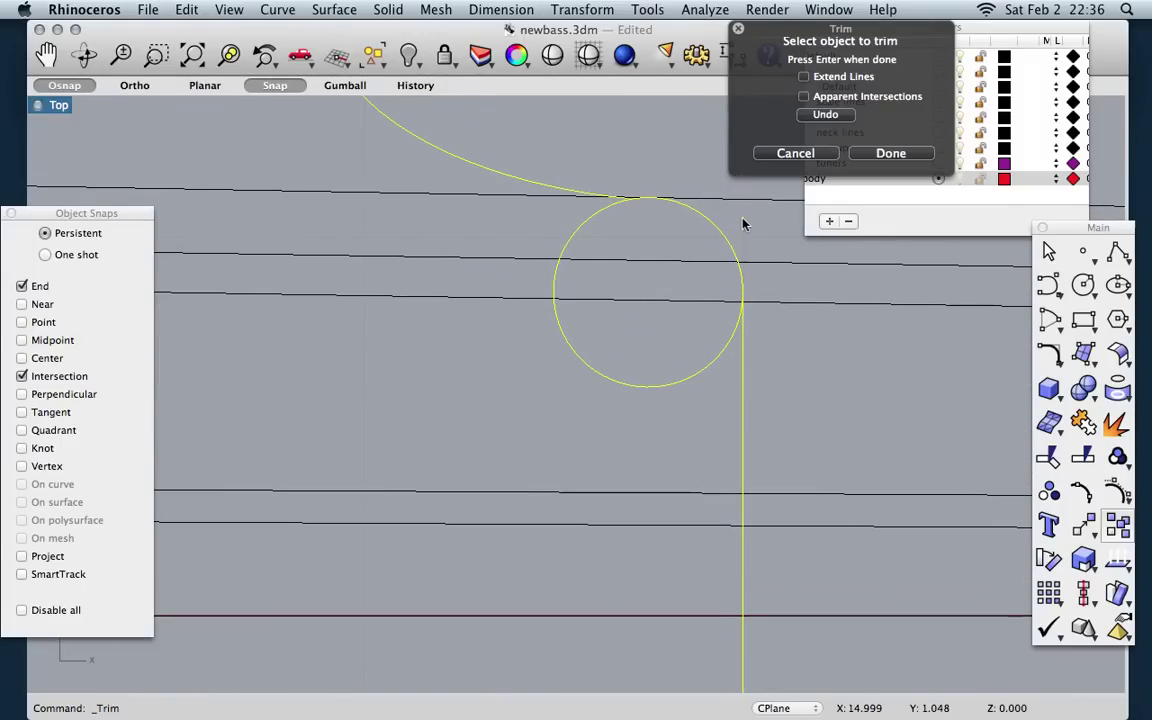
key(Escape)
Step: Trim the upper corner to a rounded arc and cut the cutaway curve's leftover end, using the short neck-edge line, vertical line and circle as cutters
scroll(645, 198, up, 5)
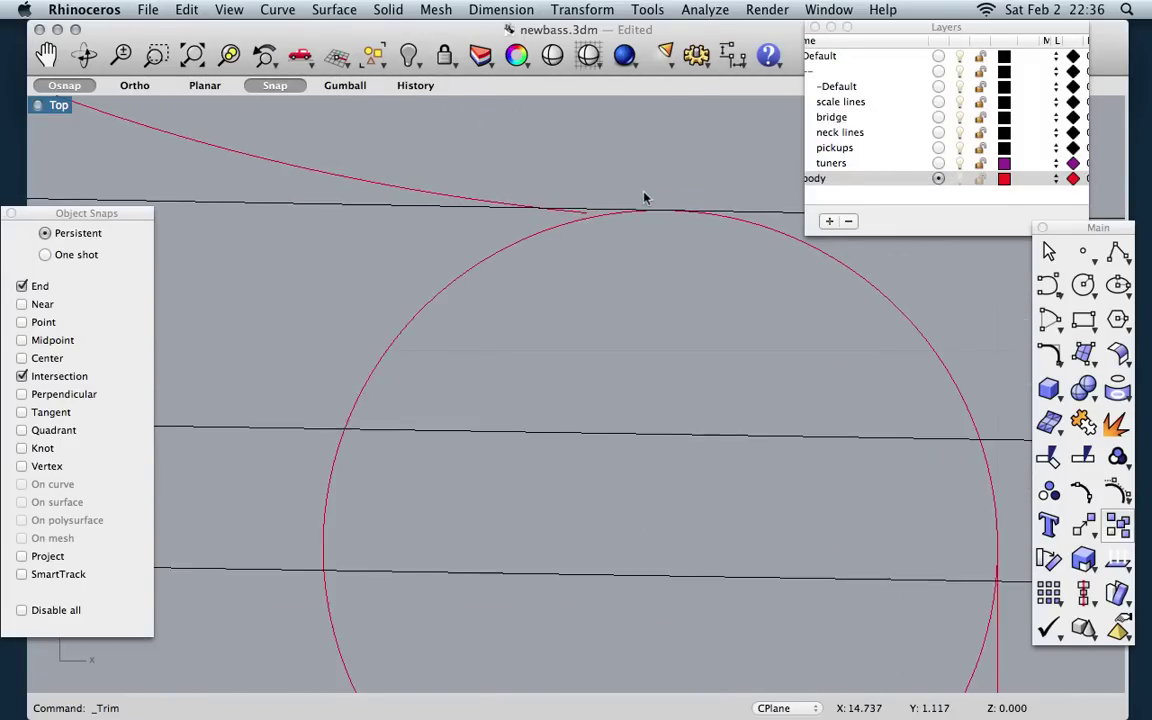
key(Return)
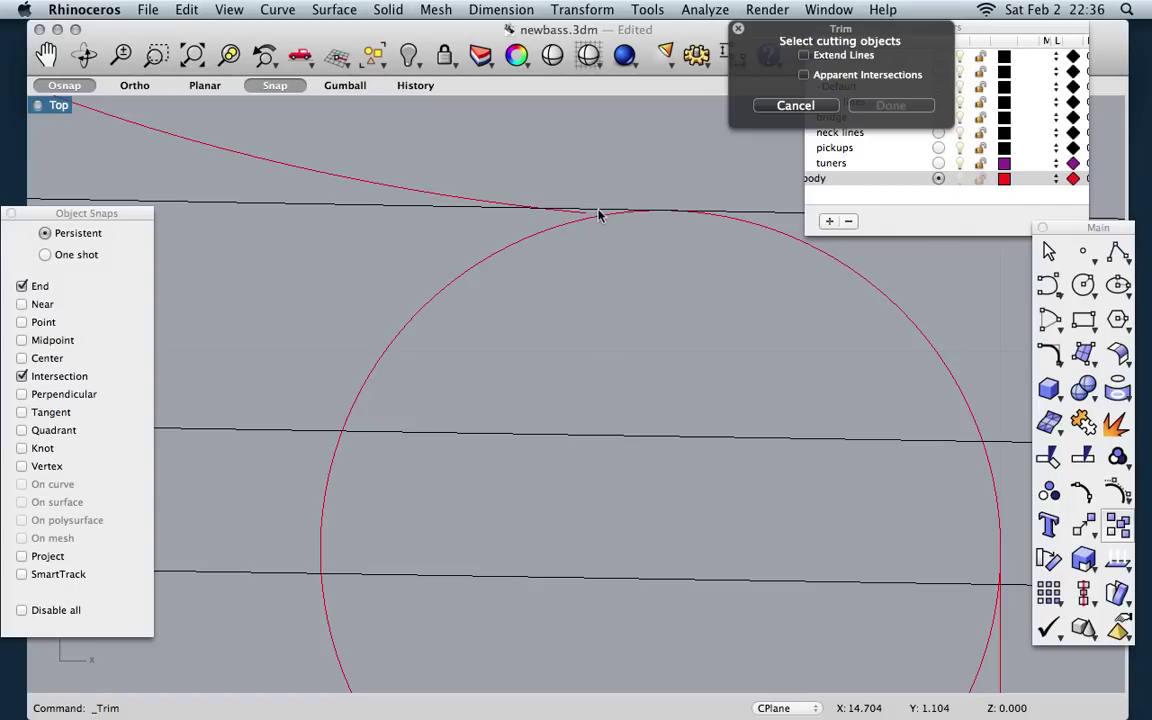
click(598, 214)
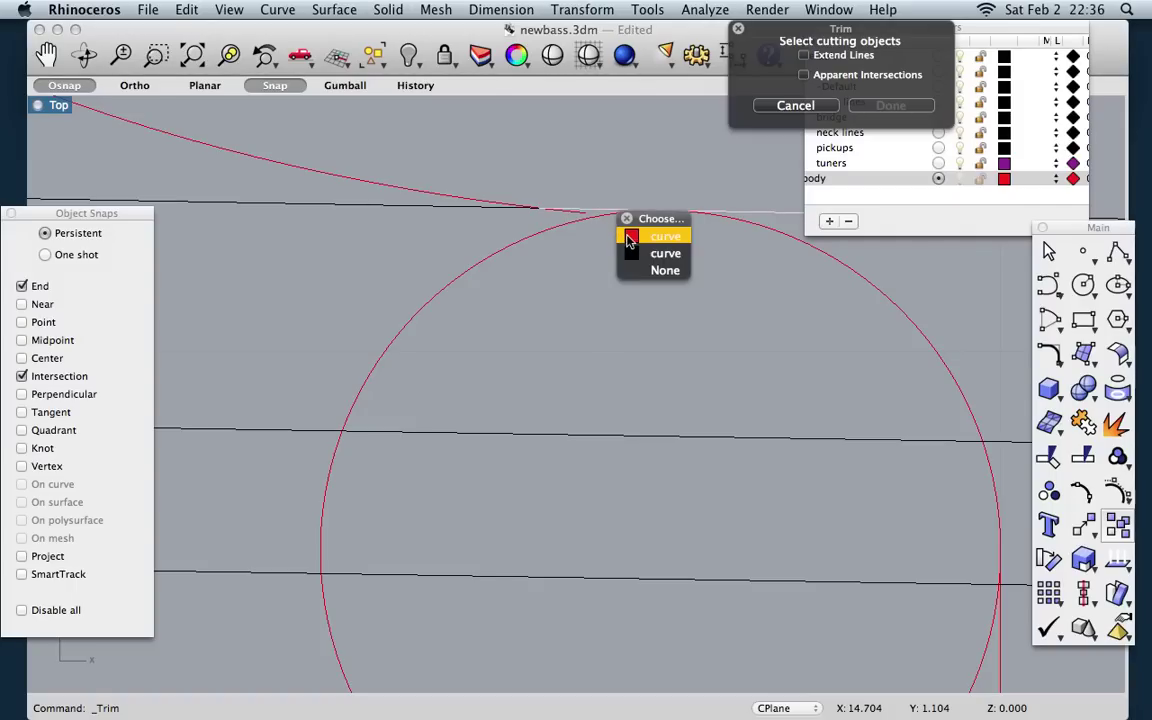
click(629, 240)
scroll(674, 296, right, 5)
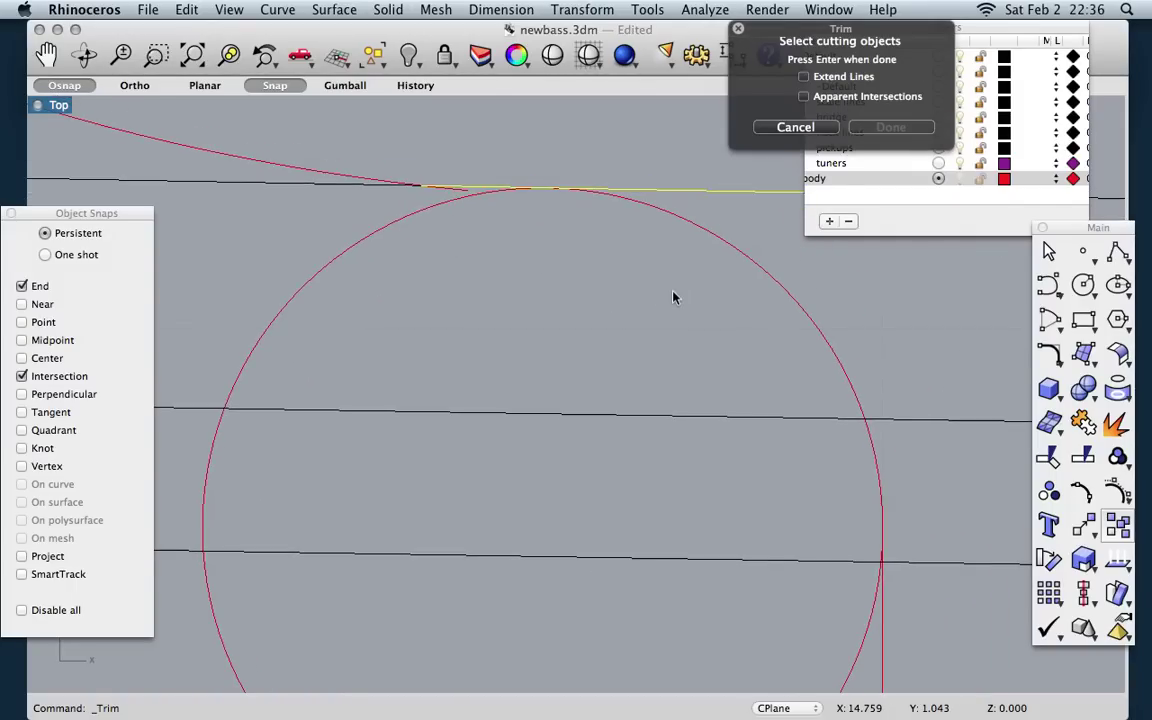
click(882, 598)
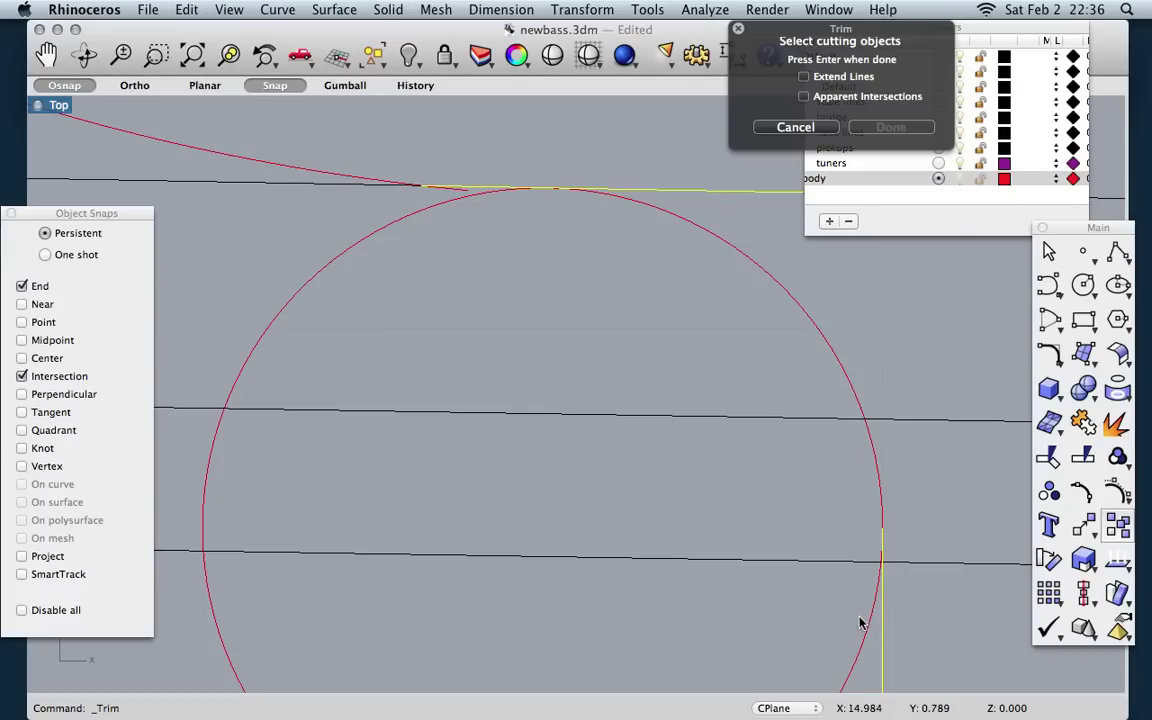
click(865, 621)
key(Return)
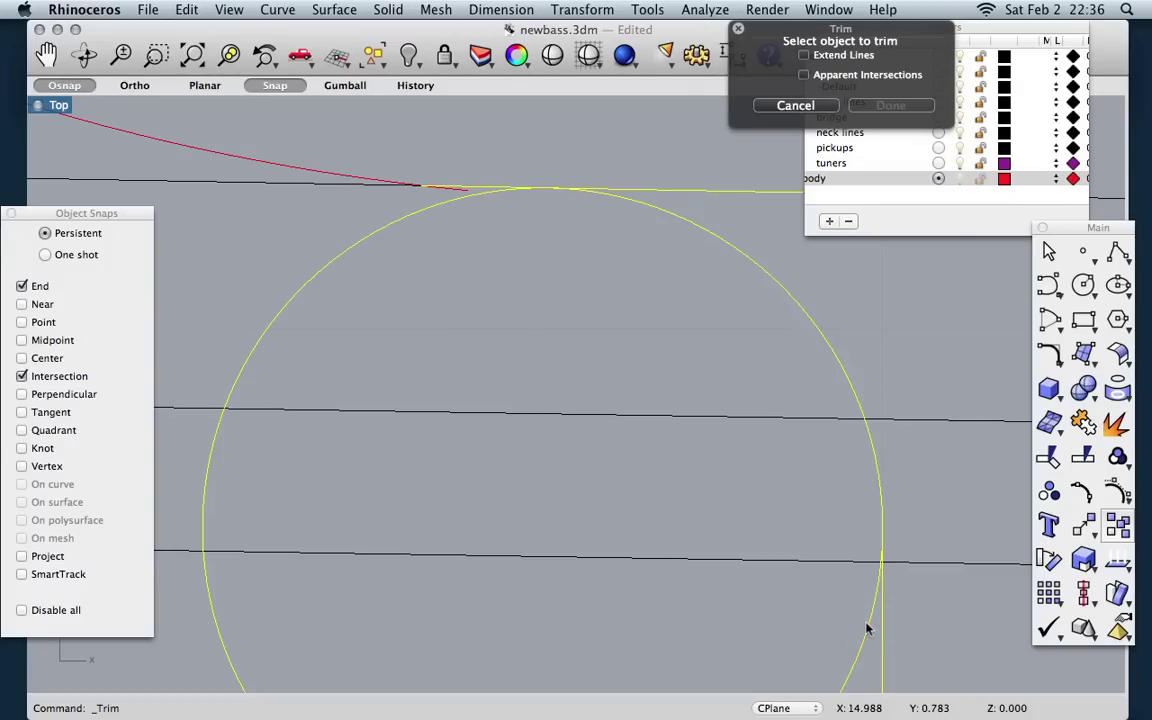
click(866, 627)
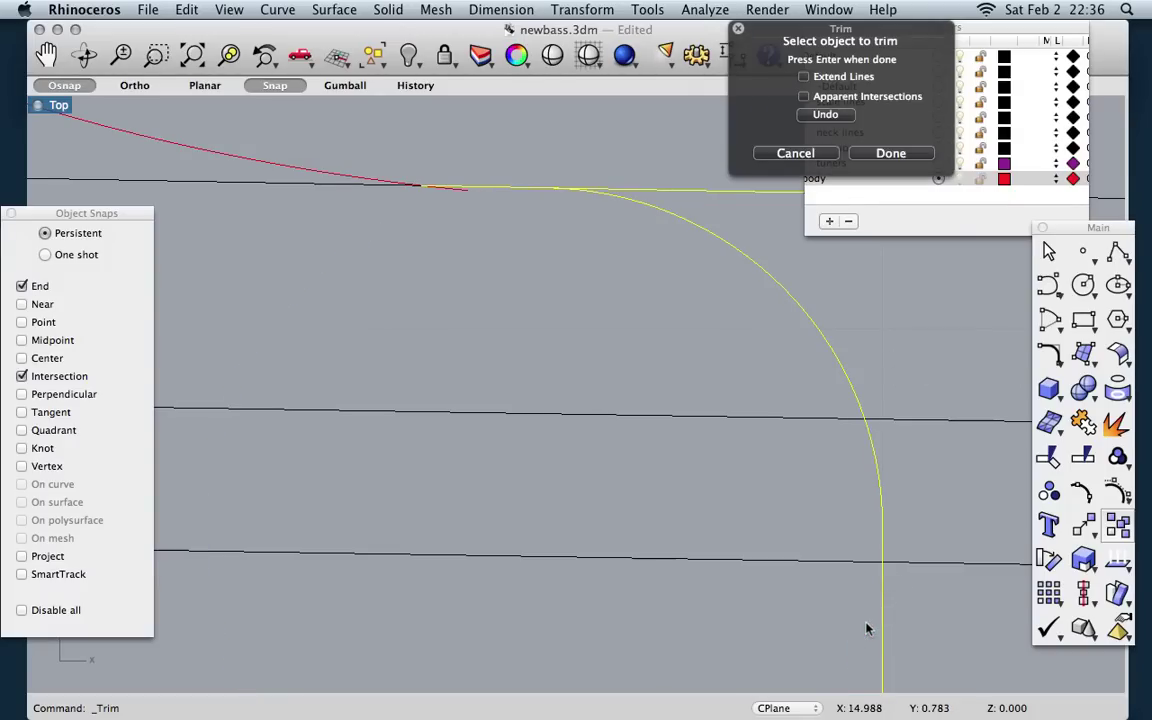
click(680, 197)
click(712, 219)
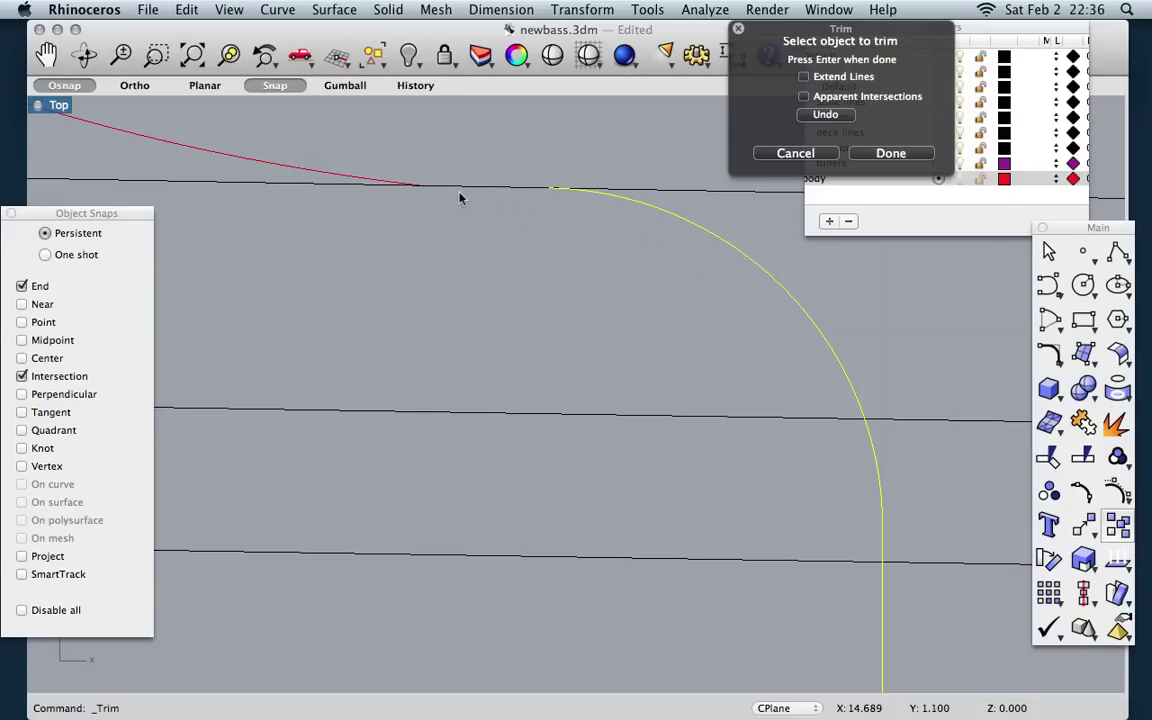
key(Return)
Step: Join the body outline, short upper neck-edge line, both corner arcs, vertical line and lower neck-edge line into one closed curve
scroll(547, 270, up, 6)
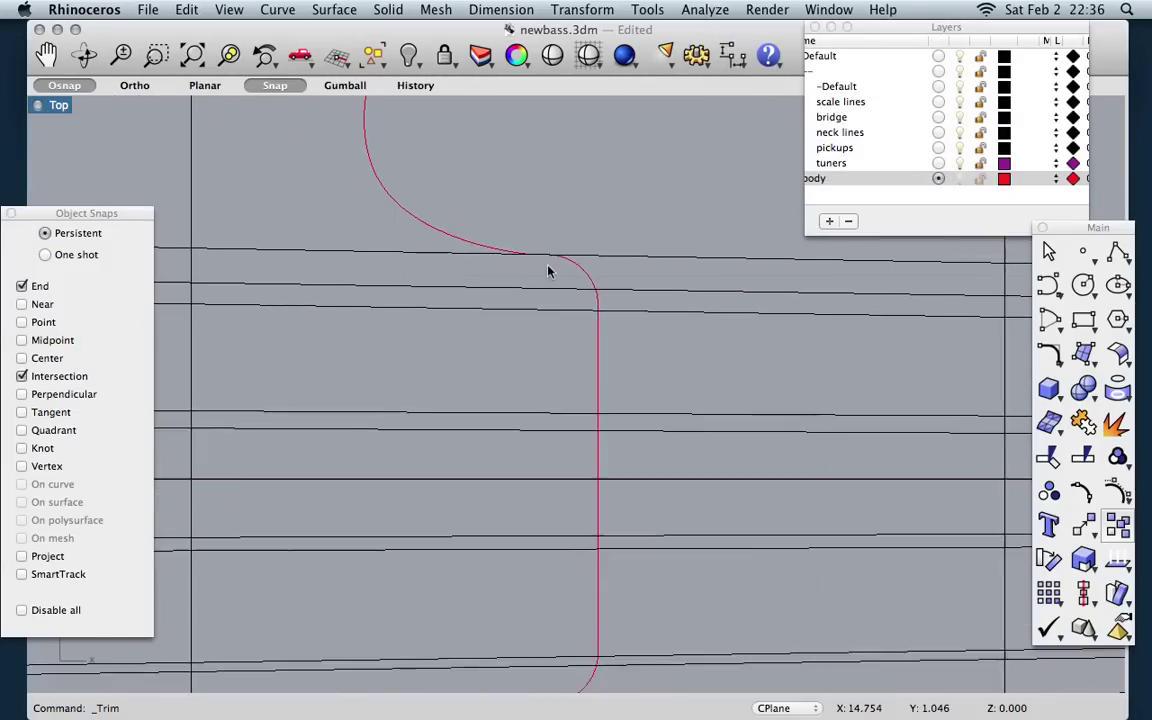
scroll(547, 270, down, 4)
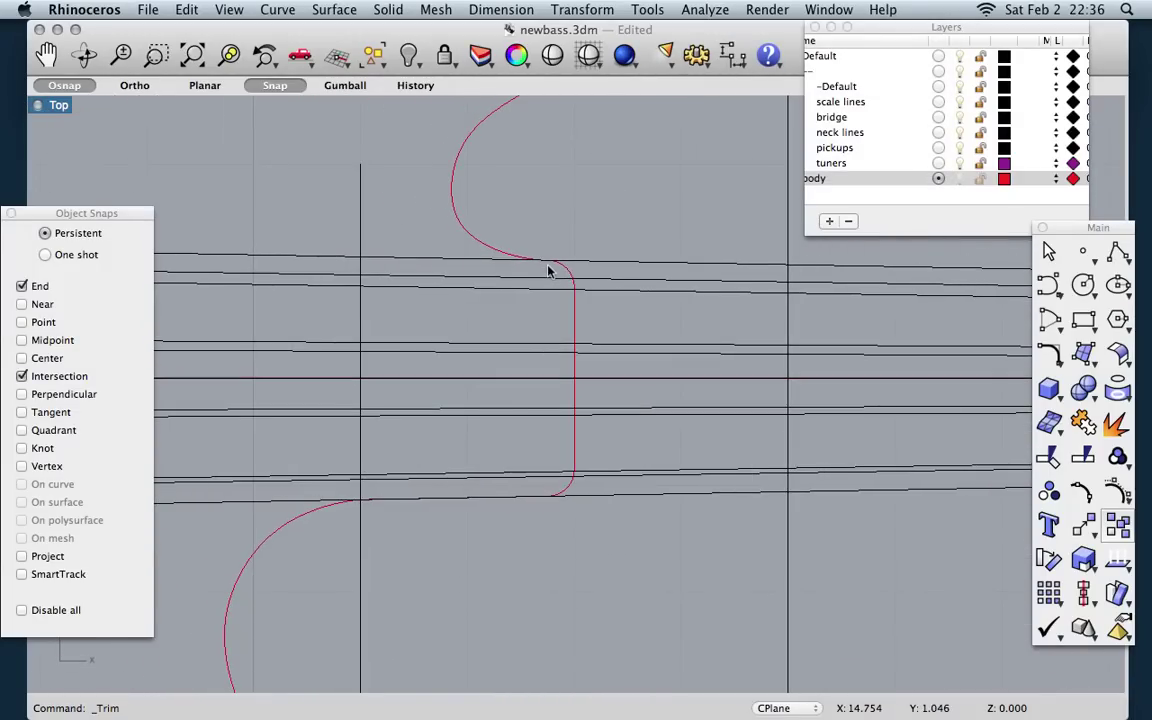
click(1083, 422)
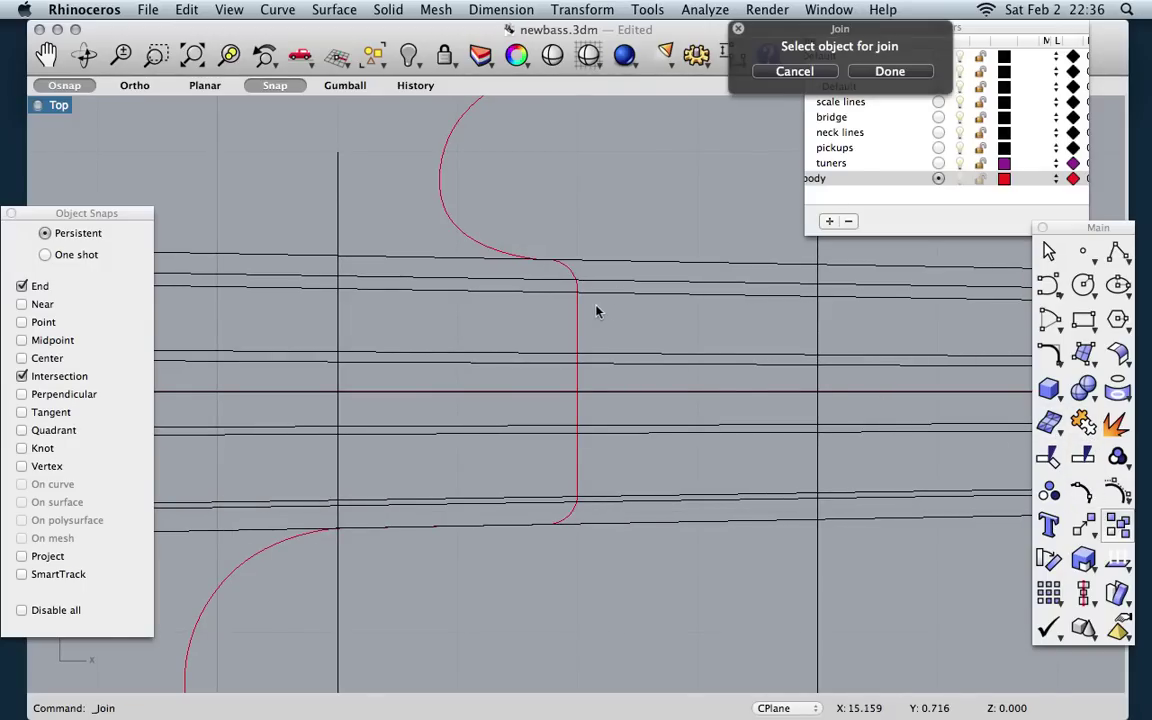
click(498, 254)
scroll(536, 266, up, 4)
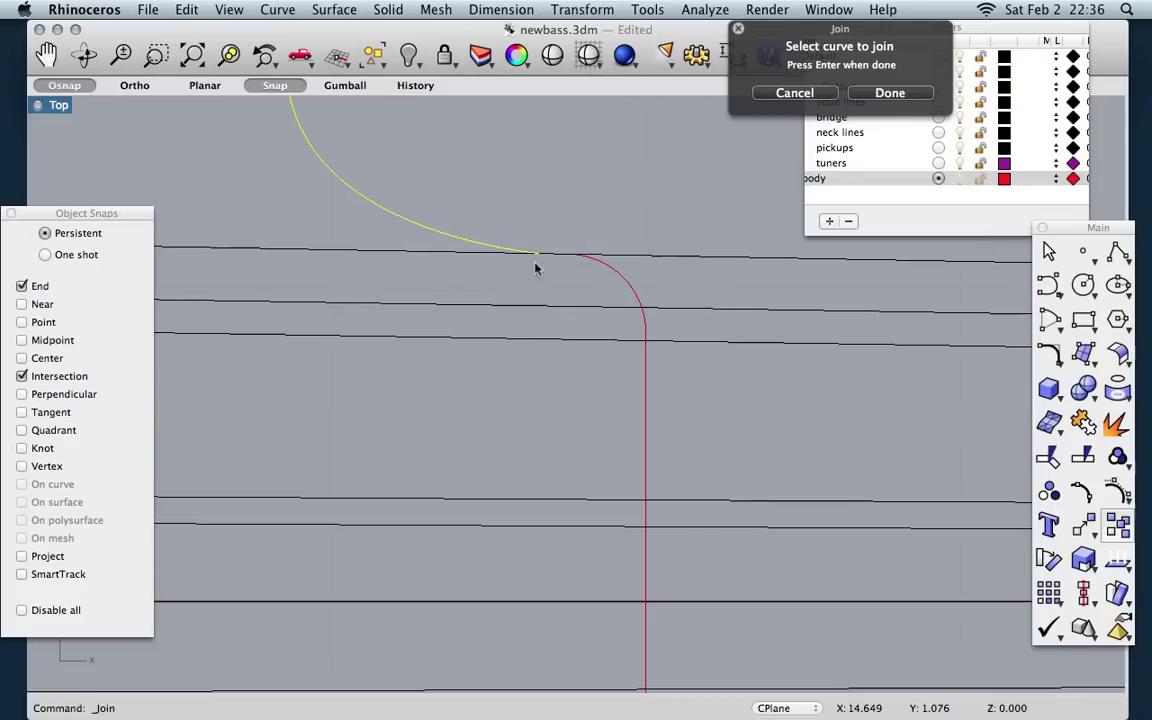
click(586, 262)
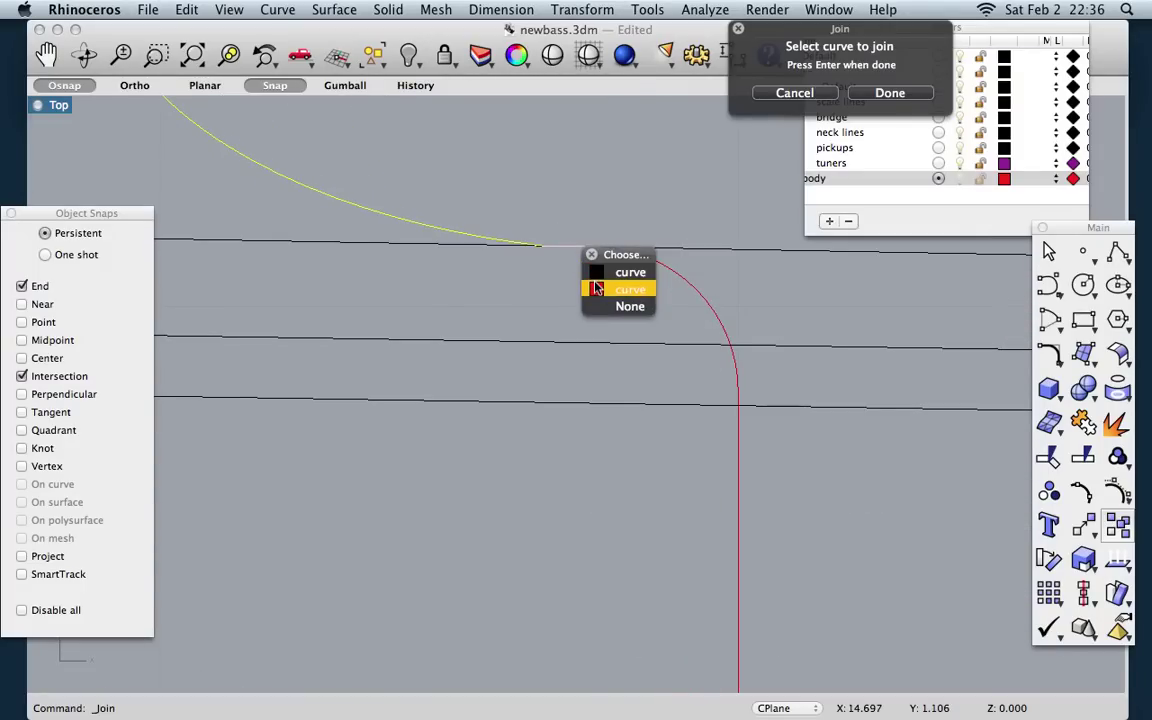
click(625, 272)
click(737, 428)
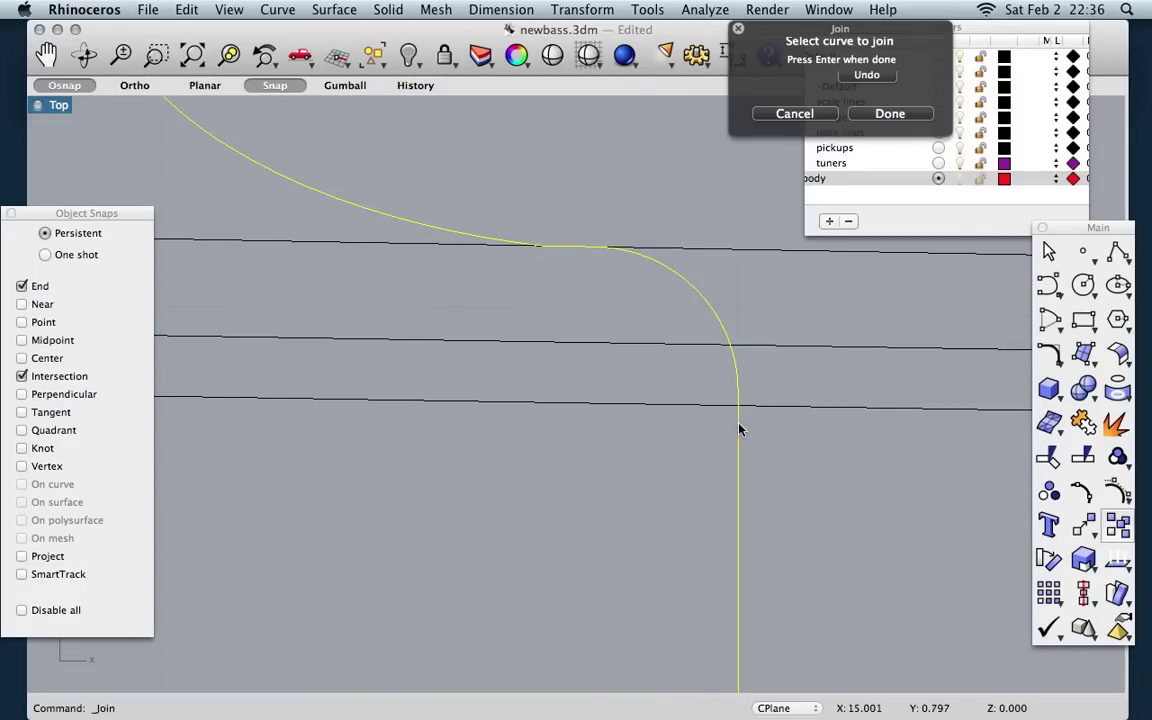
scroll(674, 429, down, 10)
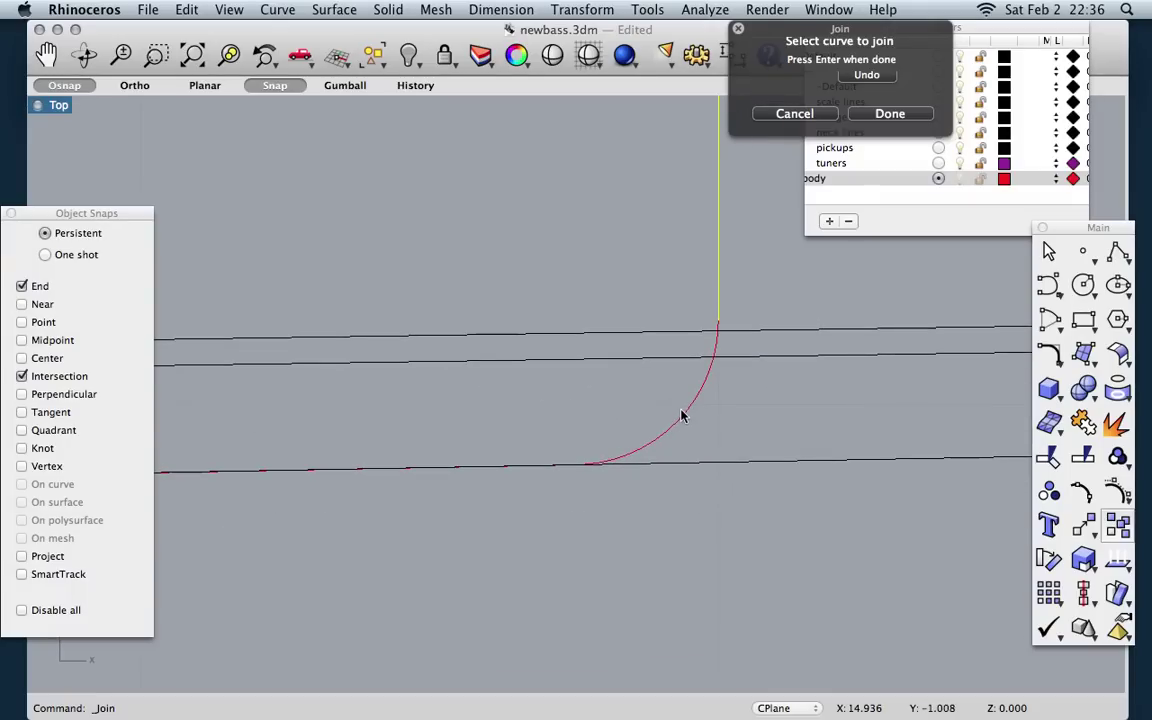
click(680, 418)
click(543, 475)
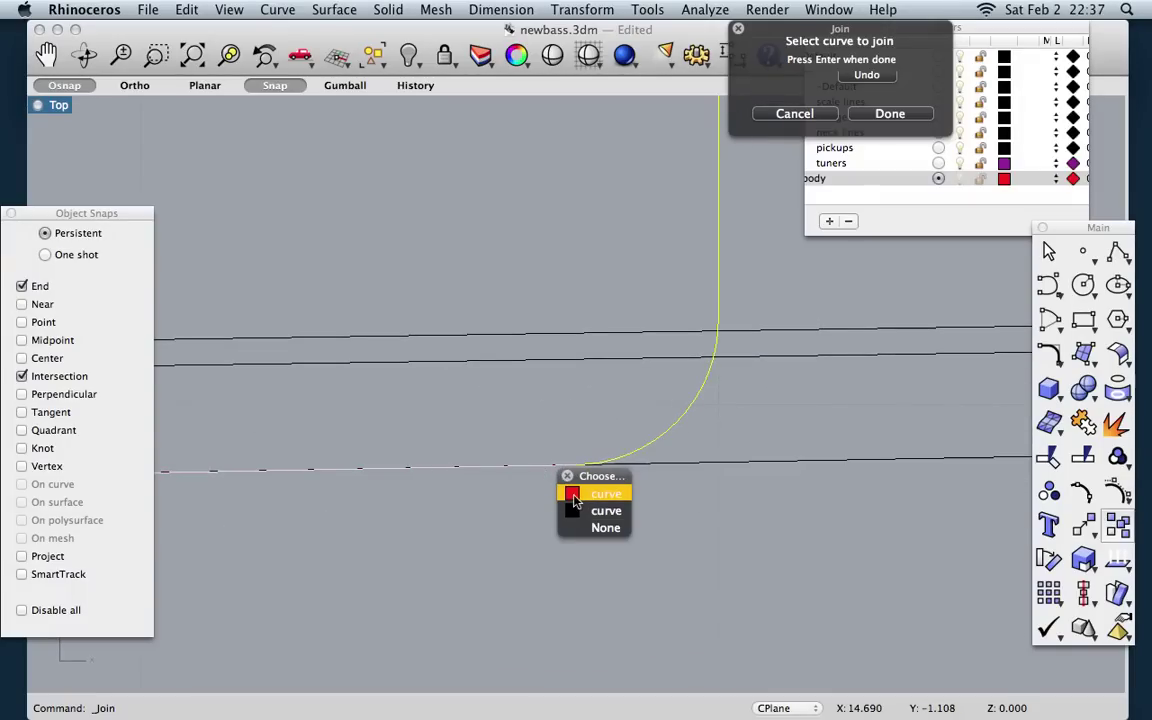
click(575, 500)
scroll(507, 520, left, 10)
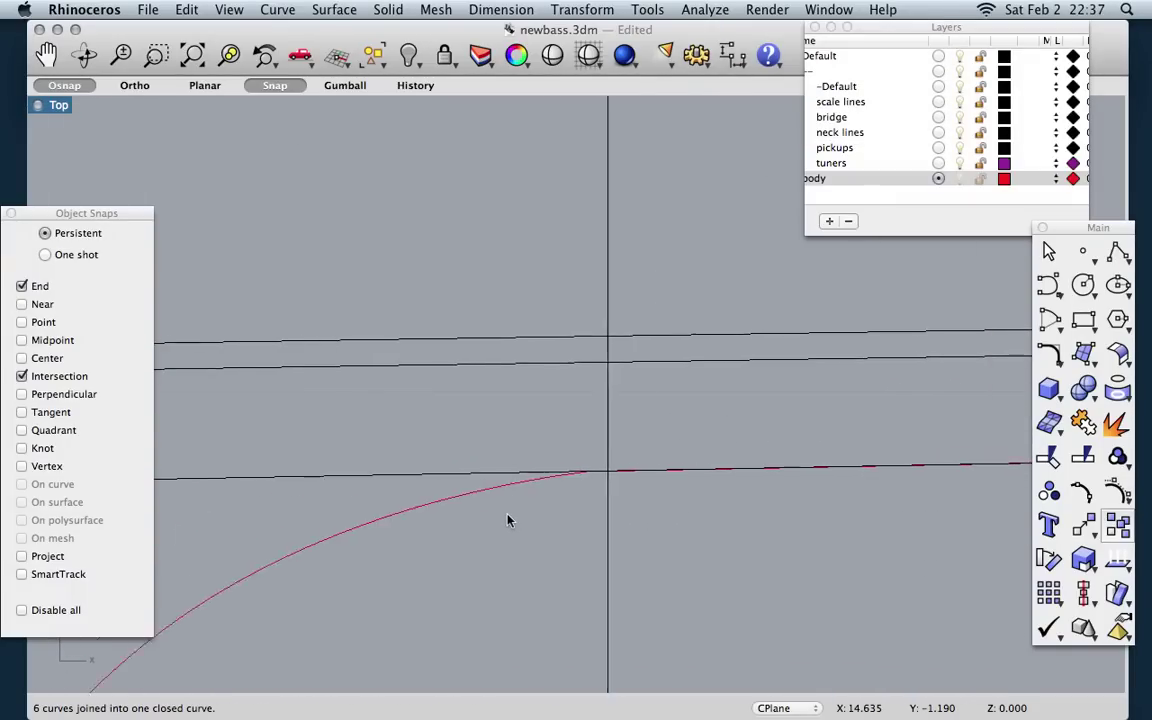
Step: Select the joined bass body outline and turn on its control points
click(500, 506)
scroll(514, 483, down, 3)
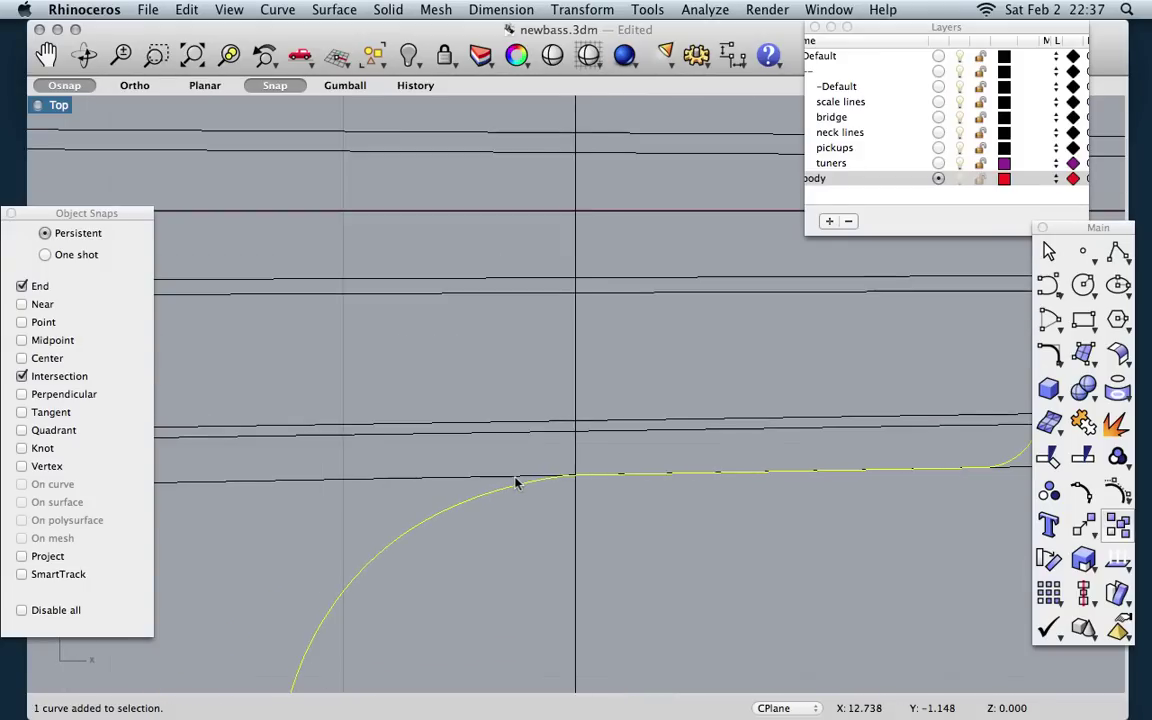
scroll(516, 483, down, 6)
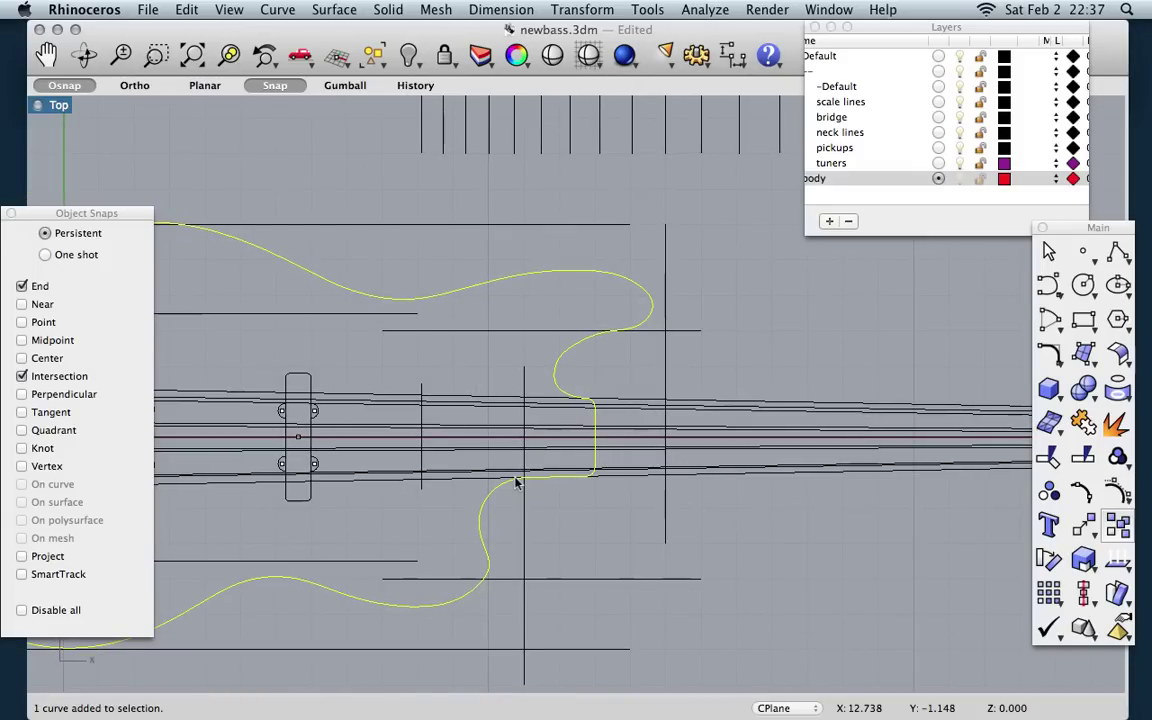
scroll(516, 483, down, 5)
scroll(516, 483, up, 6)
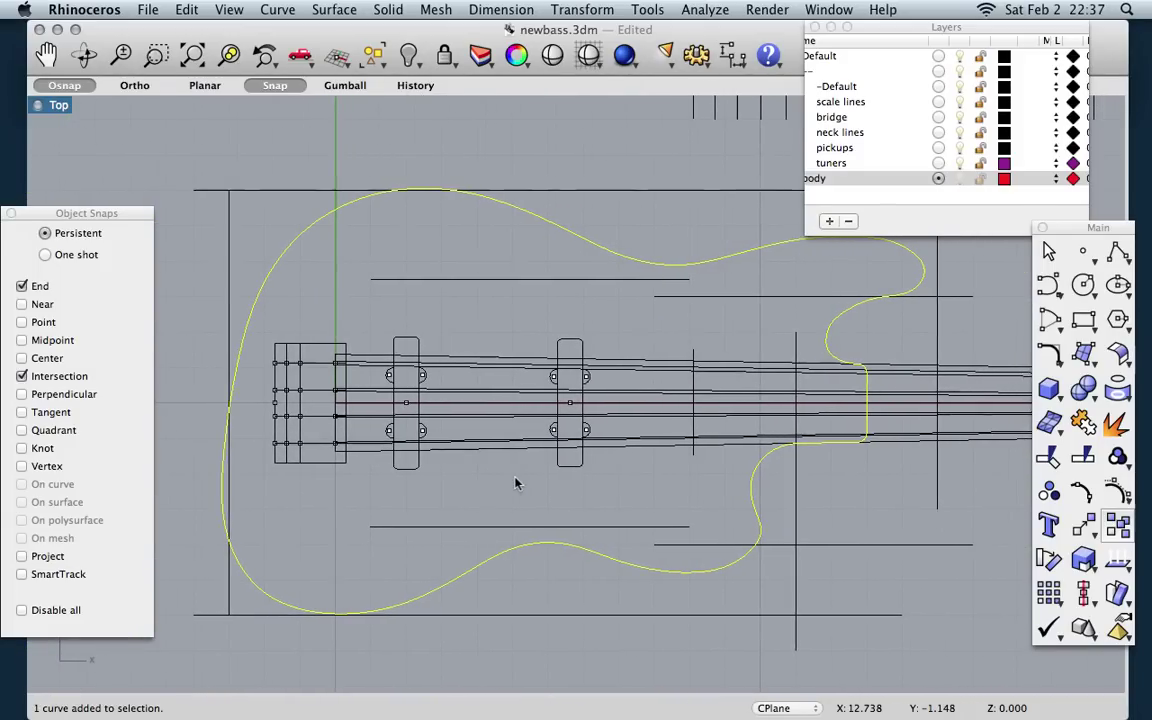
scroll(516, 483, up, 1)
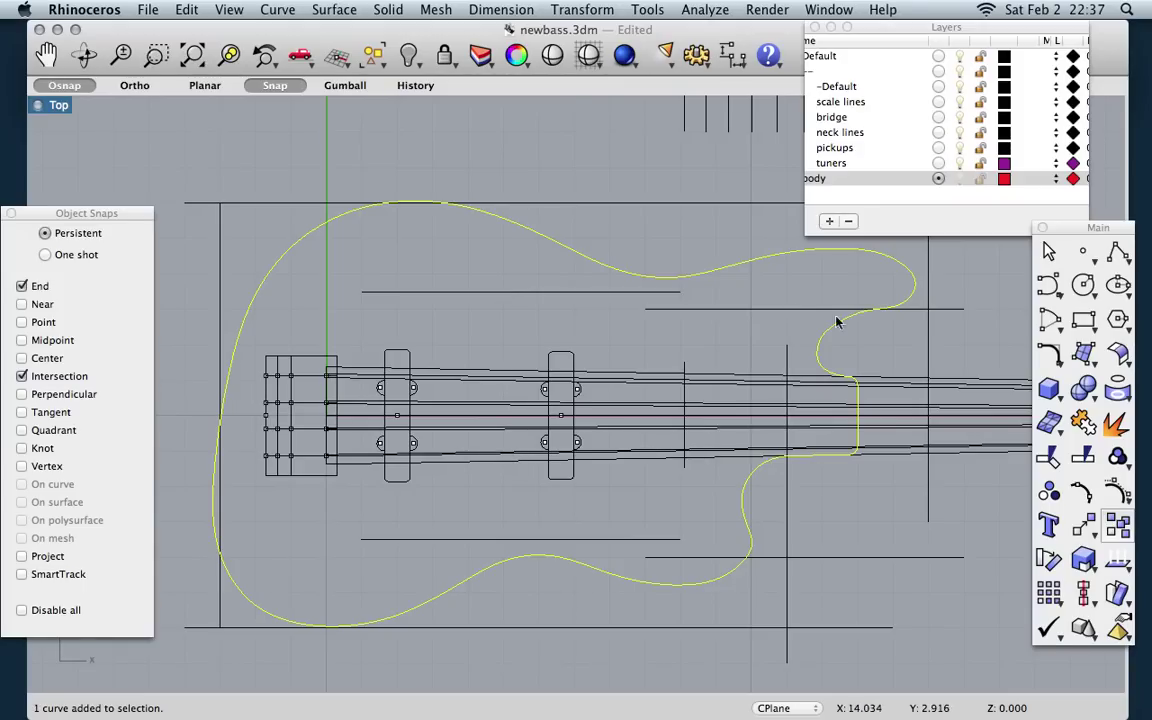
key(F10)
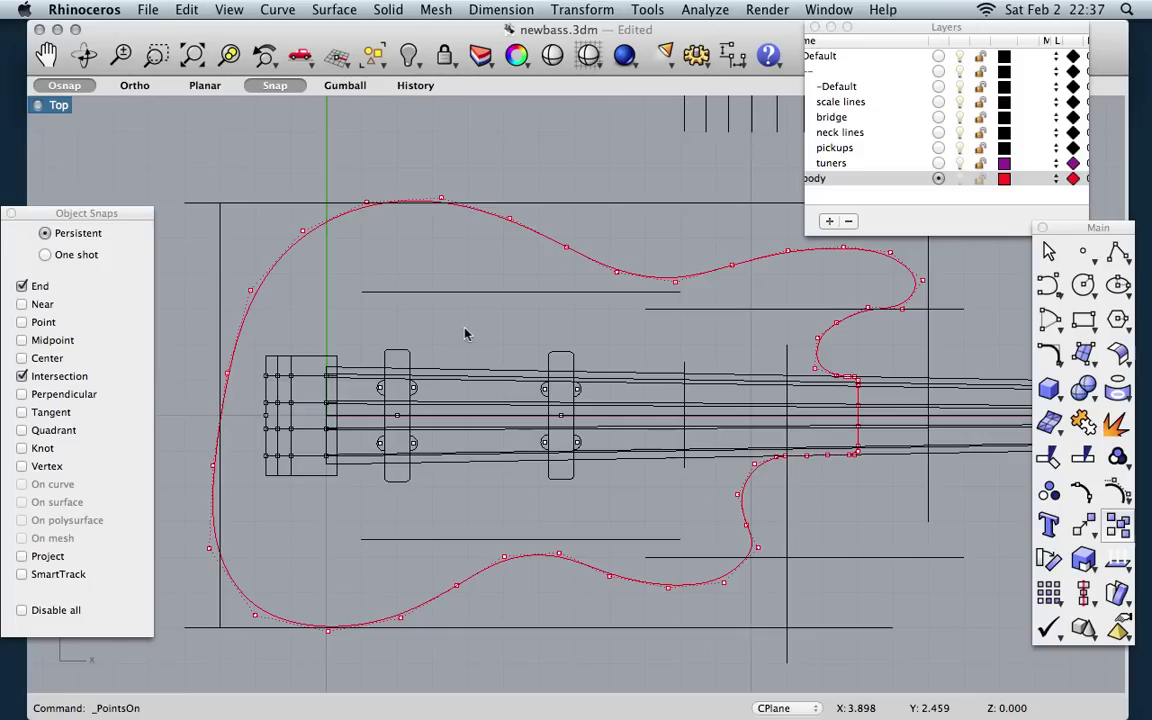
Step: Nudge the eight control points around the body's rear end to the right in 0.1 increments, bringing the curve onto the vertical guide line
click(302, 231)
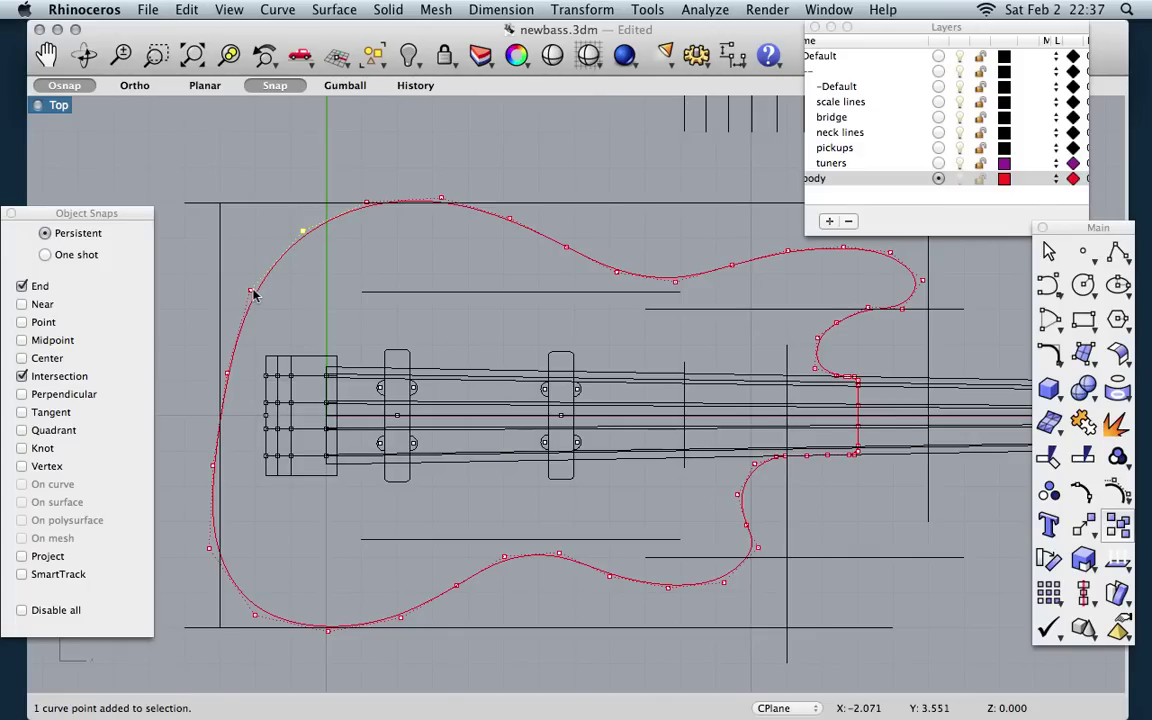
shift+click(228, 374)
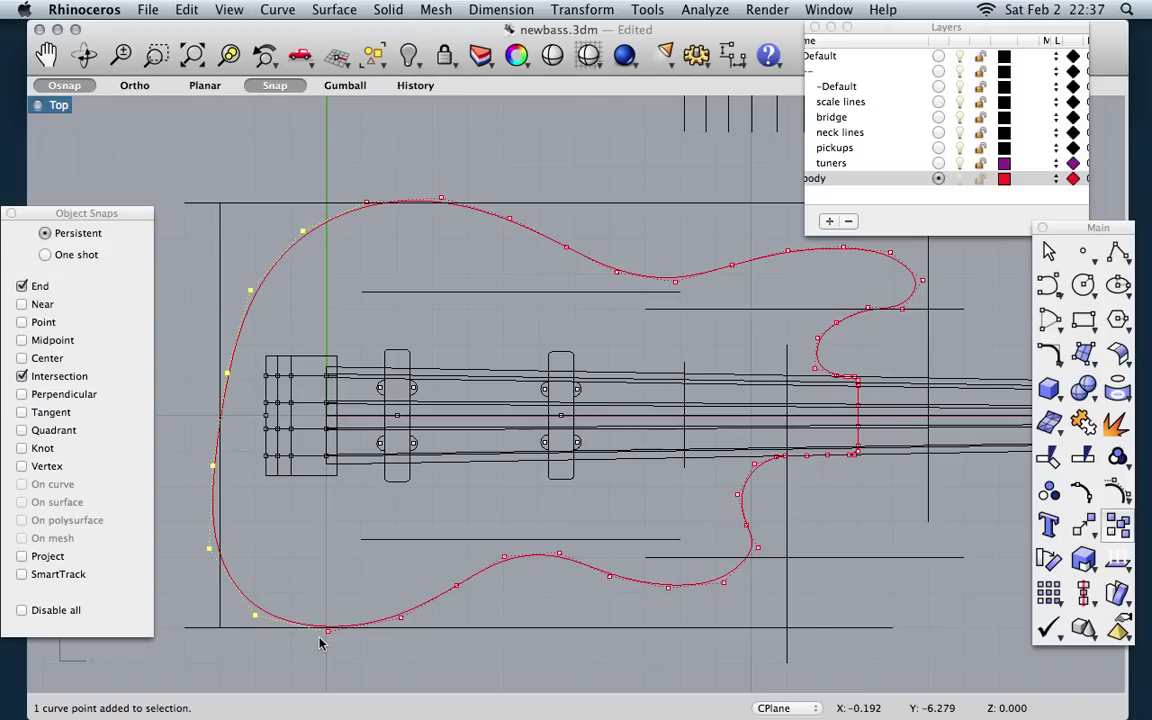
shift+click(366, 204)
key(alt+Right)
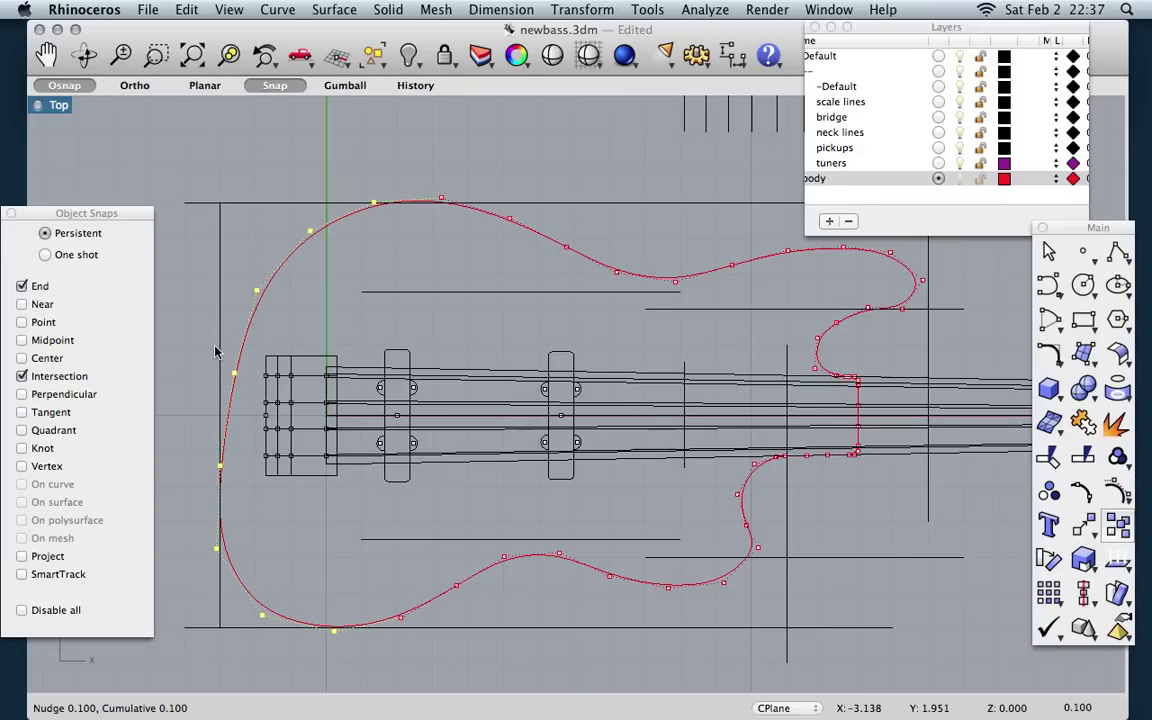
key(Escape)
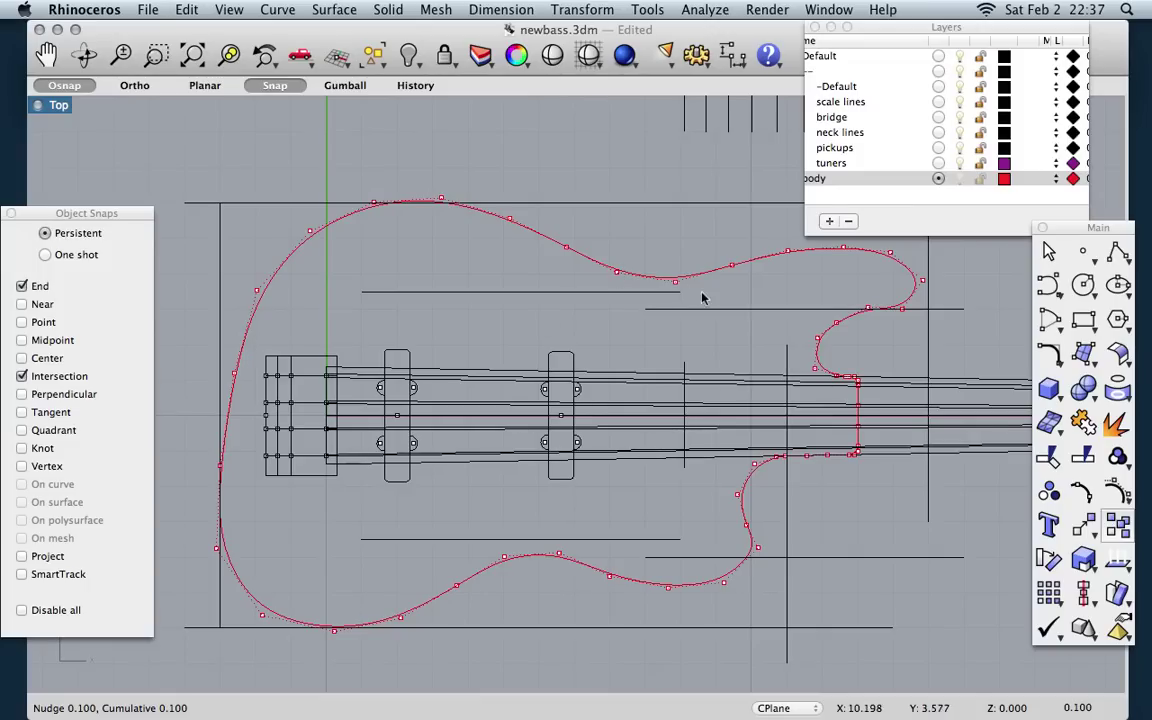
Step: Nudge the four control points of the body's upper waist down about 0.3 and left about 0.5 in 0.1 increments
click(732, 265)
shift+click(676, 283)
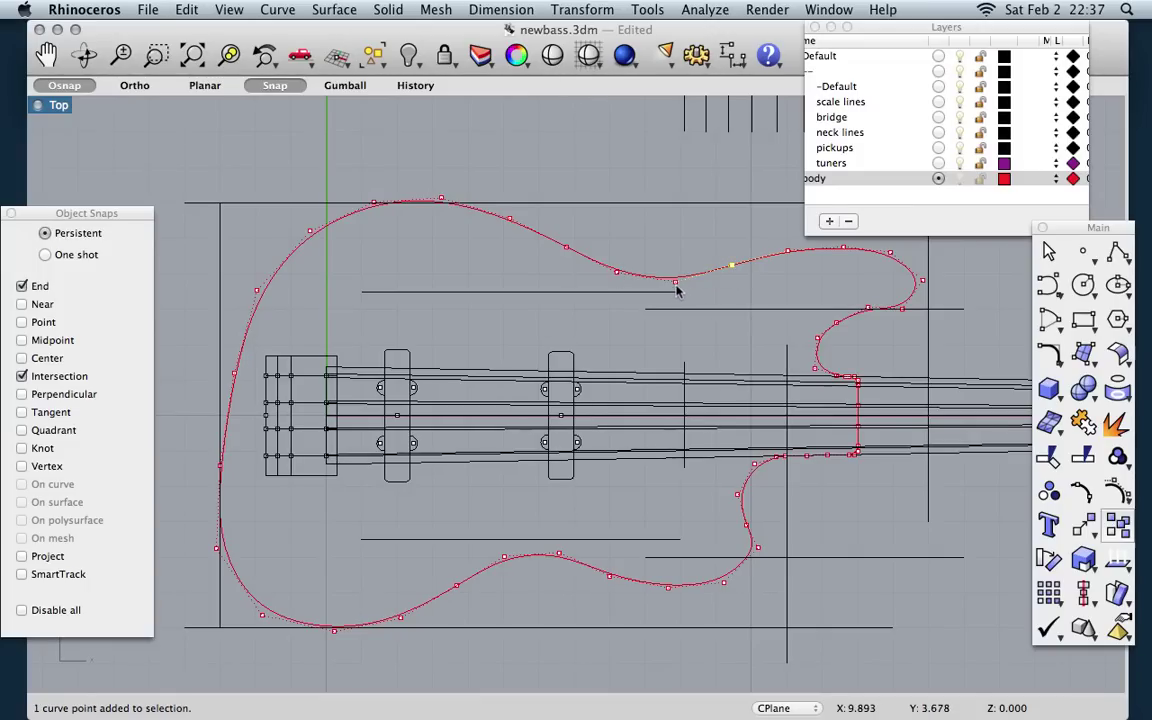
shift+click(616, 271)
shift+click(567, 249)
key(alt+Down)
key(alt+Down)
key(alt+Down)
key(alt+Down)
key(alt+Left)
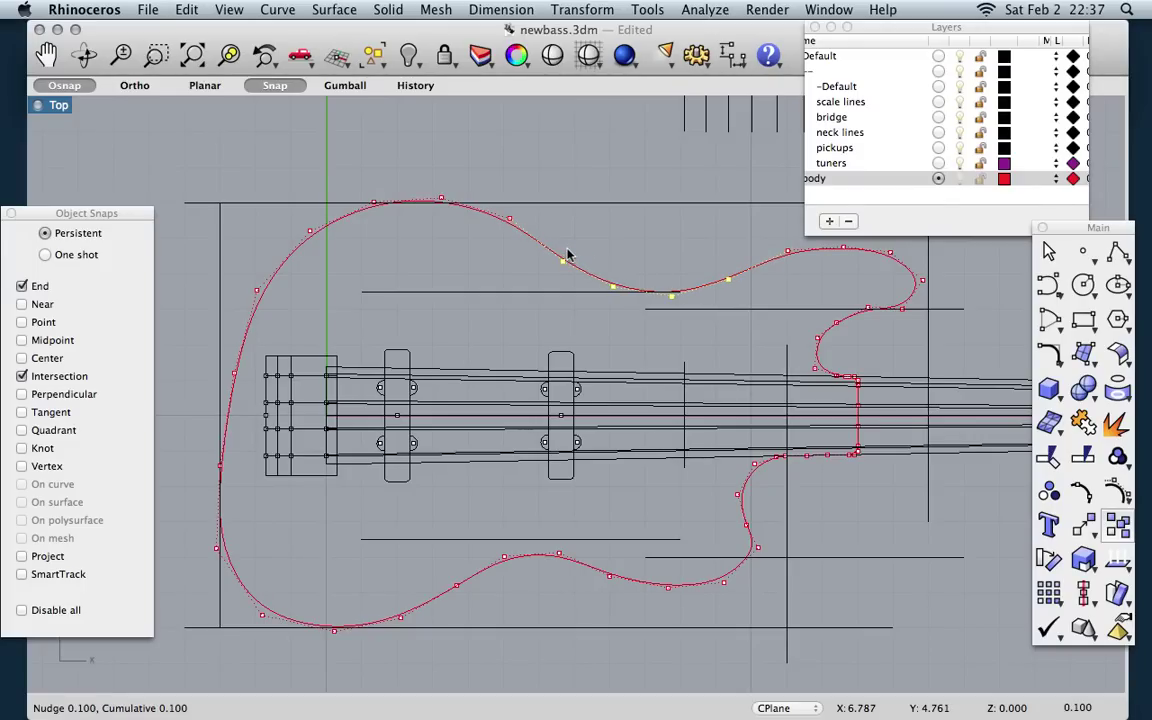
key(alt+Left)
key(alt+Left)
key(alt+Left)
key(alt+Left)
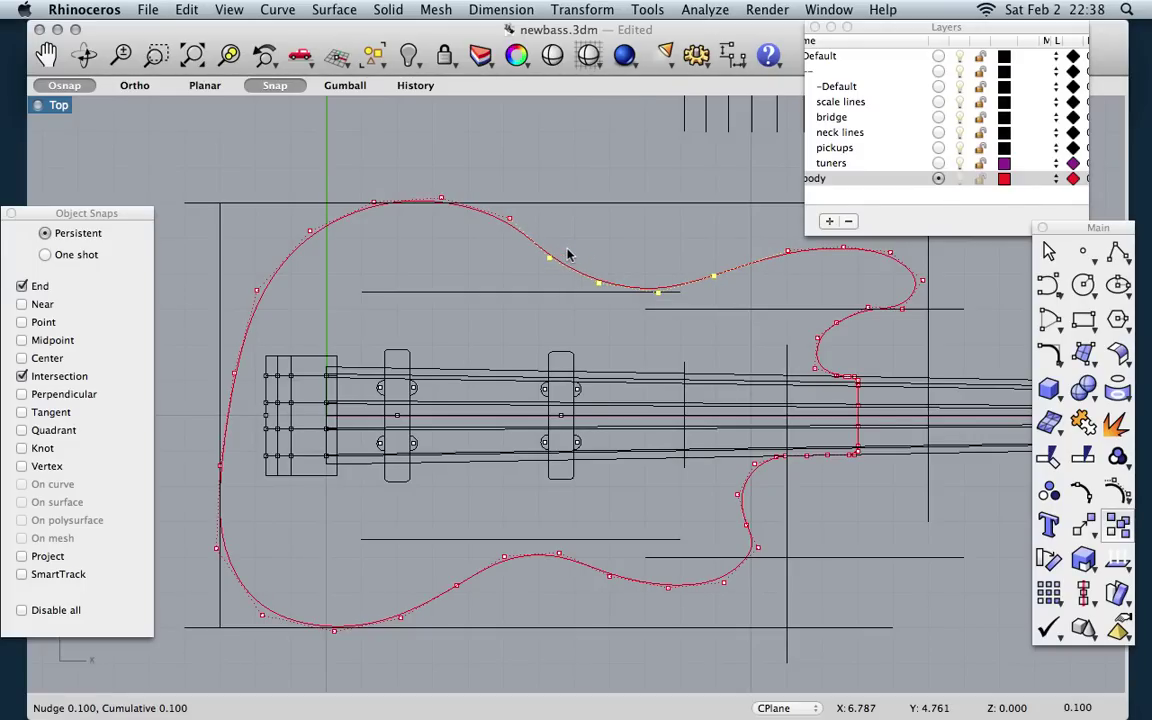
Step: Nudge the two control points right of the upper rear bout's peak left by 0.4 in 0.1 increments
click(509, 220)
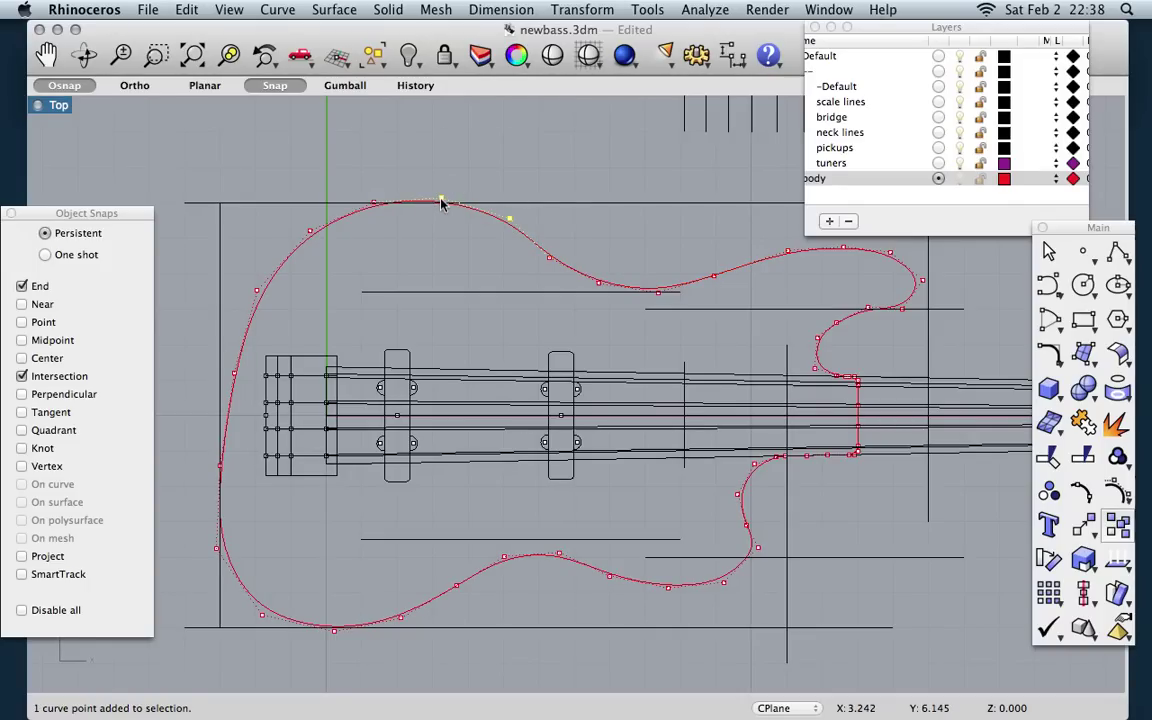
key(alt+Left)
key(alt+Left)
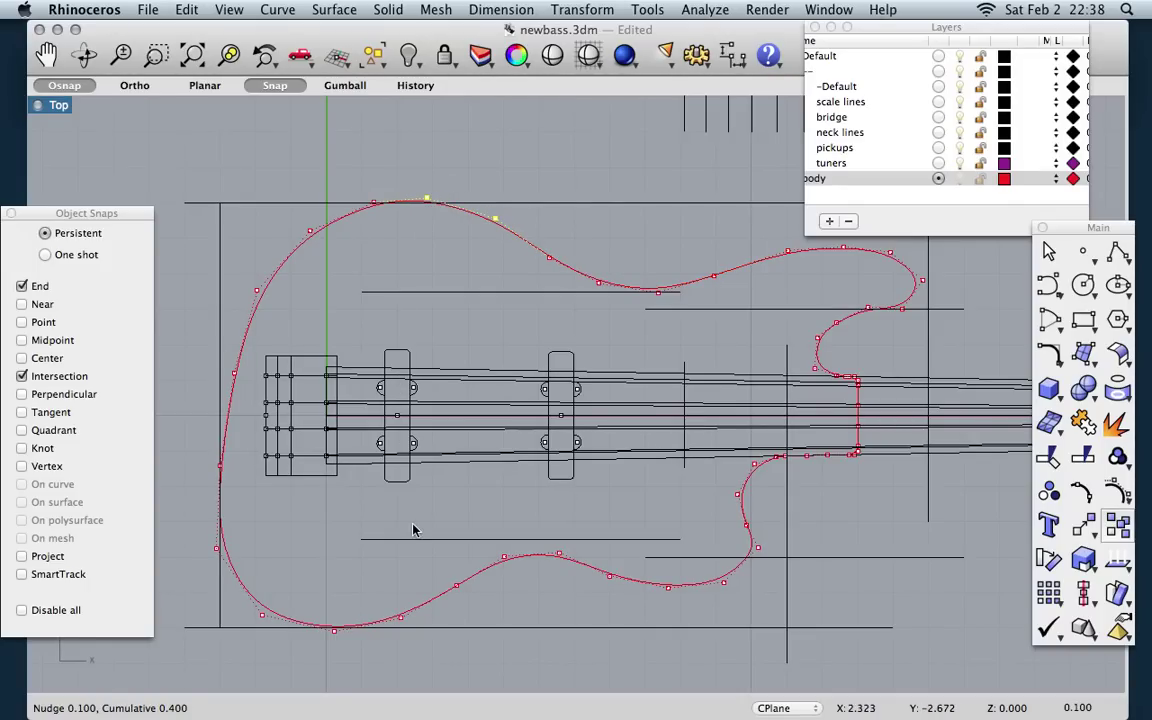
Step: Nudge the six control points along the body's lower waist up about 0.4, bringing the curve to the horizontal guide line
click(558, 556)
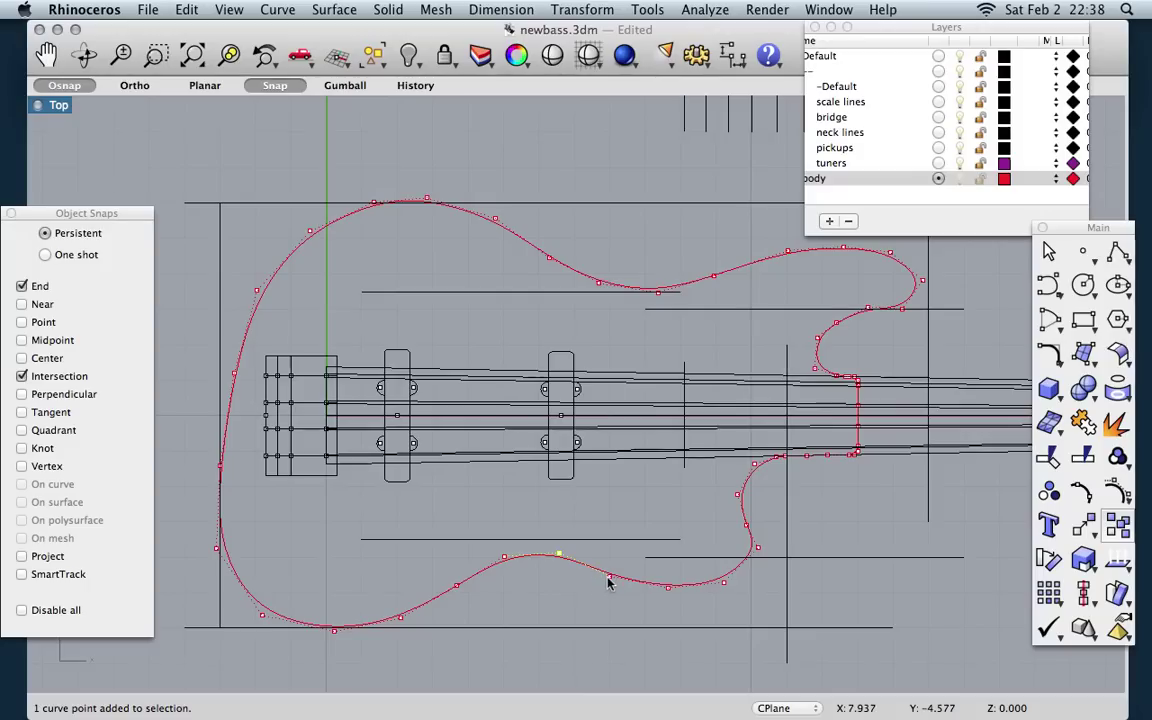
shift+click(503, 565)
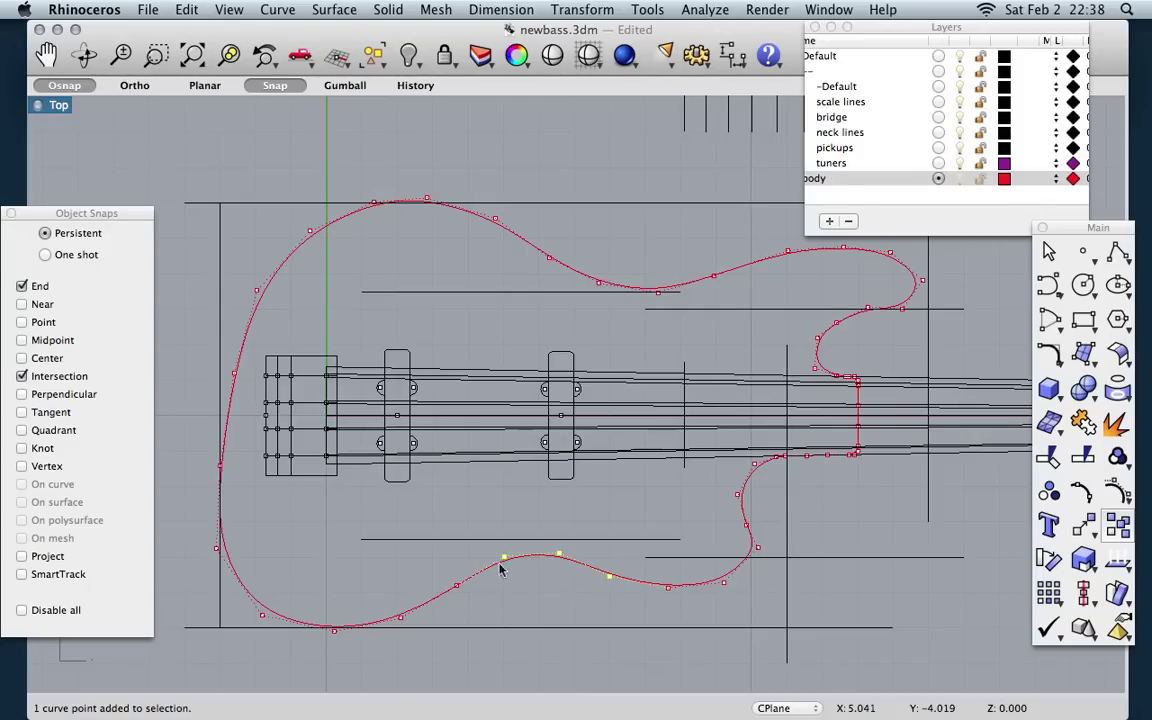
shift+click(456, 586)
key(alt+Up)
key(alt+Up)
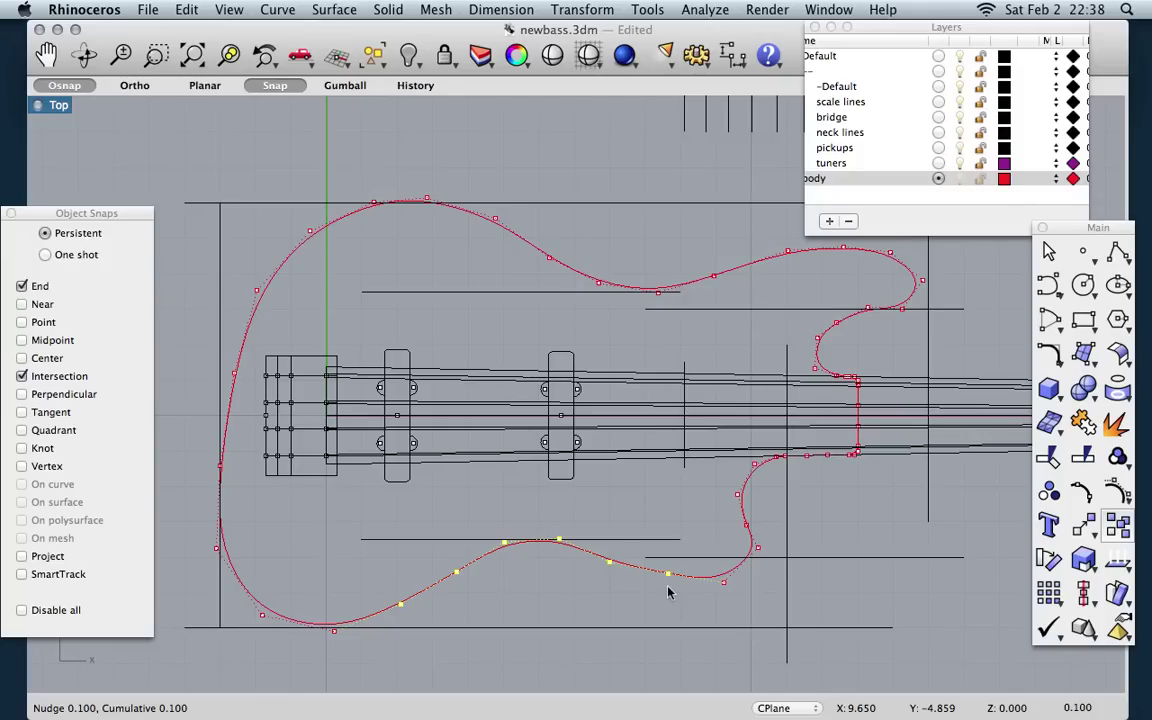
Step: Nudge the three control points of the lower cutaway left by 0.5 in 0.1 increments to deepen it
click(754, 464)
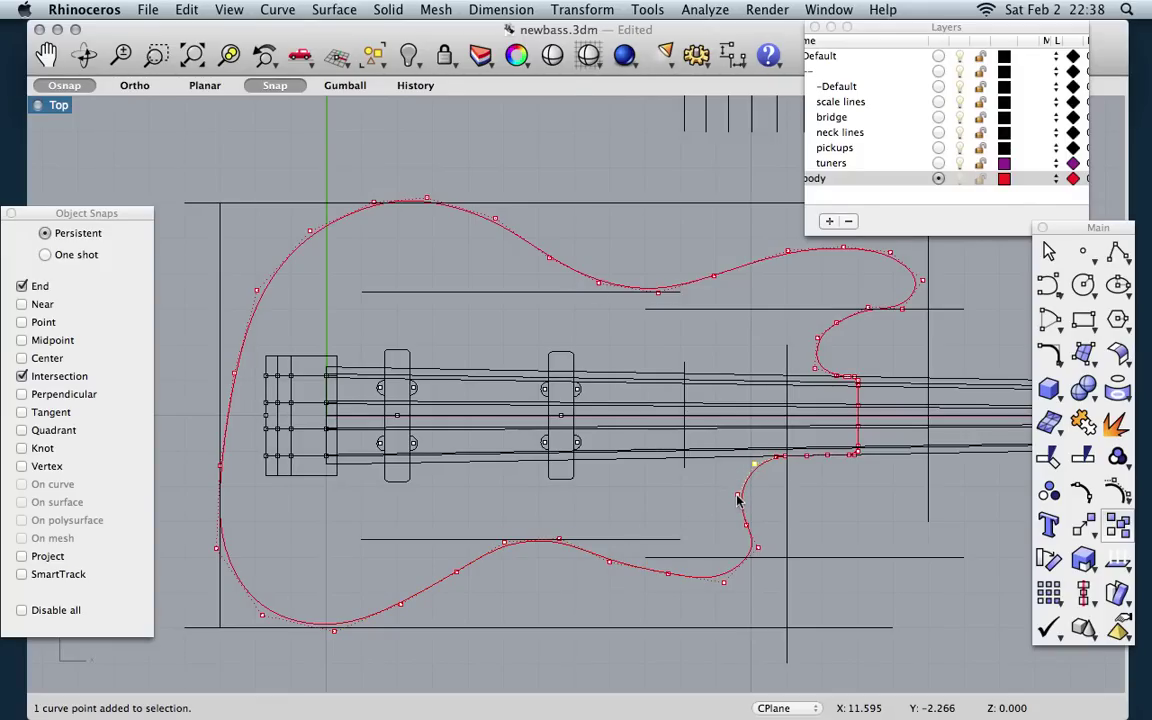
shift+click(737, 497)
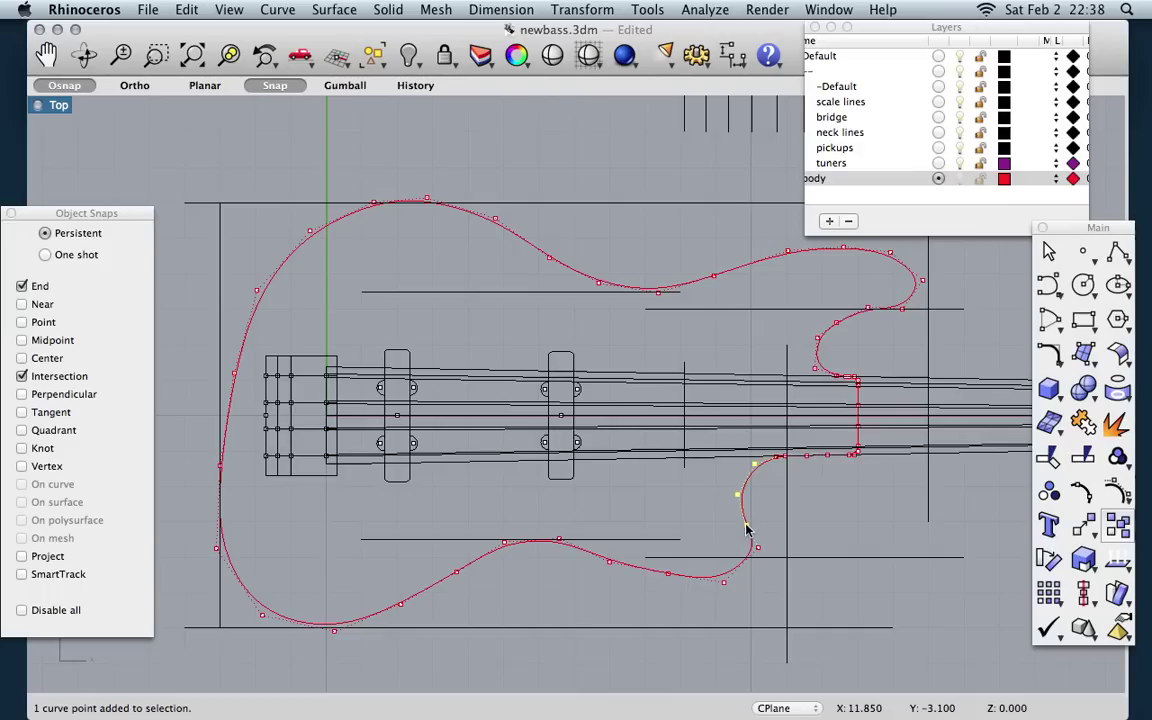
shift+click(745, 526)
key(alt+Left)
key(alt+Left)
key(alt+Left)
key(alt+Left)
key(alt+Left)
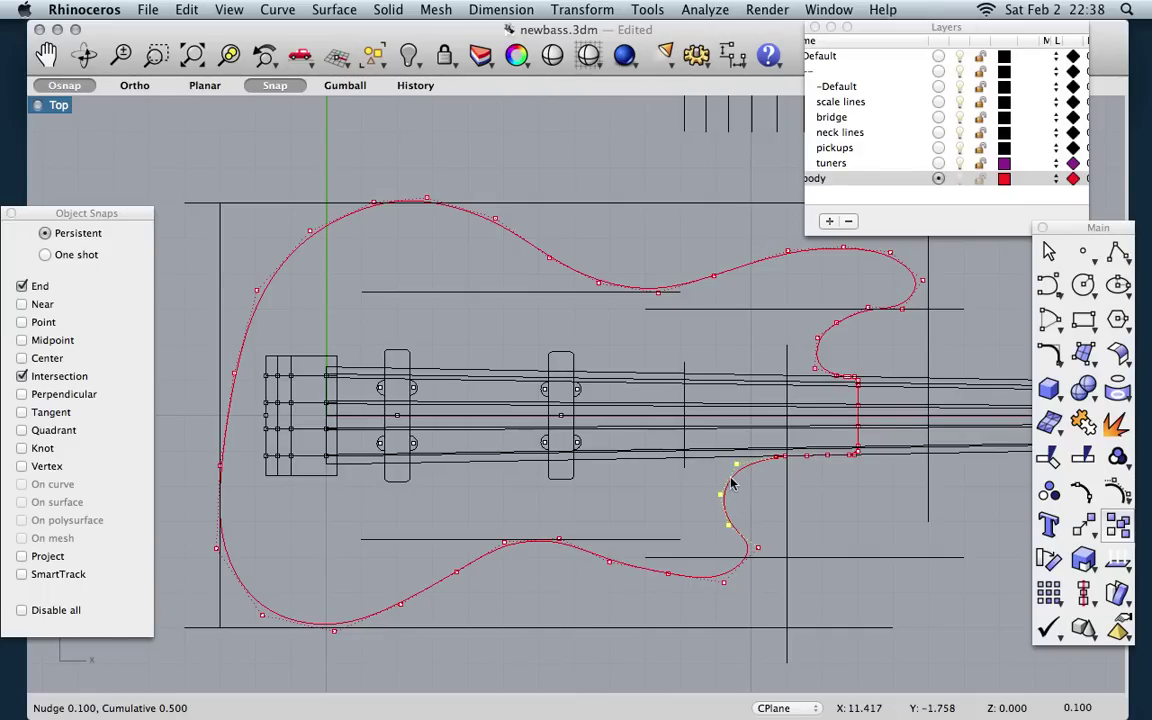
Step: Nudge the four control points of the upper cutaway left by 0.2 in 0.1 increments
click(869, 310)
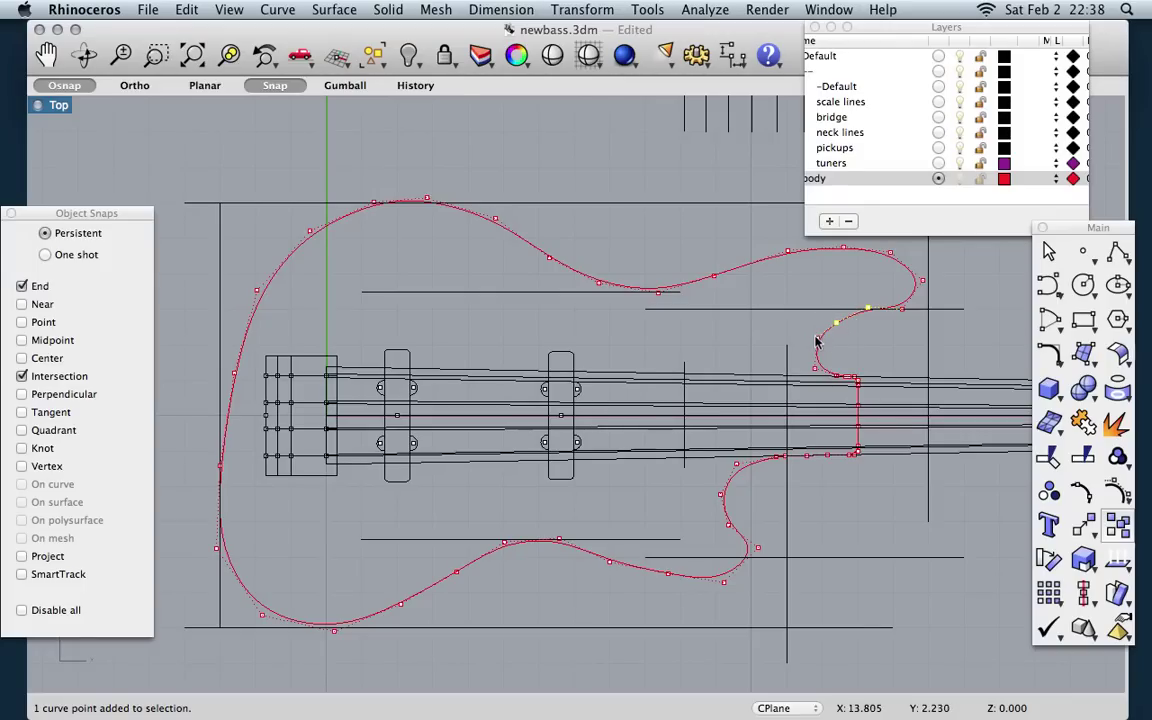
key(alt+Left)
key(alt+Left)
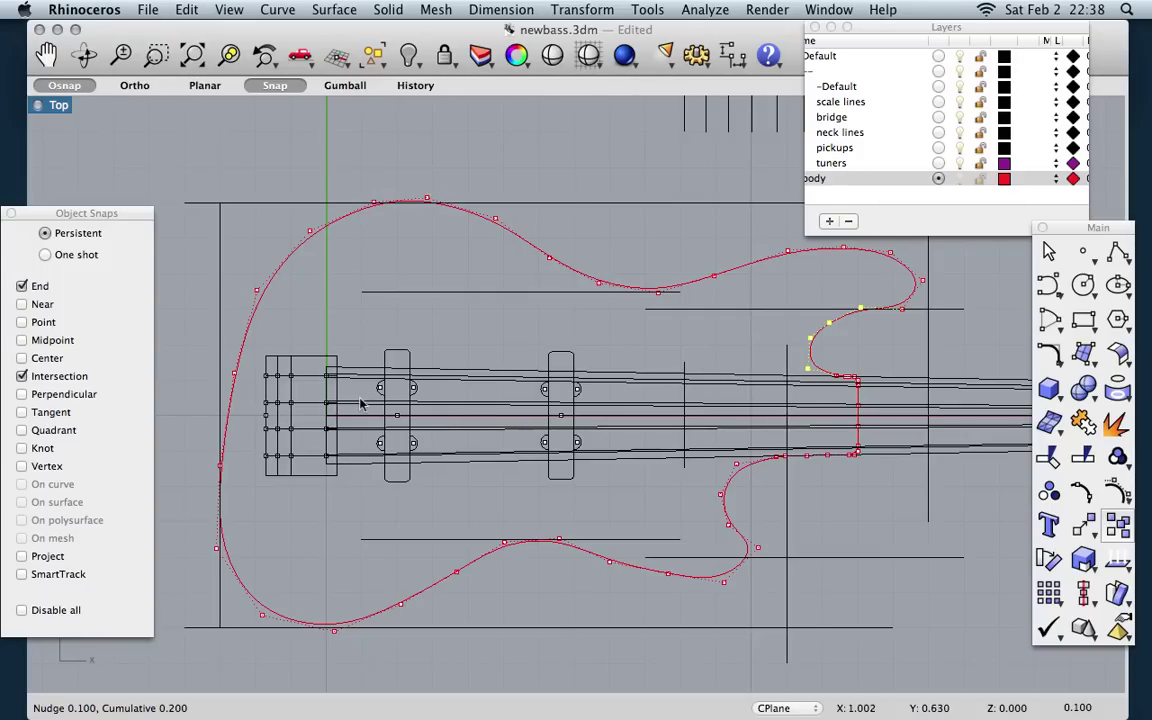
Step: Turn off the control points of the body outline with the whole bass in view
scroll(360, 399, down, 5)
scroll(362, 400, down, 5)
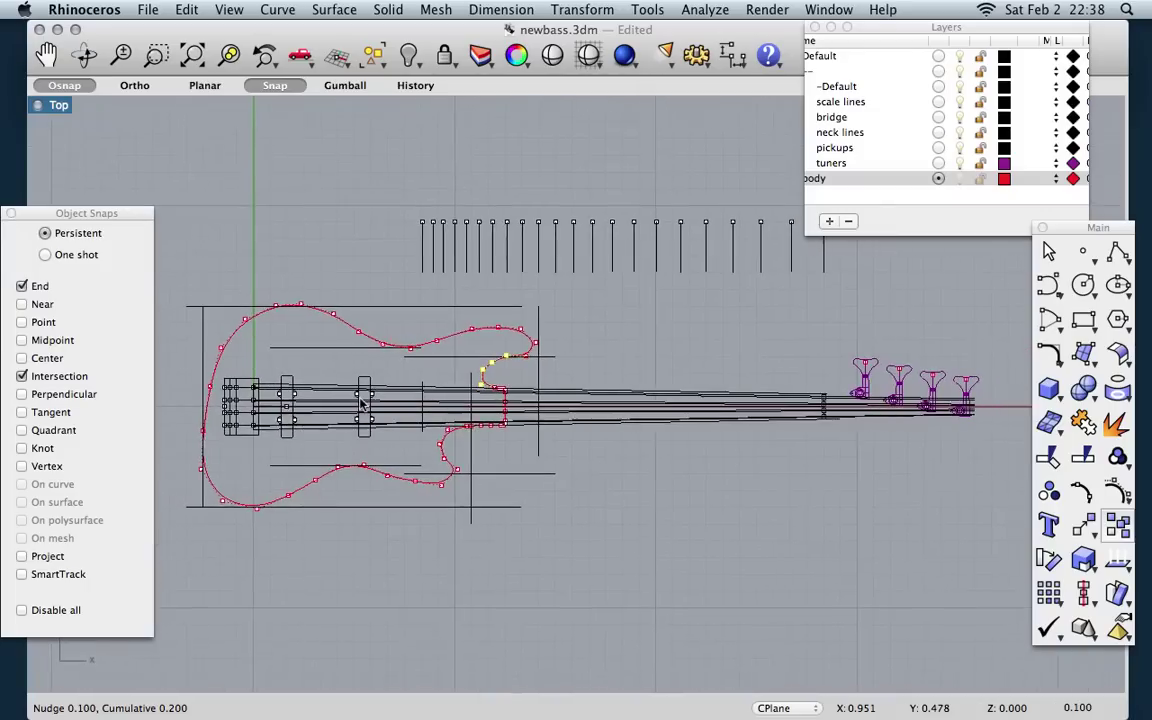
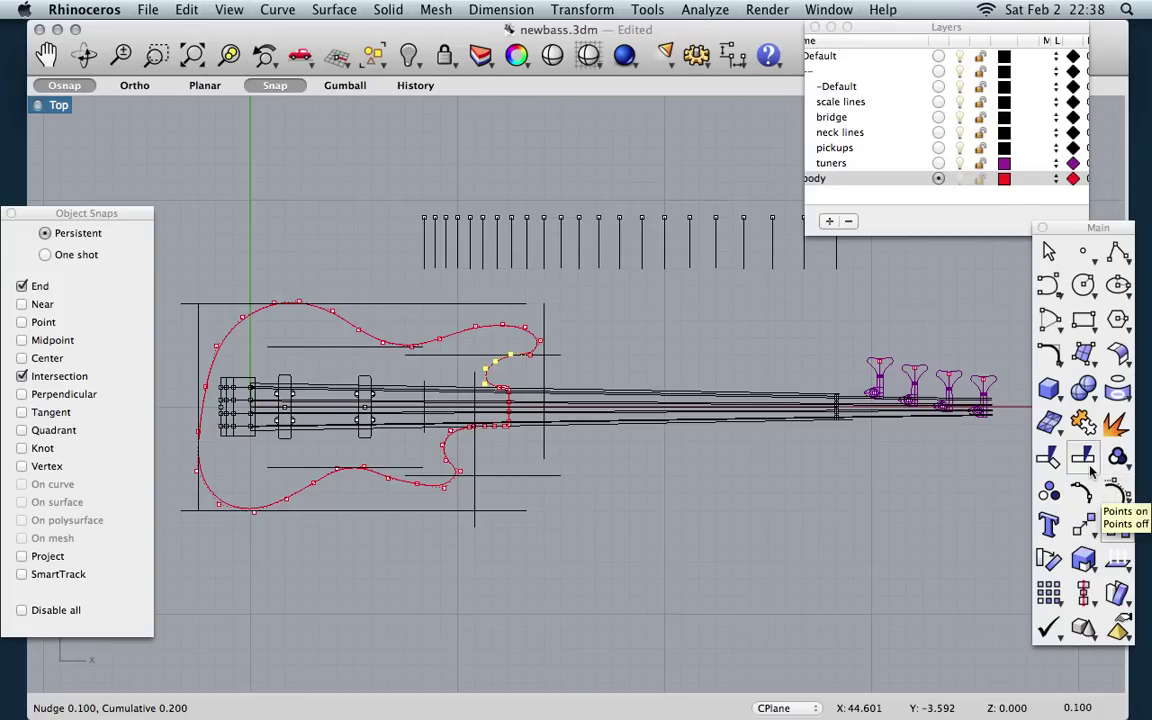
click(1116, 485)
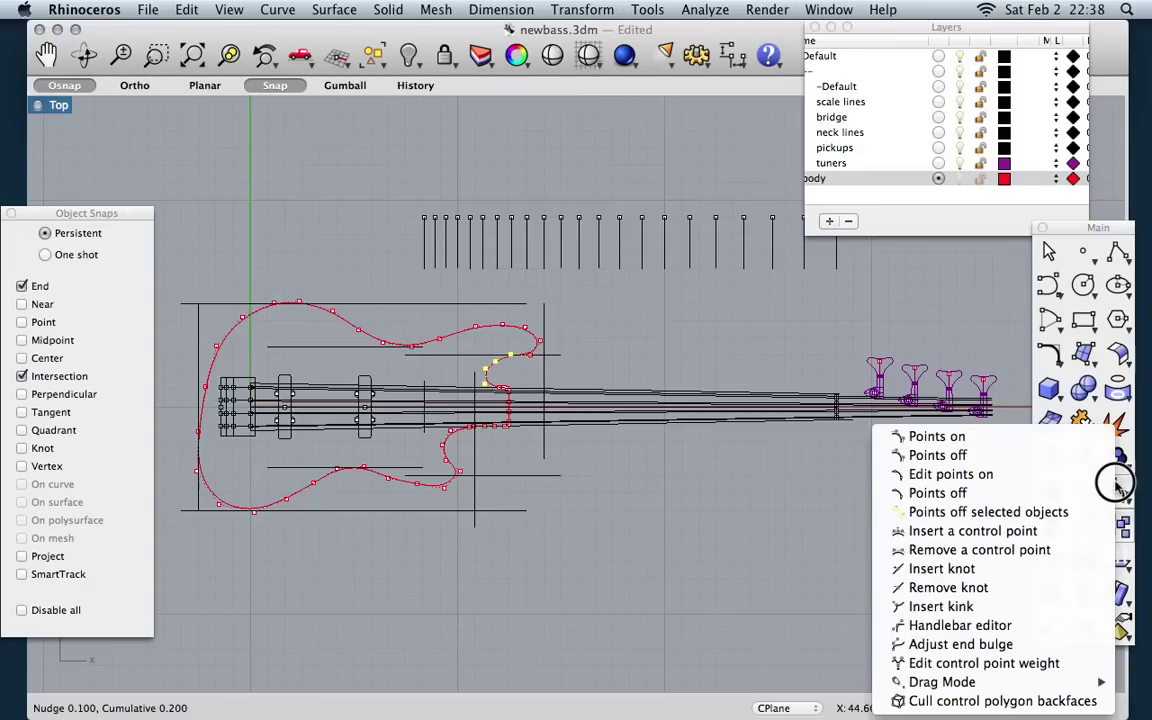
click(1111, 465)
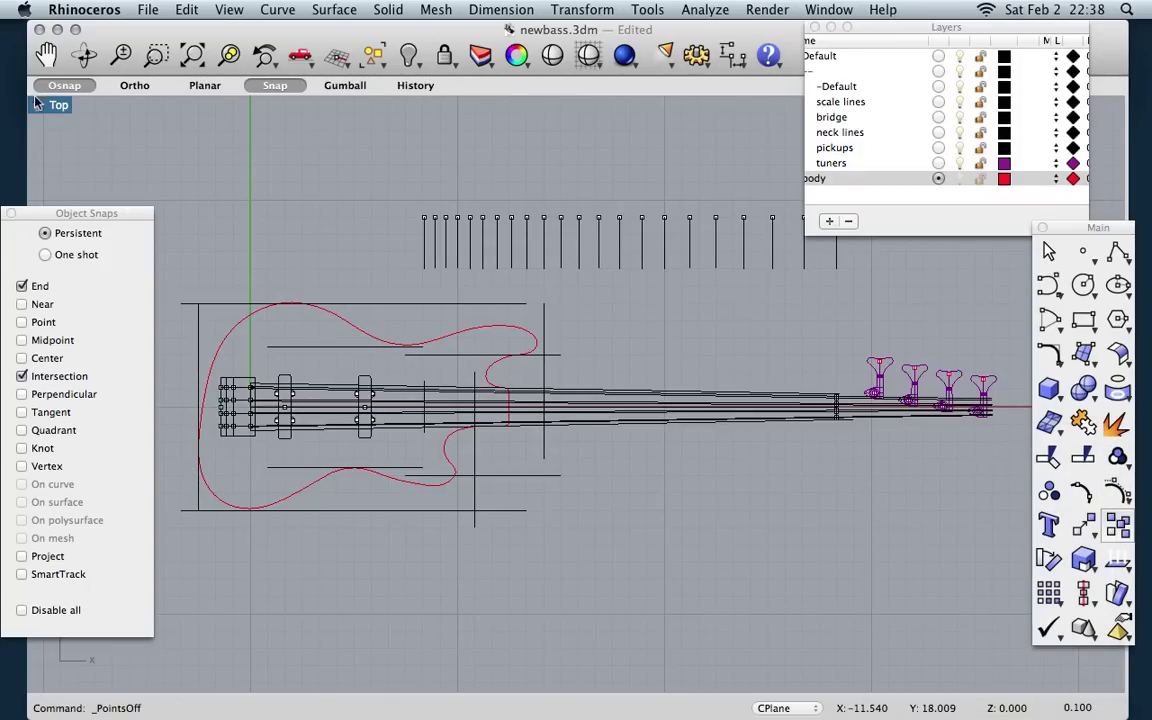
Step: Restore the four-viewport layout and move the Layers panel aside to uncover more of the Perspective viewport
double_click(38, 106)
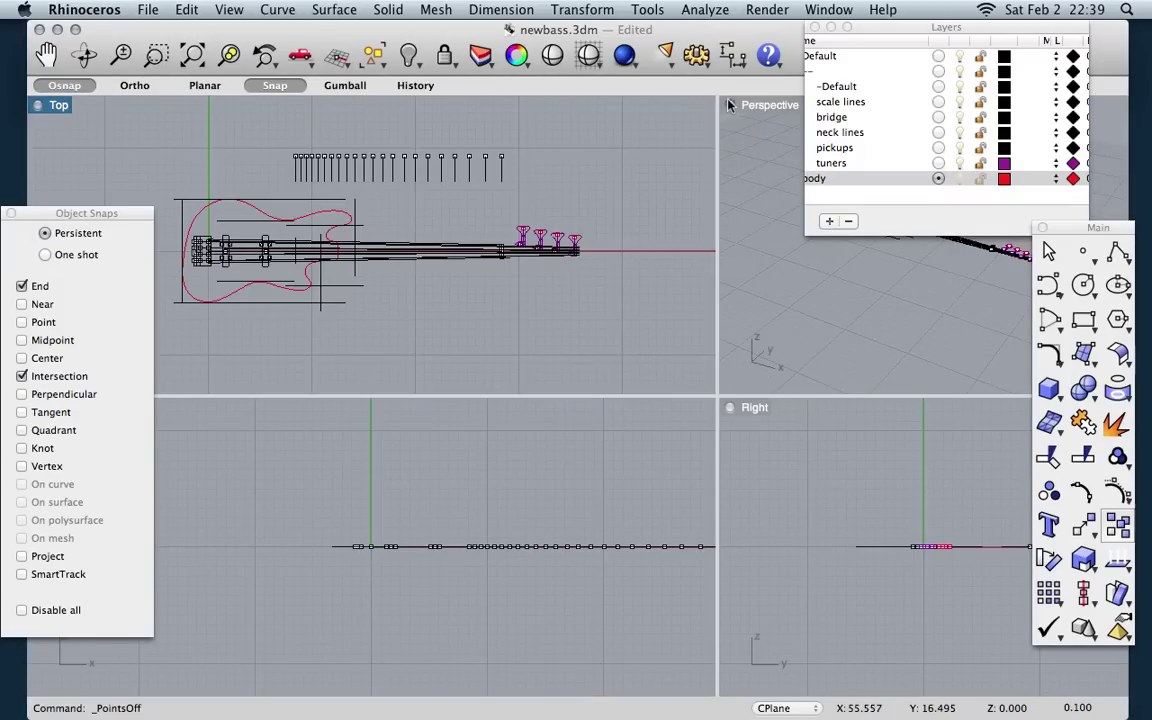
right_drag(757, 259, 757, 259)
drag(913, 29, 1011, 29)
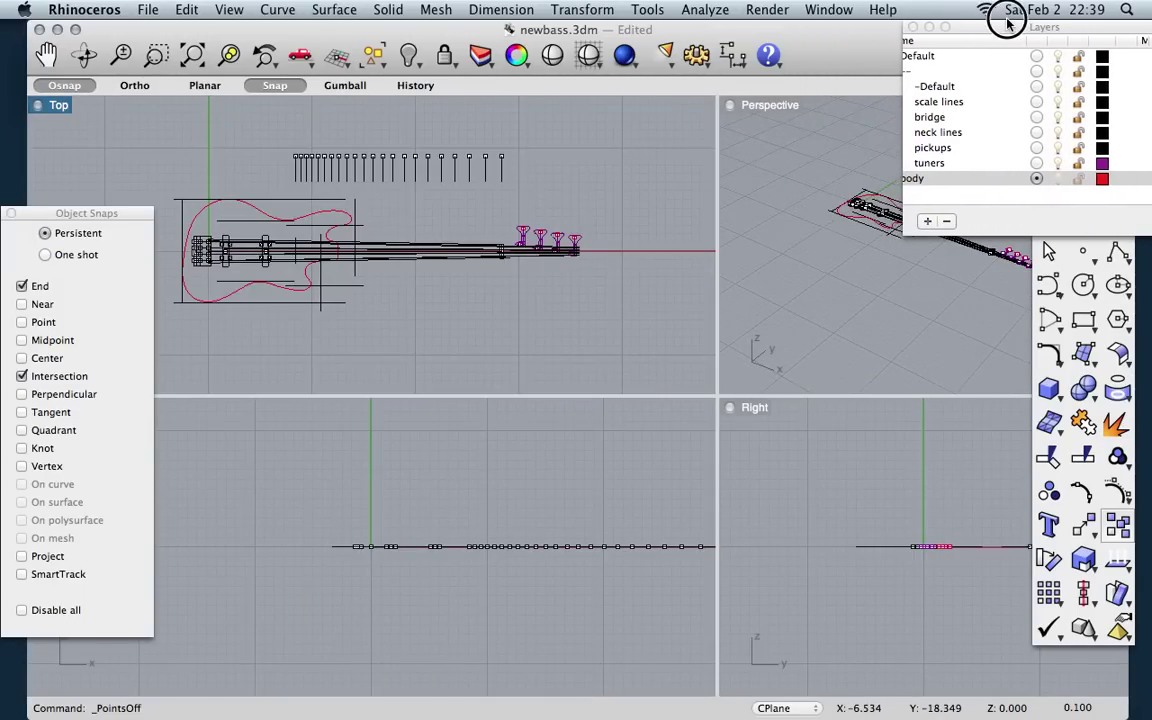
right_drag(846, 205, 843, 193)
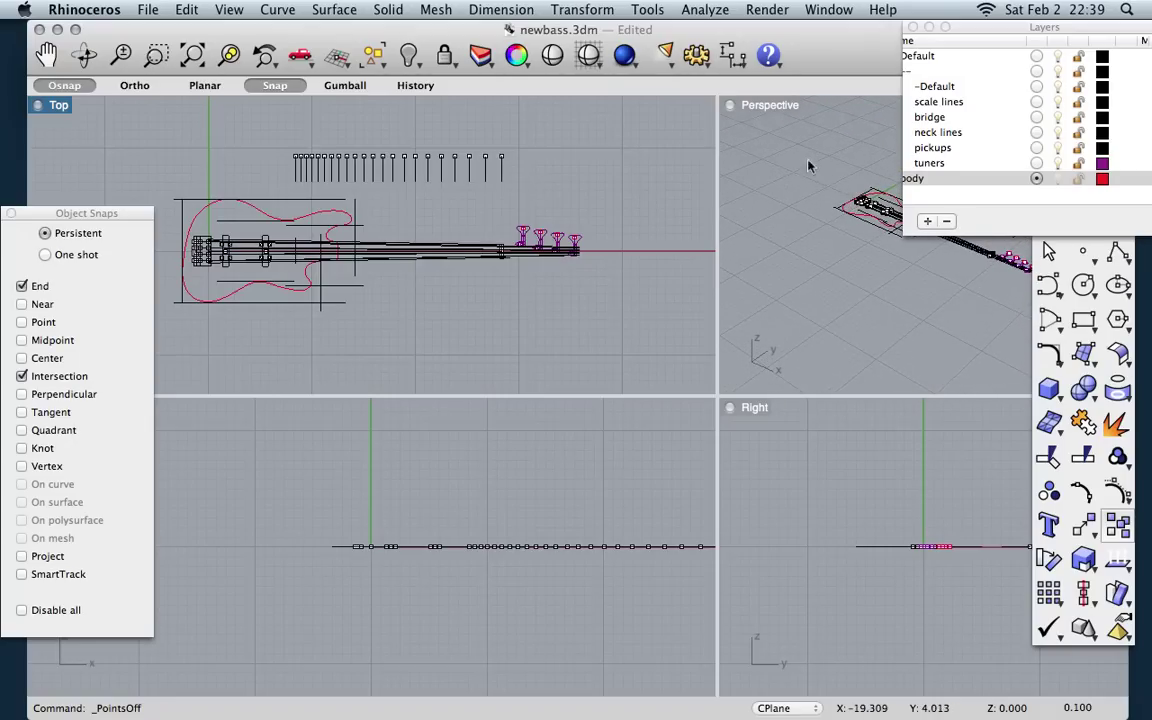
double_click(729, 110)
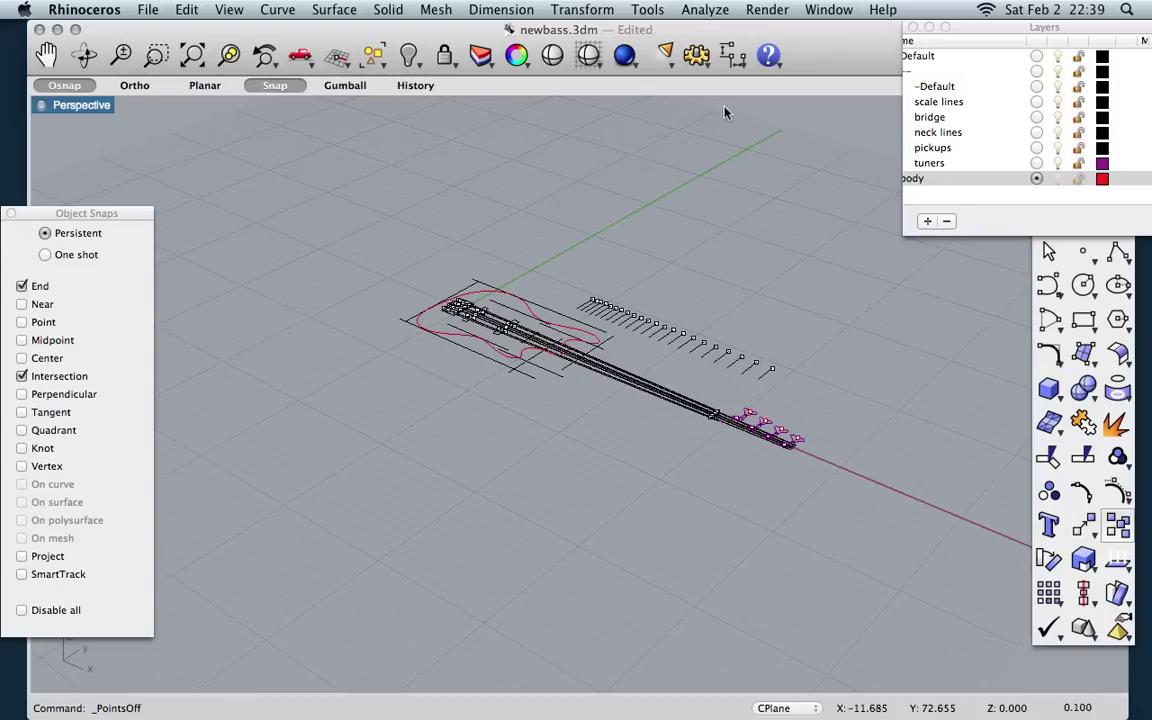
double_click(60, 105)
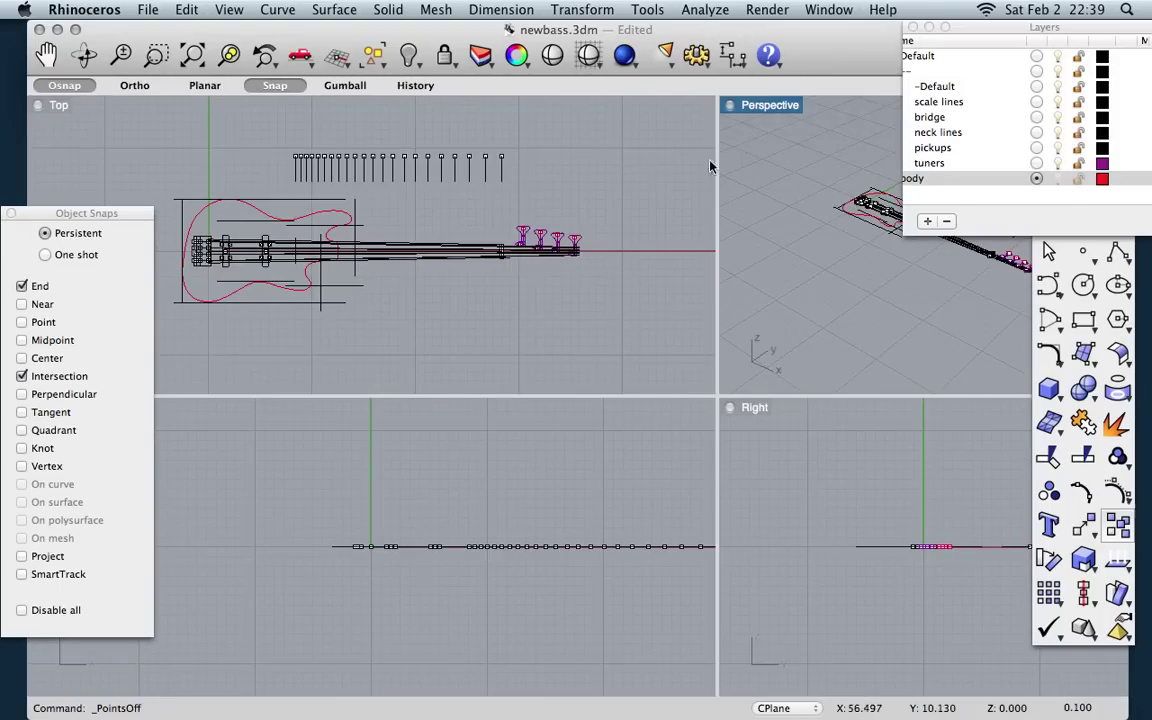
Step: Change the Perspective viewport to a Top view
click(230, 10)
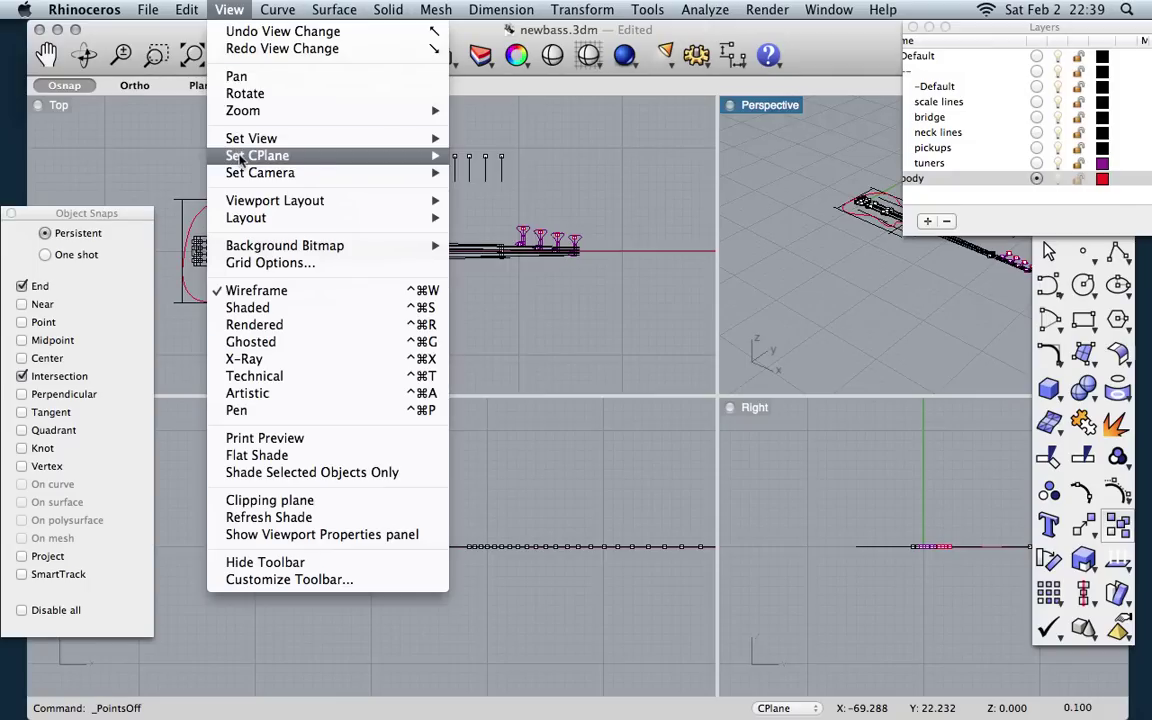
mouse_move(243, 141)
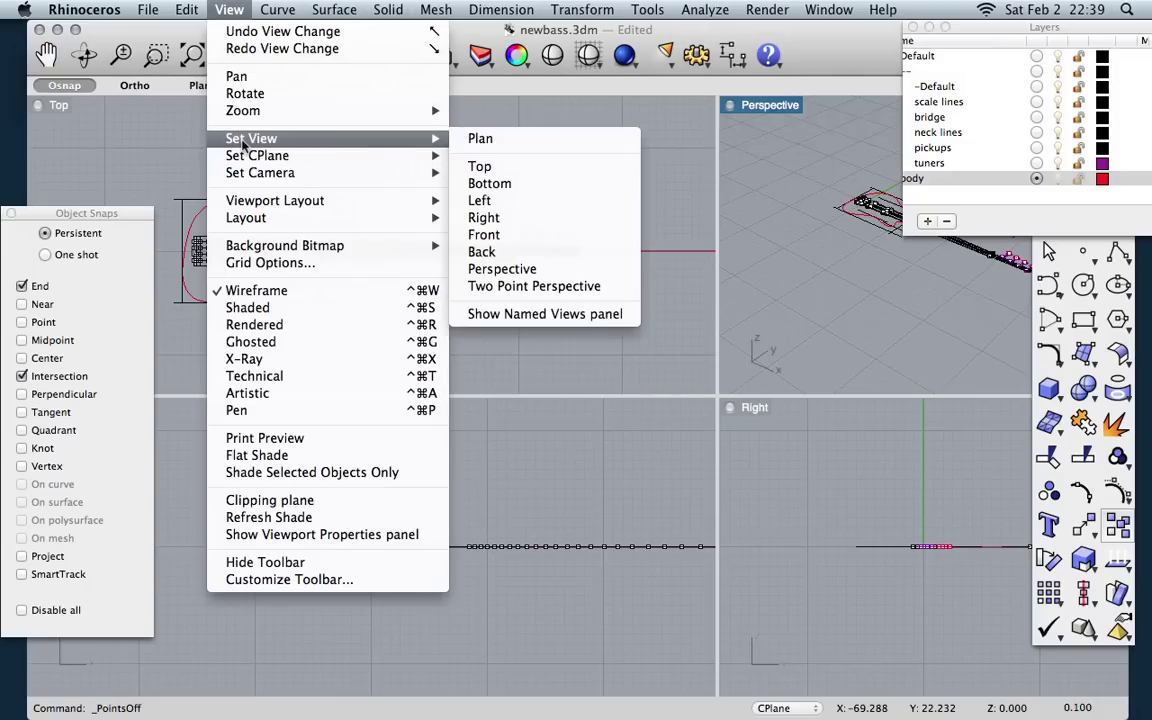
click(480, 166)
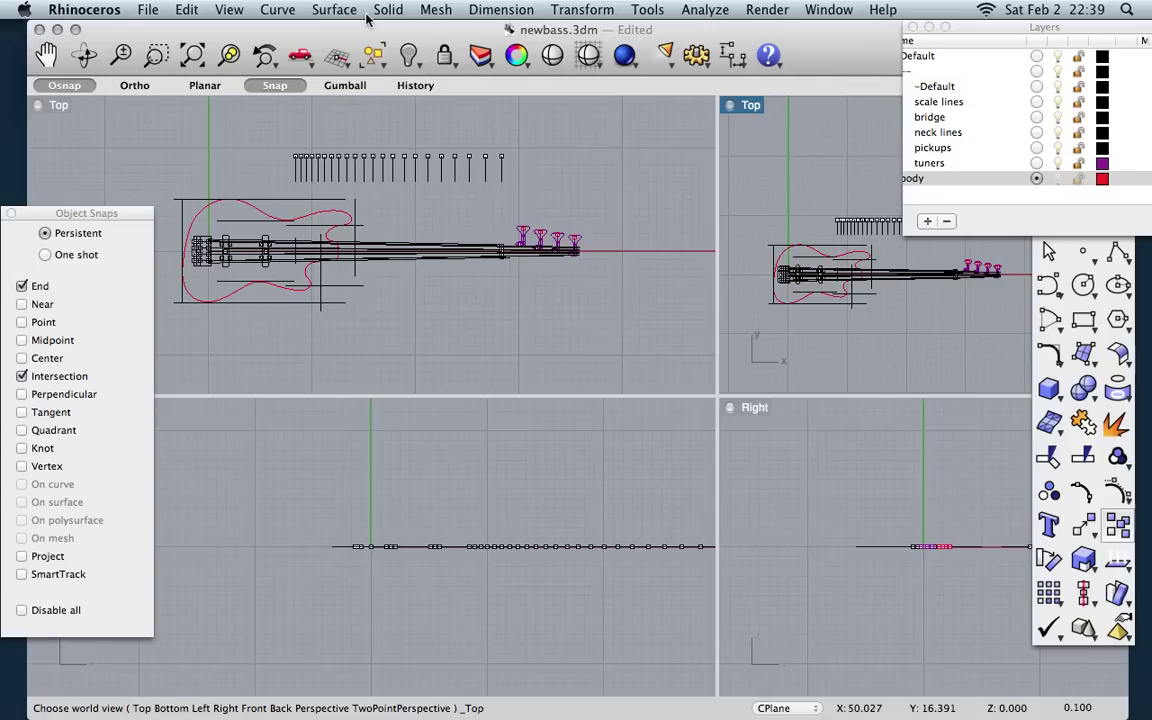
Step: Rotate the new Top view stepwise to the right with RotateView until the bass stands upright with its neck pointing up
click(226, 9)
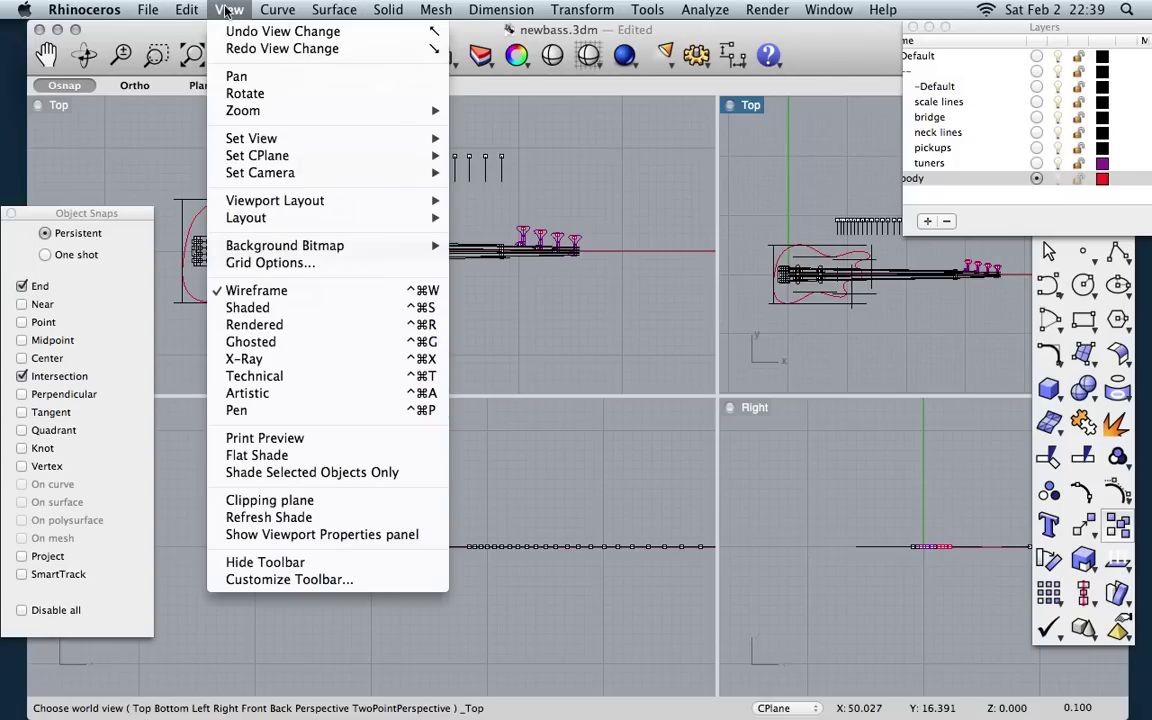
click(243, 97)
drag(815, 113, 733, 96)
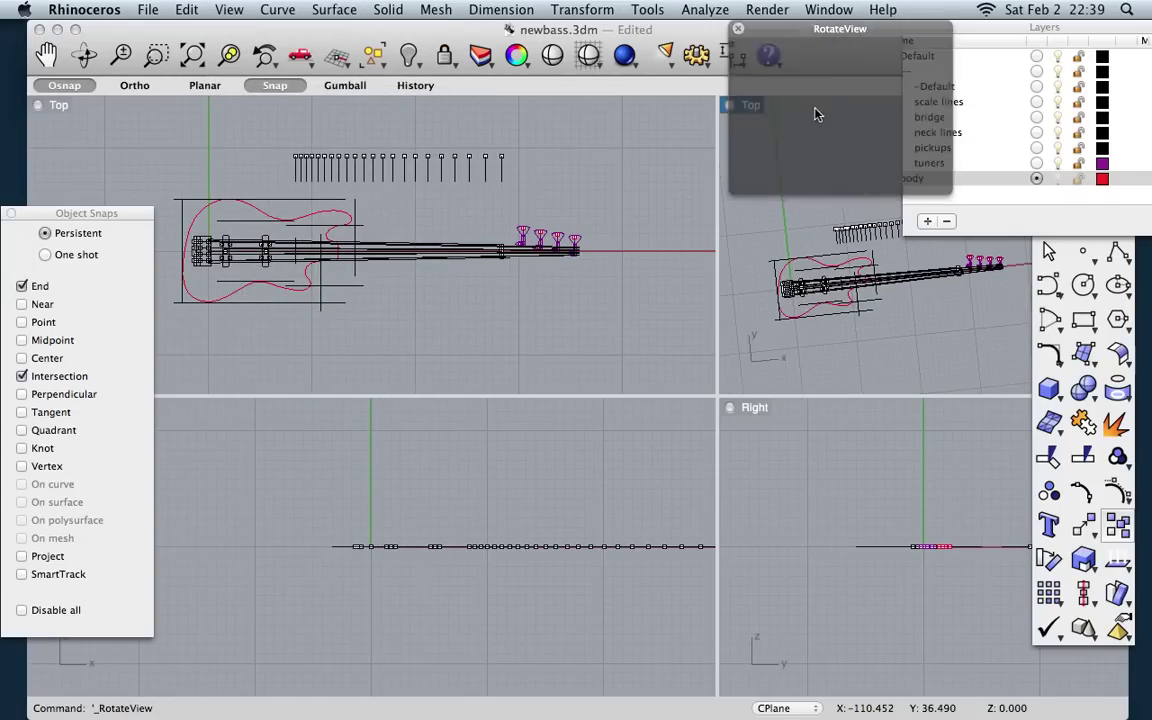
click(815, 107)
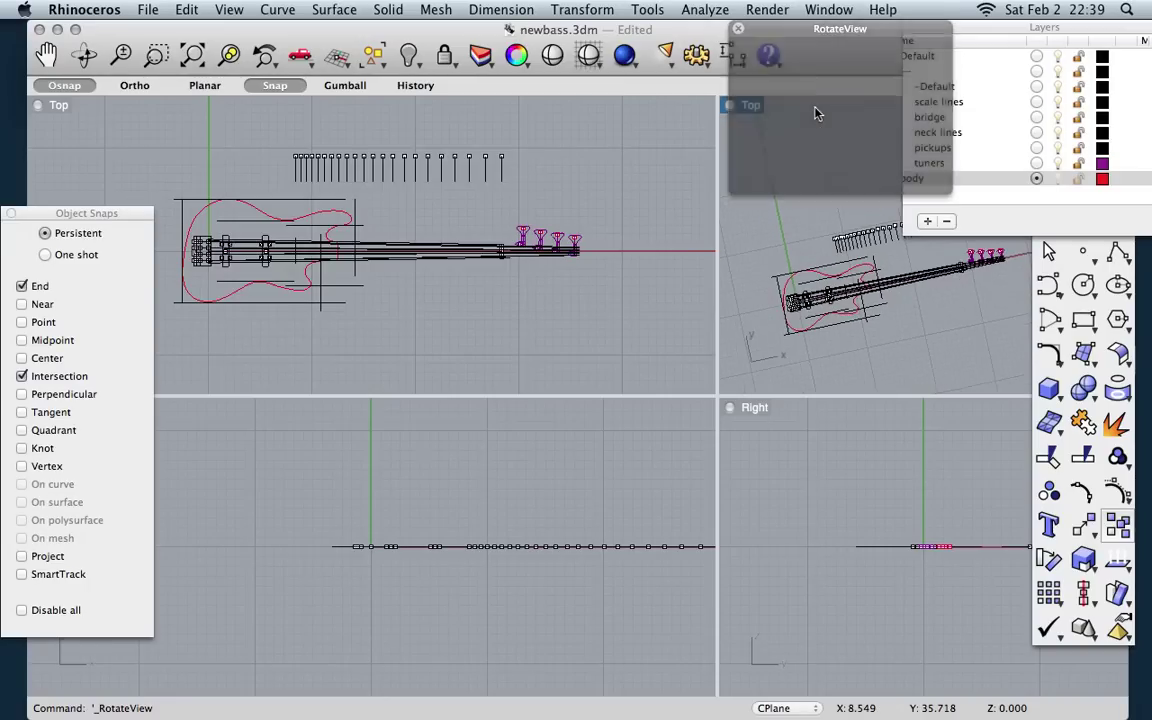
click(815, 107)
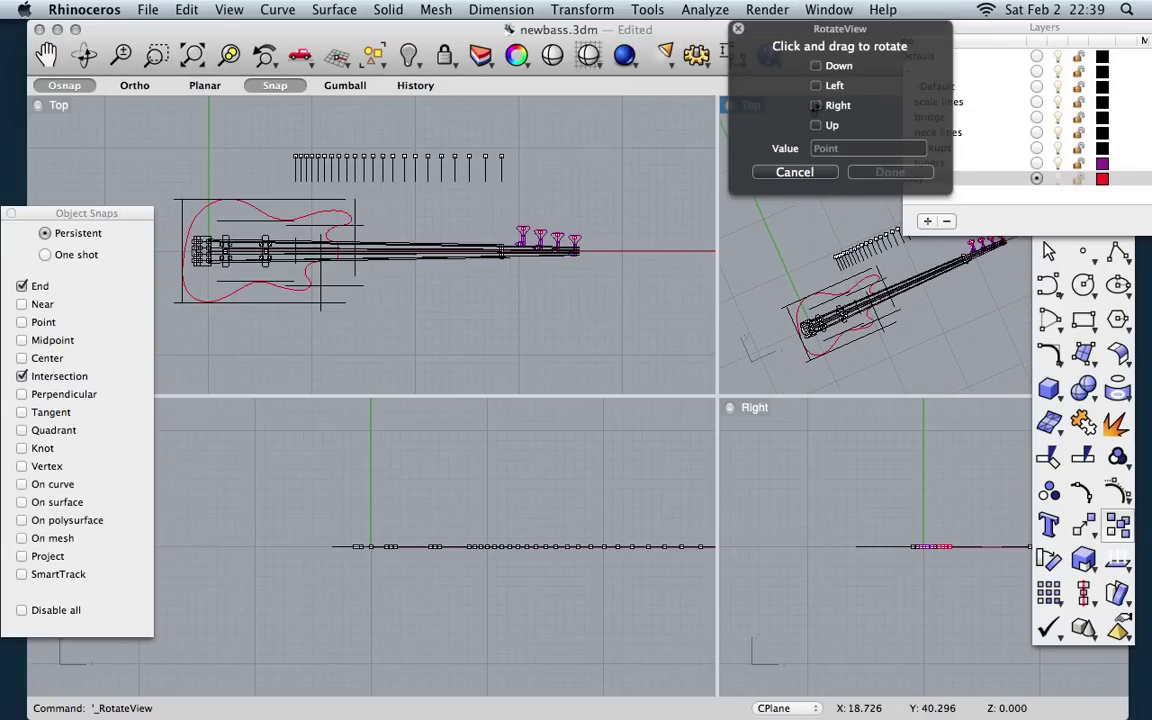
click(815, 107)
click(815, 107)
click(815, 107)
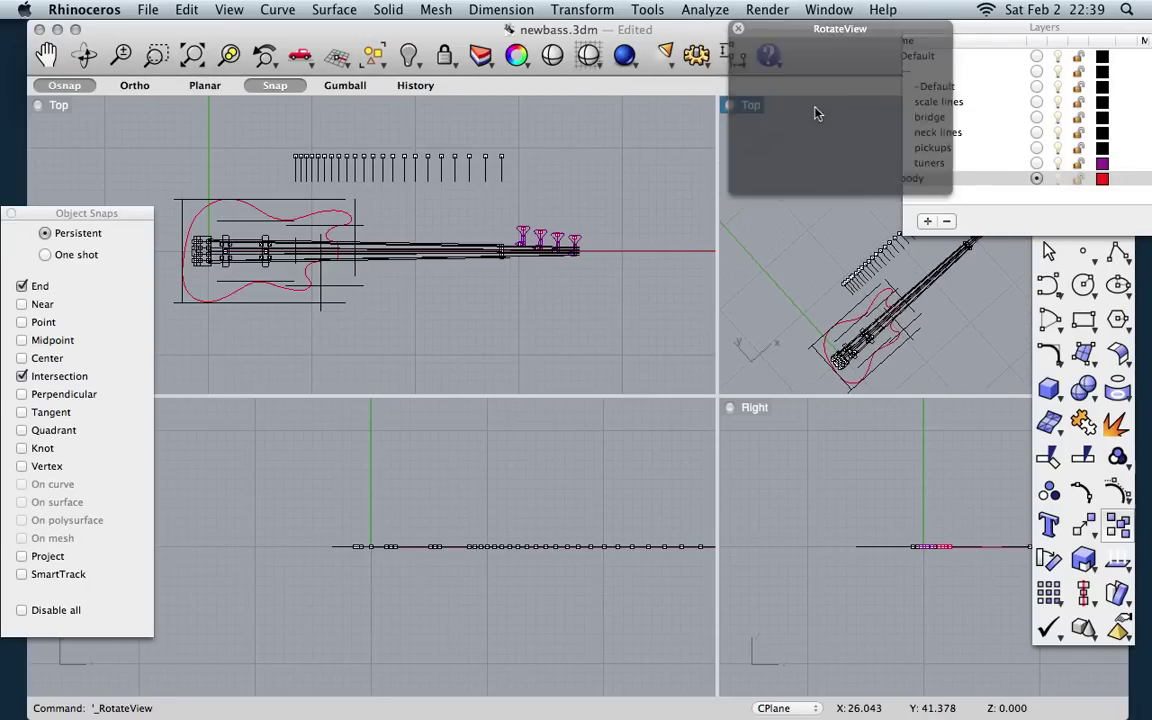
click(815, 107)
click(815, 107)
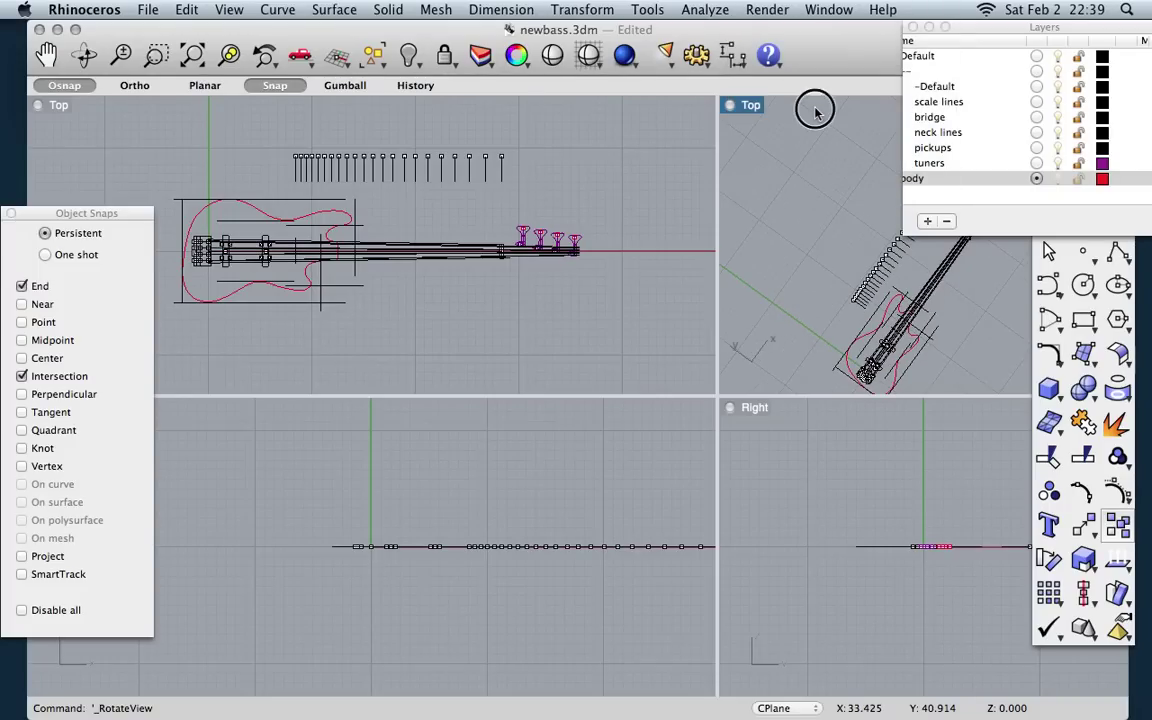
click(815, 107)
click(815, 107)
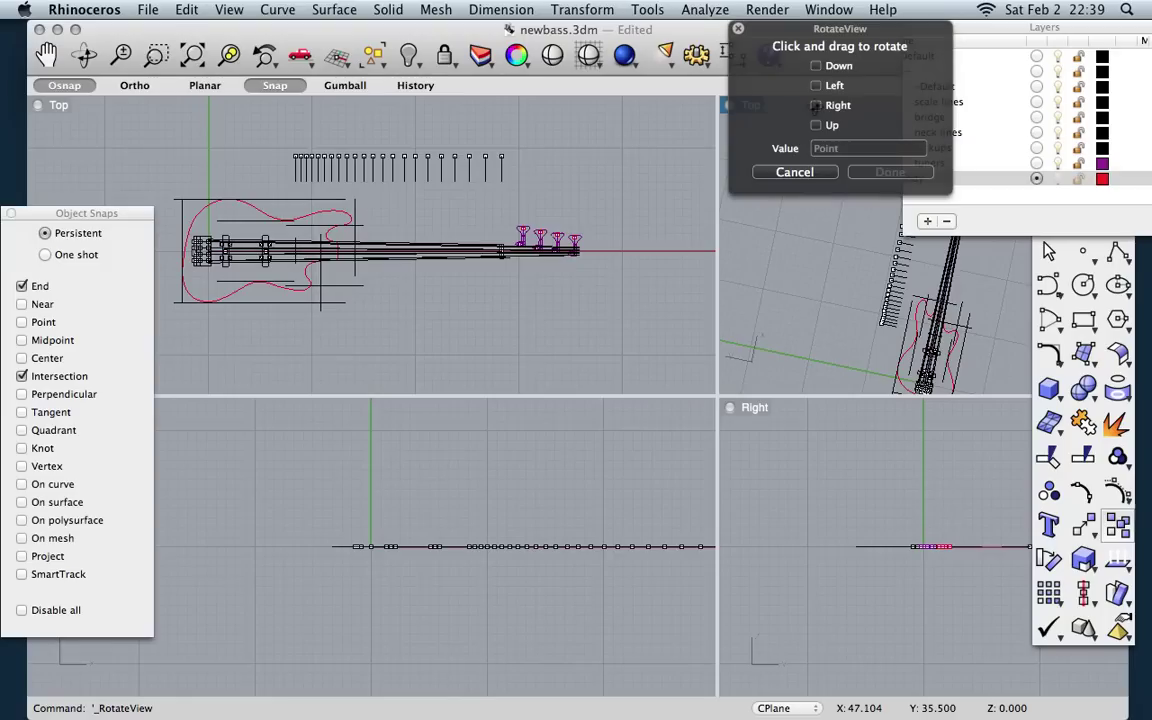
click(815, 107)
click(815, 107)
click(815, 111)
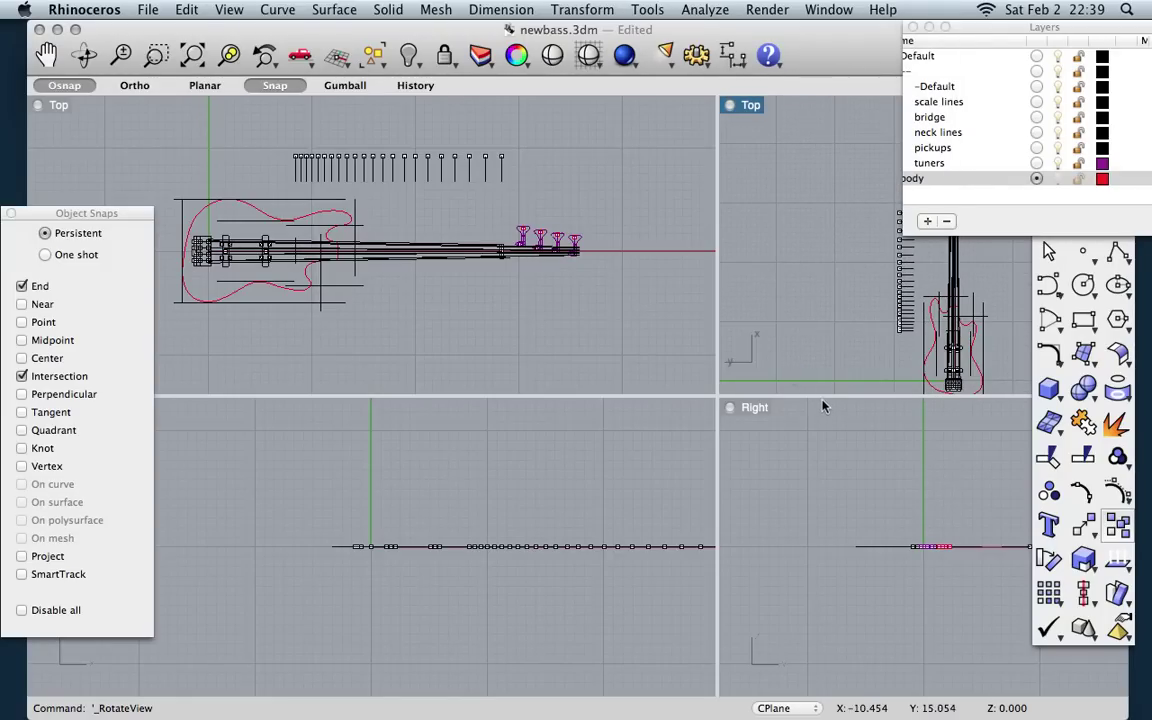
Step: Enlarge the rotated Top viewport over the full window height, replacing the Right viewport, and frame the whole upright bass in it
drag(823, 394, 836, 712)
scroll(874, 542, right, 5)
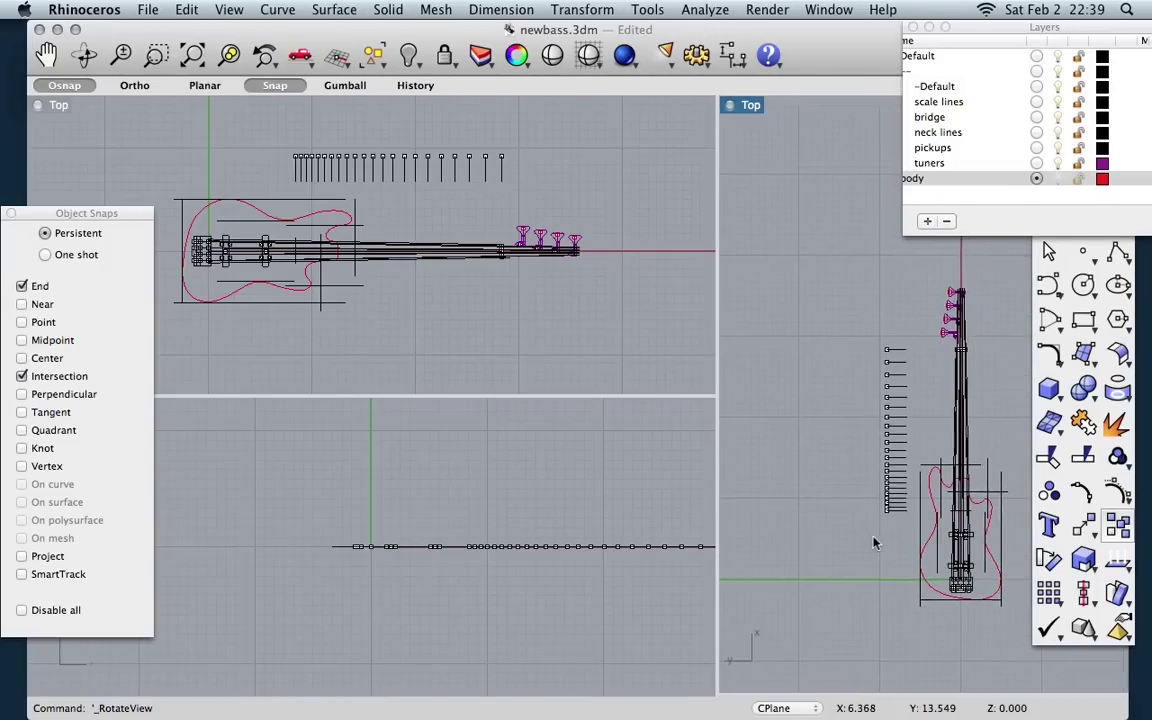
scroll(874, 542, down, 3)
scroll(874, 542, up, 5)
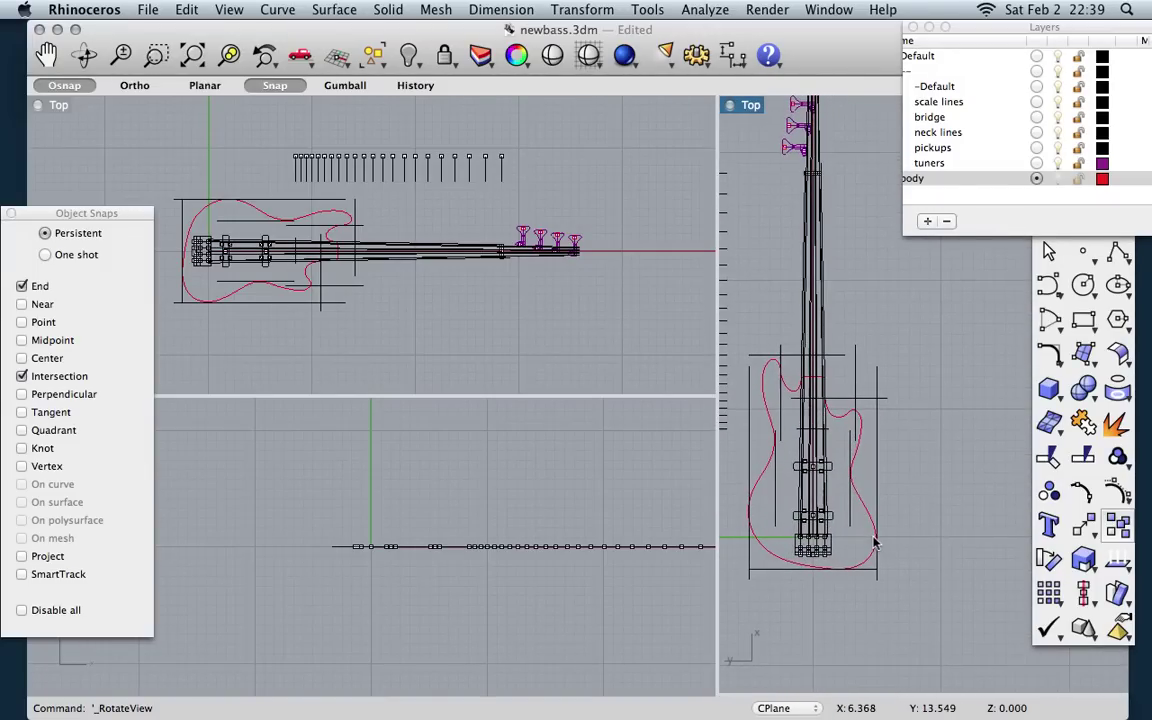
scroll(874, 542, up, 4)
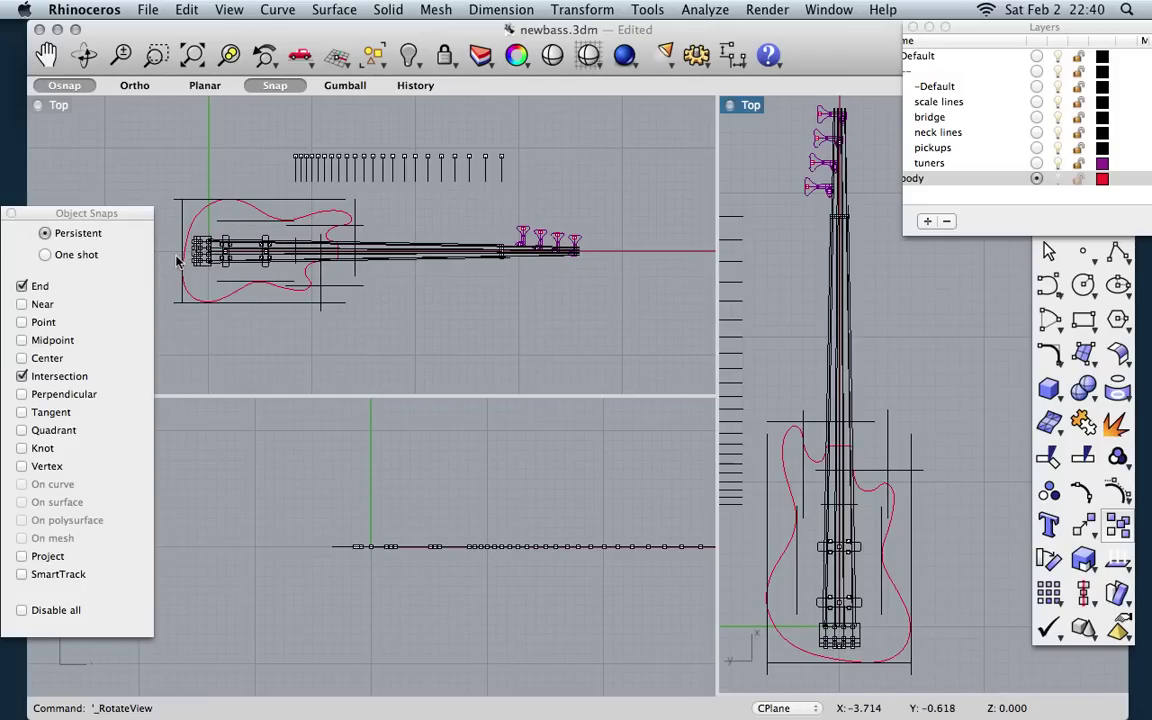
Step: Frame the horizontal bass more closely in the original Top viewport and maximize that viewport
scroll(184, 252, up, 2)
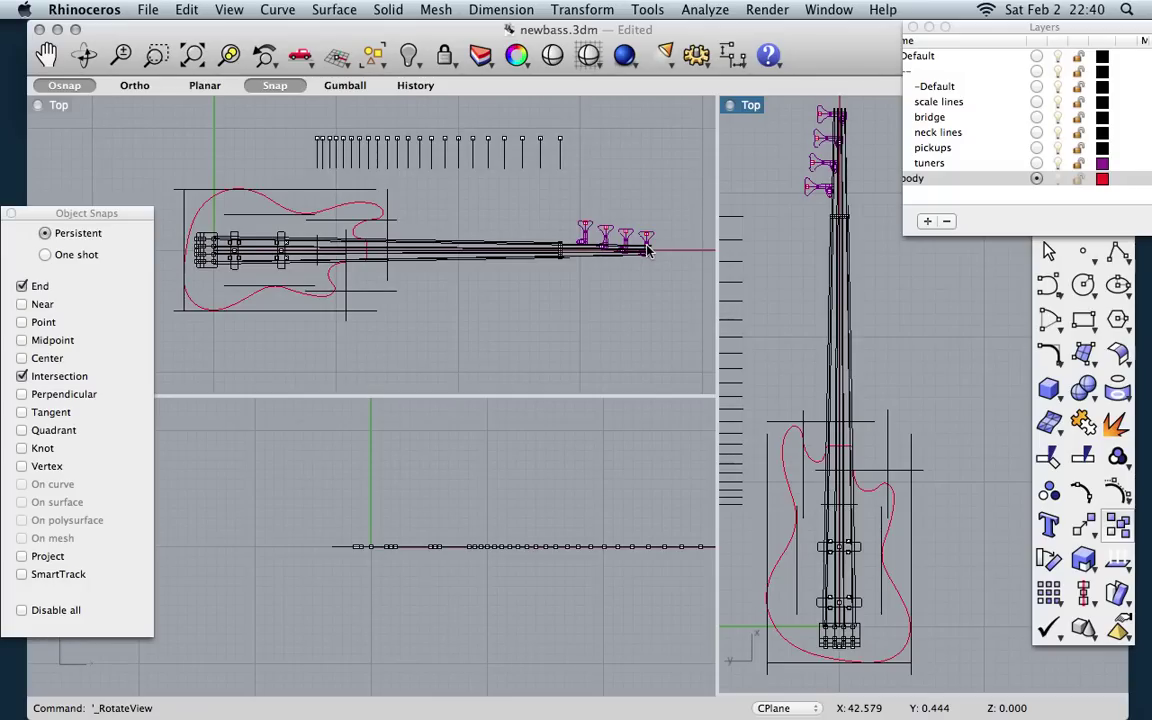
double_click(41, 104)
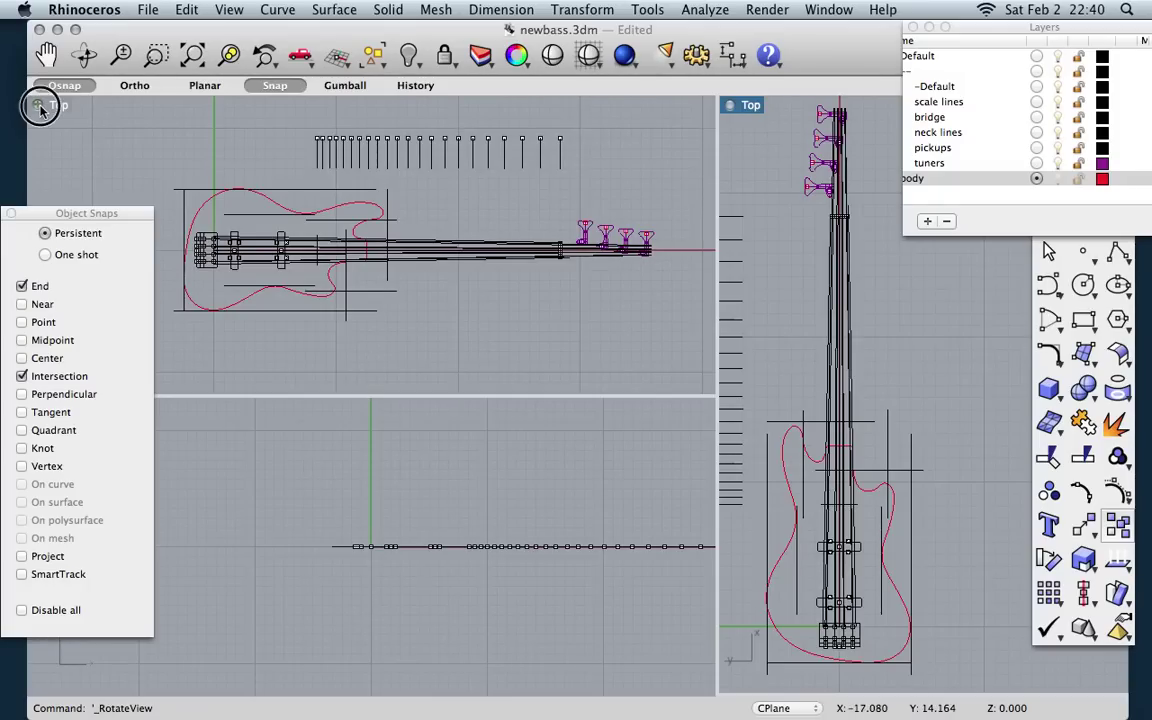
Step: Create a layer named "body 2" as the current layer and hide the existing body layer
click(242, 307)
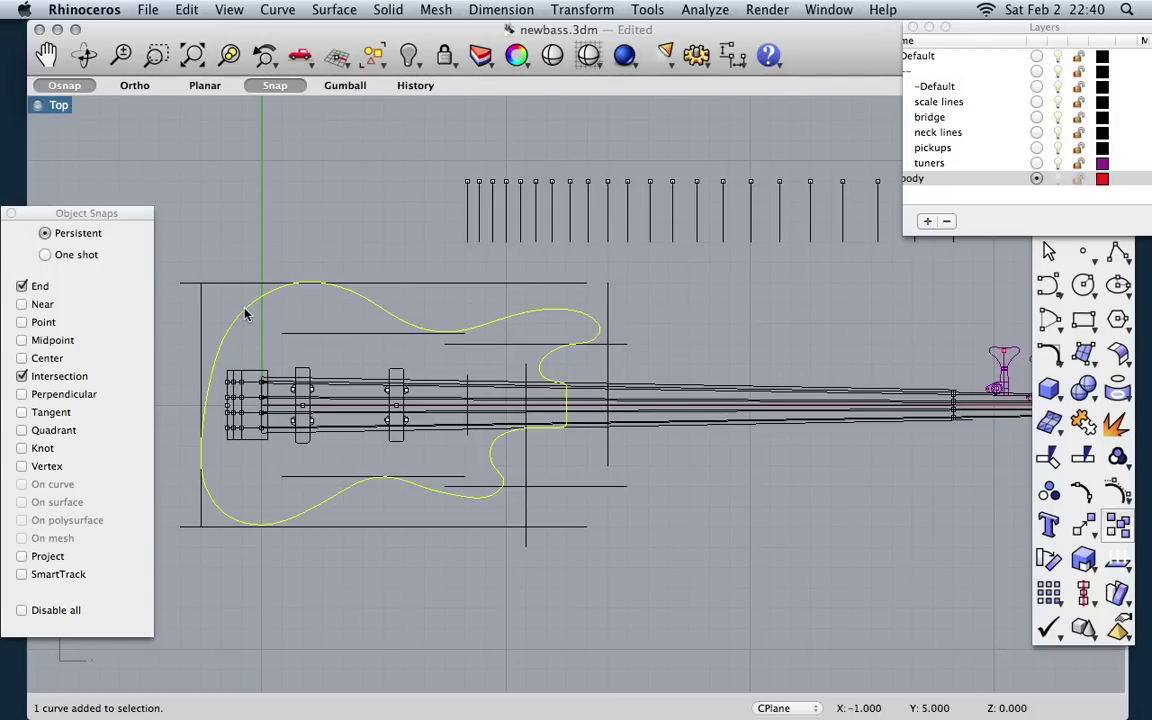
click(930, 221)
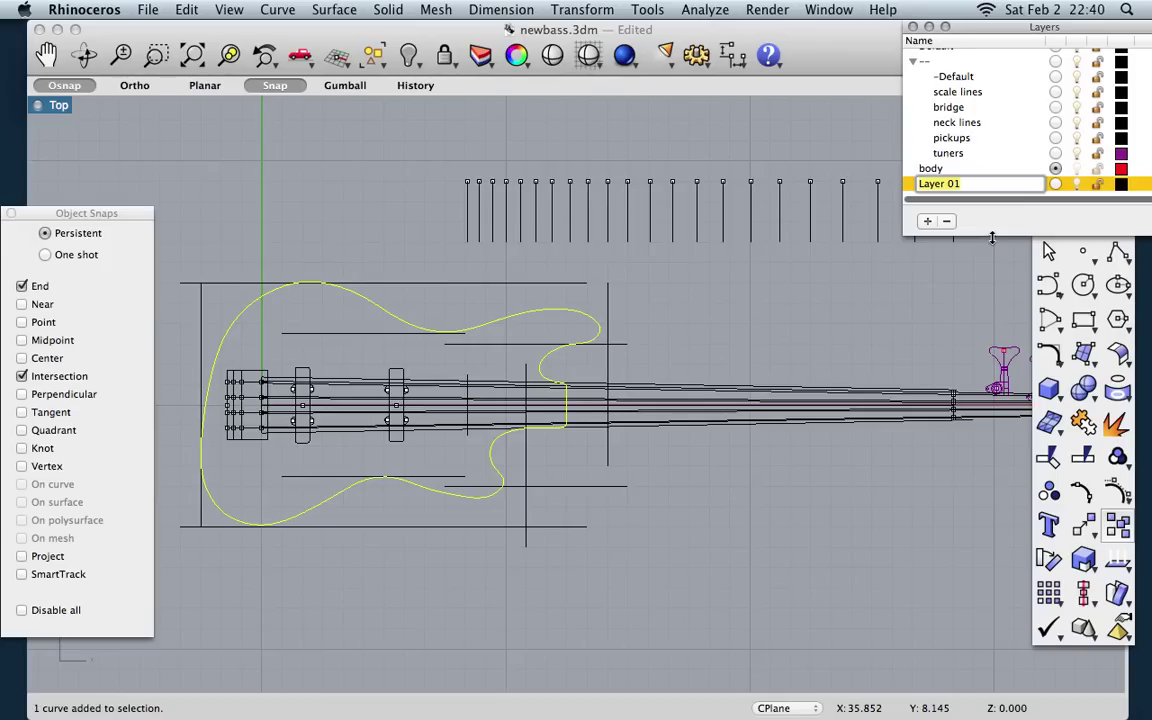
text(body 2)
click(997, 192)
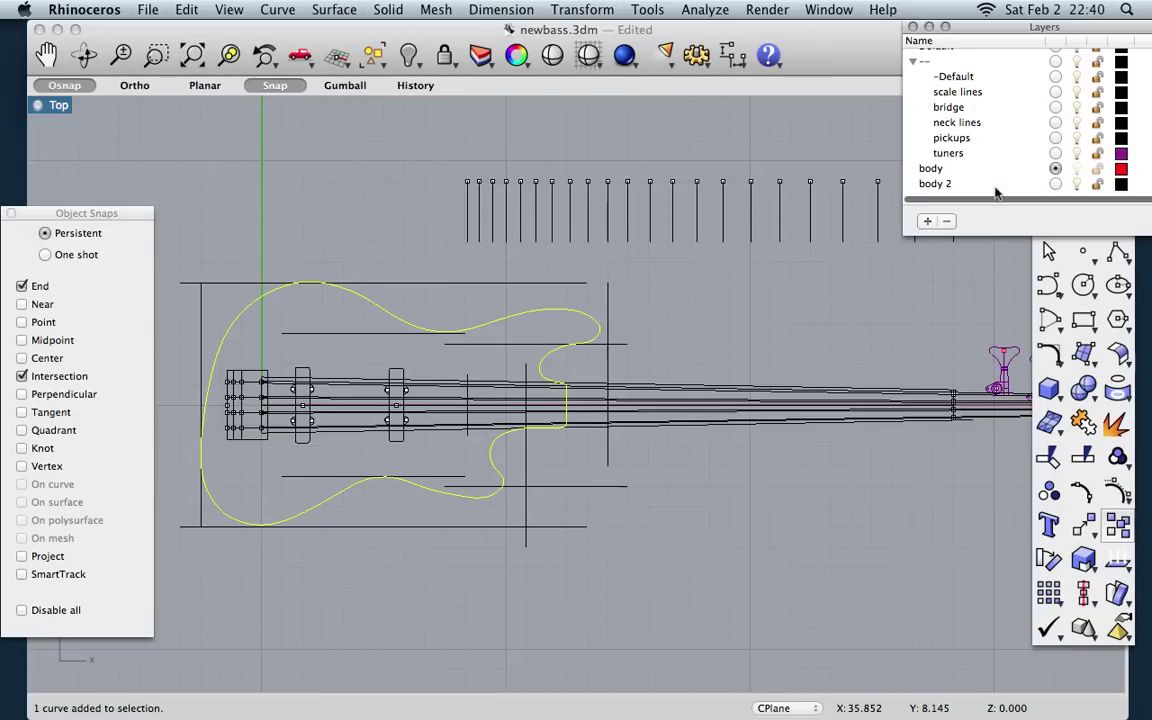
click(1056, 184)
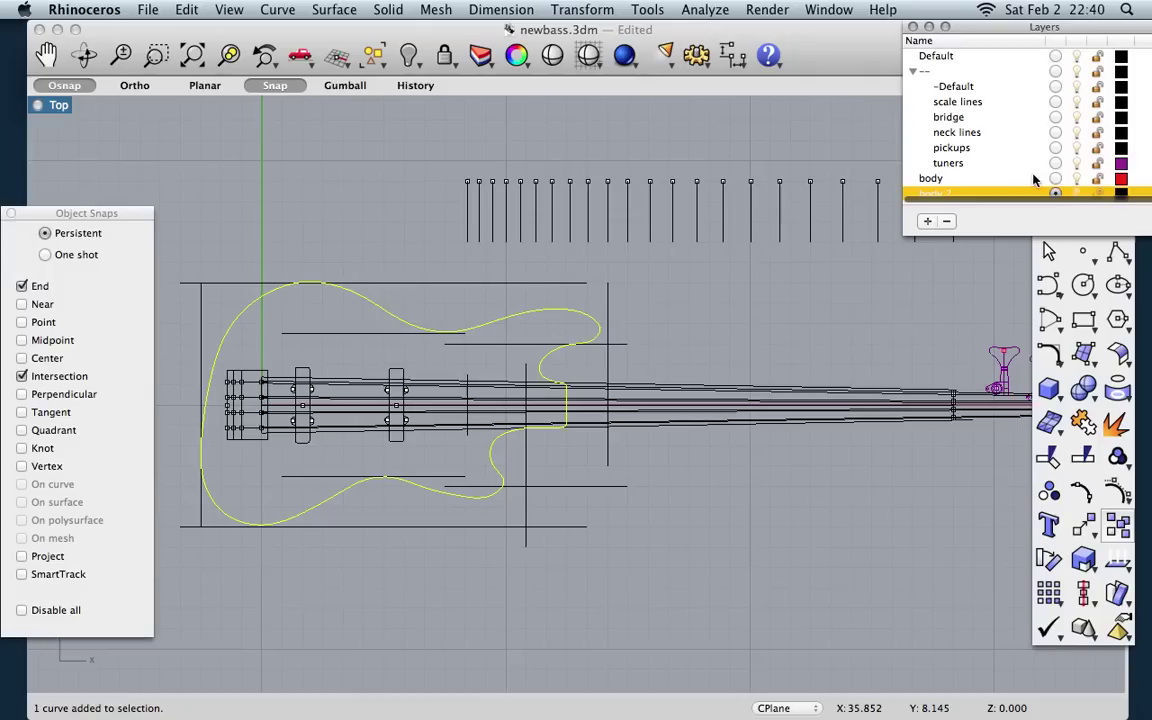
click(1077, 179)
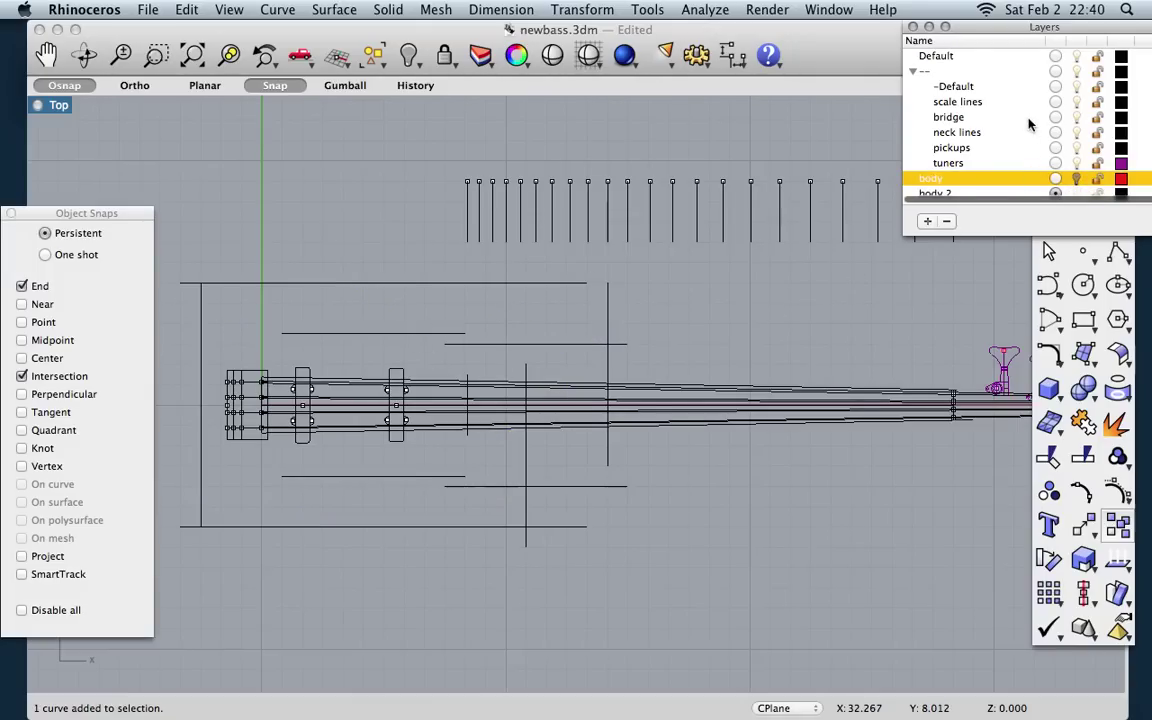
Step: Set the display color of the body 2 layer to Purple from the Apple palette
drag(1010, 237, 1010, 251)
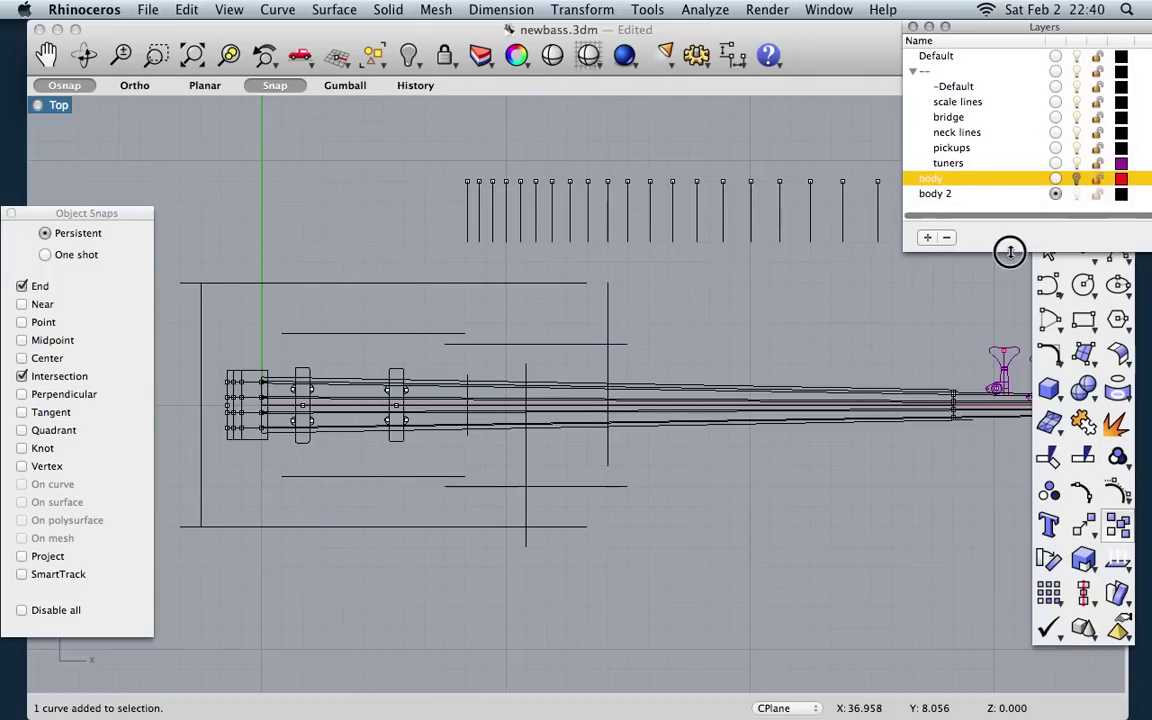
click(1120, 194)
click(1116, 194)
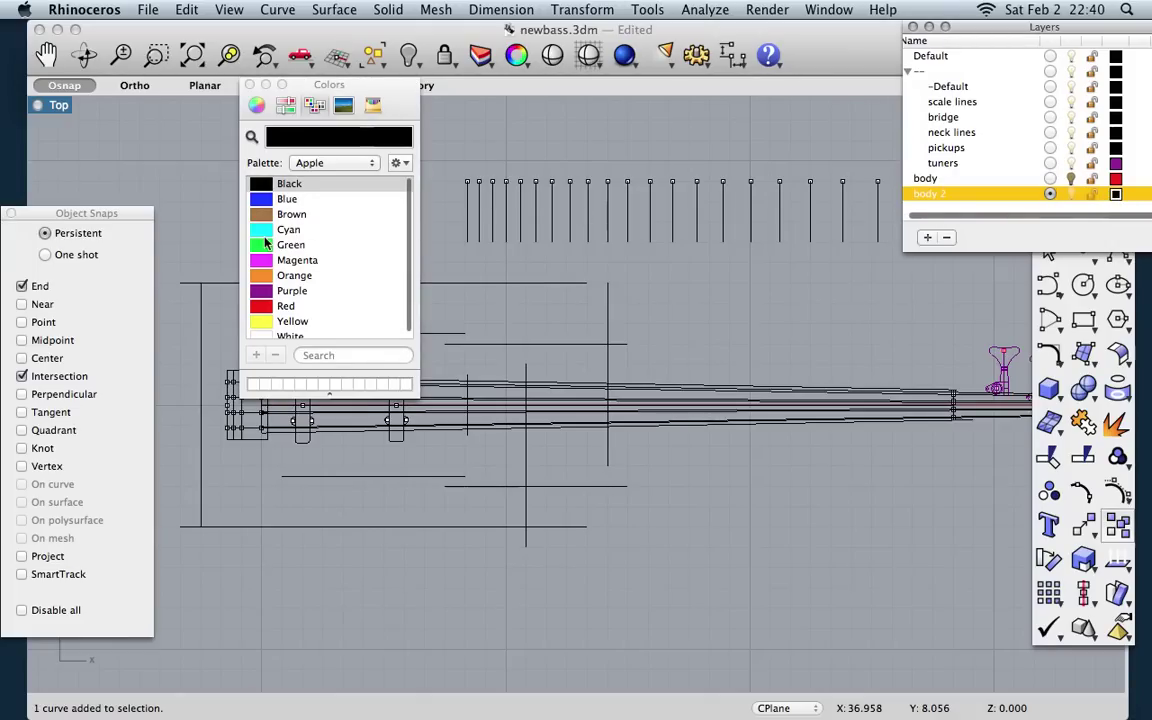
click(262, 290)
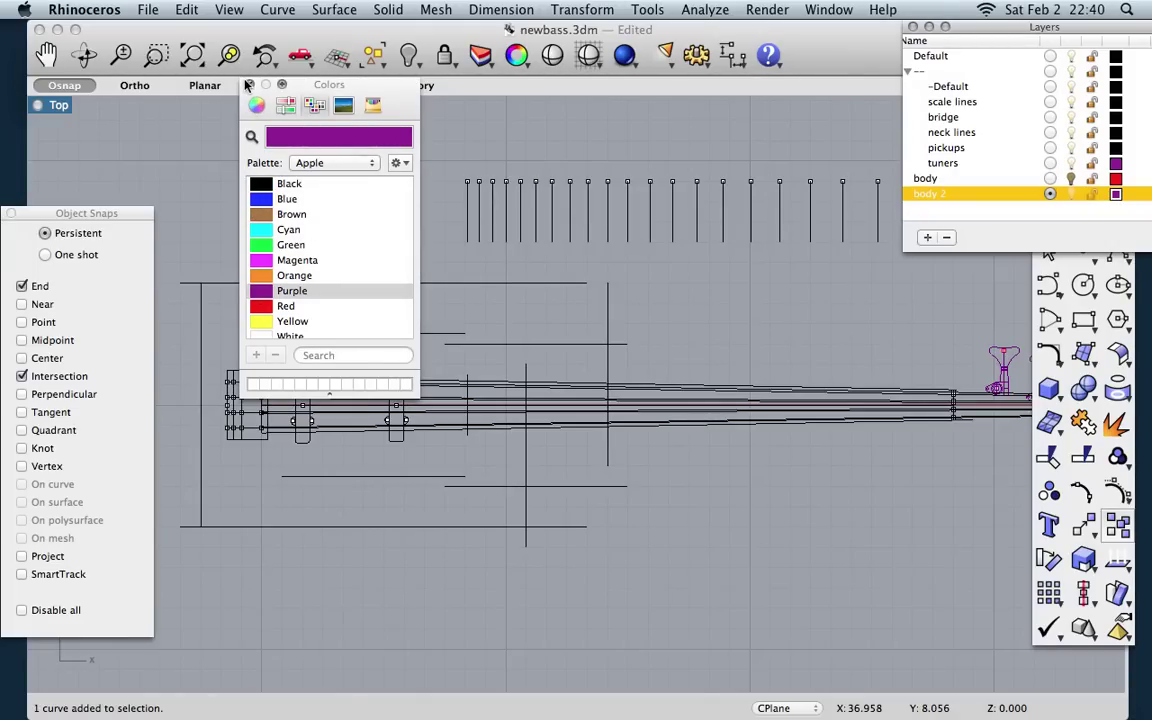
click(248, 84)
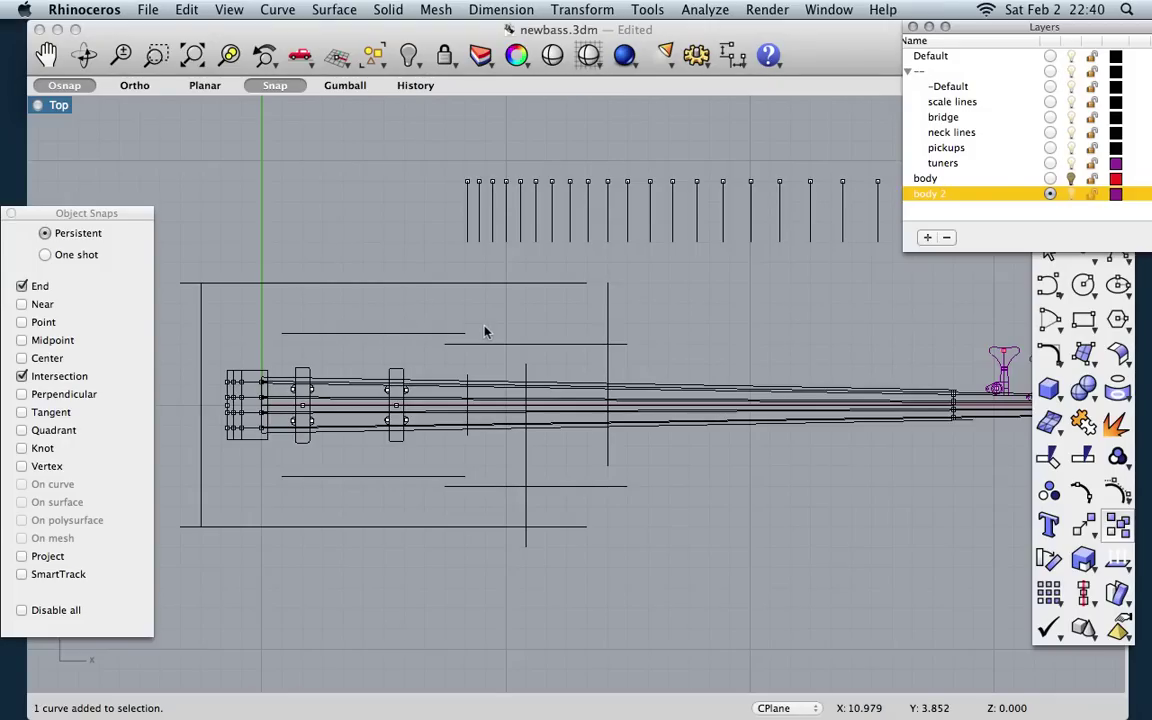
Step: Draw a closed degree 10 control-point curve with three points around the bridge and pickups, starting at 14,0 on the centreline
scroll(484, 332, left, 5)
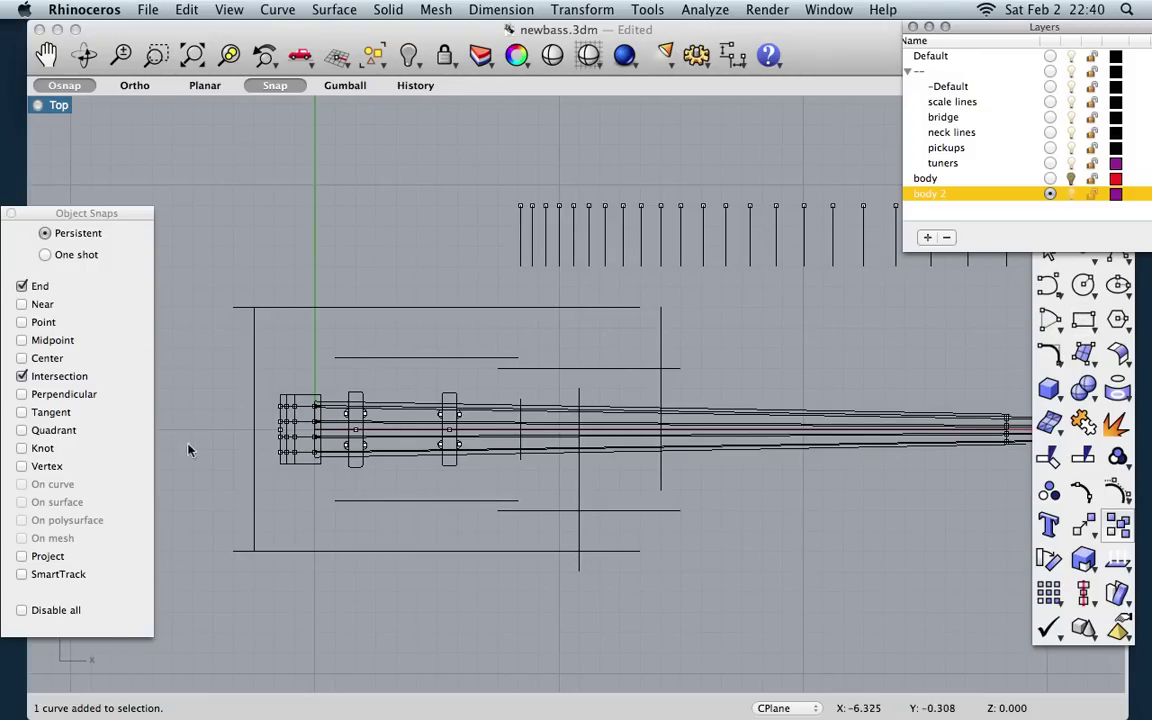
scroll(298, 458, left, 5)
scroll(298, 458, left, 5)
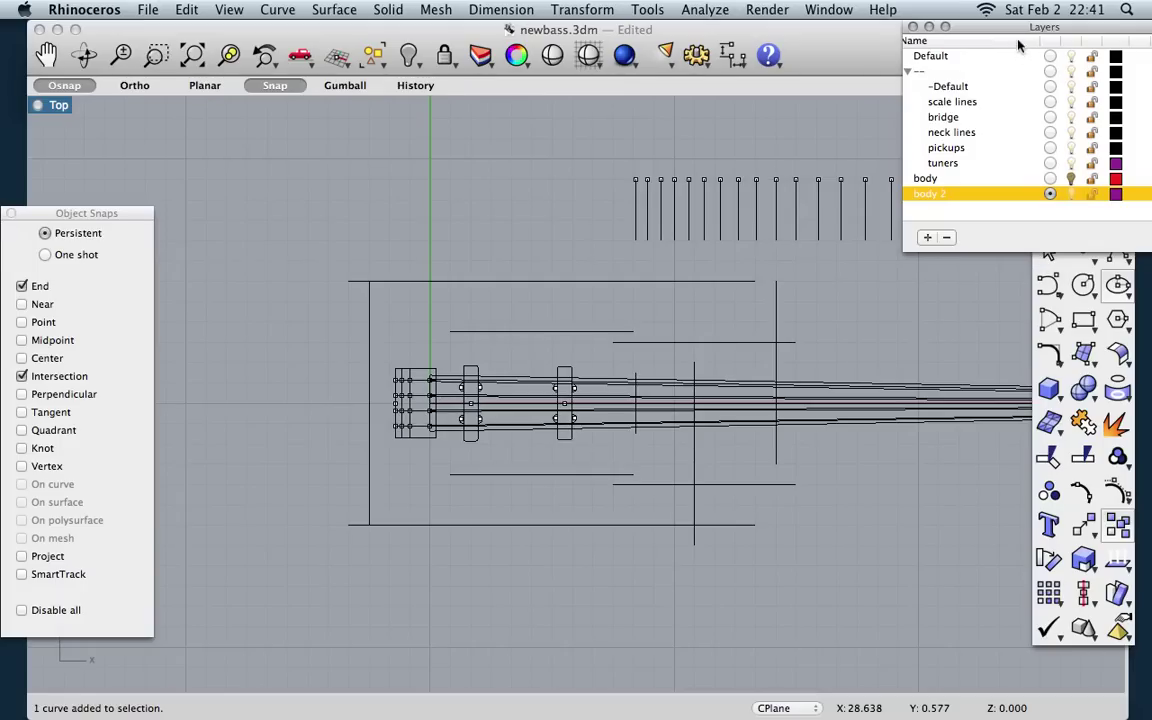
drag(1016, 254, 1018, 222)
drag(1047, 289, 980, 291)
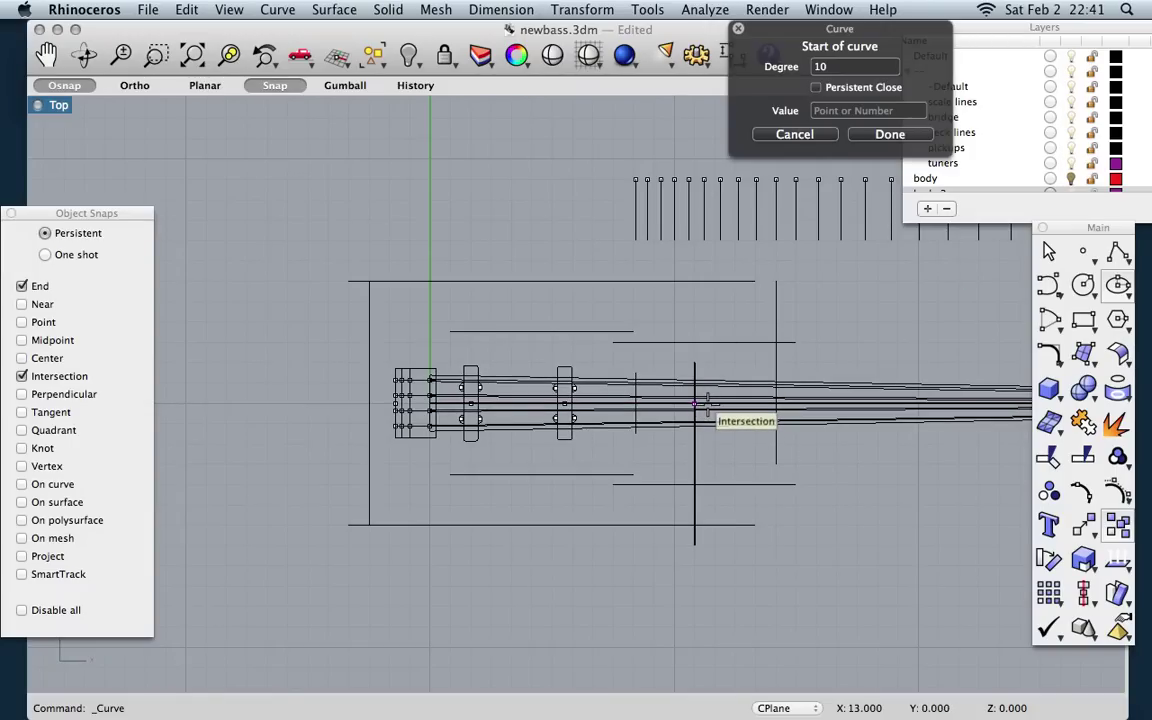
click(718, 408)
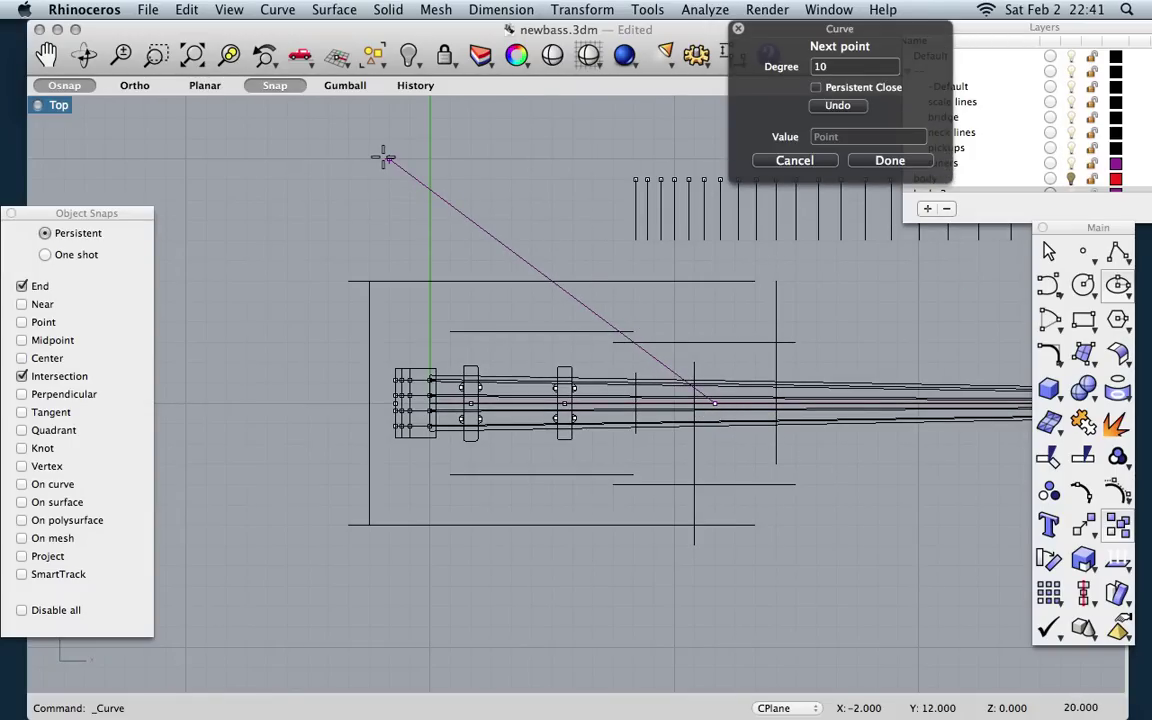
click(389, 158)
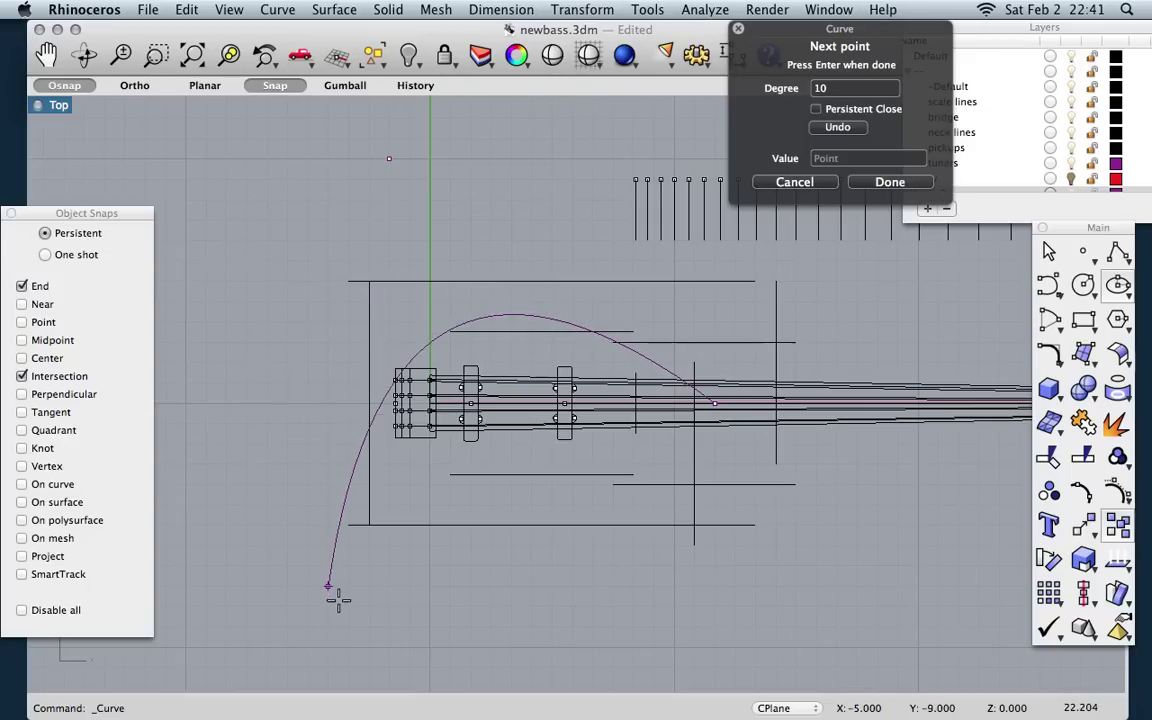
click(348, 667)
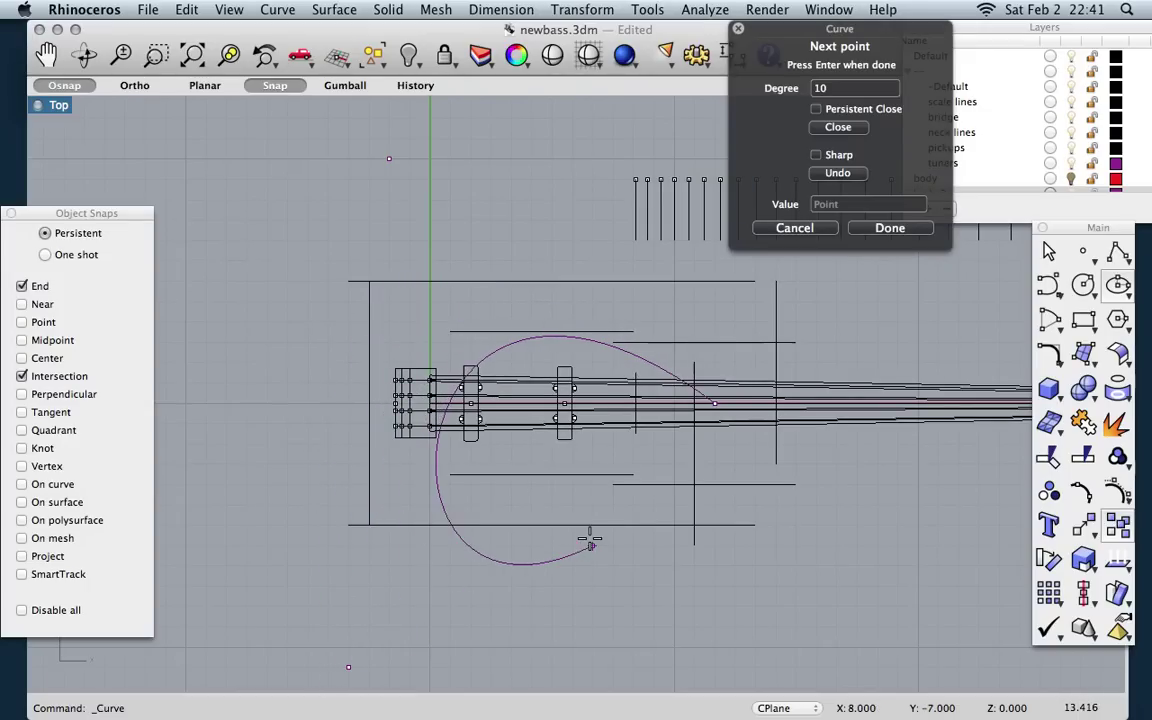
click(718, 411)
Step: Adjust the closed curve's three control points to fit it to the upper, lower and rear body guide lines, then hide the points
click(555, 299)
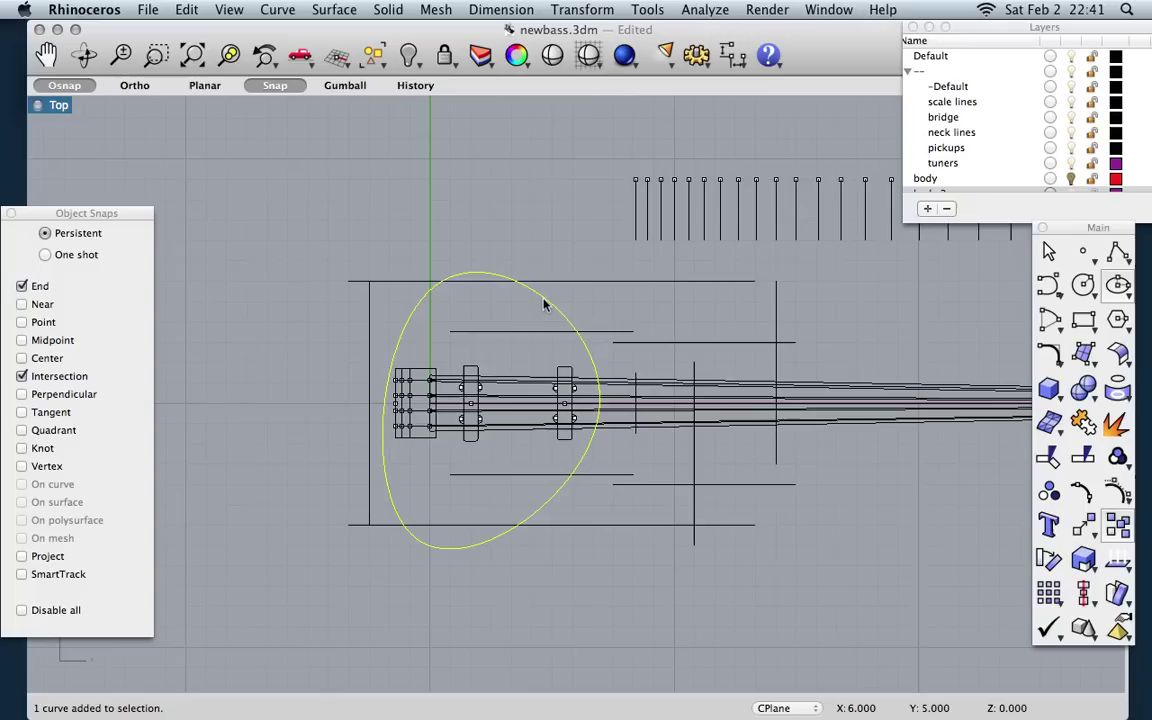
key(F10)
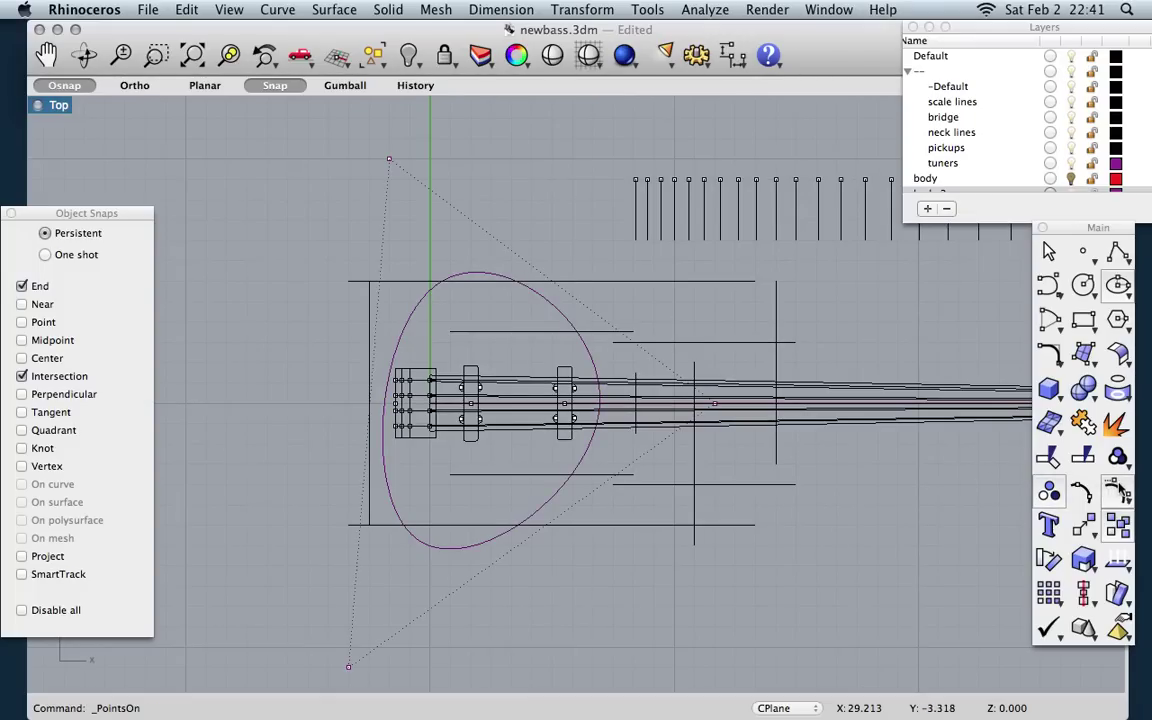
drag(347, 669, 328, 627)
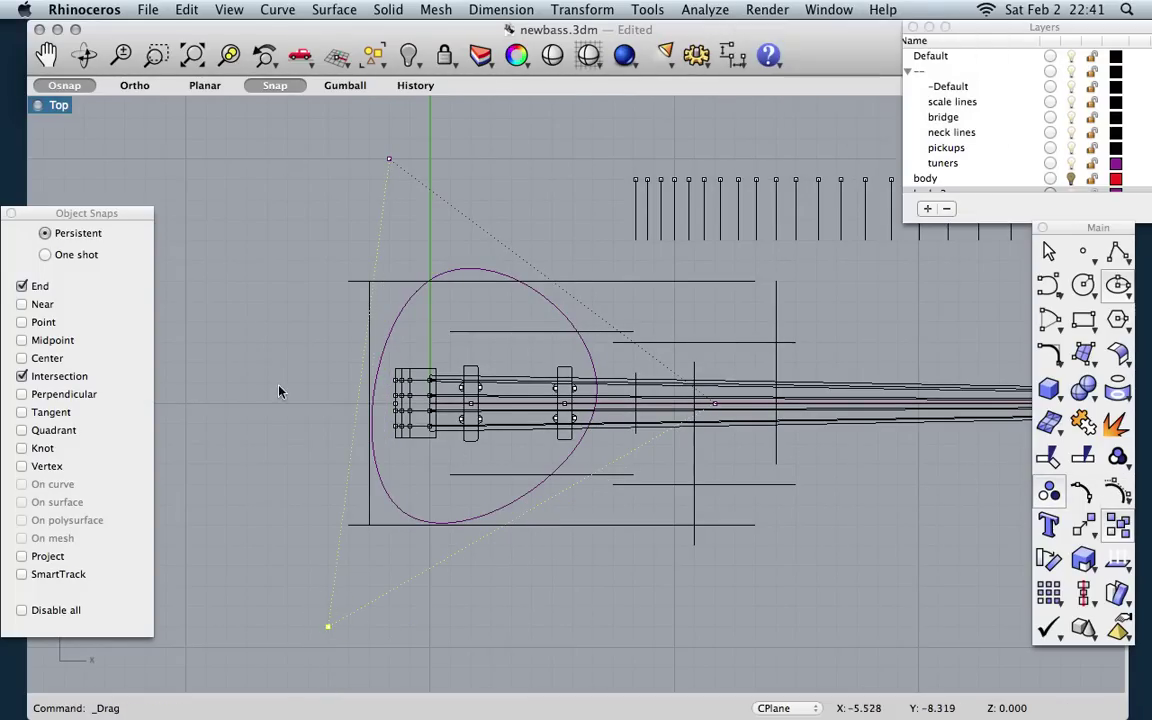
drag(386, 157, 384, 180)
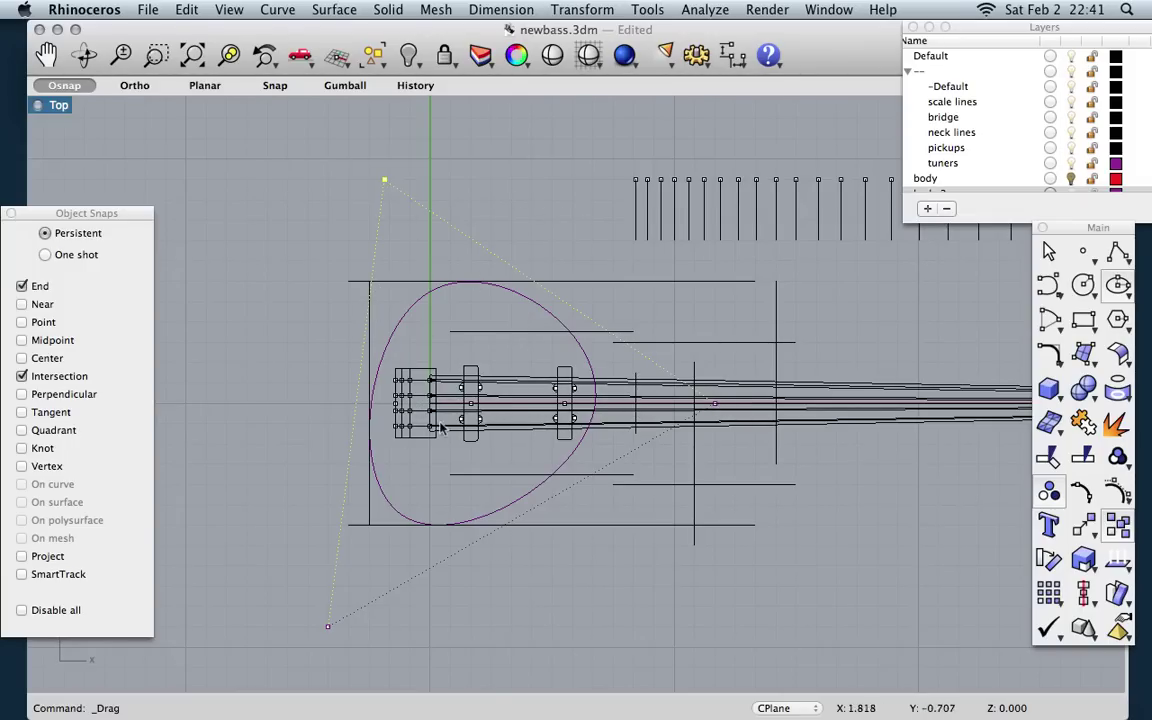
click(717, 408)
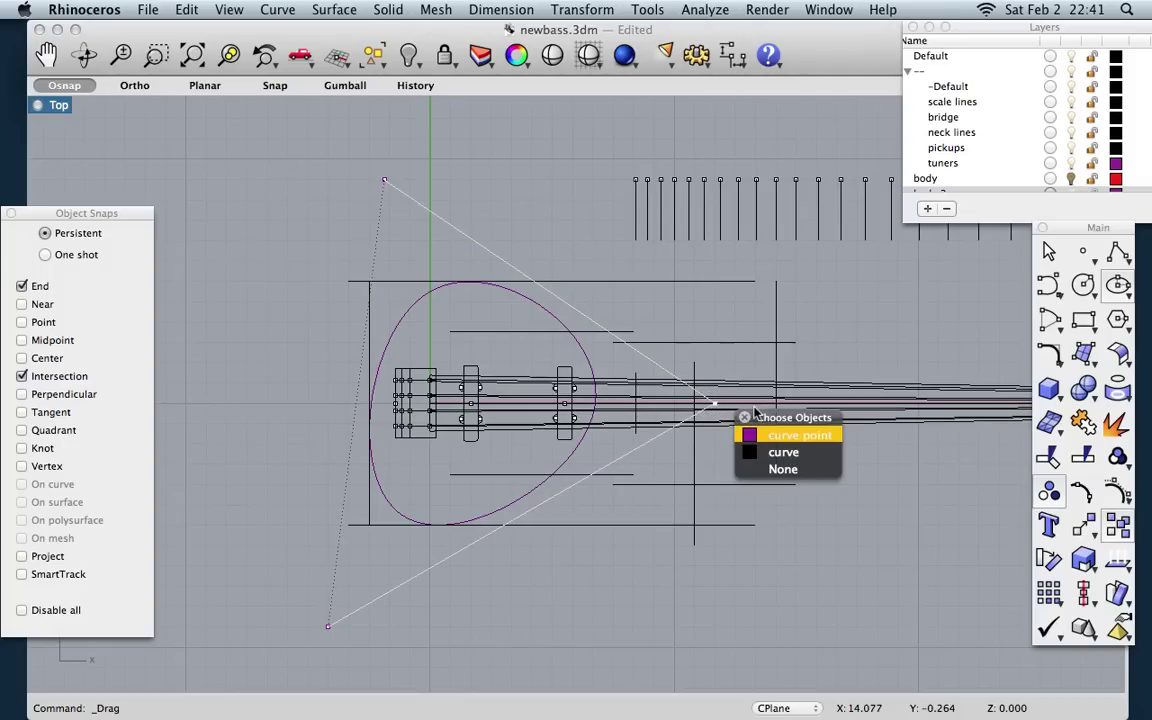
click(715, 403)
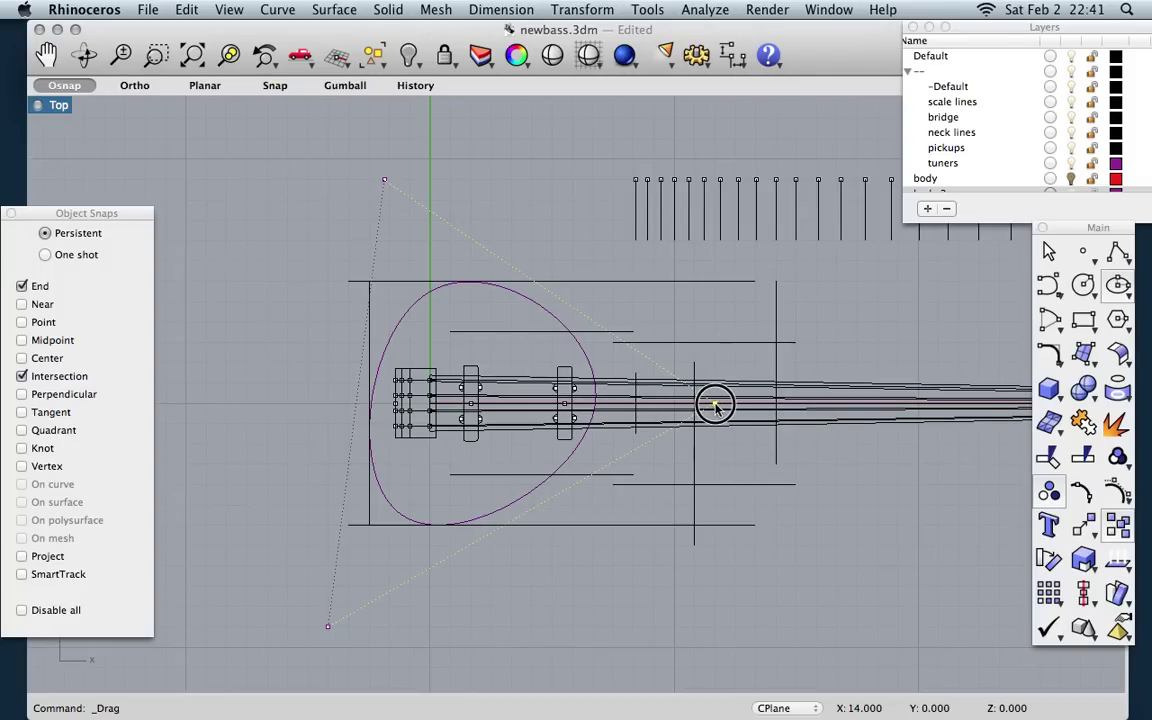
drag(715, 404, 737, 405)
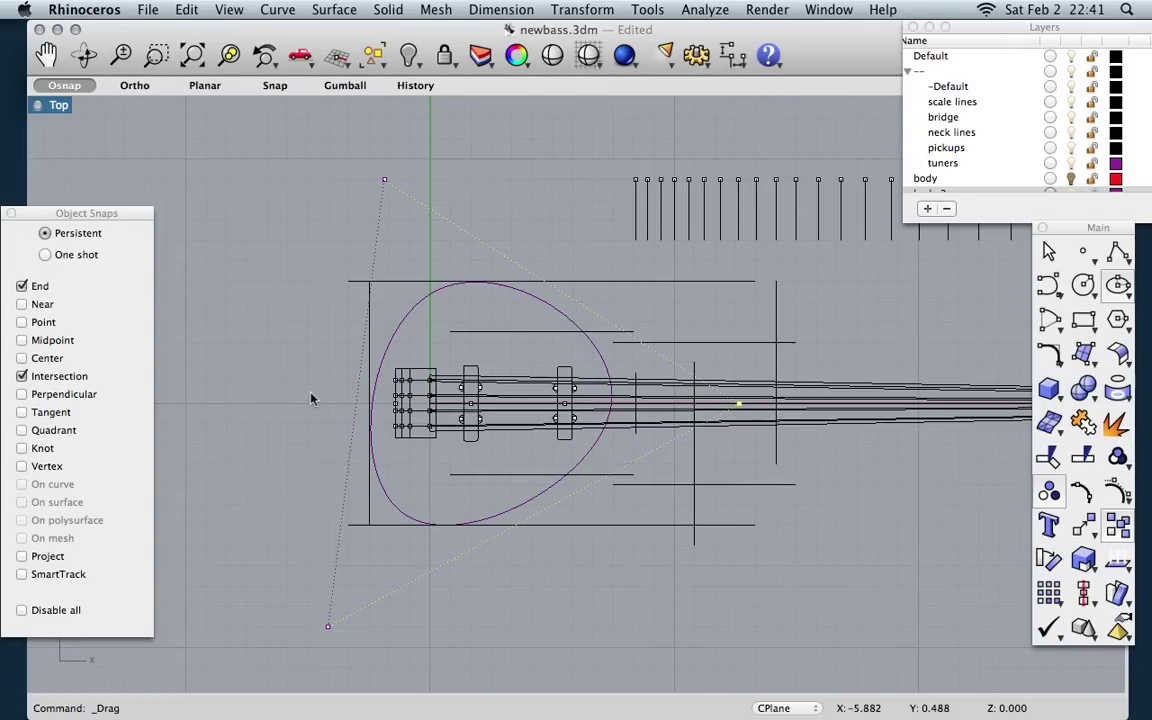
right_click(1118, 487)
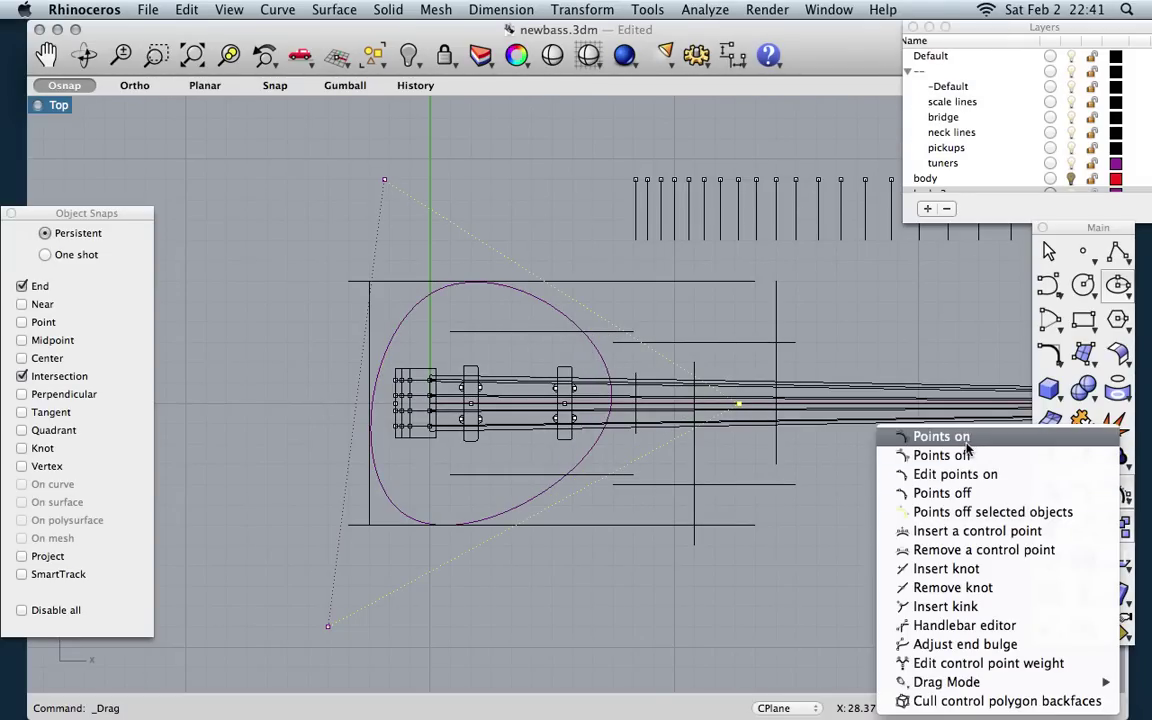
click(931, 452)
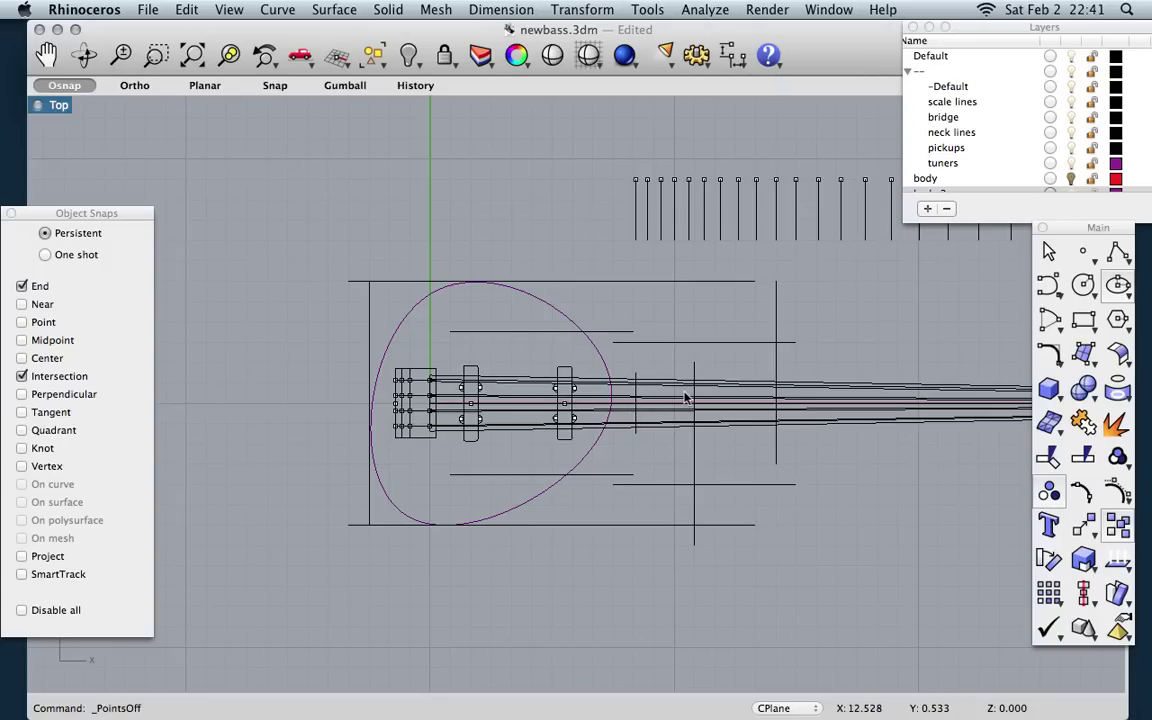
Step: Start a degree 3 interpolated curve at the top of the egg-shaped outline and lead it along the outline into the upper waist
scroll(686, 398, up, 2)
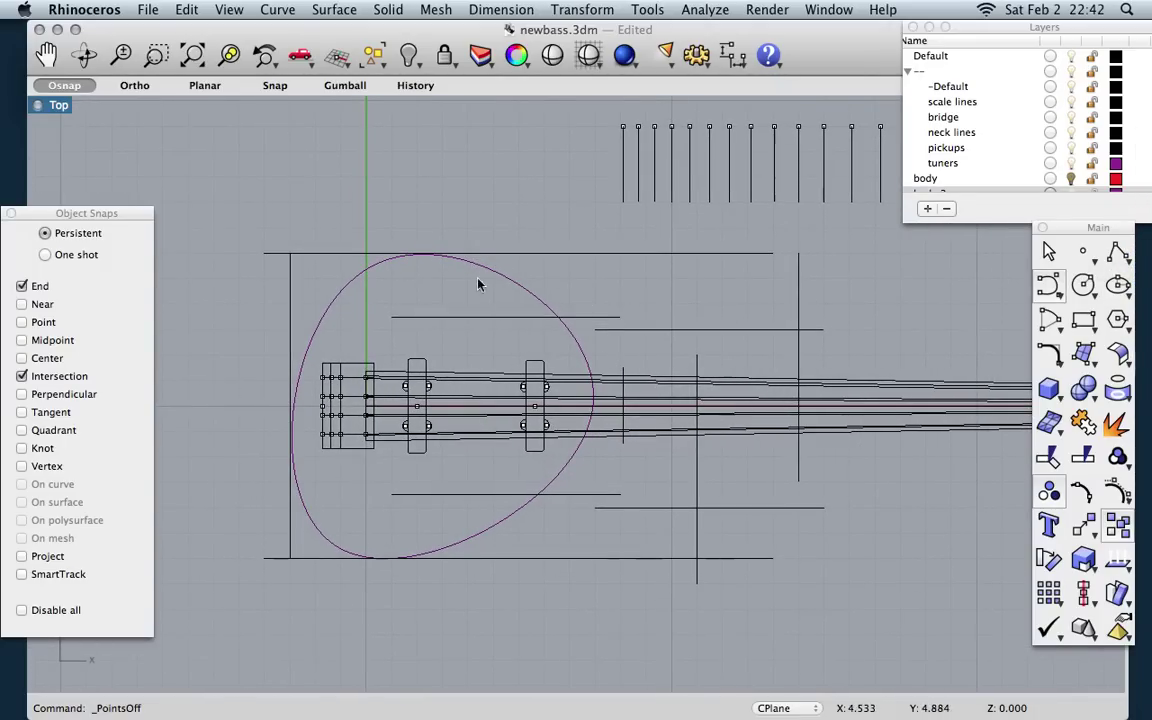
click(1049, 288)
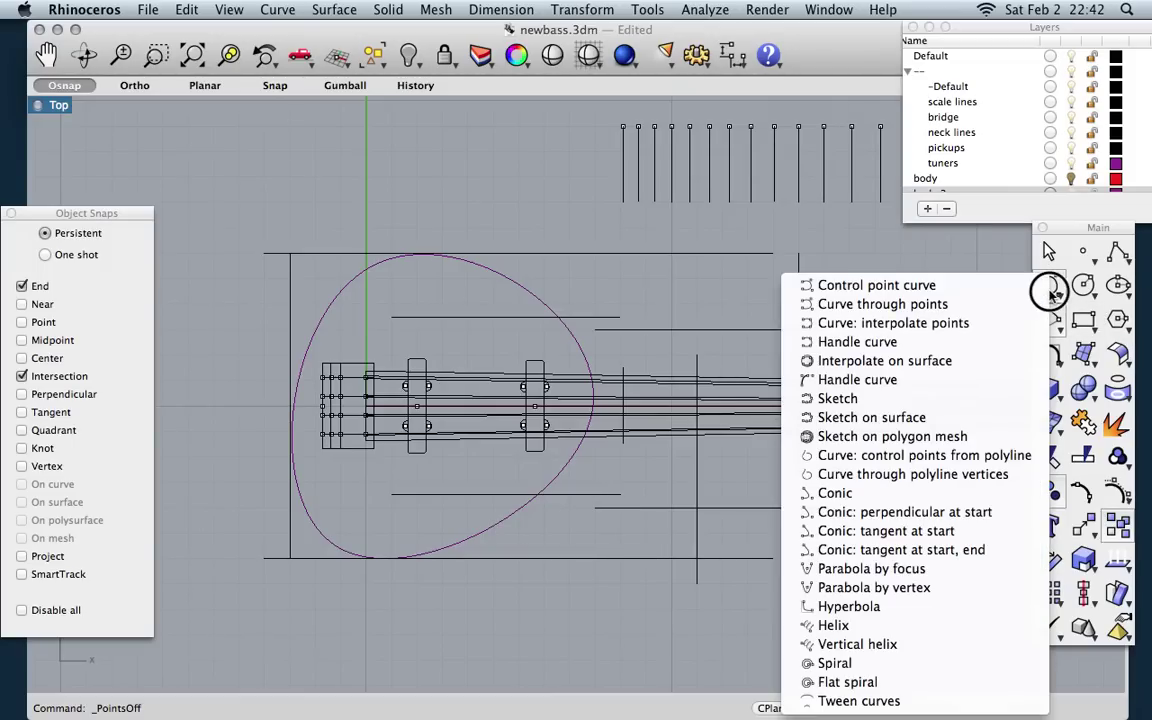
click(990, 322)
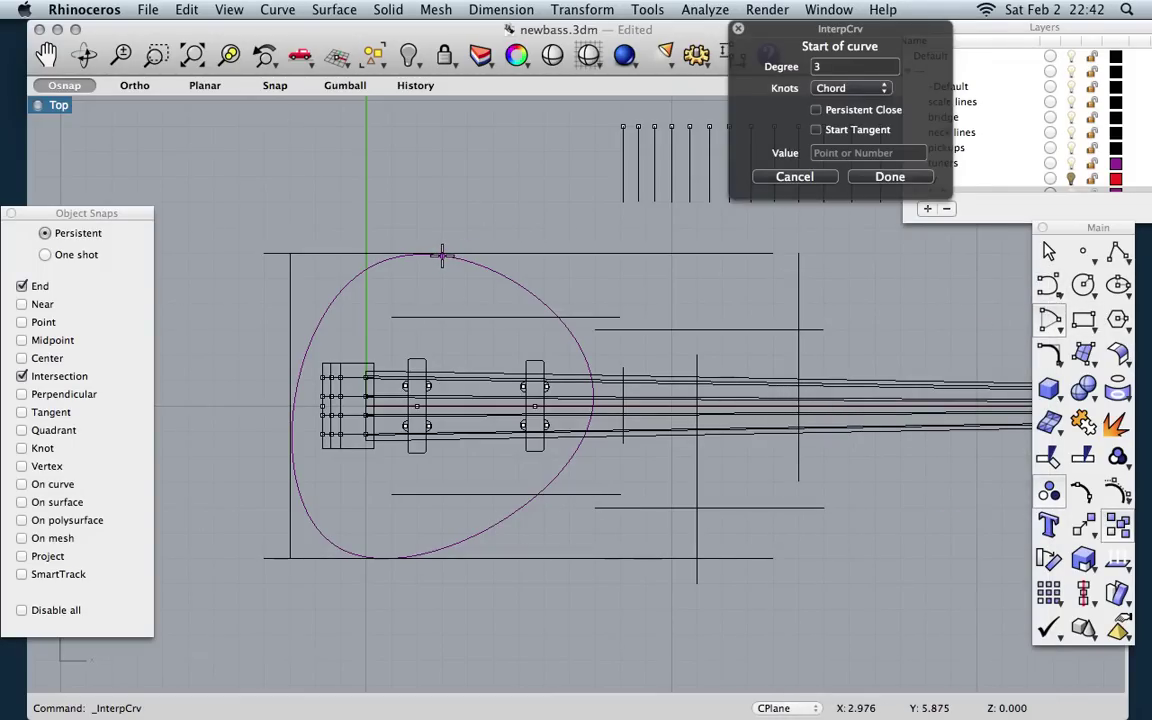
click(436, 256)
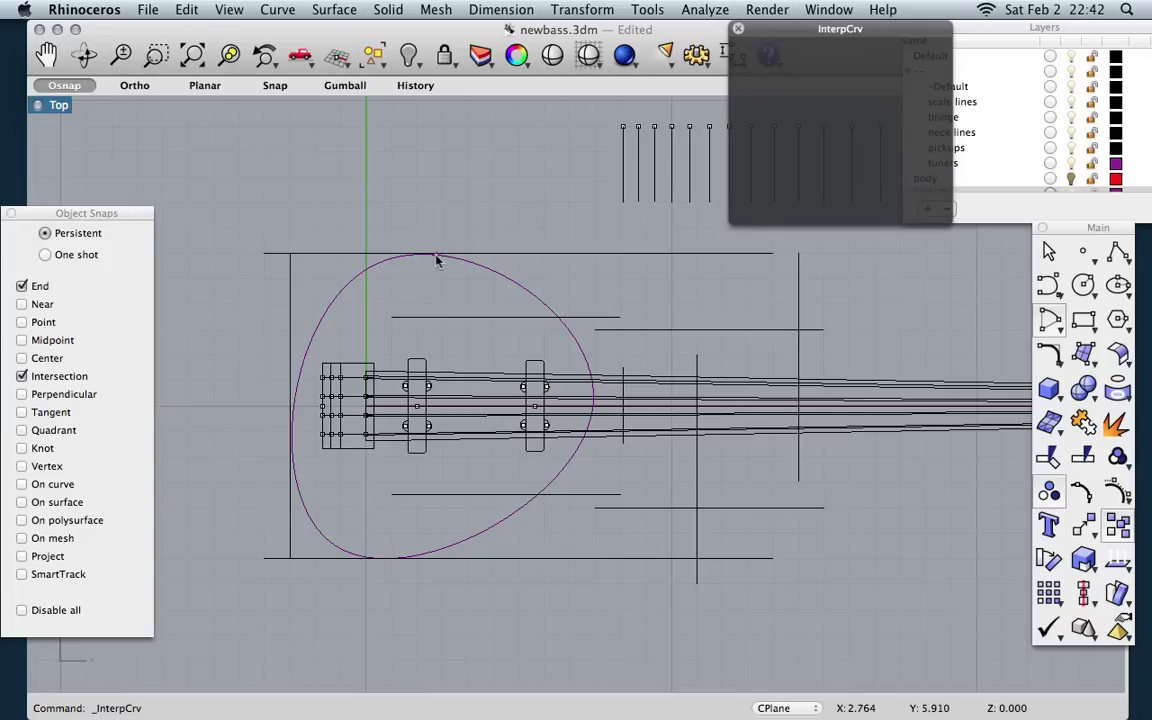
click(516, 281)
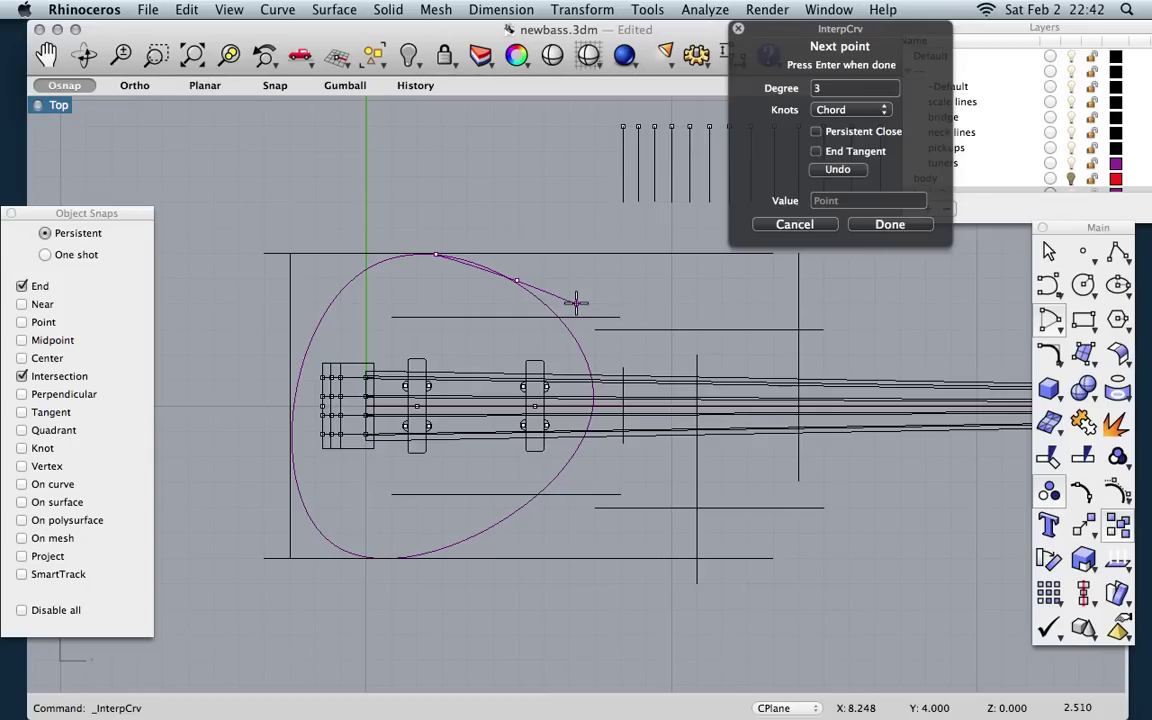
click(576, 302)
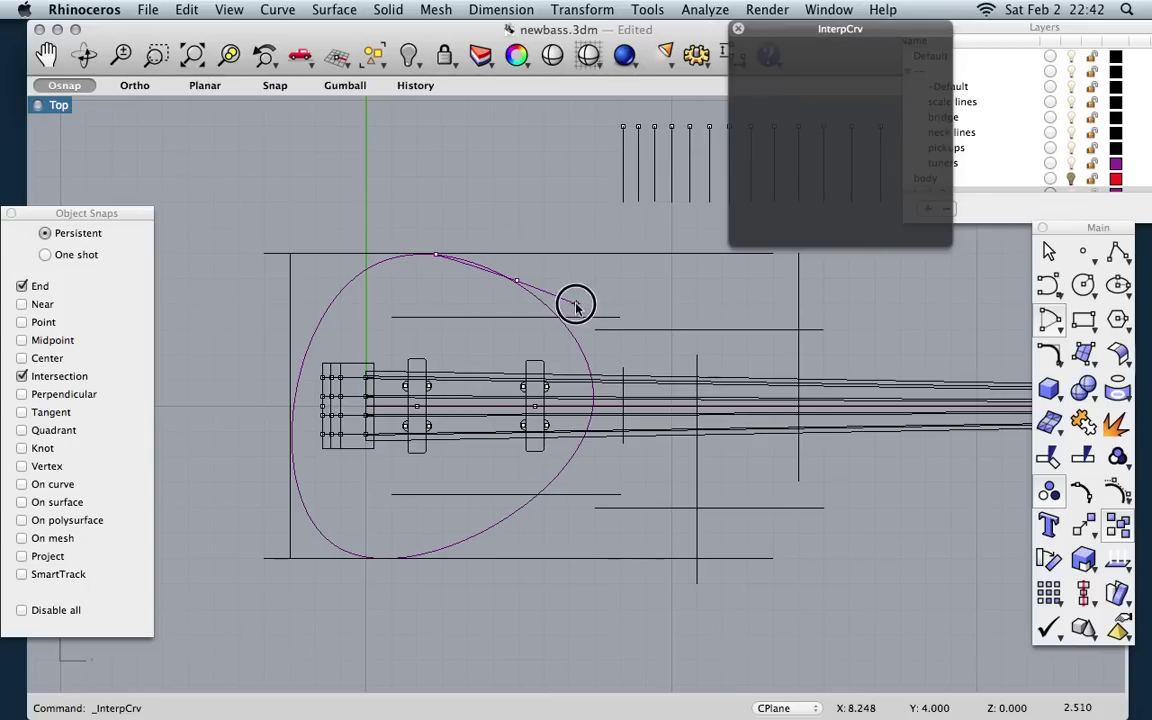
click(675, 302)
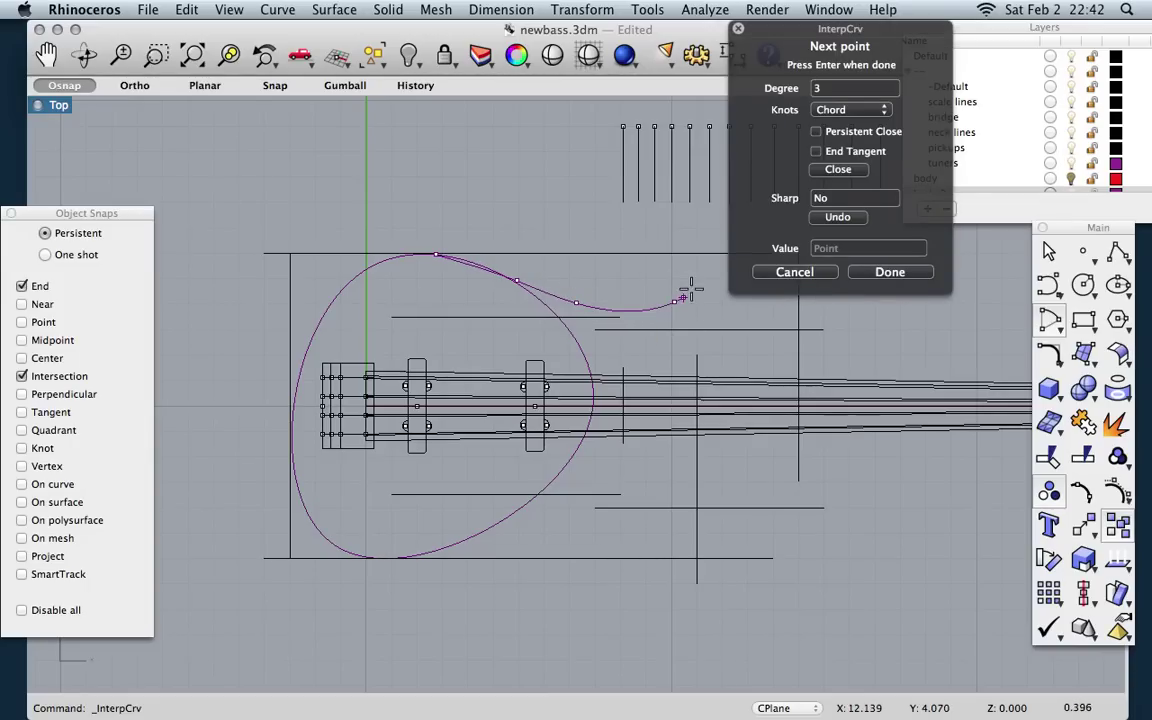
Step: Continue the interpolated curve around the upper horn, back through the upper cutaway and onto the neck centreline
scroll(694, 283, right, 5)
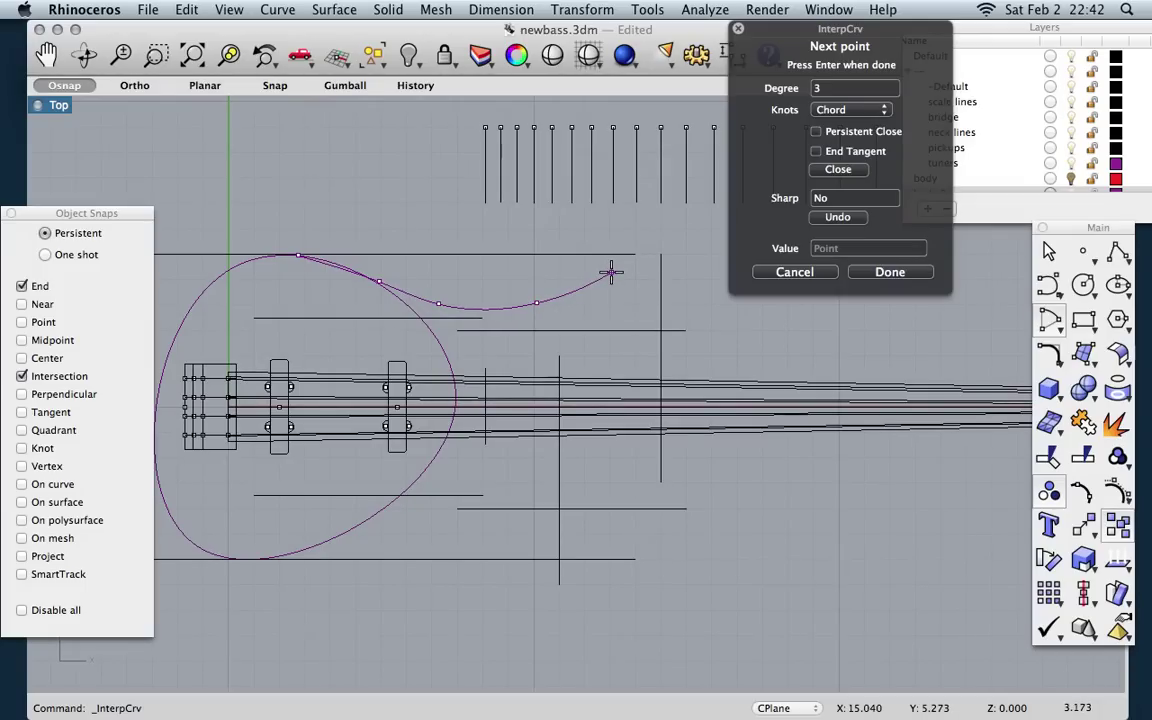
click(610, 272)
click(655, 277)
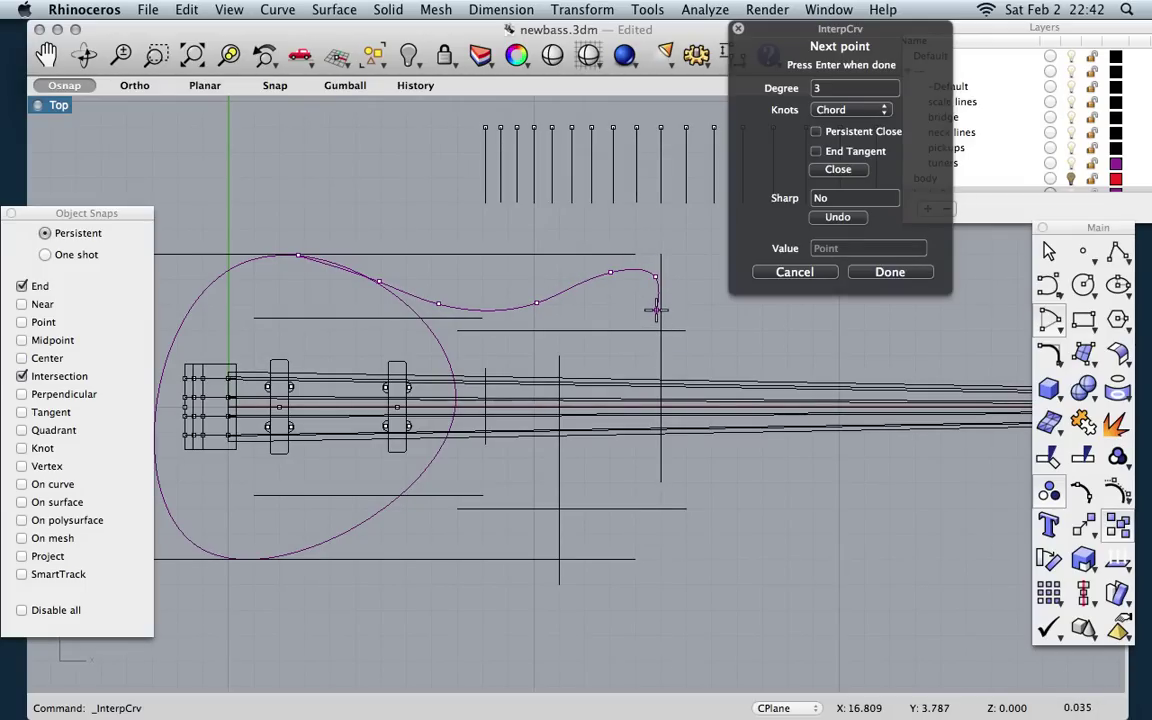
click(656, 309)
click(615, 324)
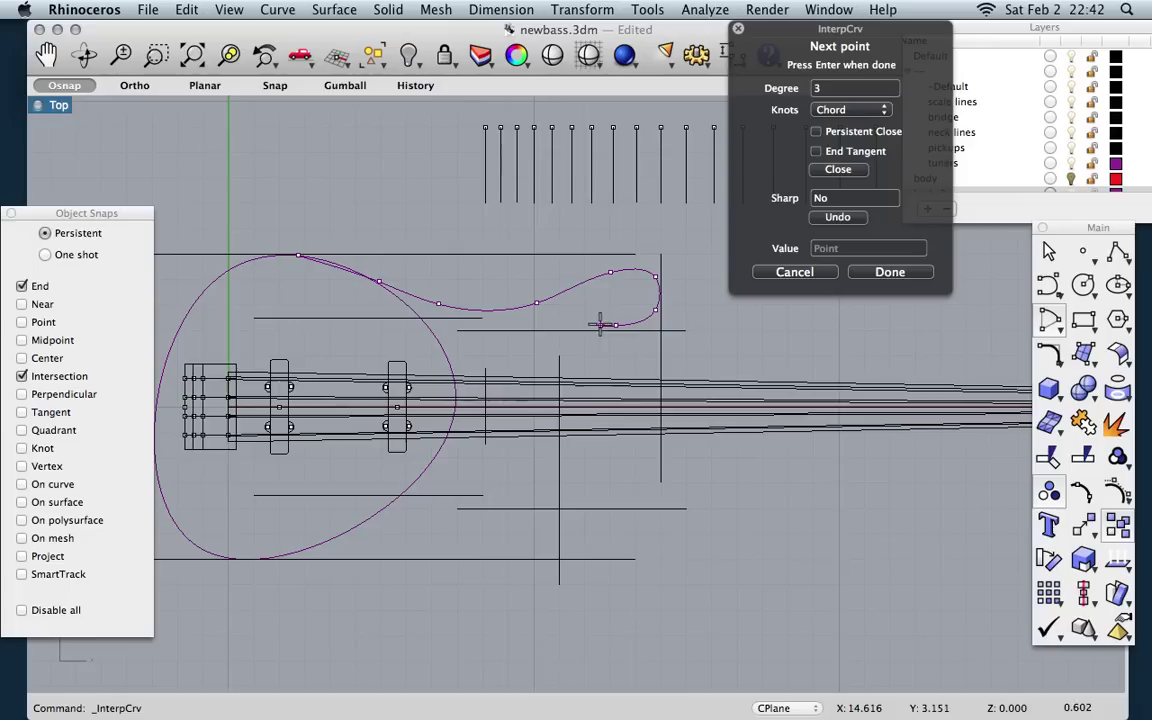
click(539, 362)
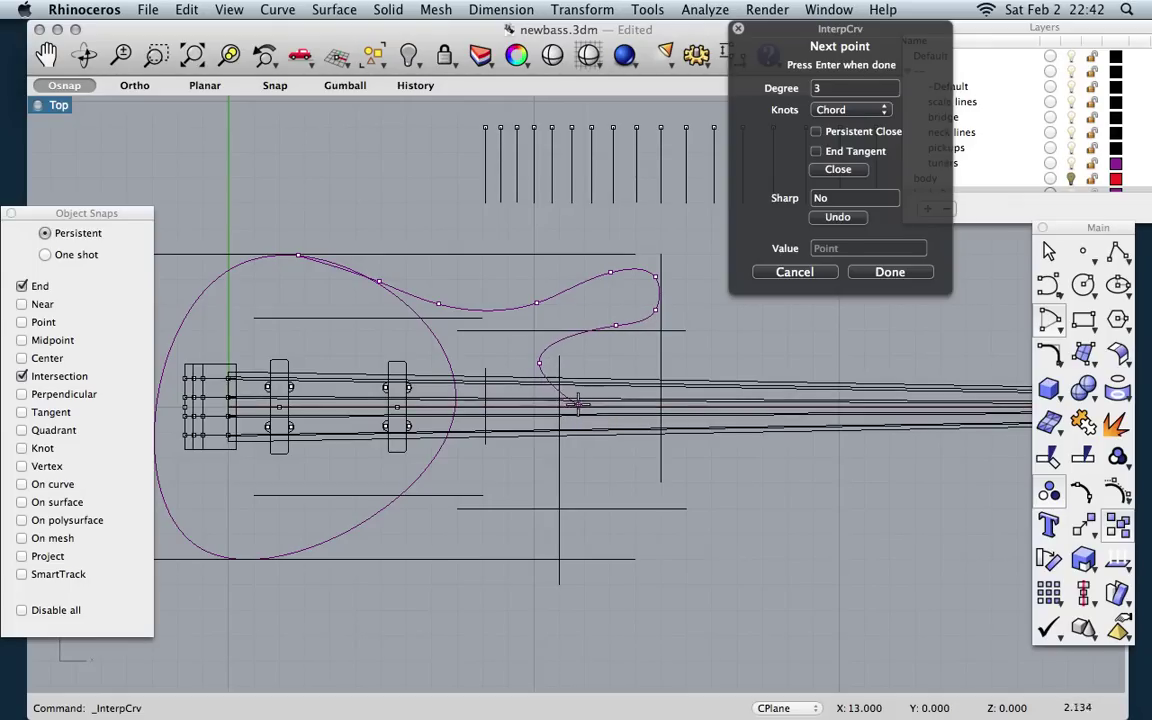
click(578, 404)
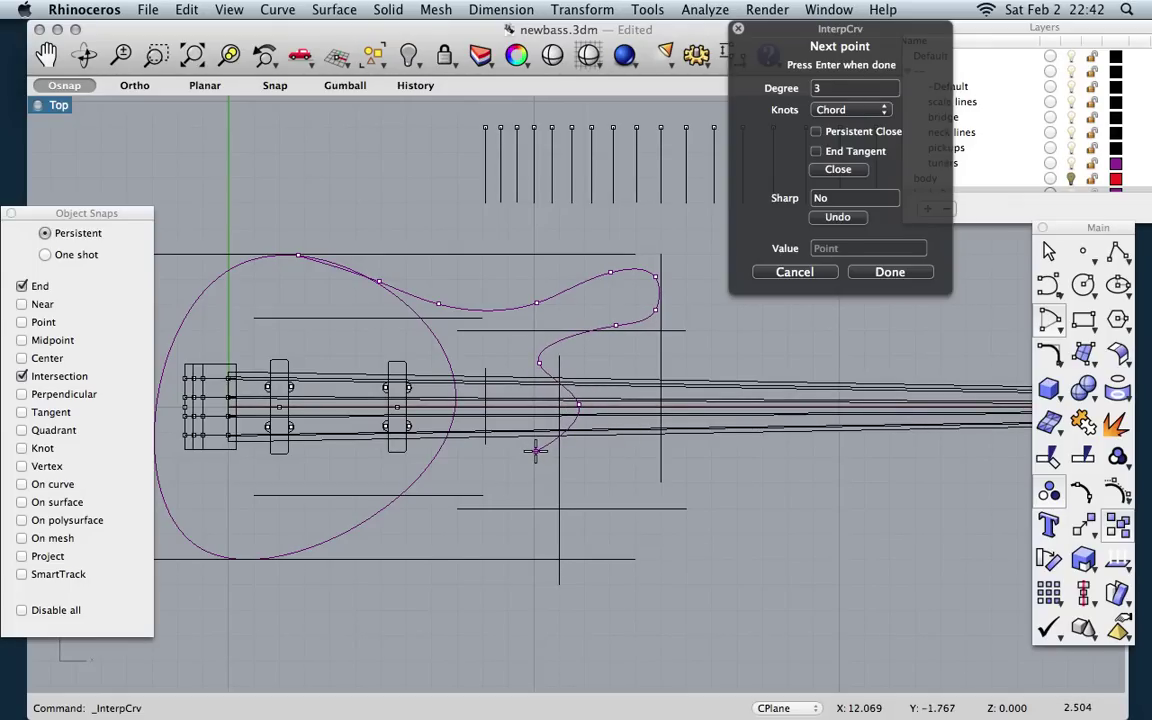
Step: Disable all object snaps and lead the curve through the lower cutaway and around the lower horn
click(29, 611)
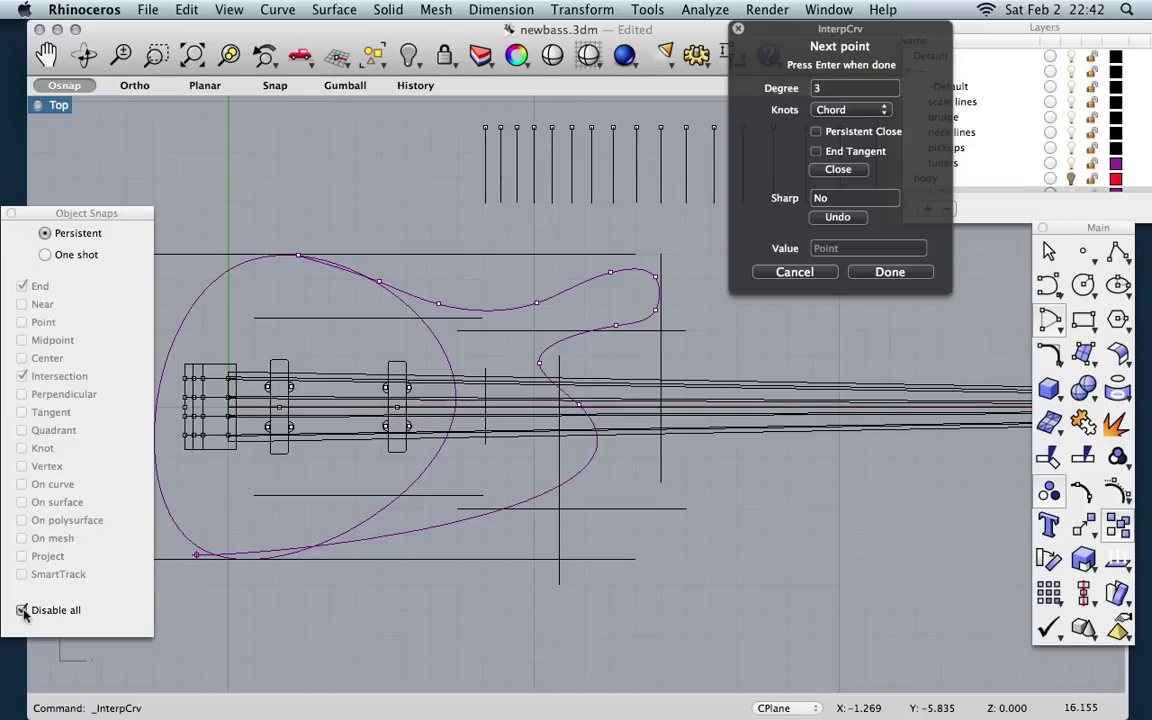
click(531, 461)
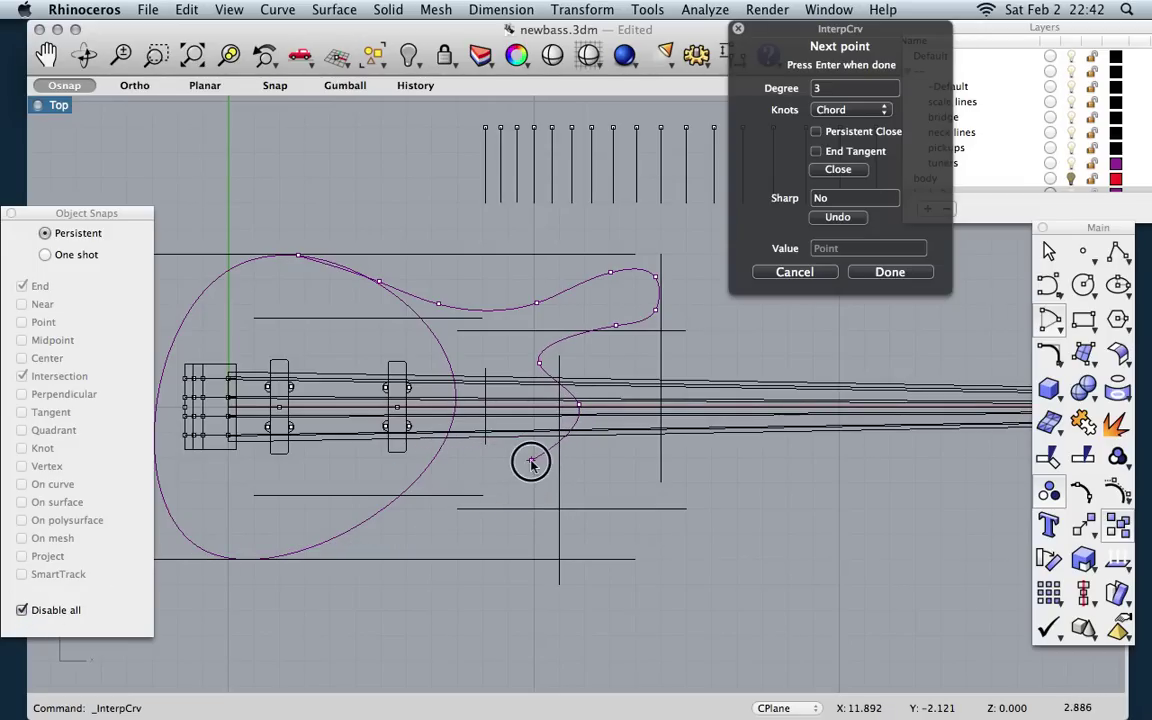
click(570, 512)
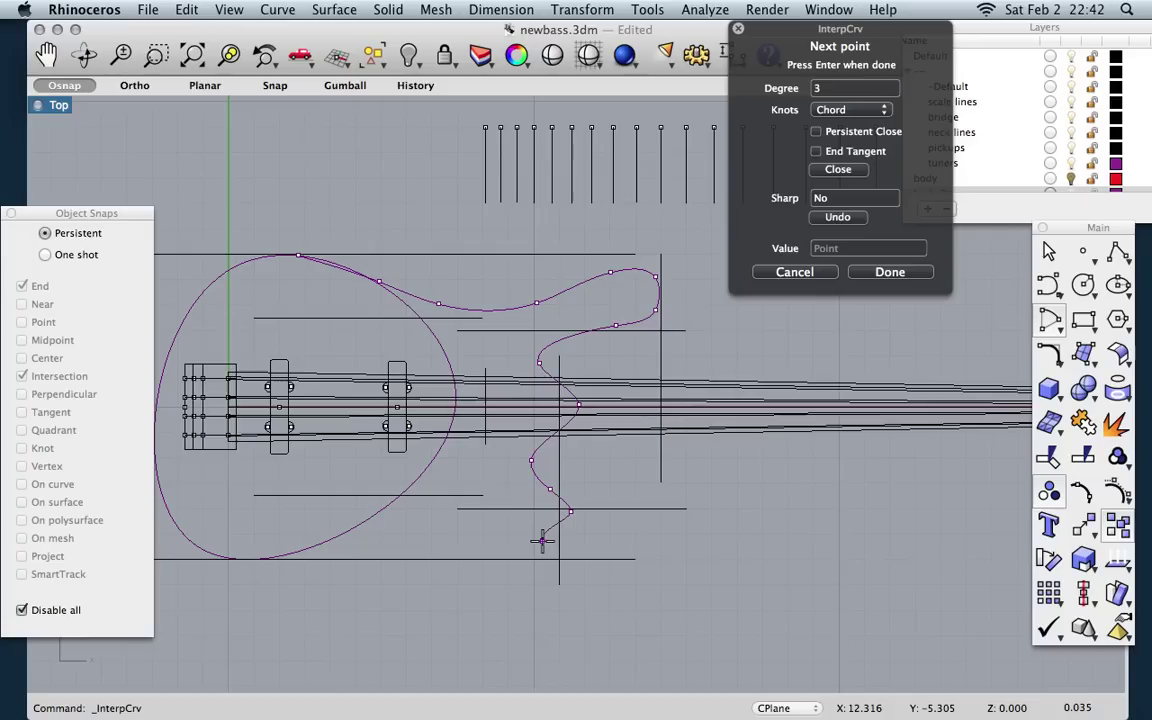
click(513, 509)
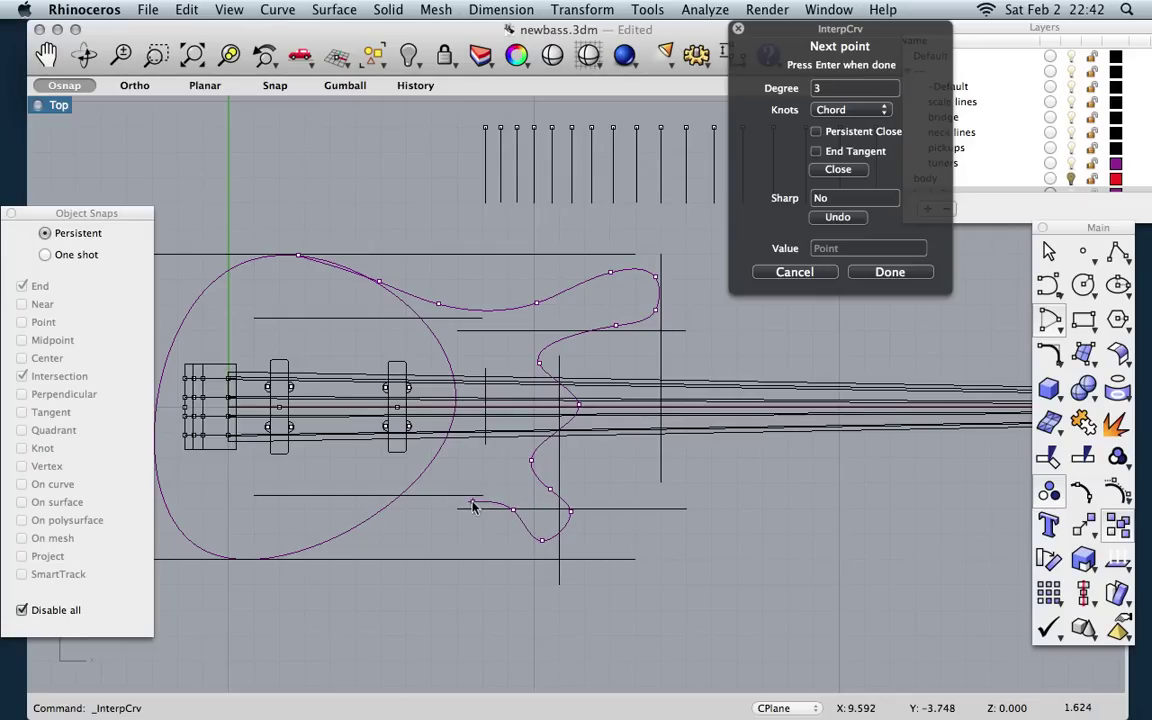
Step: Run the curve through the lower waist and along the bottom of the egg-shaped outline, and finish it
click(472, 502)
click(385, 515)
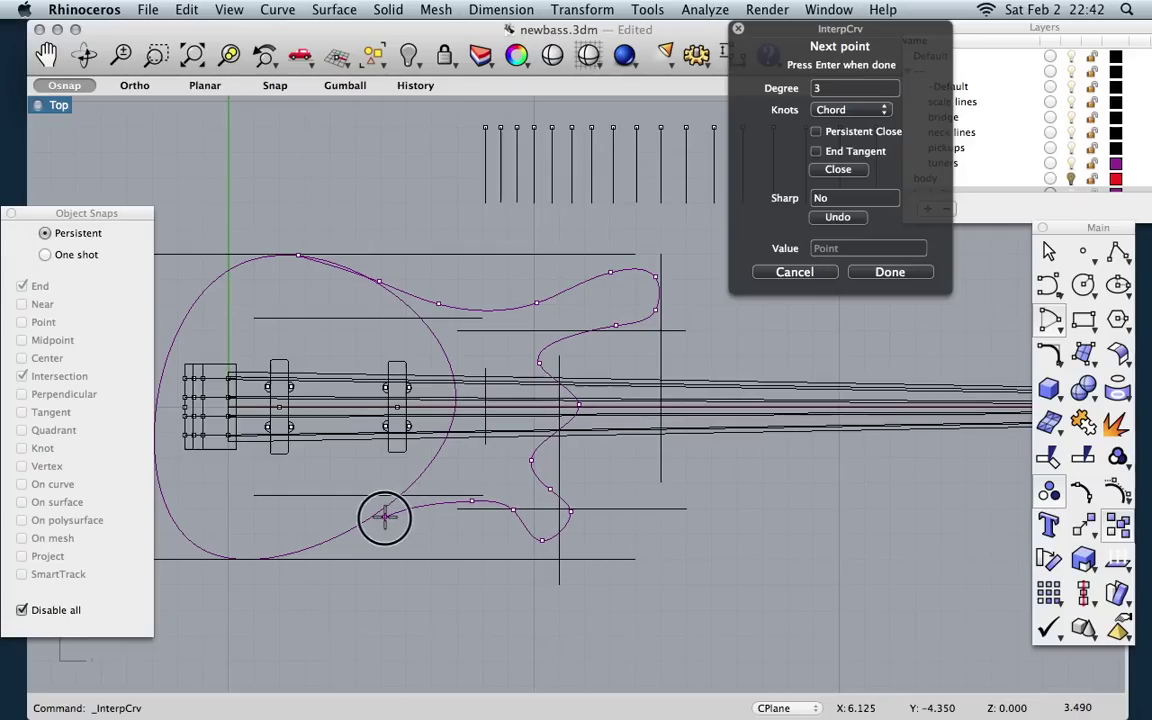
click(312, 546)
click(270, 556)
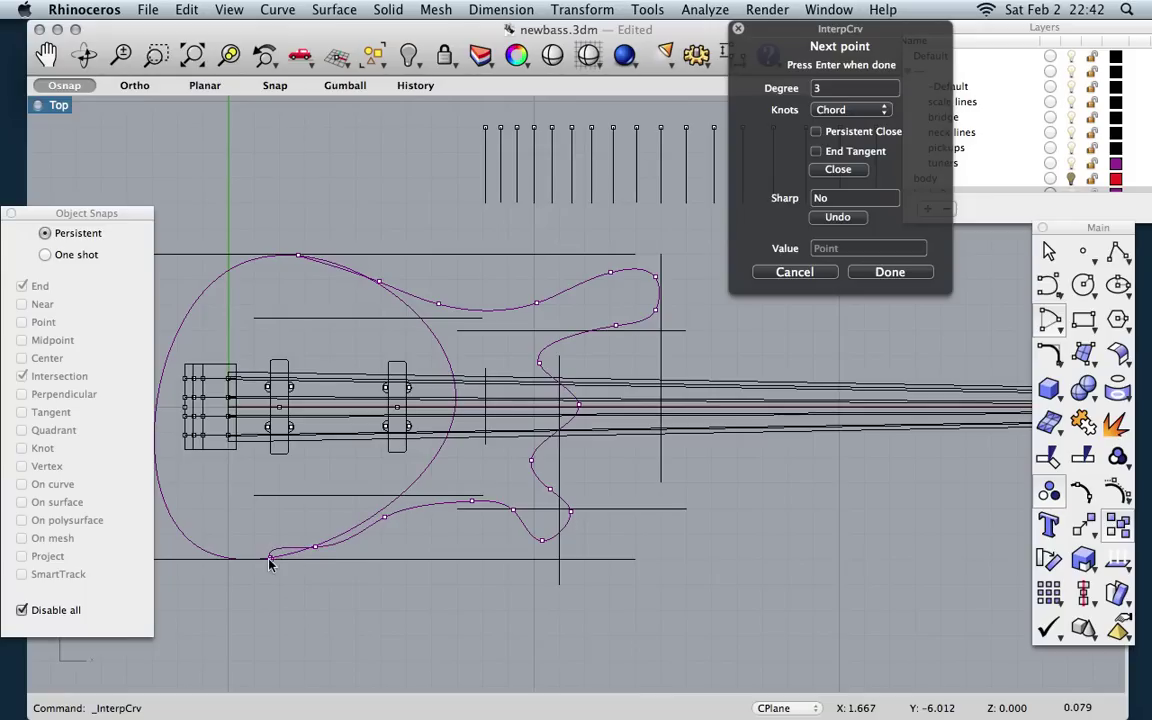
key(Return)
Step: Turn on the control points of the new horn curve
scroll(334, 505, left, 5)
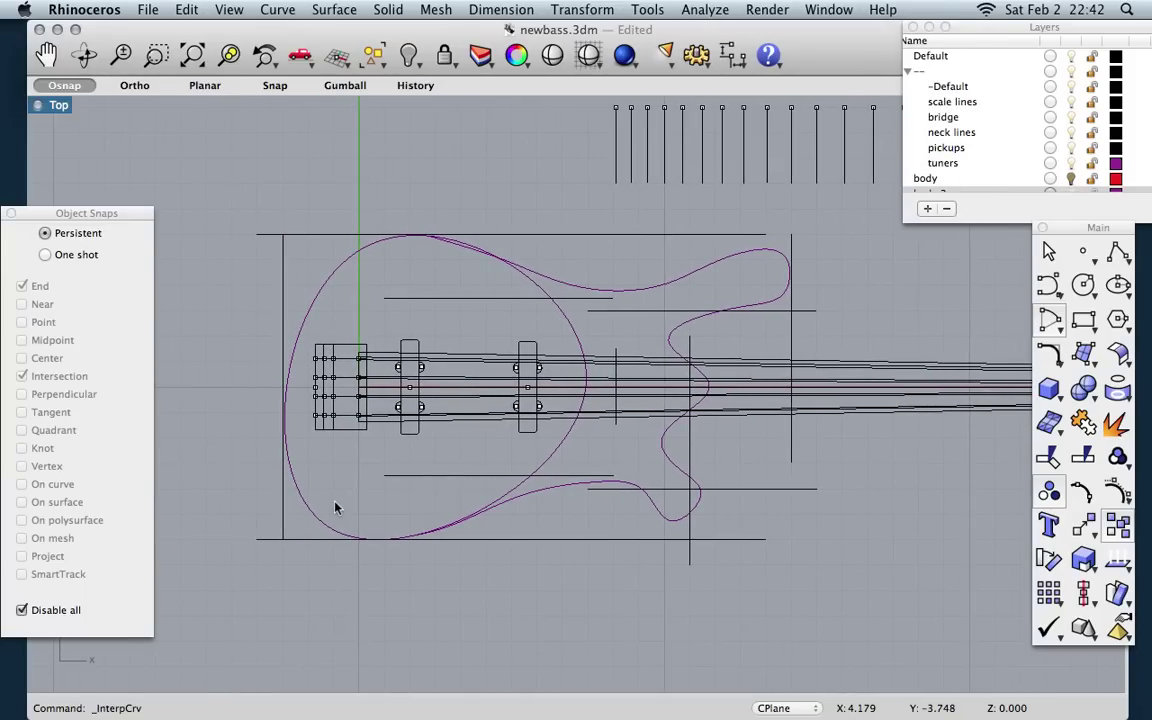
scroll(335, 508, right, 2)
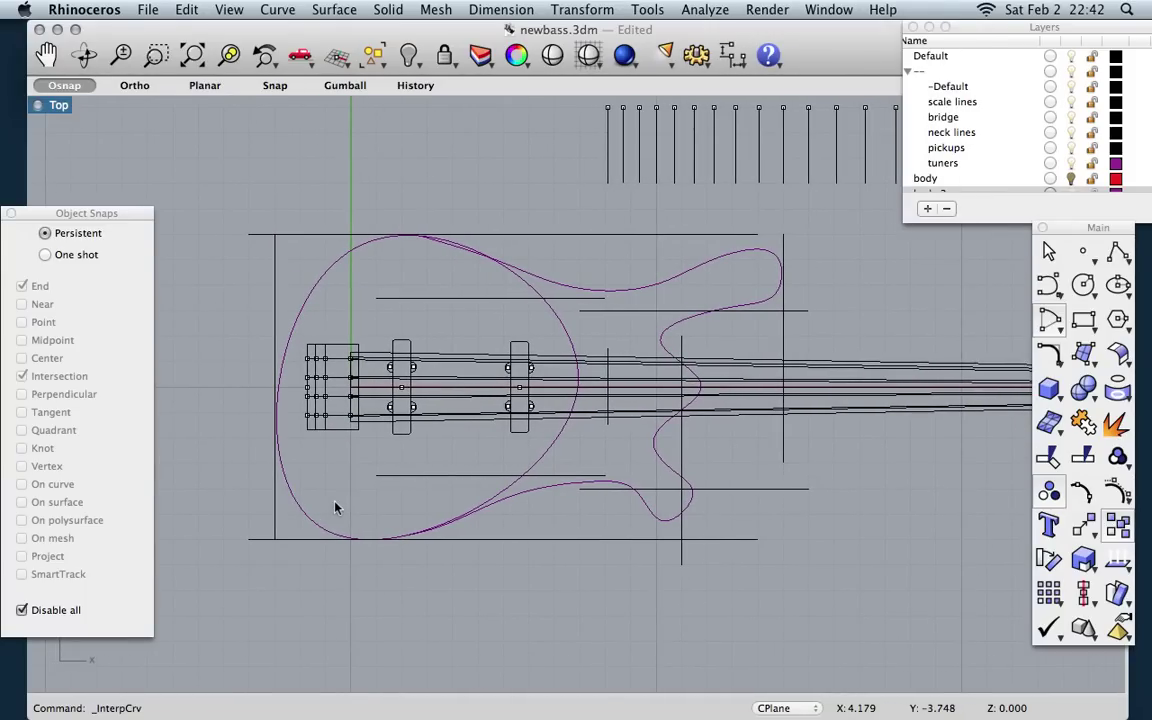
click(556, 289)
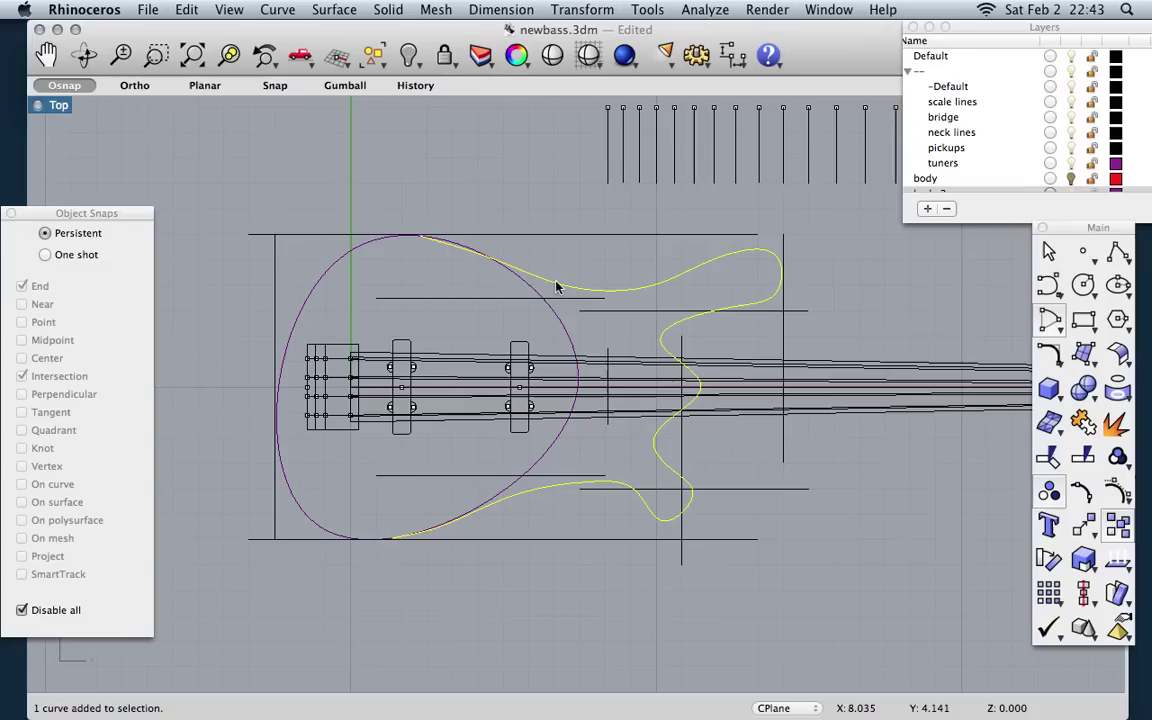
click(1115, 490)
scroll(663, 311, right, 3)
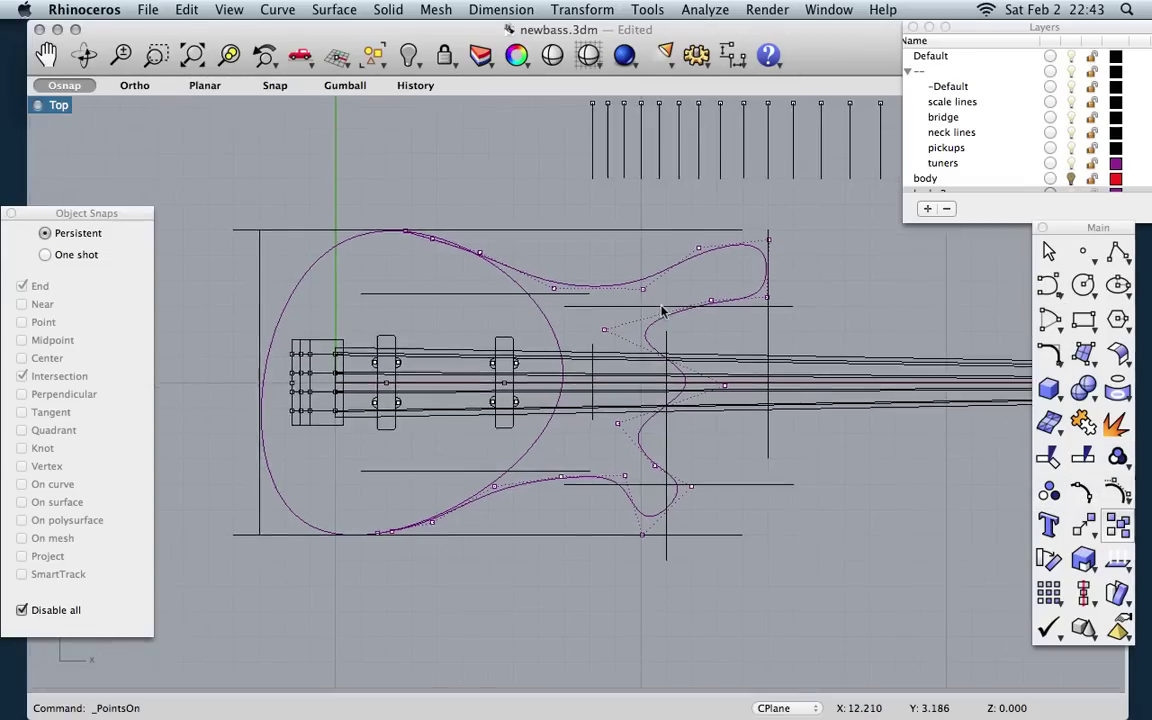
scroll(663, 311, up, 2)
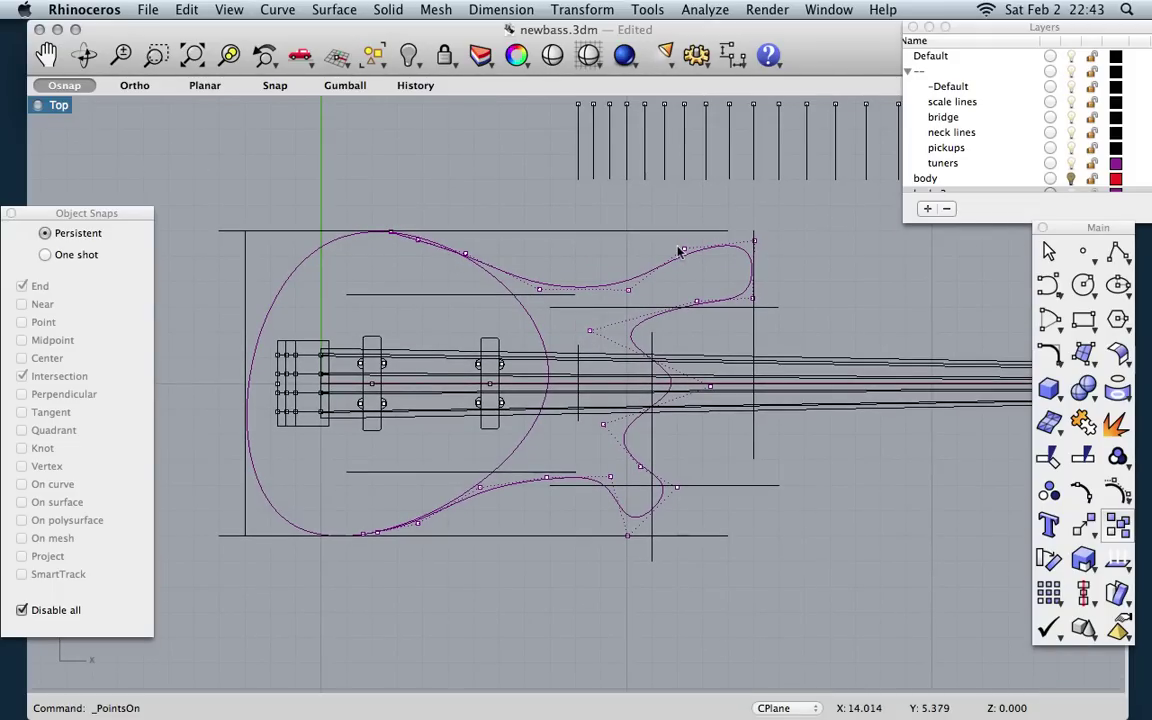
scroll(734, 269, up, 2)
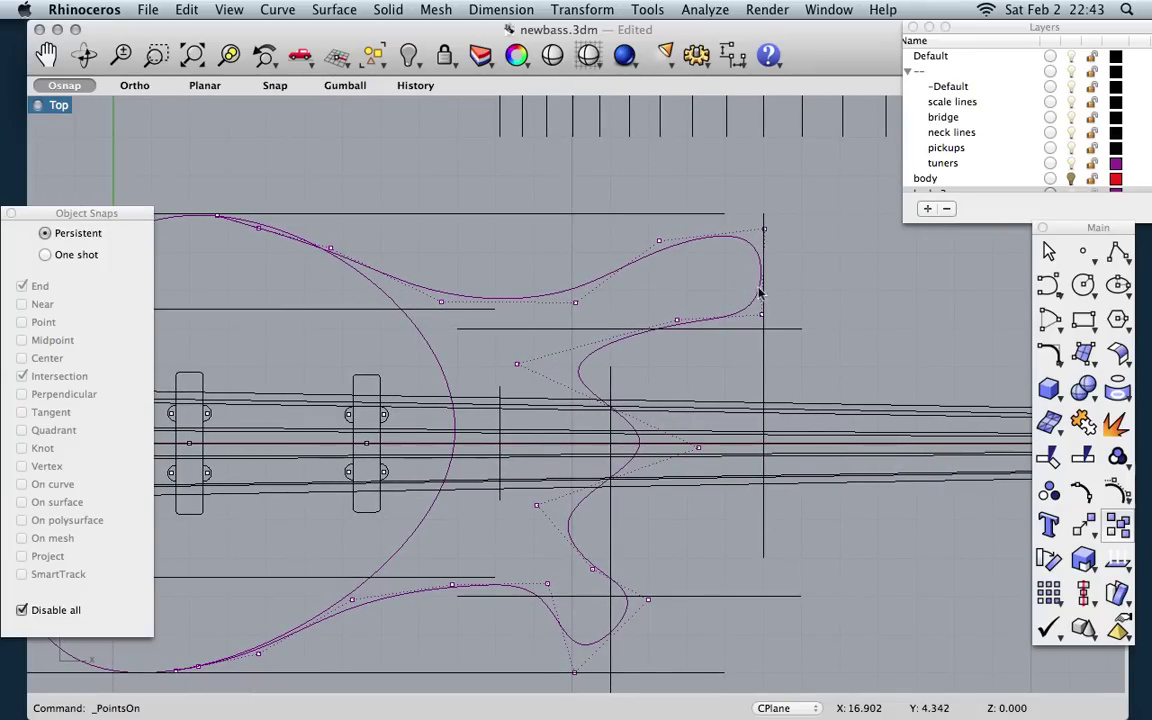
Step: Reshape the upper horn by moving the control points at its tip and on both sides to fit the horn guide lines
click(764, 318)
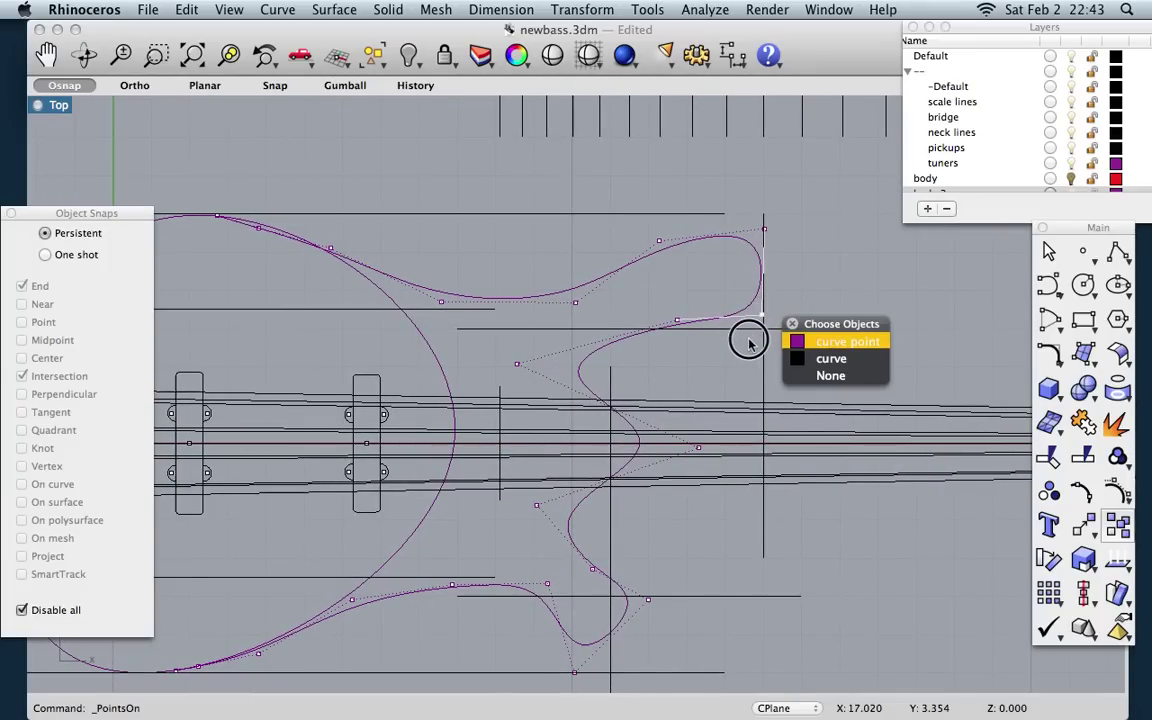
click(795, 344)
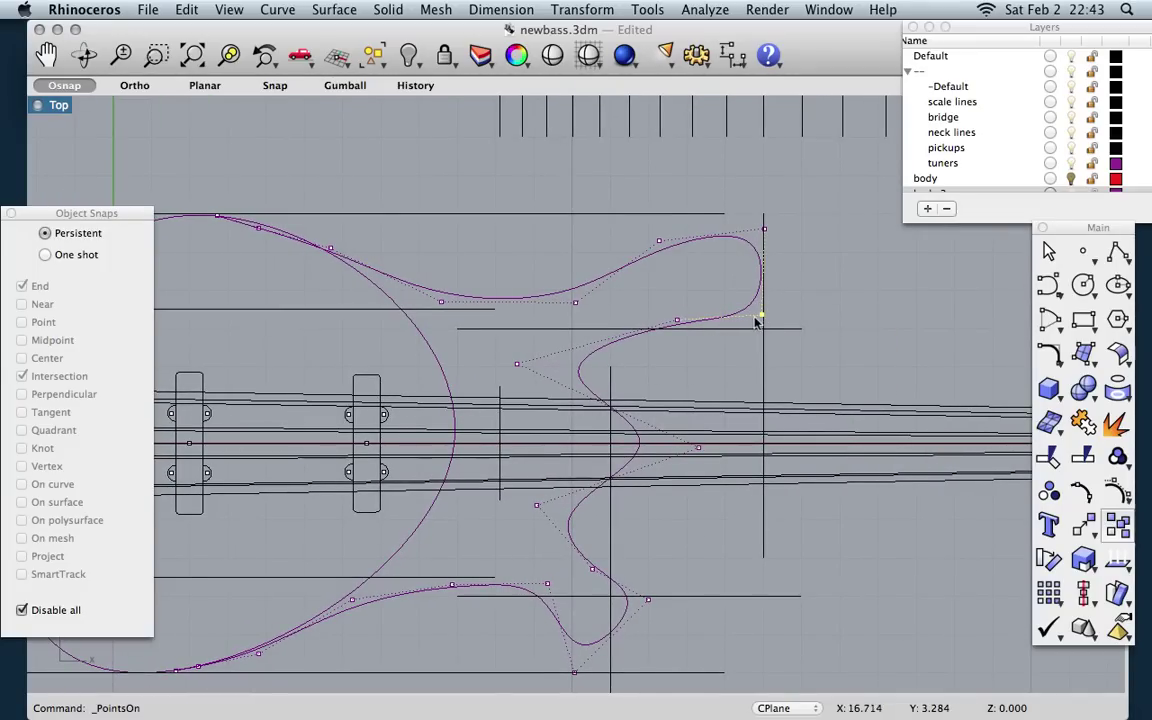
mouse_move(758, 316)
mouse_down()
mouse_move(748, 329)
mouse_move(760, 335)
mouse_up()
click(765, 231)
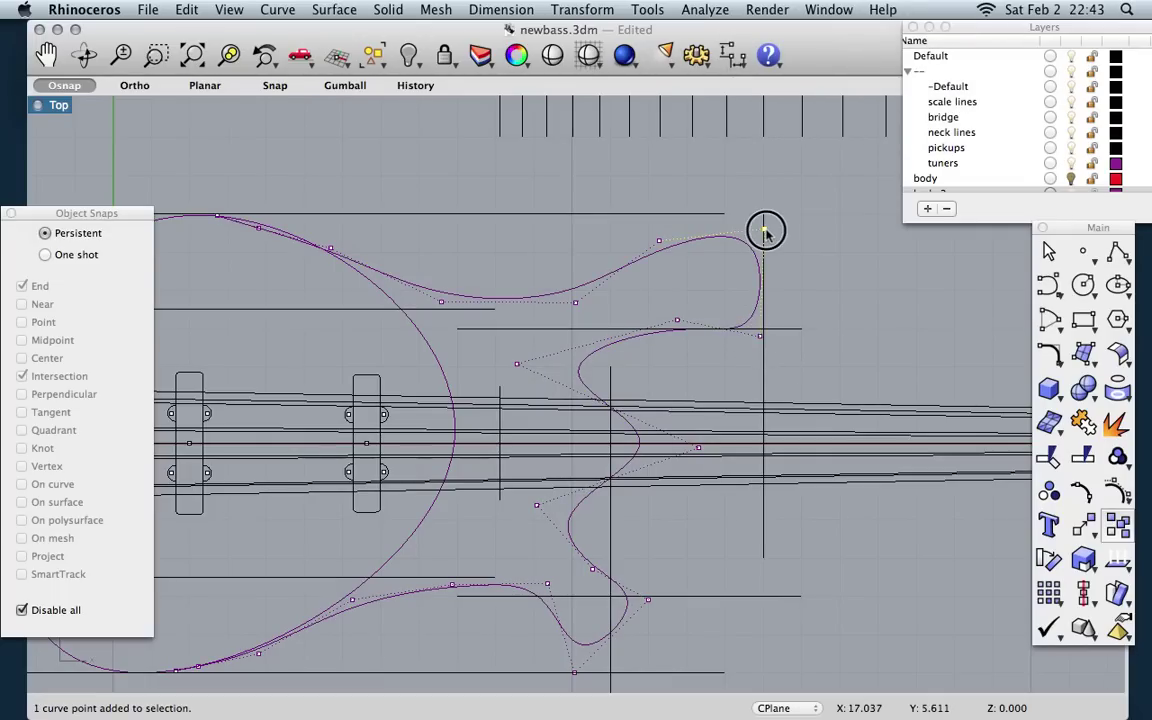
drag(765, 231, 771, 263)
mouse_move(657, 243)
mouse_down()
mouse_move(689, 239)
mouse_move(679, 238)
mouse_up()
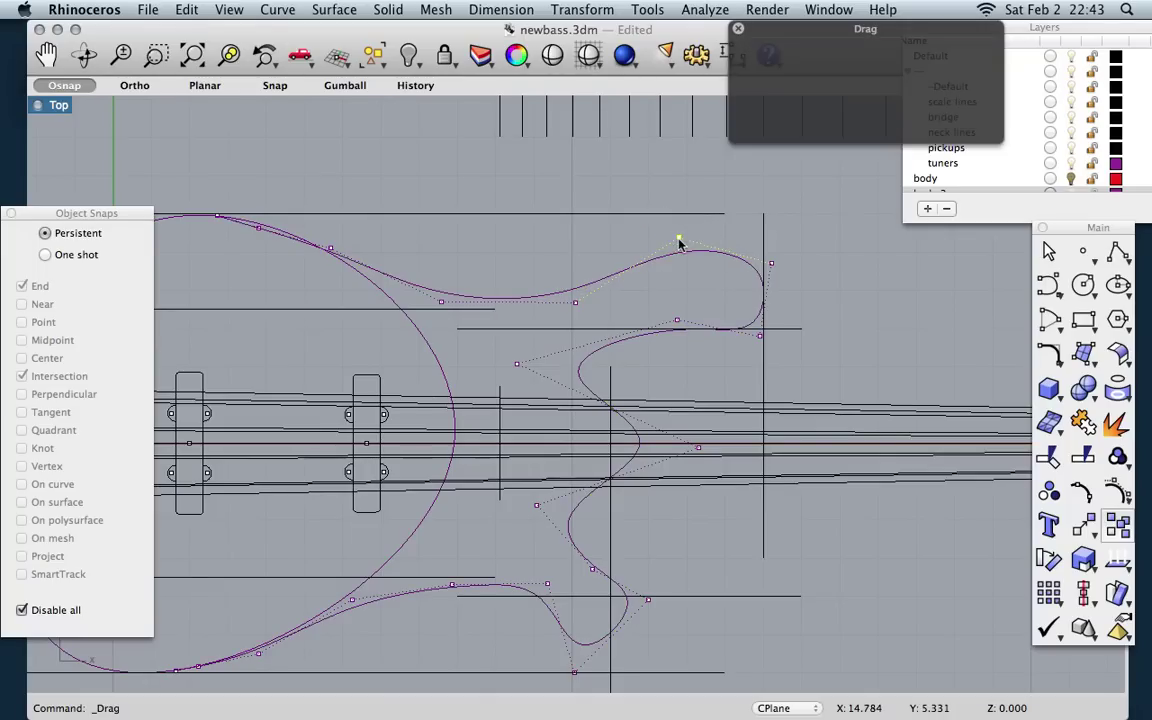
mouse_move(679, 324)
mouse_down()
mouse_move(663, 309)
mouse_move(697, 317)
mouse_up()
mouse_move(771, 261)
mouse_down()
mouse_move(746, 265)
mouse_move(779, 261)
mouse_up()
drag(762, 335, 735, 335)
mouse_move(780, 263)
mouse_down()
mouse_move(764, 260)
mouse_move(776, 247)
mouse_up()
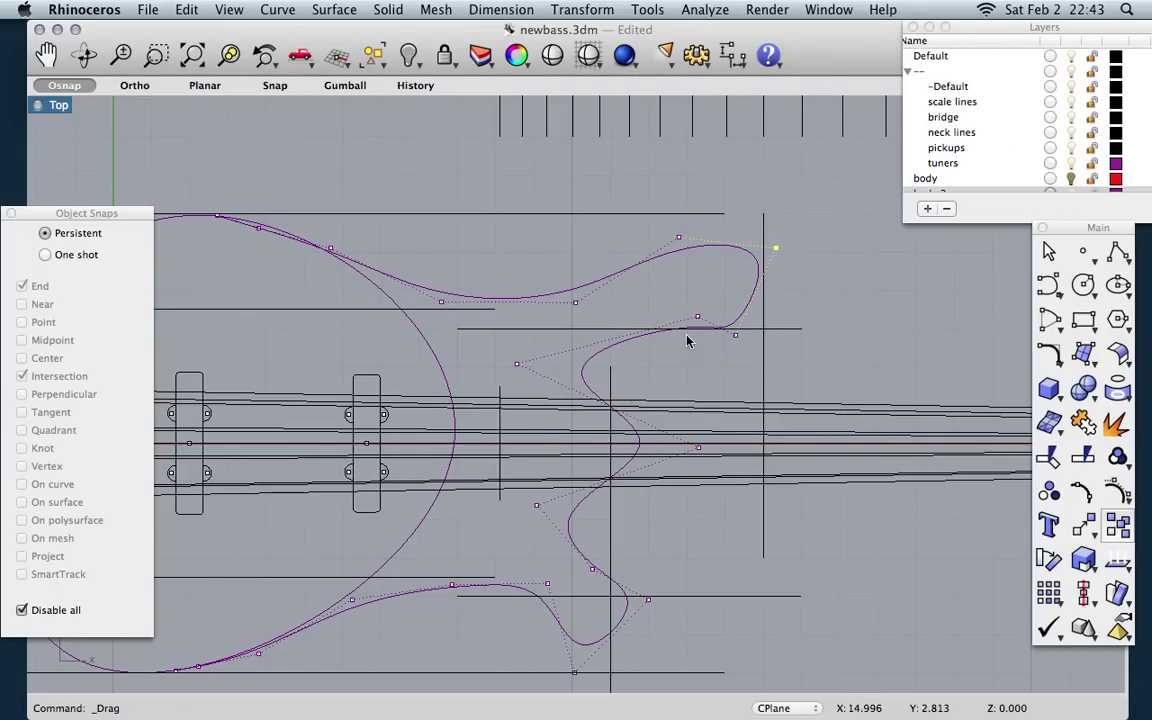
Step: Reshape the lower horn by moving its waist-side, tip and inner control points toward the bridge, raising the tip point
scroll(687, 341, down, 5)
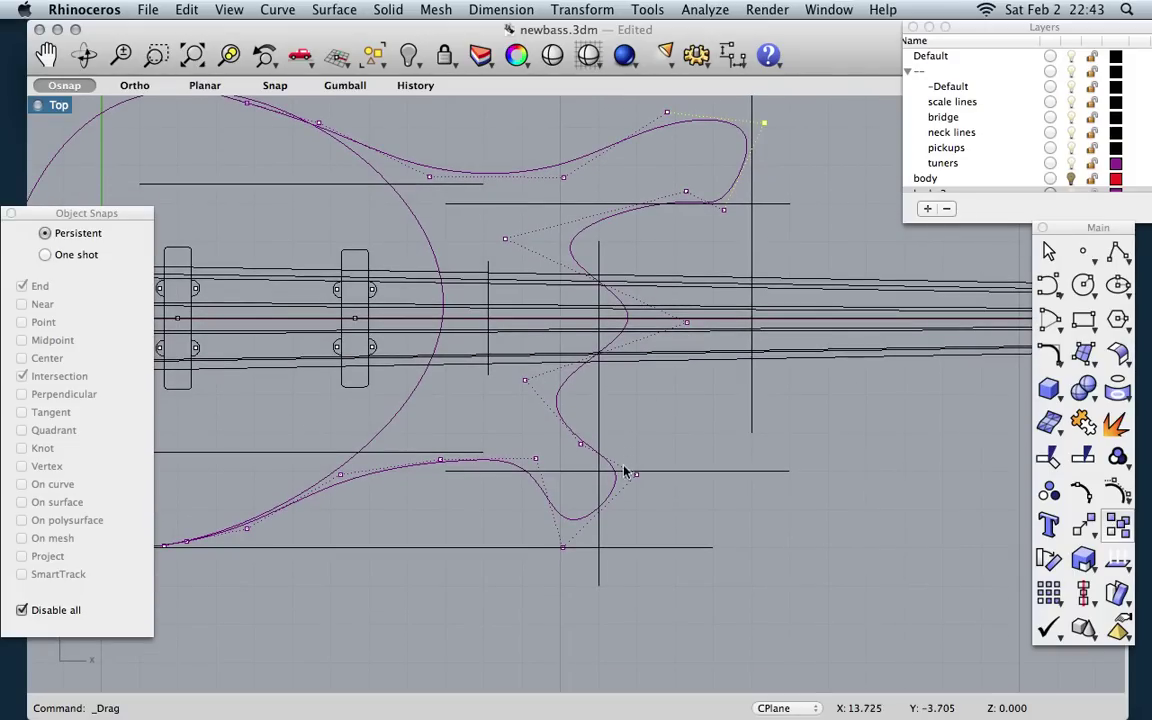
click(536, 463)
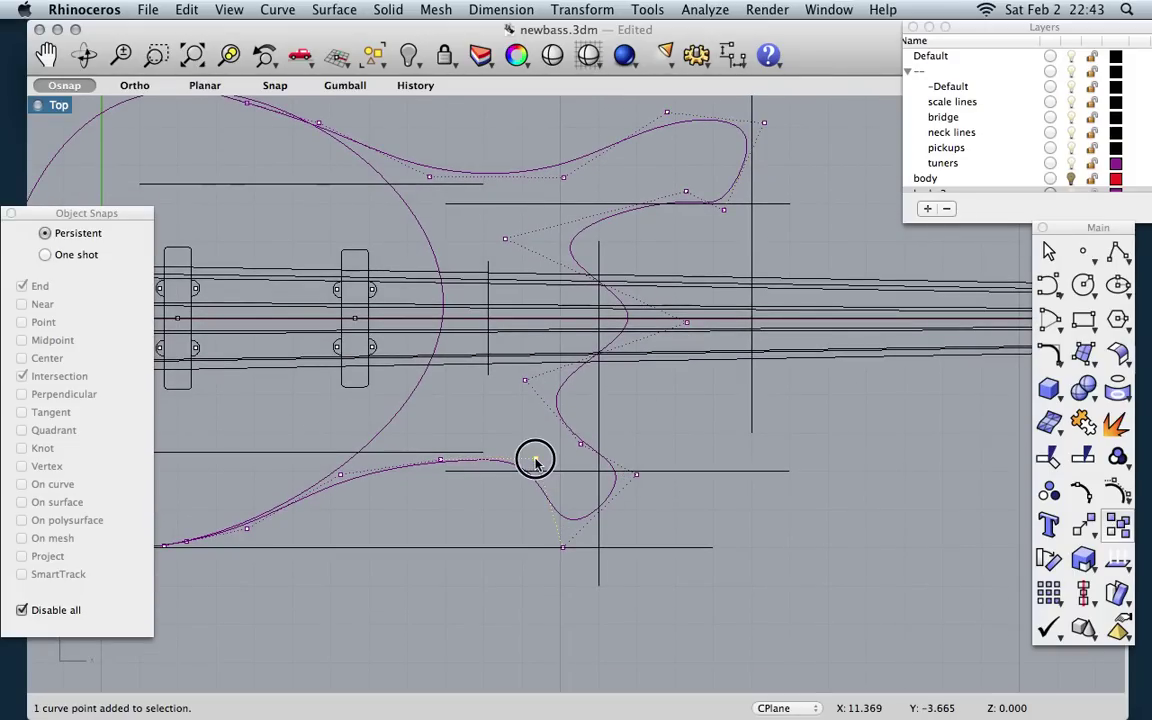
mouse_move(535, 463)
mouse_down()
mouse_move(496, 470)
mouse_move(515, 466)
mouse_up()
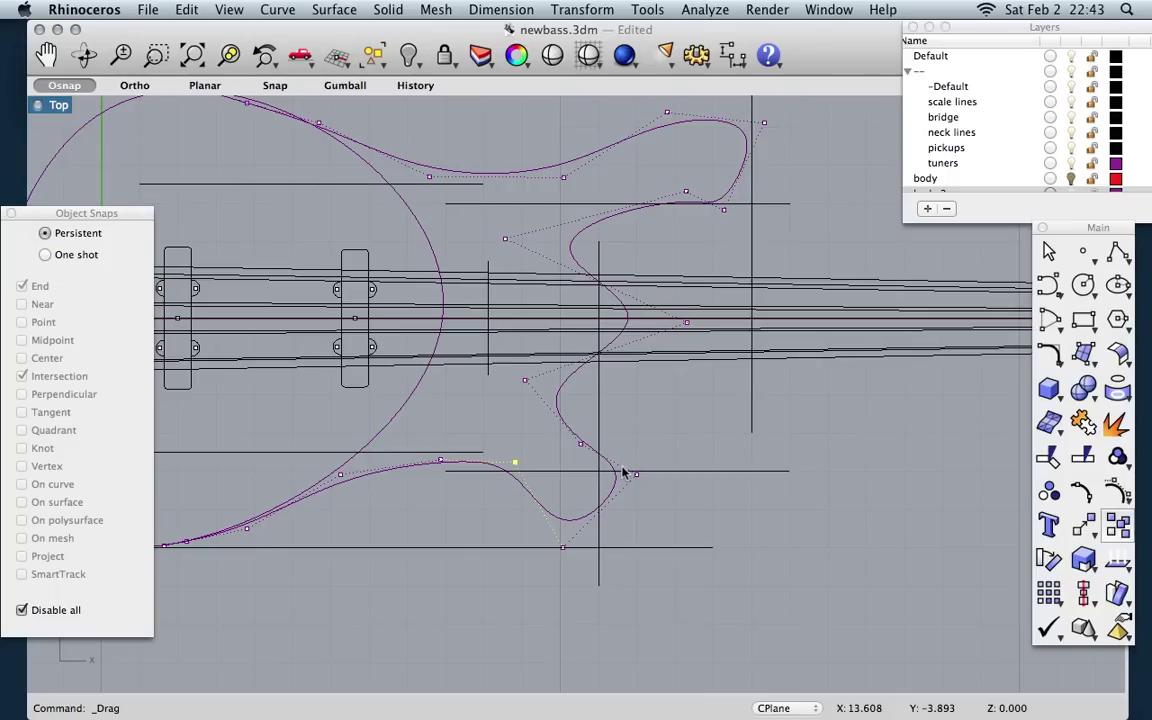
drag(636, 478, 620, 442)
click(580, 445)
Step: Pull the neck heel's control point back toward the bridge, make the upper cutaway shallower and the lower cutaway deeper
scroll(669, 393, up, 2)
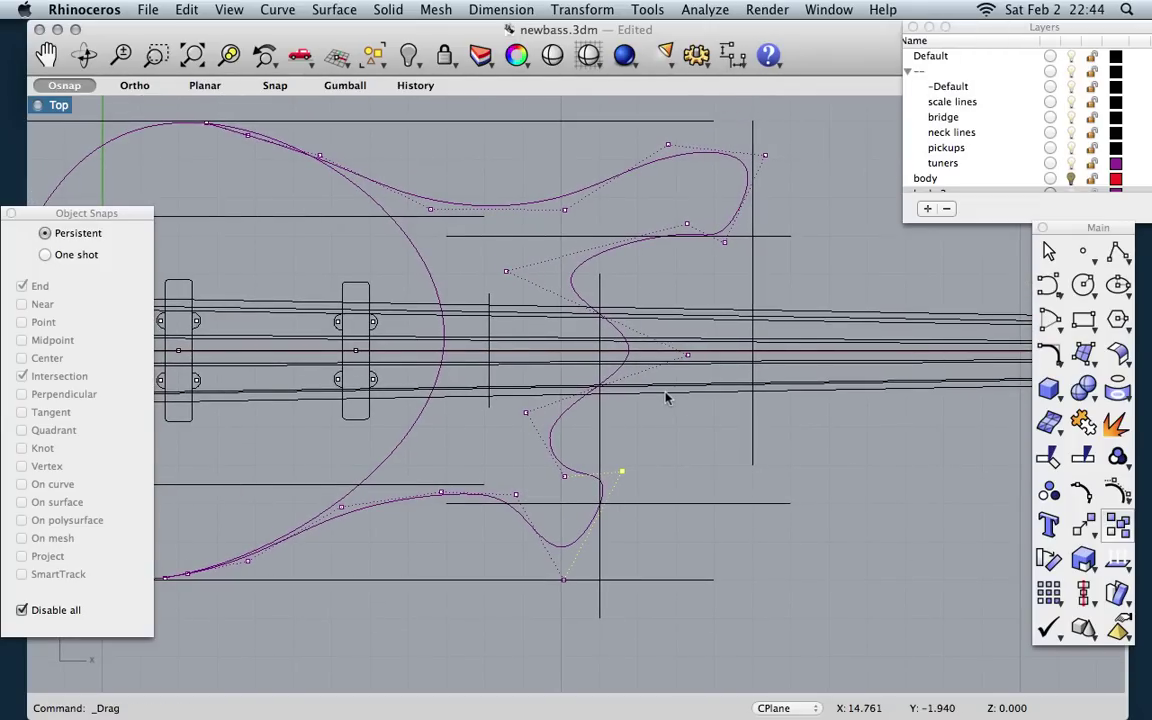
scroll(500, 503, left, 2)
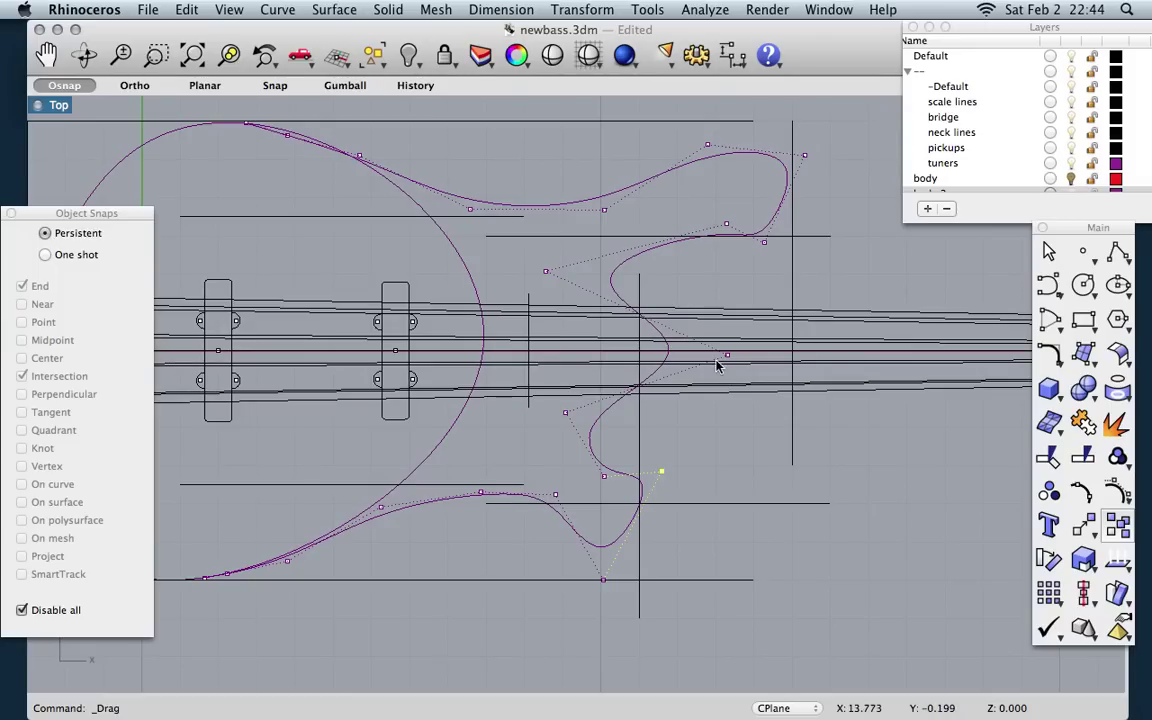
drag(727, 358, 670, 353)
drag(546, 271, 577, 270)
click(565, 414)
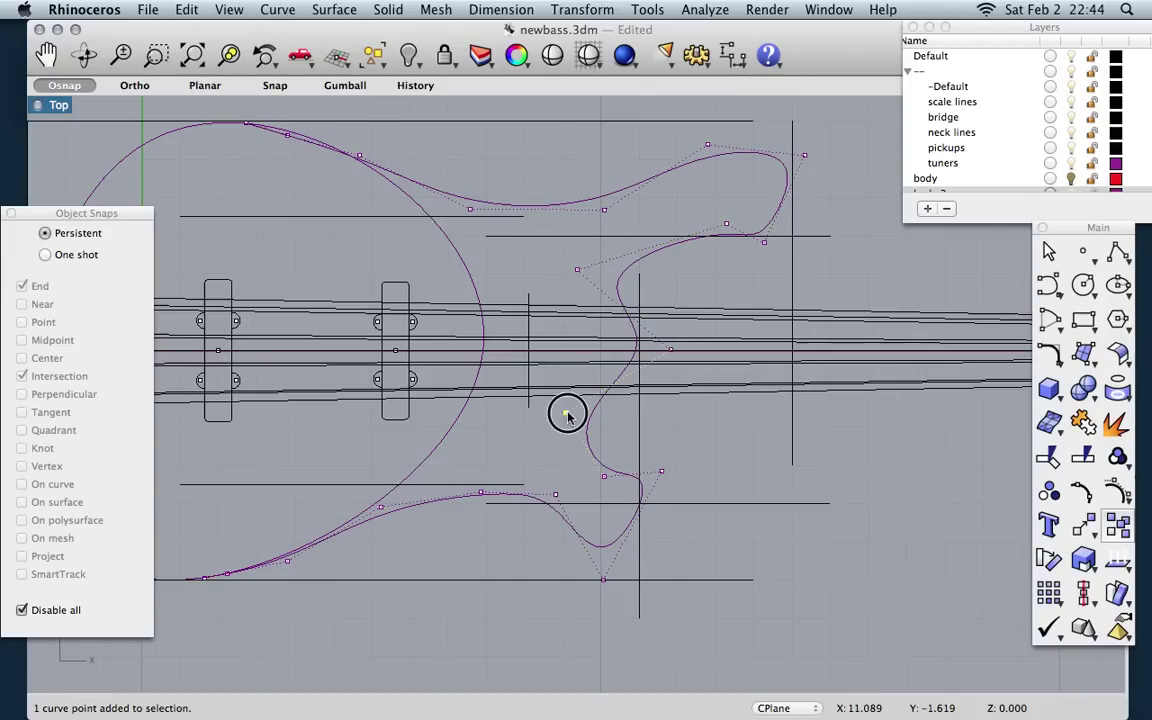
drag(565, 414, 534, 411)
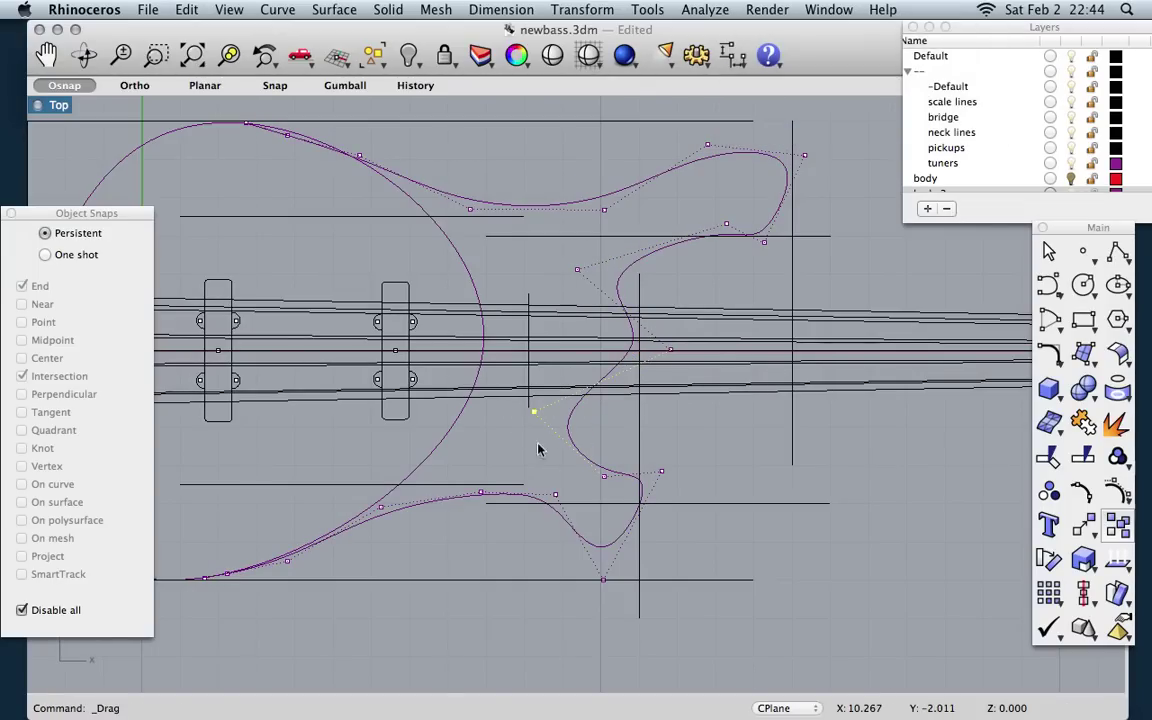
Step: Nudge the lower horn's four control points together 0.6 toward the bridge and 0.6 outward from the centreline
click(603, 477)
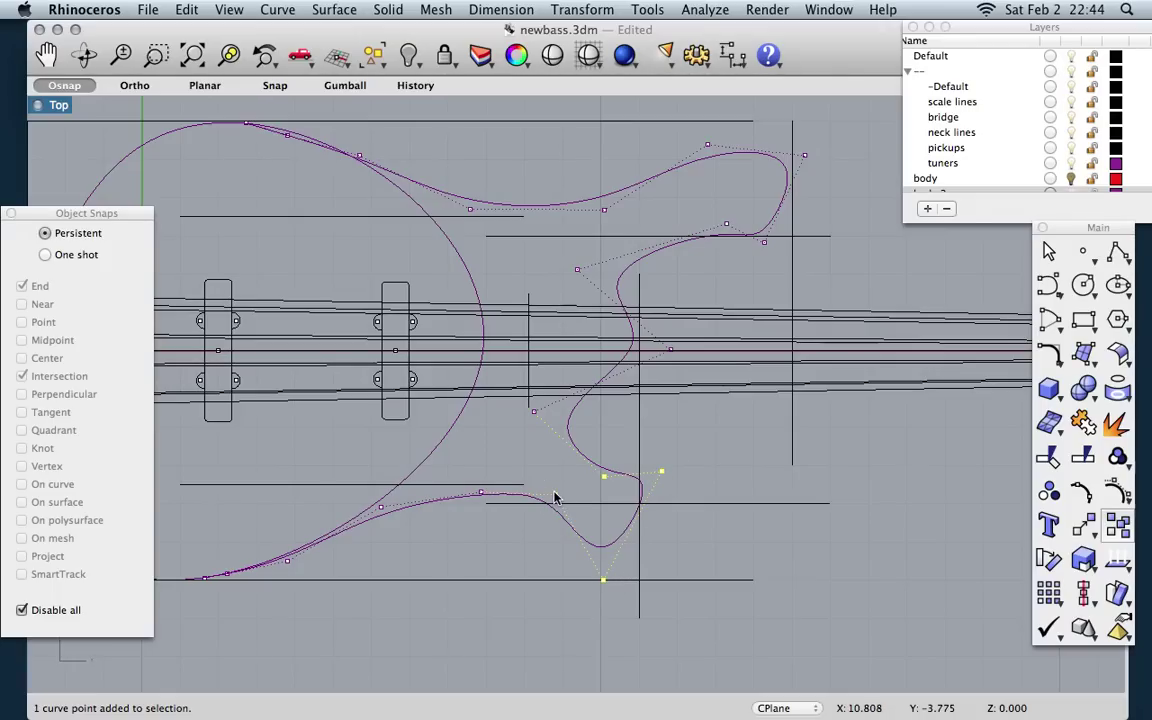
key(alt+Left)
key(alt+Left)
key(alt+Left)
key(alt+Left)
key(alt+Left)
key(alt+Left)
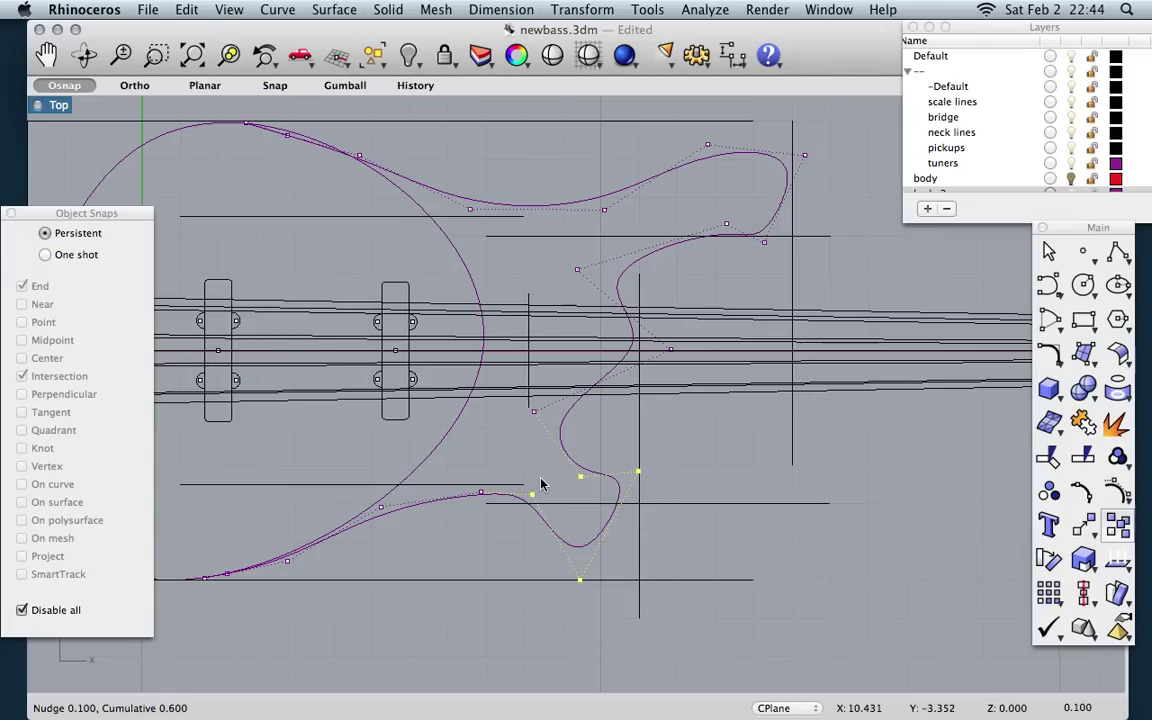
key(alt+Down)
key(alt+Down)
key(alt+Down)
key(alt+Down)
key(alt+Down)
key(alt+Down)
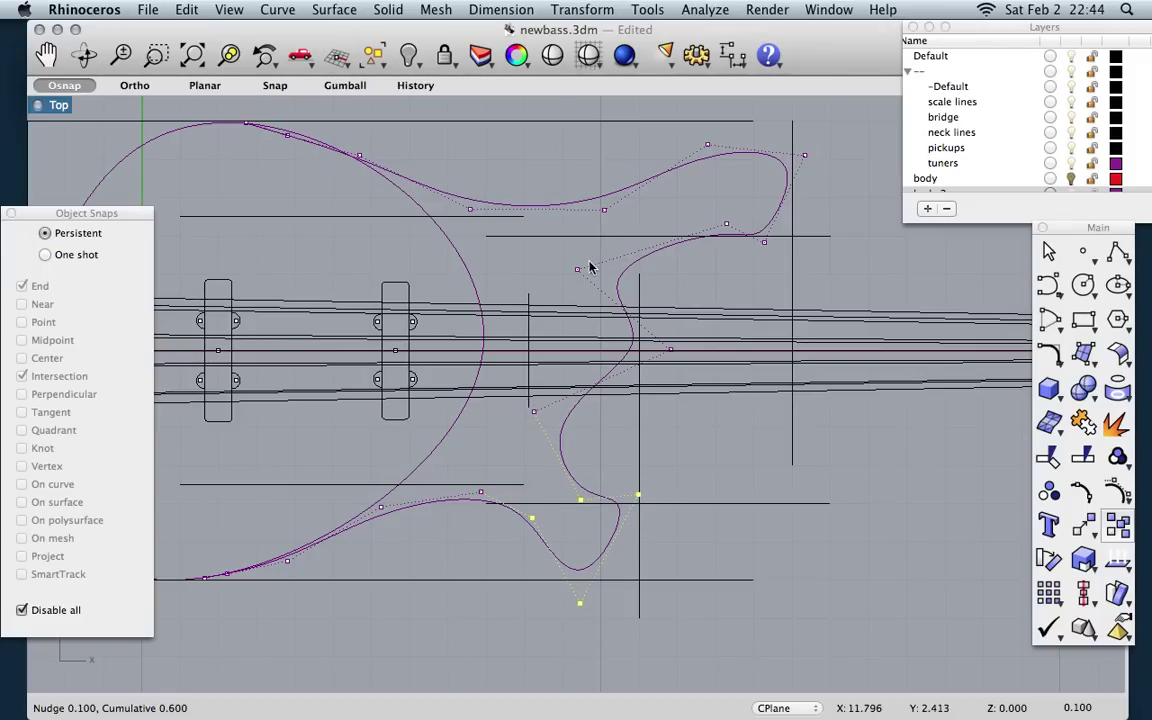
Step: Shift the upper cutaway's control point slightly toward the neck
scroll(510, 438, left, 4)
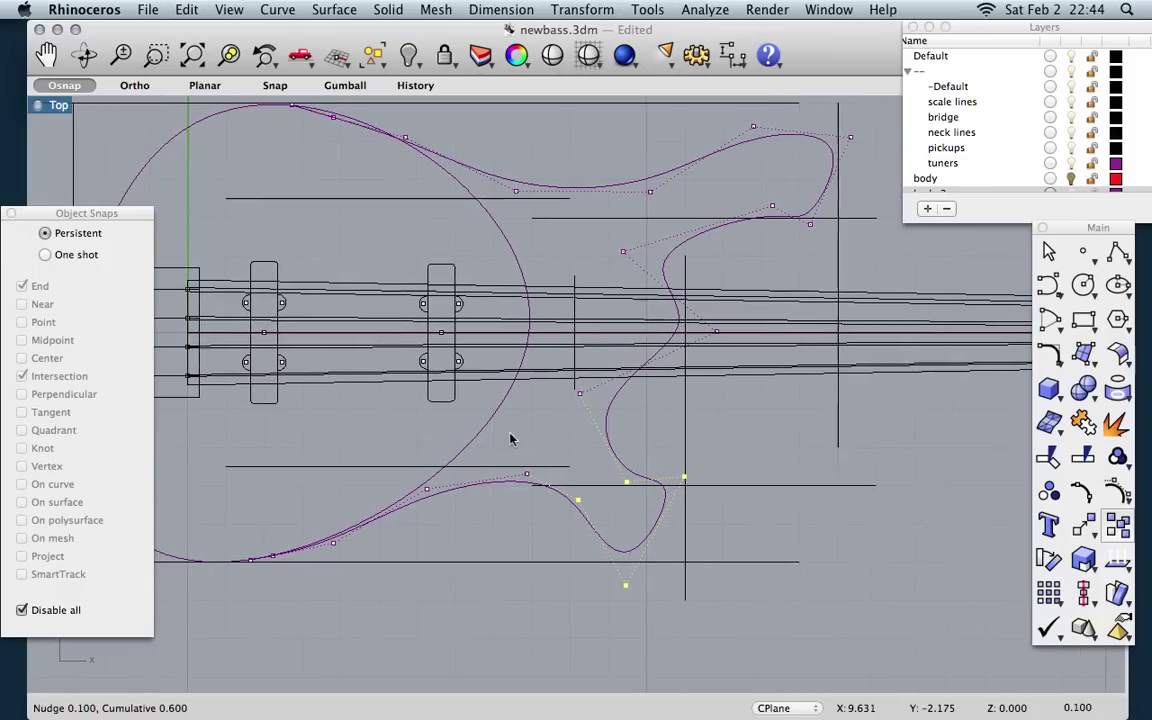
scroll(510, 438, right, 3)
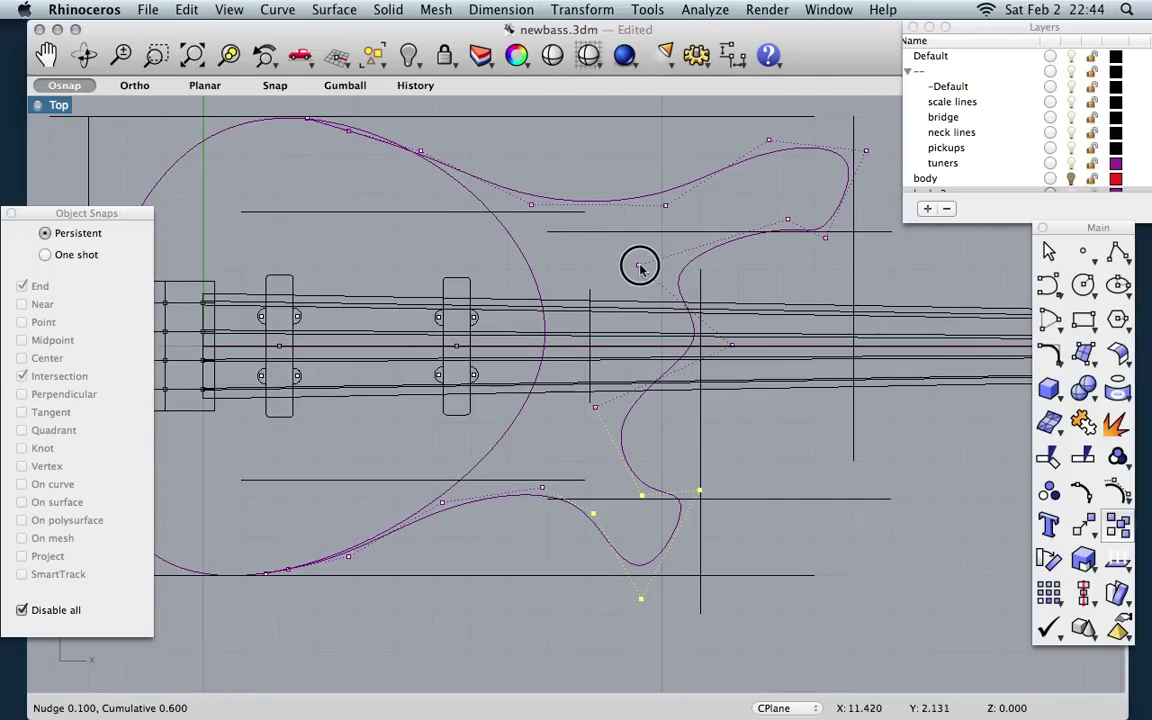
mouse_move(638, 265)
mouse_down()
mouse_move(666, 260)
mouse_move(642, 265)
mouse_up()
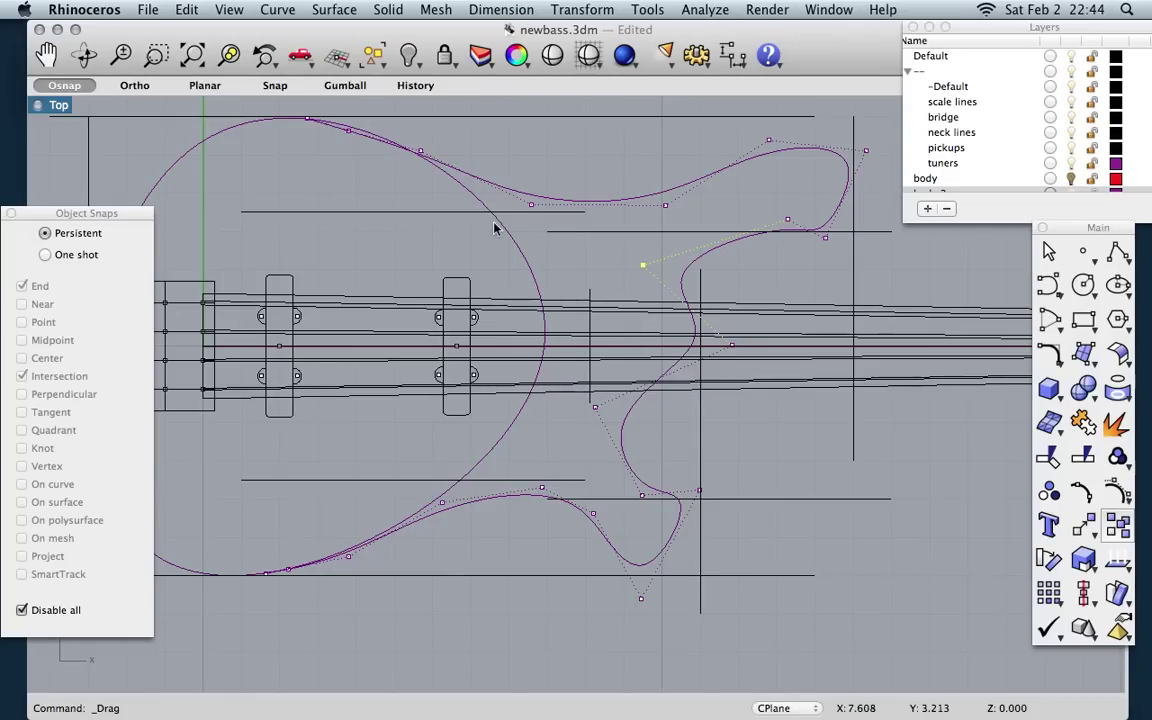
Step: Move the horn curve's second control point on the upper bout slightly toward the neck and outward from the centreline
scroll(350, 160, up, 2)
click(365, 156)
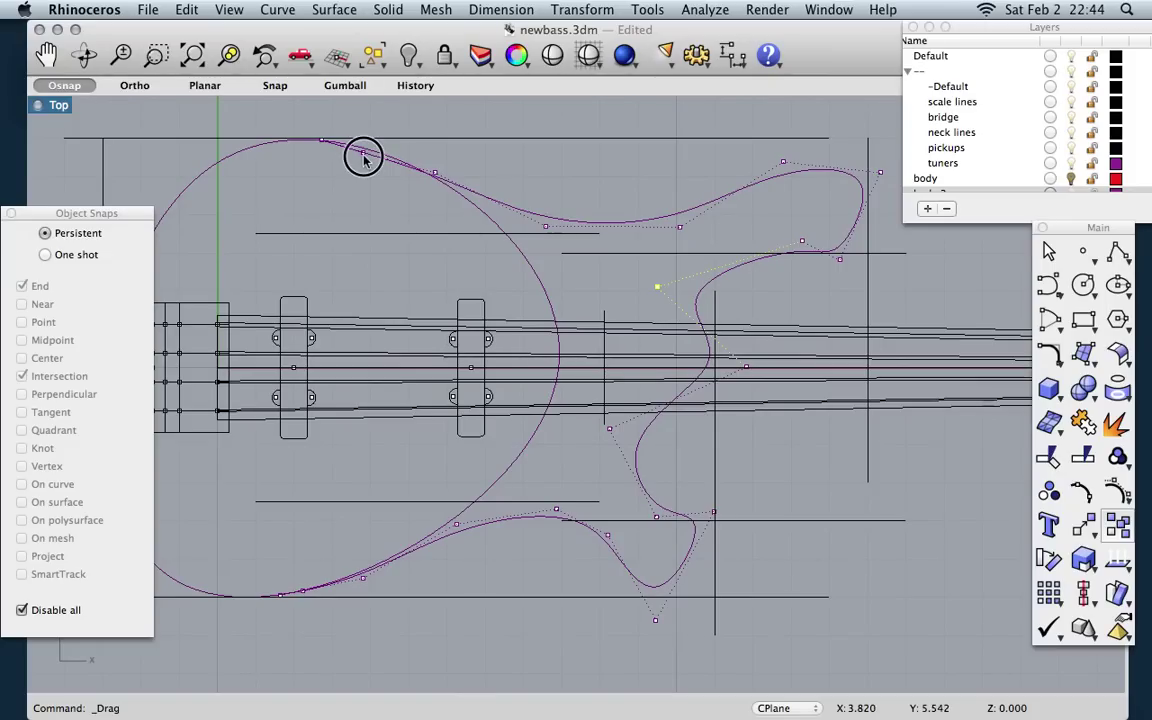
drag(365, 156, 382, 148)
scroll(362, 168, down, 3)
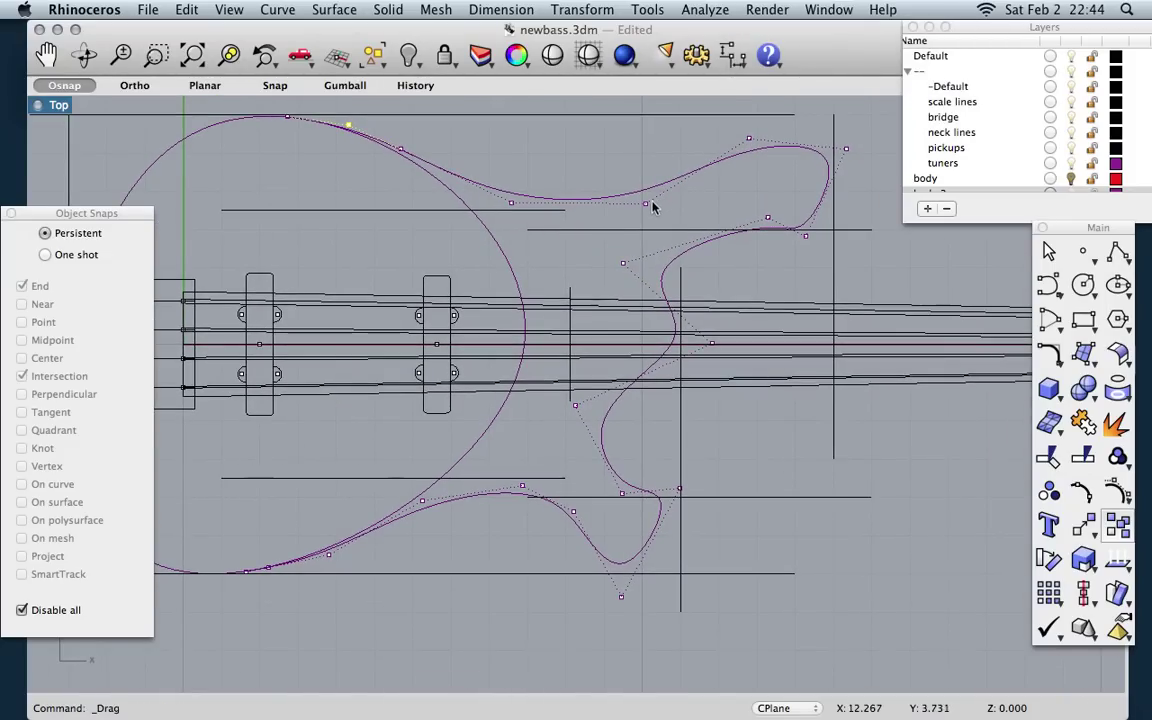
Step: Restore the multi-viewport layout and widen the upright Top view to examine the whole body outline
double_click(37, 107)
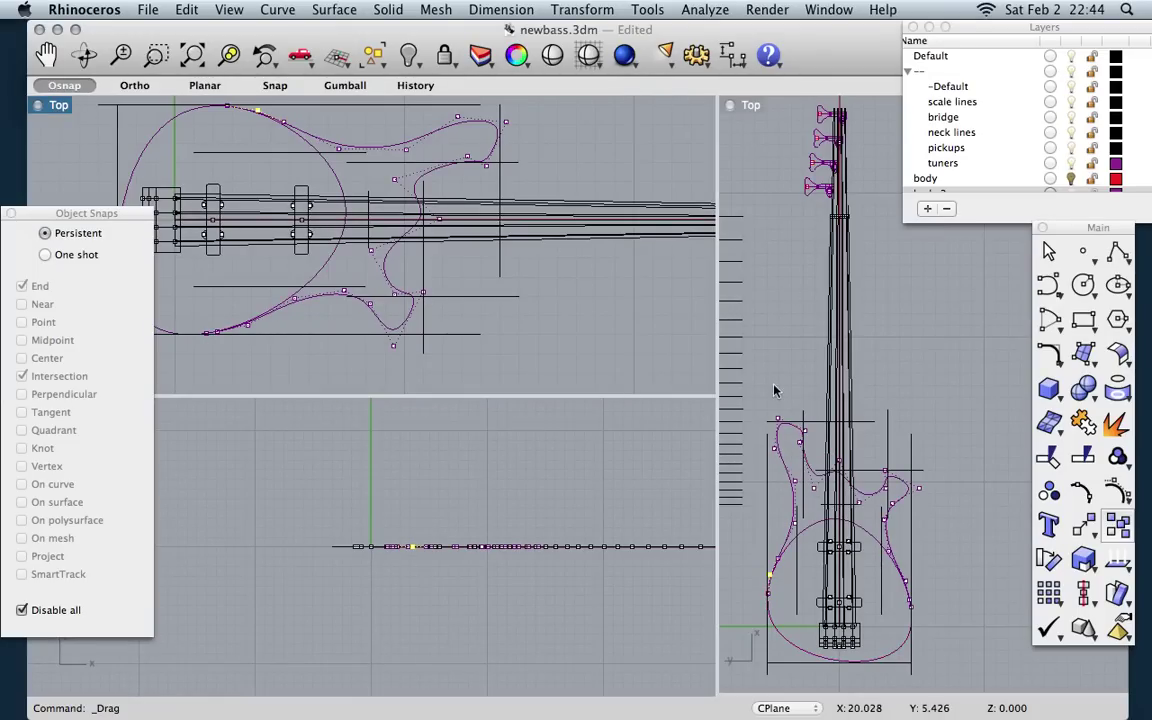
scroll(780, 400, up, 5)
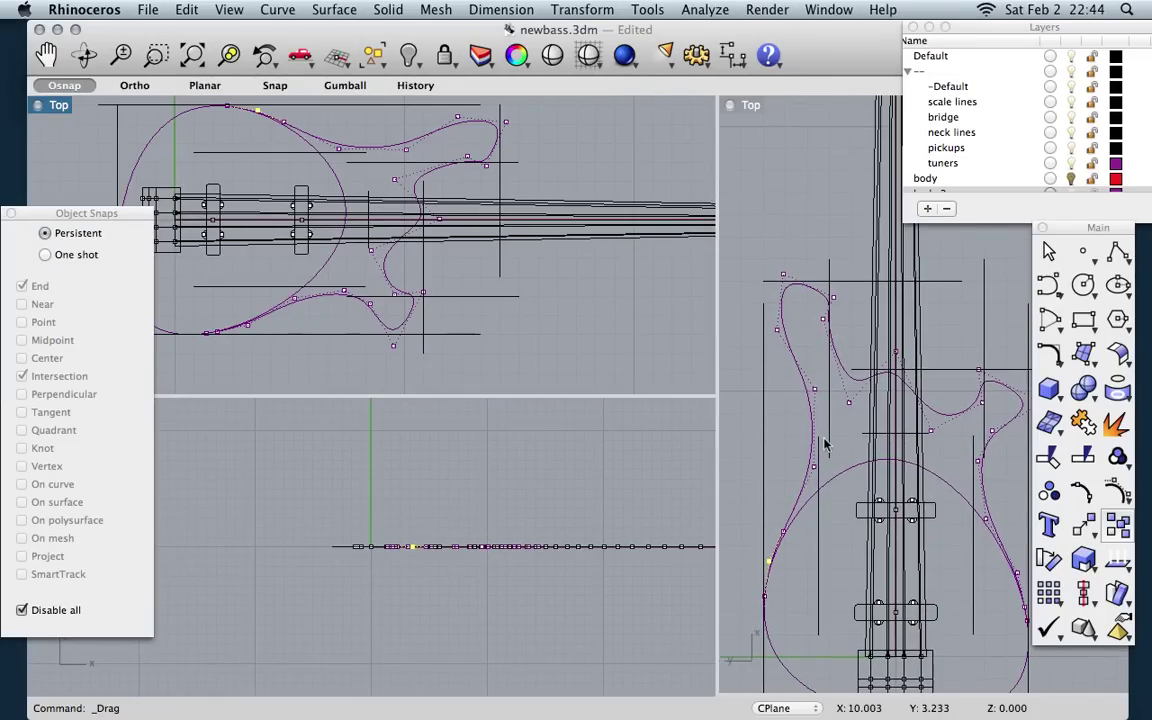
scroll(825, 445, down, 5)
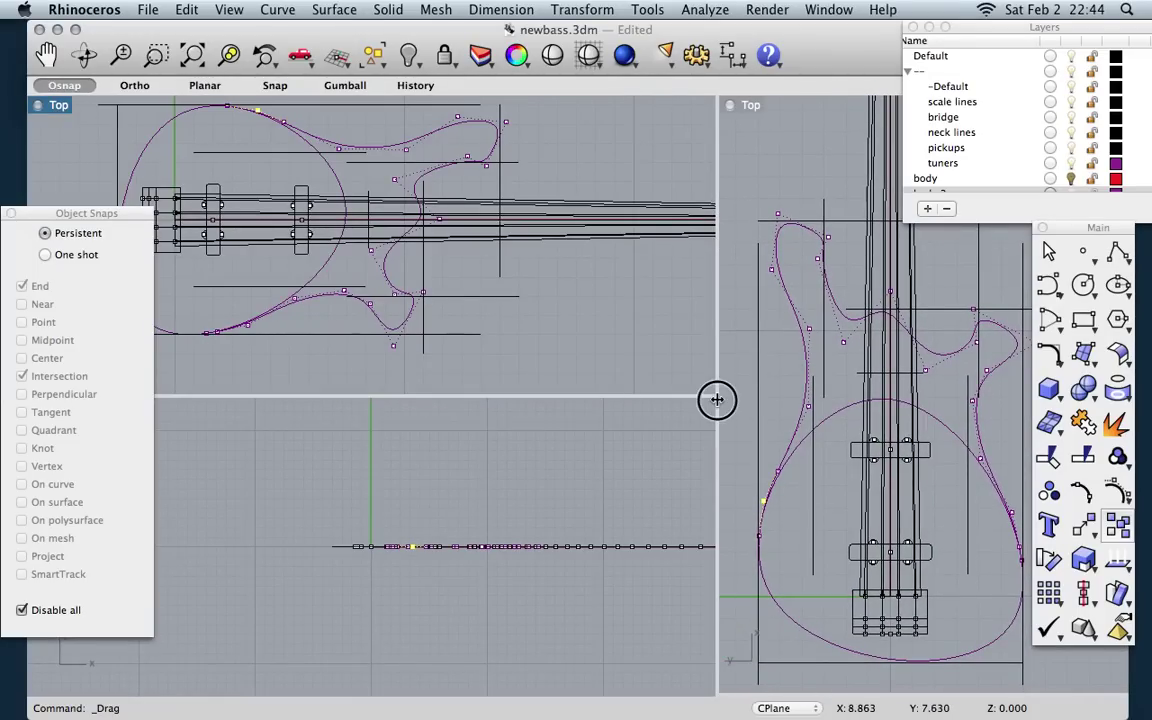
drag(717, 399, 610, 396)
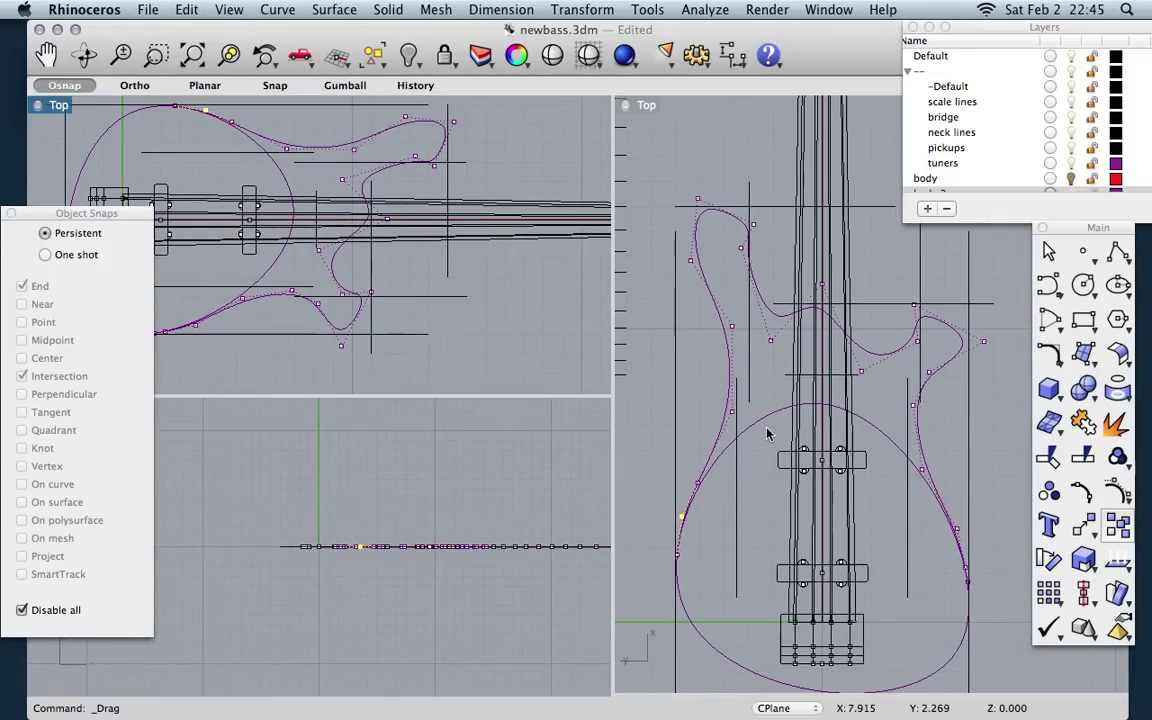
scroll(767, 433, down, 3)
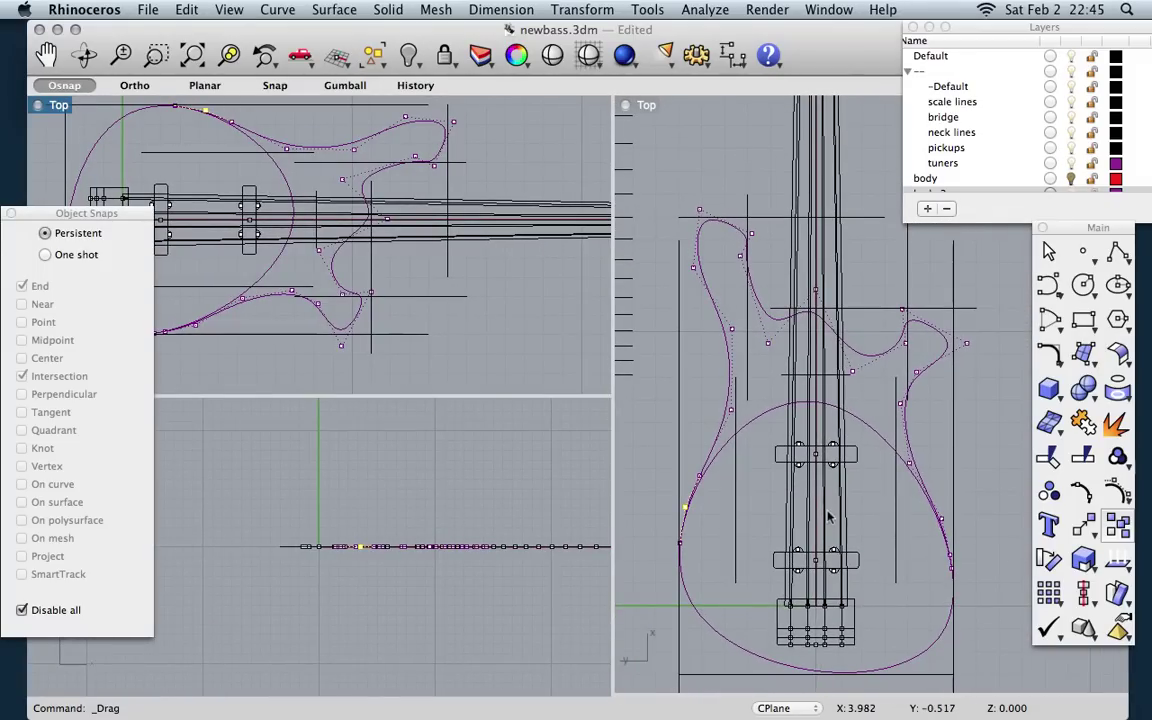
scroll(828, 517, down, 3)
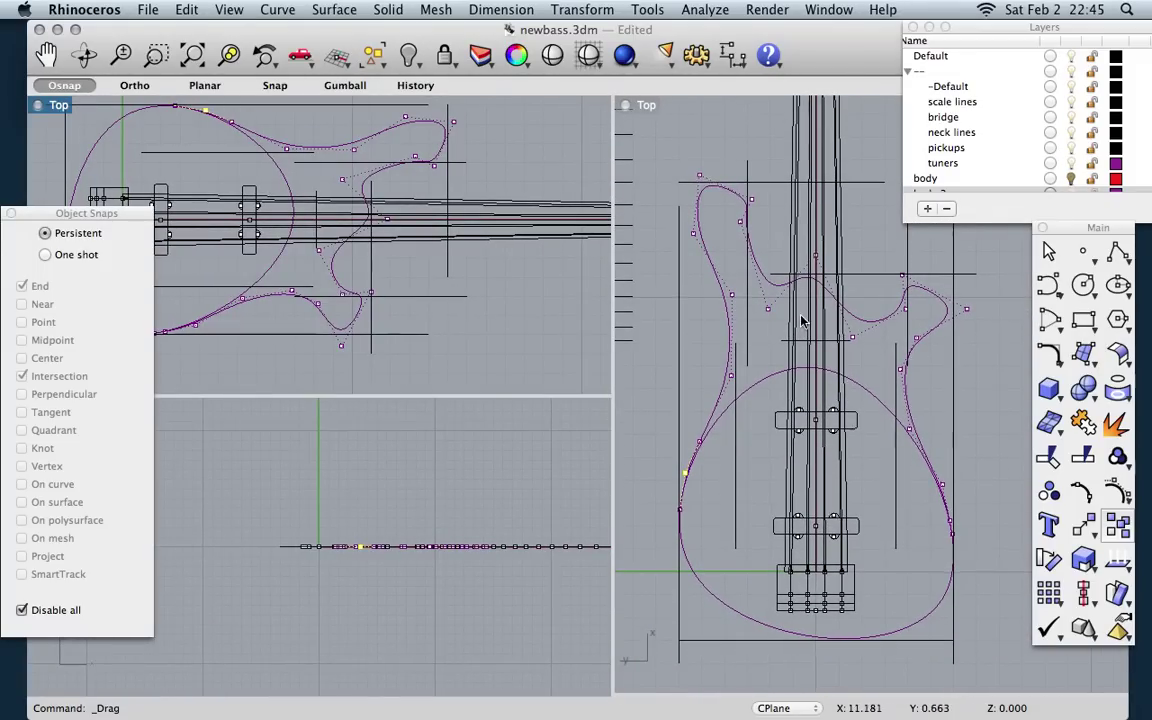
Step: Move the upper horn's waist-side control point toward the bridge and outward in the upright view, and maximize the horizontal Top view
scroll(802, 320, up, 2)
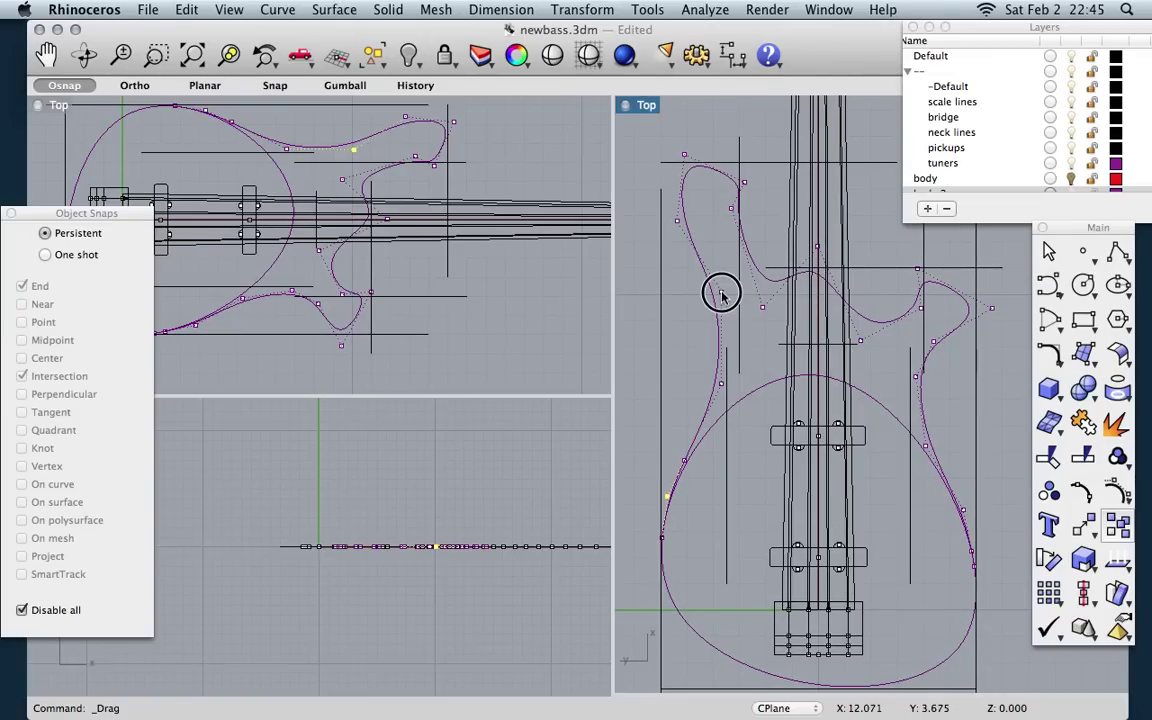
mouse_move(721, 291)
mouse_down()
mouse_move(704, 298)
mouse_move(712, 311)
mouse_up()
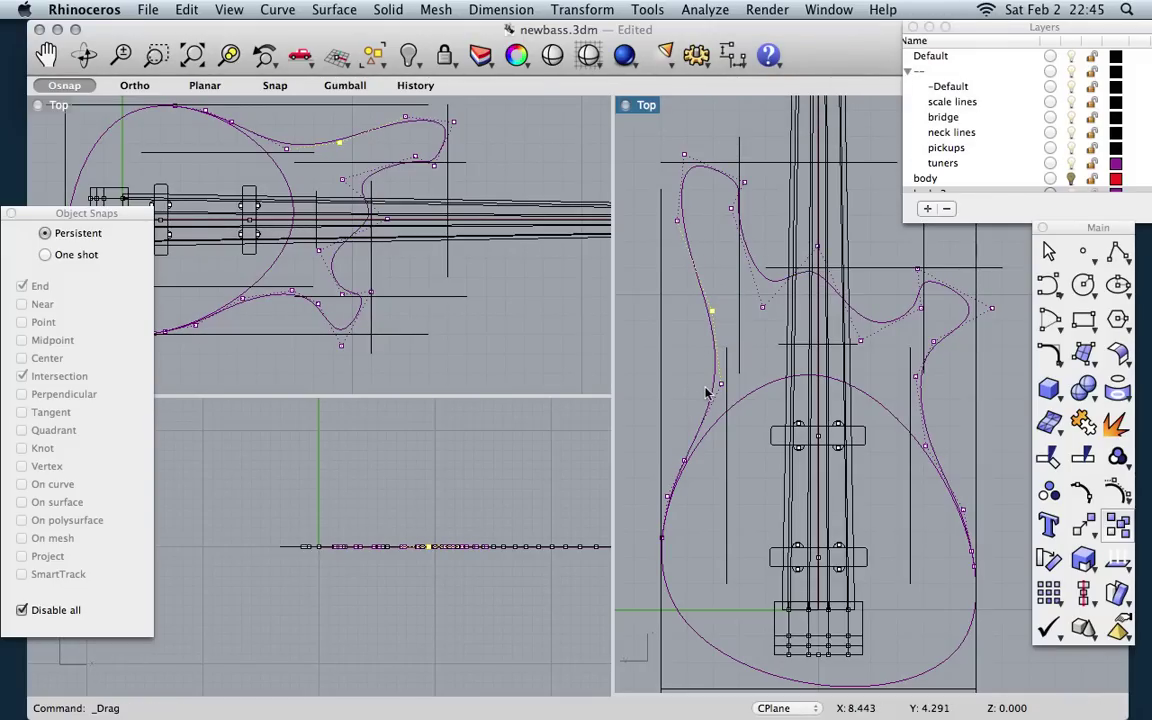
double_click(37, 101)
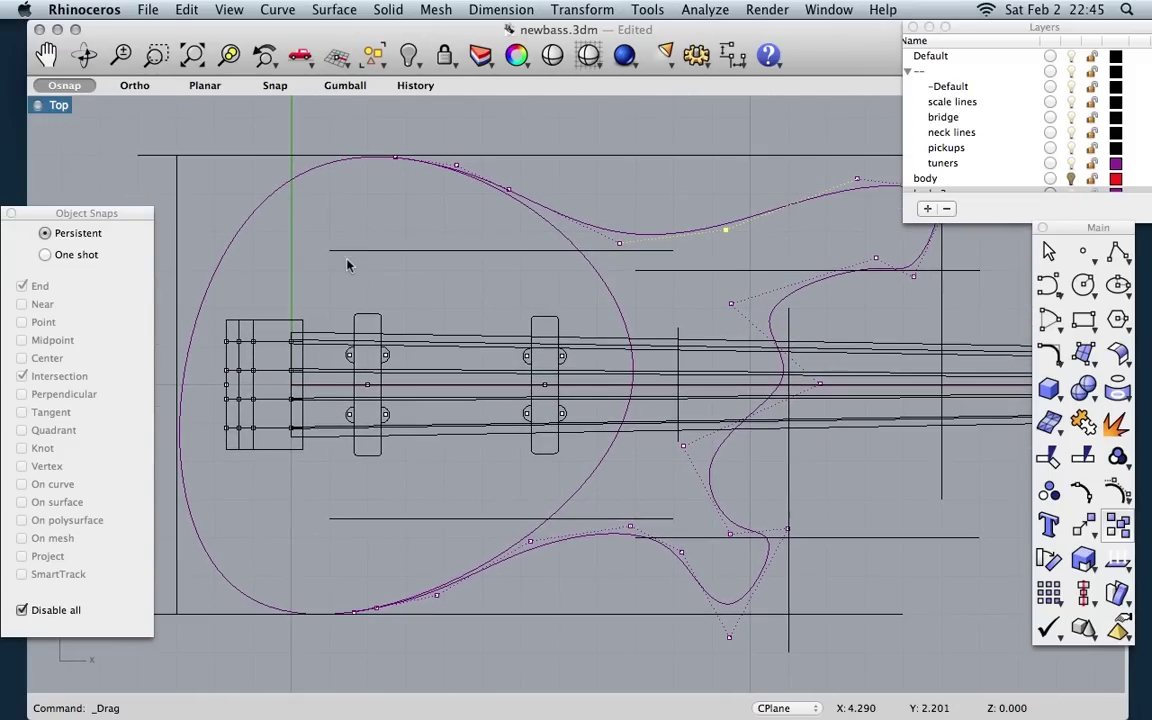
Step: Hide the control points and try to trim the inner arc of the rounded body curve against the horned outline curve
drag(1085, 460, 1040, 458)
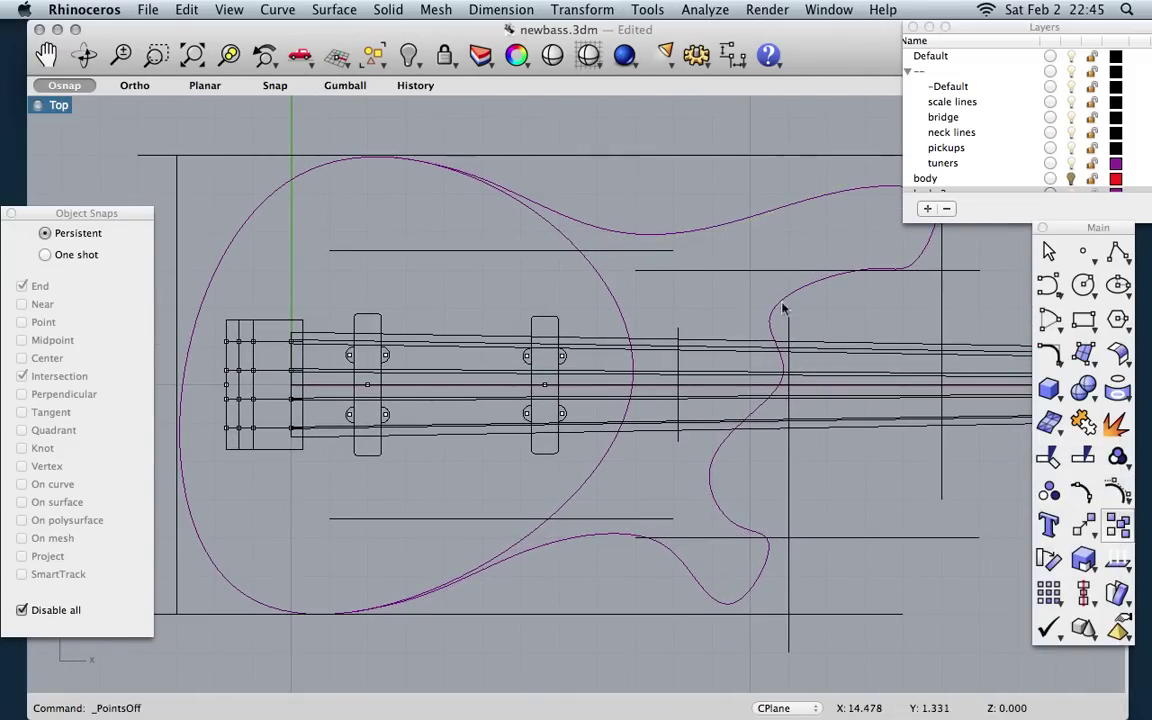
click(689, 232)
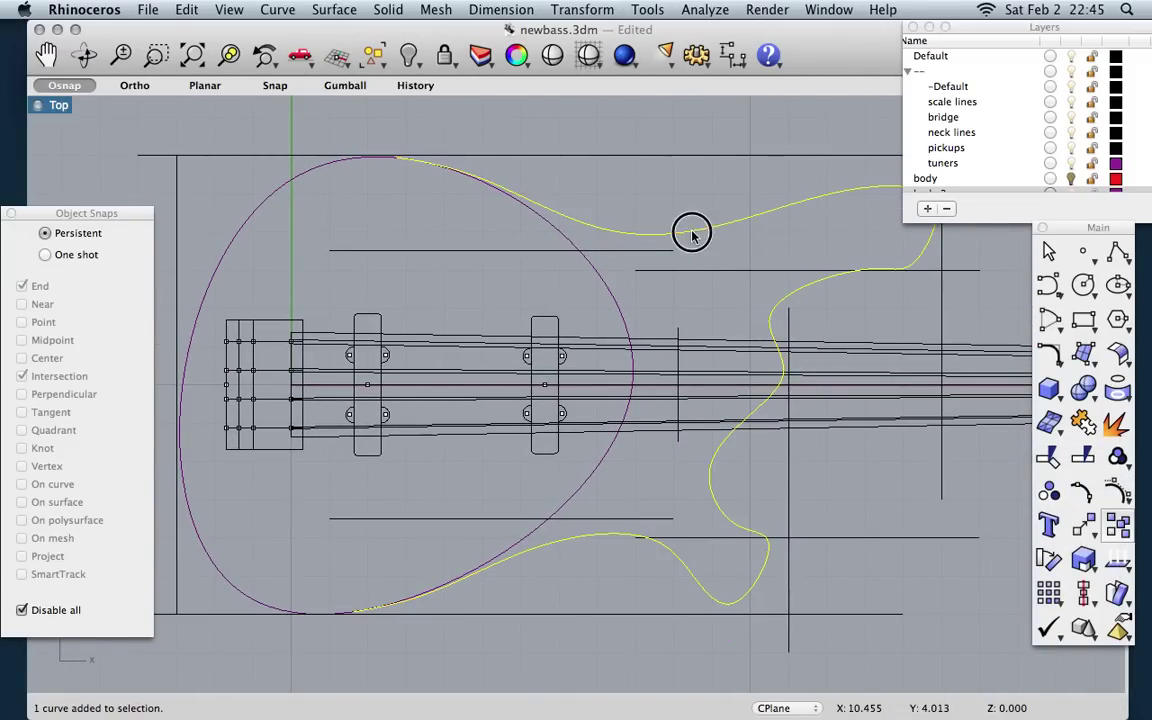
shift+click(608, 291)
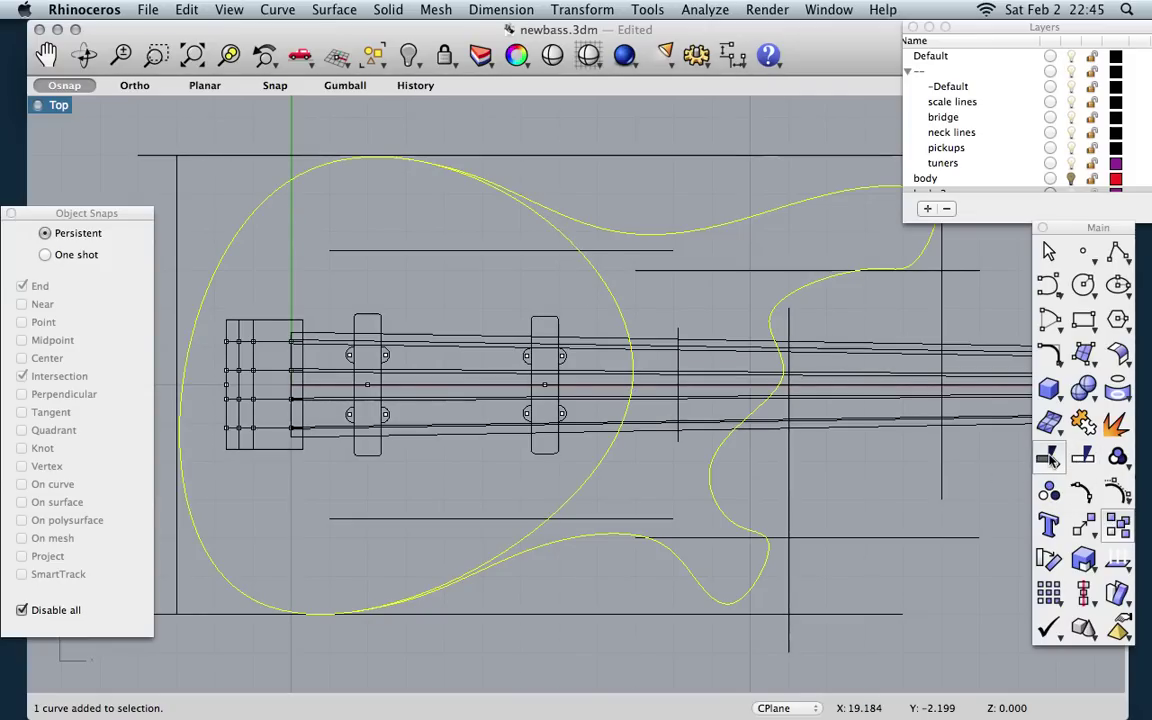
click(1050, 459)
click(600, 278)
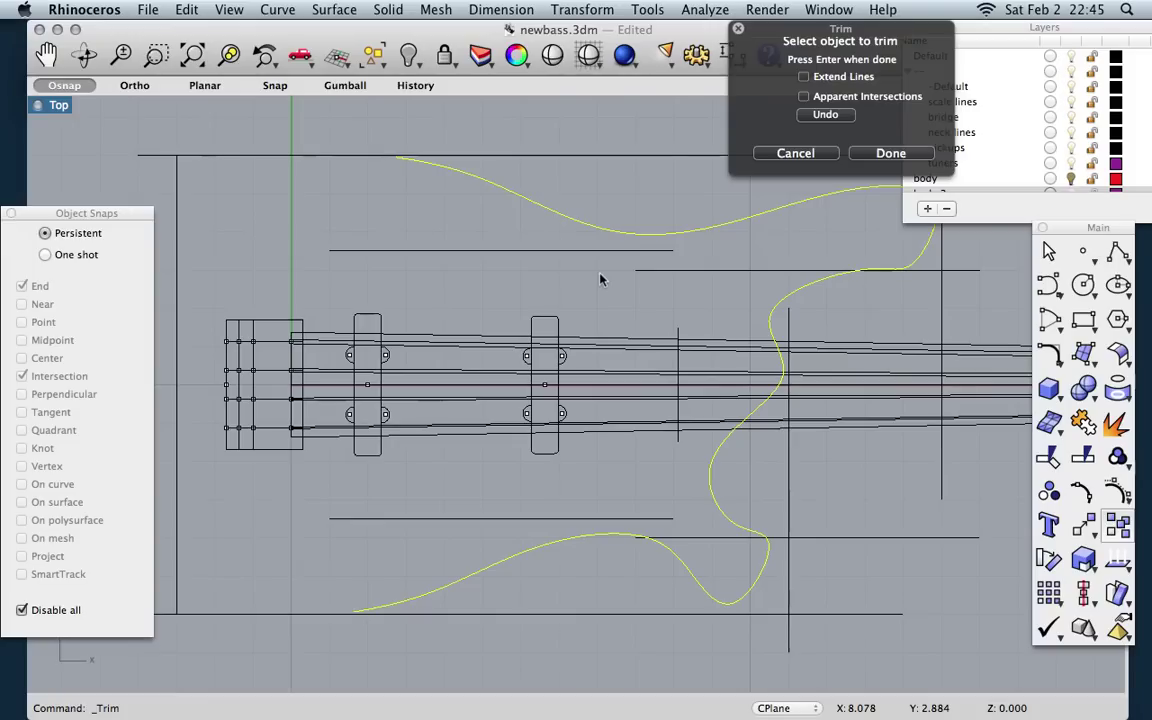
key(super+z)
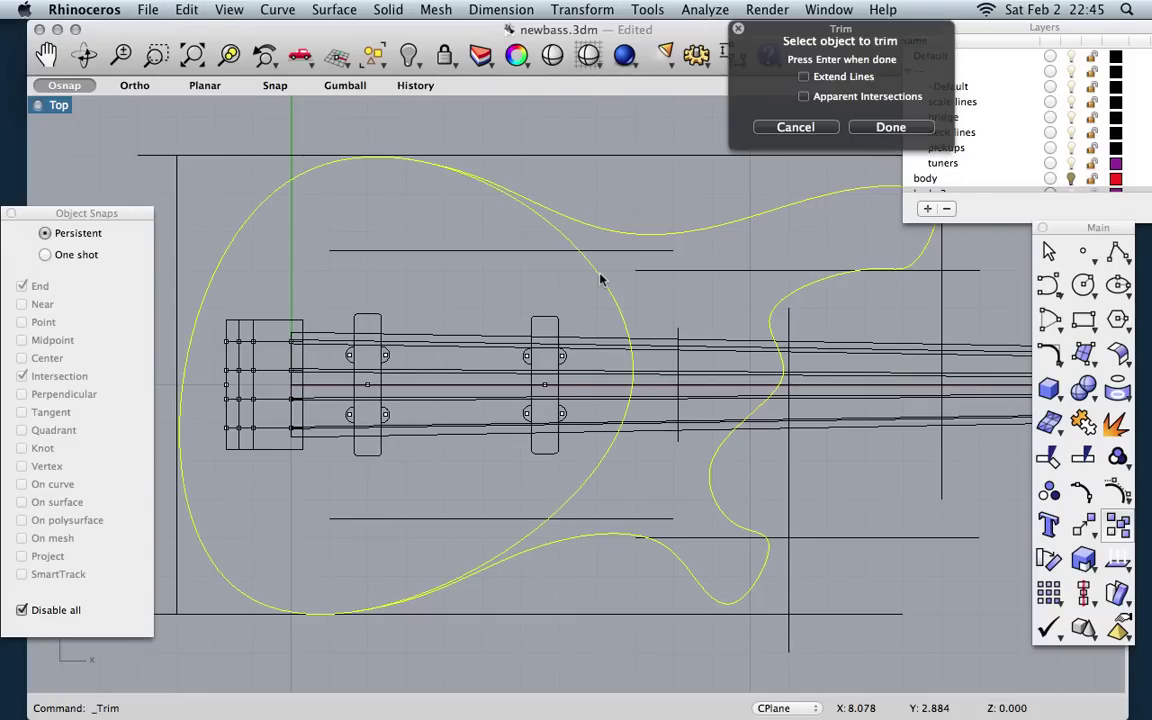
Step: Try to trim the overhanging end of the horned outline curve where it meets the rounded body curve at the lower bout
scroll(337, 624, up, 5)
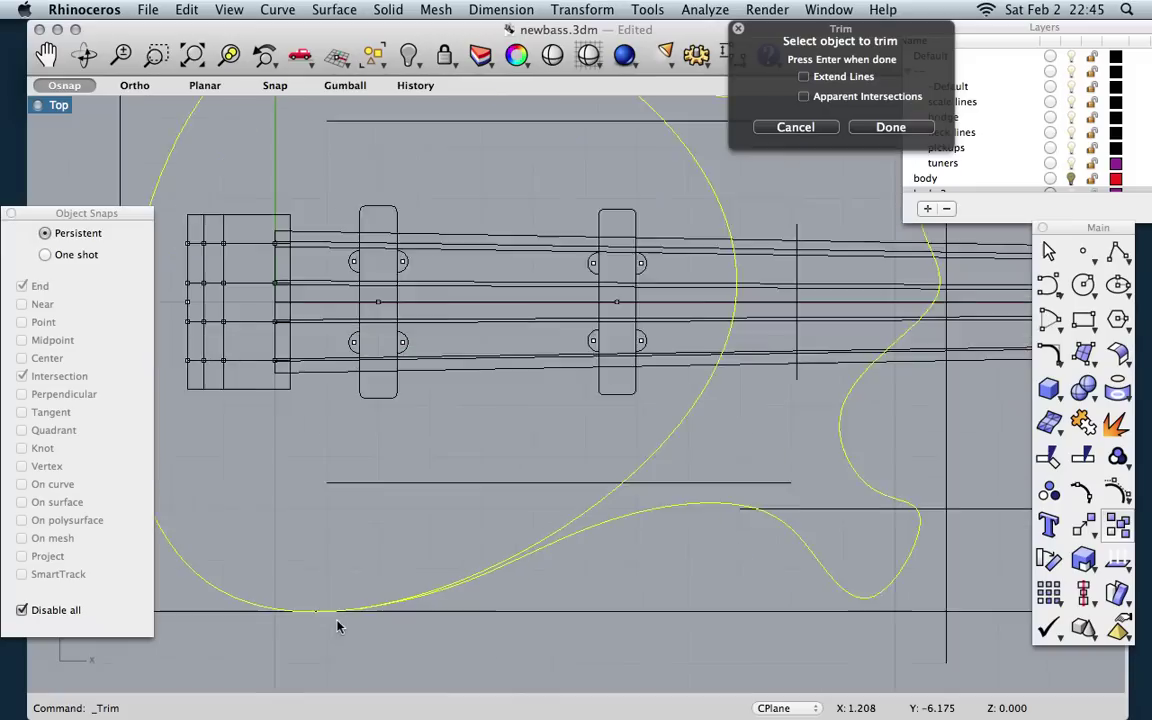
scroll(337, 626, up, 5)
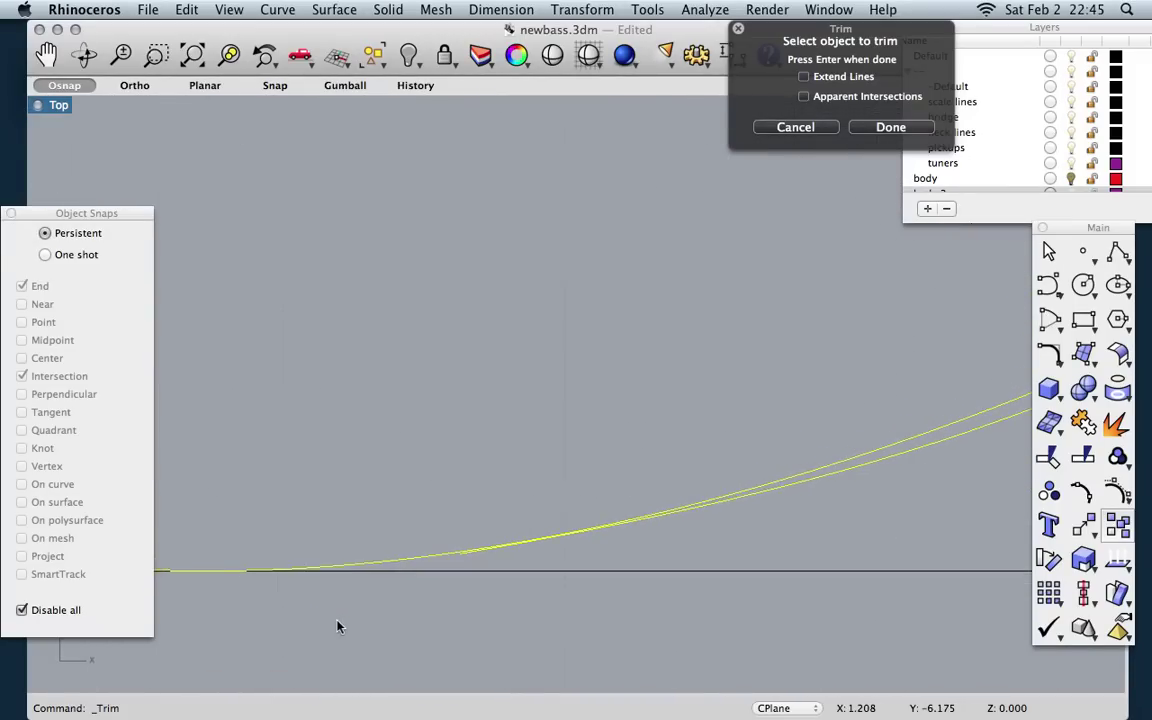
click(462, 550)
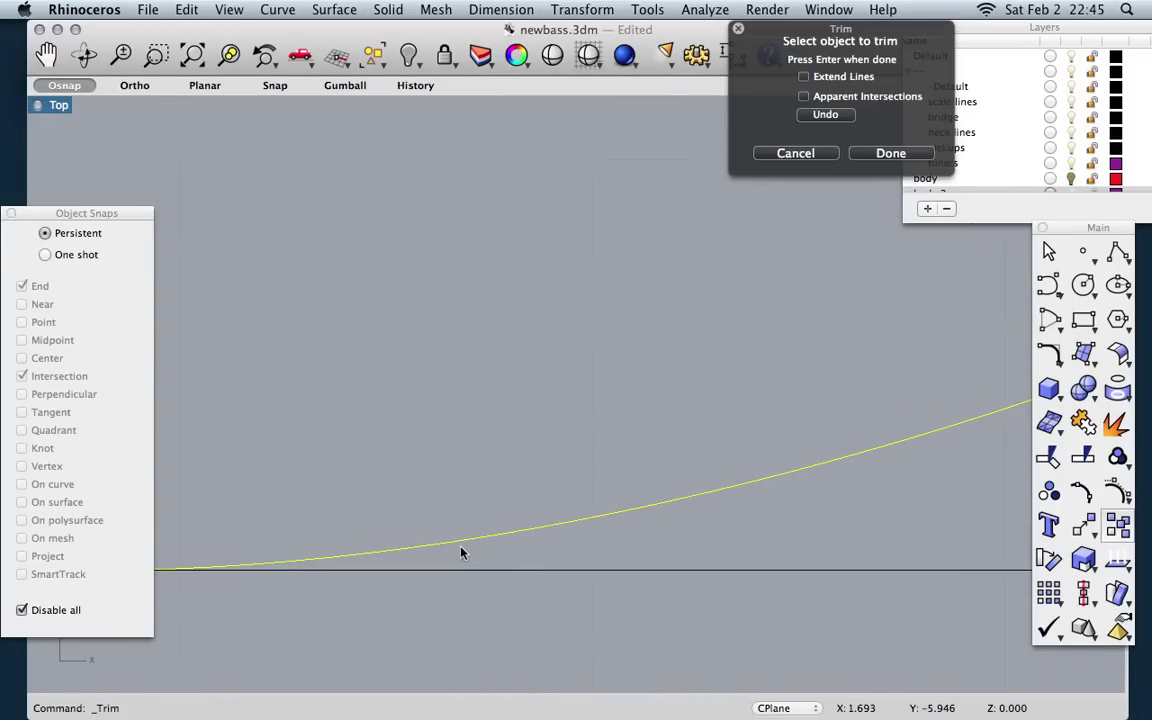
key(super+z)
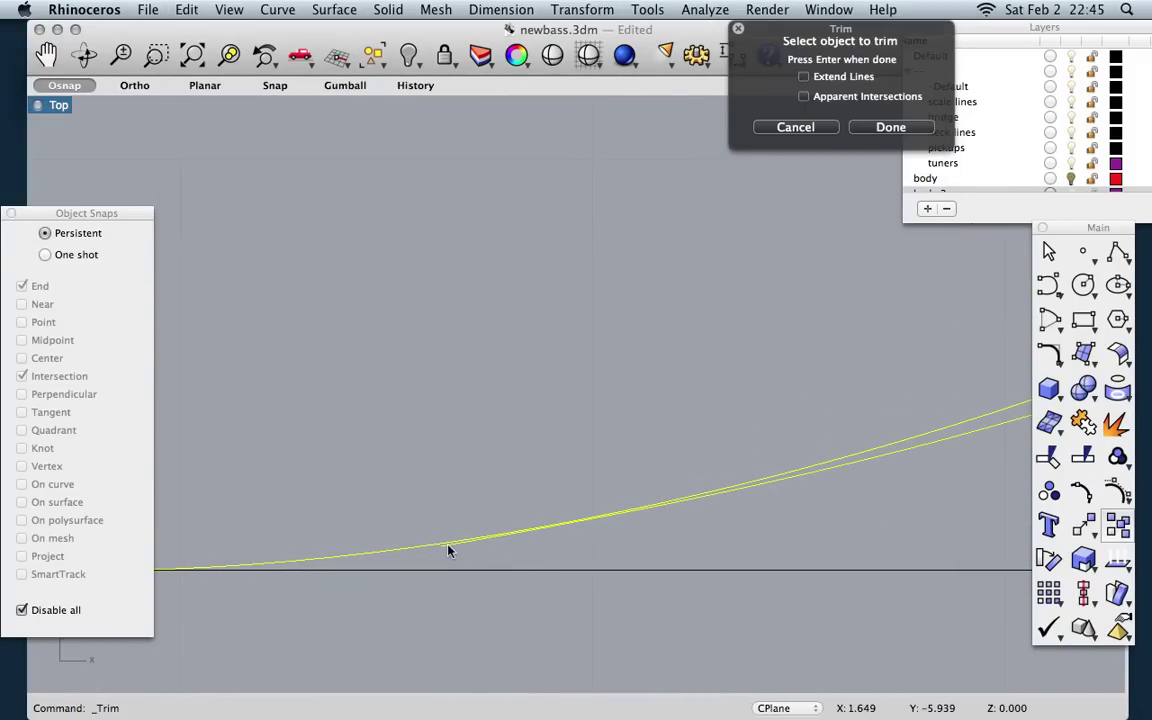
key(Escape)
Step: Turn on the control points of the horned outline curve
click(952, 489)
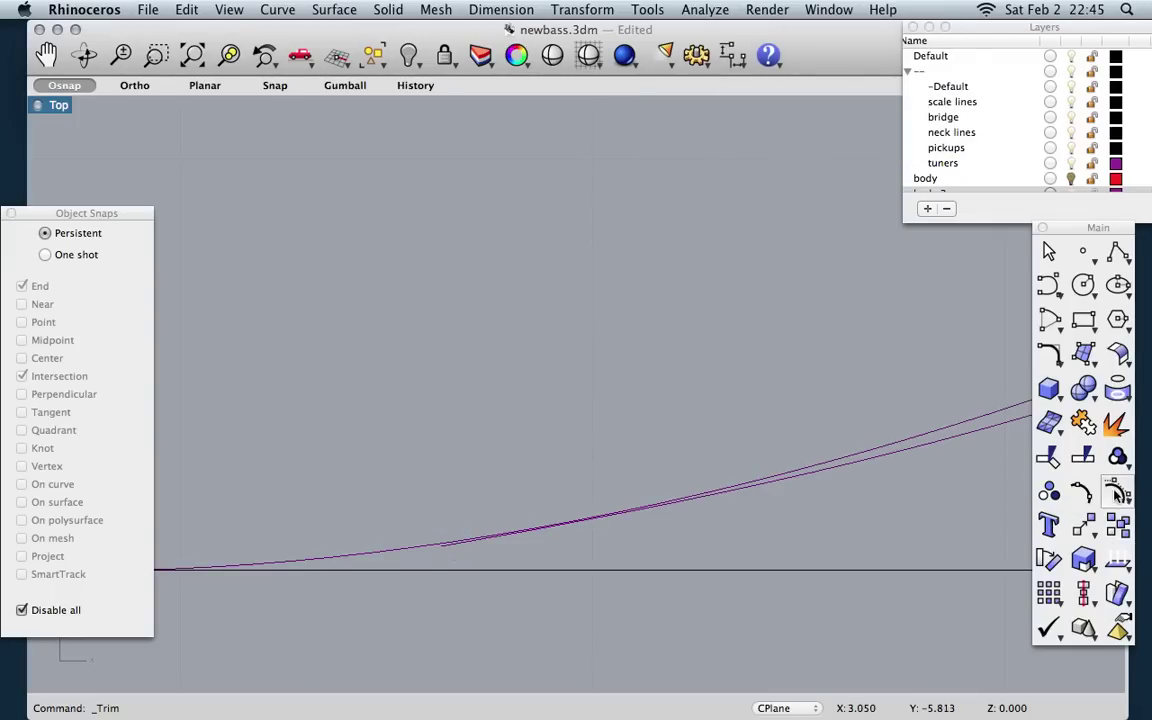
click(1118, 490)
click(449, 550)
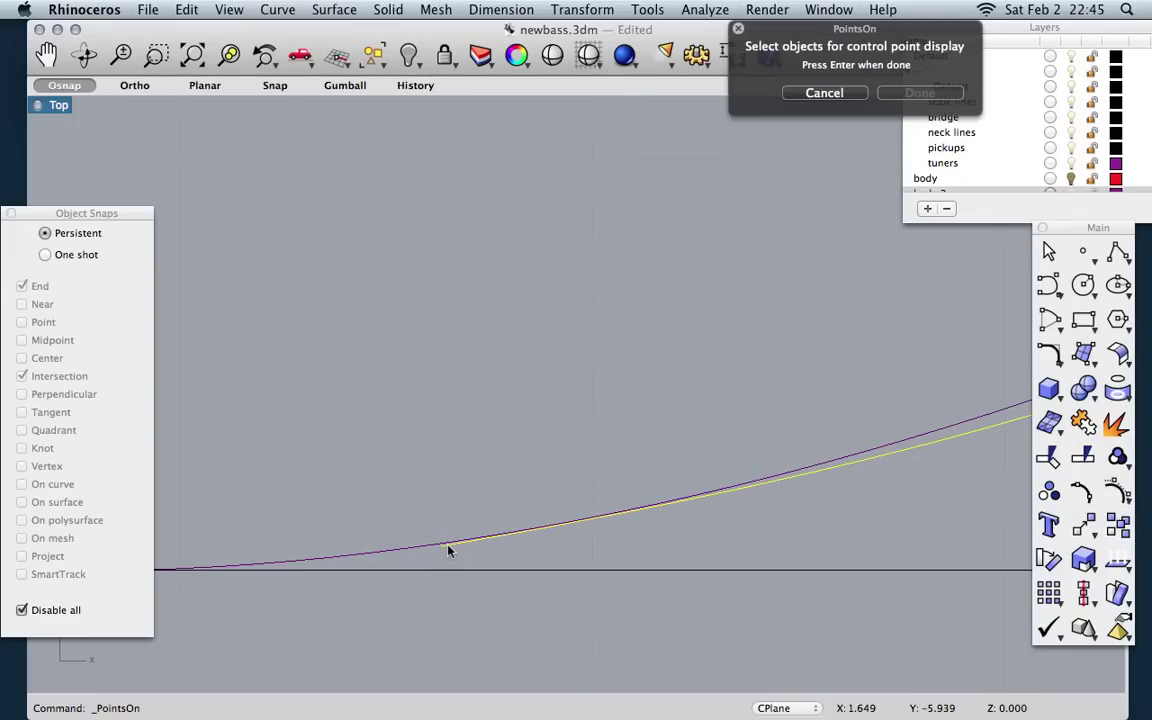
key(Return)
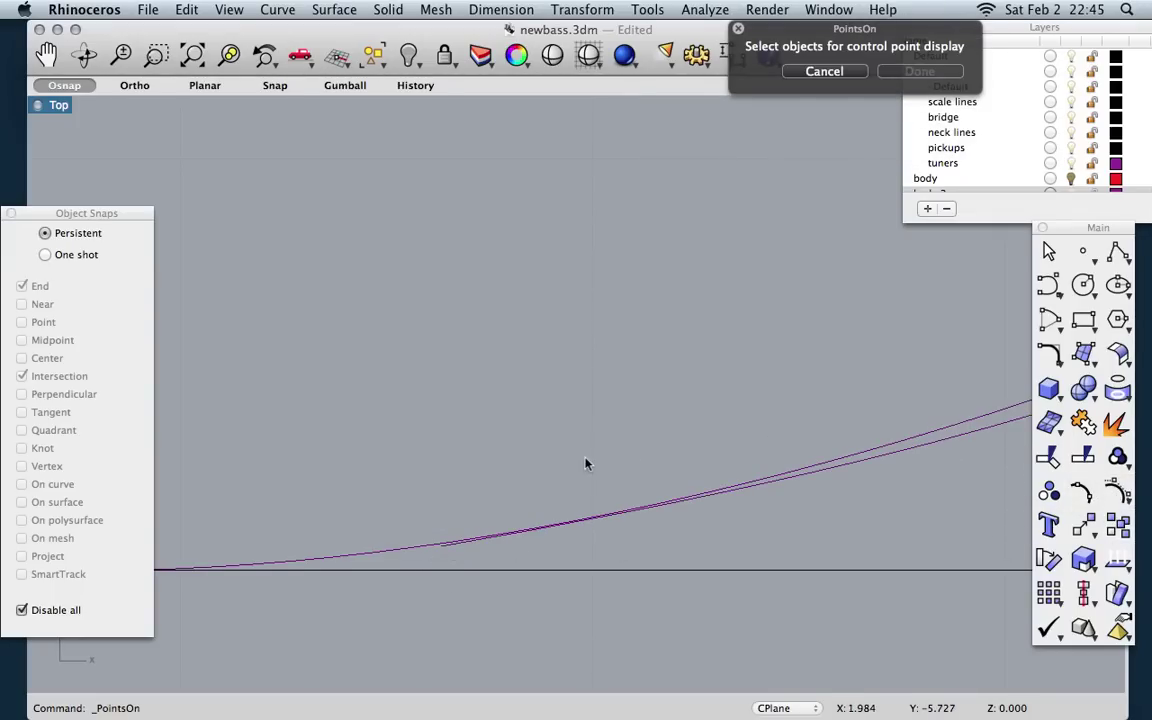
scroll(562, 466, down, 5)
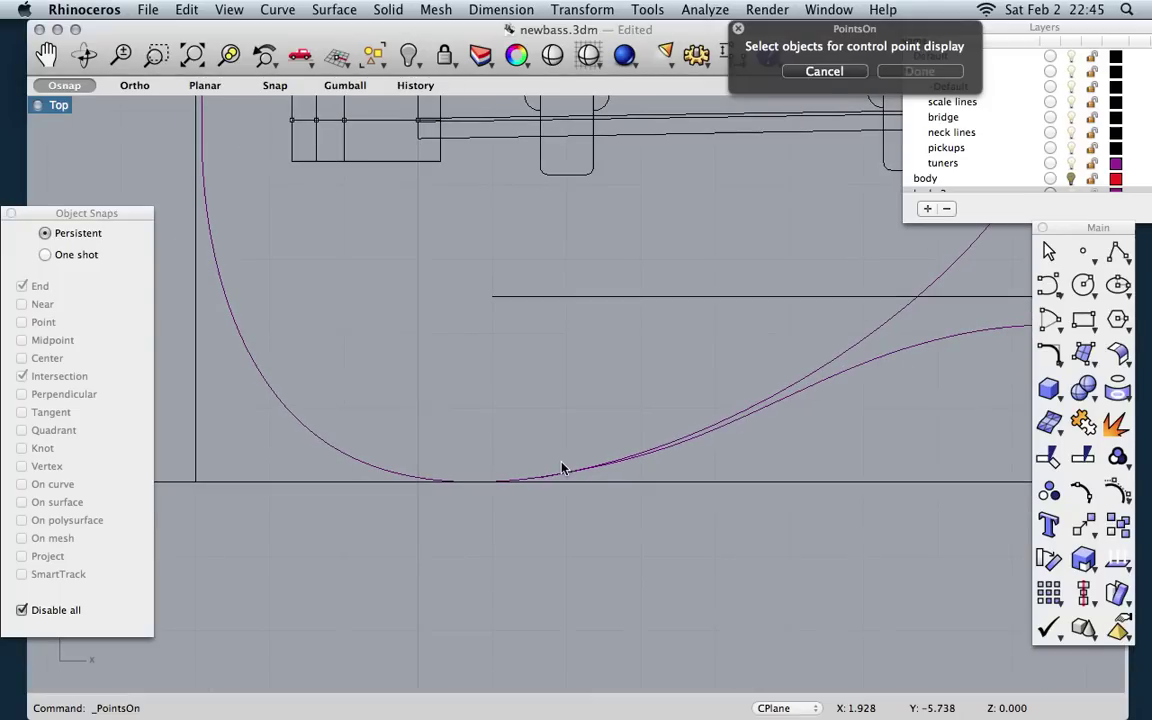
click(858, 369)
click(858, 367)
key(Return)
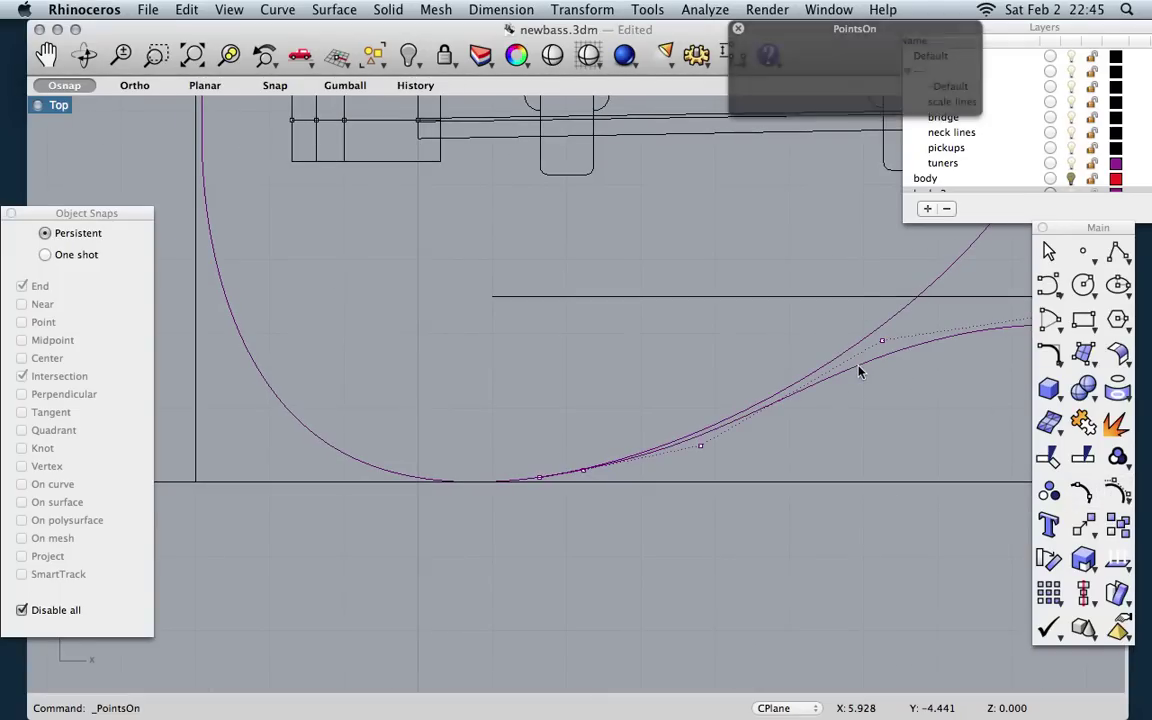
Step: Move the outline curve's end control point at the lower bout slightly further along, onto the rounded body curve
scroll(535, 463, up, 3)
scroll(598, 591, up, 3)
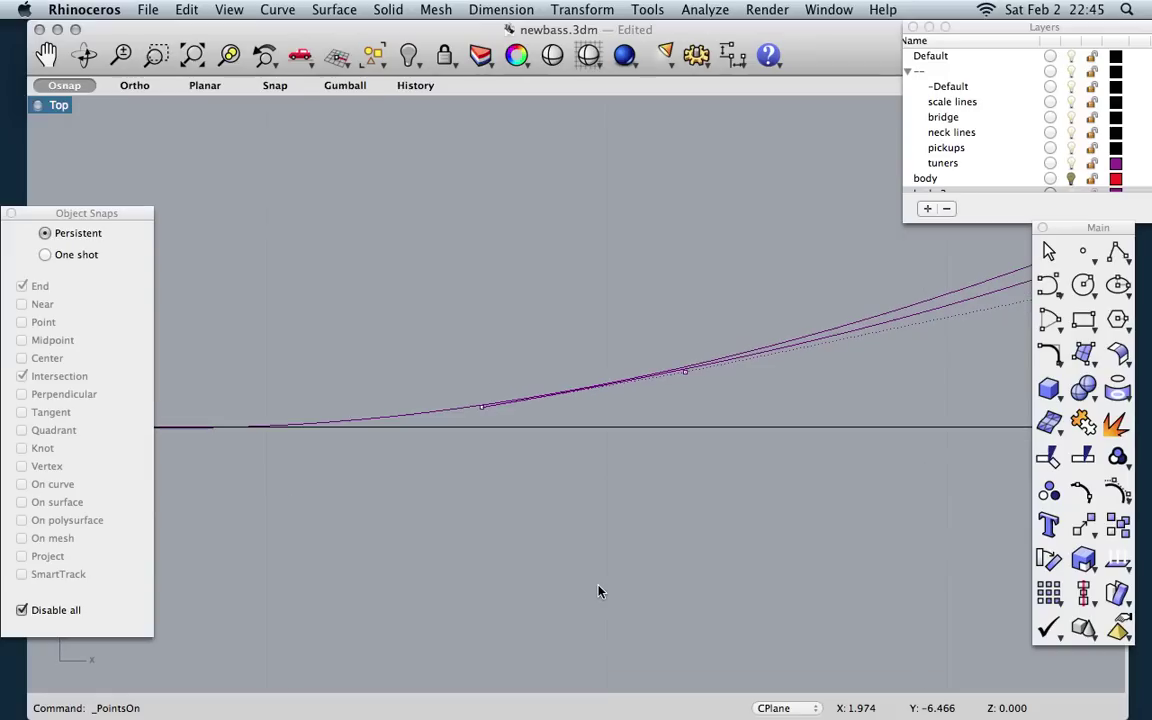
scroll(548, 459, up, 1)
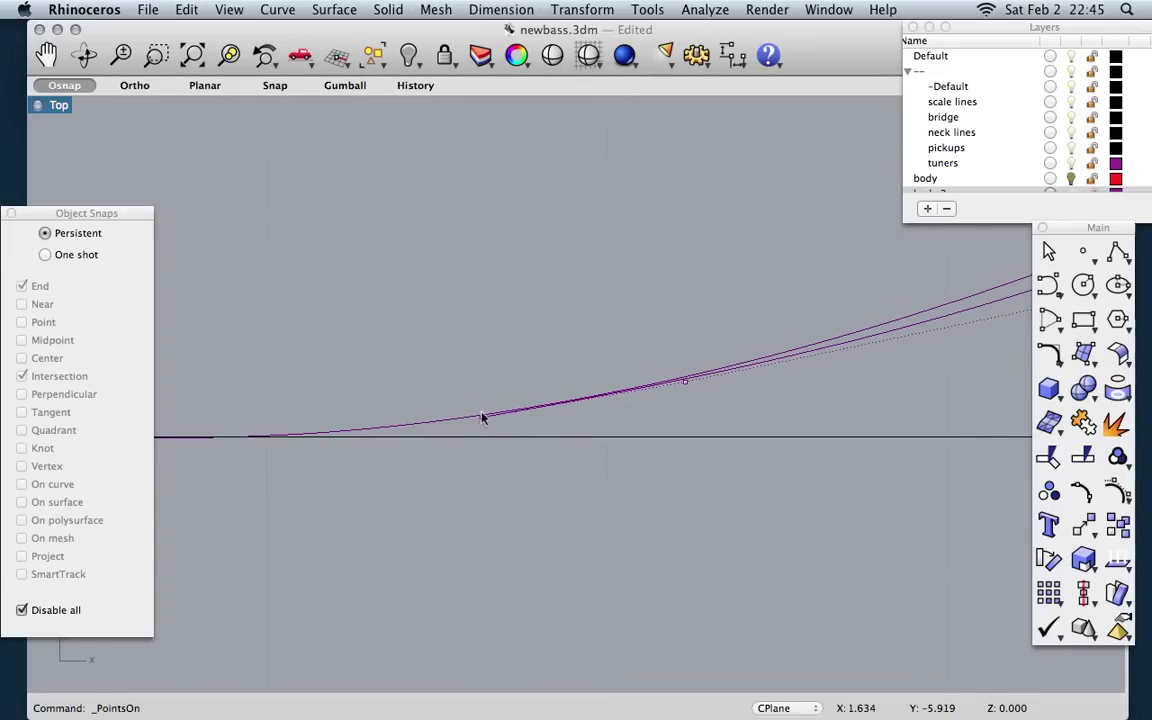
drag(481, 418, 464, 414)
Step: Examine how the outline curve's other end meets the rounded body curve at the upper bout
scroll(473, 486, up, 10)
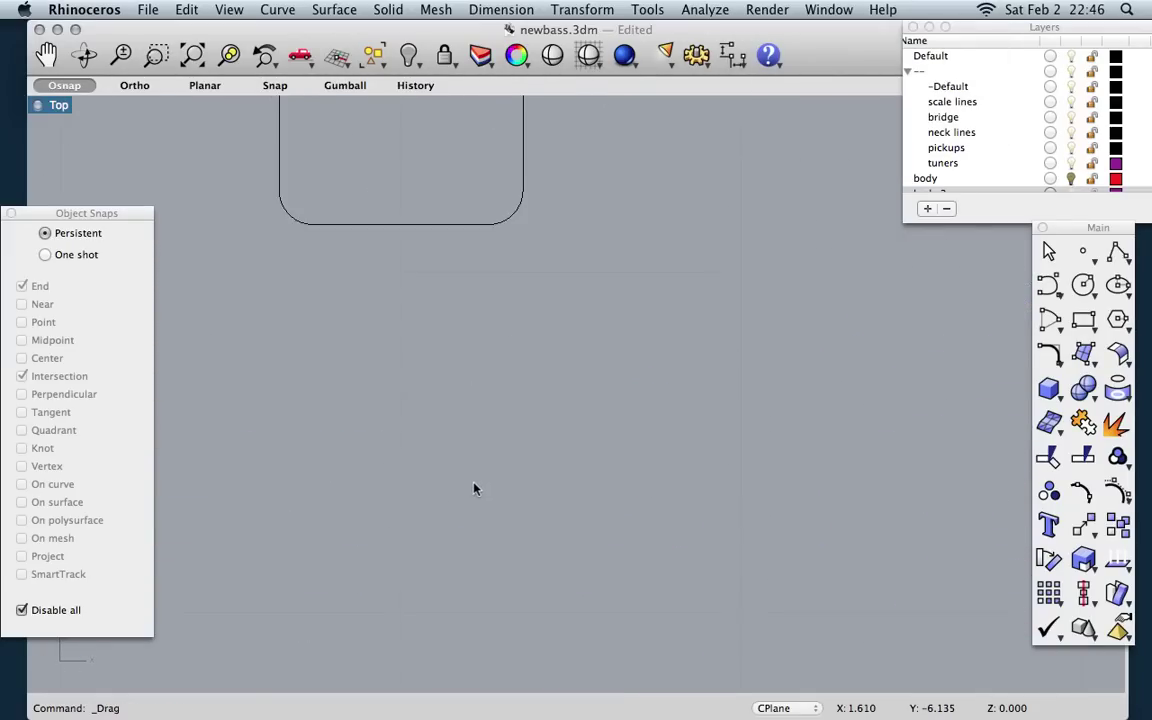
scroll(474, 488, down, 5)
scroll(411, 358, down, 2)
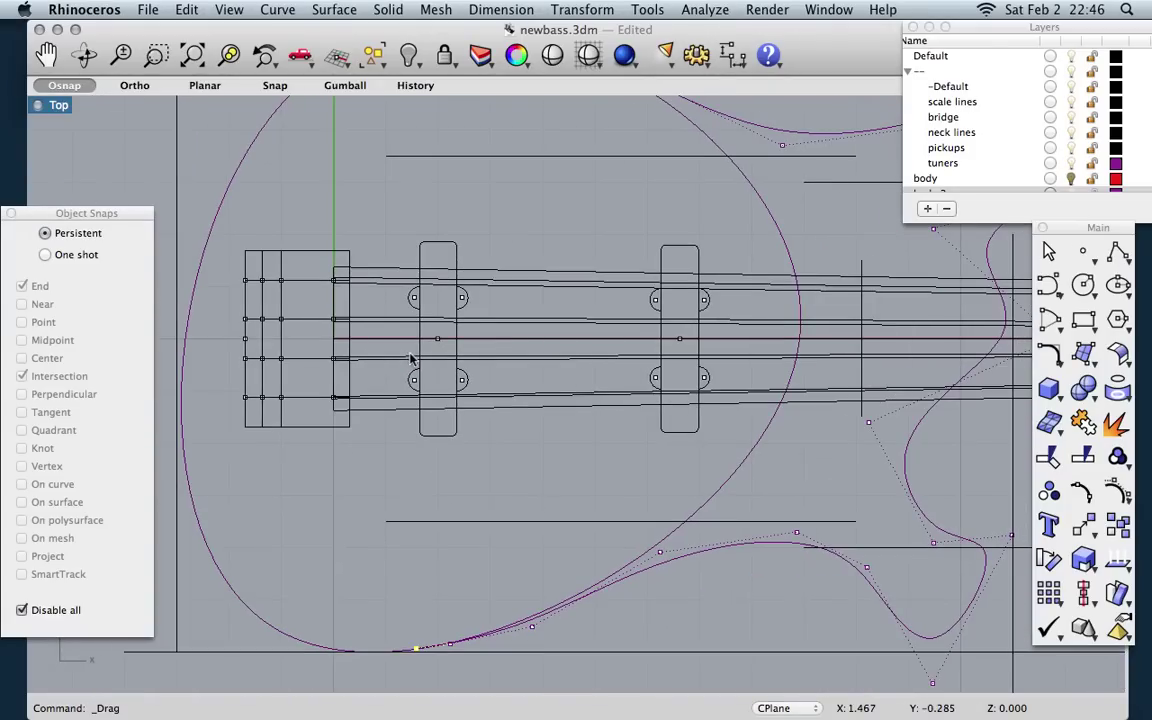
scroll(372, 183, up, 5)
scroll(500, 320, up, 2)
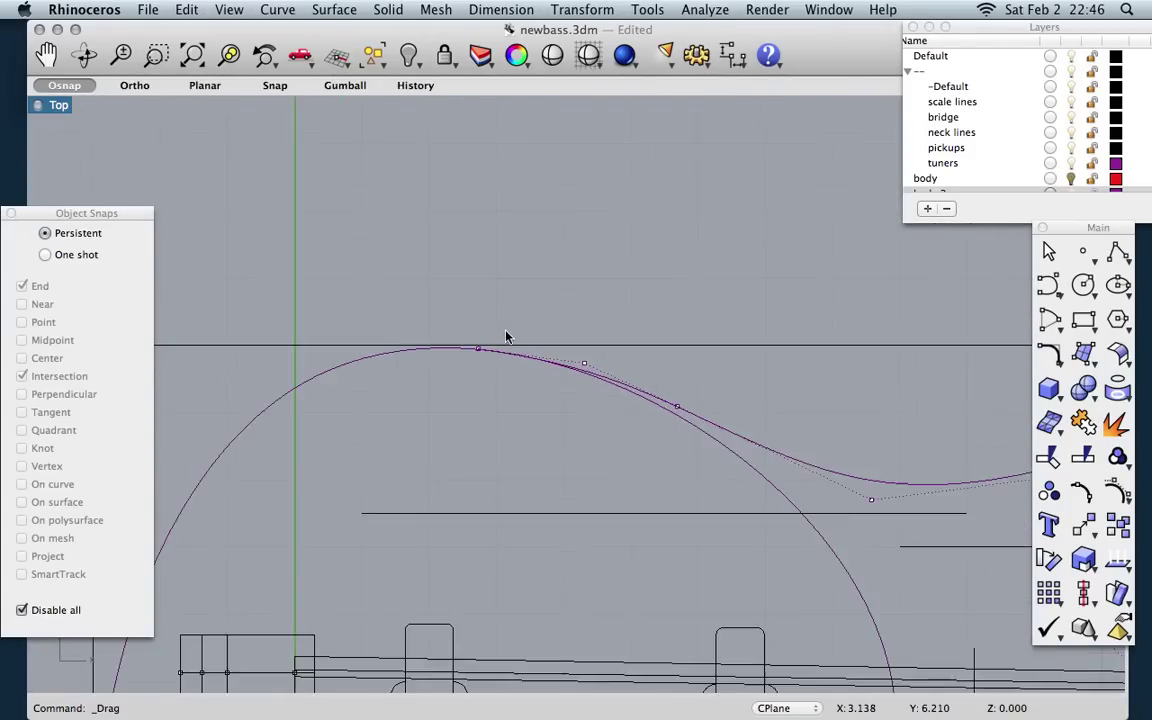
scroll(476, 368, up, 5)
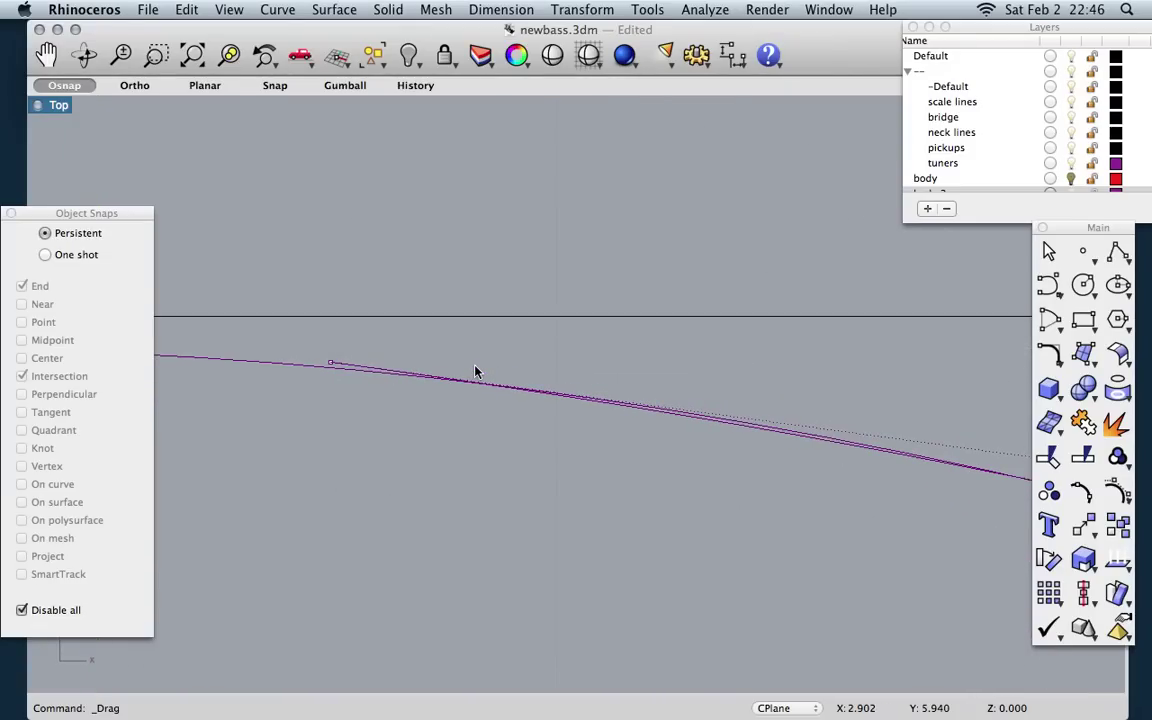
scroll(475, 371, down, 4)
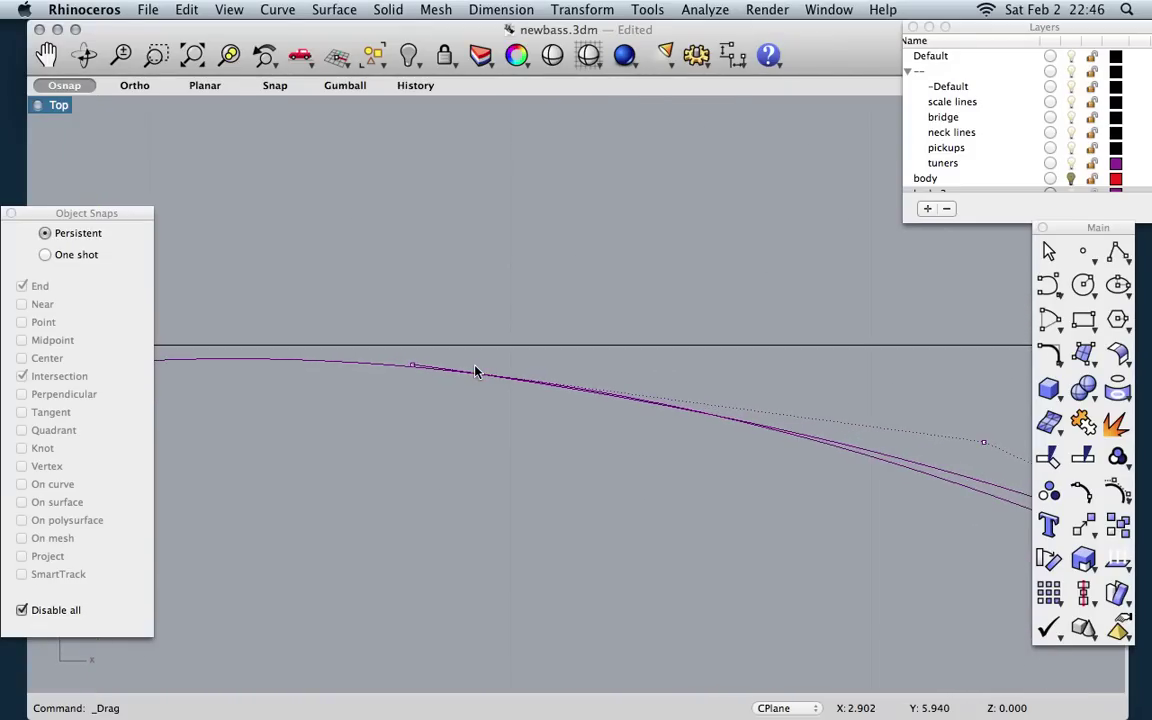
scroll(475, 371, down, 8)
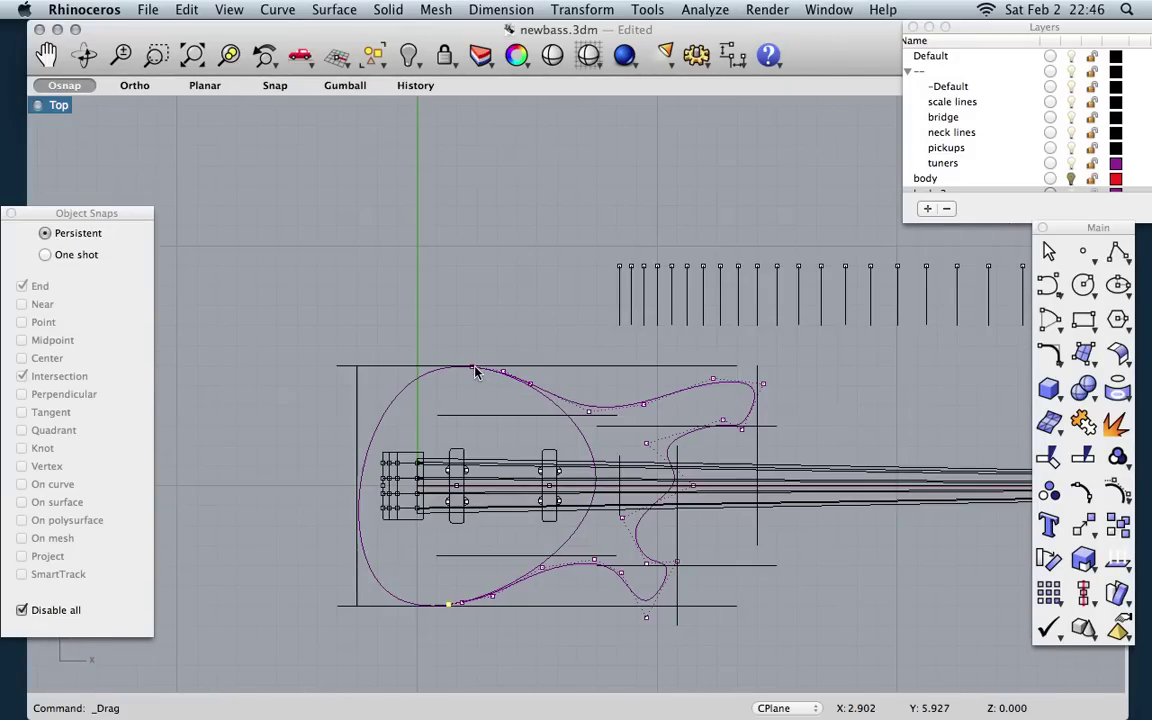
scroll(476, 371, down, 2)
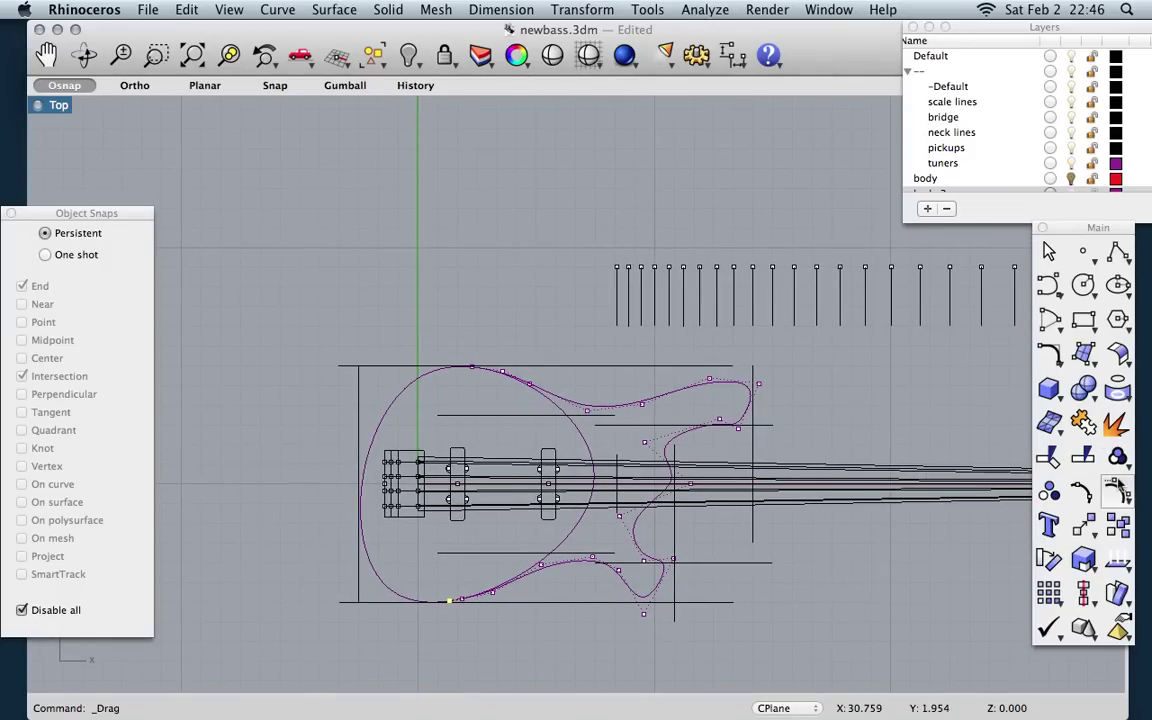
Step: Hide the control points and trim away the inner arc of the rounded body curve, using both body curves as cutting objects
drag(1118, 487, 1043, 455)
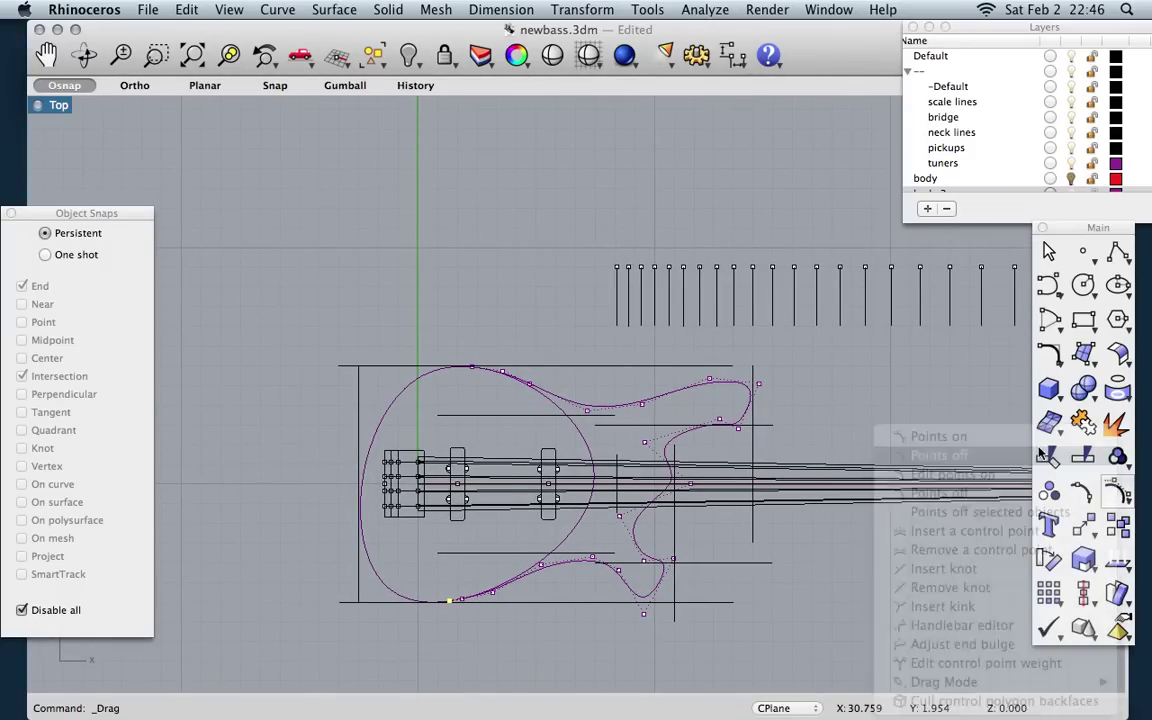
click(1048, 455)
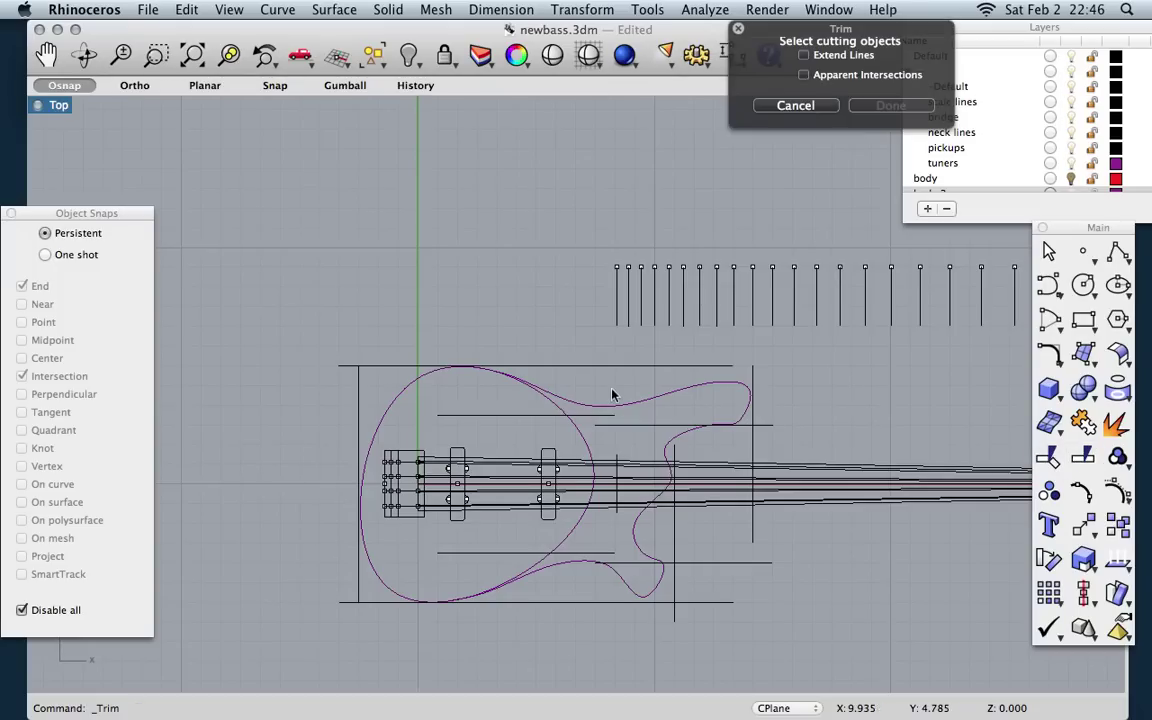
click(599, 404)
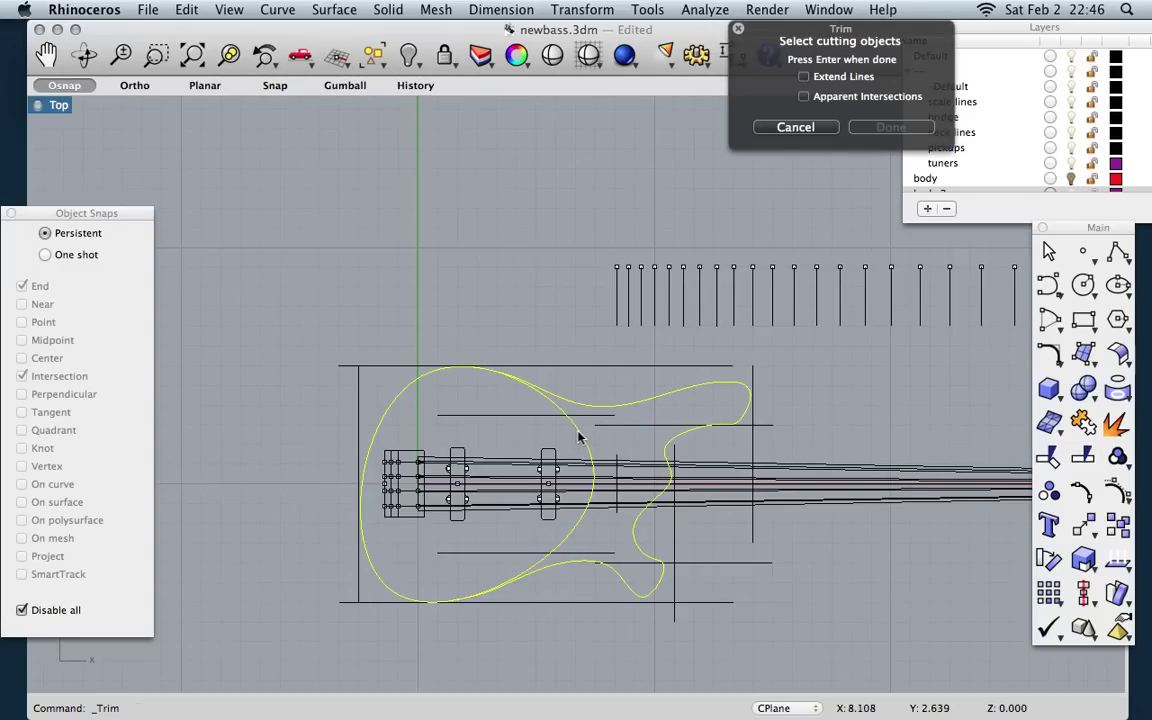
key(Return)
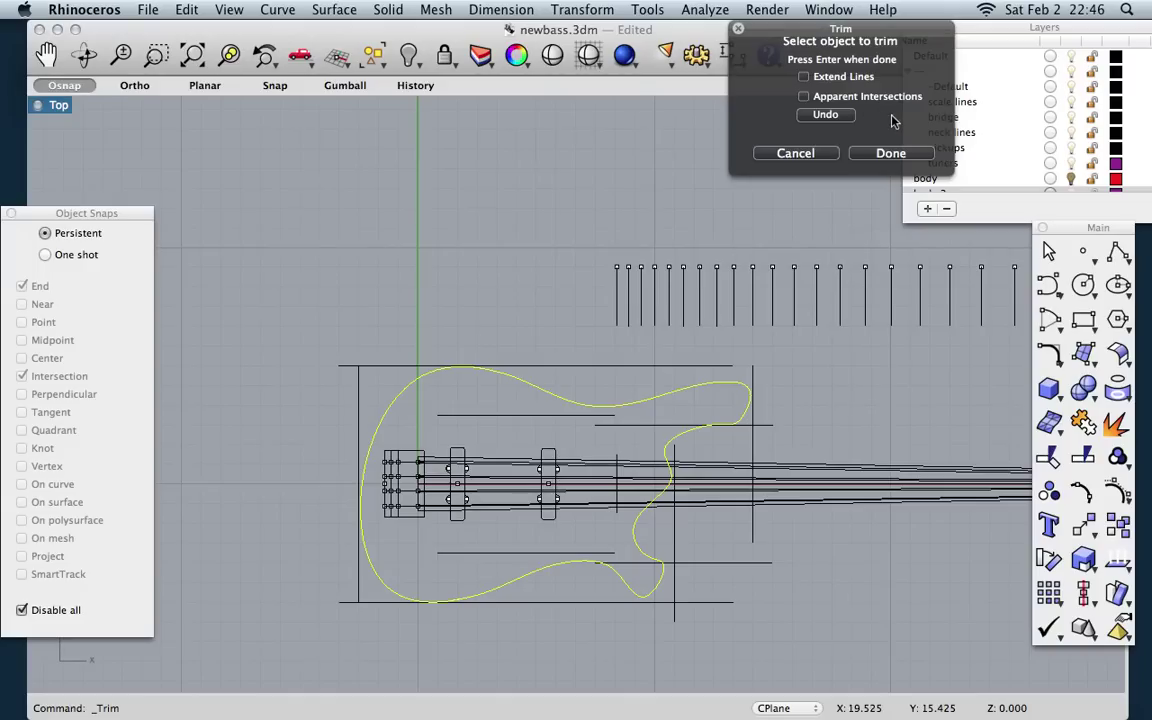
click(875, 153)
Step: Trim off the overhanging end and leftover overlap where the two body curves cross at the upper bout
click(553, 402)
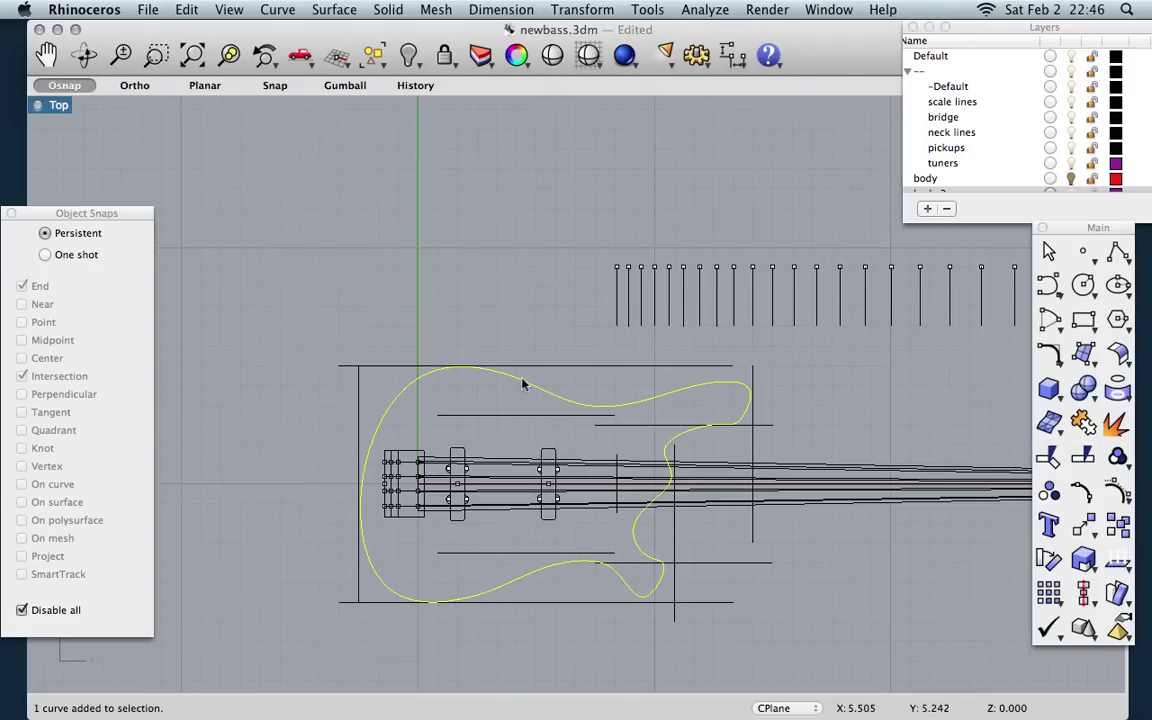
scroll(490, 390, up, 10)
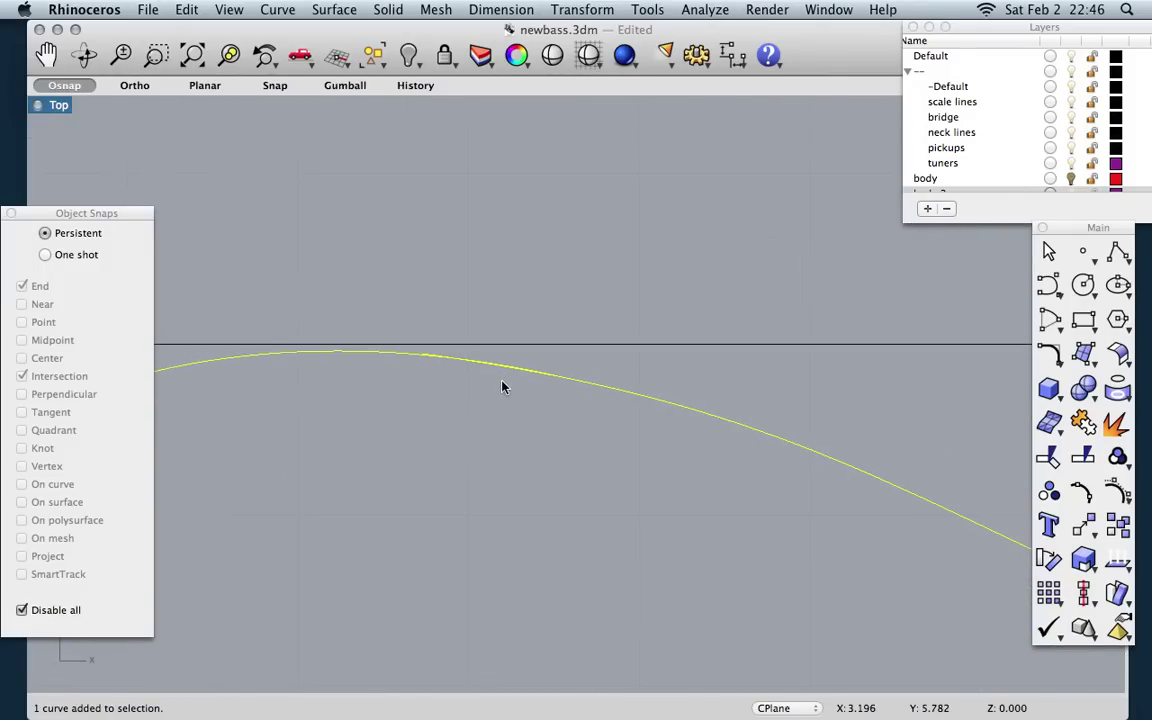
scroll(502, 387, up, 3)
scroll(386, 324, up, 4)
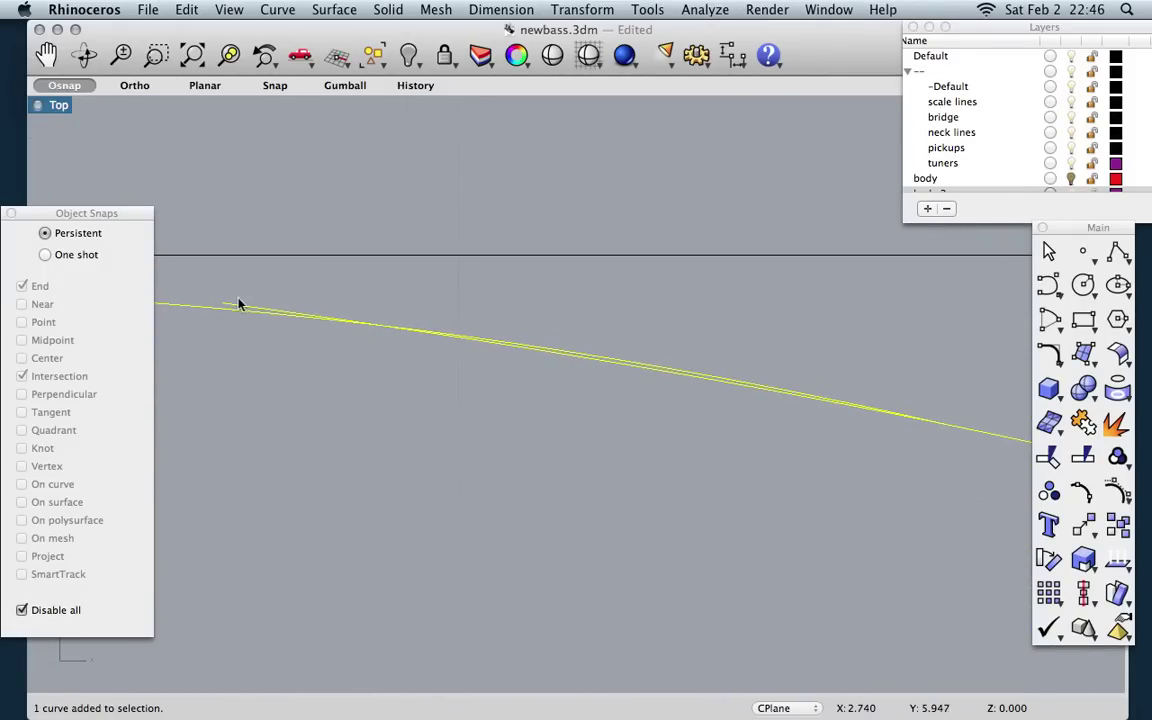
click(1048, 460)
key(Return)
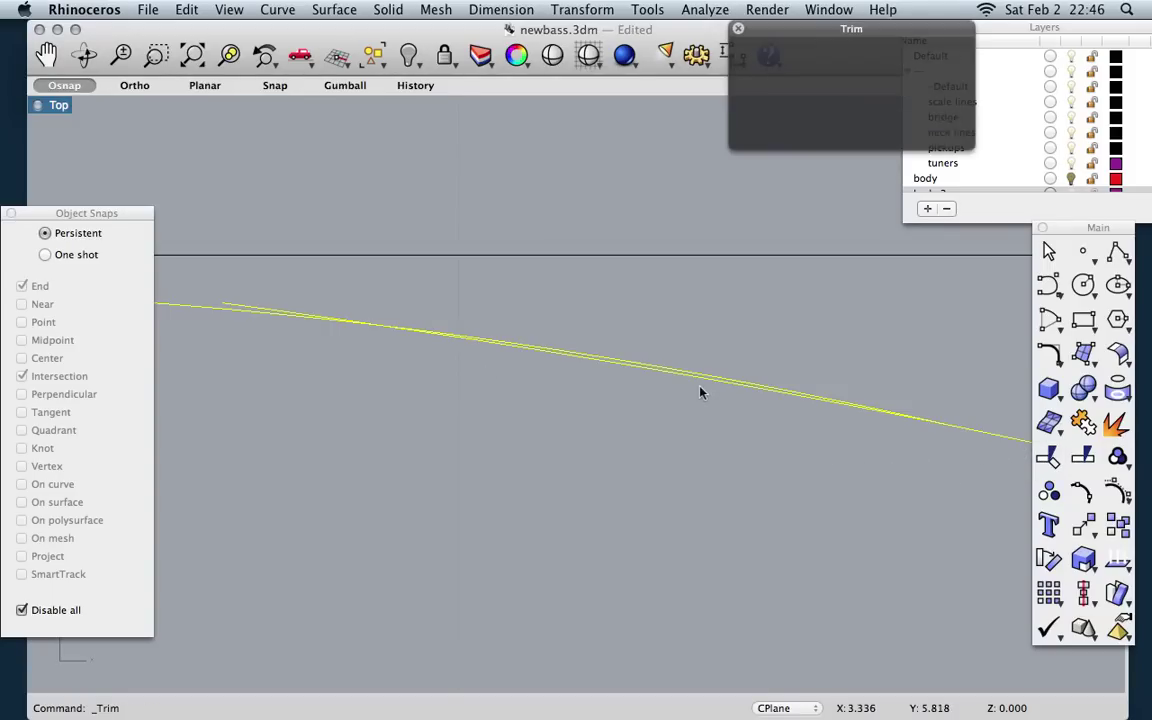
click(247, 311)
click(243, 320)
key(Return)
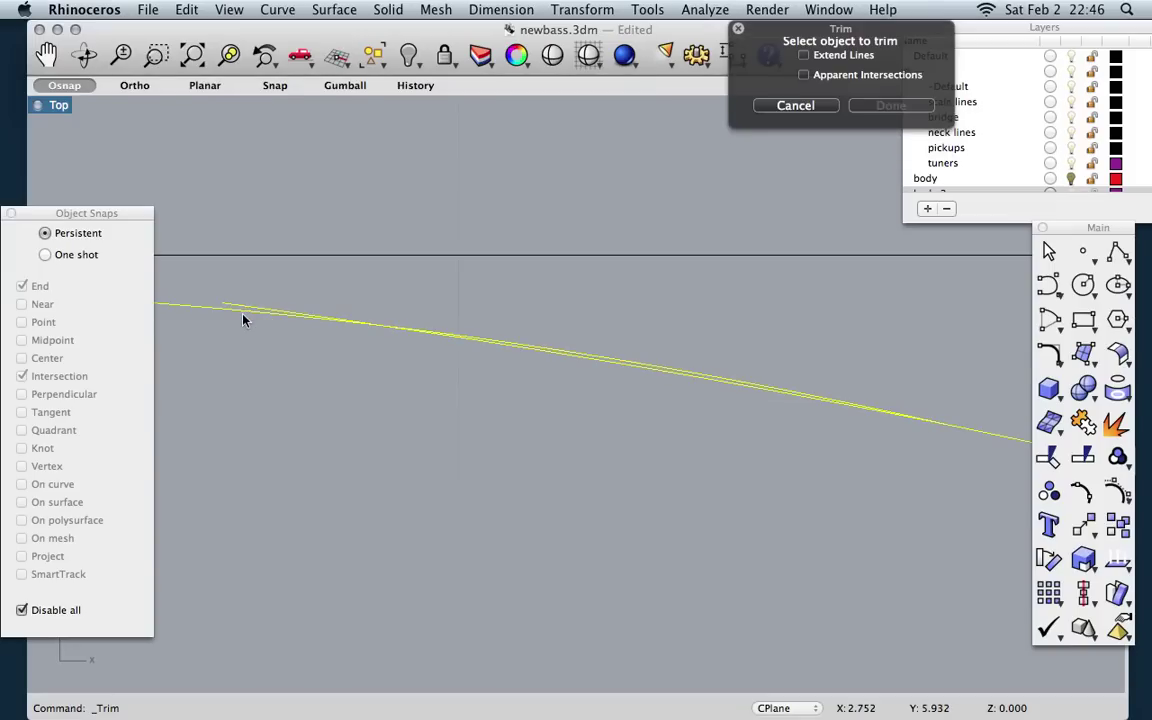
click(244, 310)
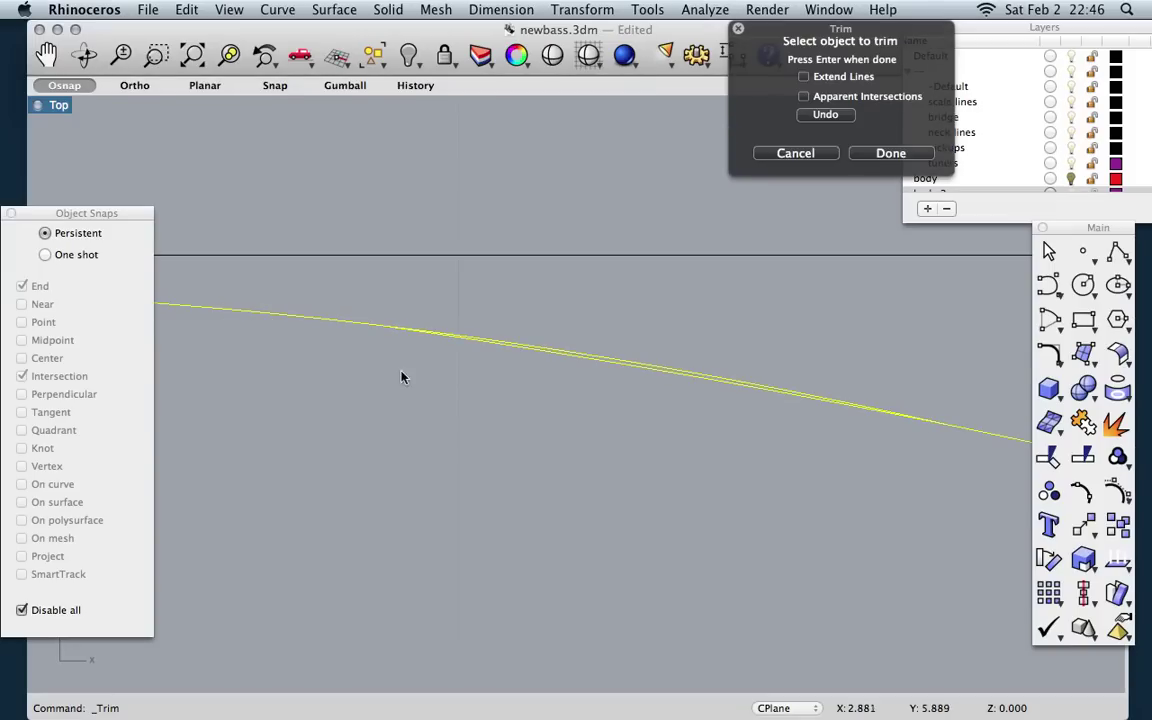
scroll(535, 393, up, 5)
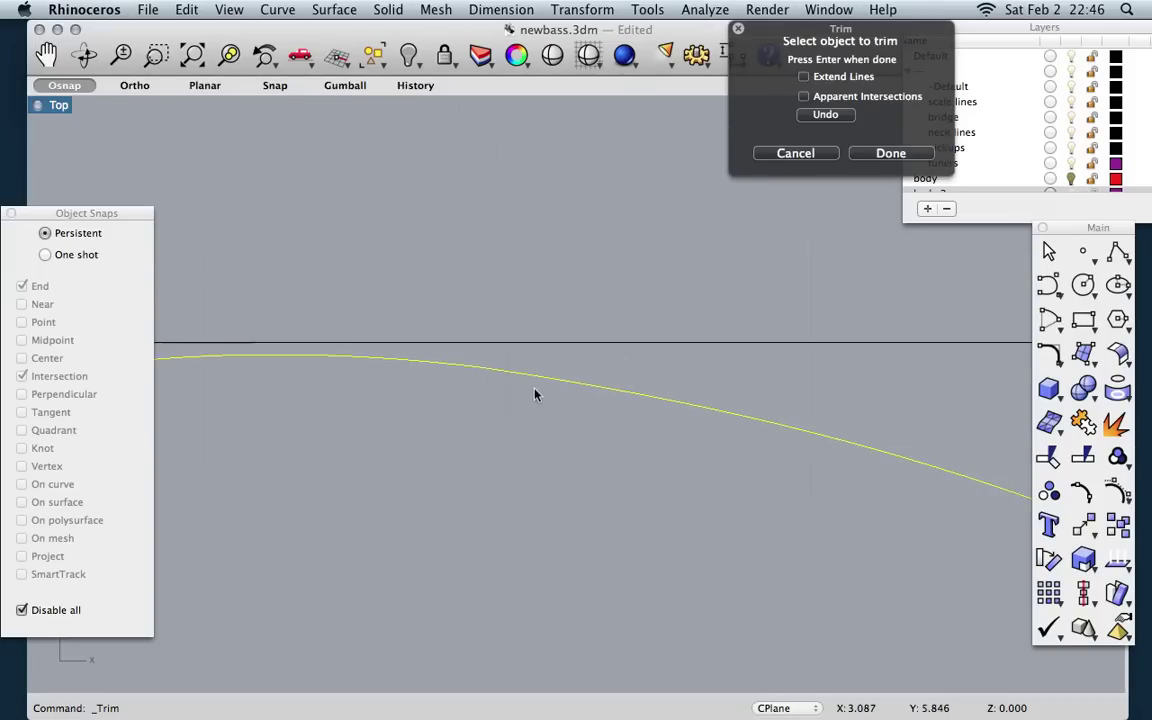
scroll(535, 393, down, 6)
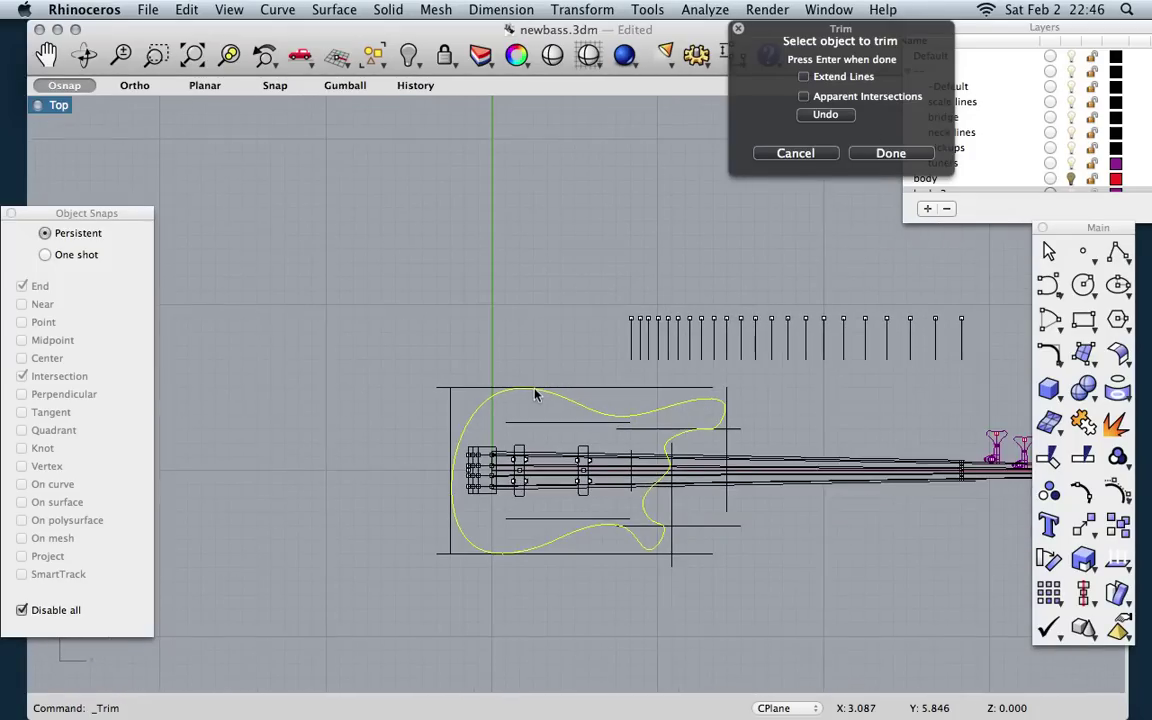
Step: Trim off the horned outline curve's overhanging end where it crosses the rounded body curve at the lower bout, and finish trimming
scroll(531, 563, up, 3)
scroll(470, 545, up, 5)
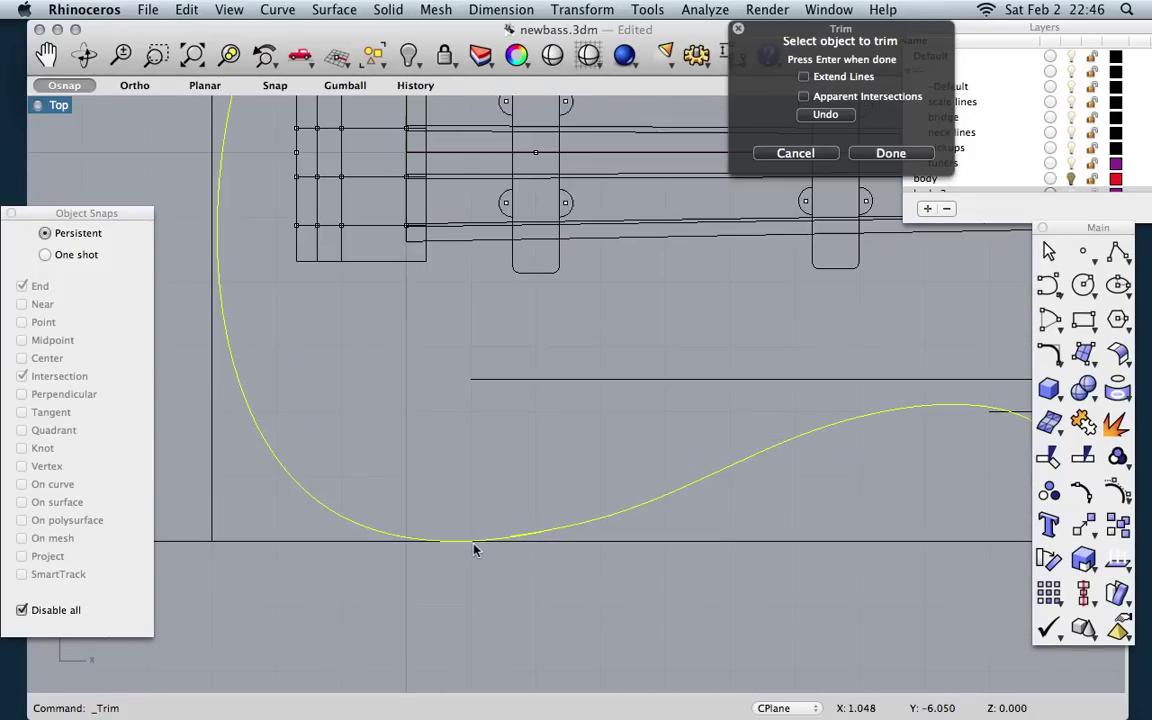
scroll(625, 540, up, 3)
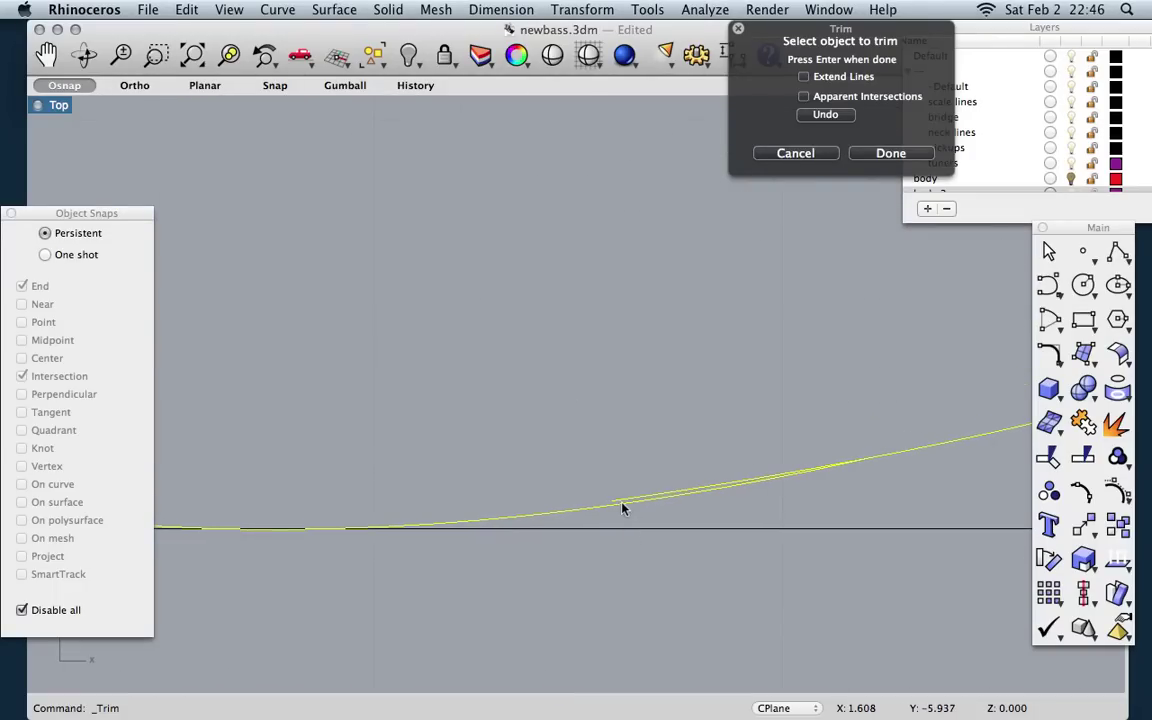
scroll(578, 497, down, 3)
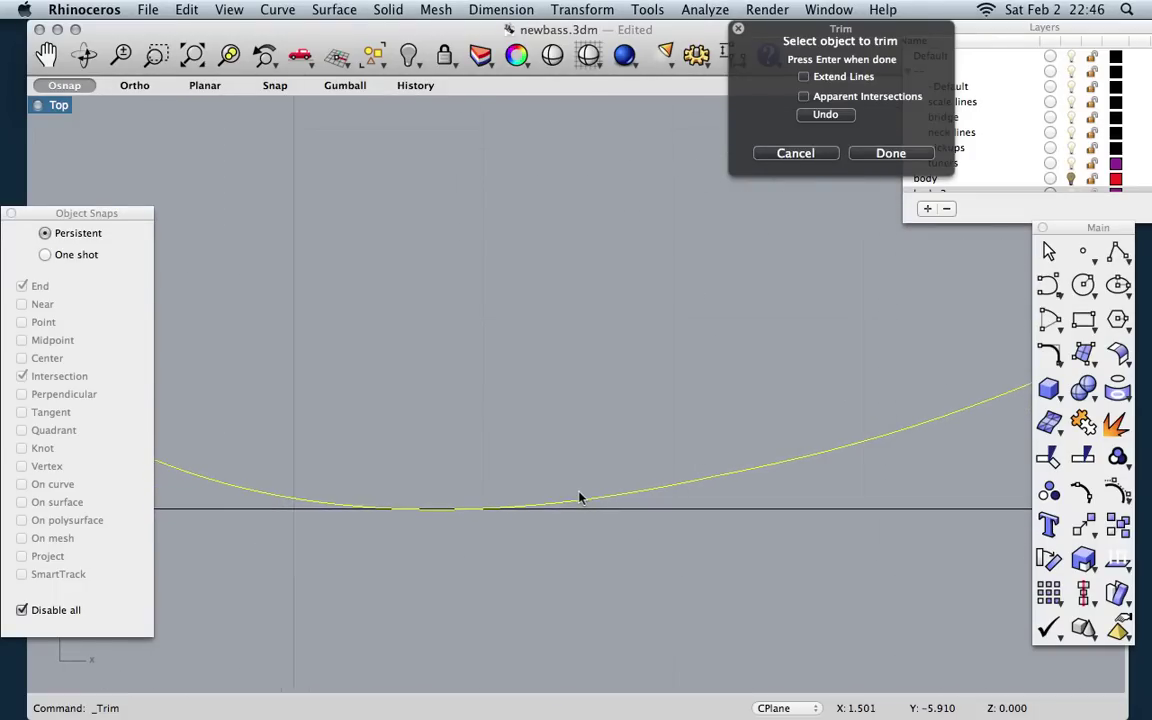
scroll(874, 471, up, 4)
scroll(873, 475, down, 5)
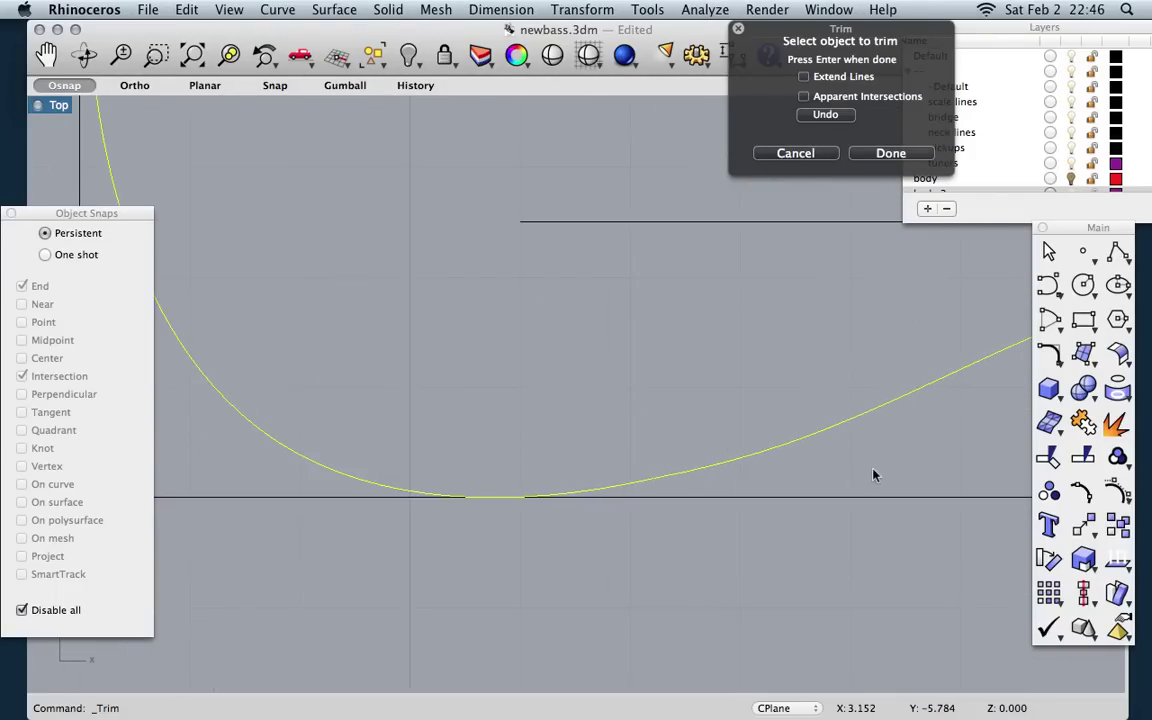
scroll(802, 470, down, 5)
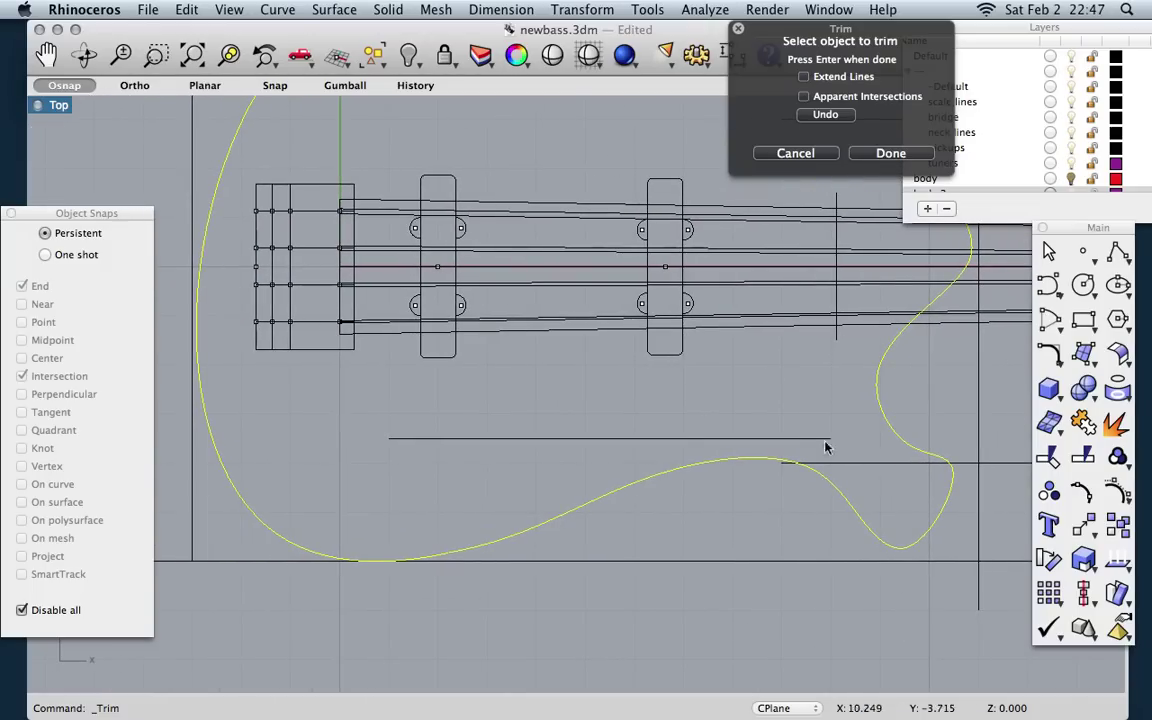
scroll(698, 434, up, 3)
scroll(698, 434, right, 3)
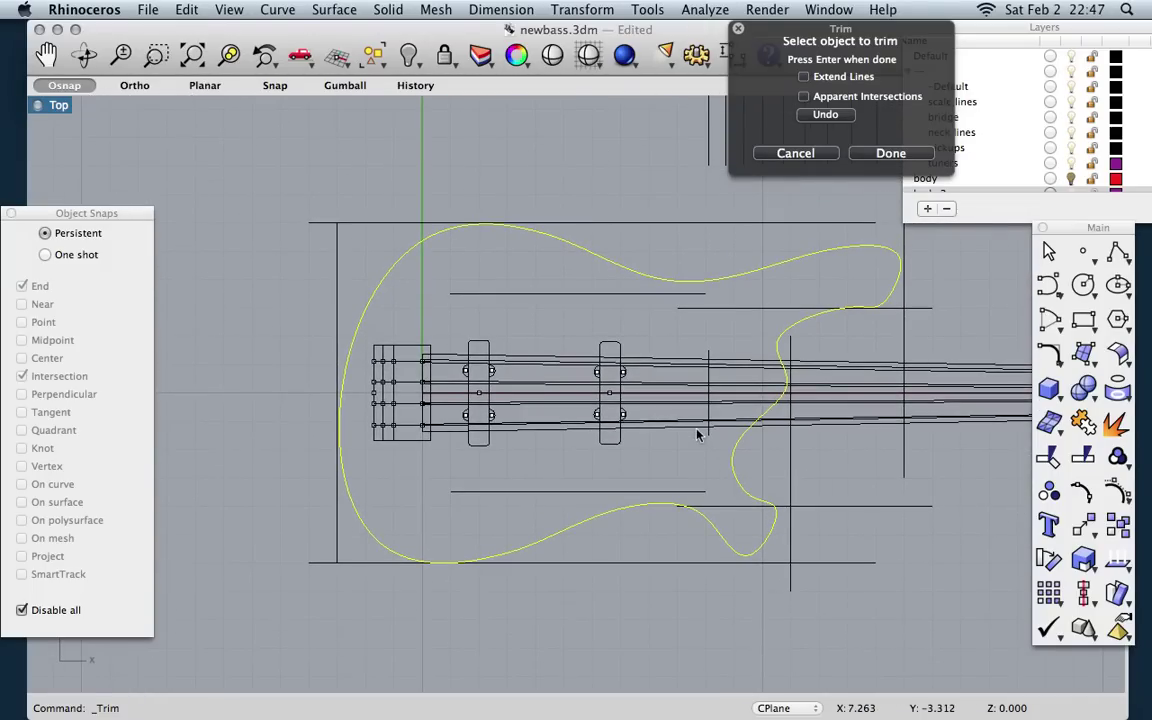
click(885, 153)
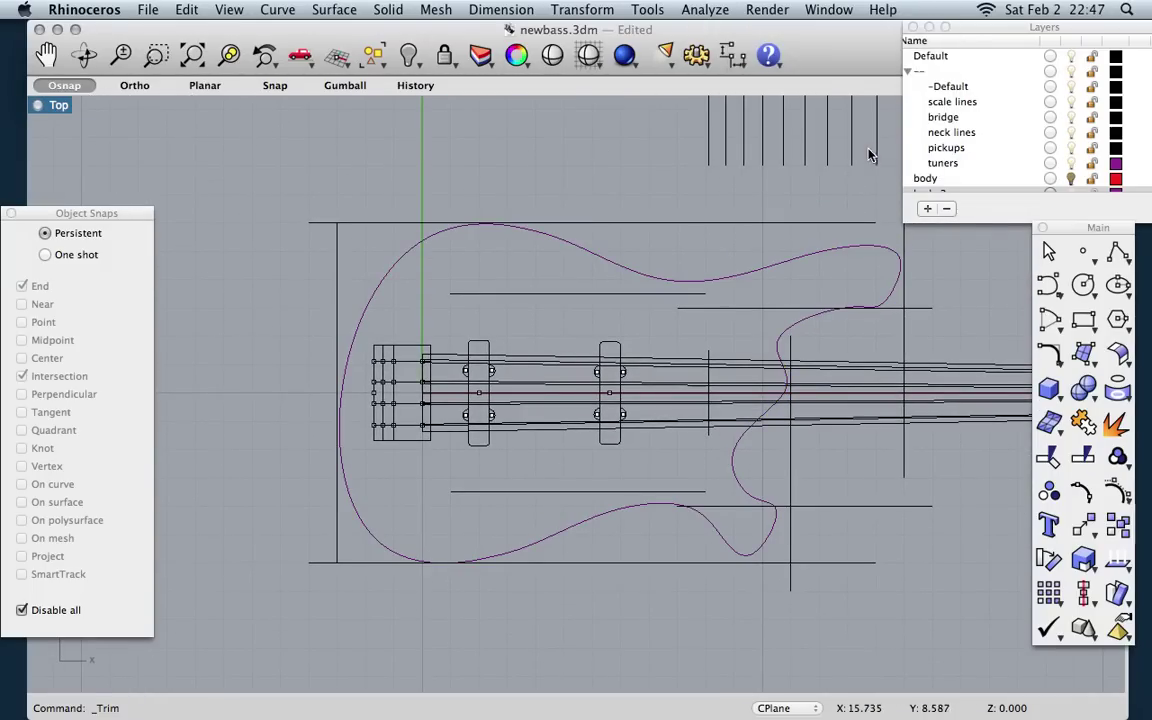
Step: Join the horned outline curve and the rounded body curve into one closed curve
click(729, 281)
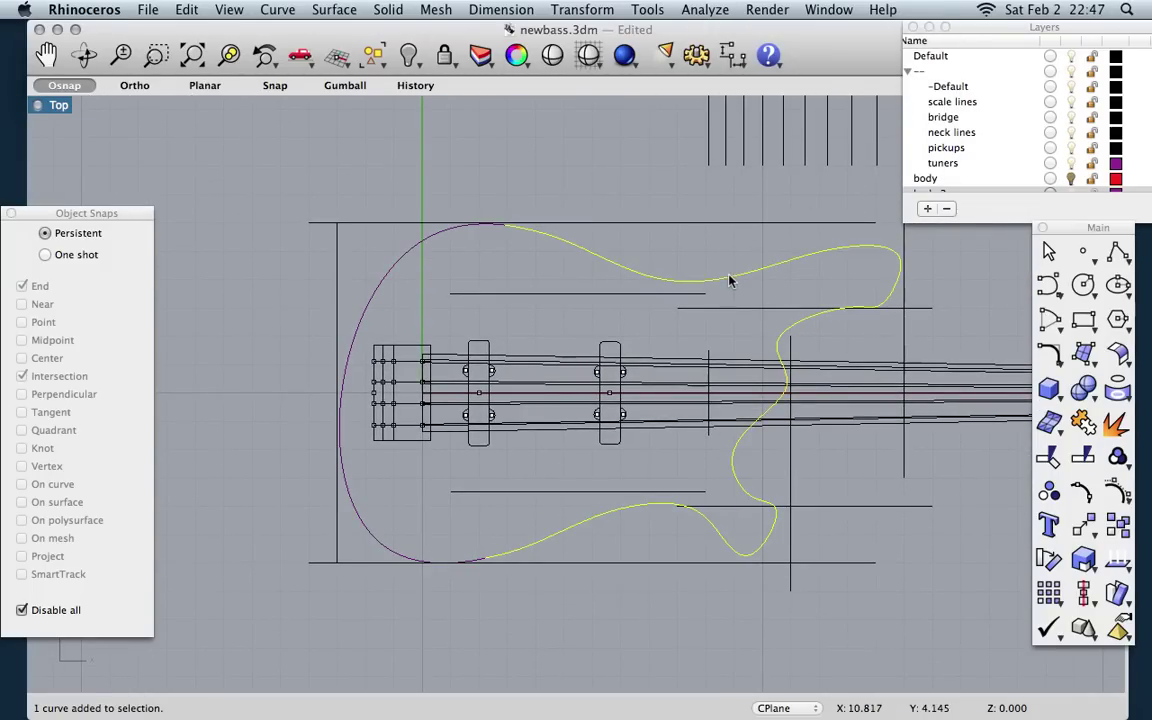
click(419, 247)
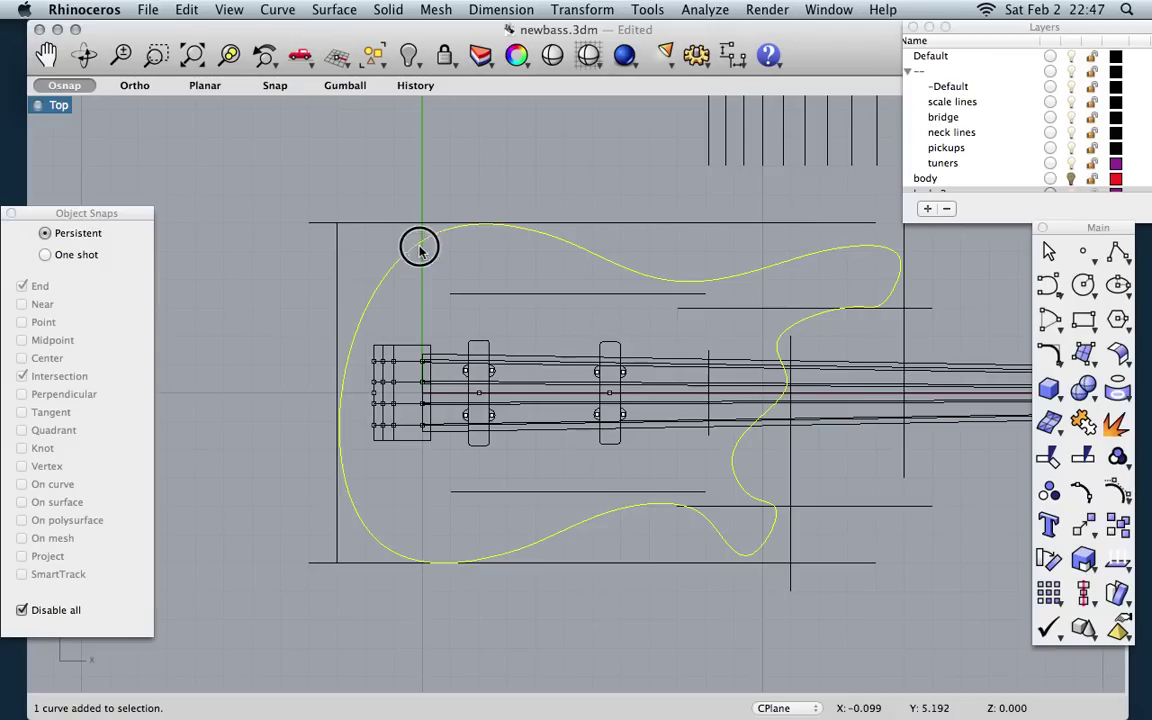
click(1085, 426)
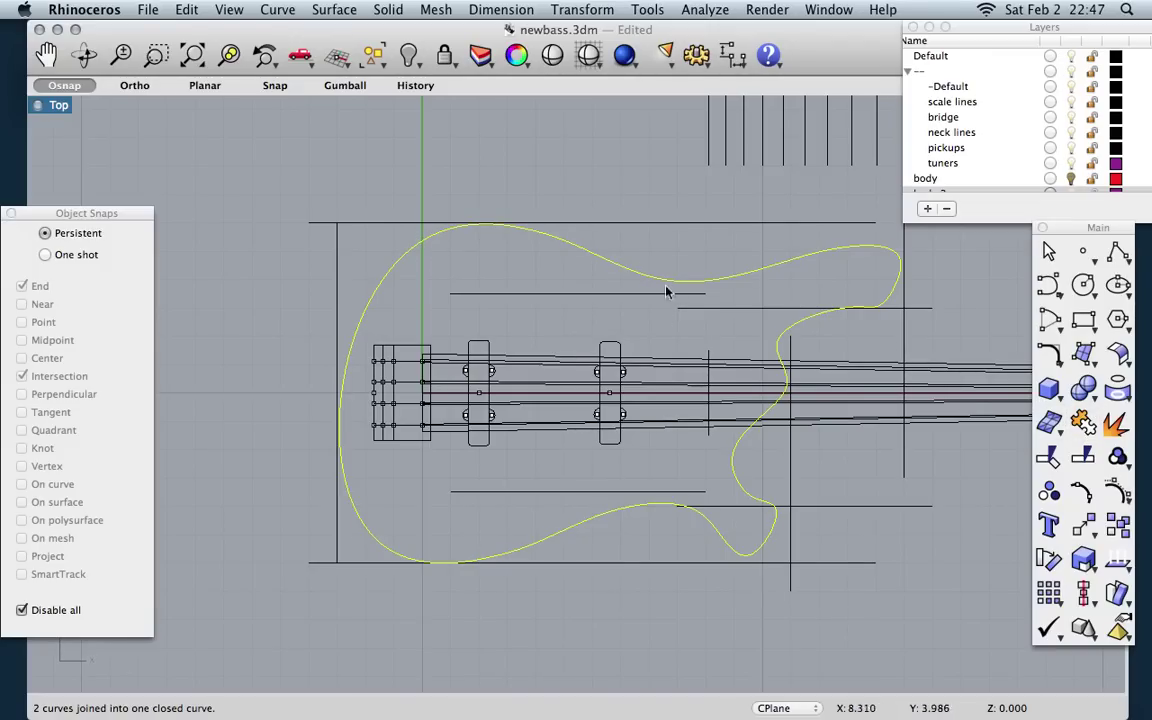
Step: Display the joined body outline's edit points instead of its control points
click(1116, 493)
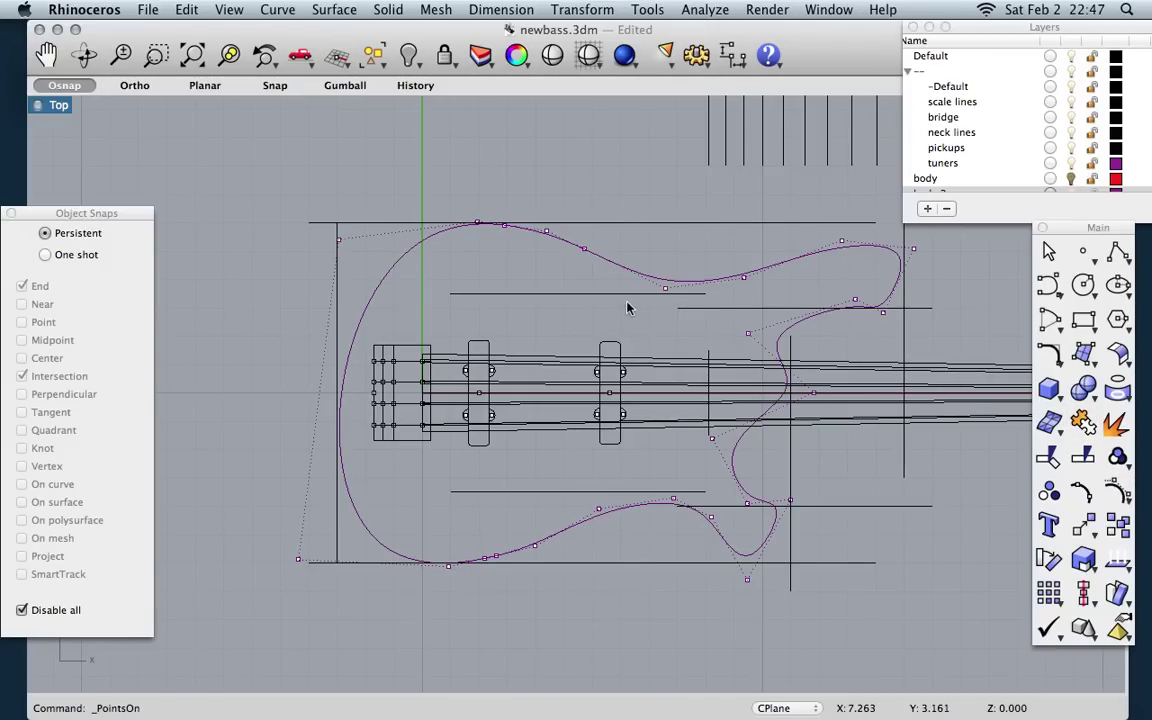
click(1121, 488)
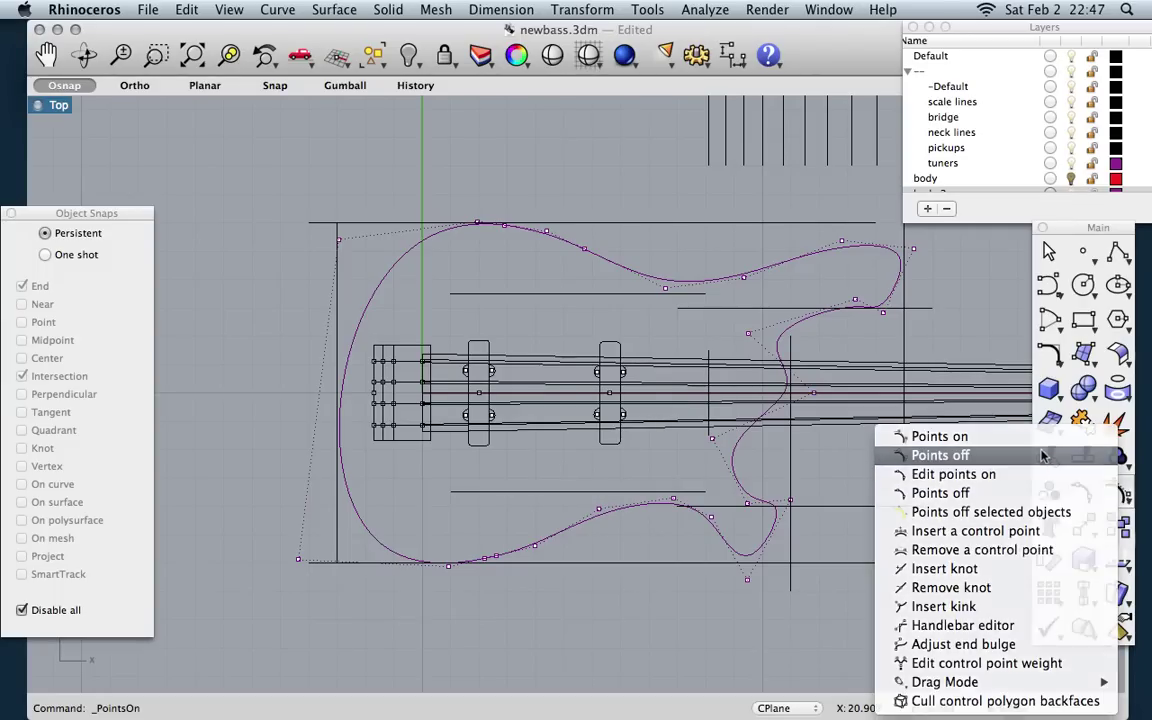
click(1041, 456)
click(1116, 488)
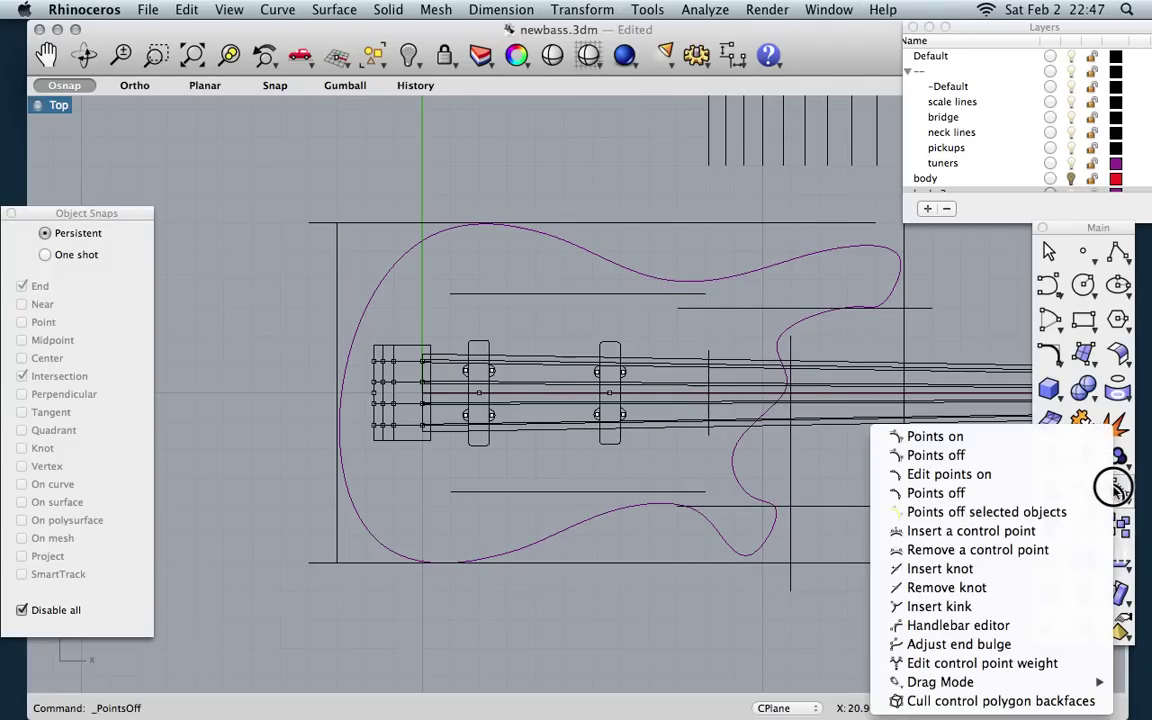
click(940, 474)
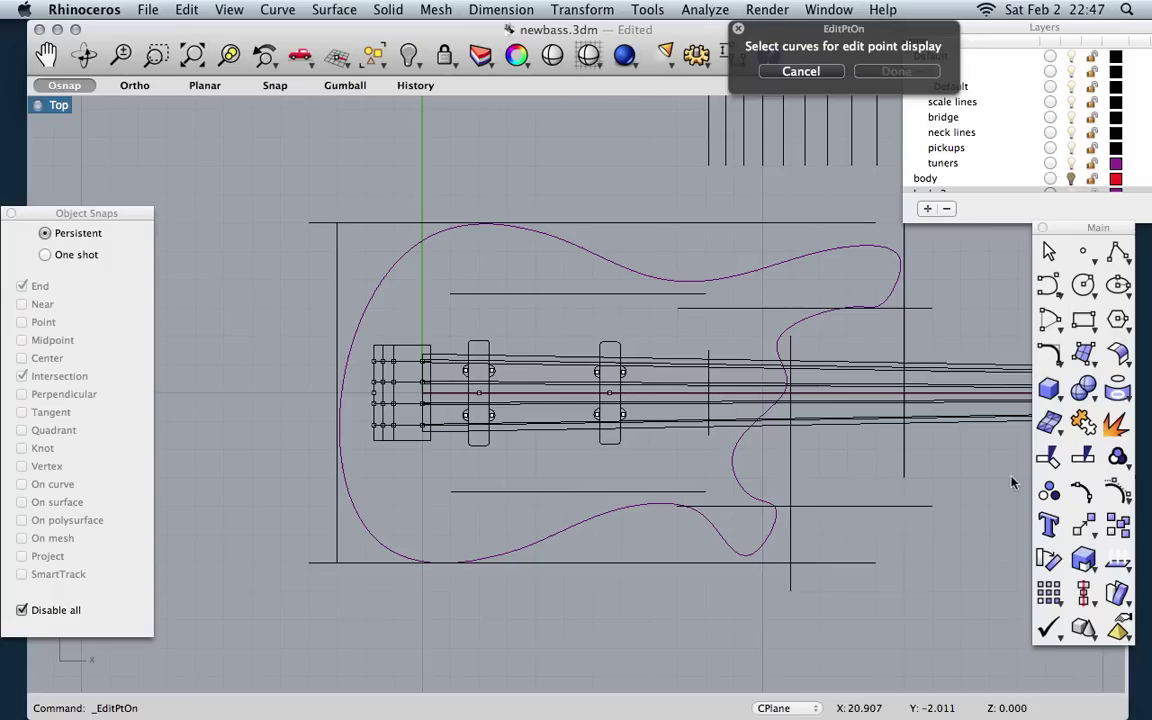
click(763, 270)
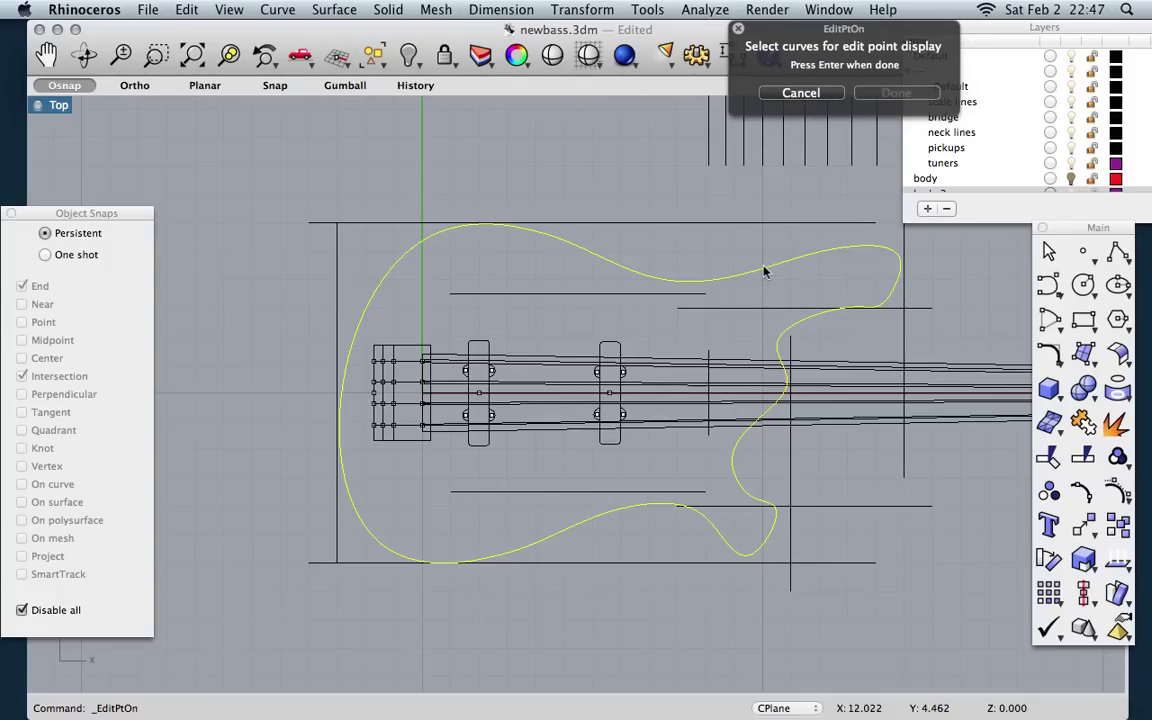
key(Return)
Step: Delete the extra edit point where the two former curves meet at the upper bout
scroll(548, 230, up, 5)
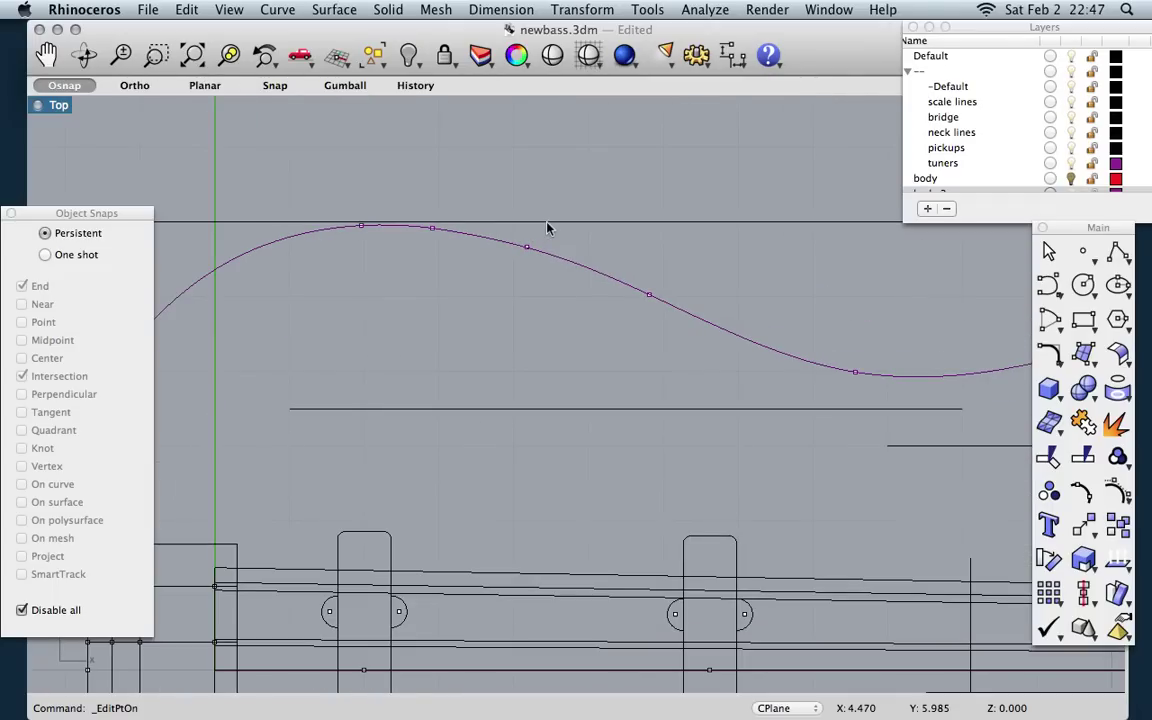
scroll(491, 231, up, 3)
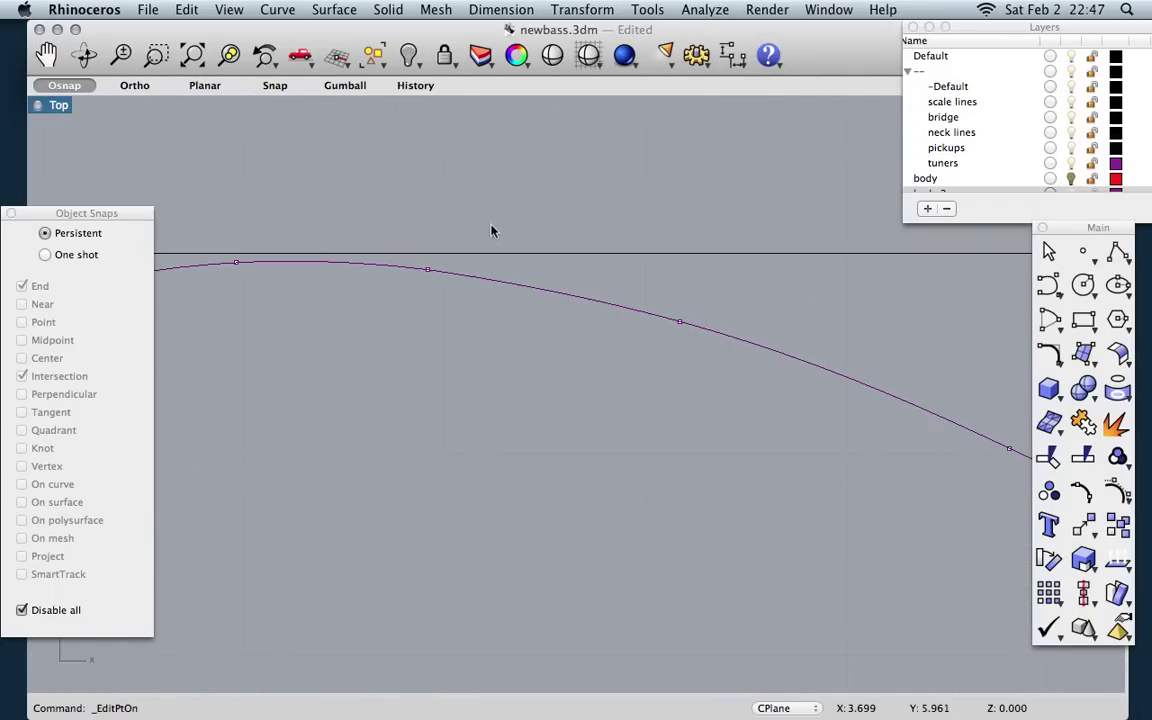
click(425, 272)
key(Delete)
scroll(422, 303, down, 1)
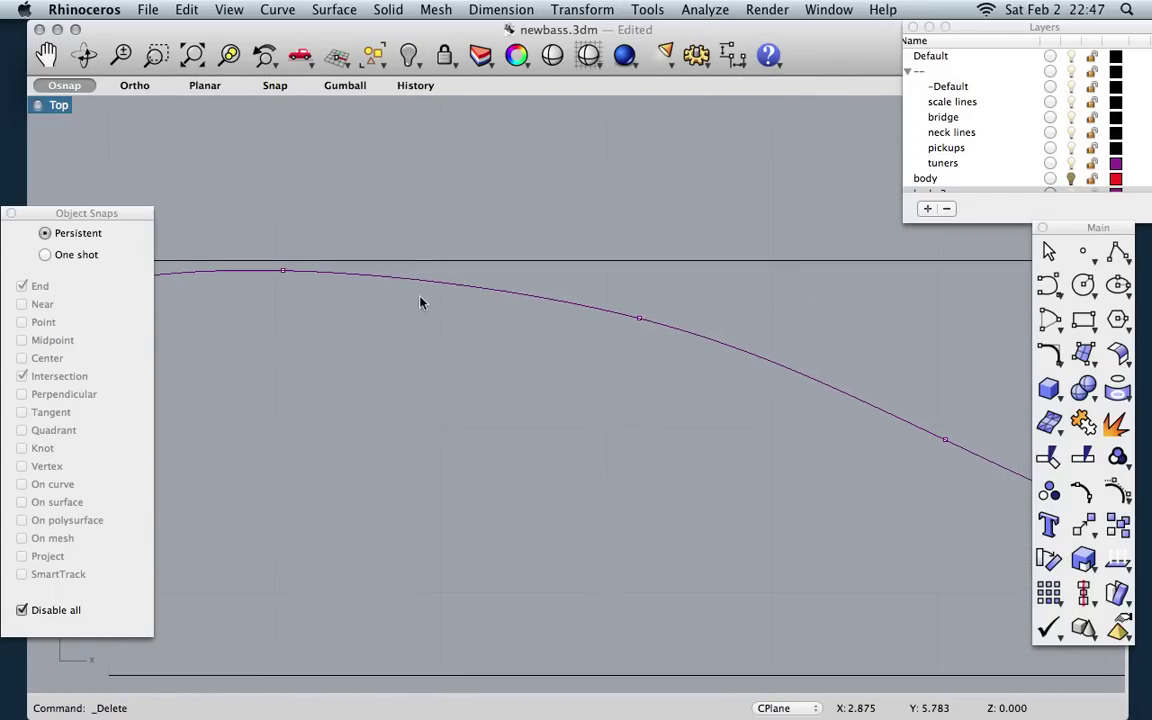
scroll(481, 285, down, 6)
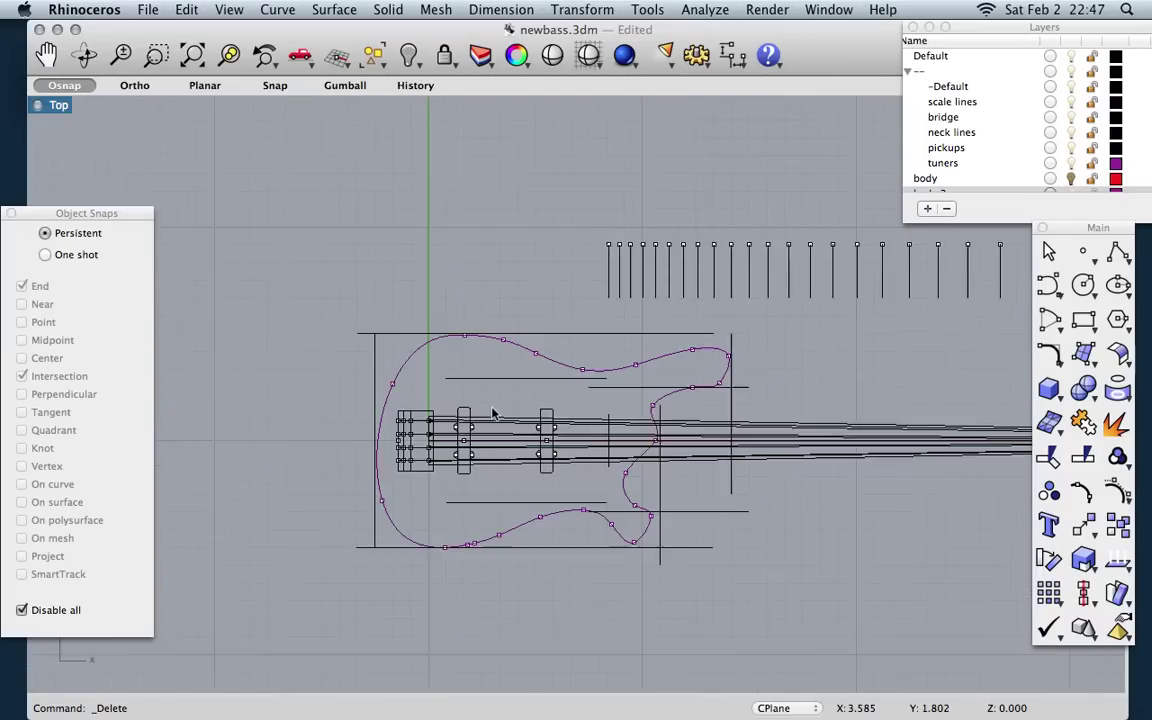
Step: Delete the two closely spaced edit points around the former junction at the lower bout
scroll(487, 508, up, 2)
scroll(422, 576, up, 5)
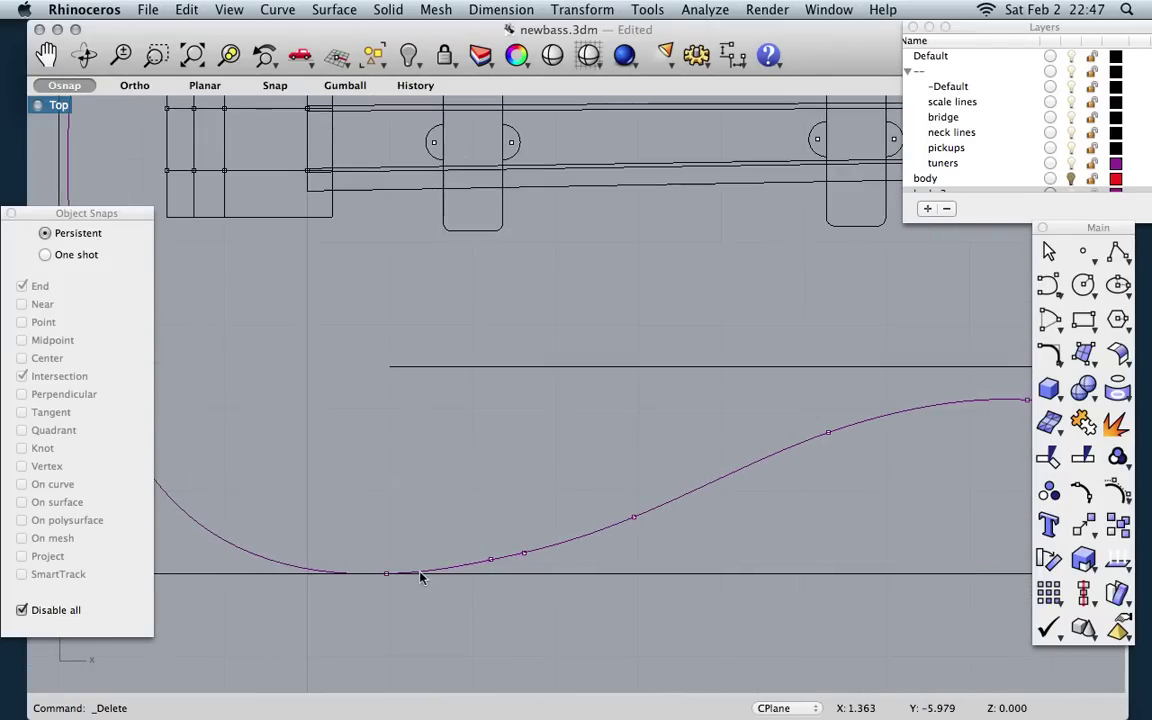
click(574, 544)
key(Delete)
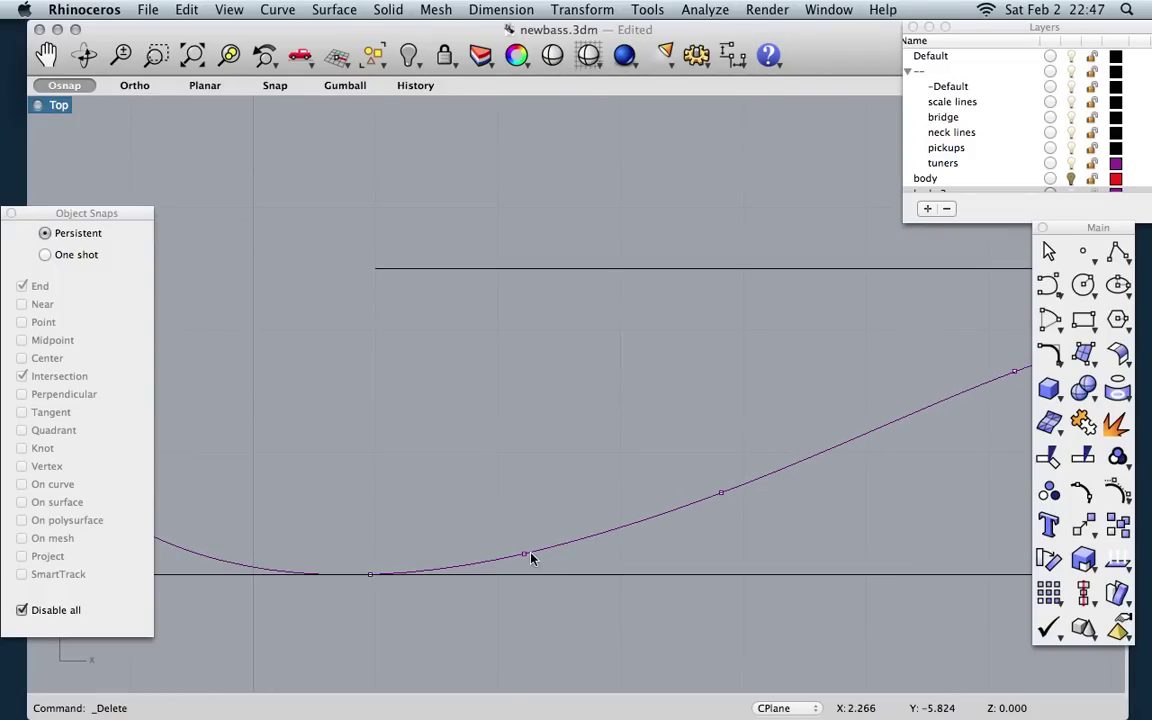
click(525, 554)
key(Delete)
scroll(485, 507, down, 5)
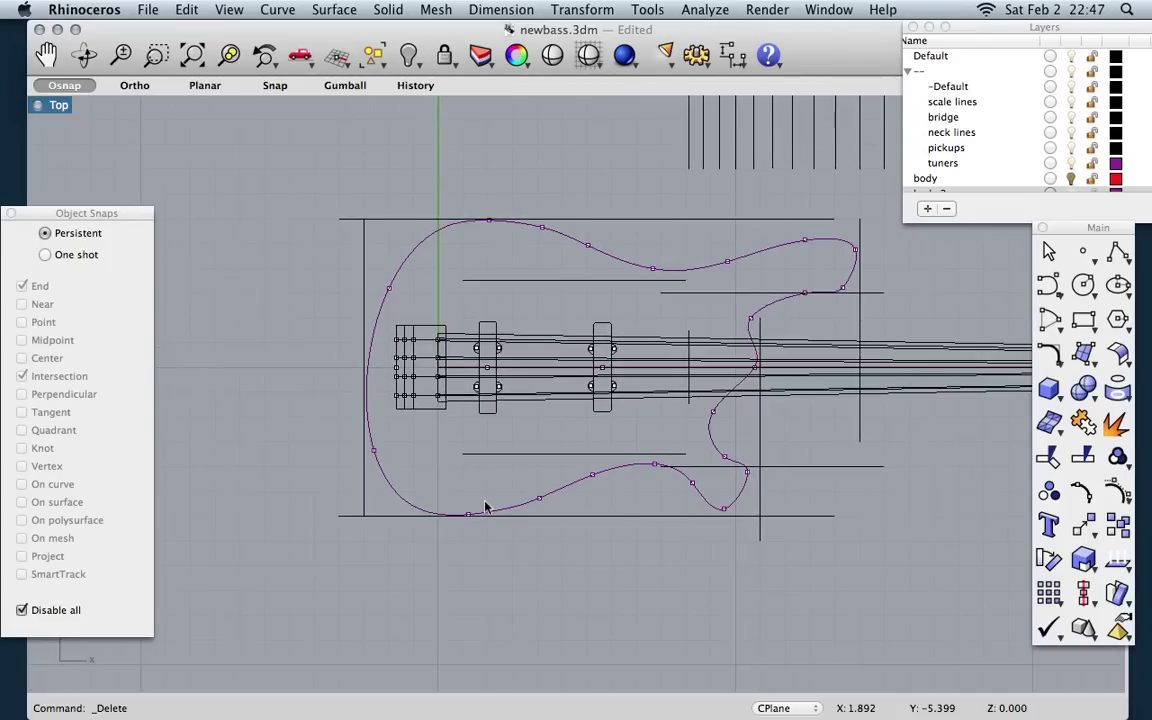
scroll(485, 507, right, 3)
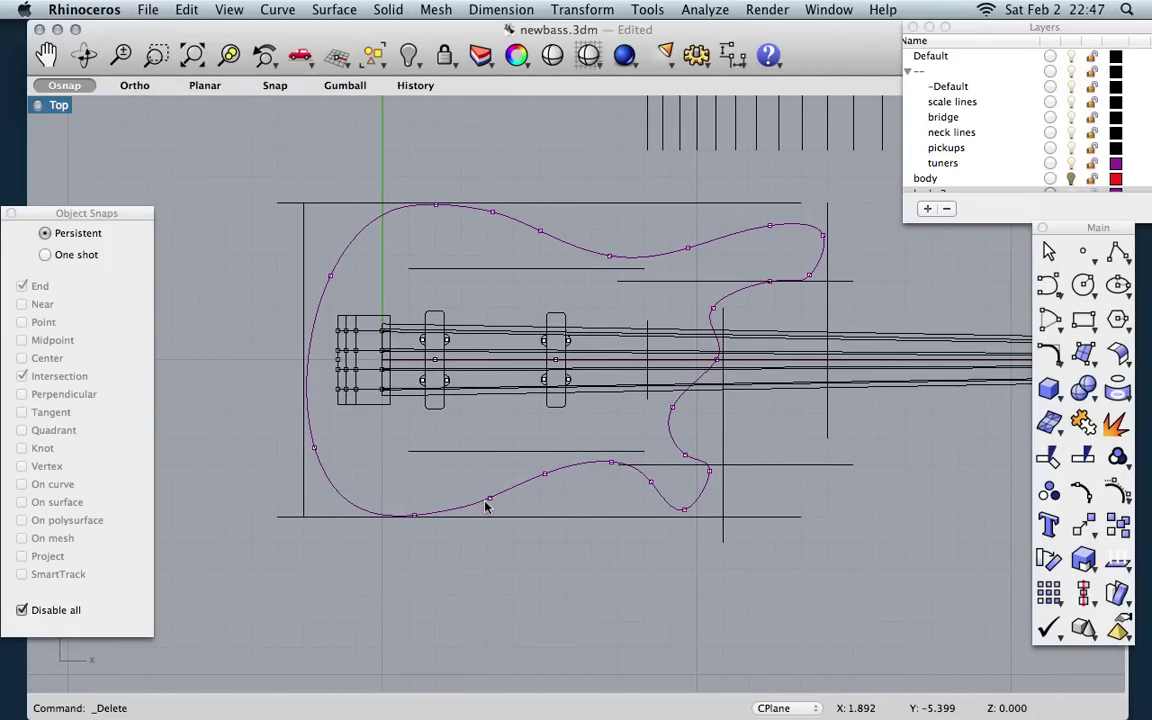
scroll(485, 507, up, 3)
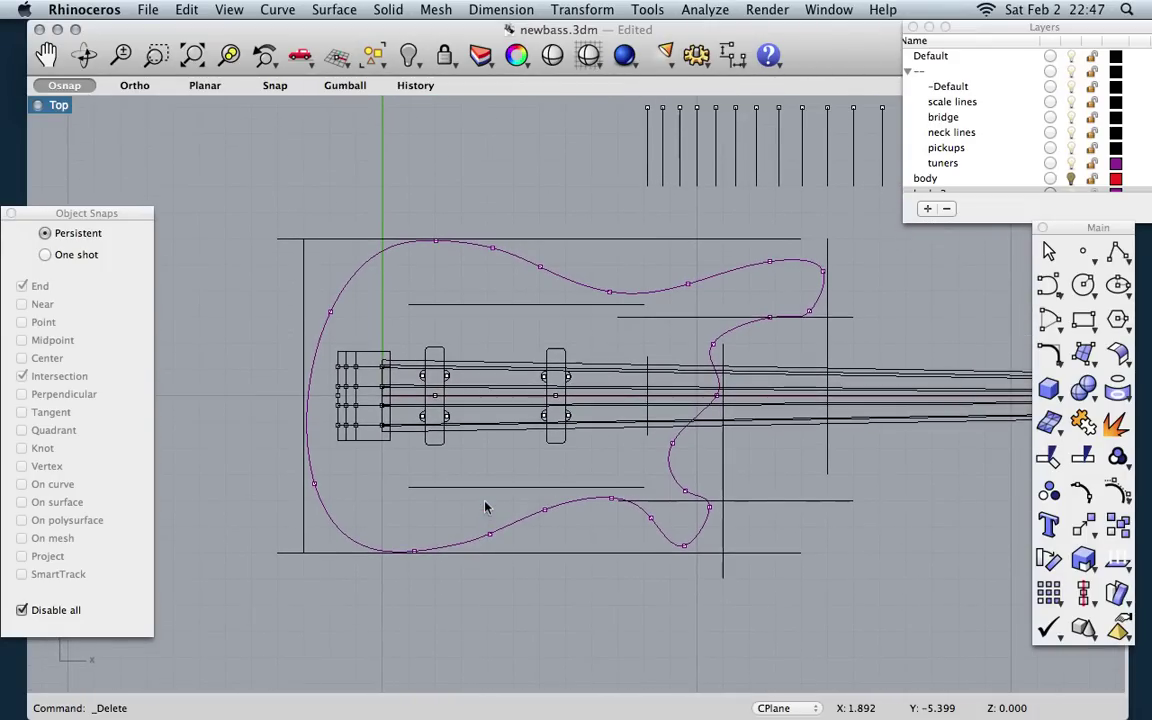
Step: Hide the body outline's edit points and turn on its control points
click(1121, 493)
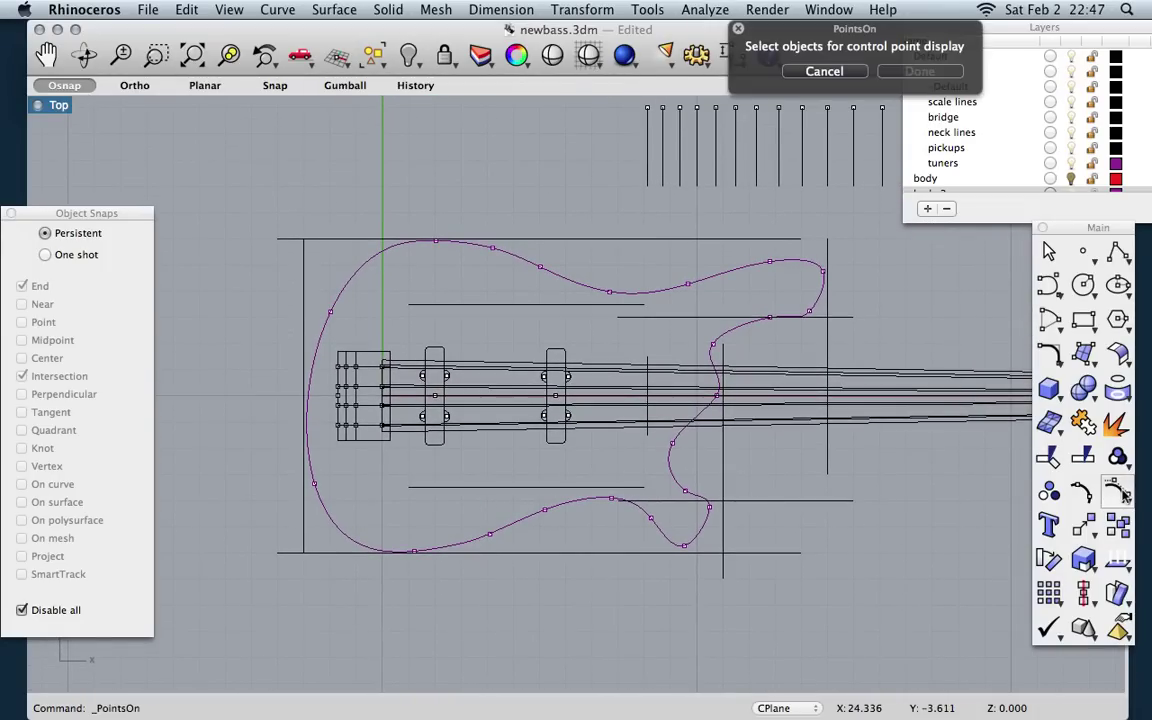
click(812, 75)
drag(1116, 493, 1027, 443)
click(739, 333)
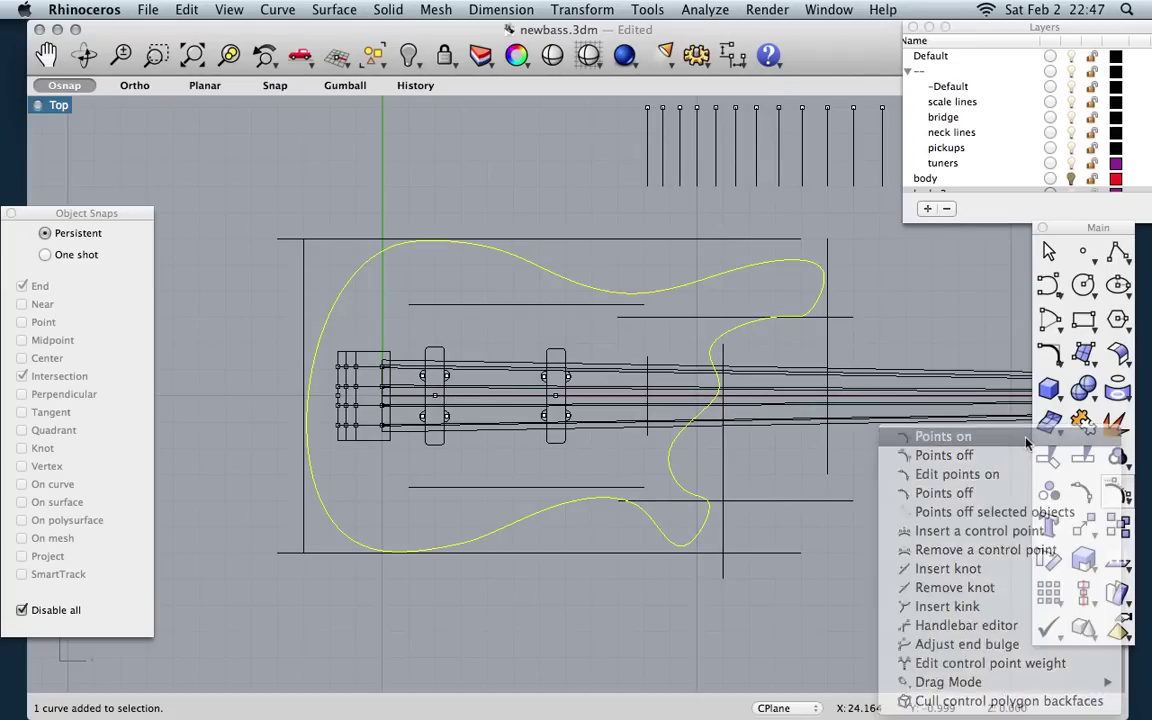
Step: Delete the surplus control point just after the peak of the upper bout to smooth the outline there
scroll(486, 246, up, 4)
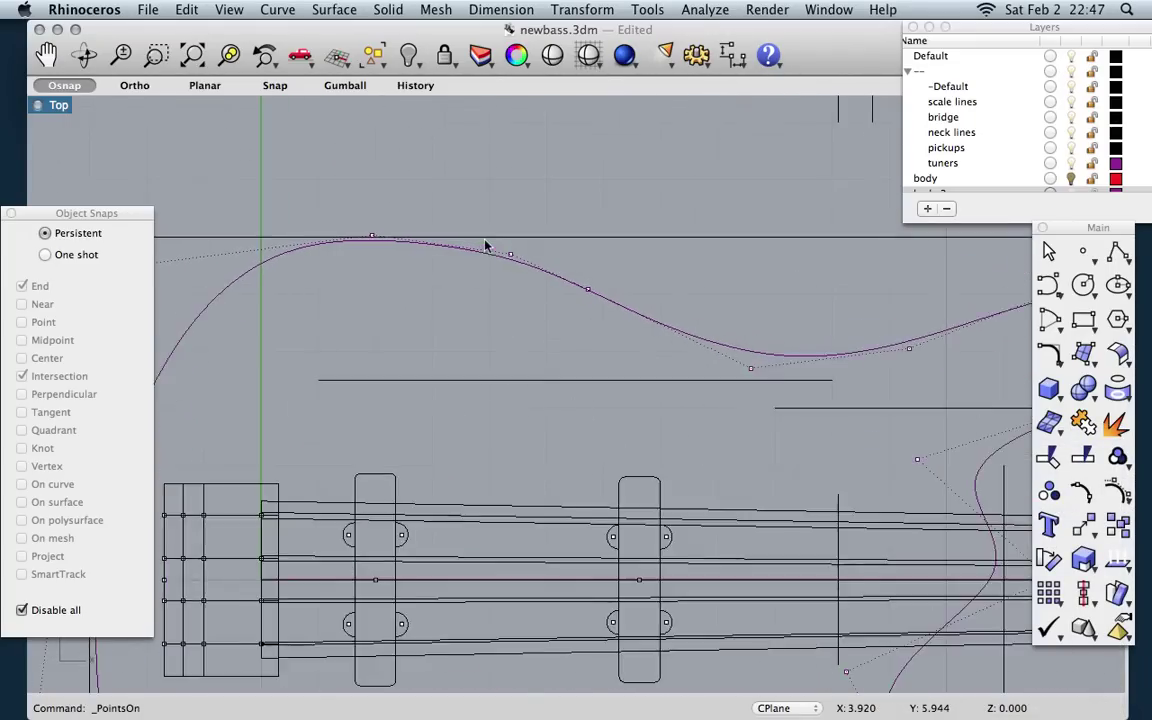
scroll(486, 246, down, 5)
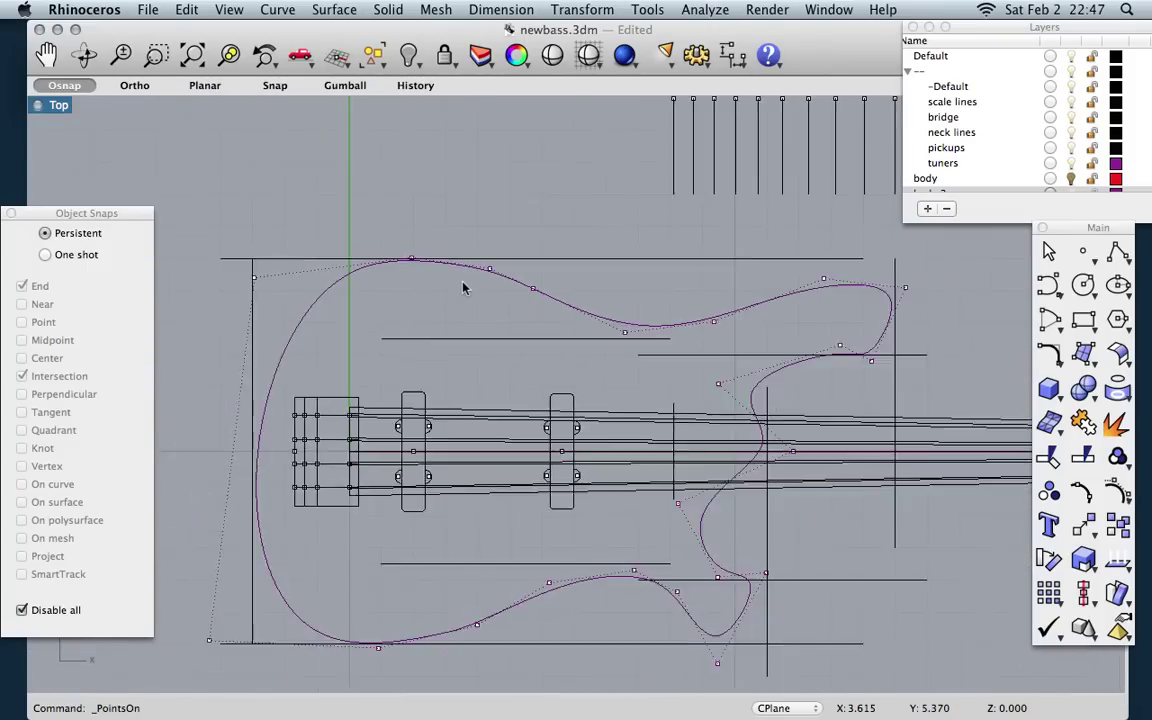
scroll(463, 288, down, 1)
scroll(418, 363, down, 1)
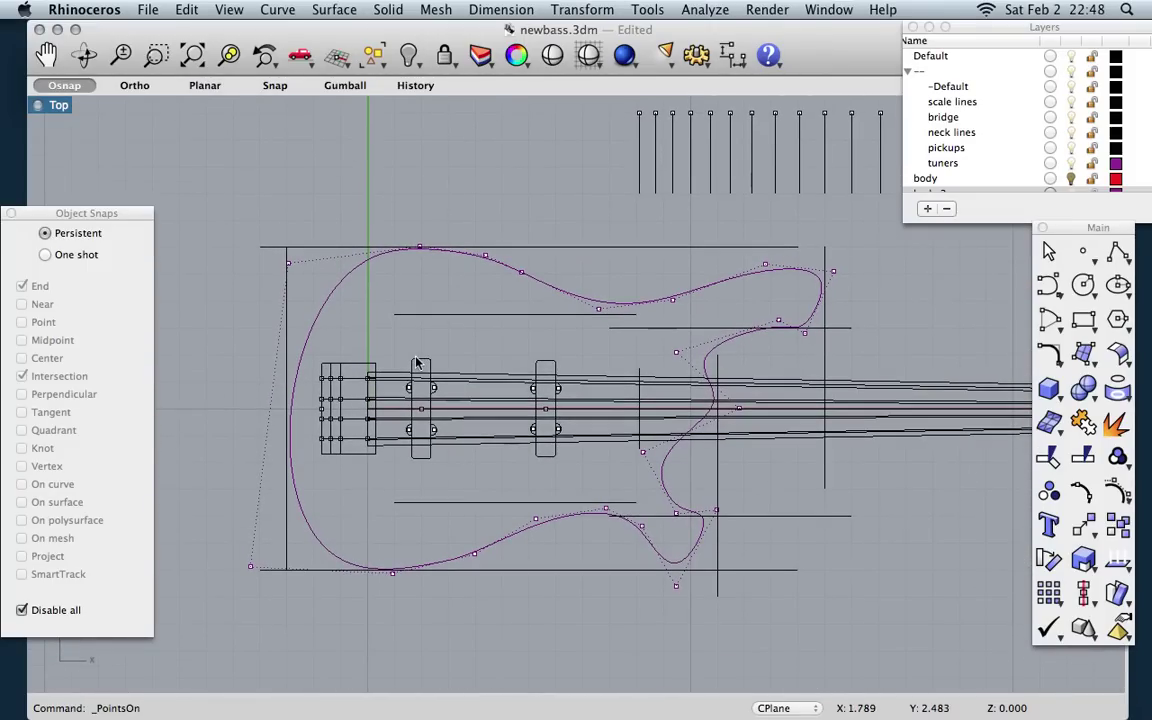
scroll(418, 363, down, 2)
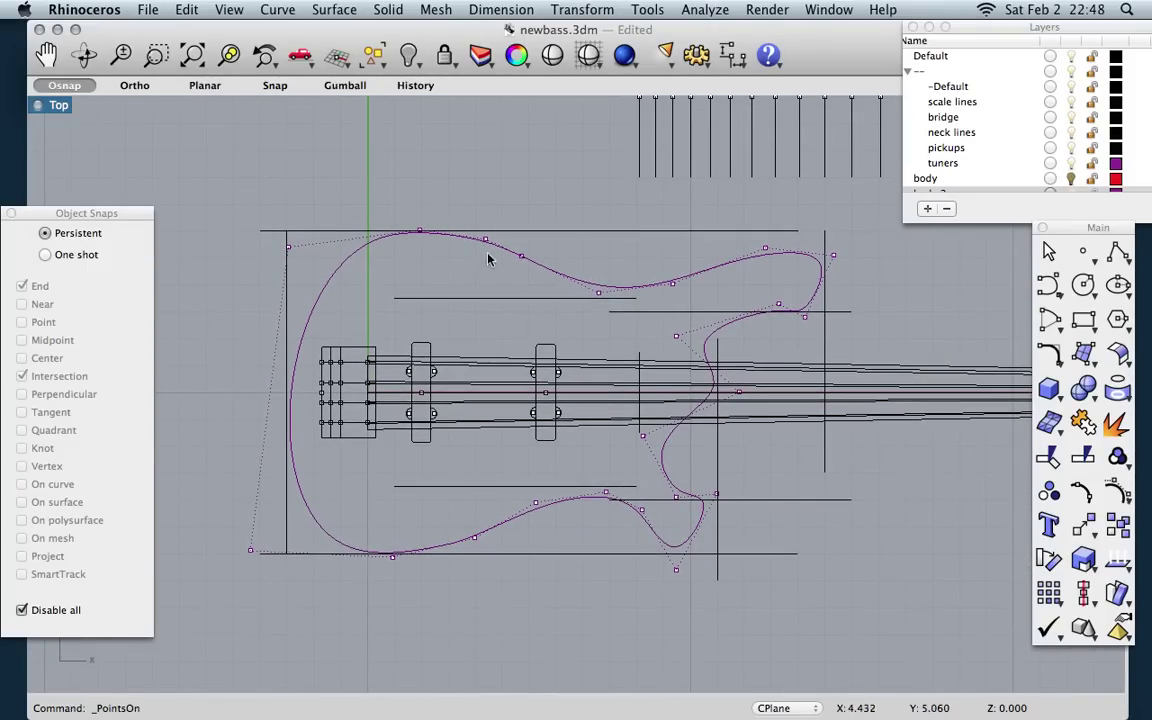
scroll(472, 236, up, 4)
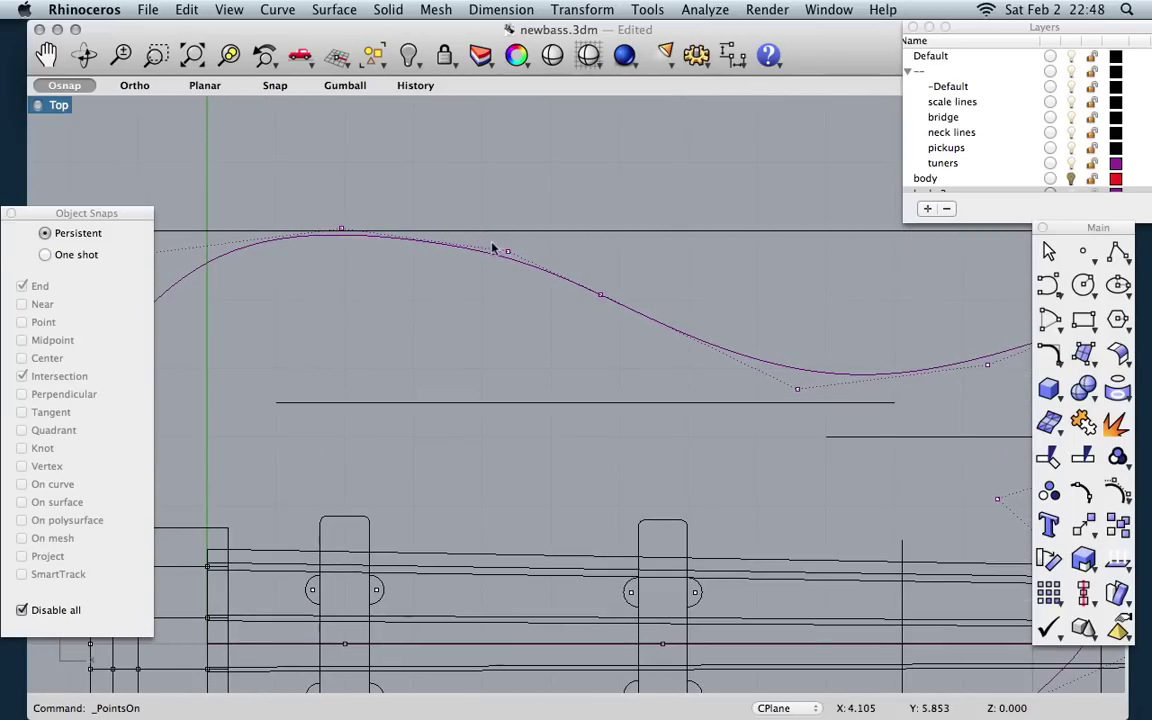
click(506, 254)
key(Delete)
scroll(460, 285, down, 5)
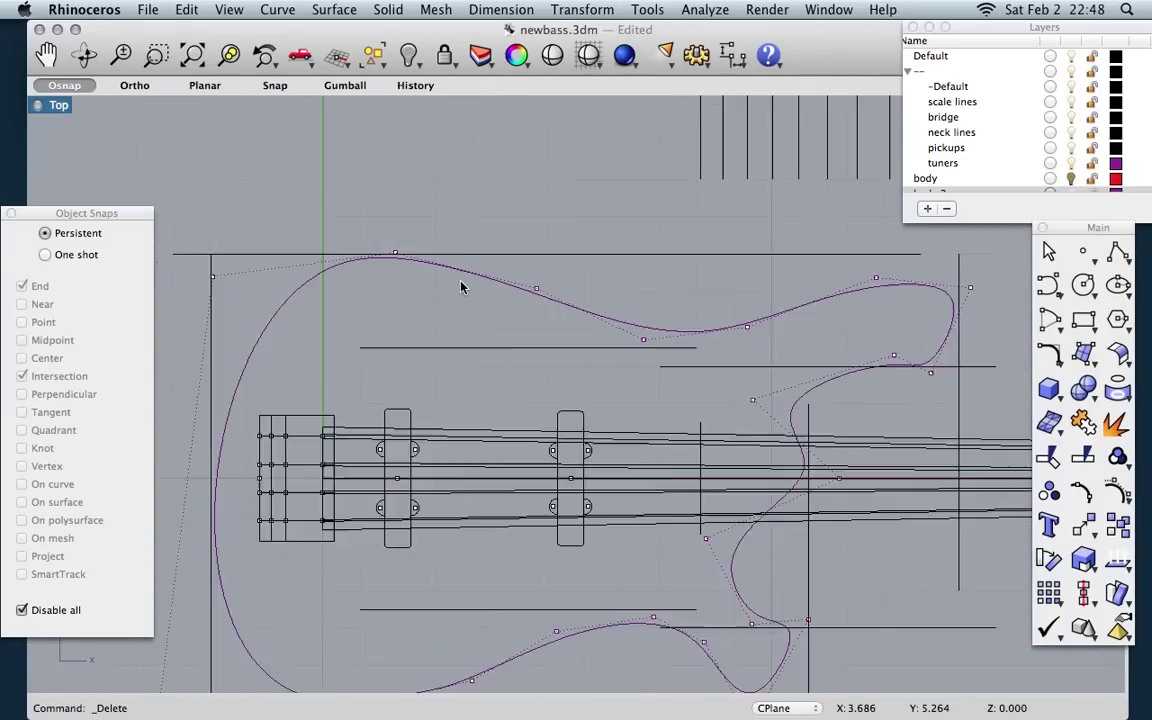
scroll(446, 538, up, 2)
scroll(446, 538, up, 4)
scroll(446, 538, down, 1)
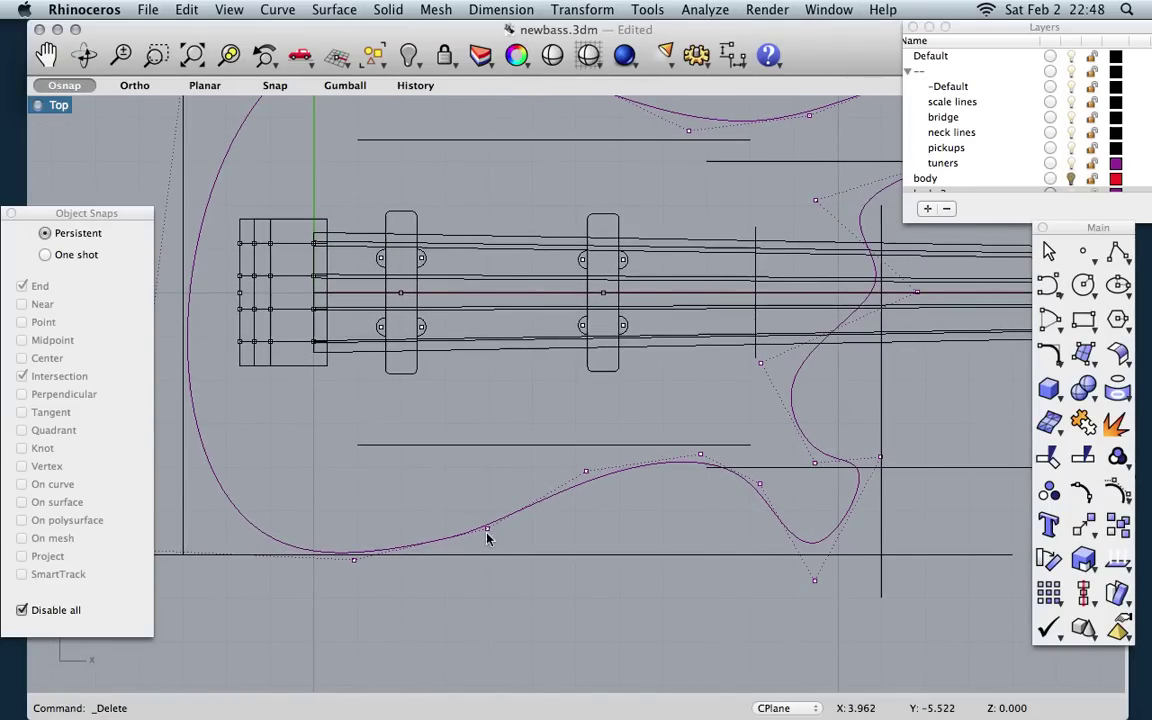
scroll(428, 527, down, 3)
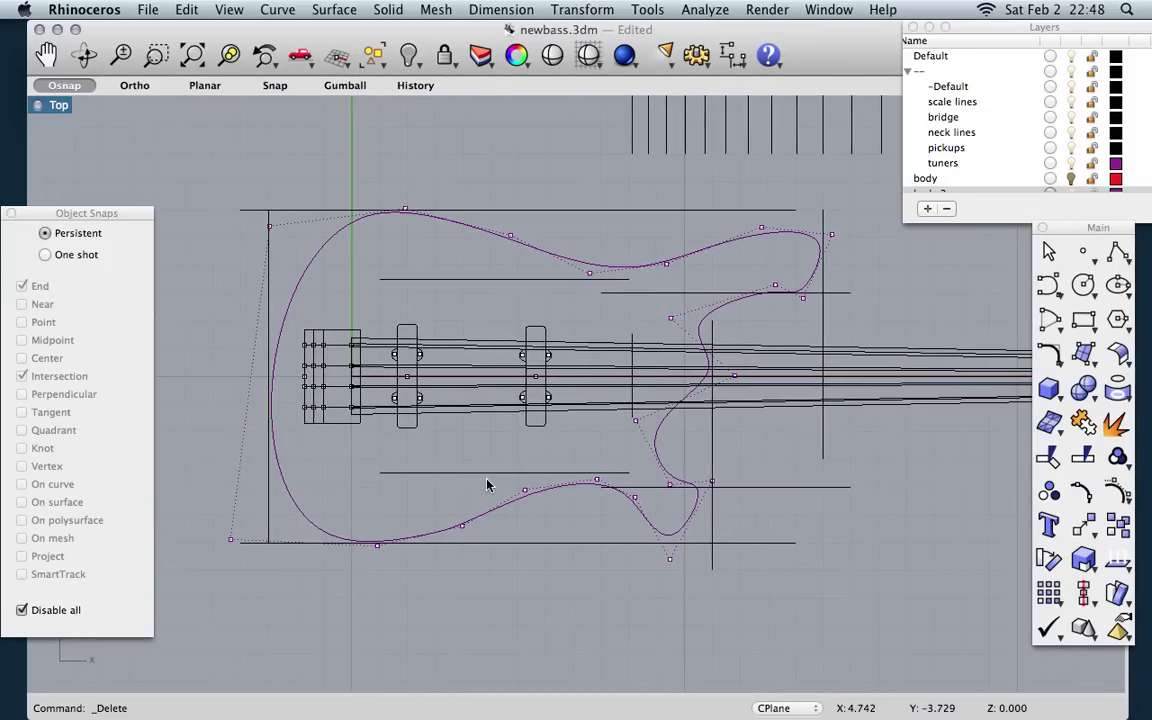
scroll(487, 486, right, 2)
scroll(740, 235, down, 2)
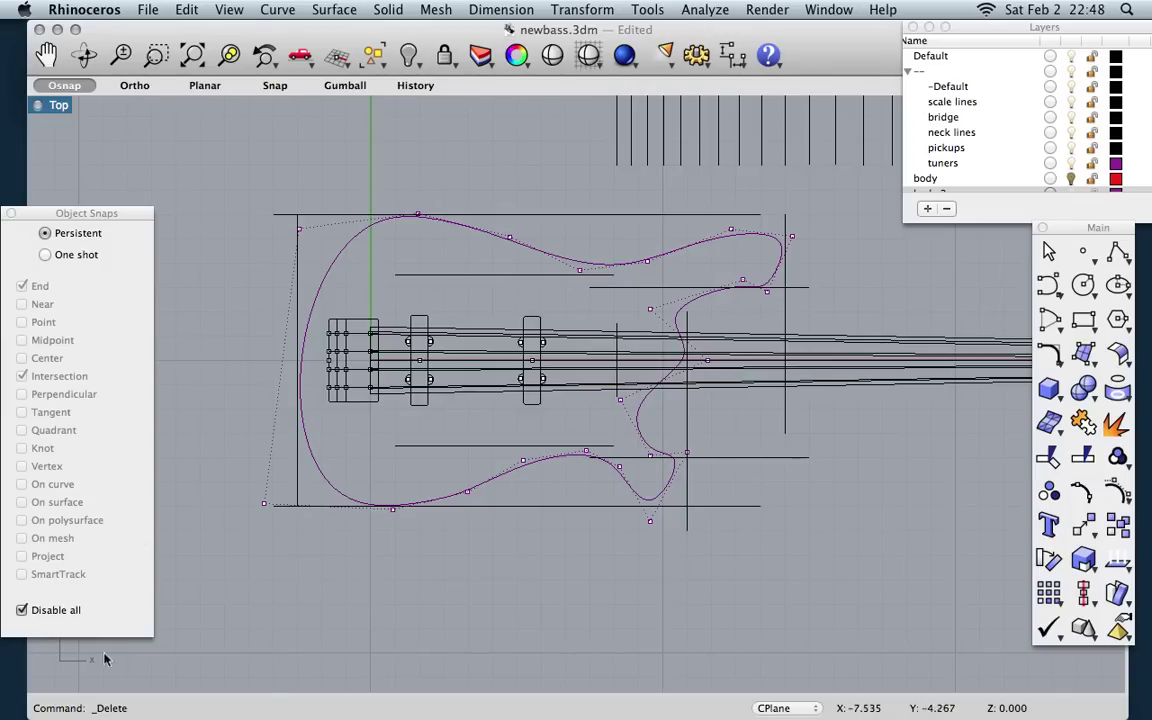
Step: Move the upper horn's tip control point outward to the vertical guide line and raise the horn's outer-edge control point
scroll(748, 236, up, 5)
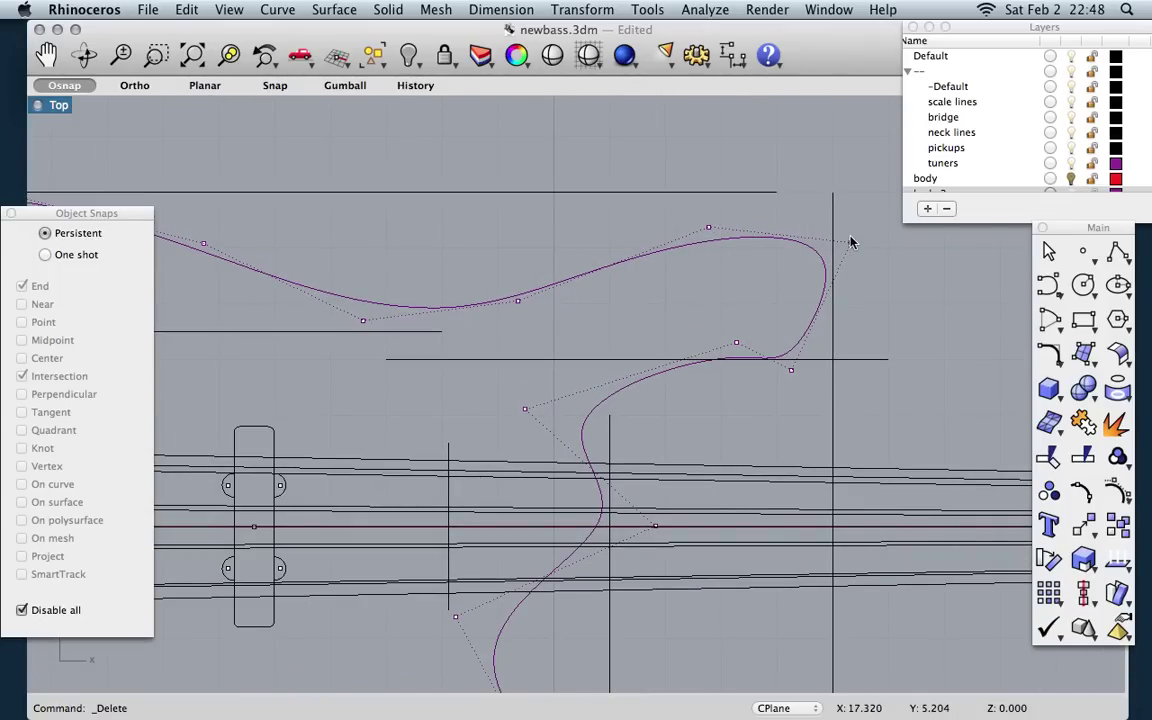
click(849, 244)
drag(850, 244, 860, 247)
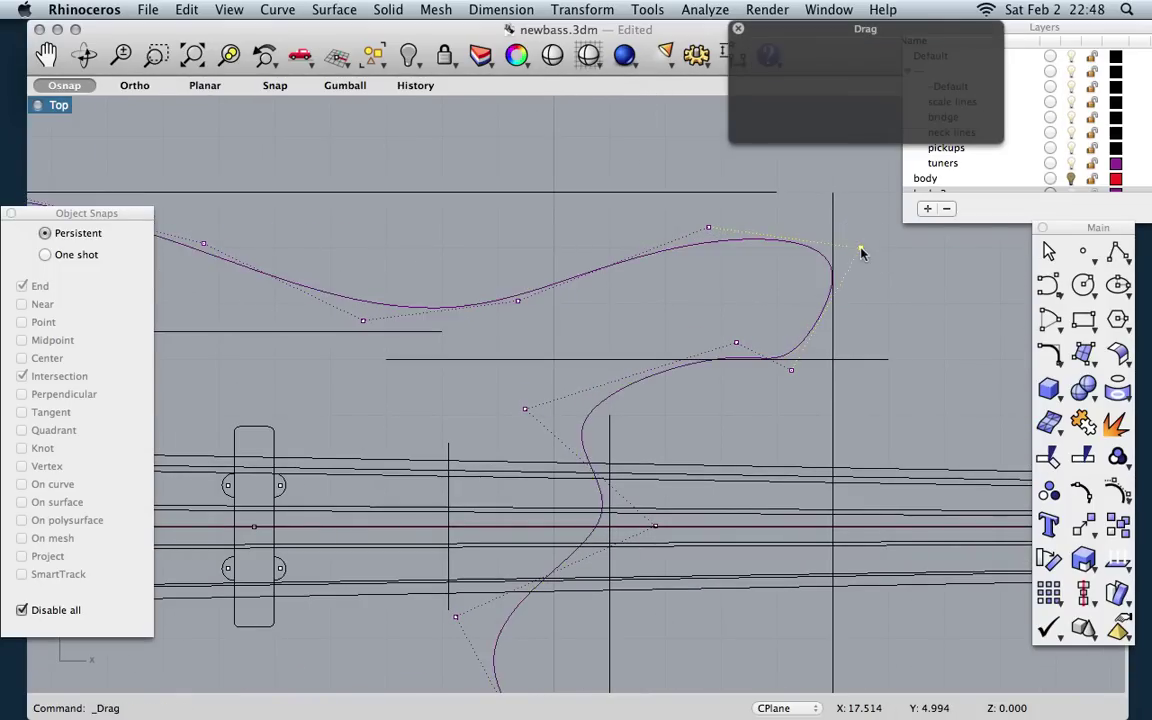
click(708, 231)
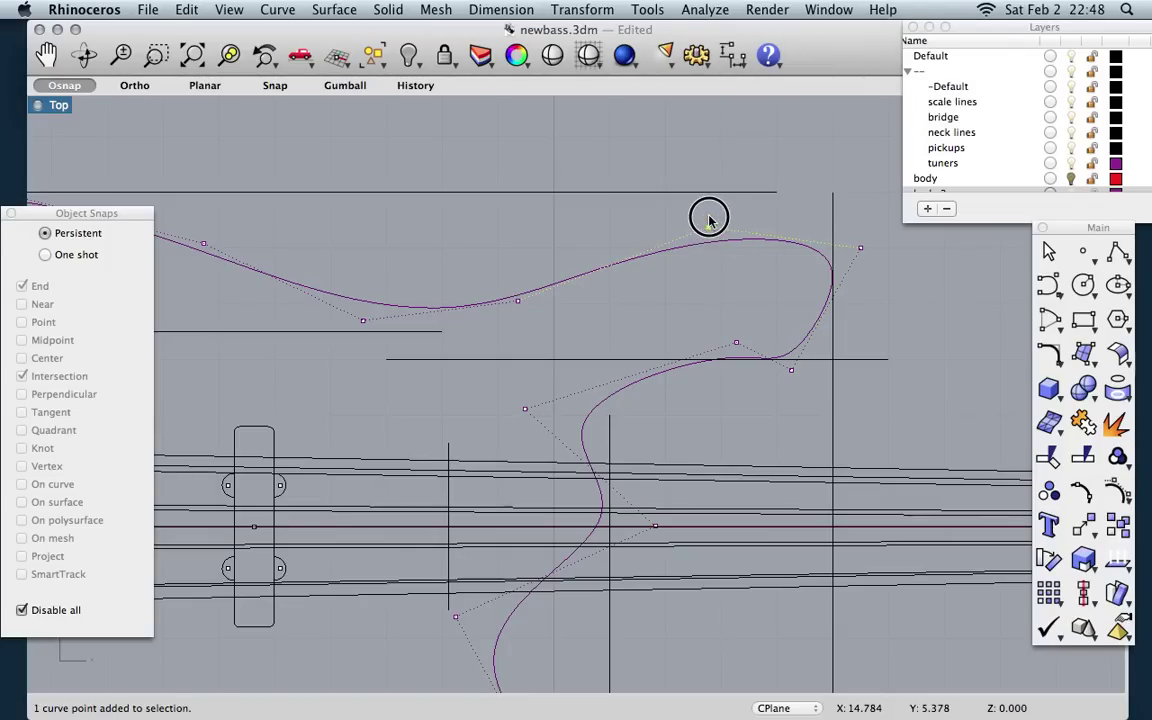
drag(709, 216, 702, 212)
drag(705, 213, 705, 212)
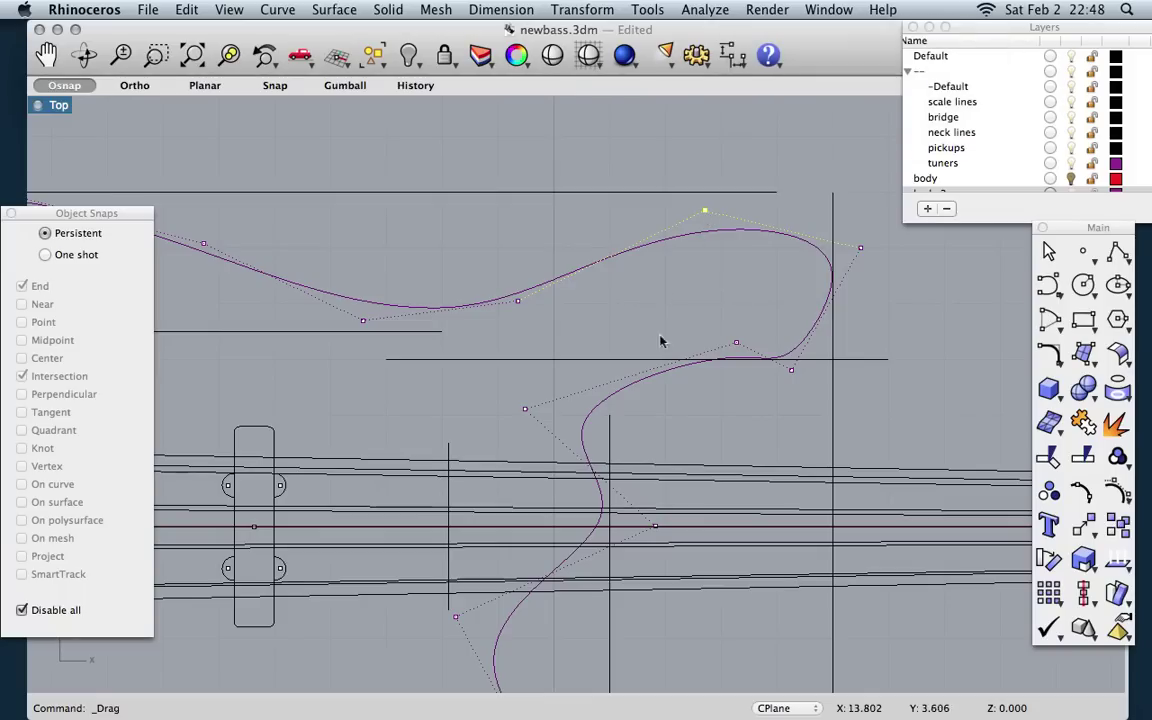
Step: Reshape the upper cutaway by moving its corner point toward the horn, raising the horn's inner point and slightly lowering the point beside it
drag(529, 409, 544, 384)
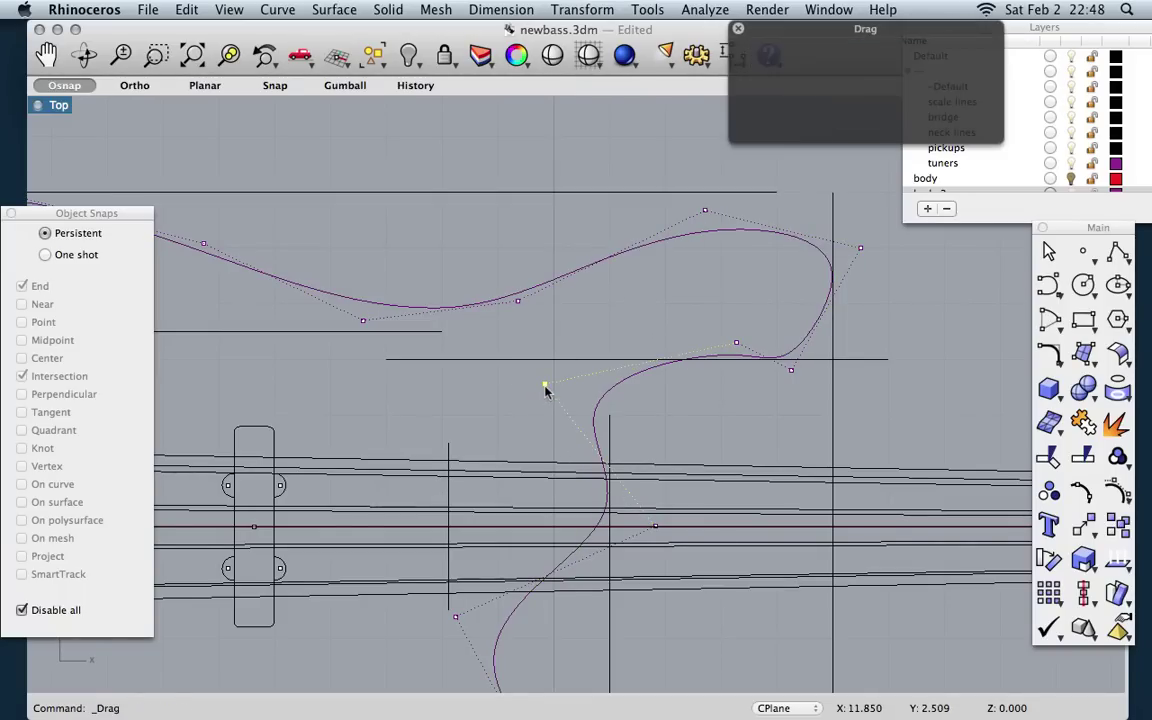
mouse_move(737, 345)
mouse_down()
mouse_move(712, 329)
mouse_move(738, 336)
mouse_up()
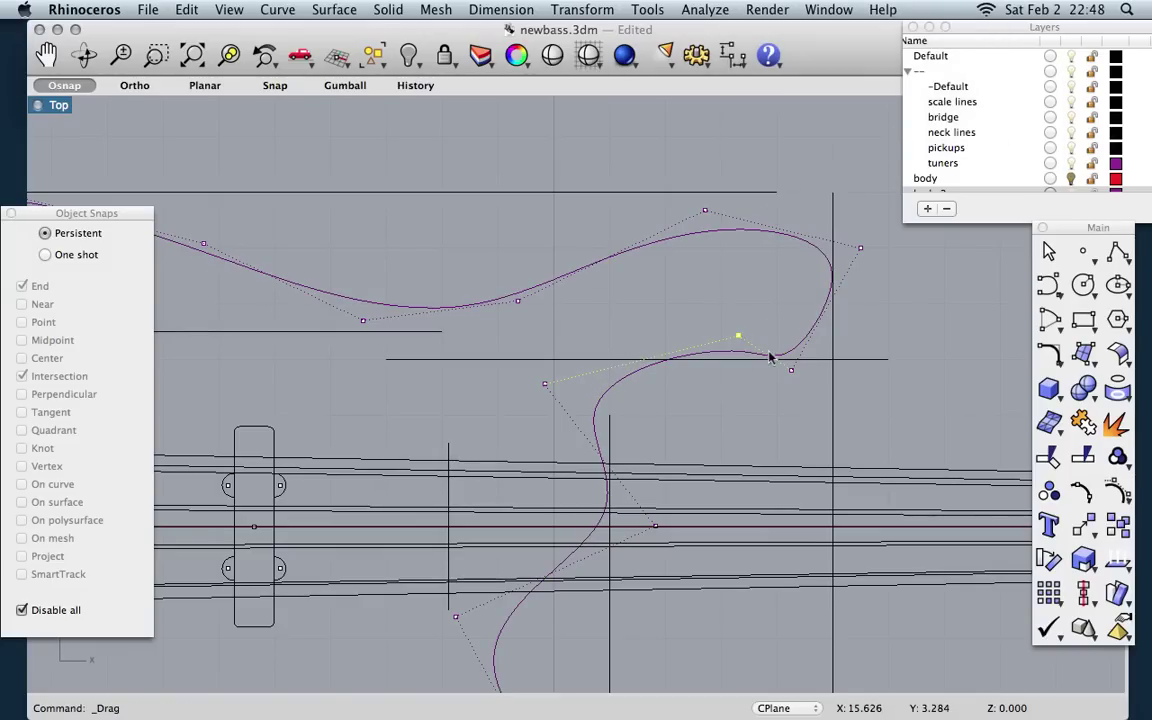
mouse_move(791, 372)
mouse_down()
mouse_move(807, 378)
mouse_move(792, 376)
mouse_up()
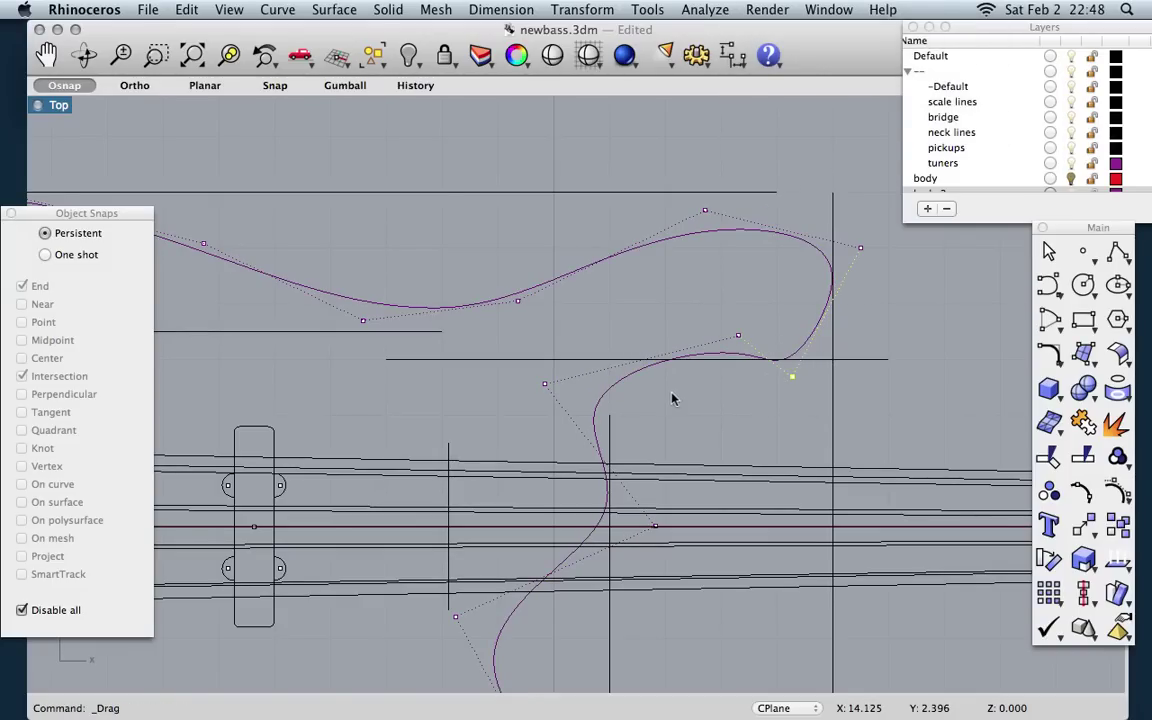
Step: Reshape the lower horn by moving its neck-side tip point and cutaway point outward and slightly raising its lowest control point
scroll(674, 394, down, 2)
scroll(672, 398, down, 10)
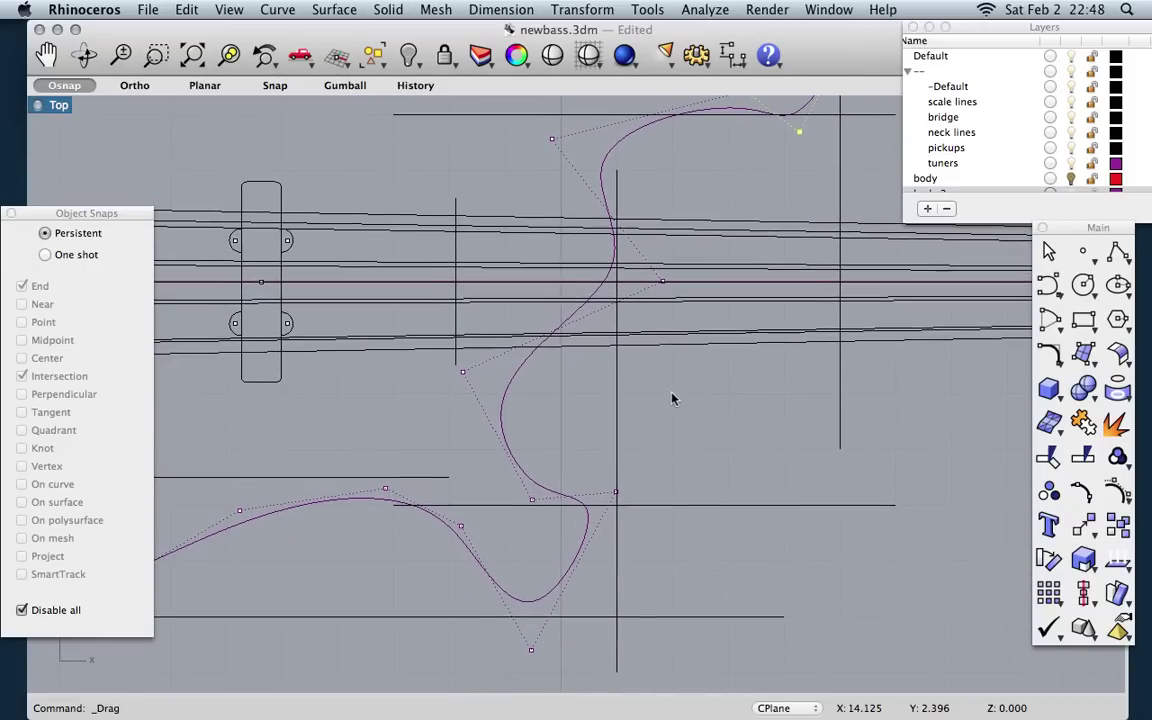
drag(657, 453, 679, 442)
scroll(584, 573, down, 2)
mouse_move(574, 444)
mouse_down()
mouse_move(591, 419)
mouse_move(585, 436)
mouse_up()
scroll(578, 463, down, 5)
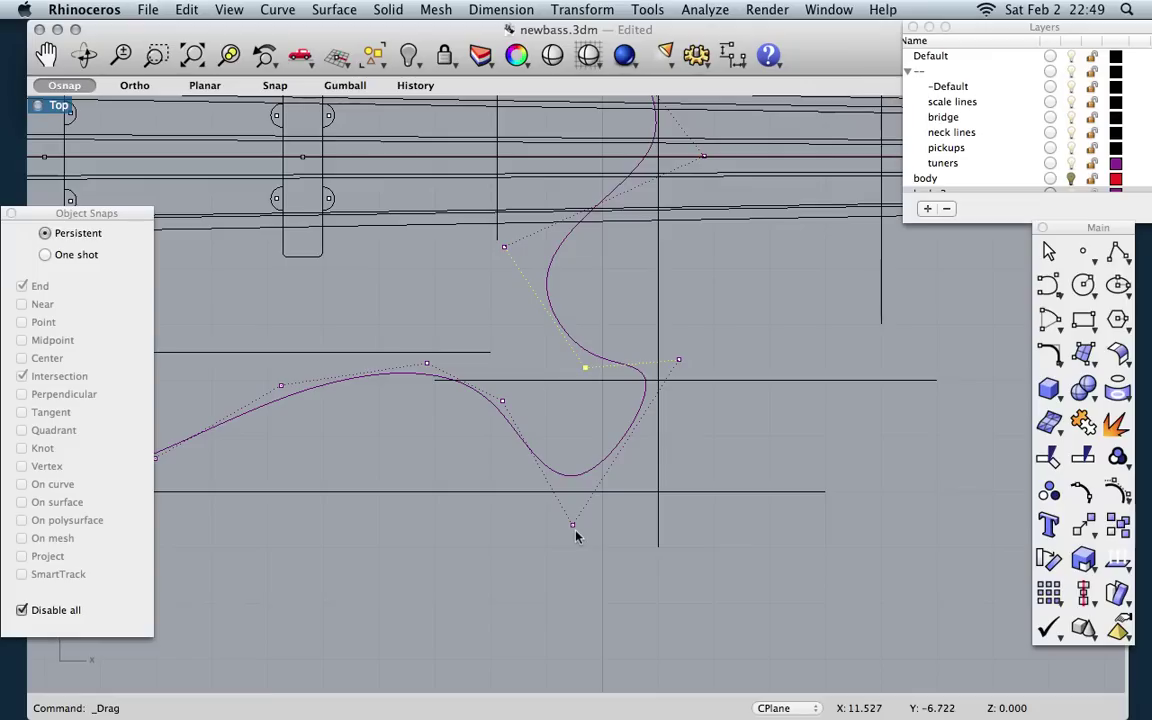
mouse_move(573, 526)
mouse_down()
mouse_move(553, 478)
mouse_move(575, 467)
mouse_move(573, 527)
mouse_up()
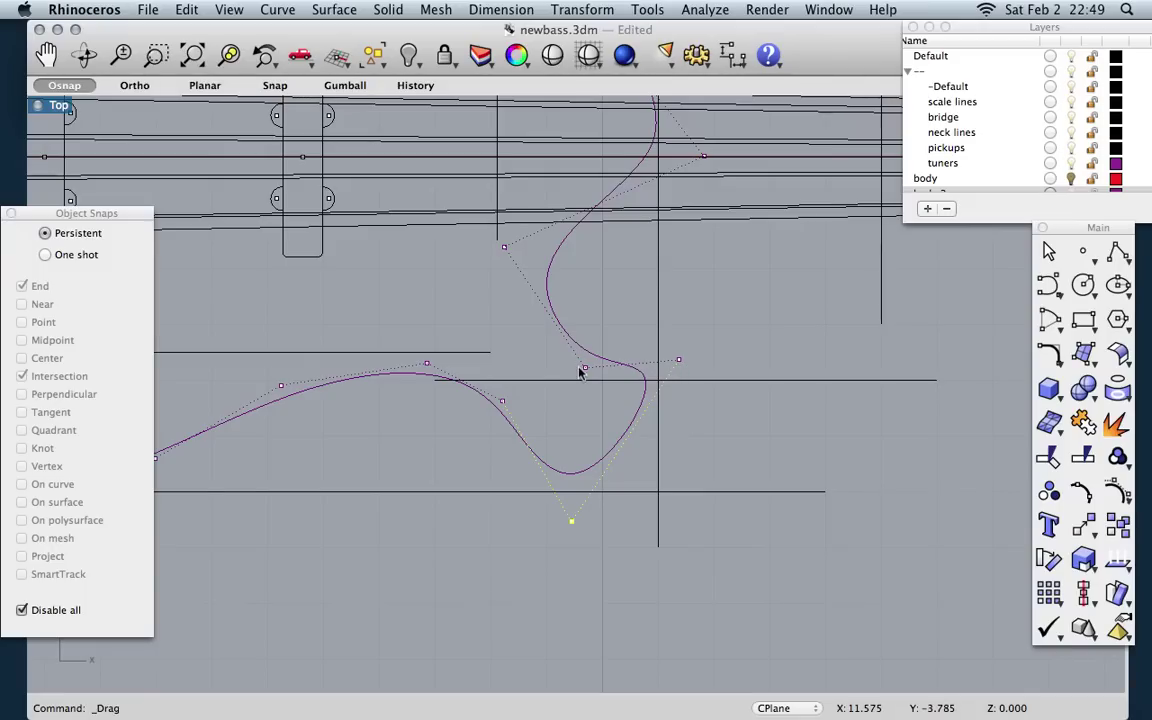
Step: Select the five control points shaping the lower horn and nudge them 0.4 toward the neck
shift+click(502, 402)
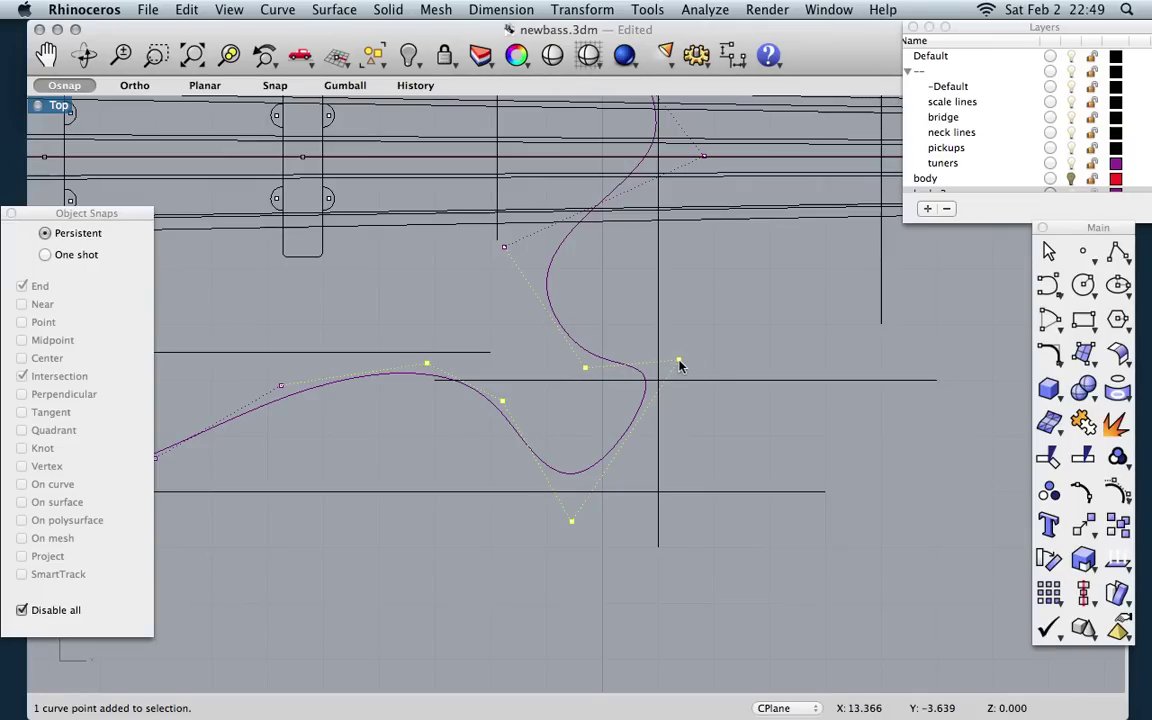
key(alt+Up)
key(ctrl+alt+Down)
key(ctrl+alt+Down)
key(ctrl+alt+Down)
key(ctrl+alt+Down)
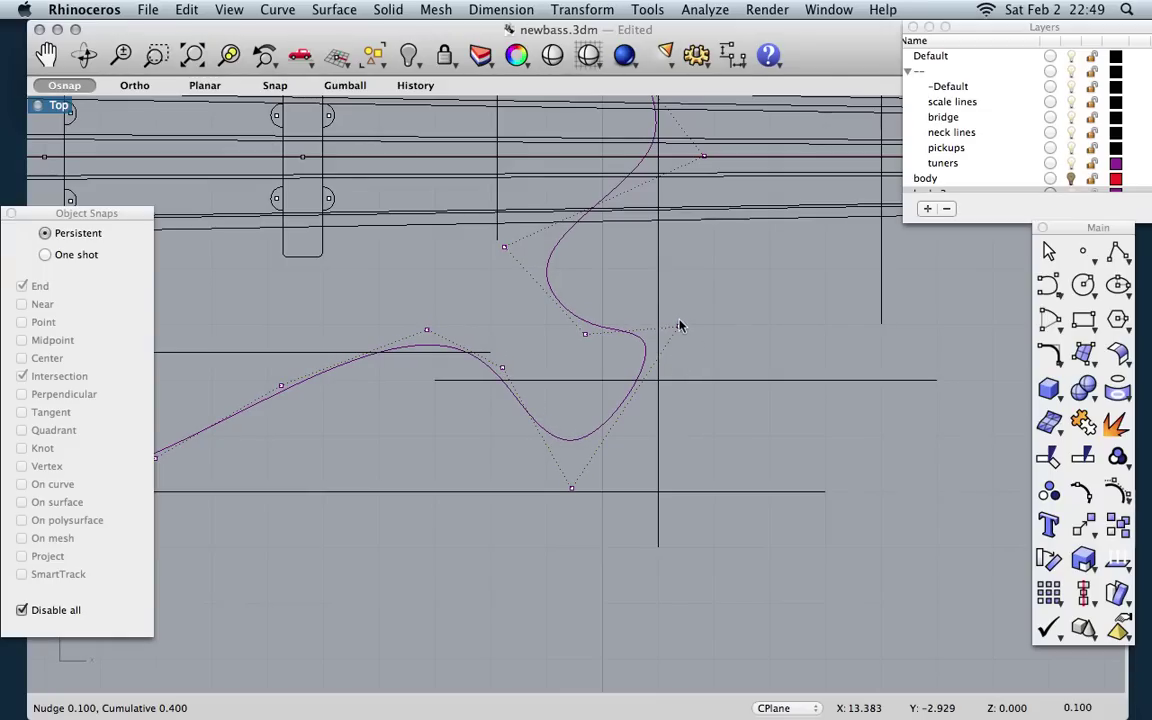
Step: Nudge the lower horn's two neck-side control points 0.3 away from the neck
click(679, 328)
shift+click(586, 335)
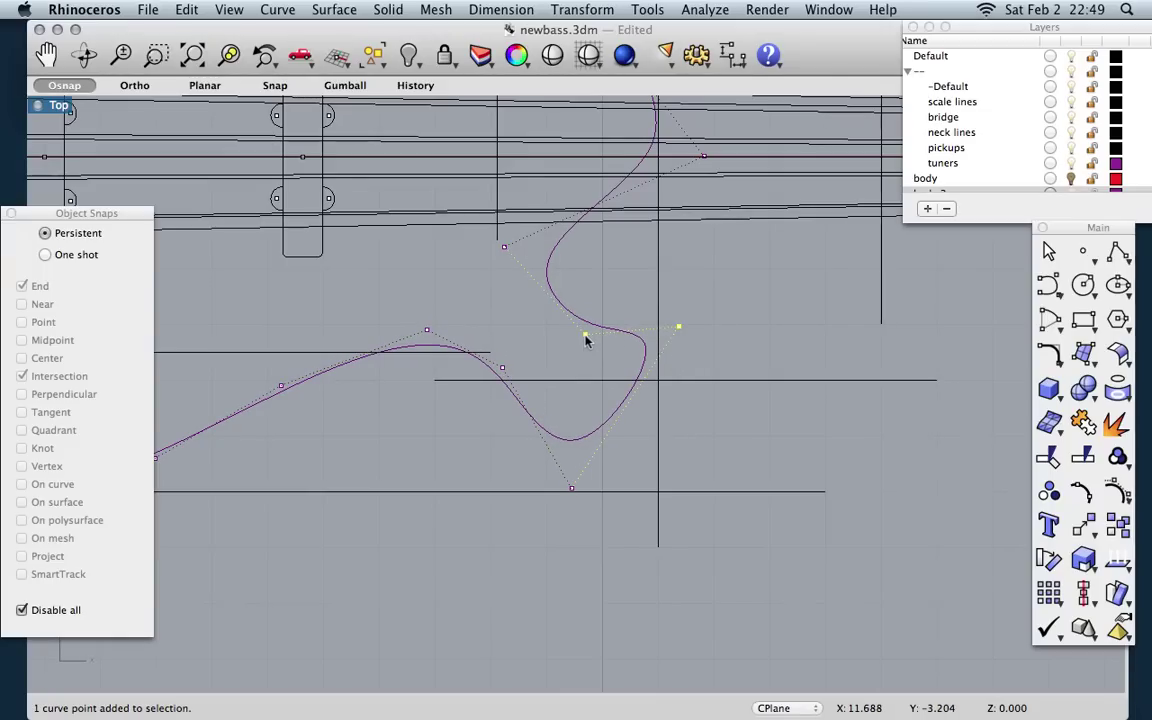
key(ctrl+alt+Down)
key(ctrl+alt+Down)
key(ctrl+alt+Down)
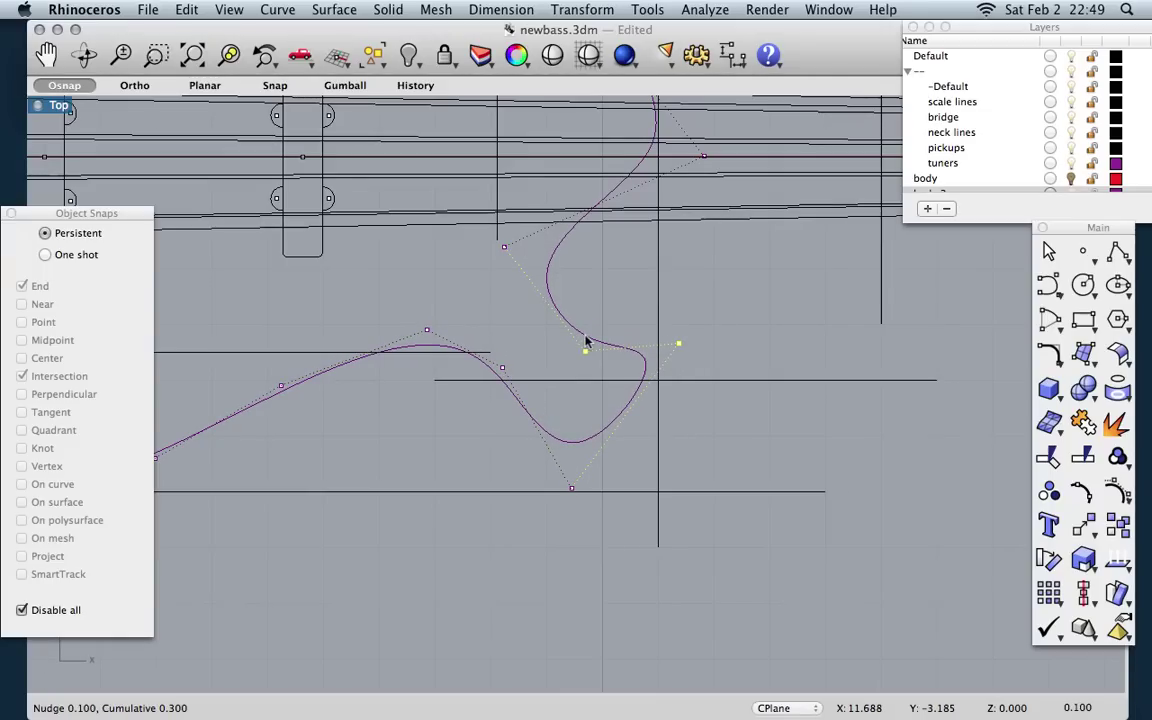
Step: Select the upper horn's tip and outer-edge control points, nudge them 0.1 outward, and nudge them 0.5 back toward the neck
scroll(530, 370, down, 2)
scroll(530, 374, down, 3)
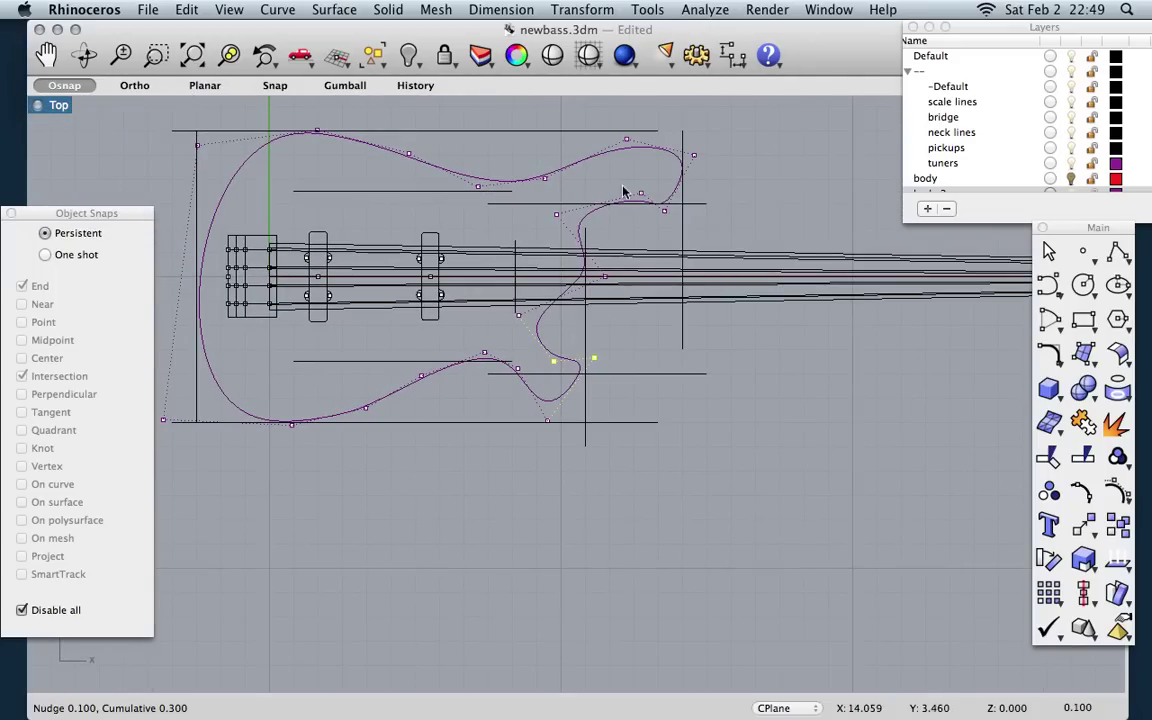
scroll(631, 152, up, 3)
click(758, 162)
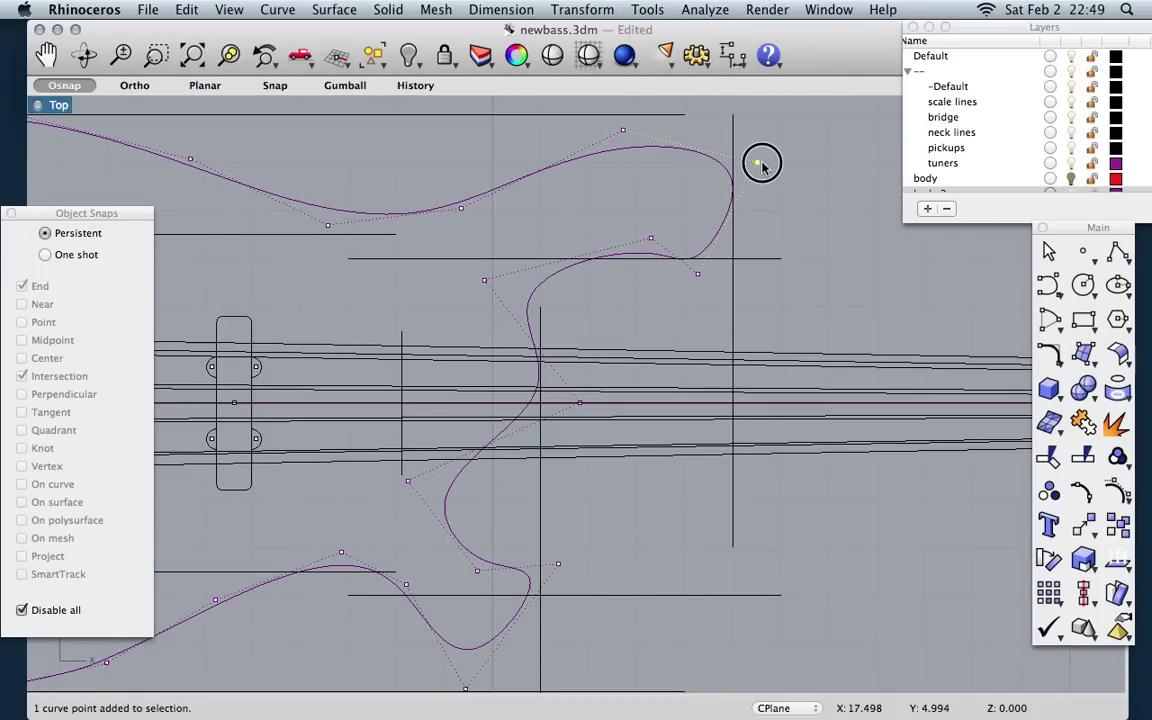
shift+click(623, 130)
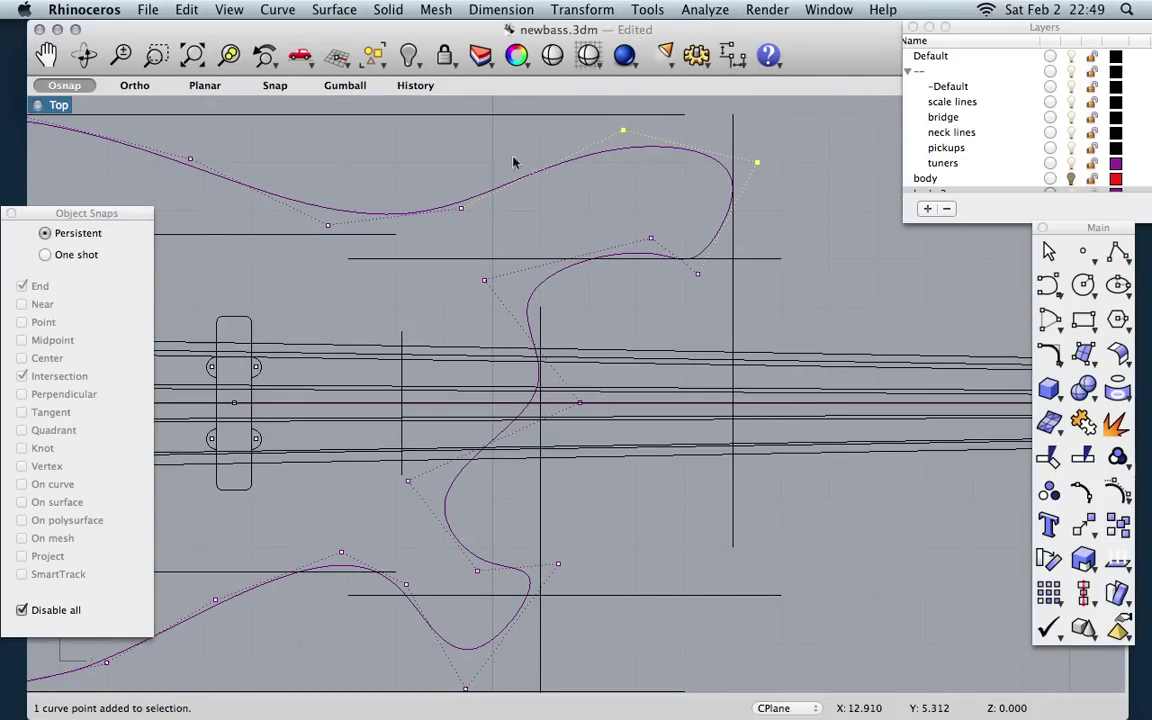
key(alt+Up)
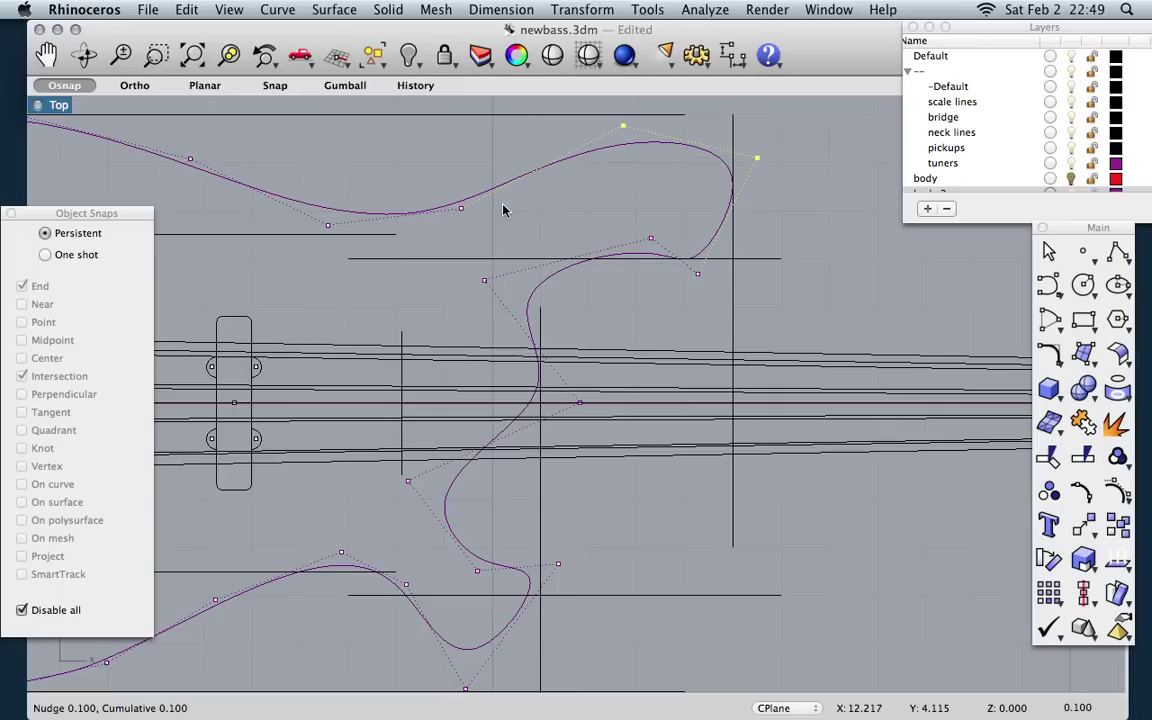
key(alt+Down)
key(alt+Down)
key(alt+Down)
key(alt+Down)
key(alt+Down)
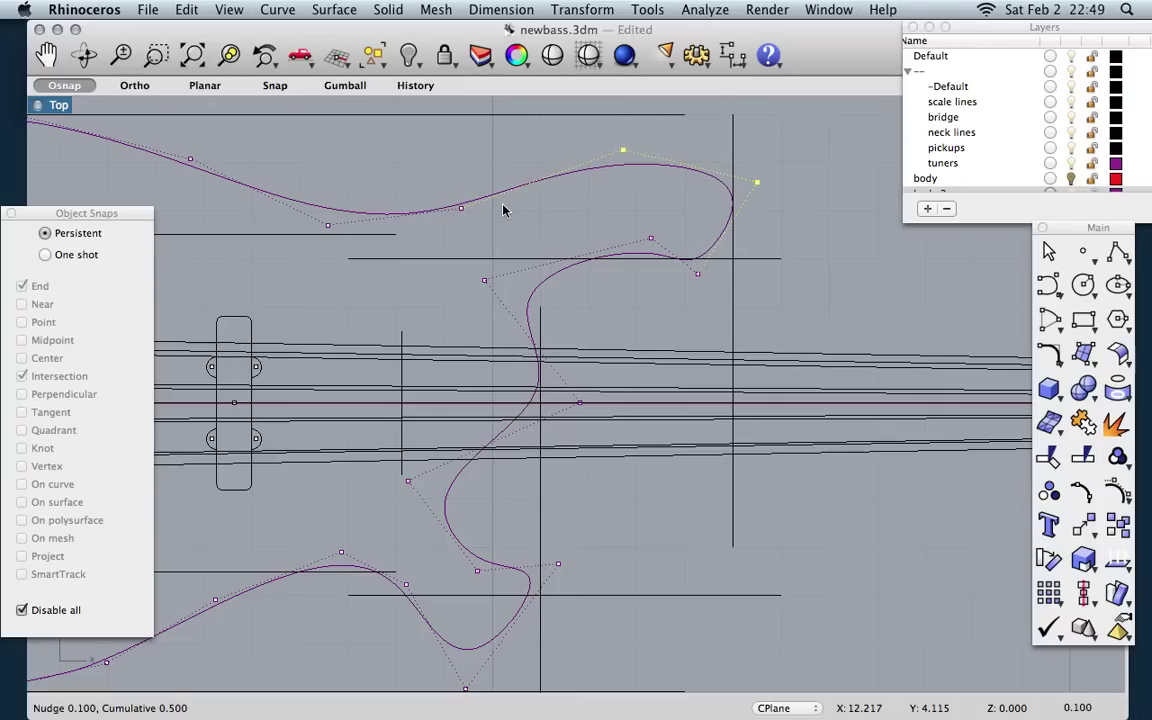
Step: Move the upper horn's inner control point slightly away from the neck to narrow the horn
scroll(591, 204, down, 3)
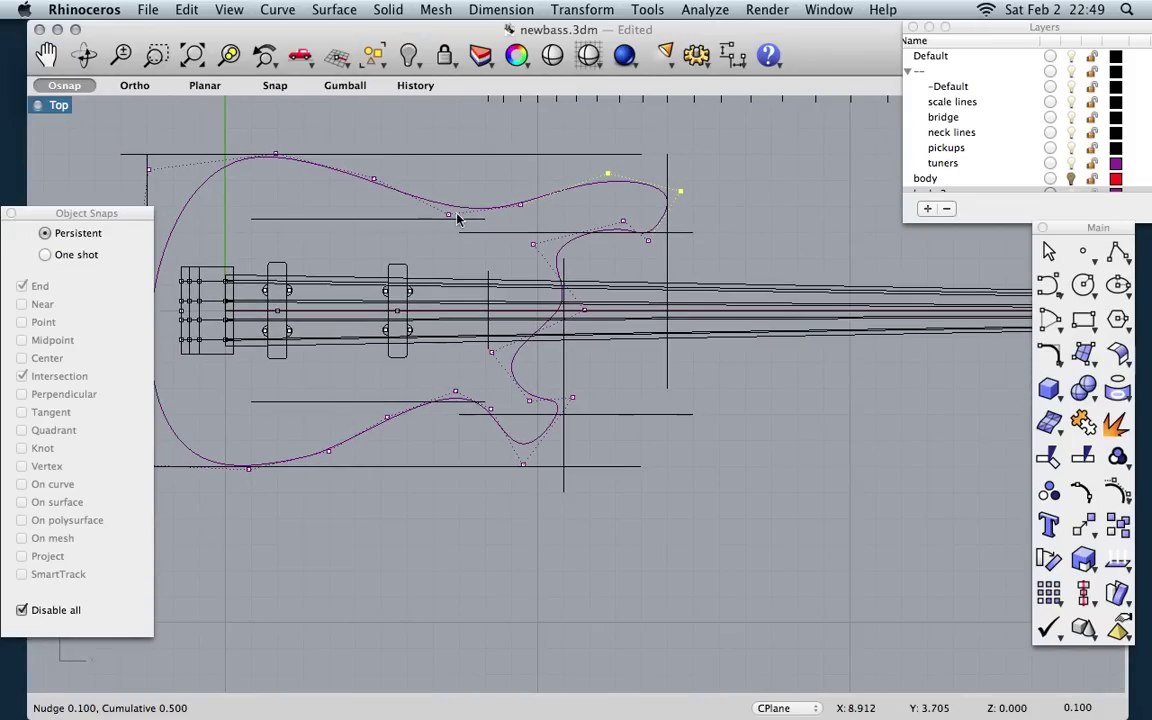
scroll(458, 219, left, 3)
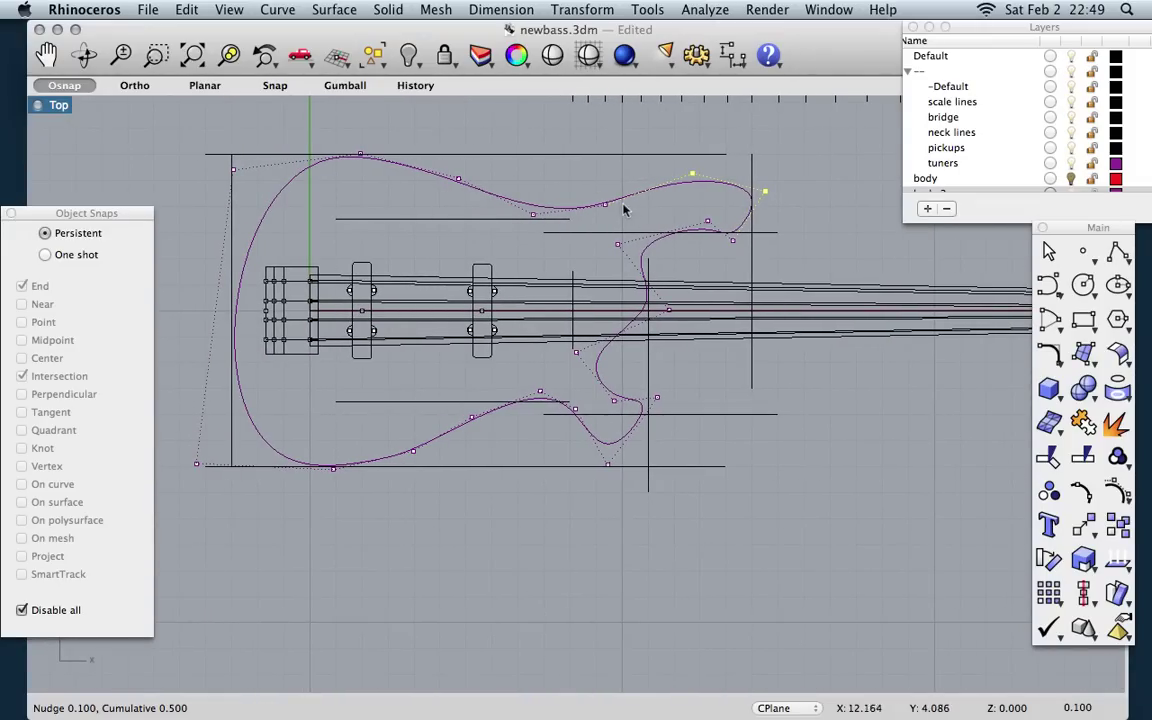
scroll(676, 237, up, 3)
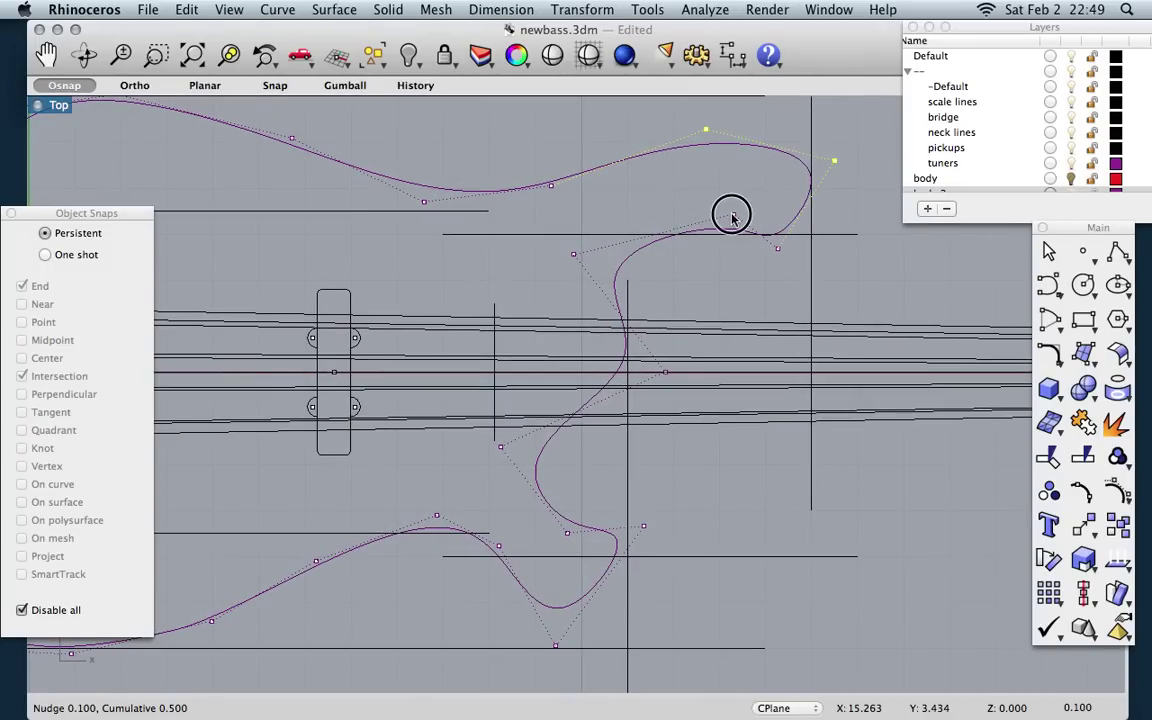
drag(728, 198, 733, 198)
scroll(617, 283, down, 3)
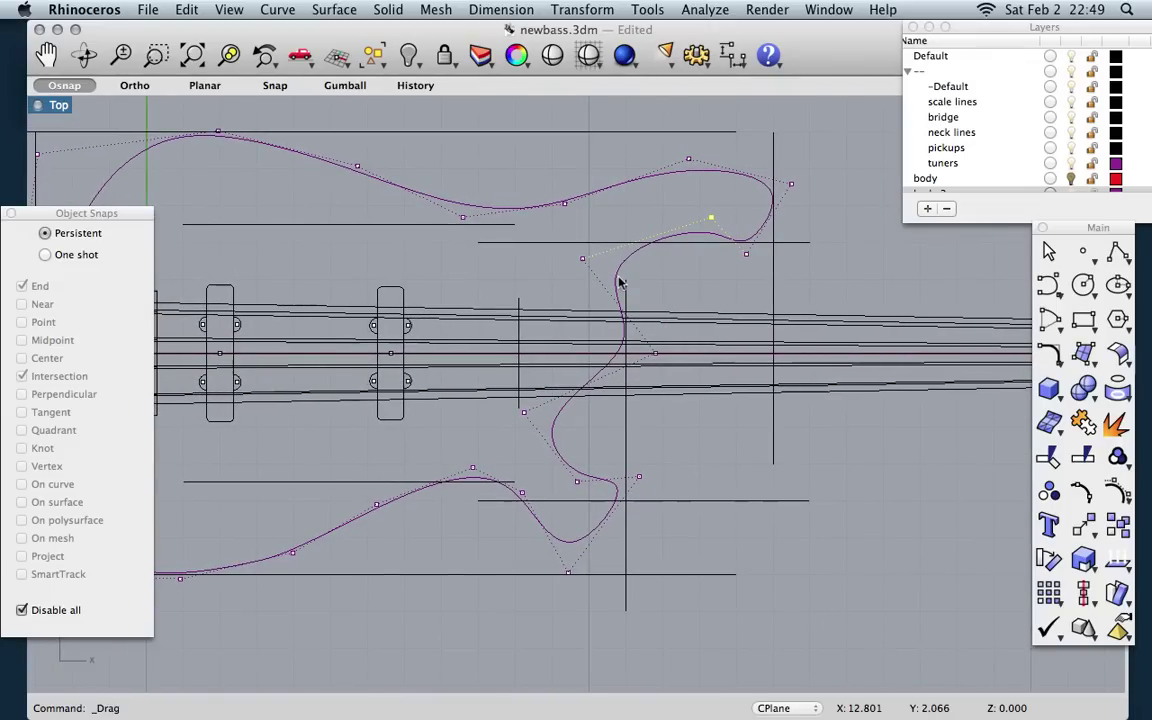
Step: Restore the multi-viewport layout and move the lower cutaway's two control points to make the cutaway shallower
double_click(36, 106)
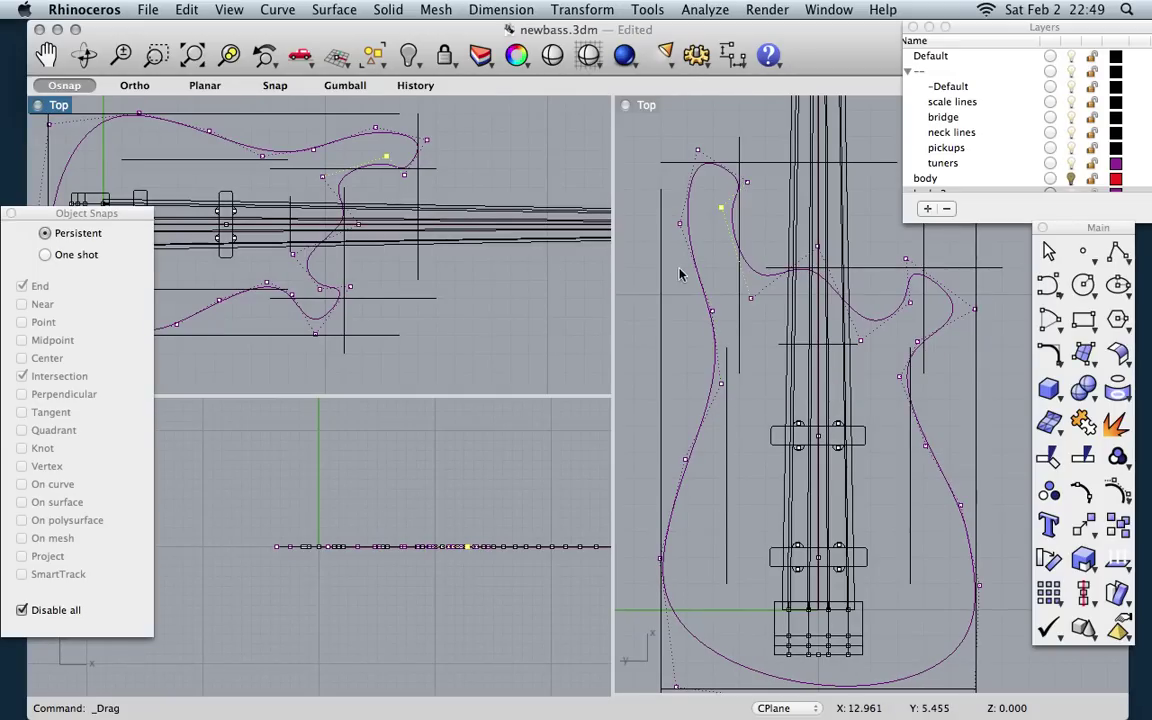
scroll(679, 275, up, 2)
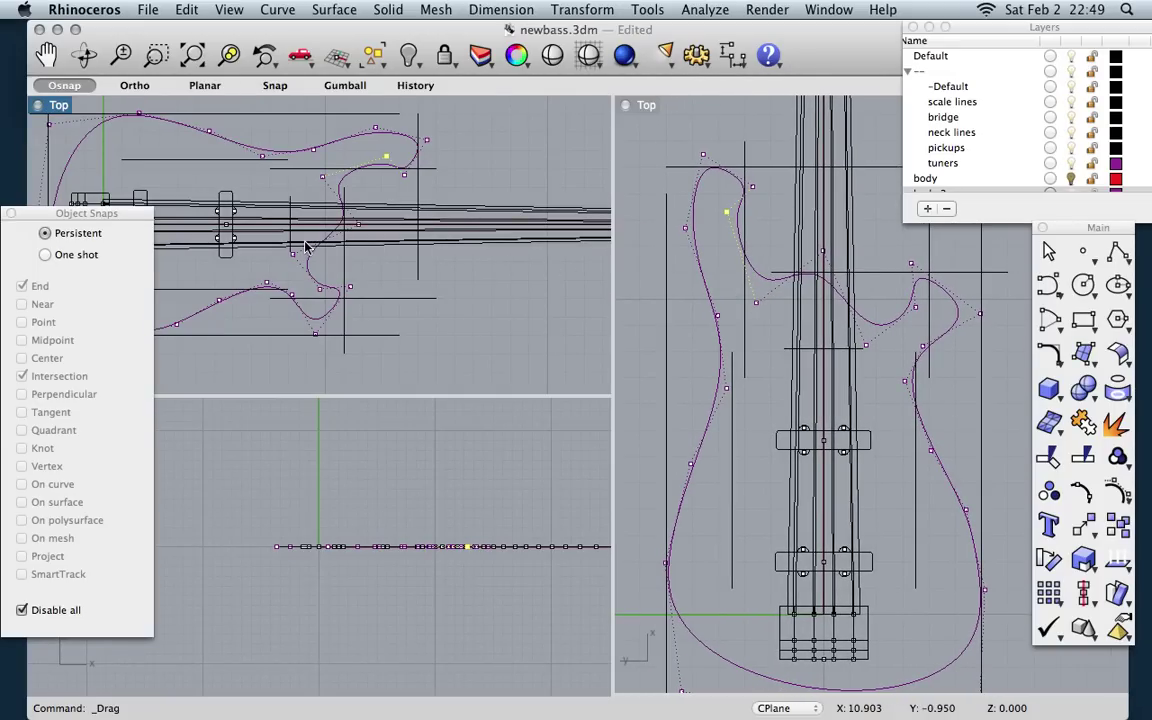
scroll(307, 247, up, 3)
drag(284, 265, 313, 267)
drag(329, 326, 341, 310)
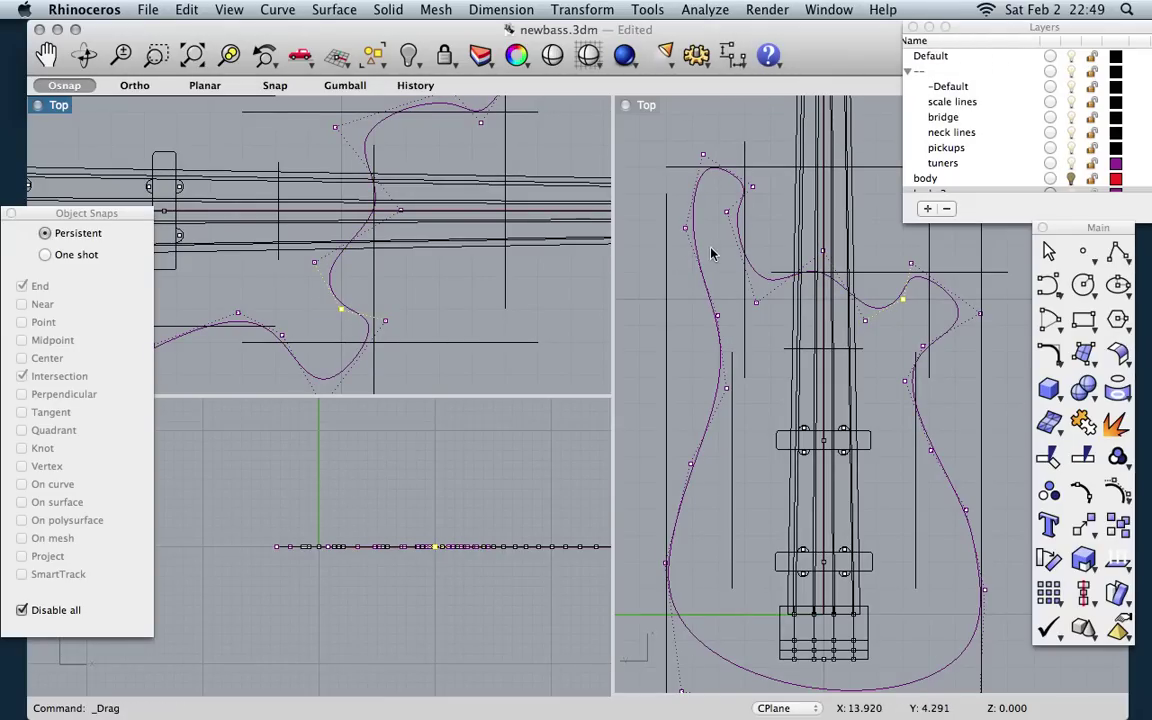
Step: Move the upper horn's inner control point toward the neck and adjust its outer-edge control point to refine the horn's width
scroll(285, 195, up, 5)
click(455, 158)
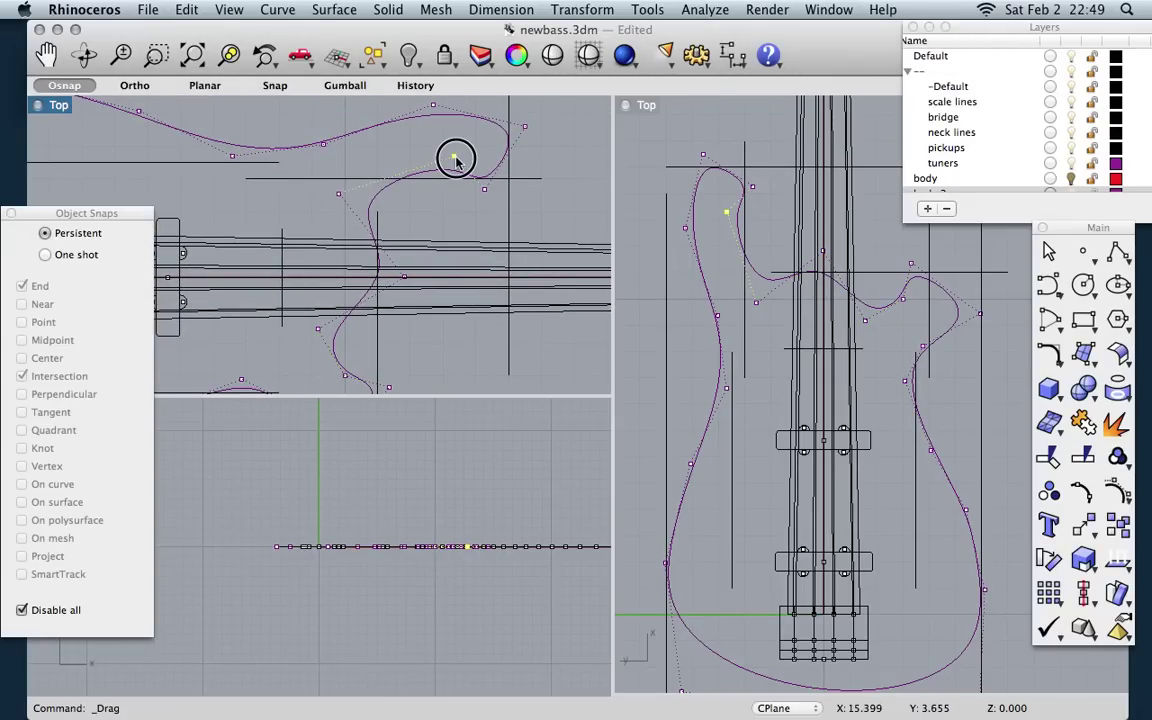
drag(448, 161, 449, 170)
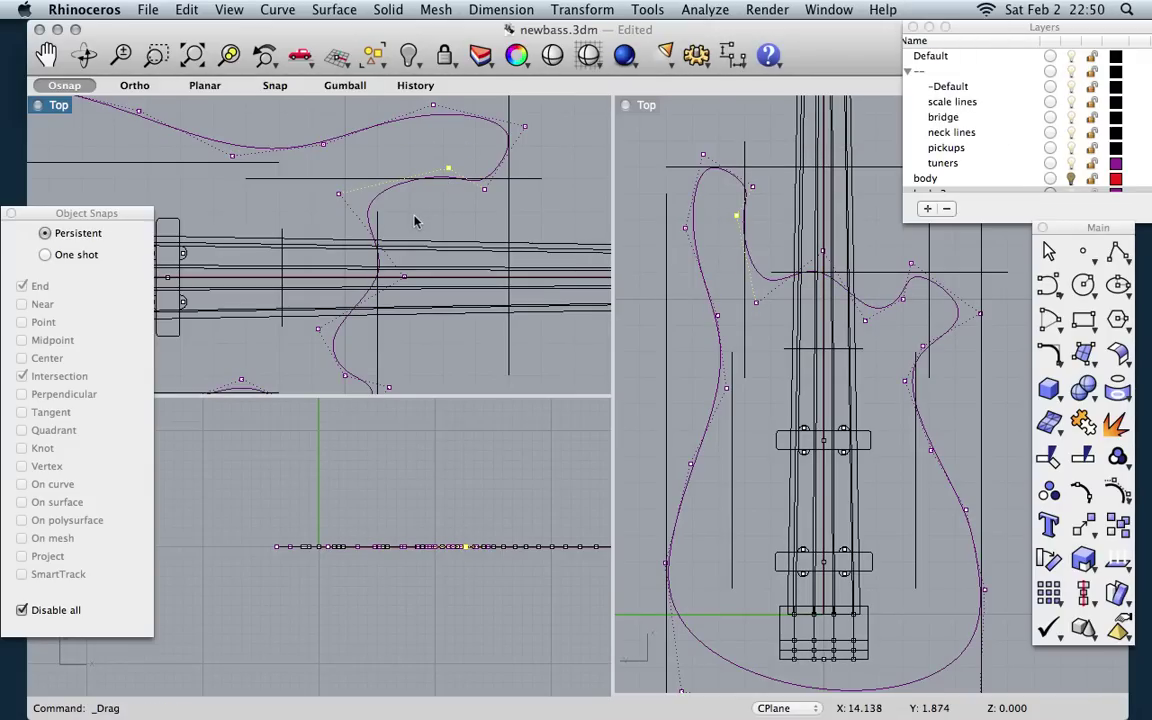
scroll(417, 130, up, 2)
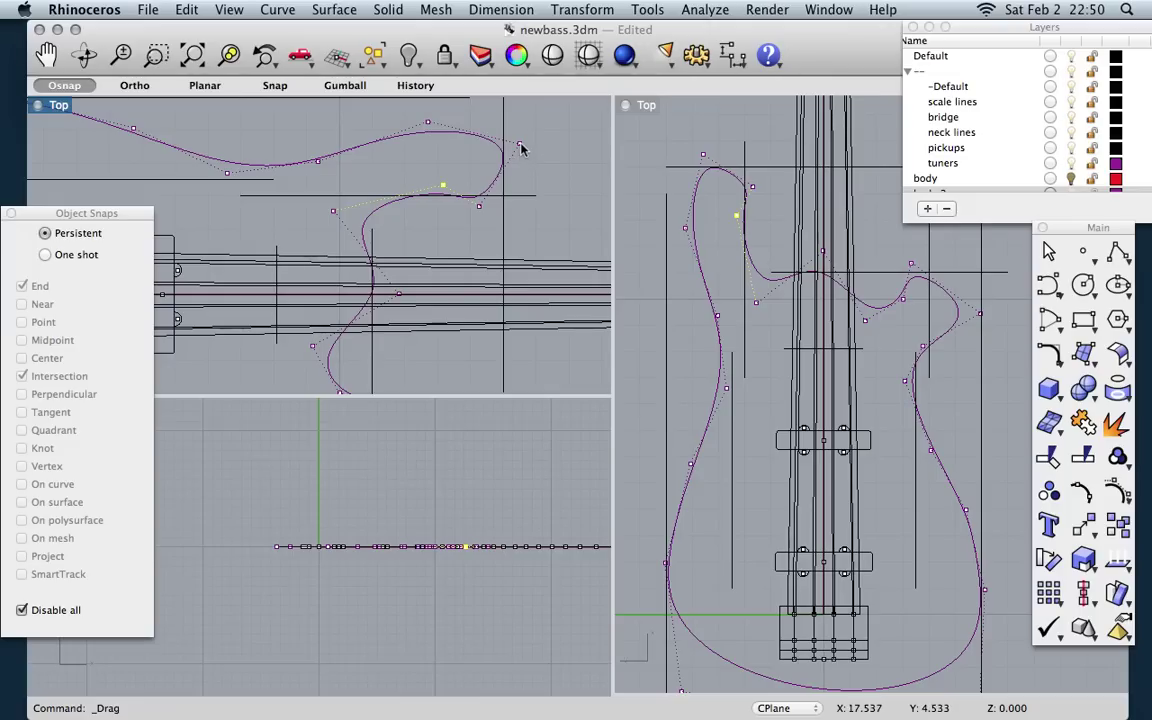
drag(429, 122, 444, 121)
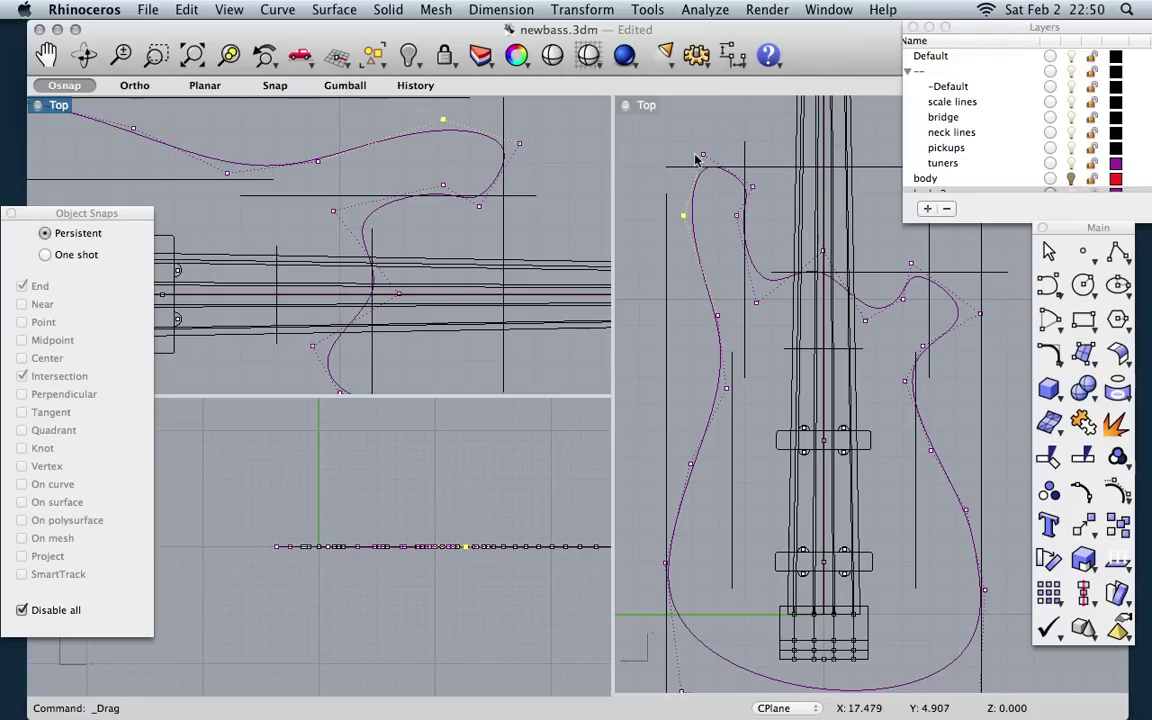
mouse_move(682, 216)
mouse_down()
mouse_move(668, 216)
mouse_move(684, 231)
mouse_up()
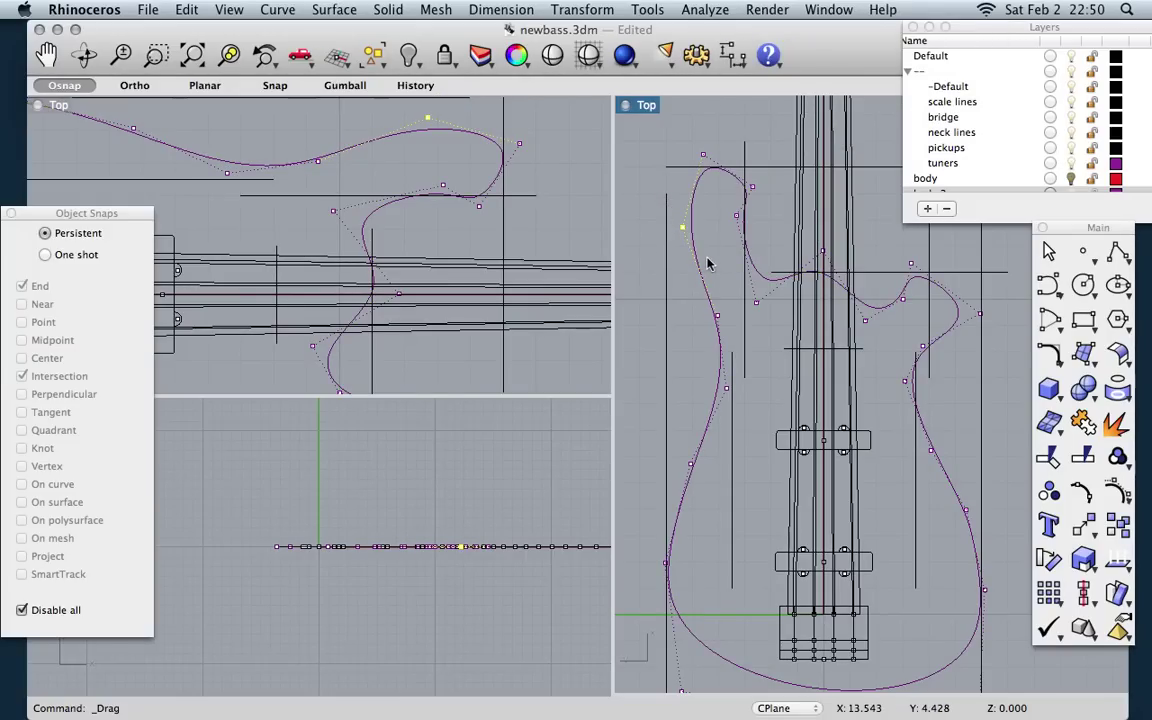
Step: Move the upper cutaway's corner control point slightly toward the neck and the horn tip
click(755, 303)
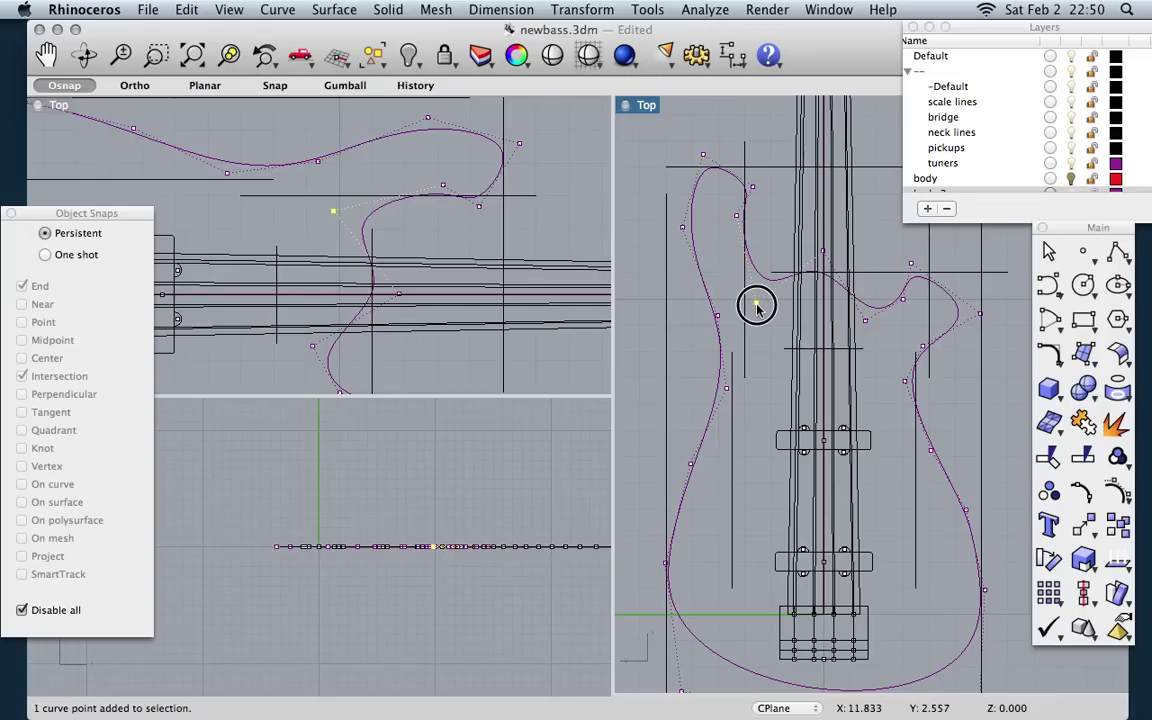
mouse_move(754, 303)
mouse_down()
mouse_move(753, 283)
mouse_move(759, 298)
mouse_up()
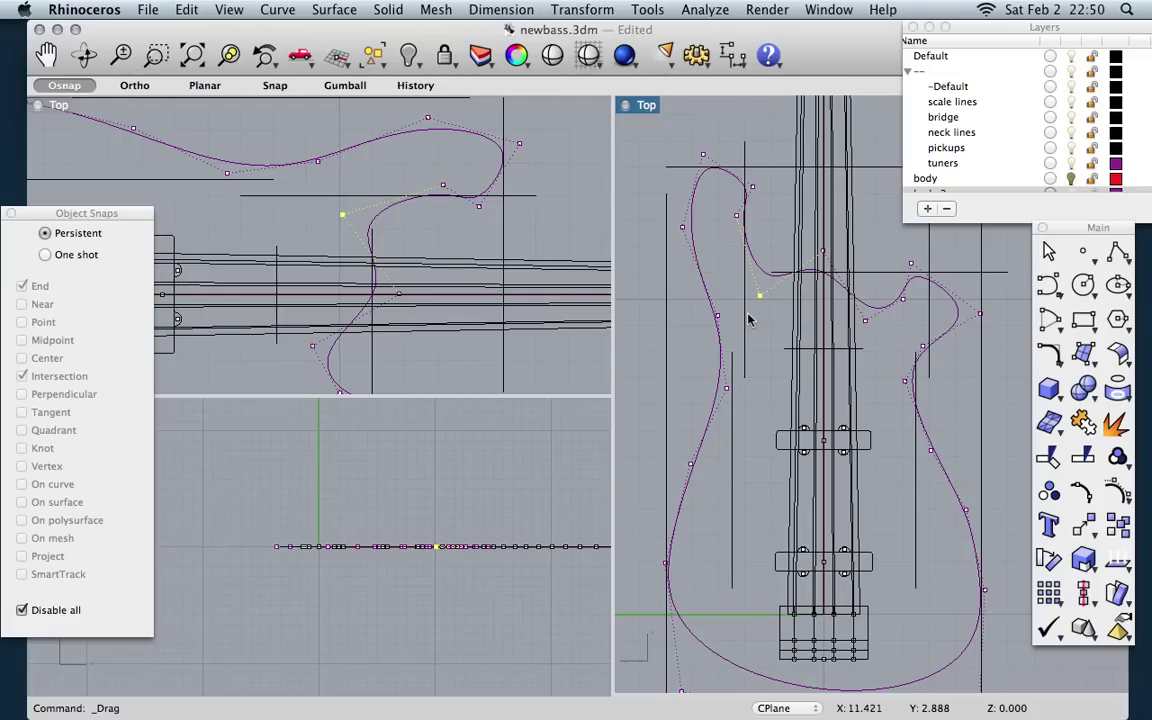
scroll(468, 213, down, 4)
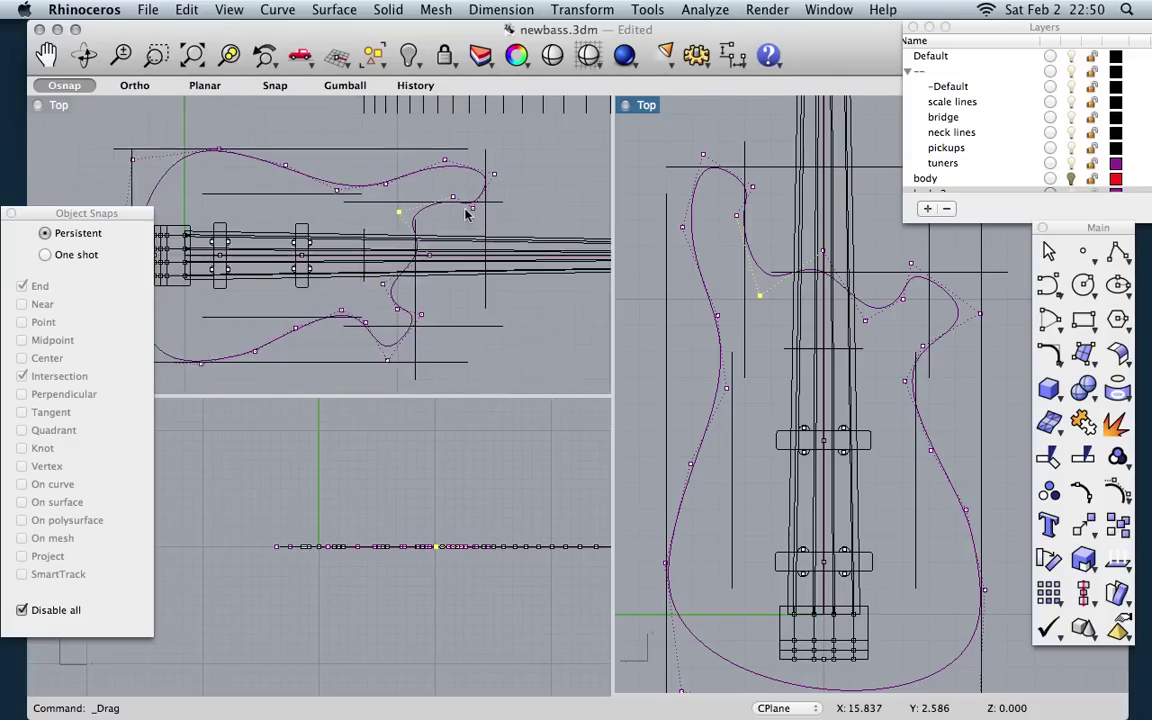
scroll(416, 287, up, 4)
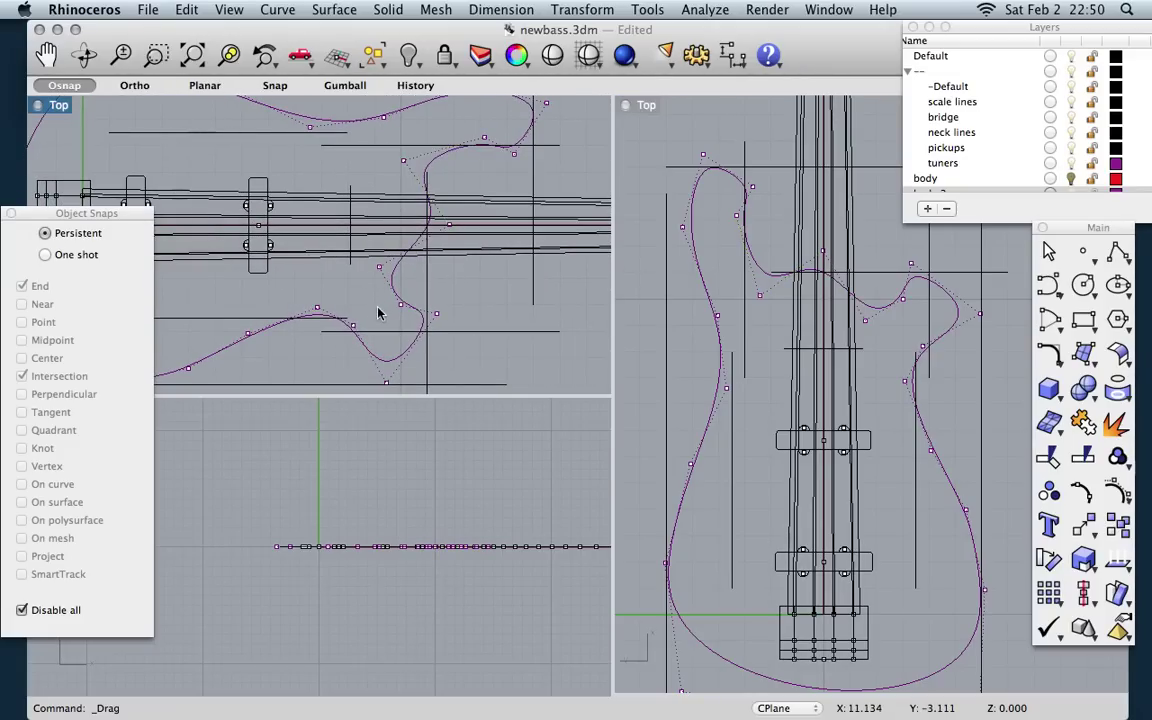
Step: Rotate the lower horn's four control points about 23 degrees clockwise around a centre at the base of the horn
scroll(378, 313, up, 1)
scroll(378, 313, down, 1)
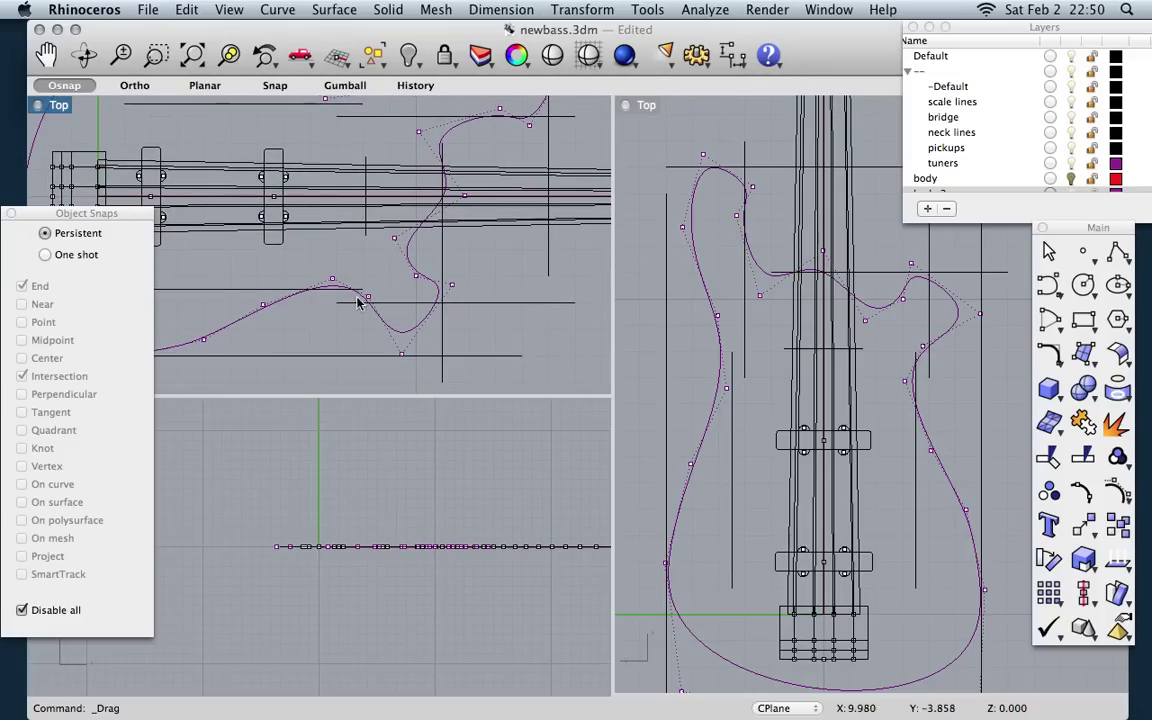
click(416, 277)
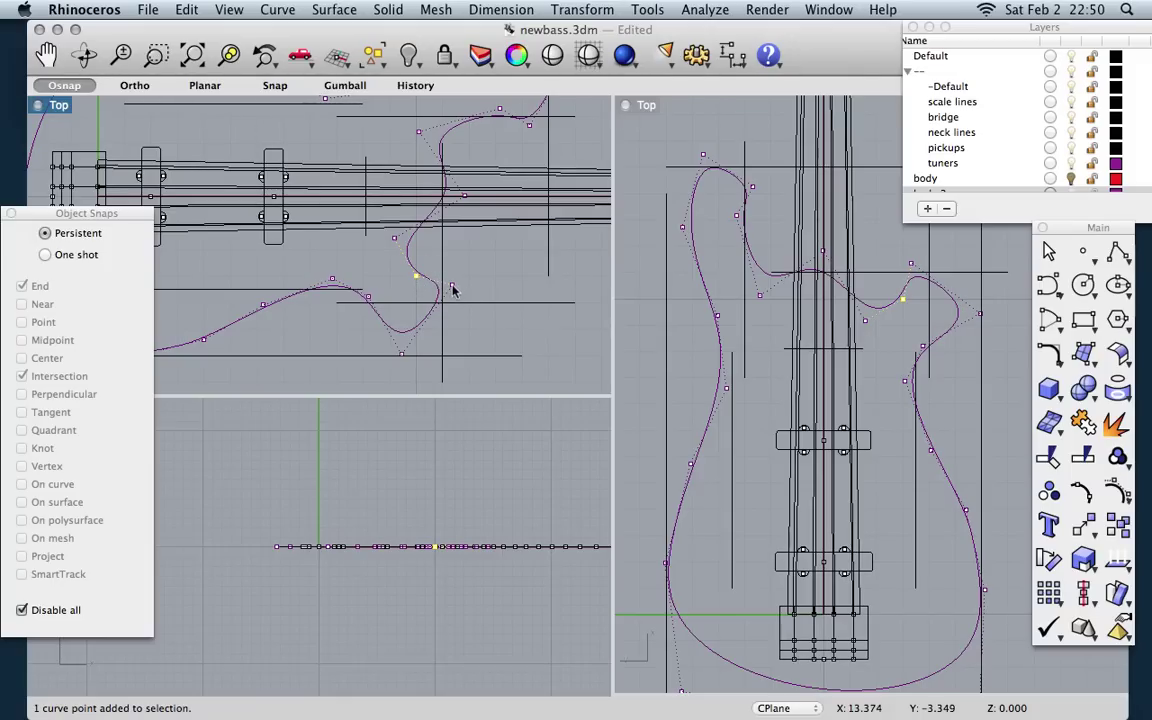
click(403, 358)
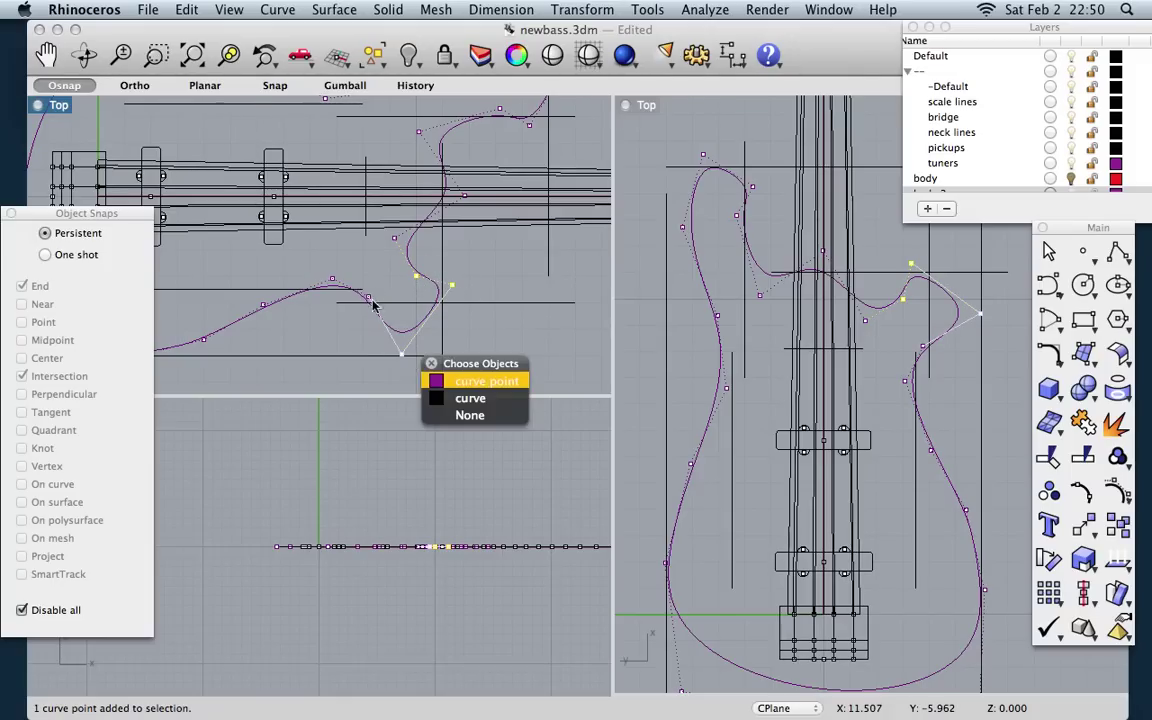
click(445, 381)
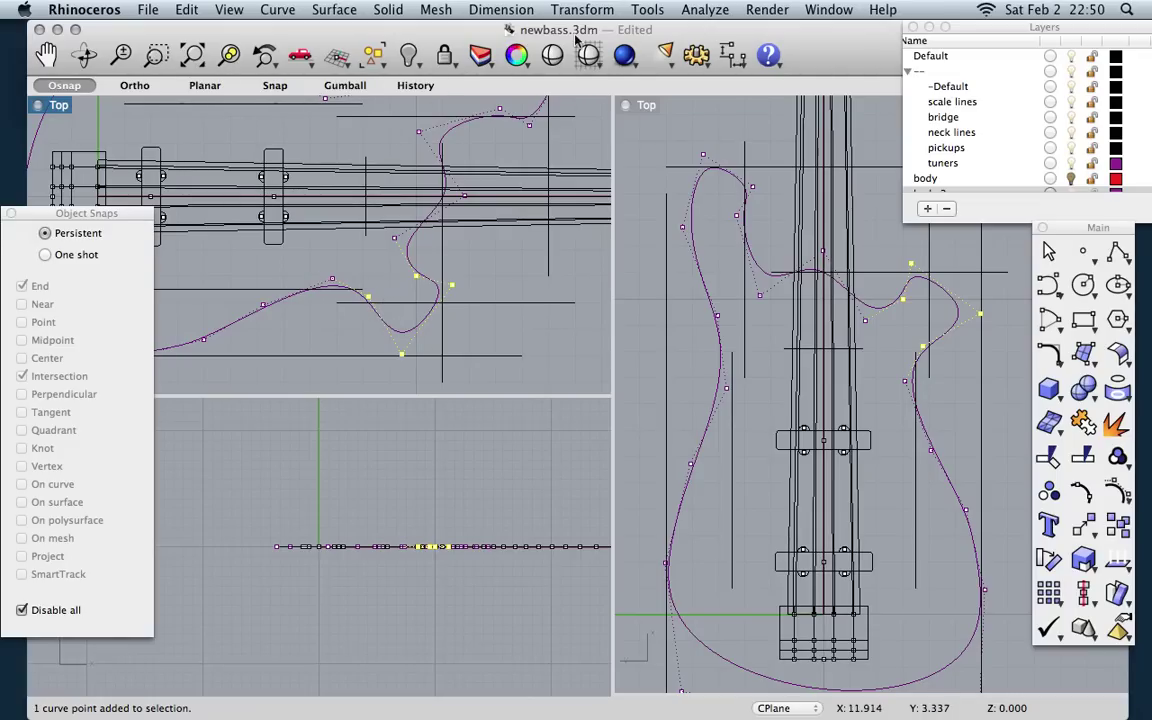
click(590, 10)
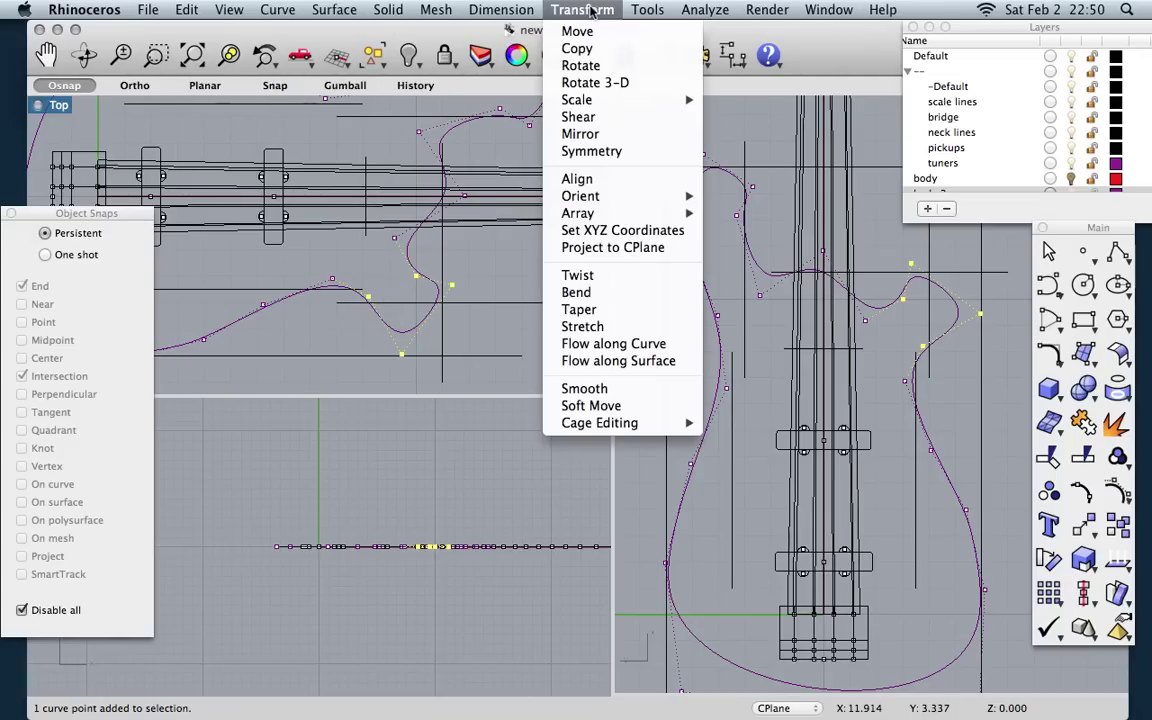
click(580, 66)
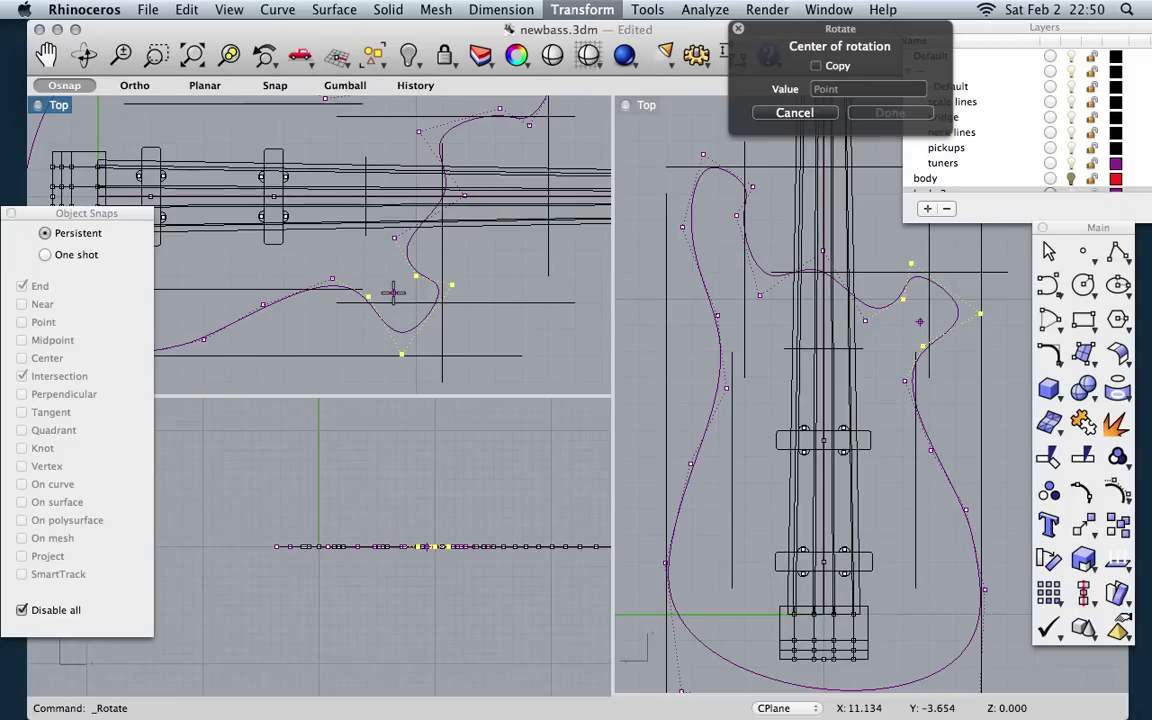
click(389, 288)
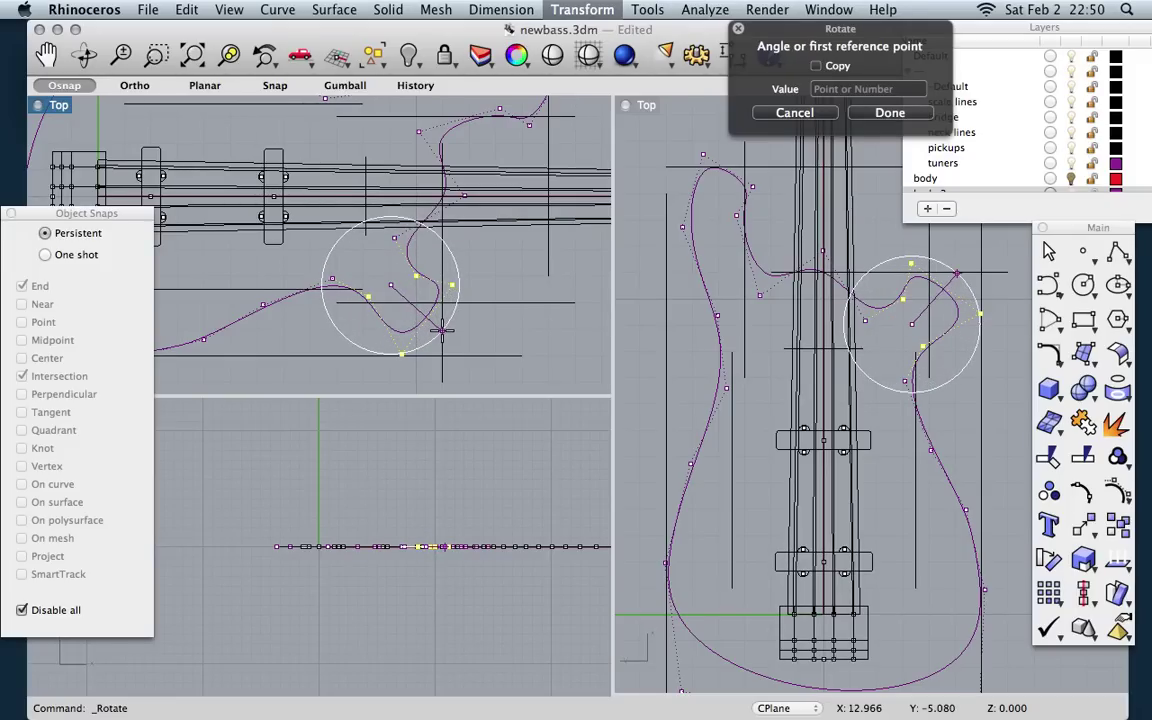
click(448, 341)
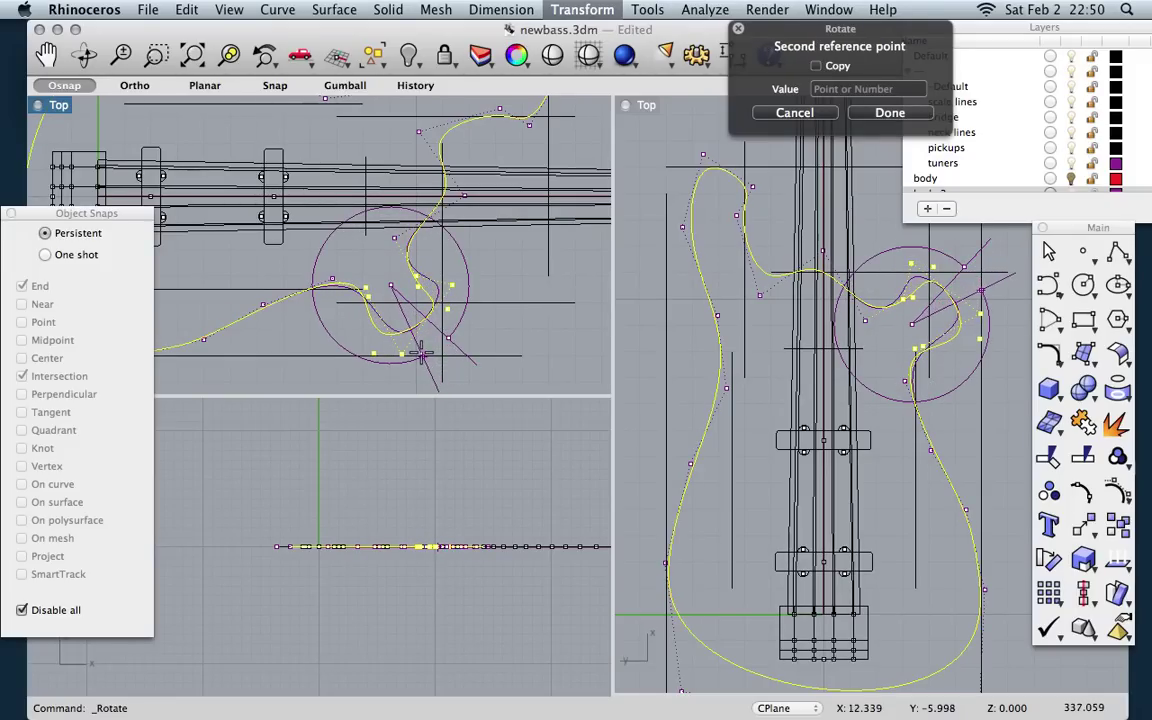
click(420, 356)
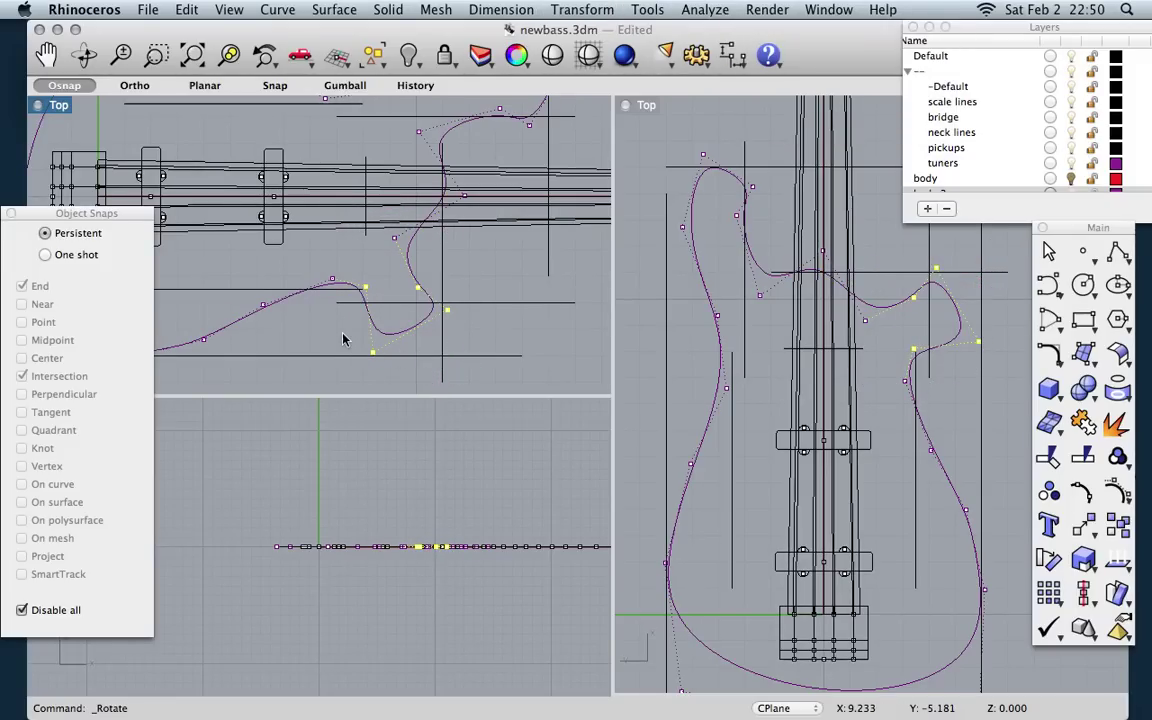
Step: Nudge the lower horn's four control points 0.3 toward the headstock end and 0.2 toward the strings
key(alt+Right)
key(alt+Right)
key(alt+Right)
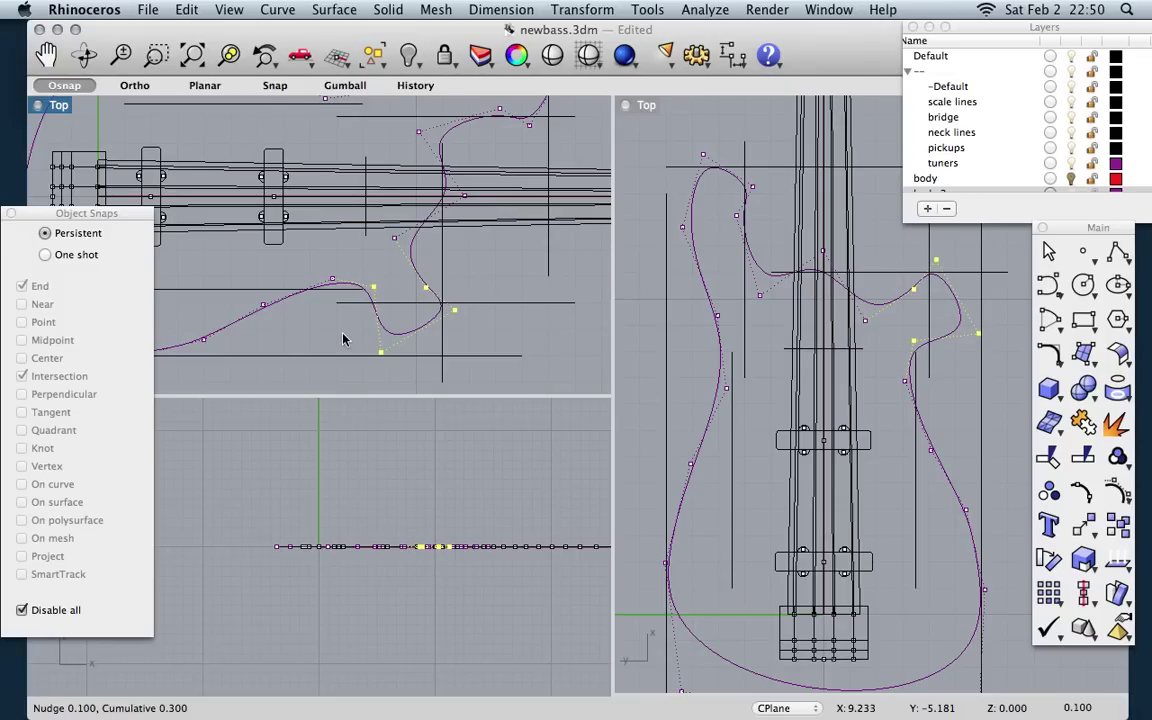
key(alt+Left)
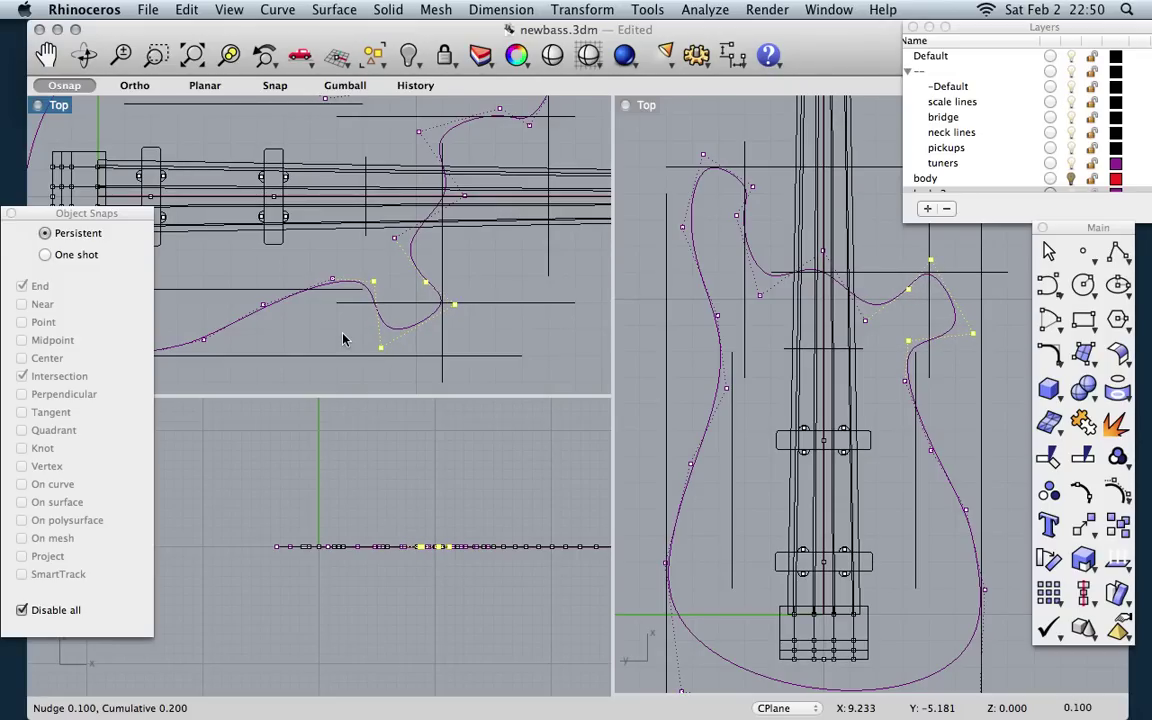
Step: Nudge the lower waist's two control points beside the horn about 0.5 toward the bridge end and 0.4 away from the strings
click(332, 281)
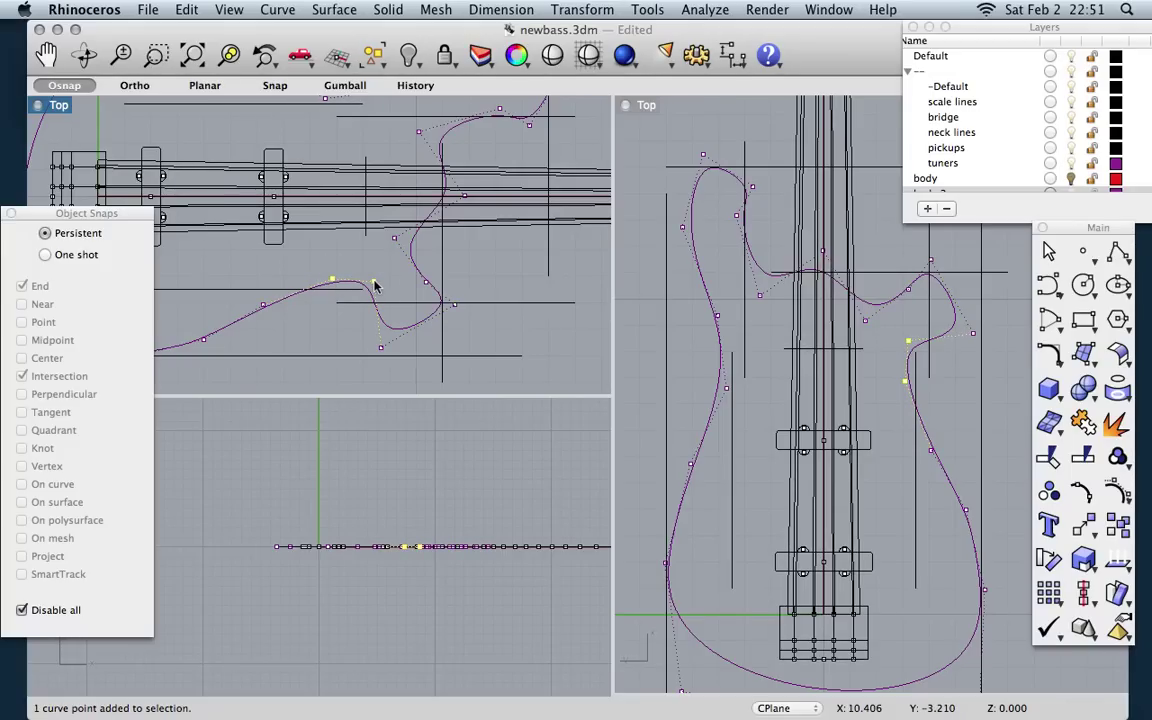
key(alt+Left)
key(alt+Left)
key(alt+Left)
key(alt+Left)
key(alt+Left)
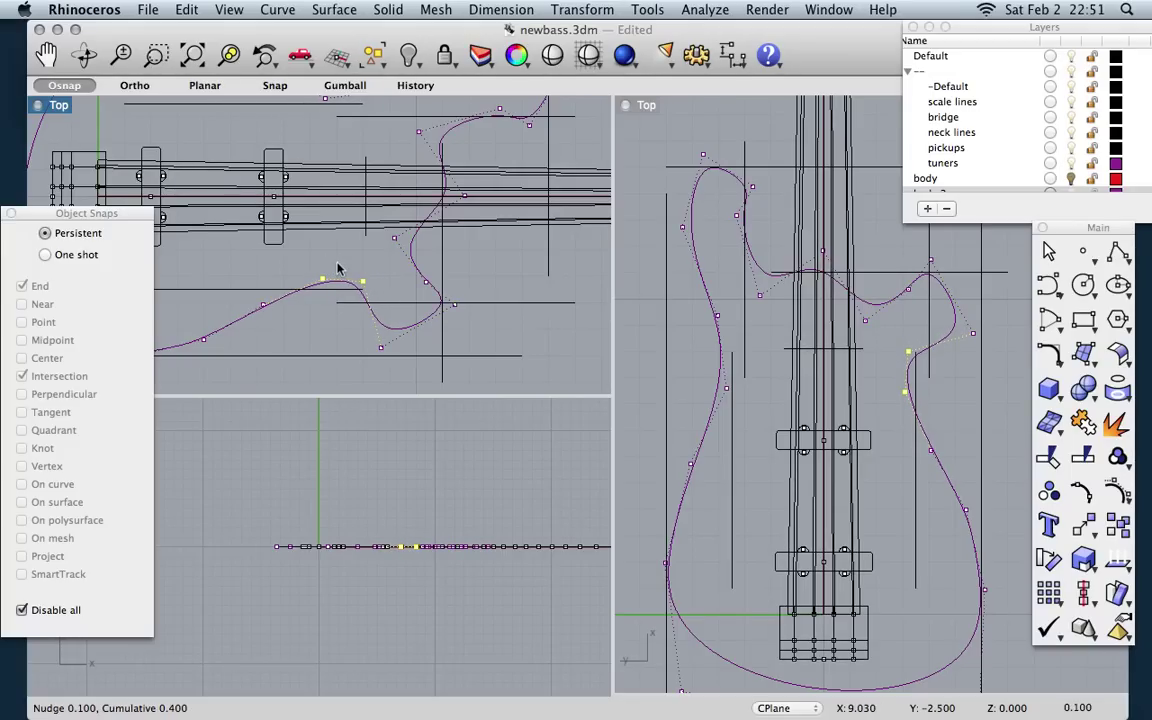
key(alt+Right)
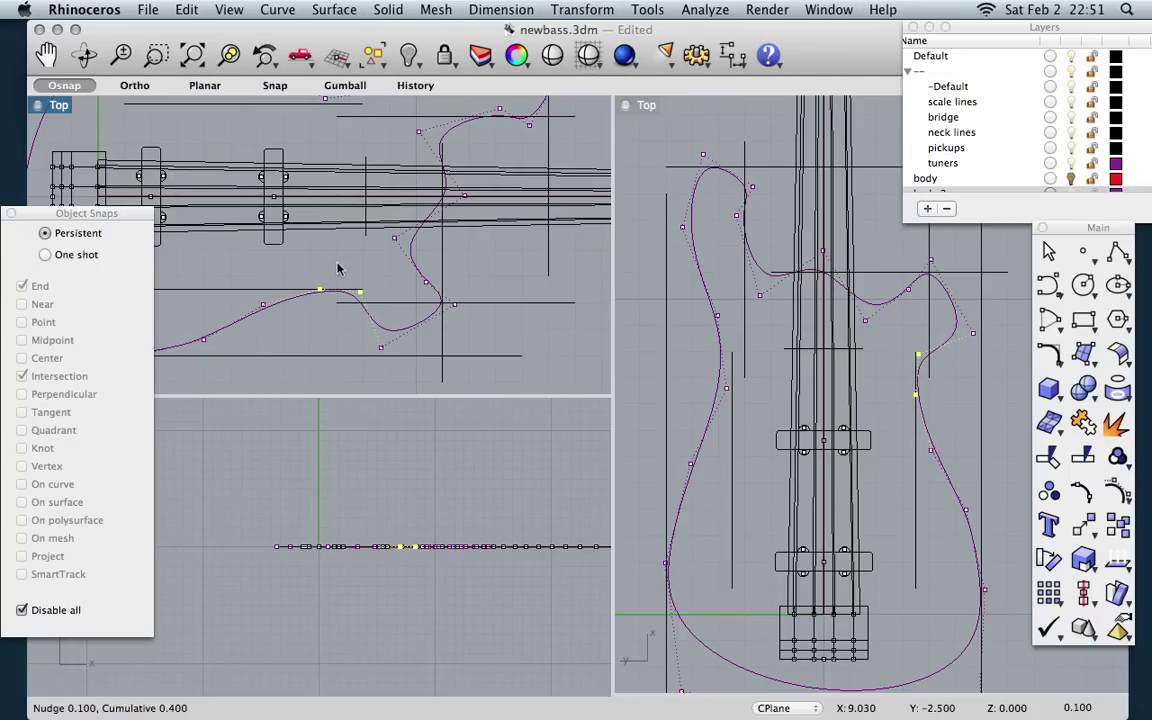
Step: Nudge the upper waist's innermost control point 0.7 toward the strings and 1.1 toward the bridge end
scroll(324, 370, down, 3)
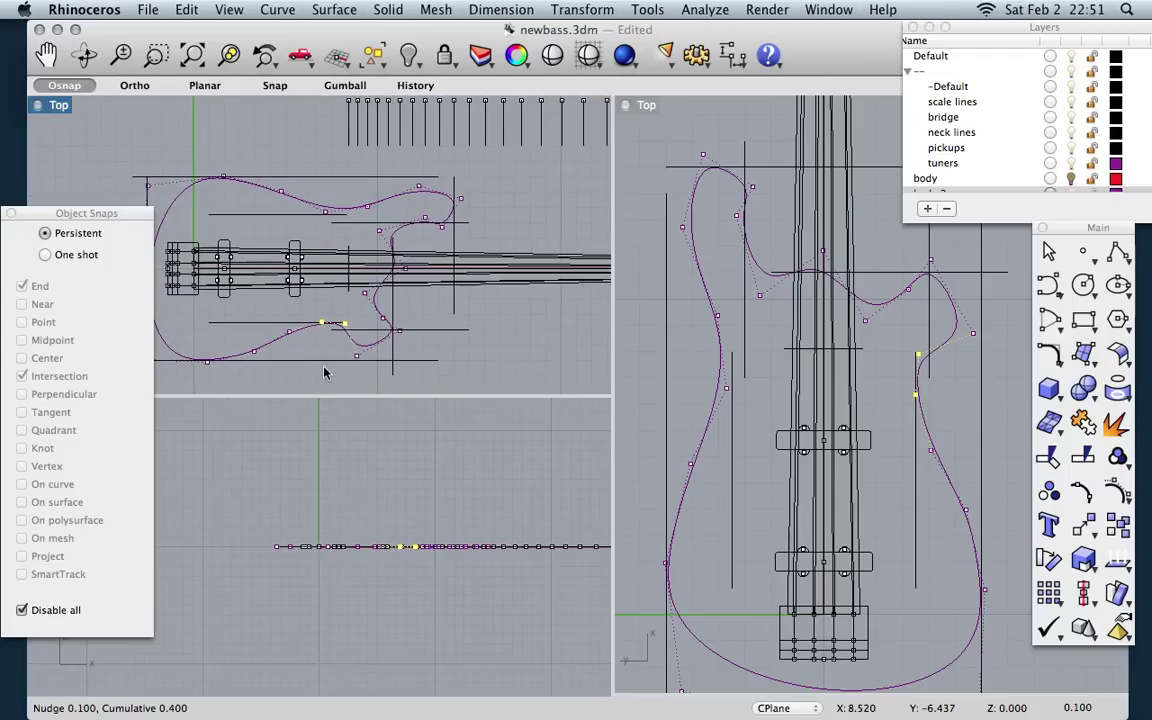
scroll(331, 227, up, 3)
scroll(331, 227, up, 2)
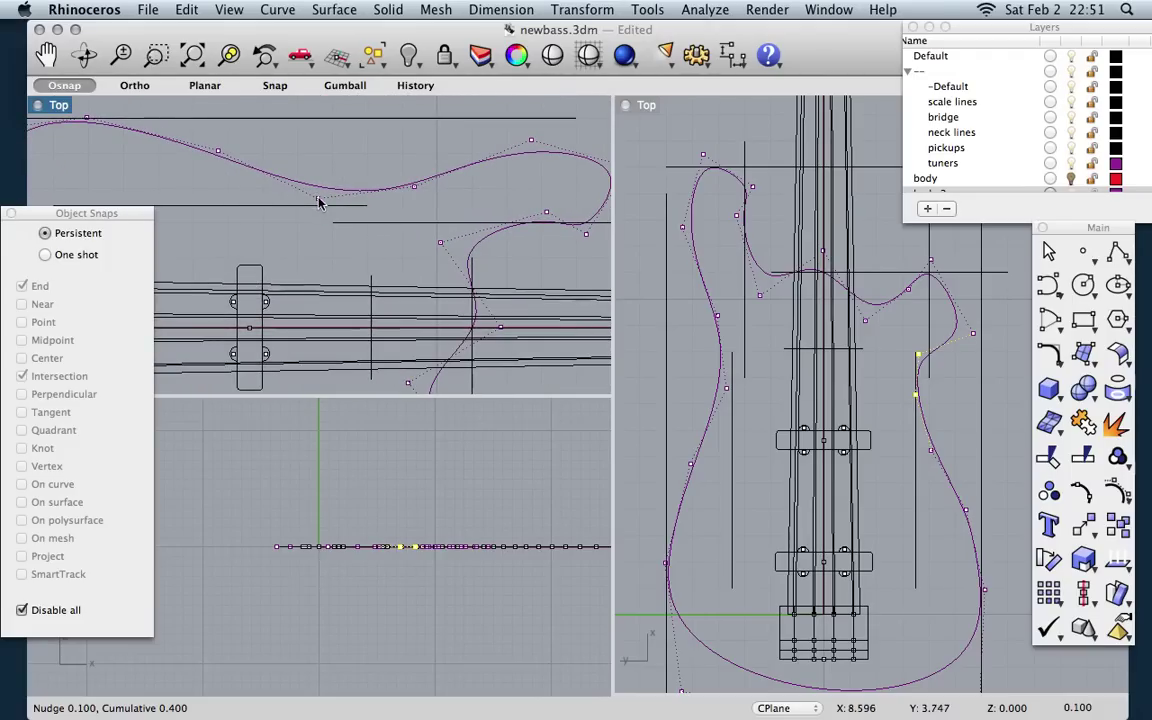
click(317, 198)
key(alt+Down)
key(alt+Down)
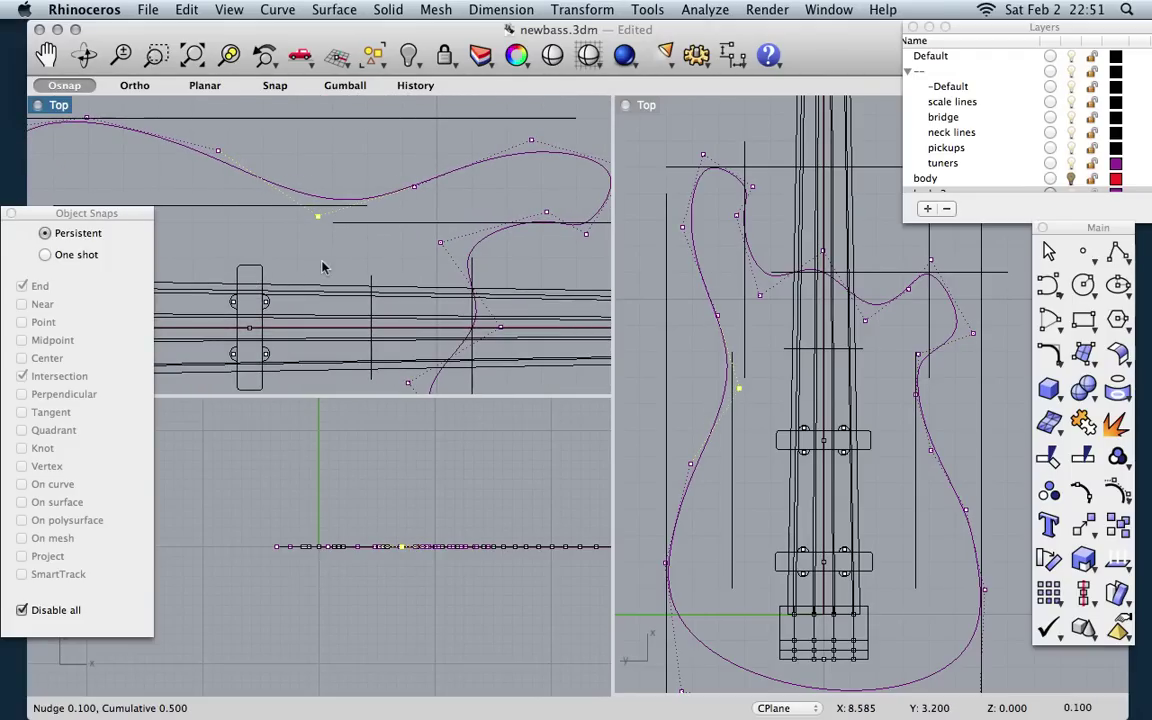
key(alt+Left)
key(alt+Left)
key(alt+Left)
key(alt+Left)
key(alt+Left)
key(alt+Left)
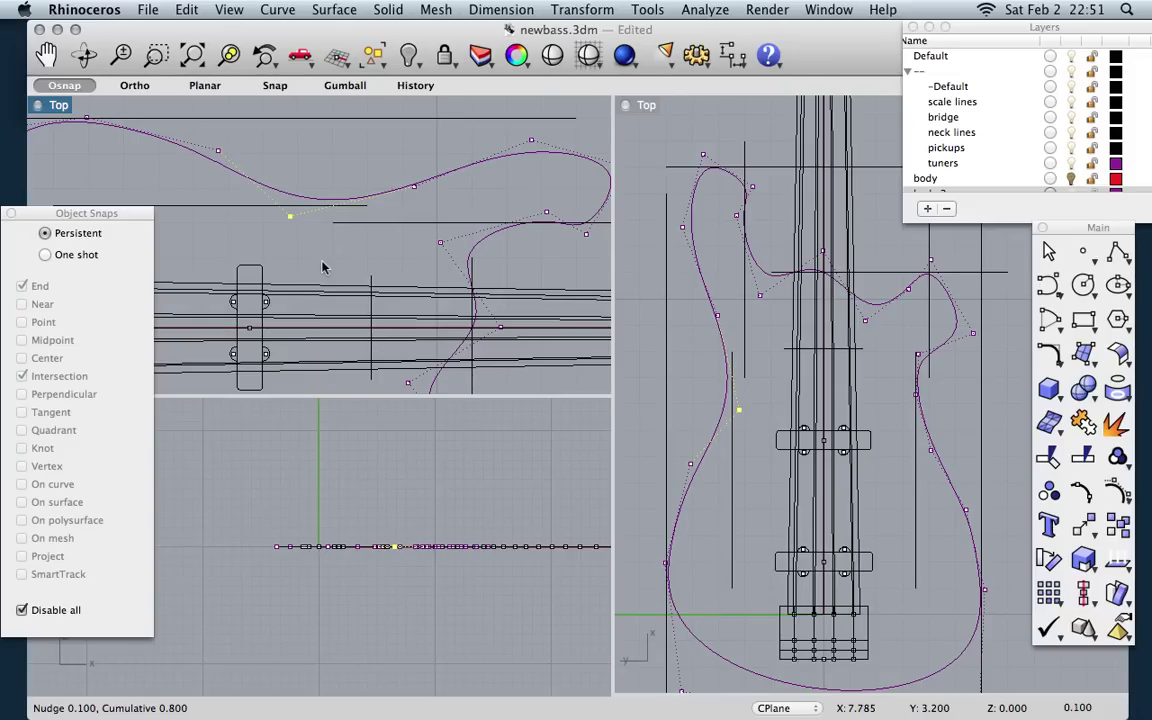
key(alt+Down)
key(alt+Down)
key(alt+Left)
key(alt+Left)
key(alt+Left)
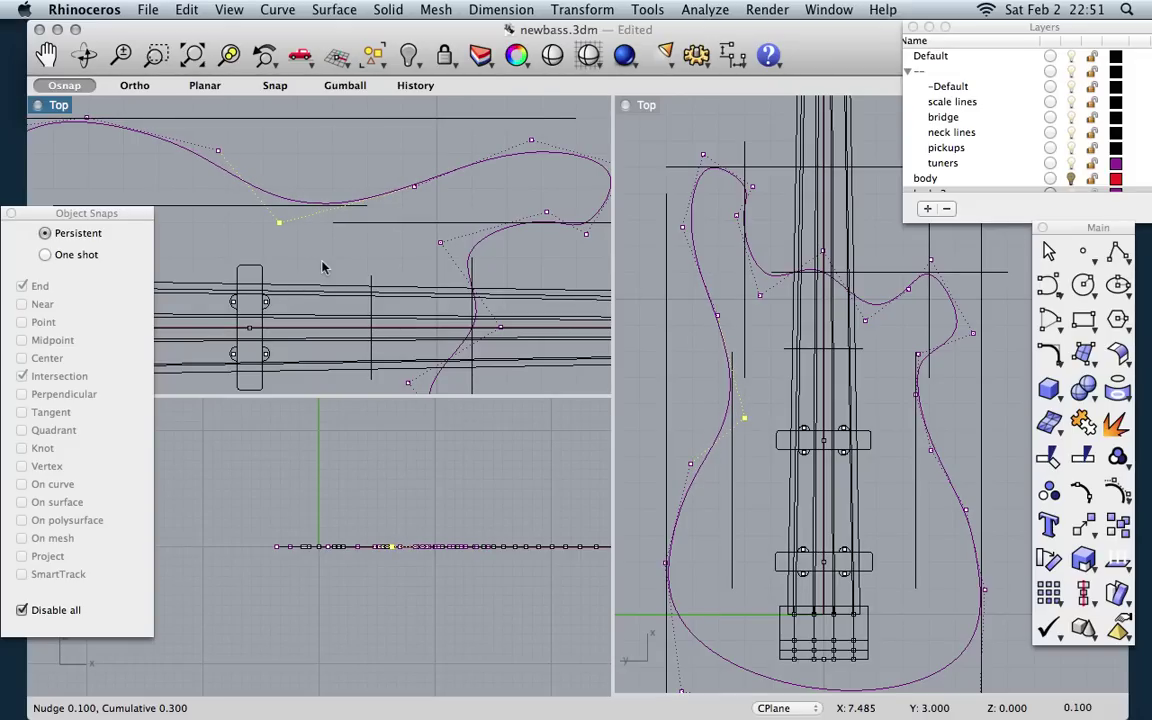
Step: Nudge the control point between the upper waist and the rear bout 0.5 toward the bridge end
scroll(283, 241, left, 5)
scroll(283, 245, left, 2)
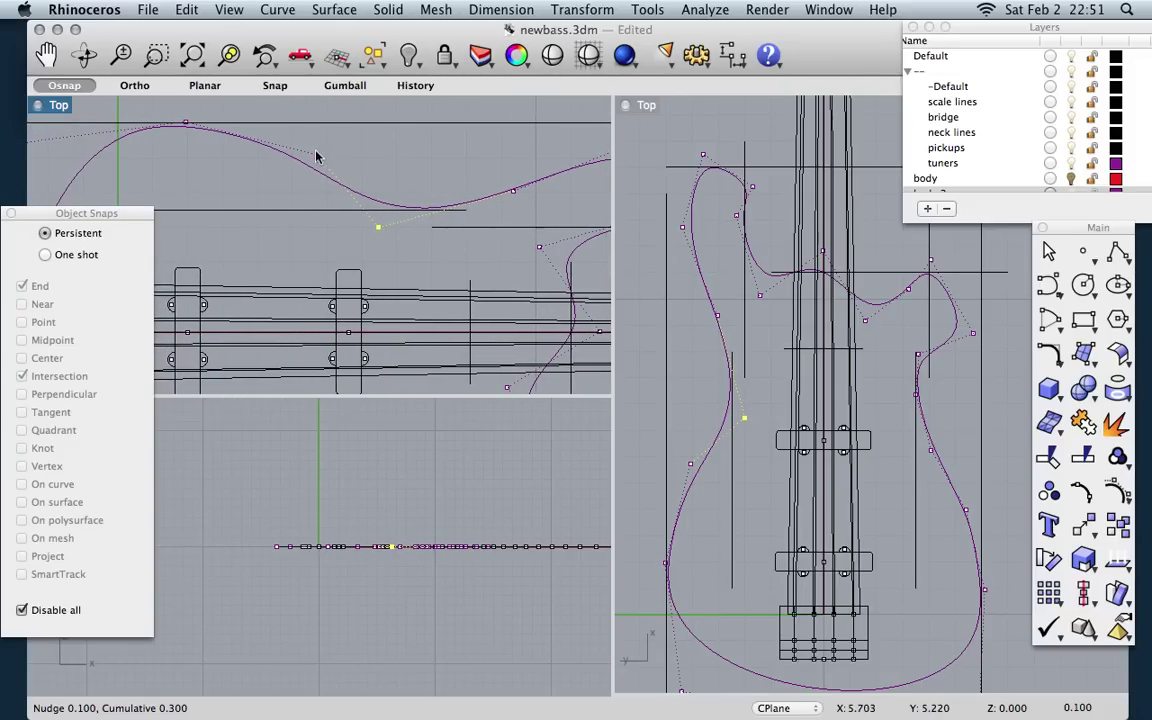
click(317, 155)
key(alt+Left)
key(alt+Left)
key(alt+Left)
key(alt+Left)
key(alt+Left)
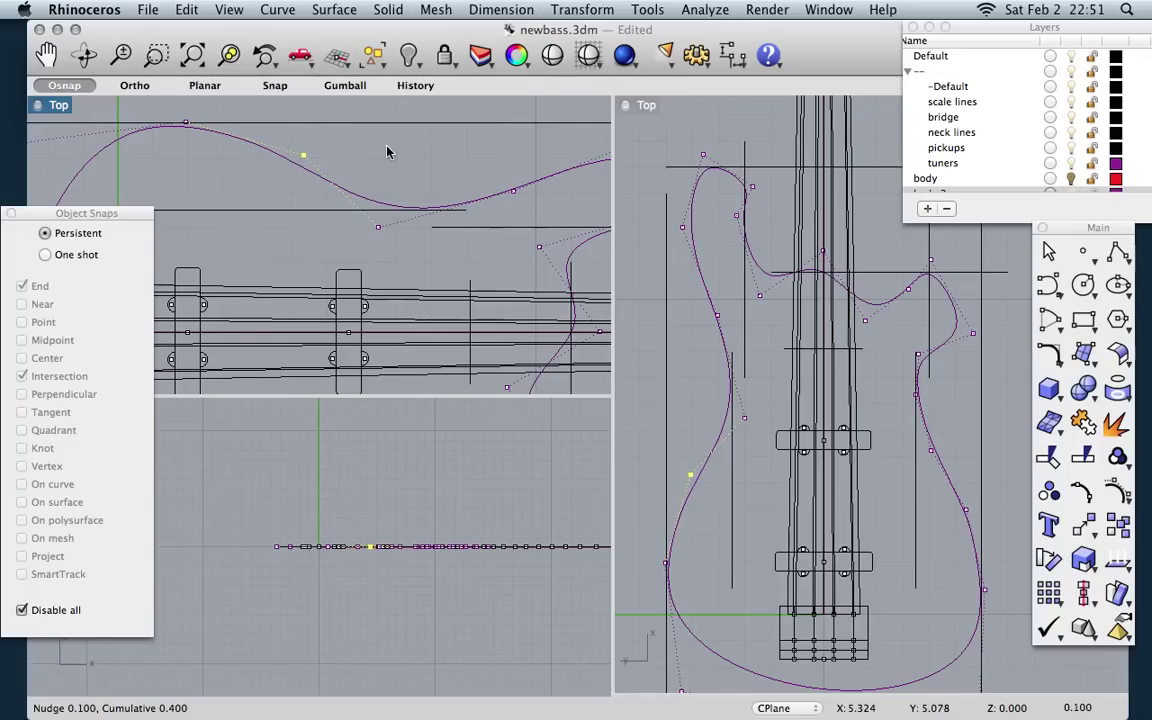
Step: Nudge the upper rear bout's peak control point 0.1 and the neighbouring waist-side point 0.2 toward the bridge end
scroll(321, 172, left, 5)
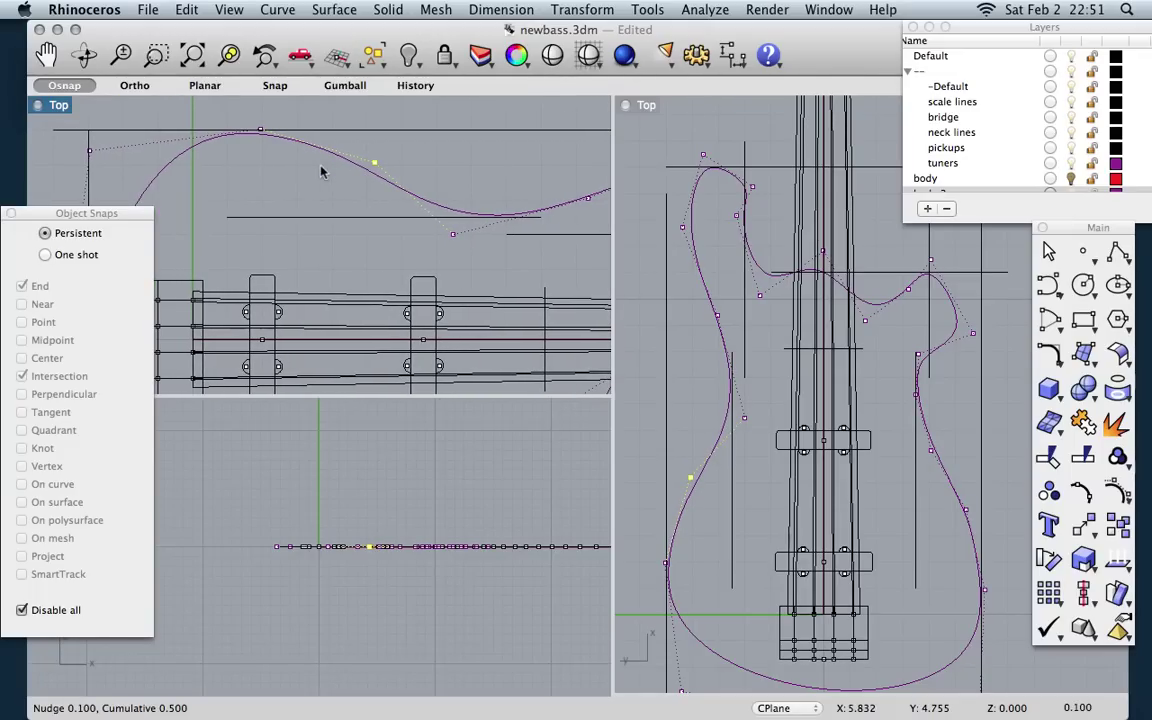
click(260, 132)
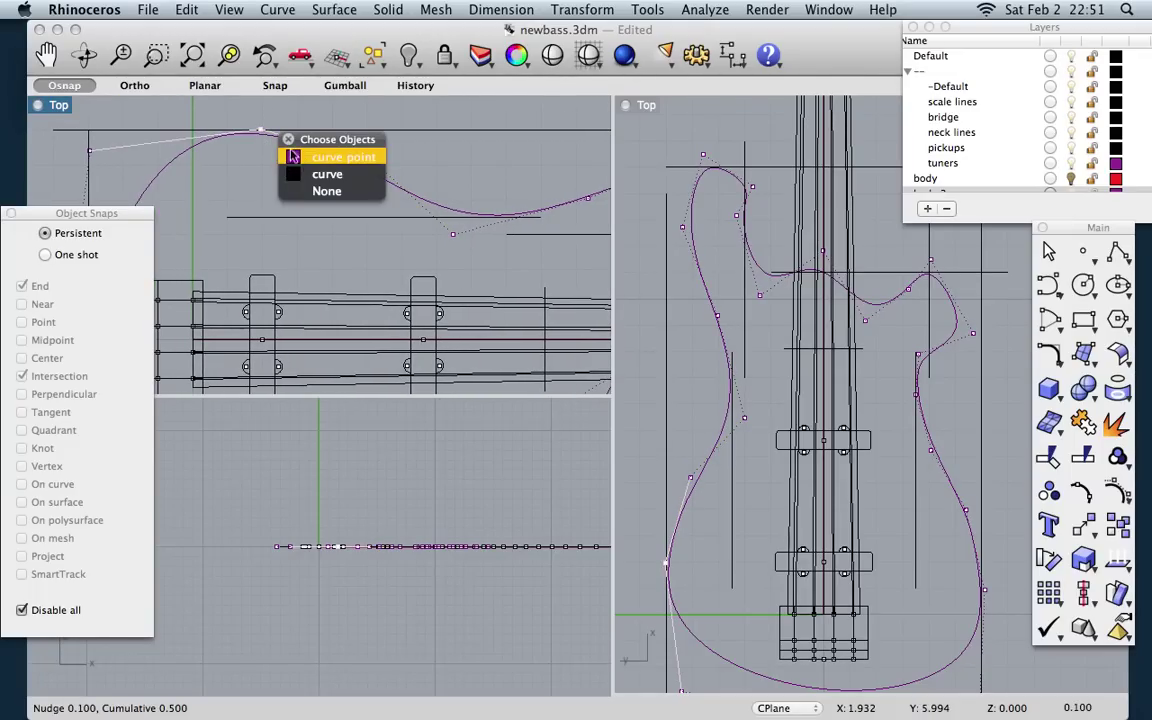
click(293, 157)
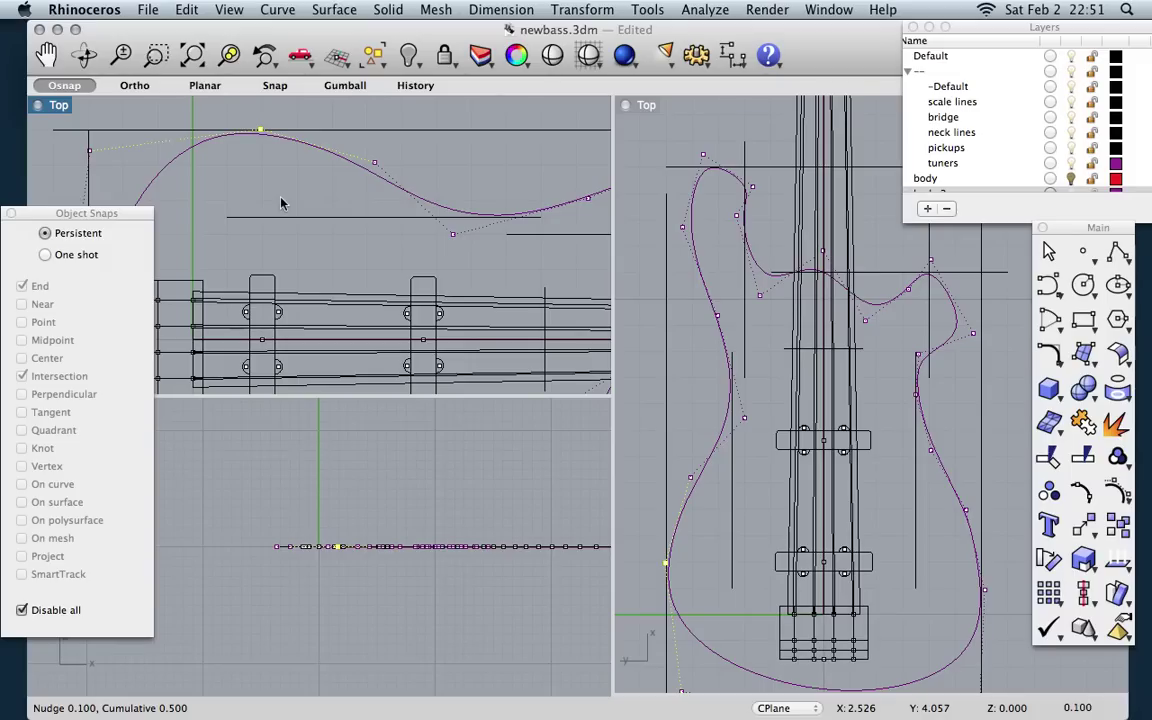
key(alt+Left)
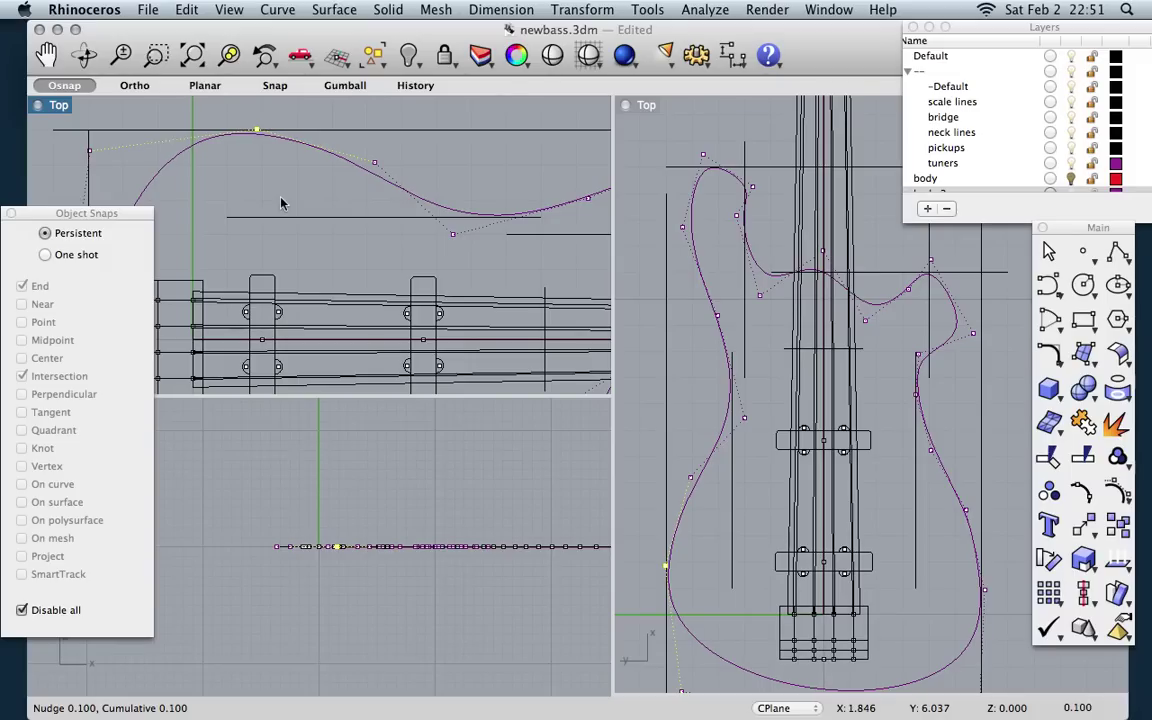
click(374, 164)
key(alt+Left)
key(alt+Left)
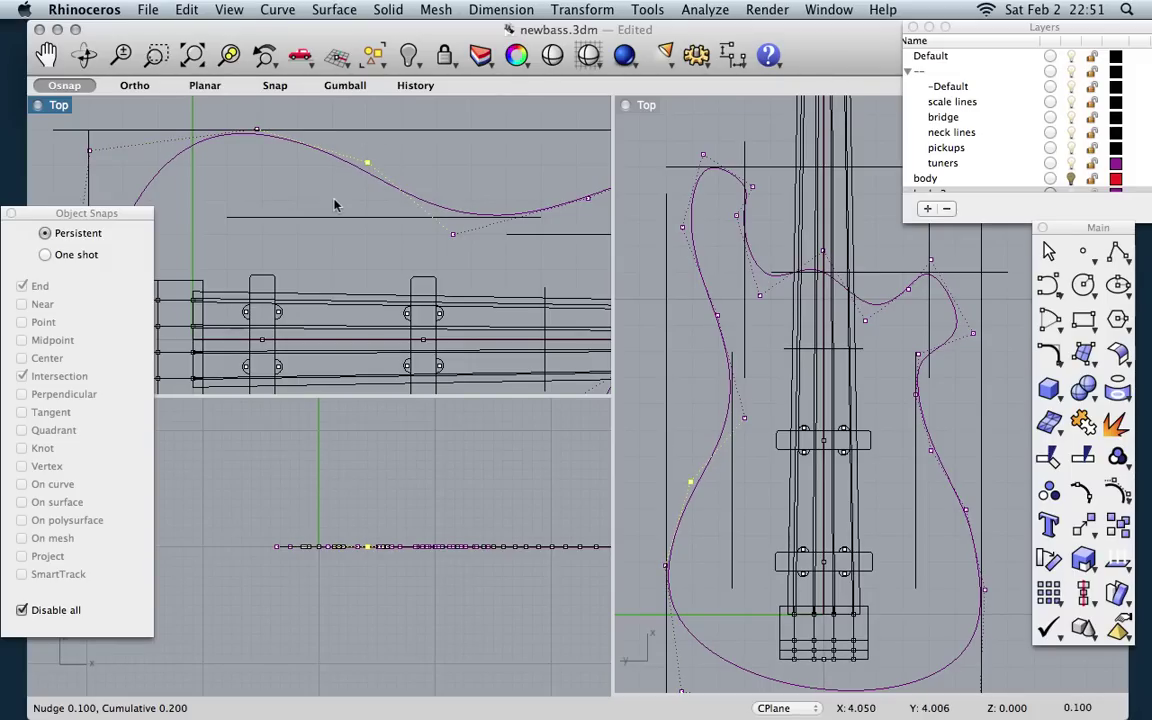
Step: Nudge the upper cutaway's corner control point slightly toward the headstock end to make the cutaway shallower
scroll(355, 190, down, 5)
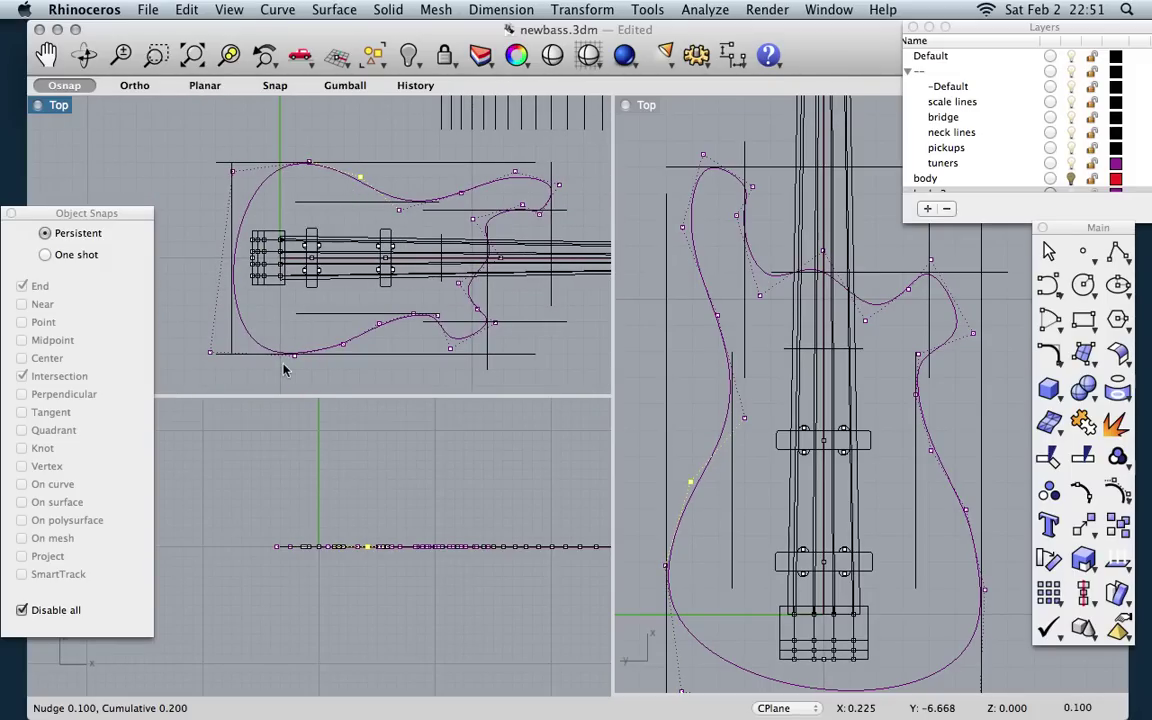
scroll(283, 368, down, 2)
scroll(742, 414, down, 4)
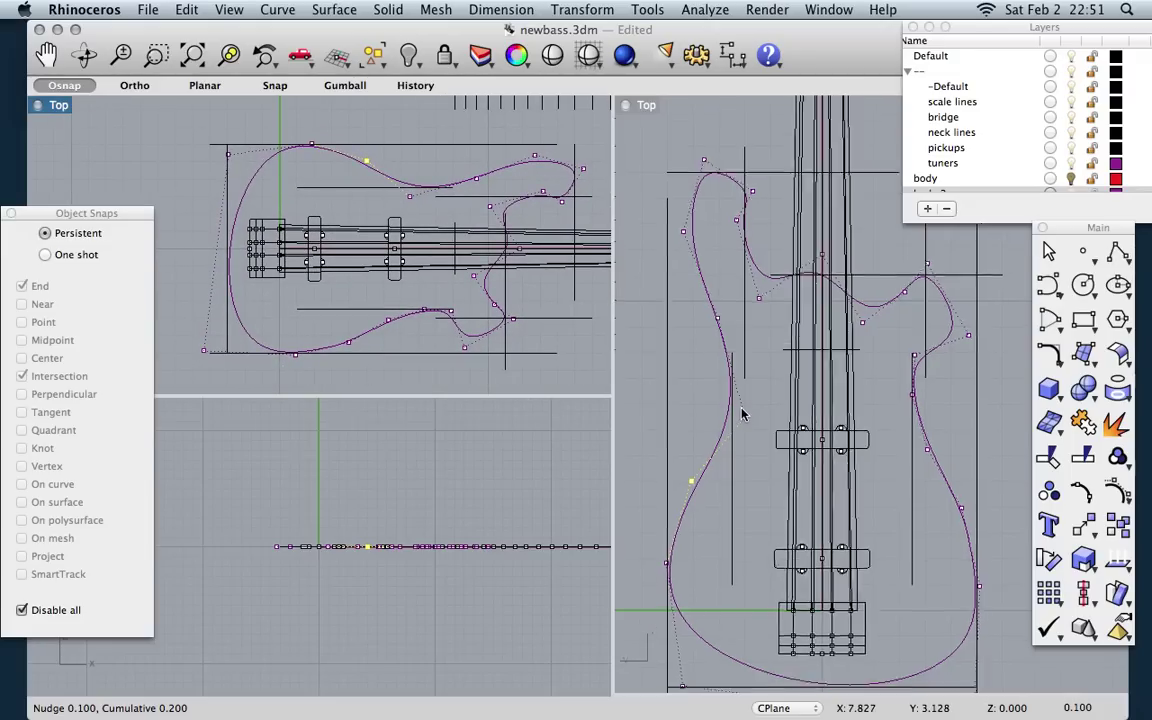
scroll(742, 414, up, 2)
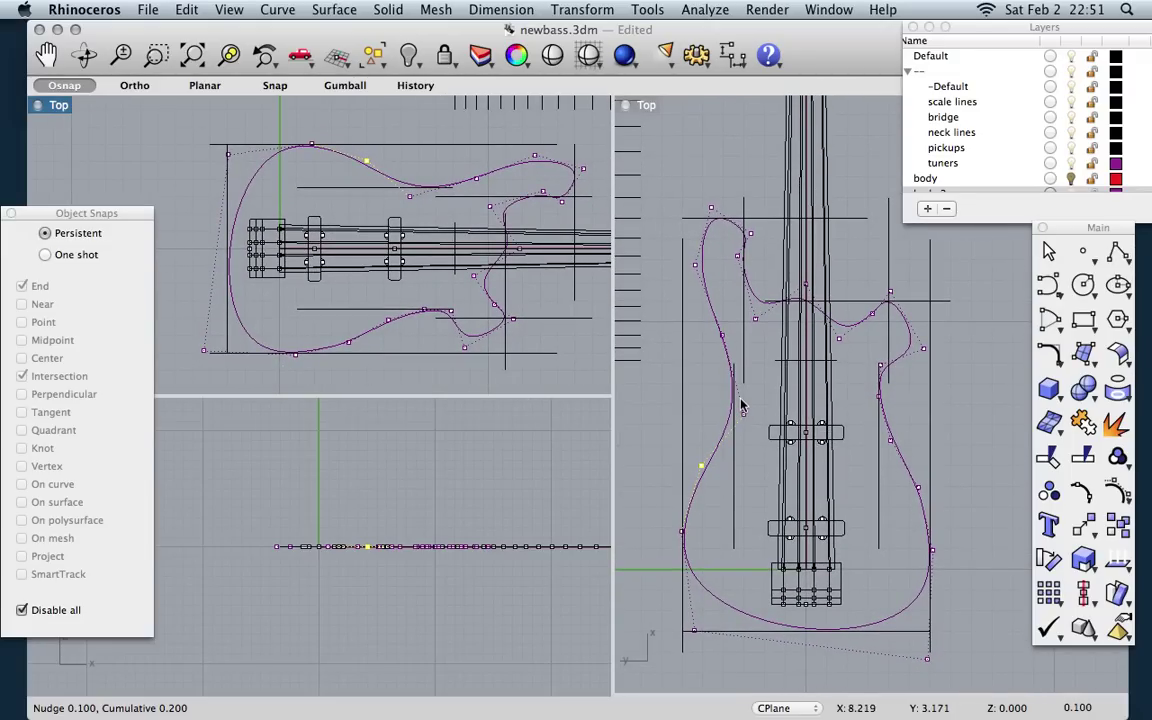
scroll(689, 270, up, 1)
click(757, 314)
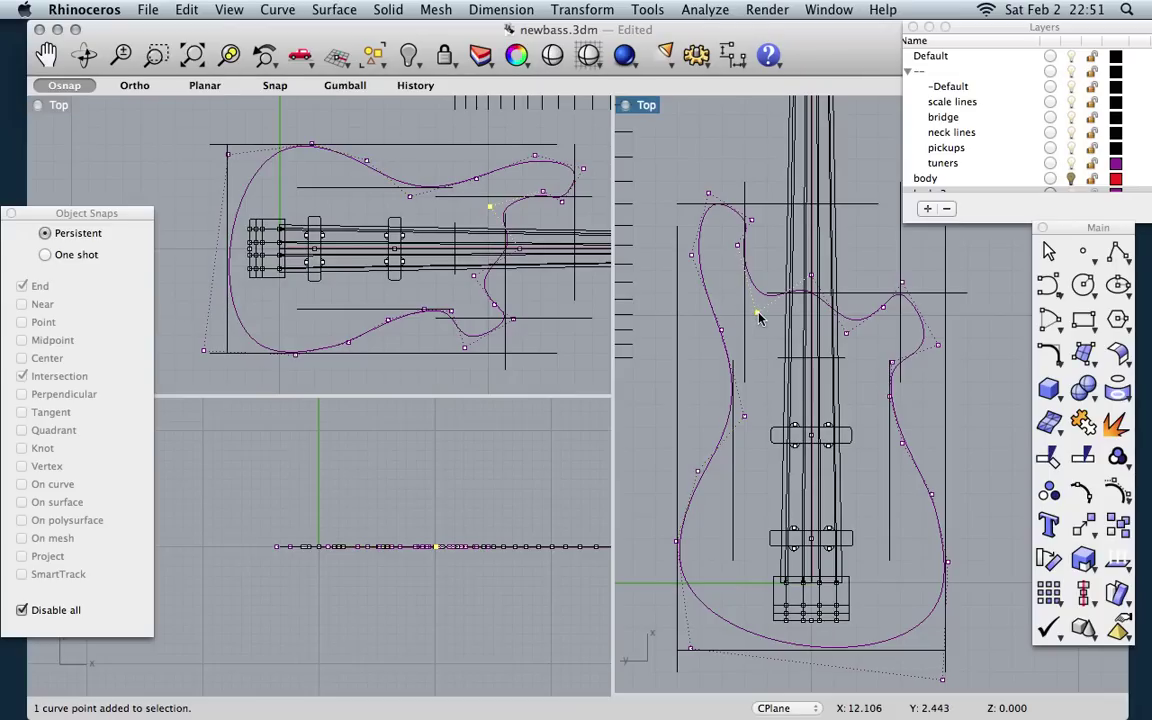
key(alt+Right)
key(alt+Right)
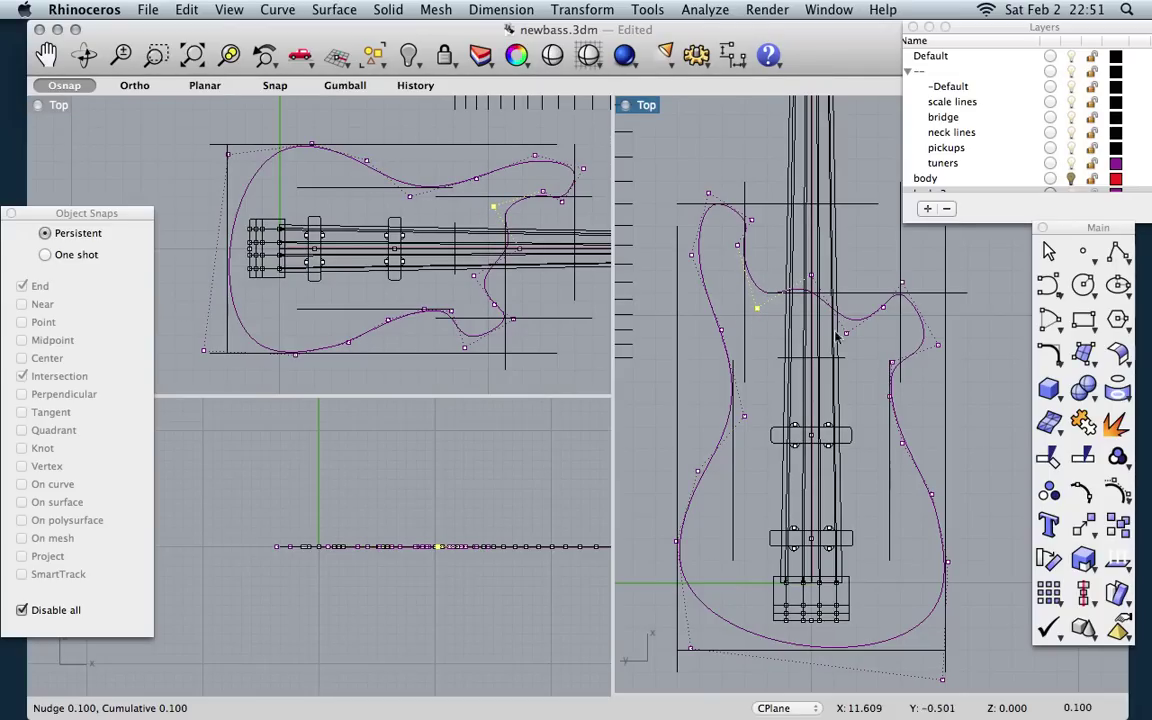
Step: Nudge the lower horn's outermost control point 0.2 toward the headstock end
scroll(885, 347, up, 2)
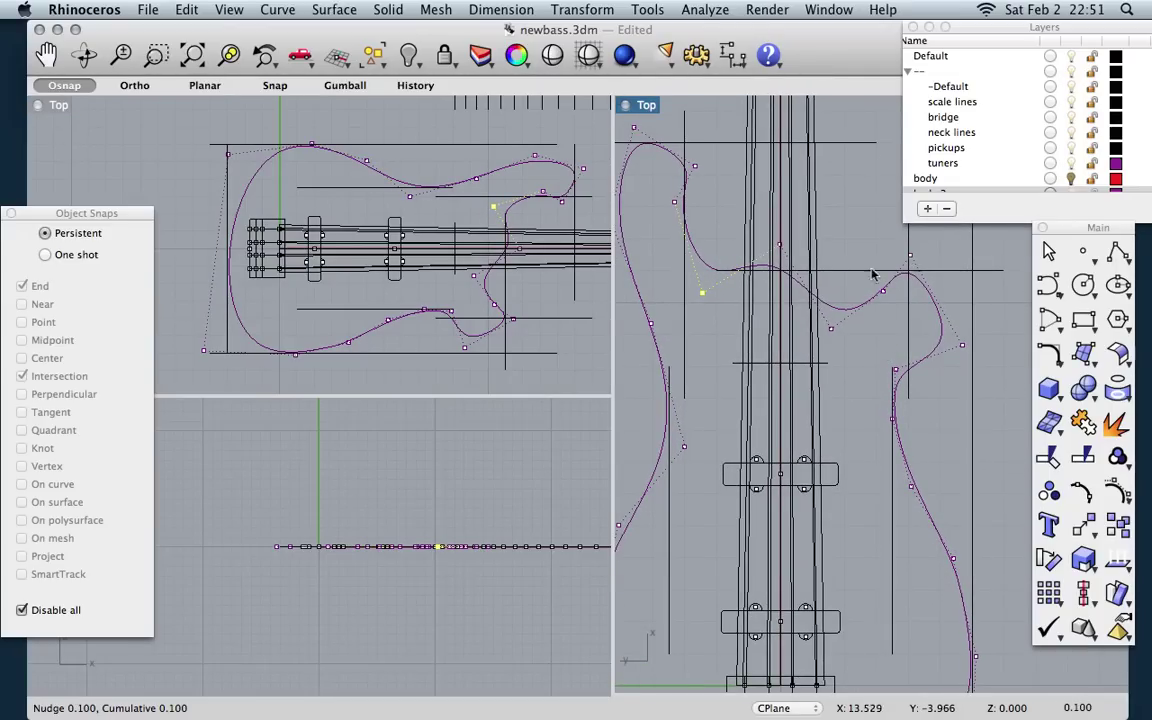
click(464, 349)
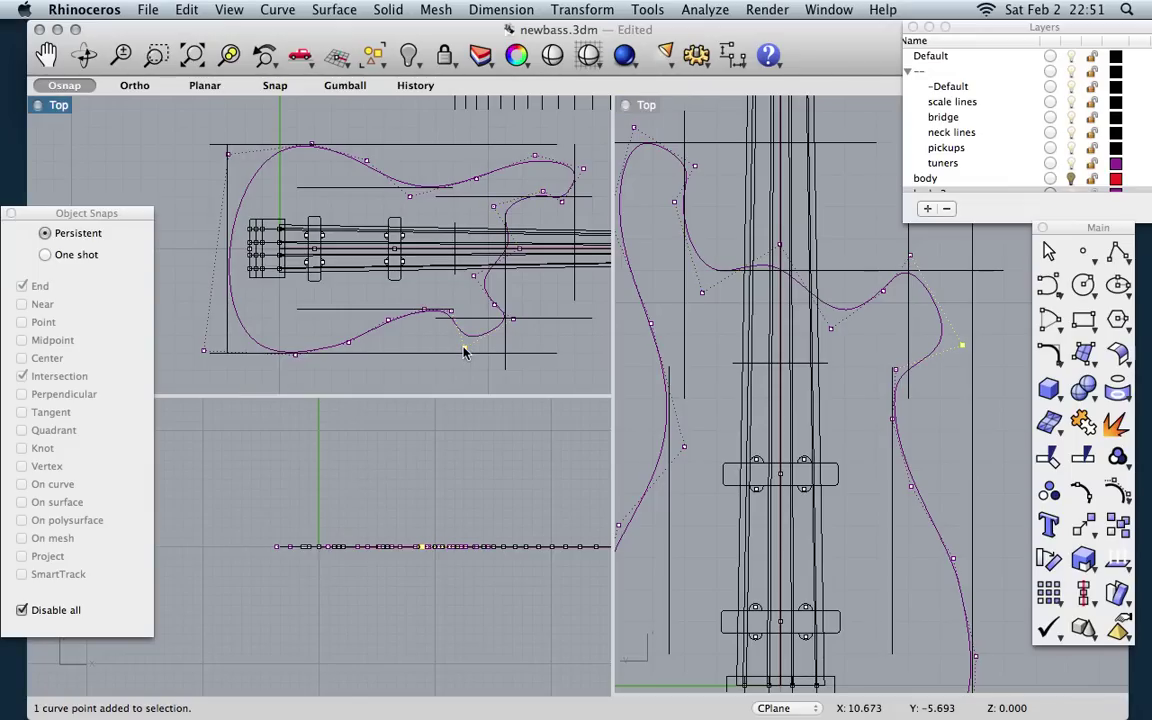
key(alt+Right)
key(alt+Right)
Step: Nudge the lower waist's control point nearest the horn 0.5 toward the headstock end to slim the horn's base
scroll(455, 318, up, 3)
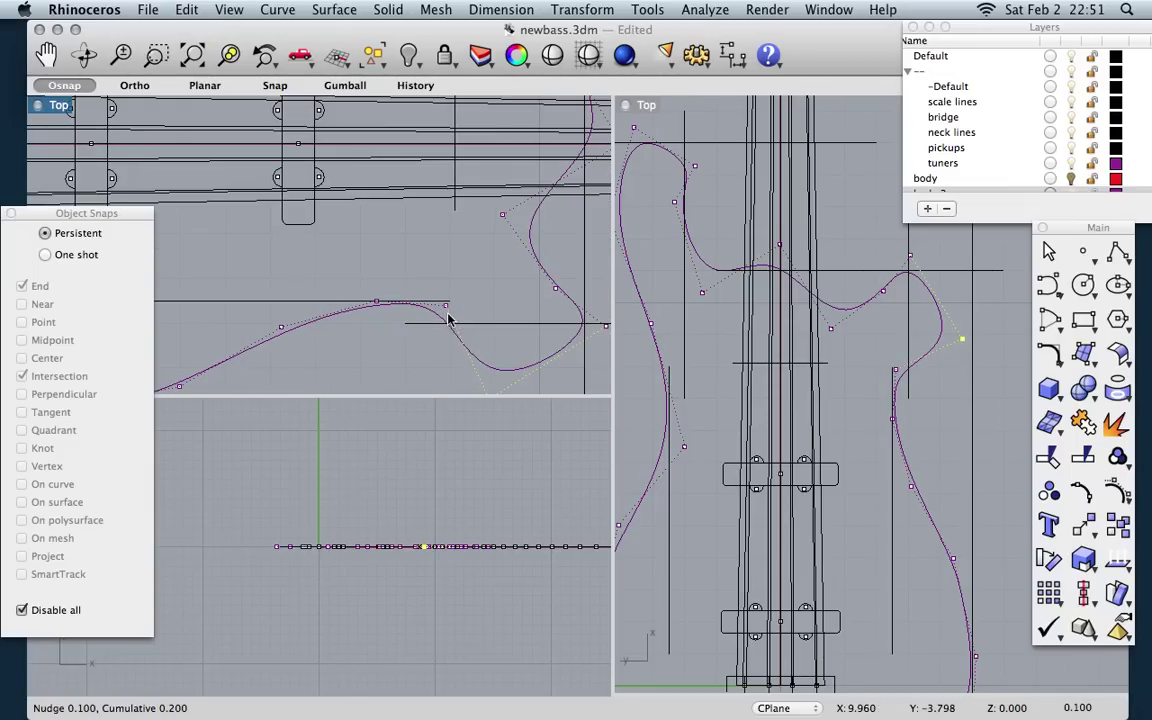
click(447, 307)
key(alt+Right)
key(alt+Right)
key(alt+Right)
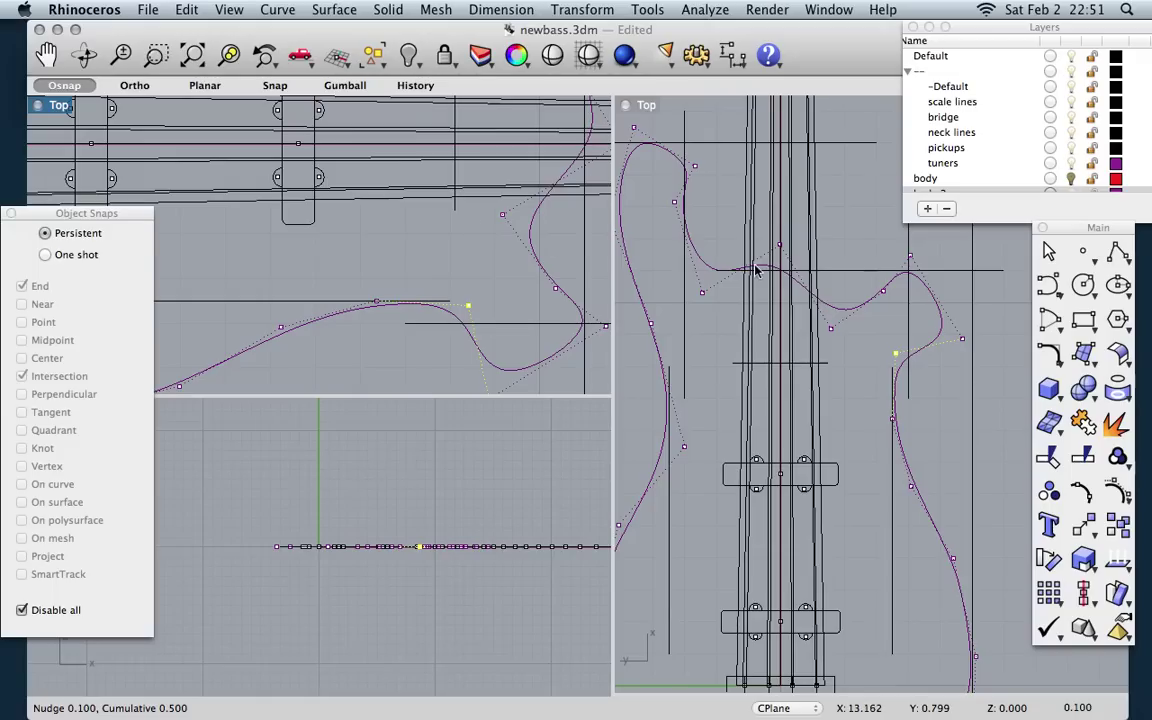
Step: Delete the extra control point between the lower waist and the lower rear bout of the body outline
scroll(759, 305, down, 2)
scroll(478, 249, down, 3)
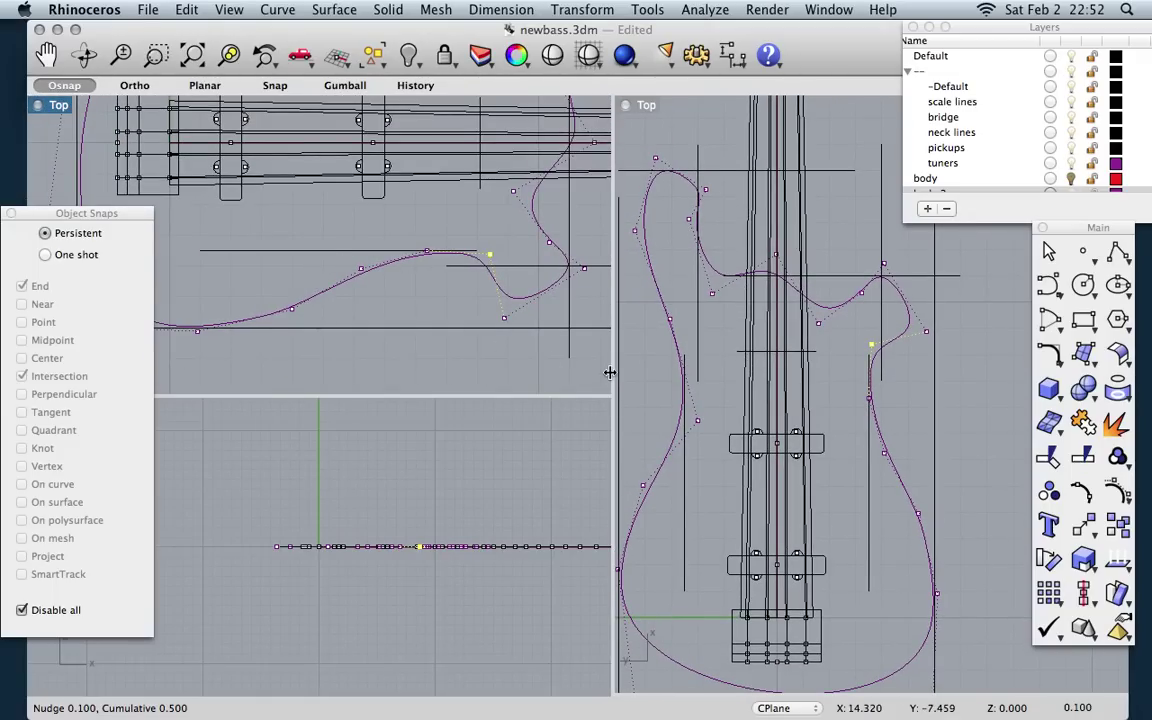
scroll(411, 314, down, 2)
scroll(298, 307, up, 2)
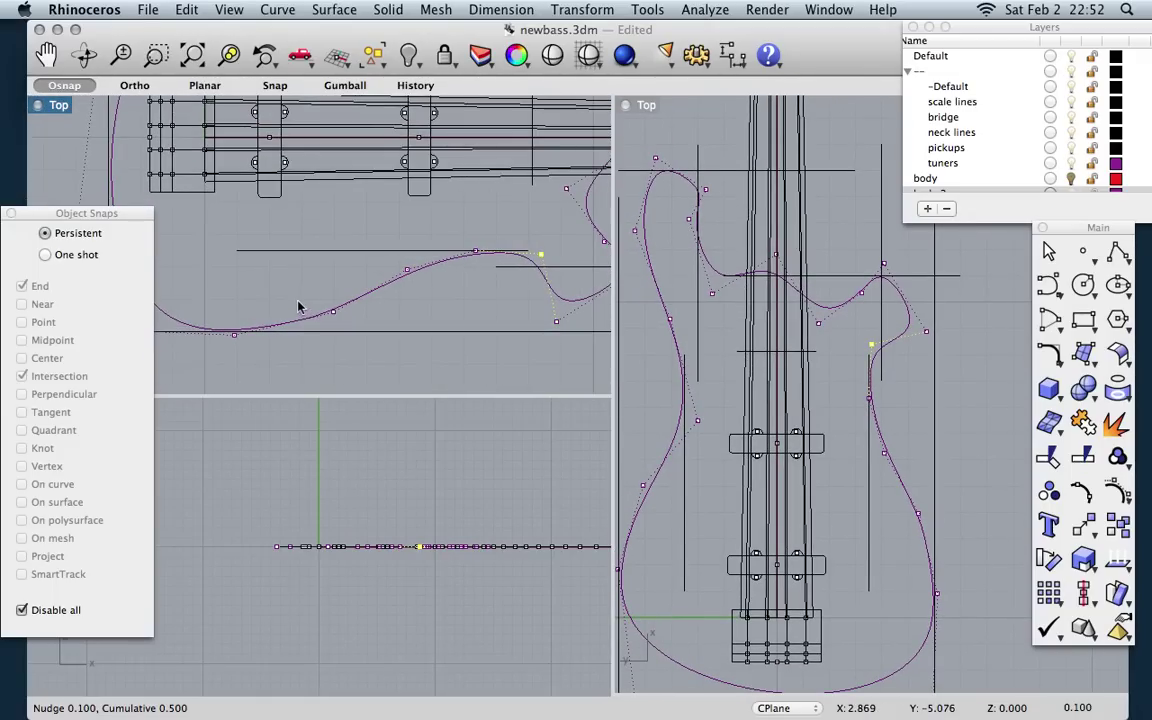
click(334, 311)
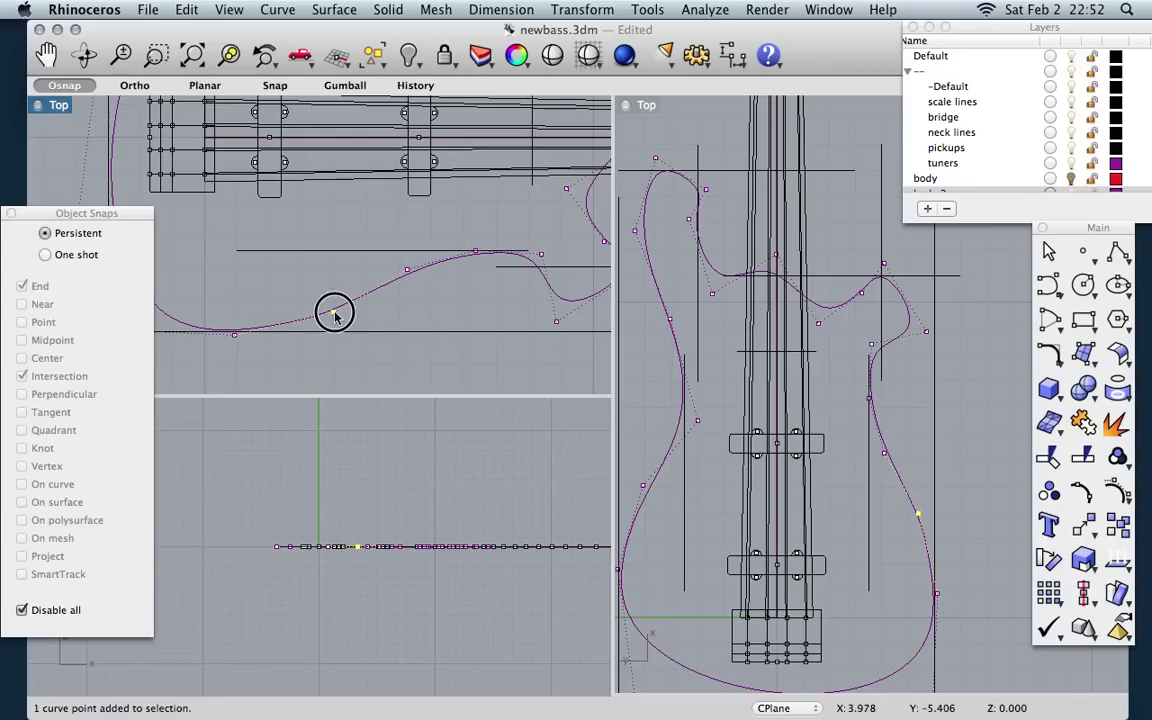
key(Delete)
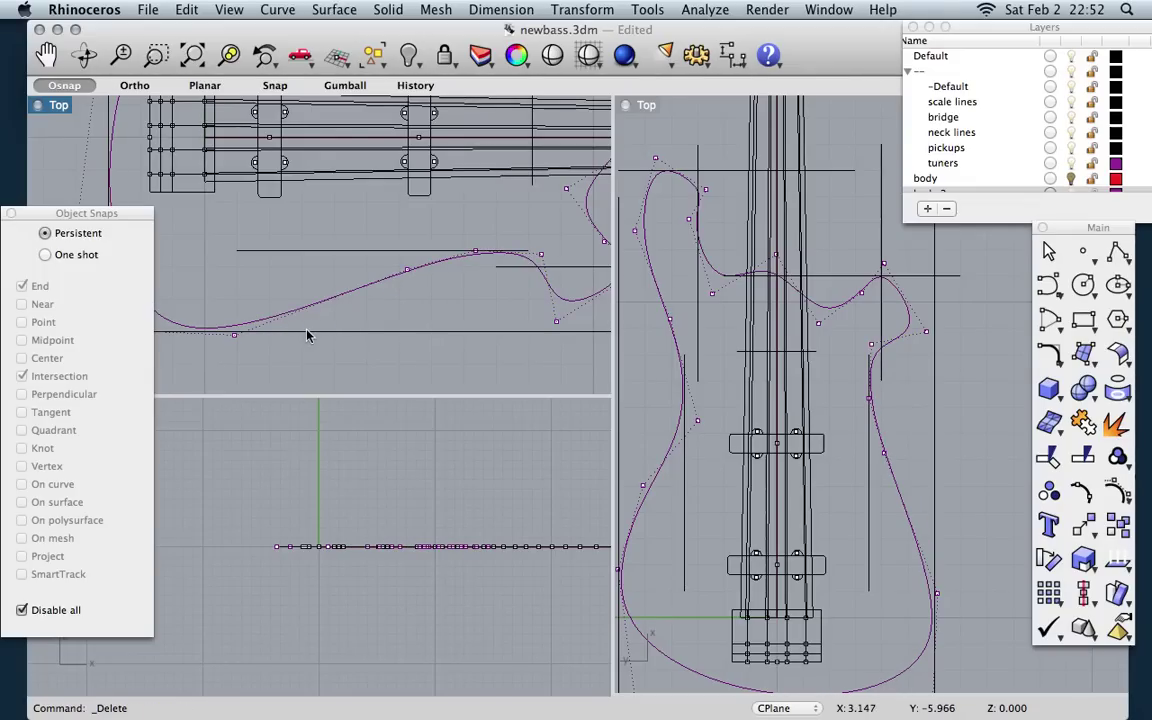
Step: Move the remaining control point between the lower waist and rear bout toward the bridge end and outward to smooth that side
click(380, 265)
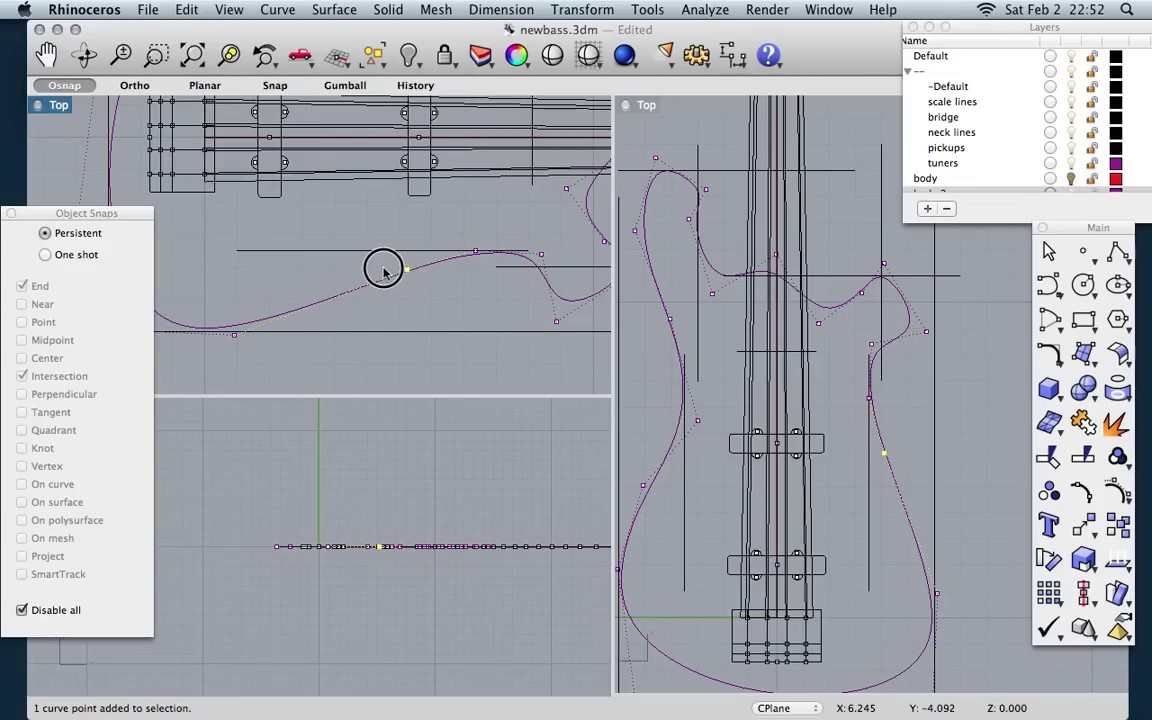
drag(380, 265, 352, 292)
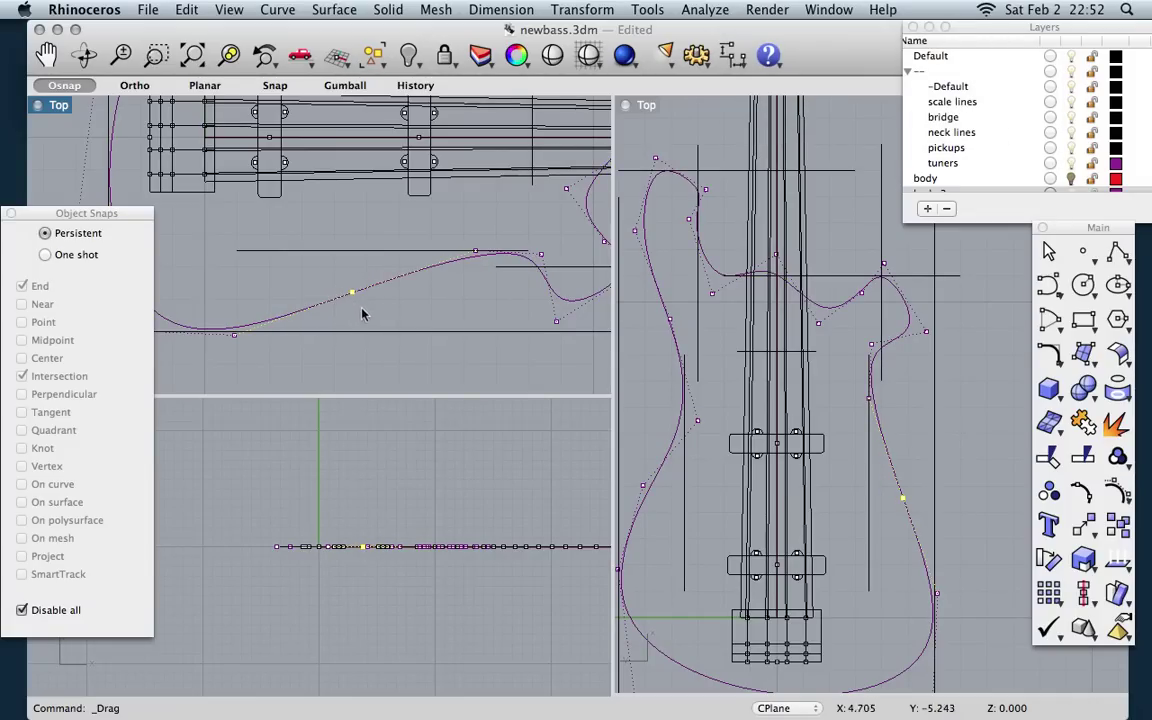
scroll(720, 368, down, 2)
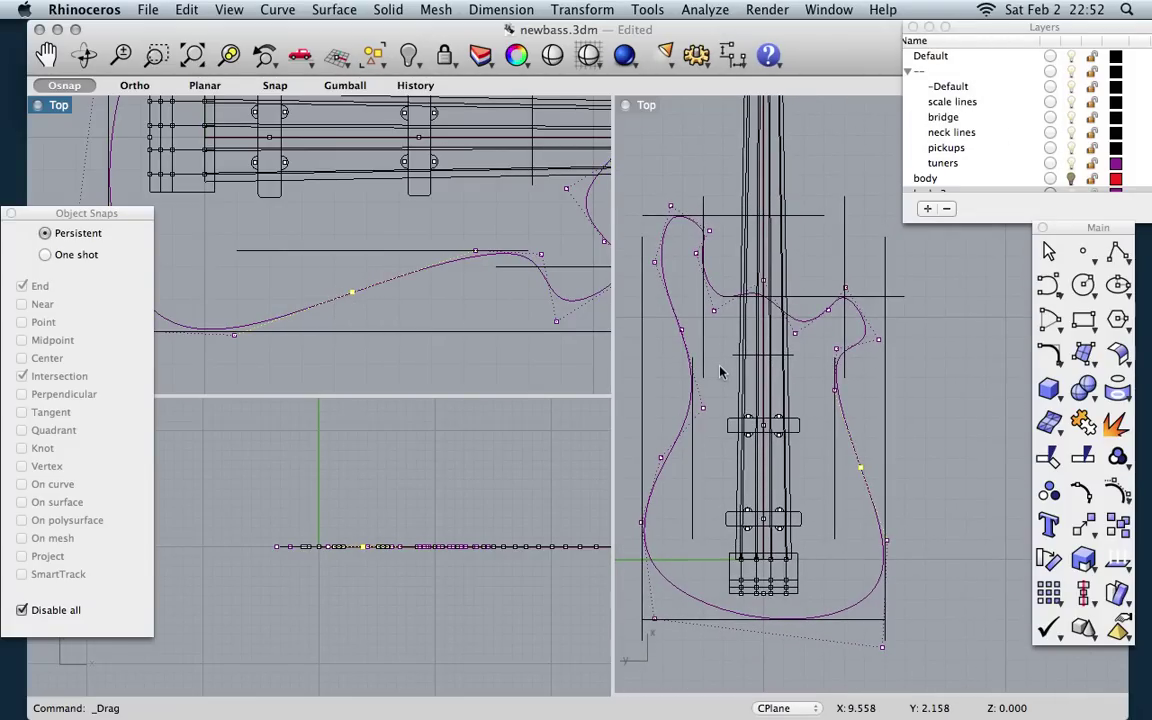
scroll(720, 370, up, 2)
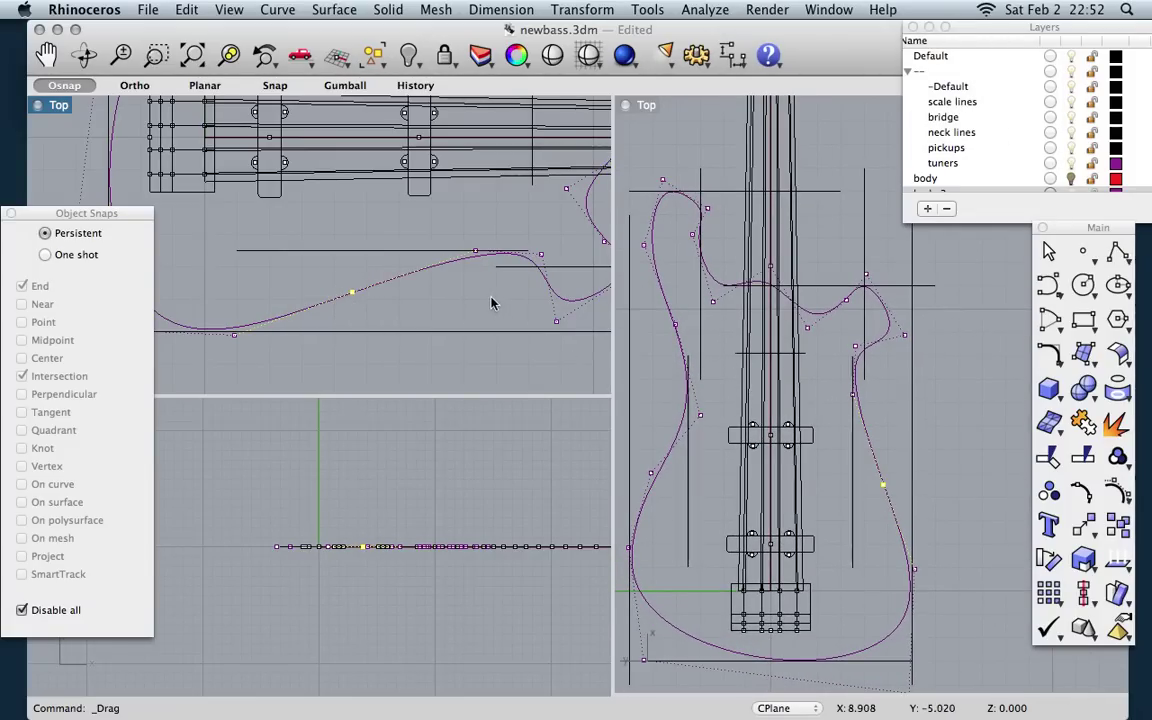
Step: Nudge the lower waist's two control points nearest the horn 0.5 toward the bridge end together
click(538, 254)
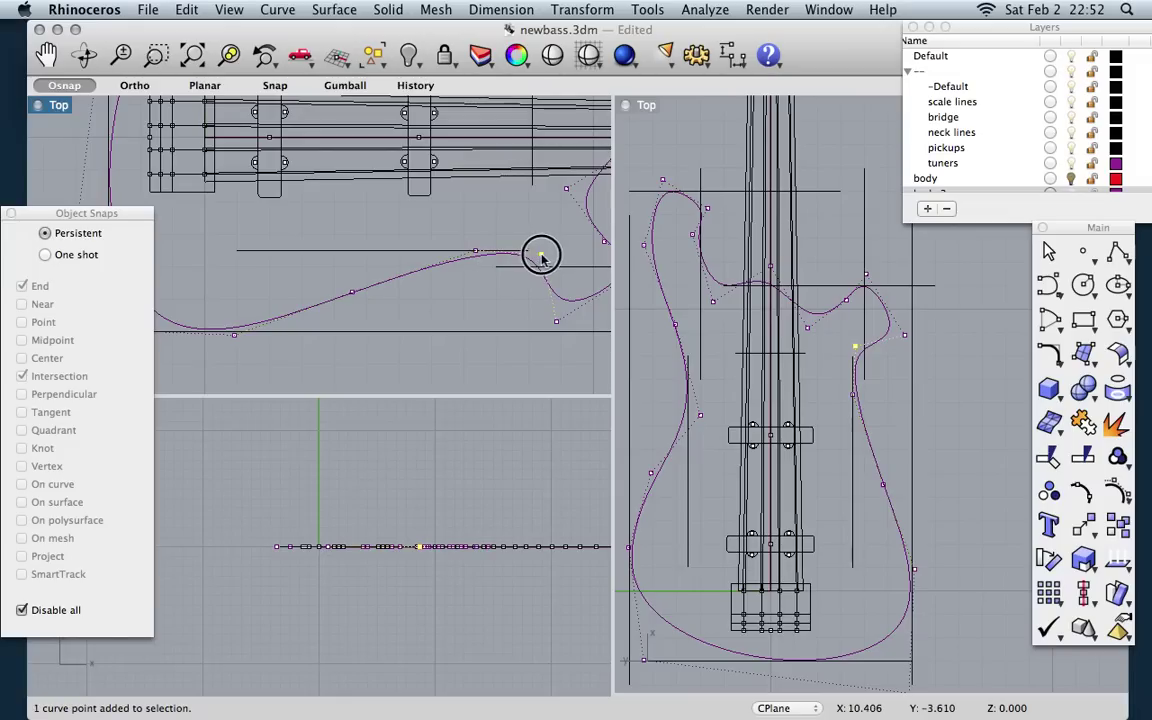
click(477, 257)
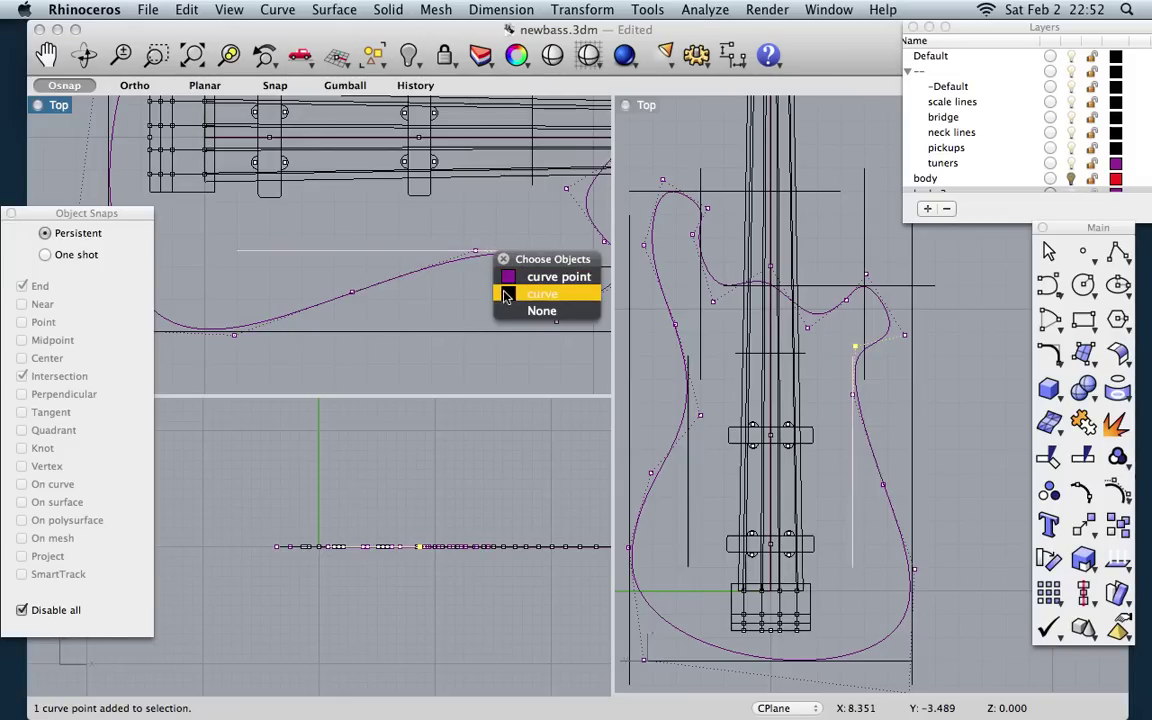
click(509, 277)
key(alt+Left)
key(alt+Left)
key(alt+Left)
key(alt+Left)
key(alt+Left)
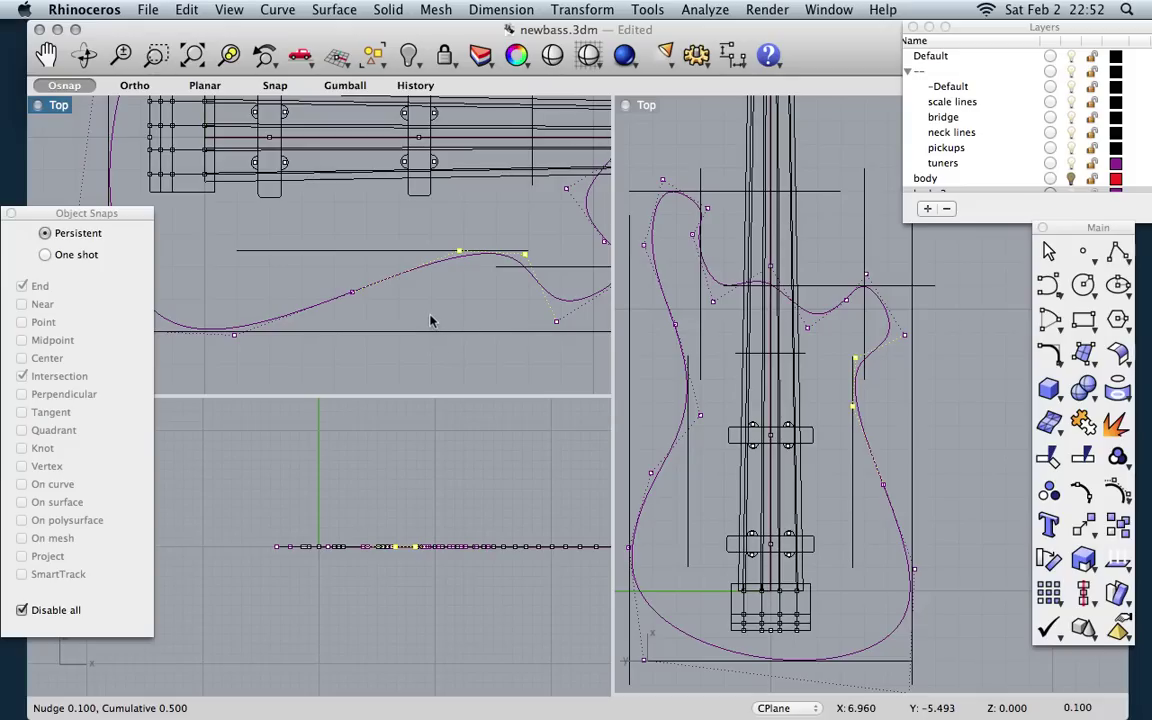
scroll(422, 280, down, 1)
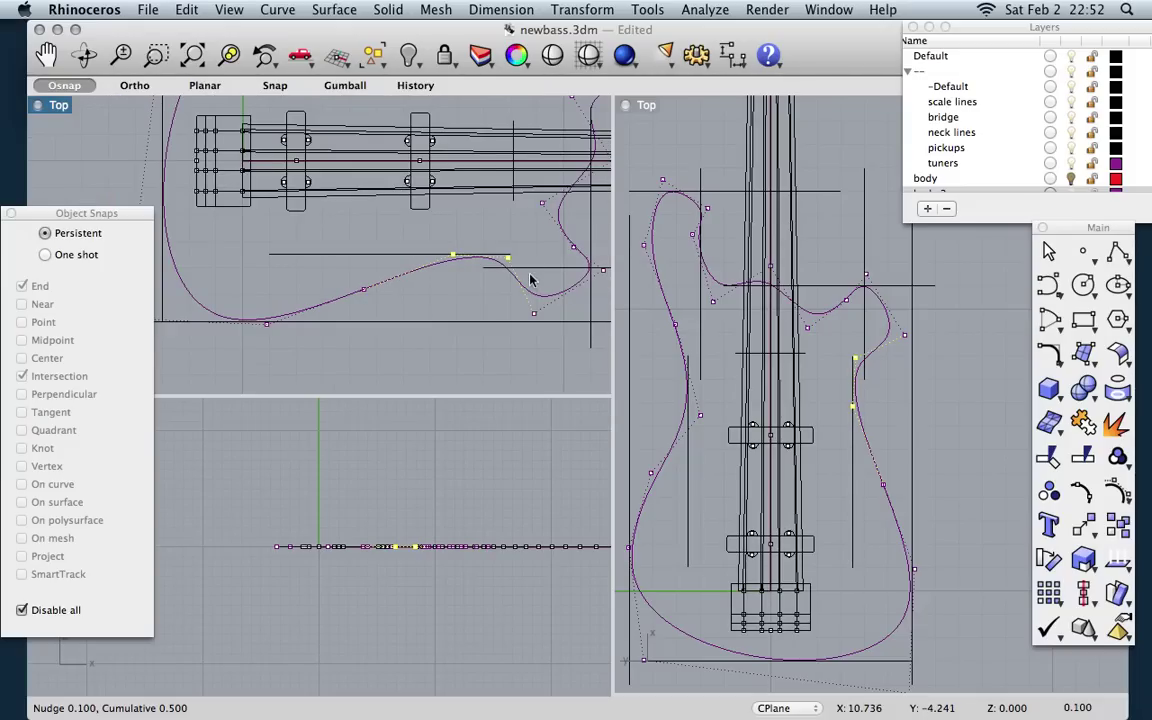
Step: Nudge the lower horn's outermost control point 0.3 toward the headstock end
scroll(530, 281, up, 1)
click(535, 328)
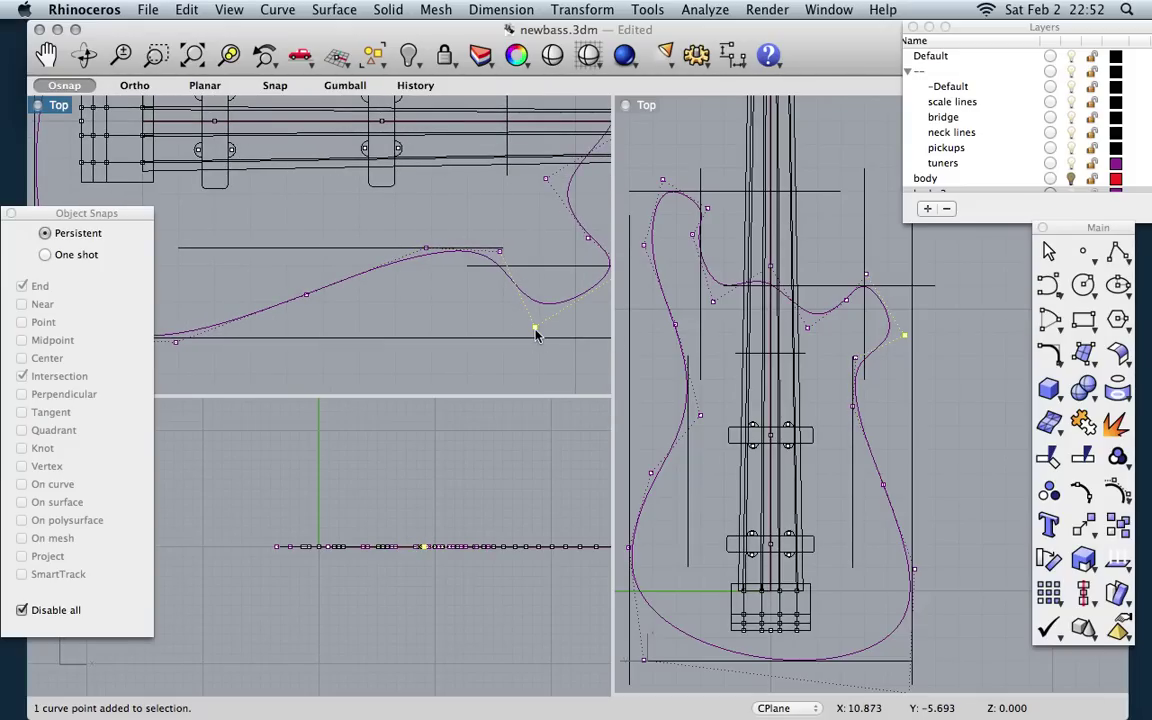
key(alt+Right)
key(alt+Right)
key(alt+Right)
right_drag(510, 302, 454, 304)
scroll(546, 255, up, 1)
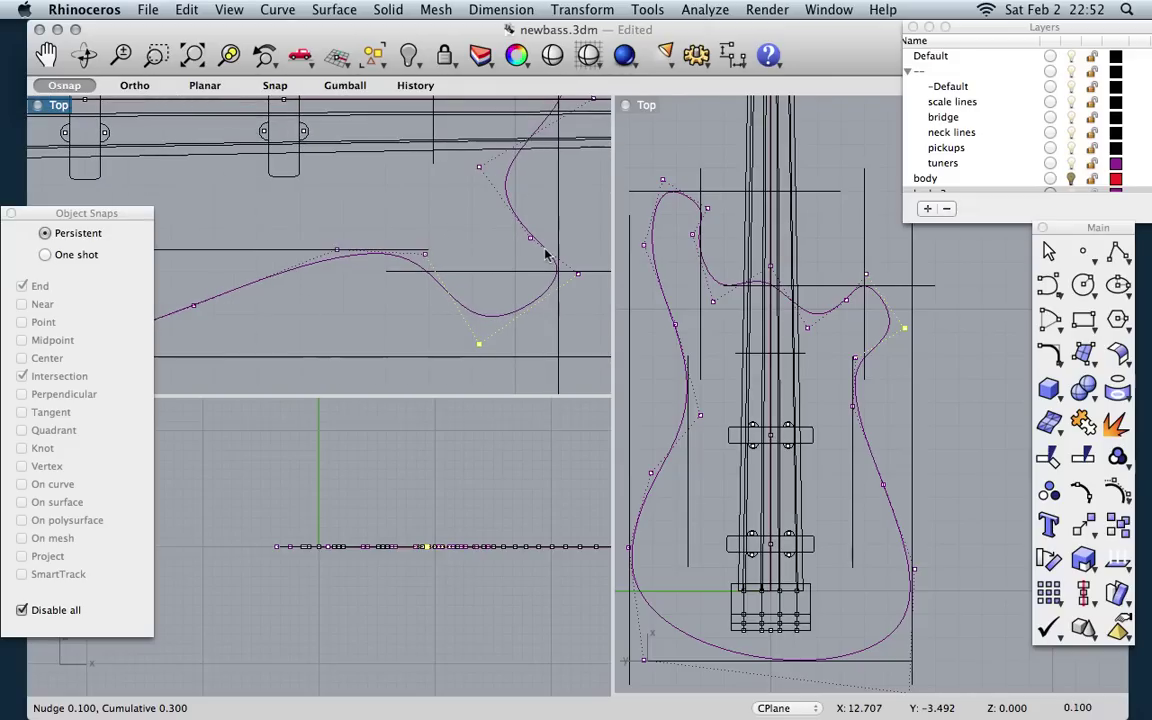
Step: Nudge the waist control point at the lower horn's base 0.3 toward the headstock end
click(425, 254)
key(alt+Right)
key(alt+Right)
key(alt+Right)
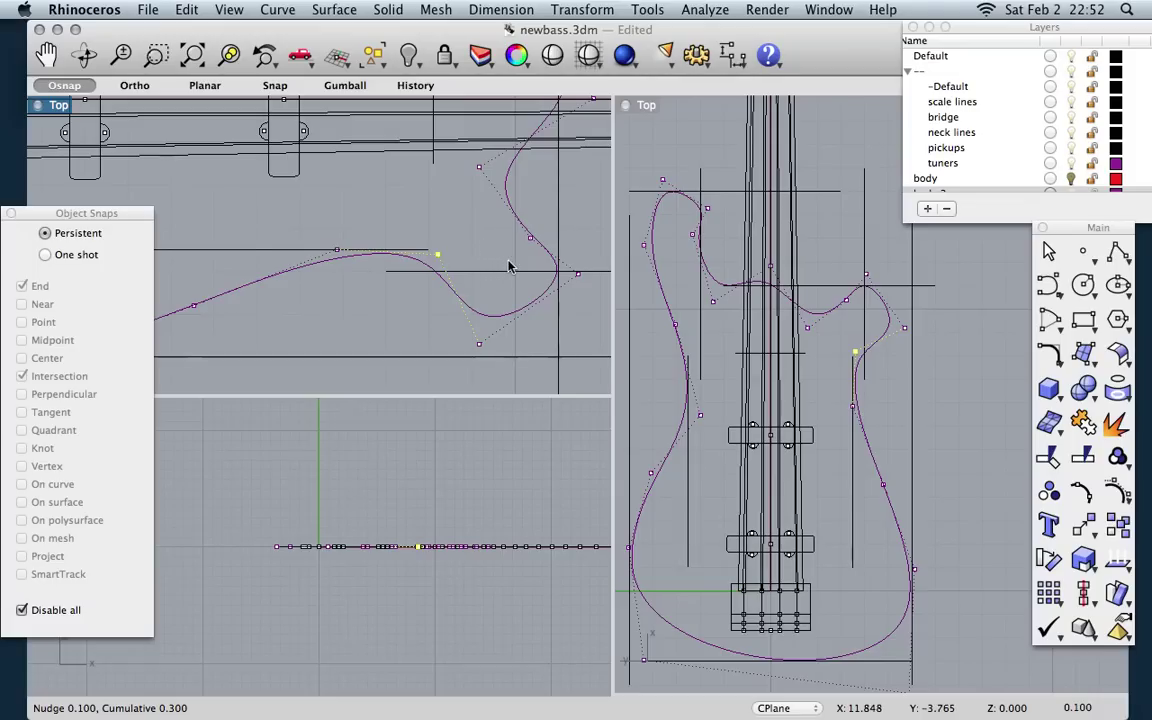
Step: Nudge the lower cutaway's innermost control point 0.4 toward the headstock end to make the cutaway shallower
scroll(486, 280, right, 1)
scroll(486, 280, up, 2)
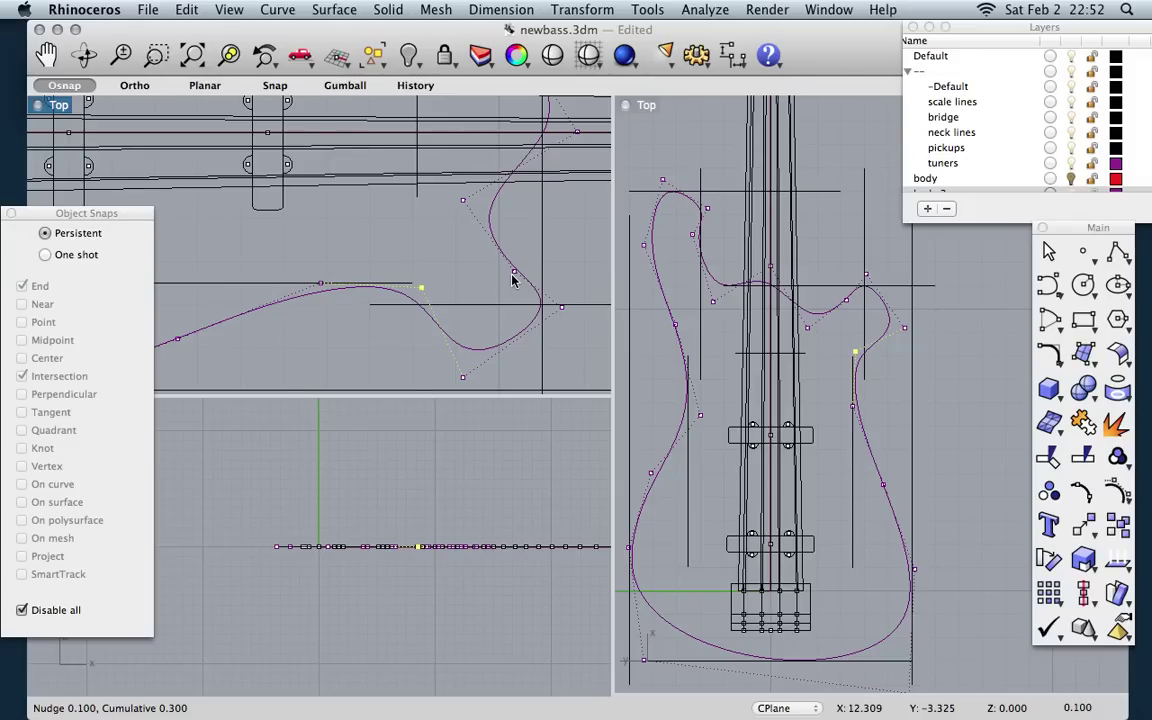
click(463, 202)
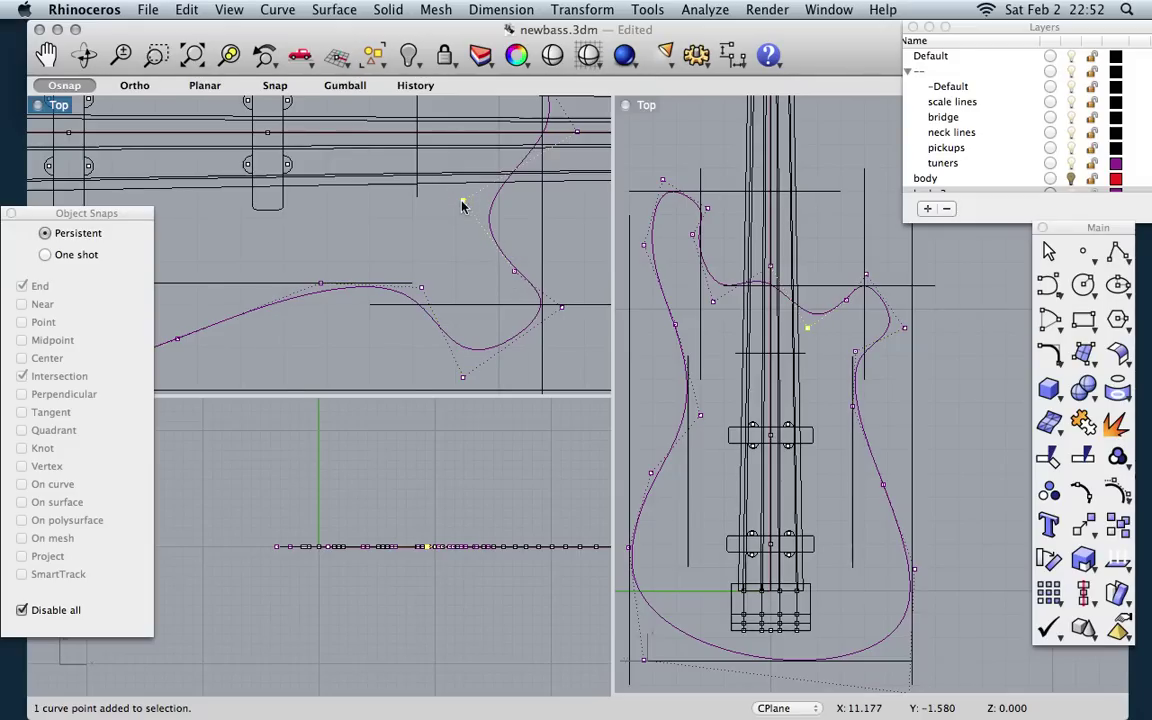
key(alt+Right)
key(alt+Right)
key(alt+Right)
key(alt+Right)
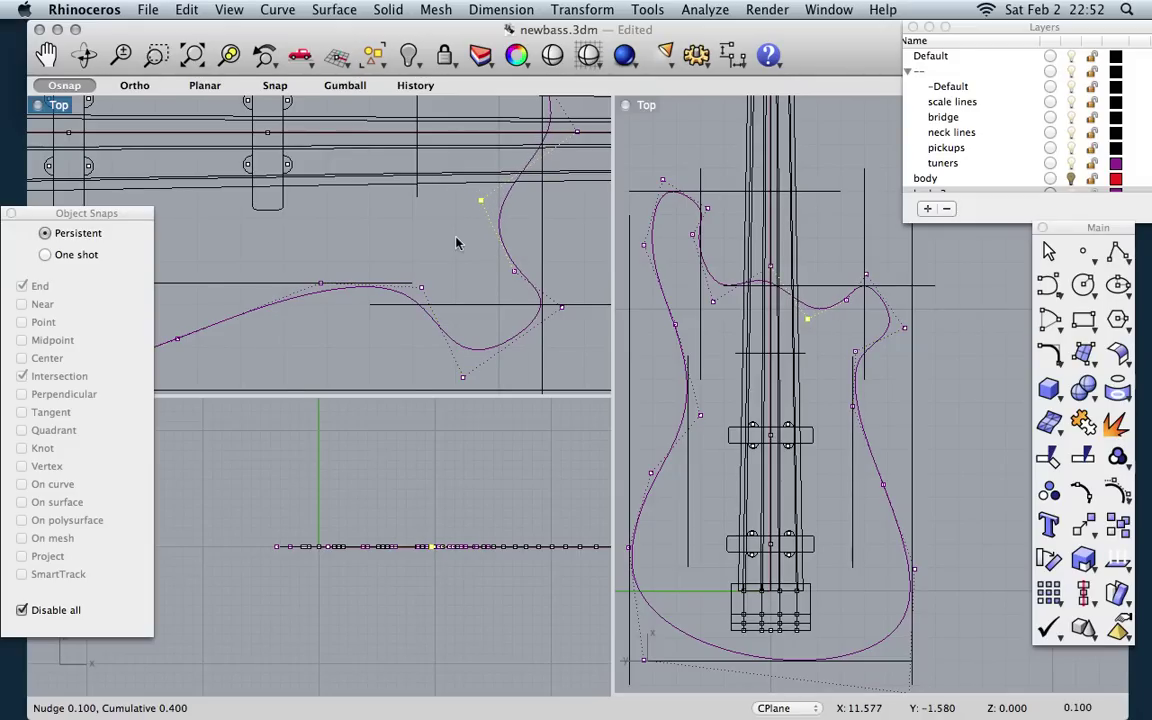
scroll(455, 254, down, 5)
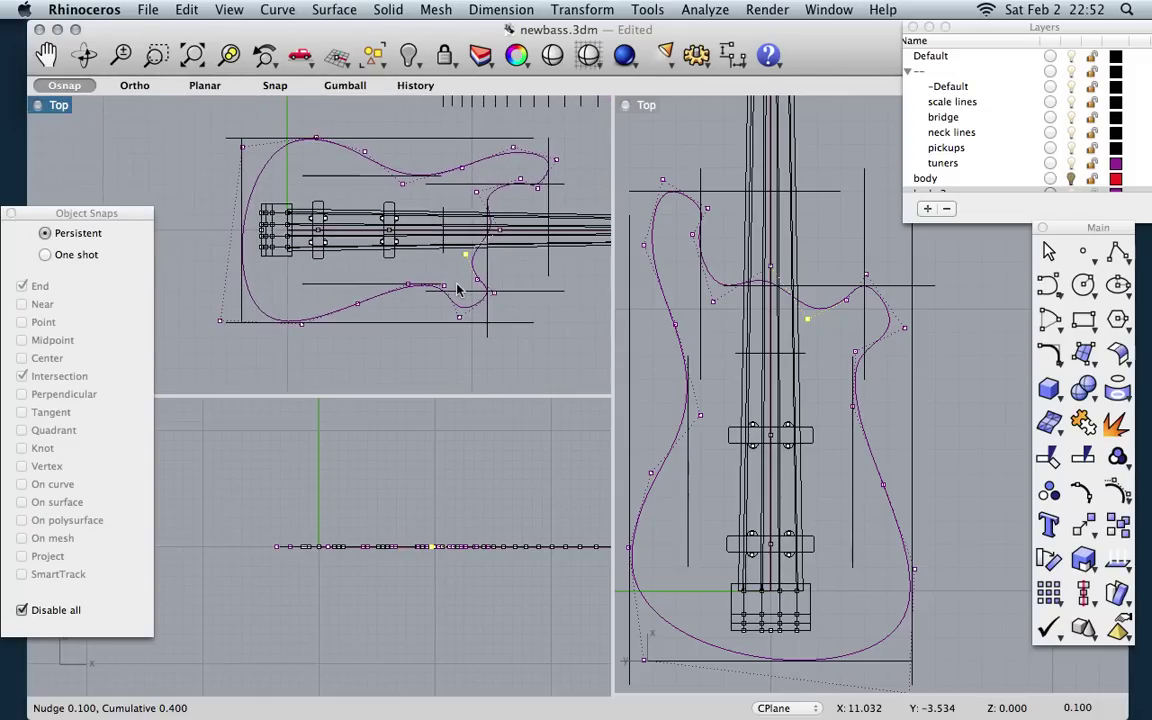
scroll(520, 163, down, 1)
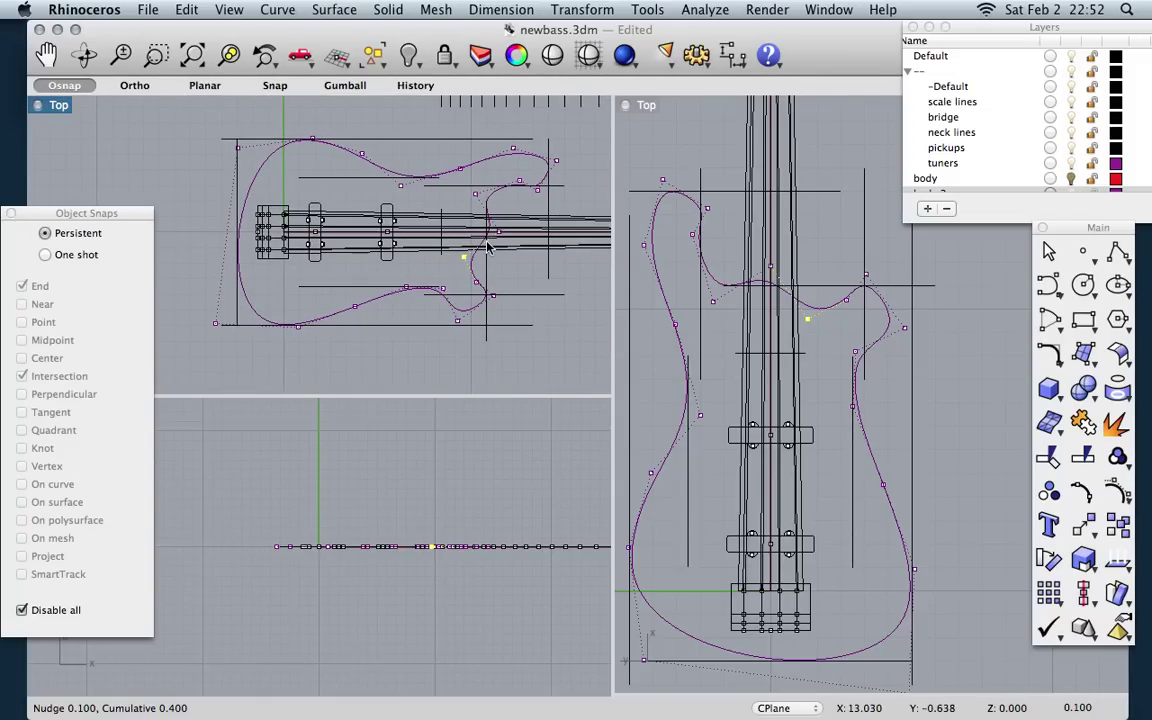
Step: Maximize the horizontal Top view and frame the four tuners and the nut
scroll(487, 250, right, 10)
scroll(487, 250, right, 5)
scroll(391, 202, up, 3)
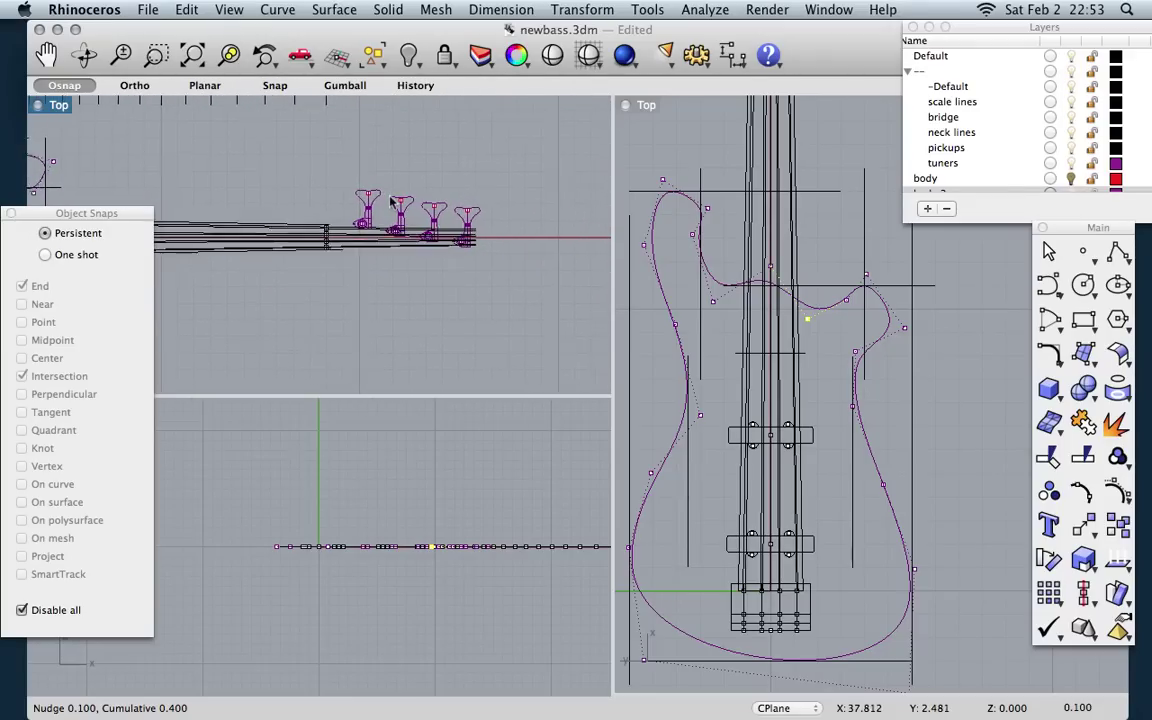
double_click(39, 104)
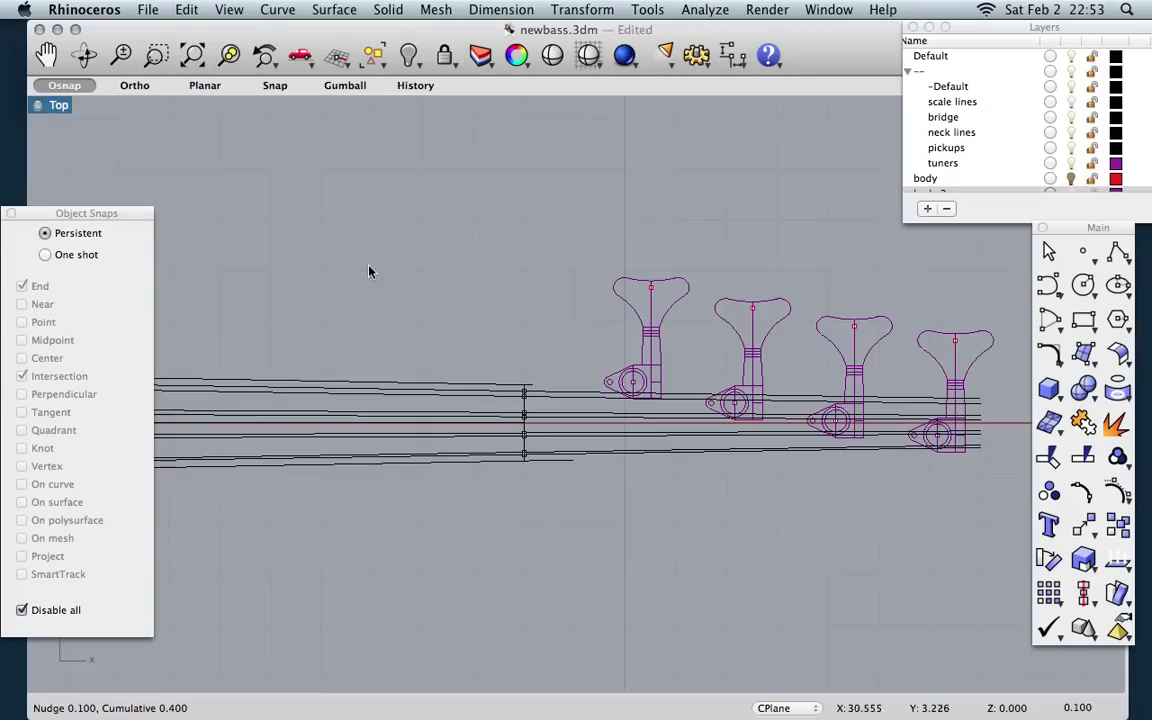
scroll(376, 275, down, 2)
scroll(670, 340, up, 3)
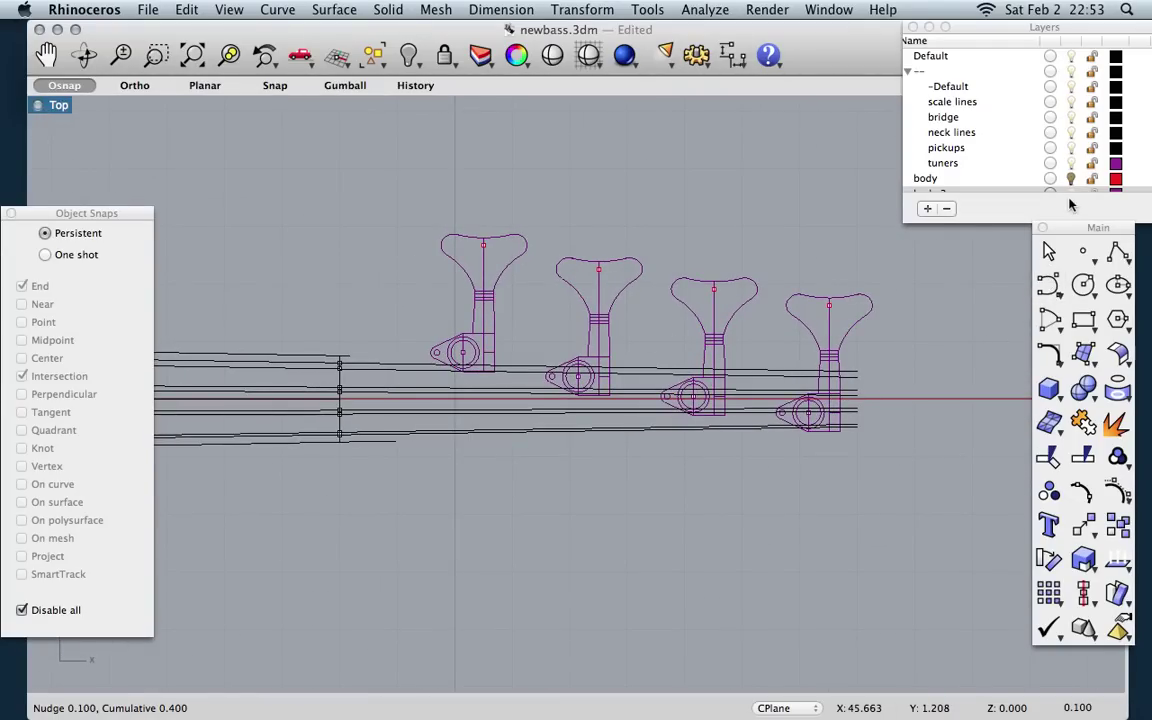
Step: Create a new layer named headstock and set its color to Blue
scroll(997, 107, down, 1)
click(927, 208)
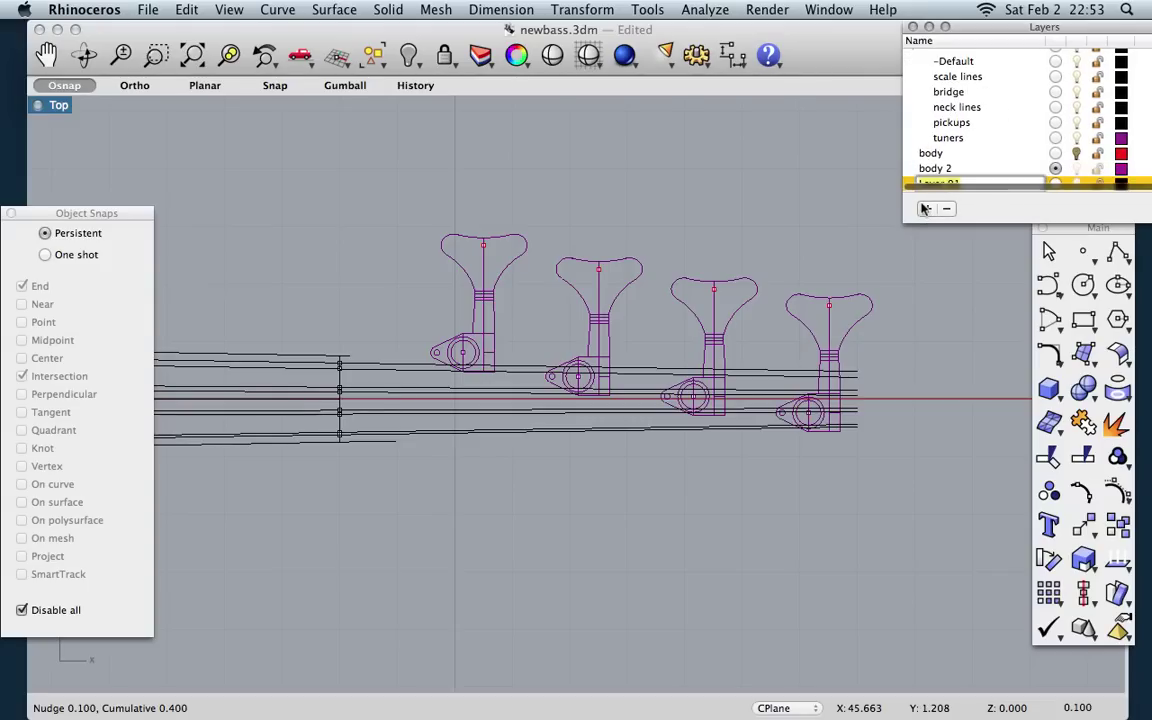
text(hea)
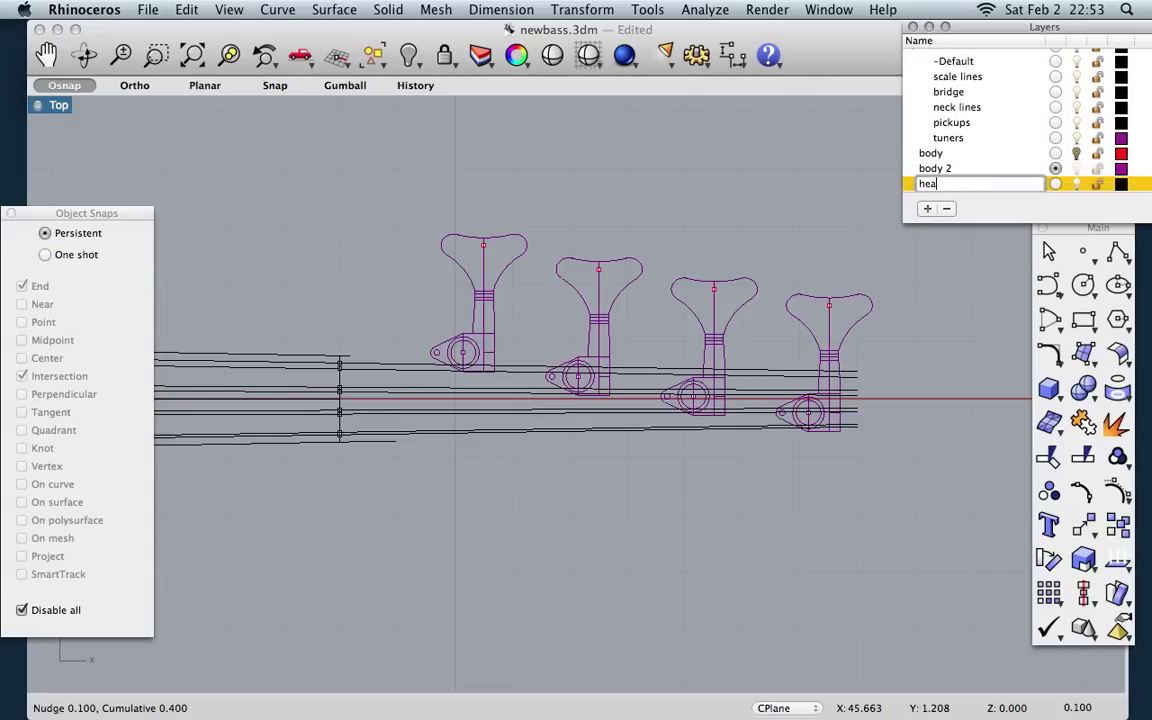
text(dstock)
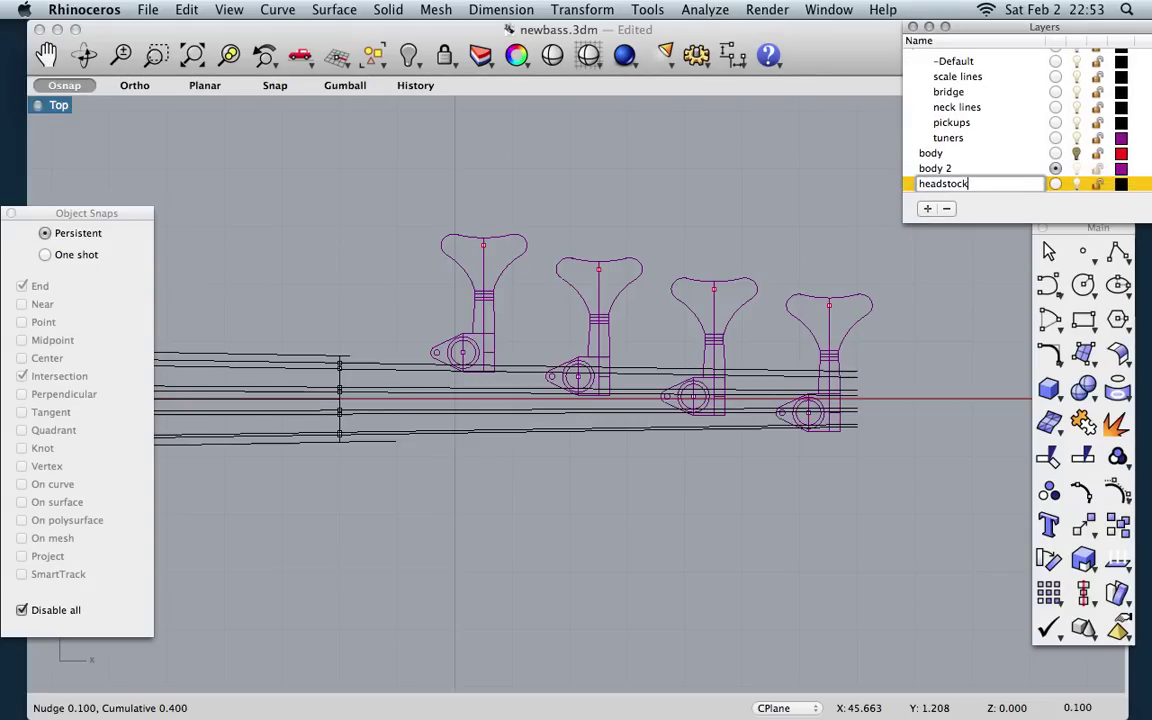
key(Return)
click(1121, 186)
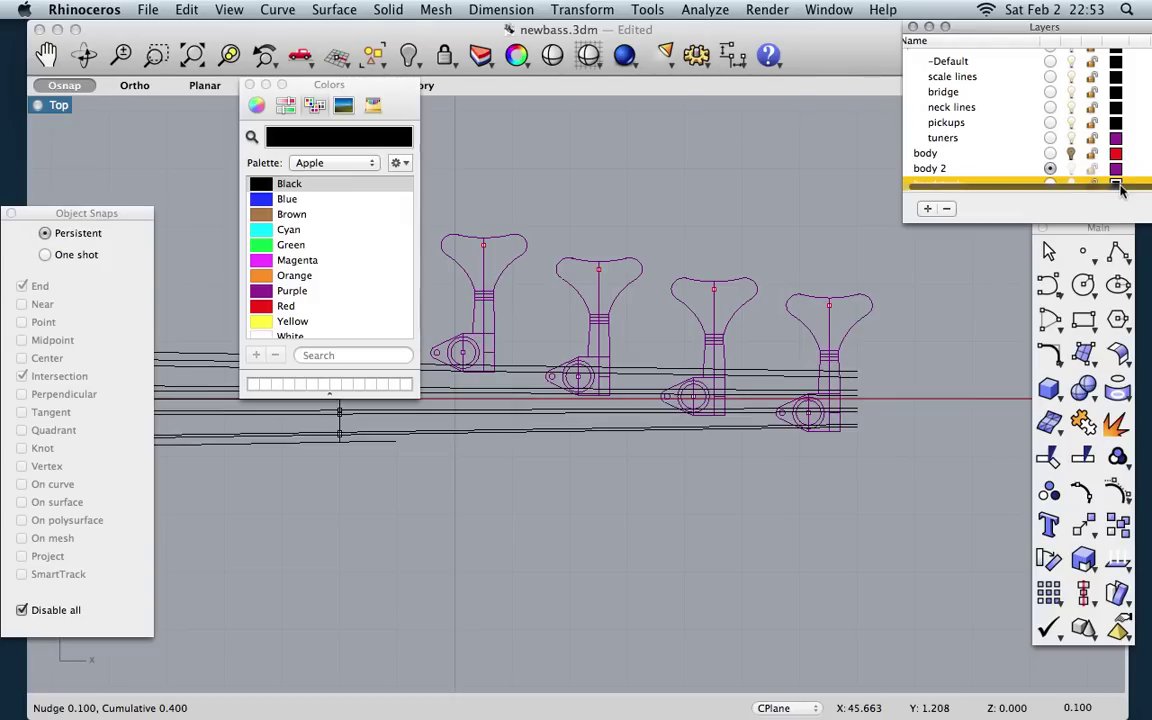
click(262, 202)
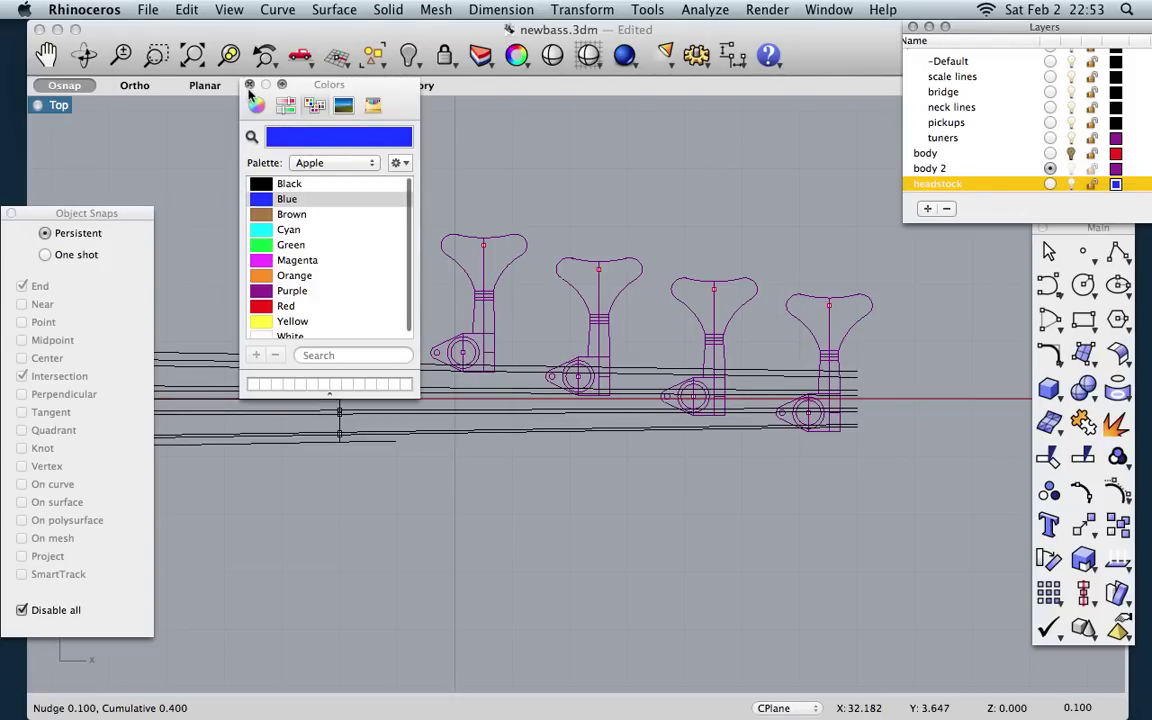
click(249, 85)
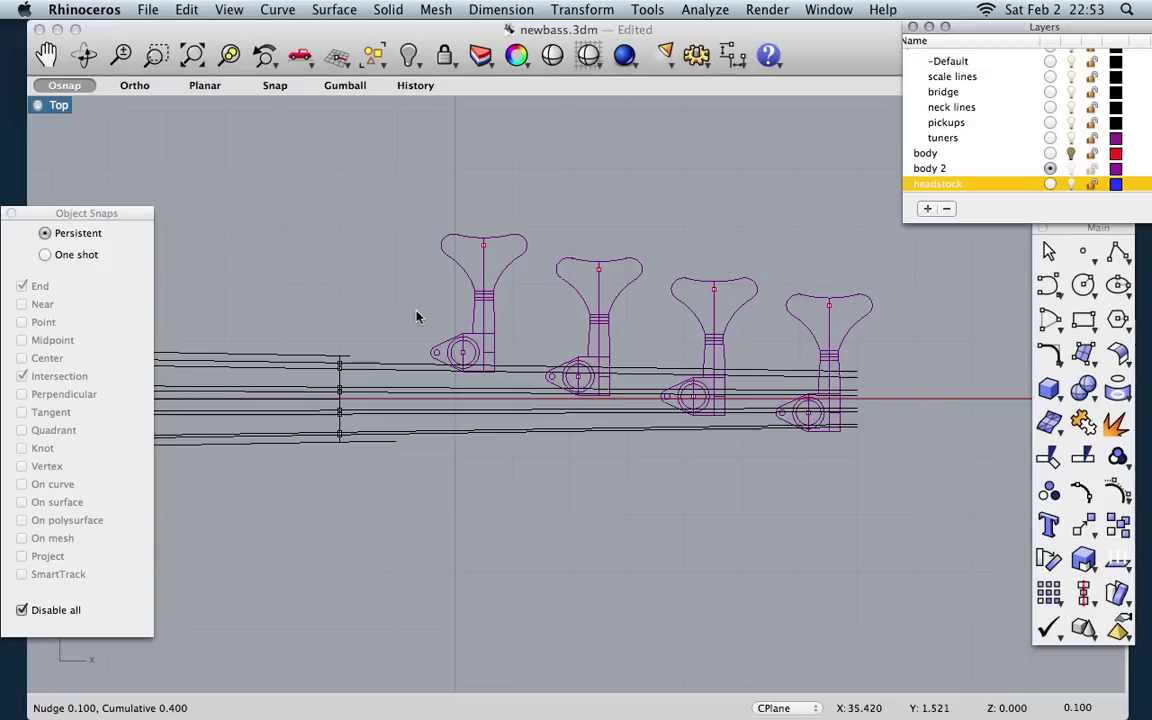
Step: Re-enable the object snaps and add Point to the active snaps for a new polyline
click(1110, 254)
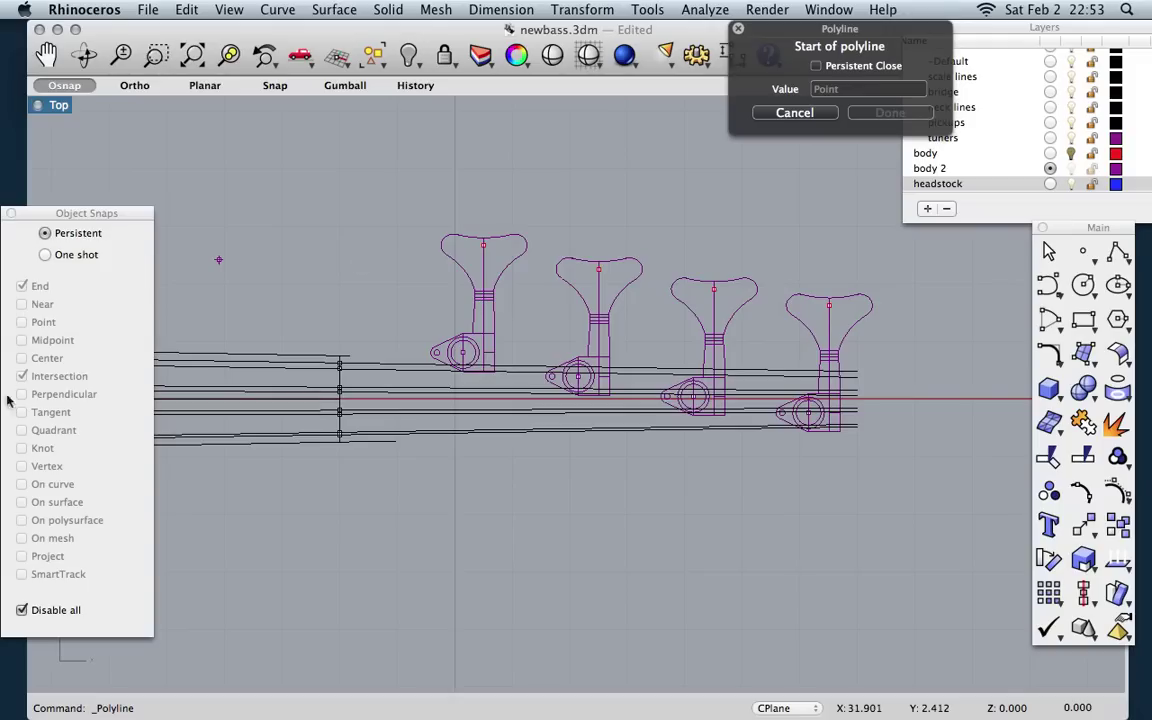
click(21, 610)
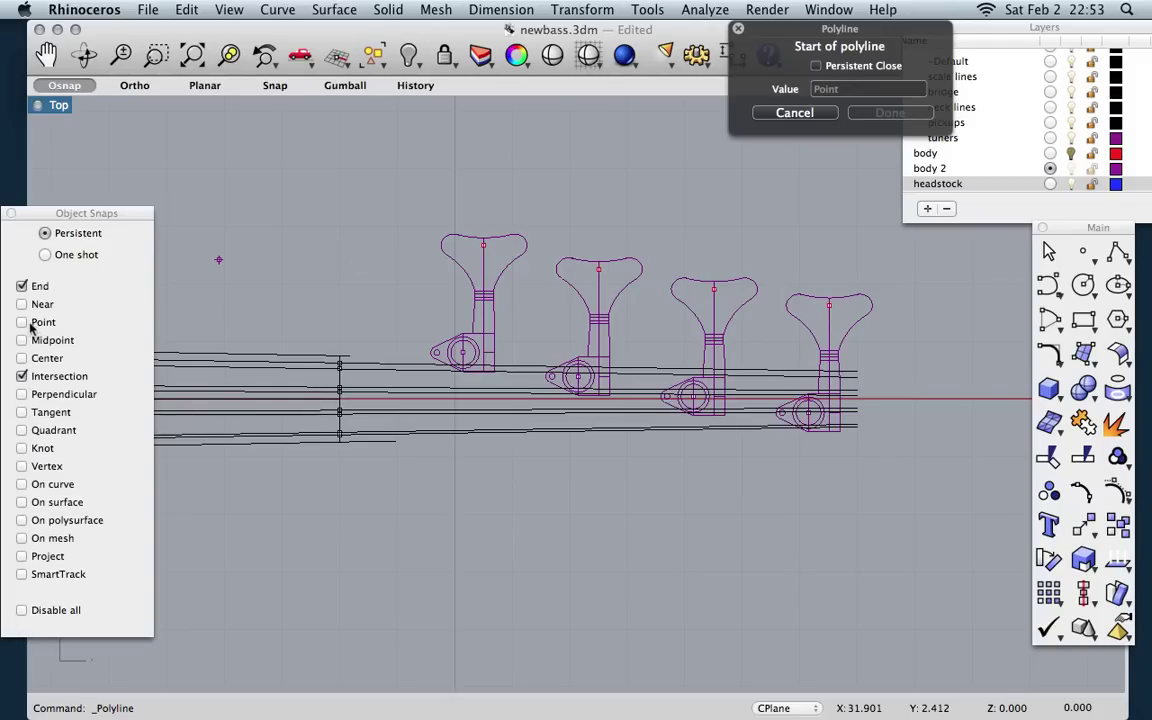
click(463, 353)
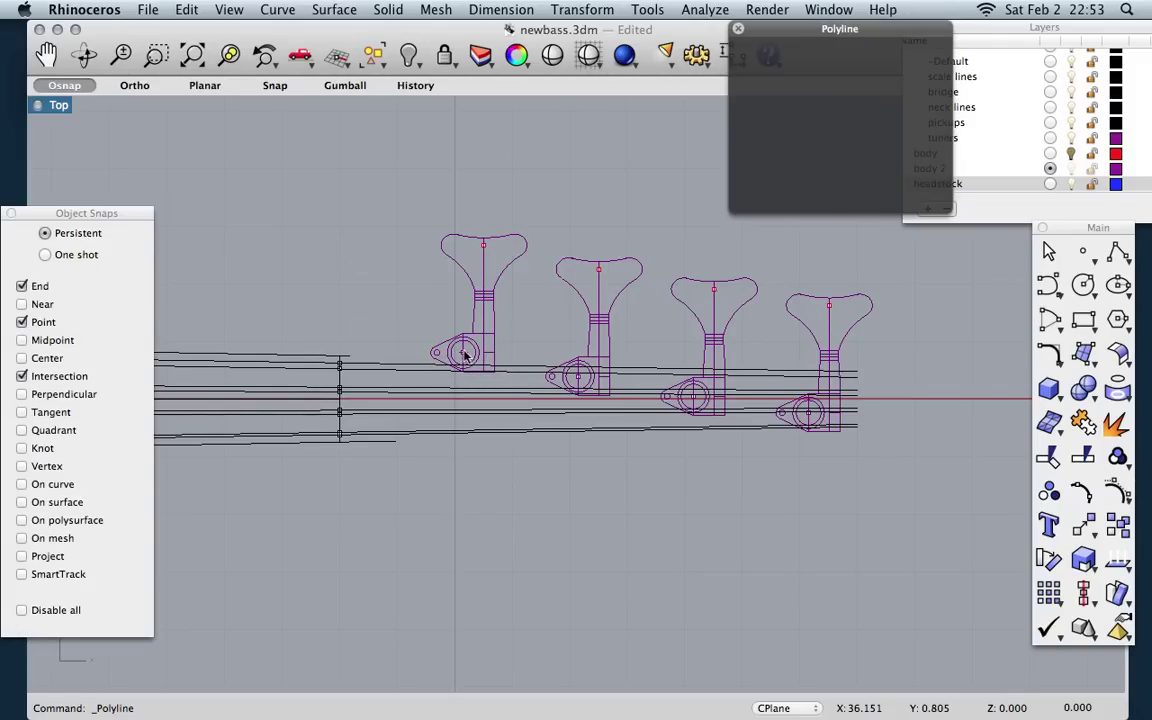
click(808, 413)
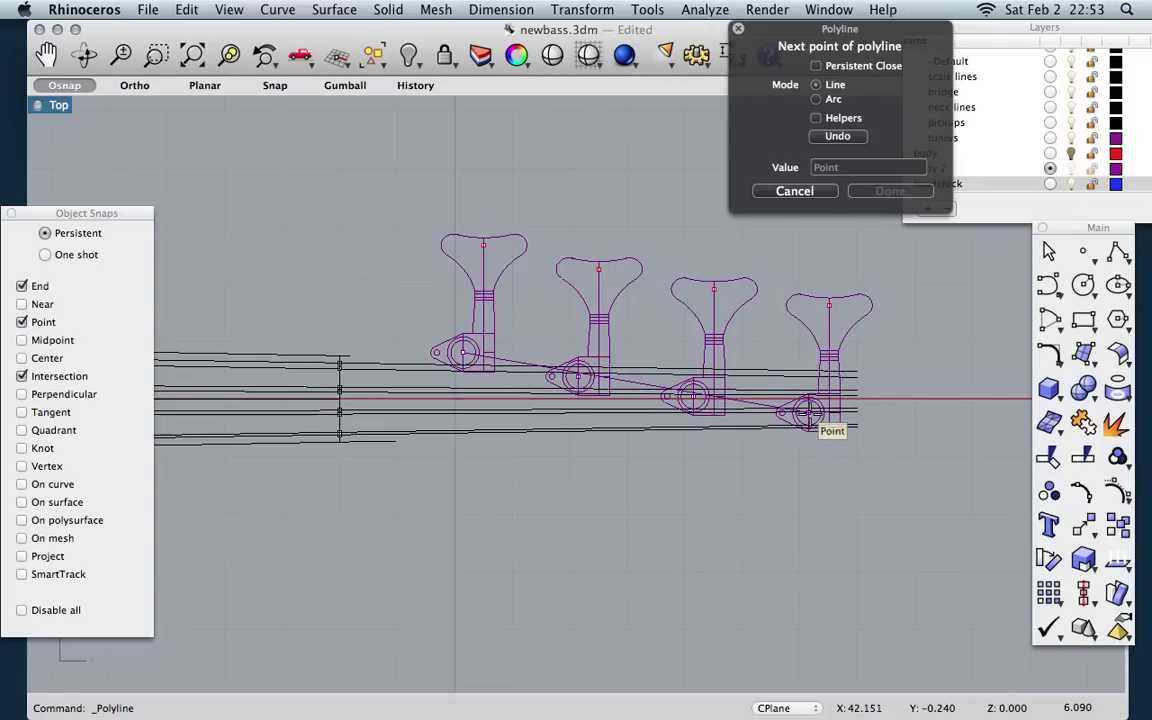
key(Escape)
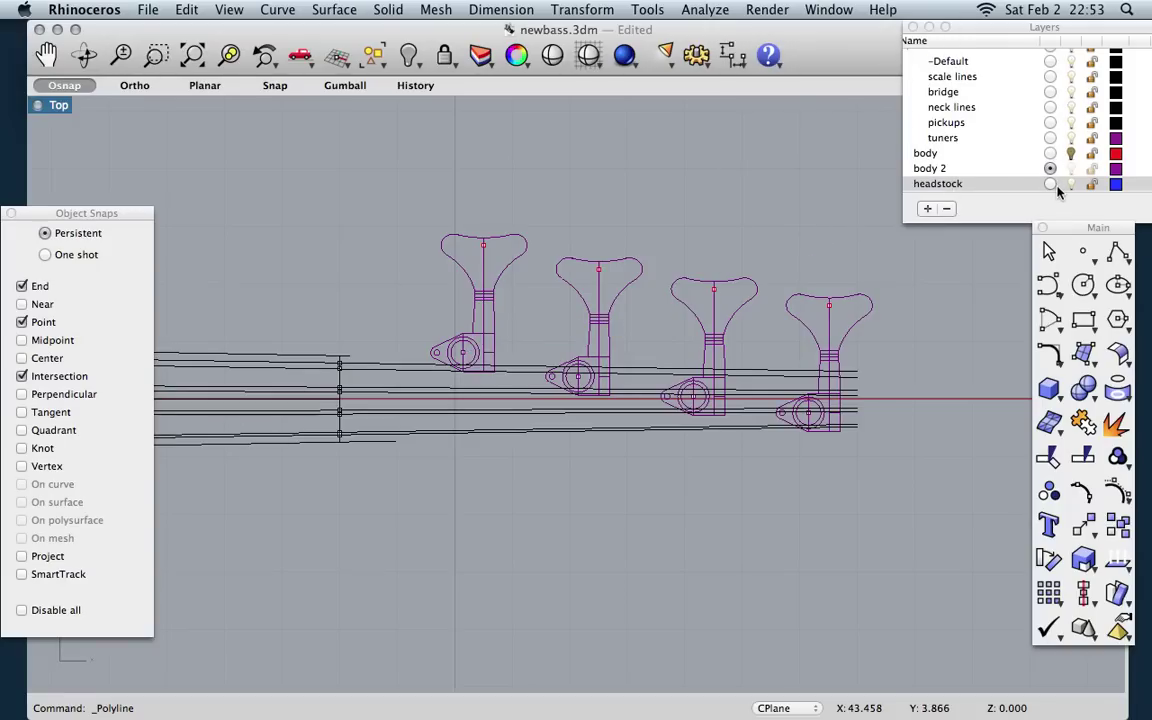
Step: Make the headstock layer current and draw a straight polyline from the first tuner's post center to the last tuner's post center
click(1050, 184)
key(Return)
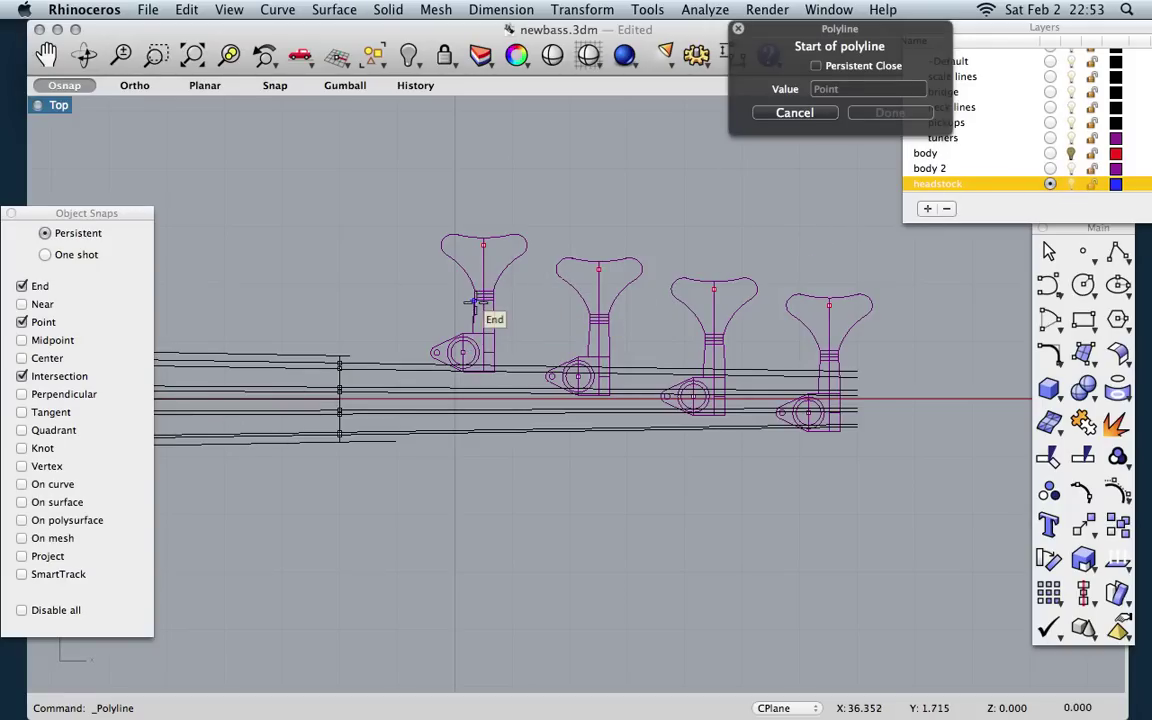
click(461, 352)
click(808, 413)
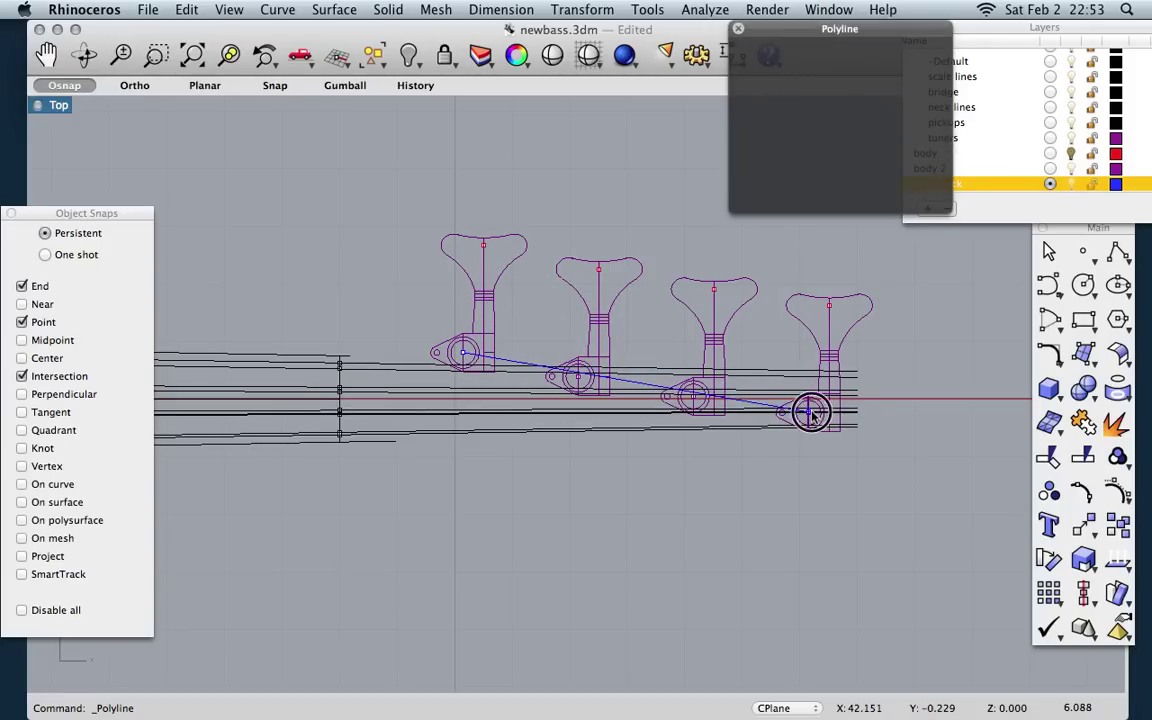
key(Return)
Step: Nudge the line through the tuner posts 0.7 upward toward the tuner keys
click(628, 385)
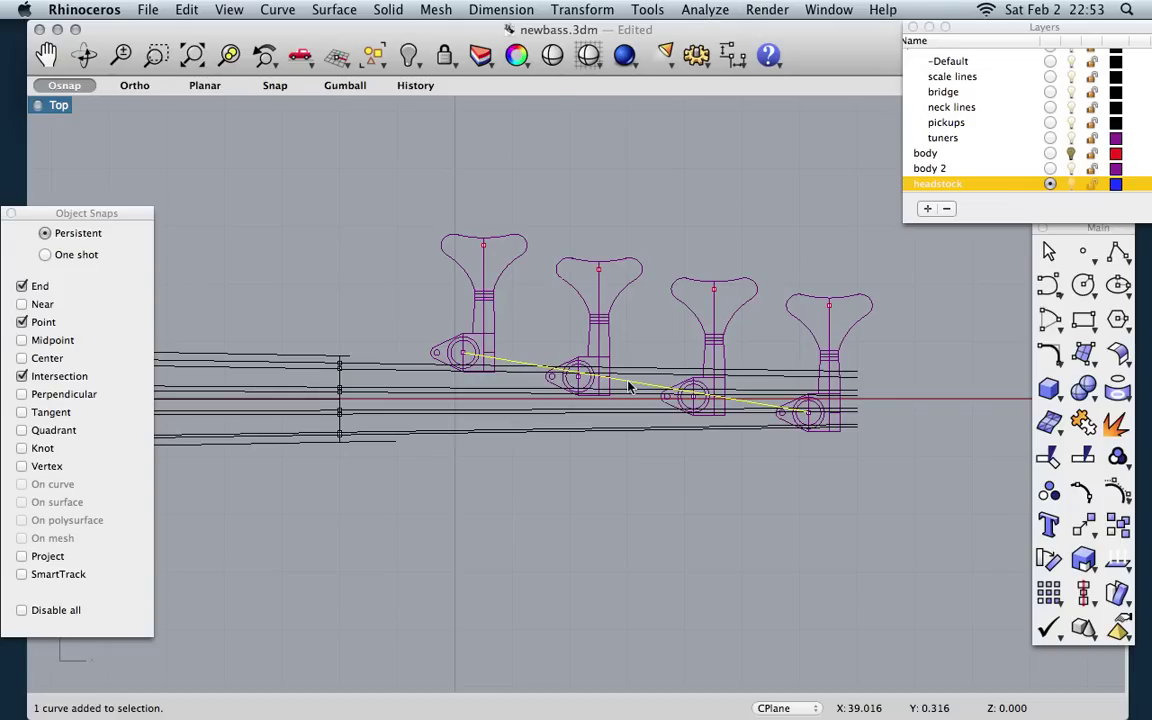
key(alt+Up)
key(alt+Up)
key(alt+Up)
key(alt+Up)
key(alt+Up)
key(alt+Up)
key(alt+Up)
key(alt+Up)
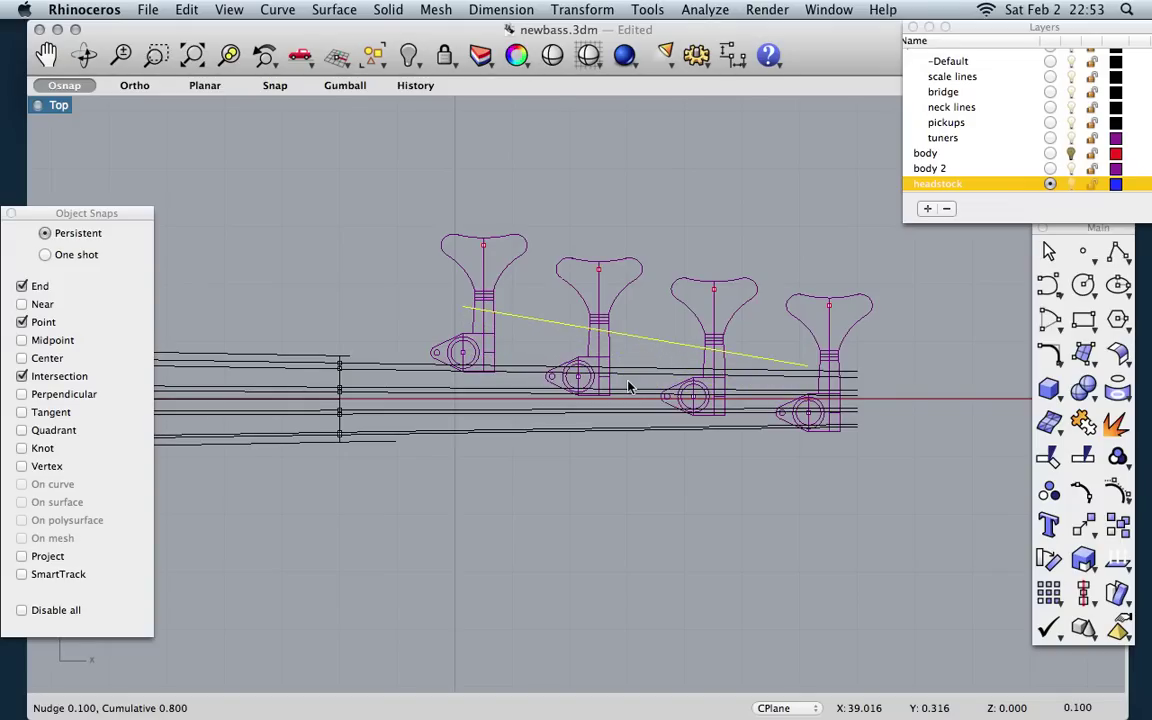
key(alt+Down)
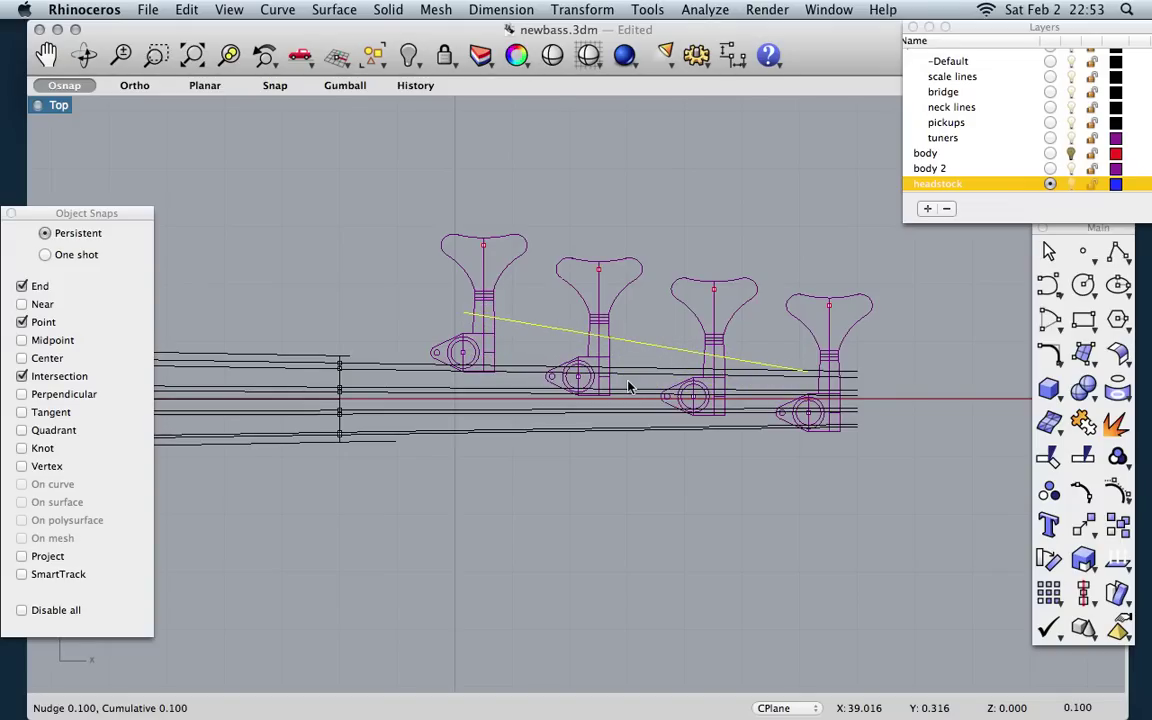
click(353, 267)
Step: Extend the headstock line at both ends in 1-unit natural extensions, reaching back to the nut and well past the last tuner
click(276, 9)
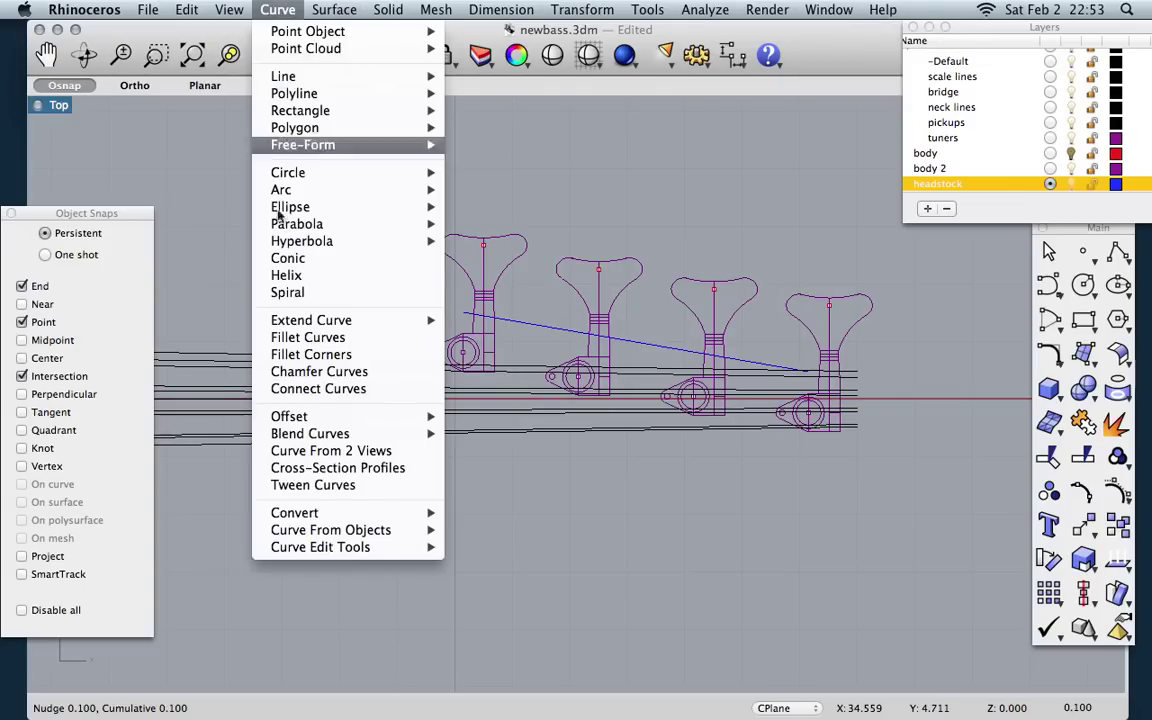
mouse_move(430, 320)
click(504, 320)
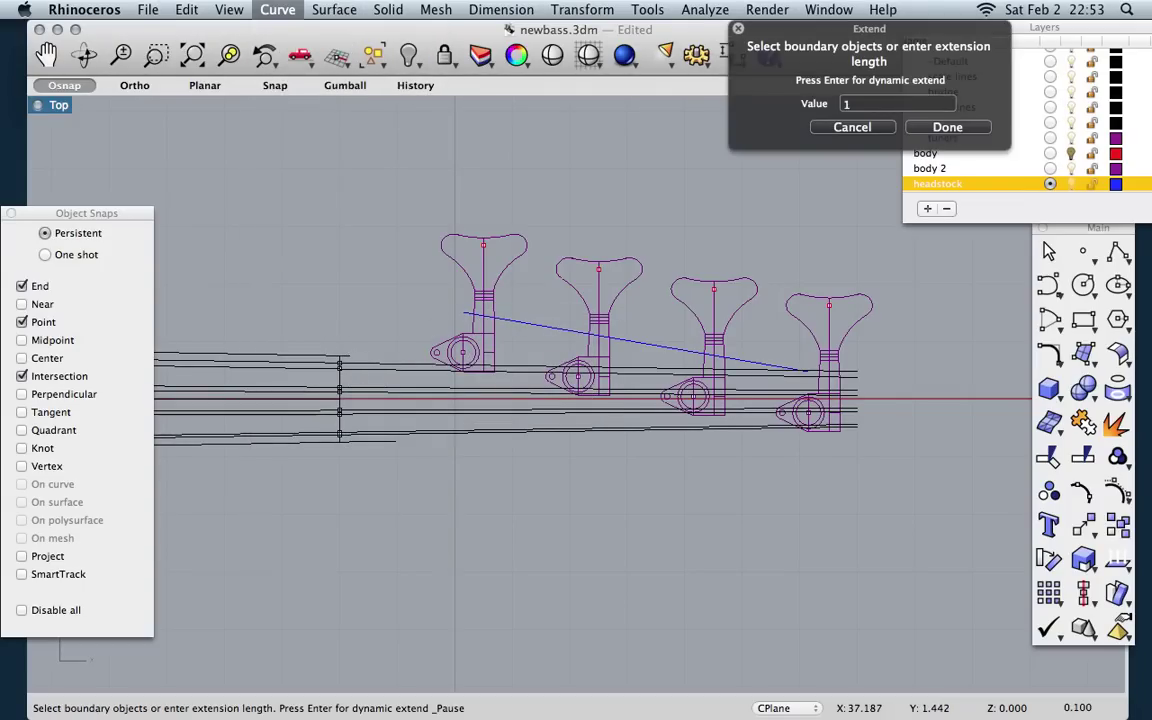
key(Return)
click(514, 320)
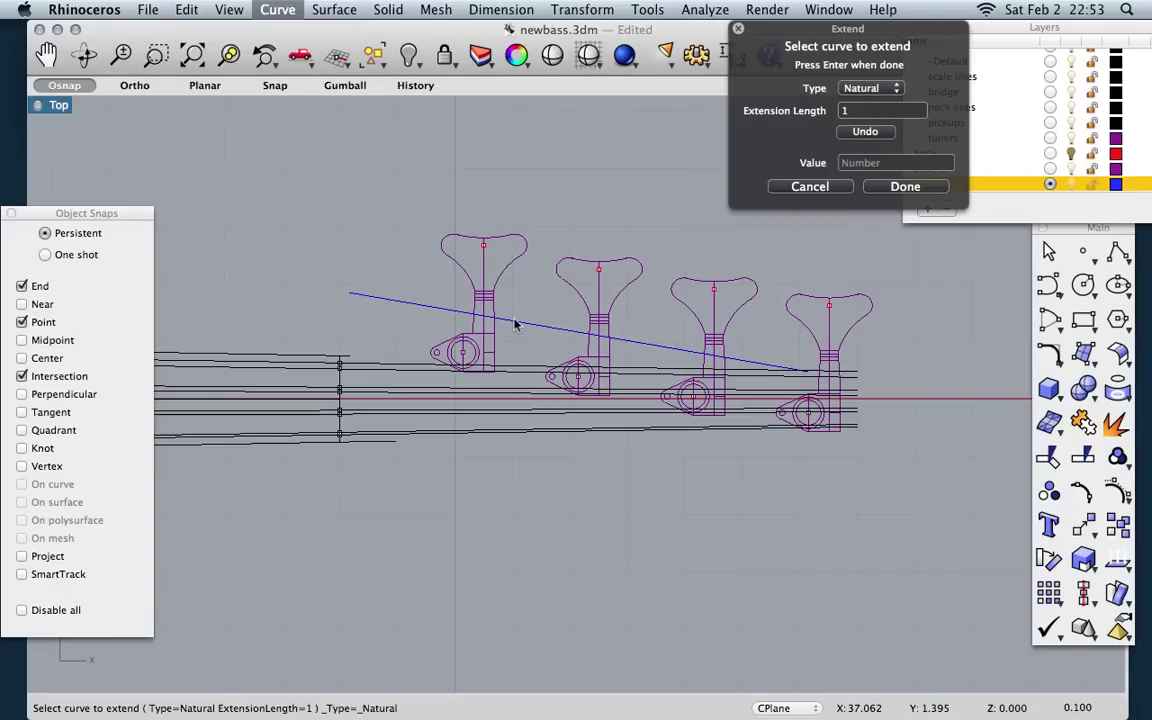
click(775, 368)
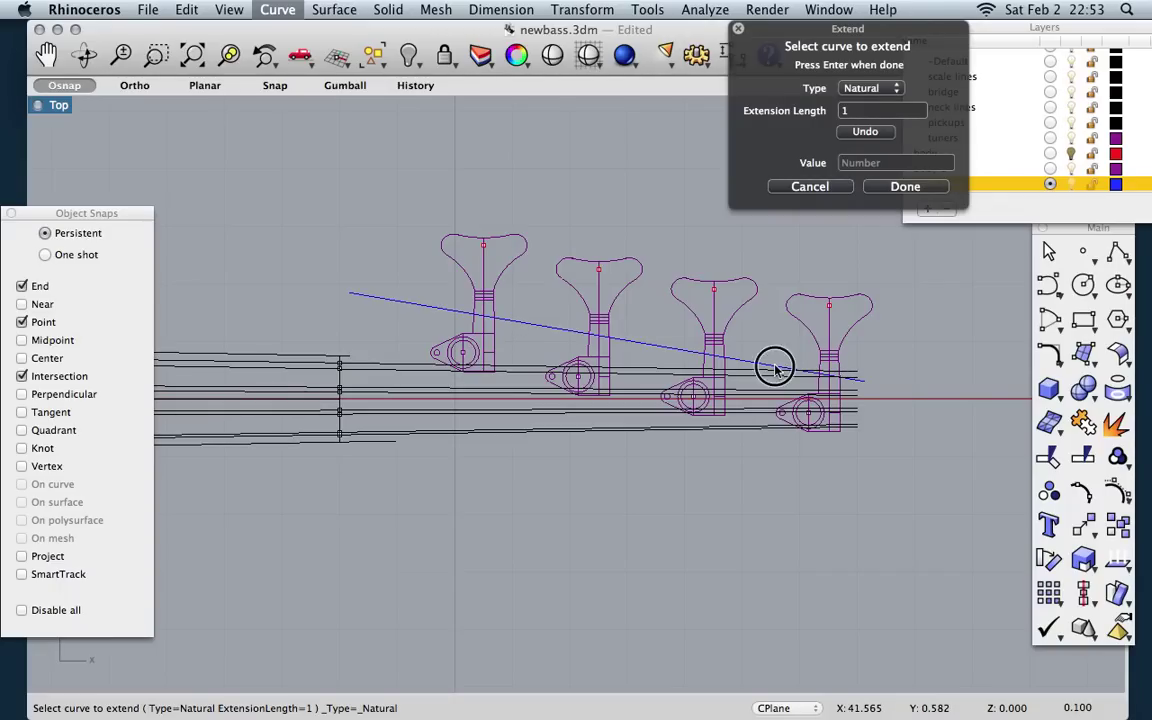
click(879, 390)
click(897, 396)
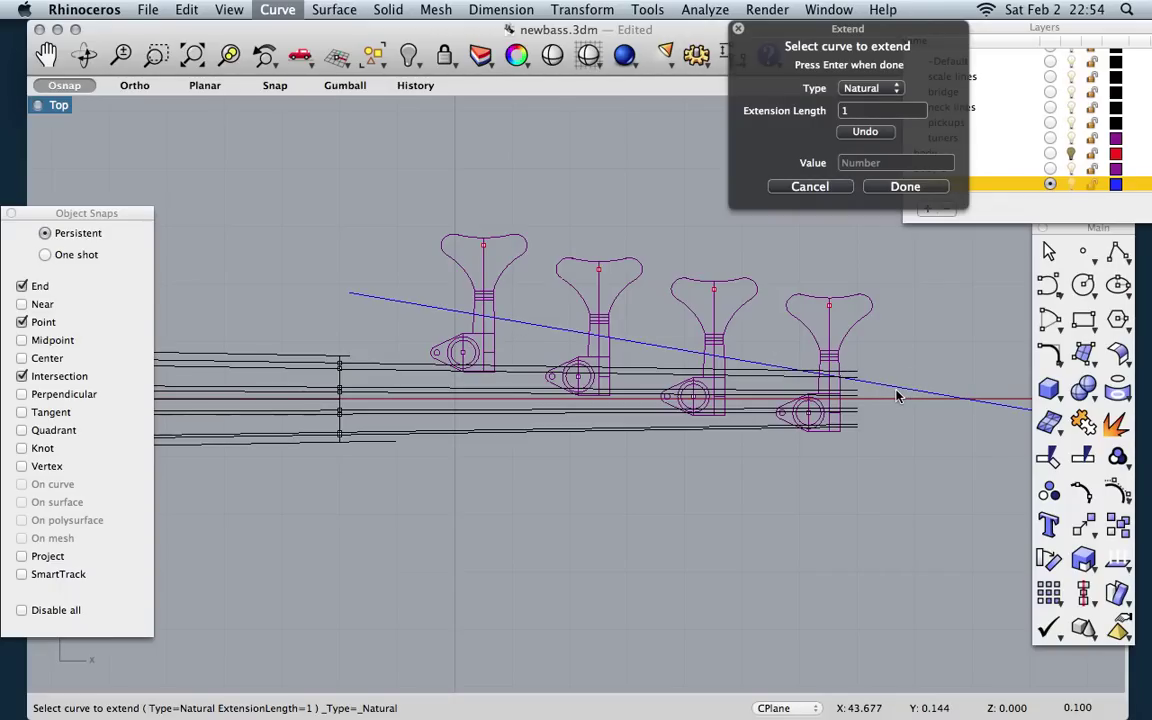
scroll(700, 537, down, 3)
scroll(700, 537, up, 2)
scroll(700, 537, down, 2)
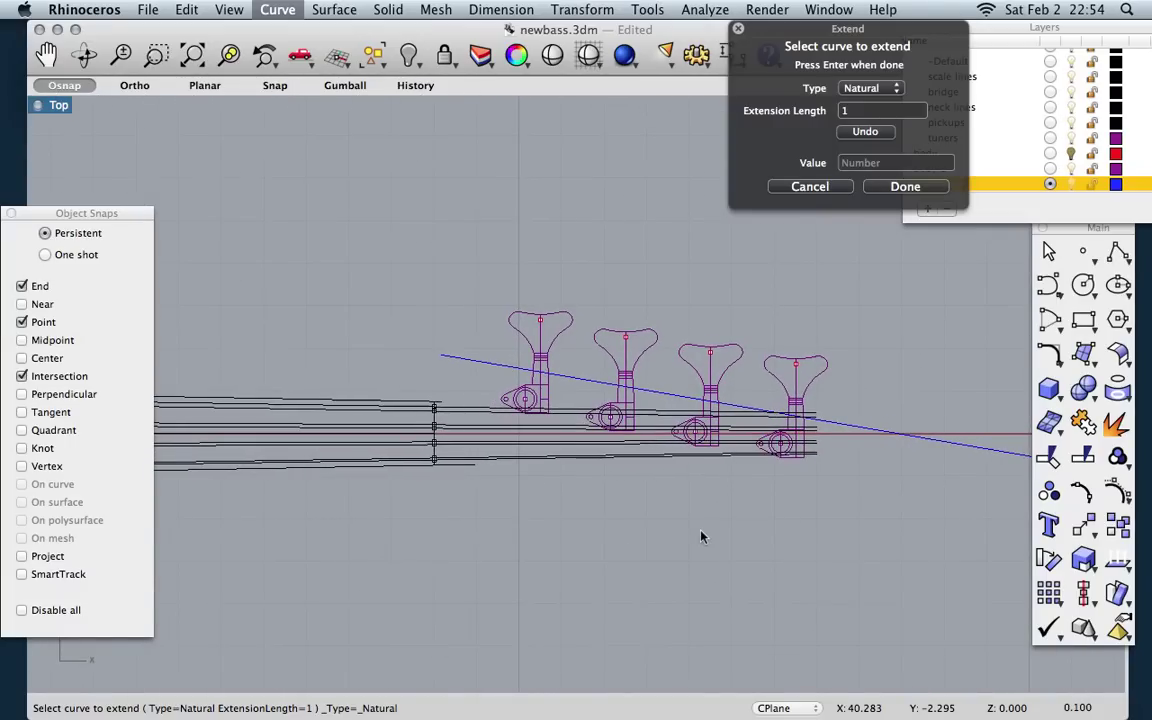
scroll(700, 537, right, 3)
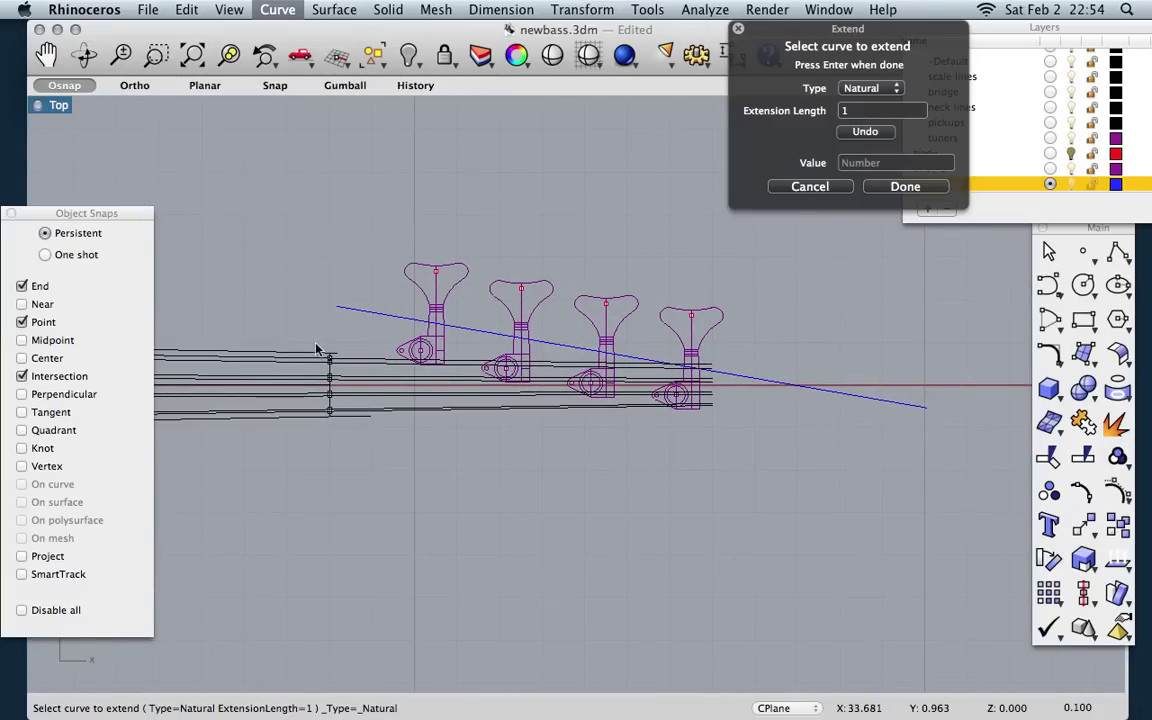
scroll(316, 348, up, 2)
click(903, 187)
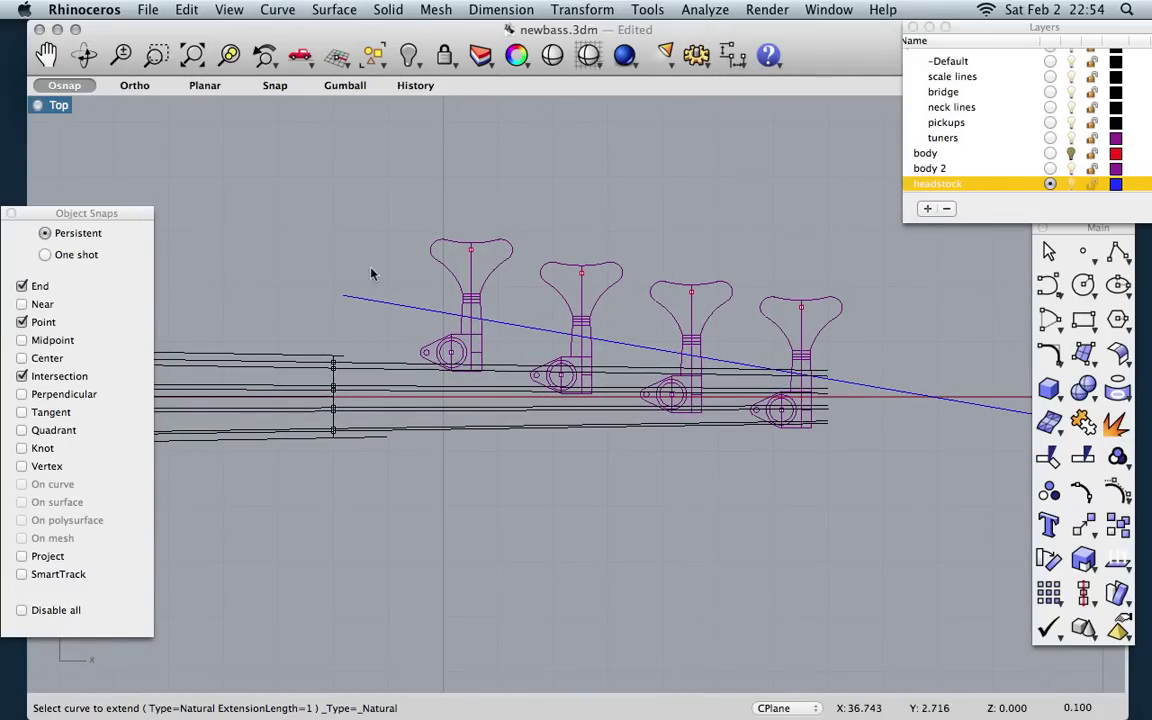
Step: Trim the overhanging ends of both outer neck edge lines back to the nut line
scroll(326, 383, up, 3)
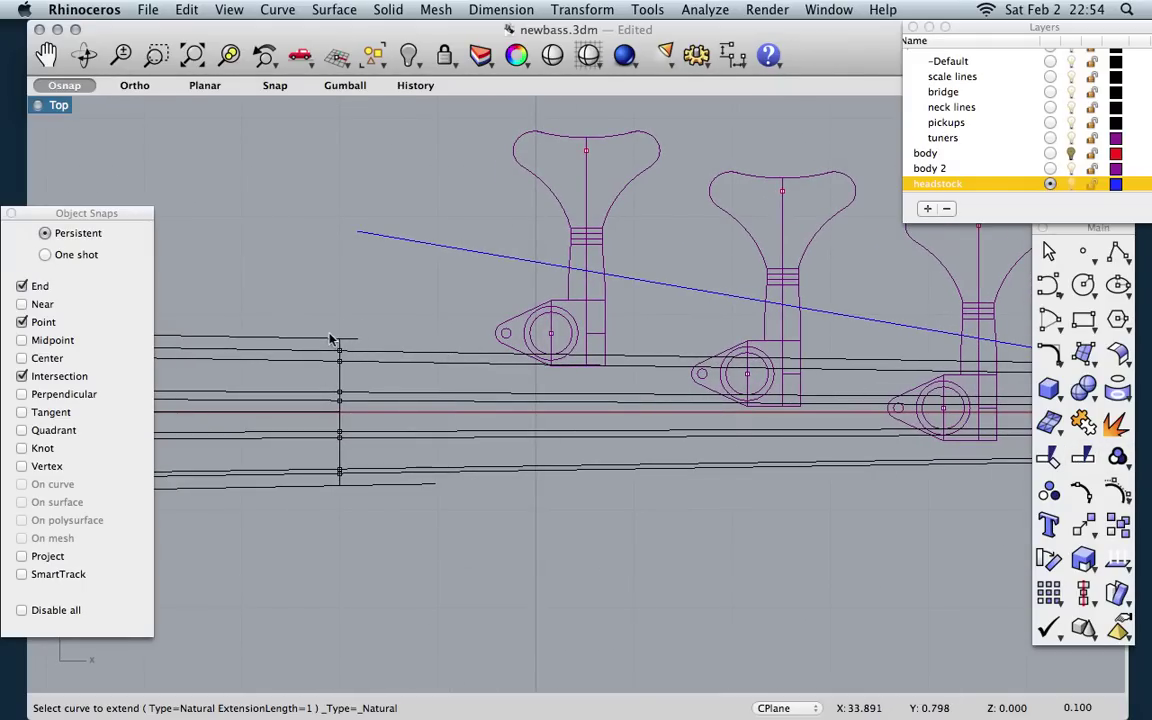
click(390, 487)
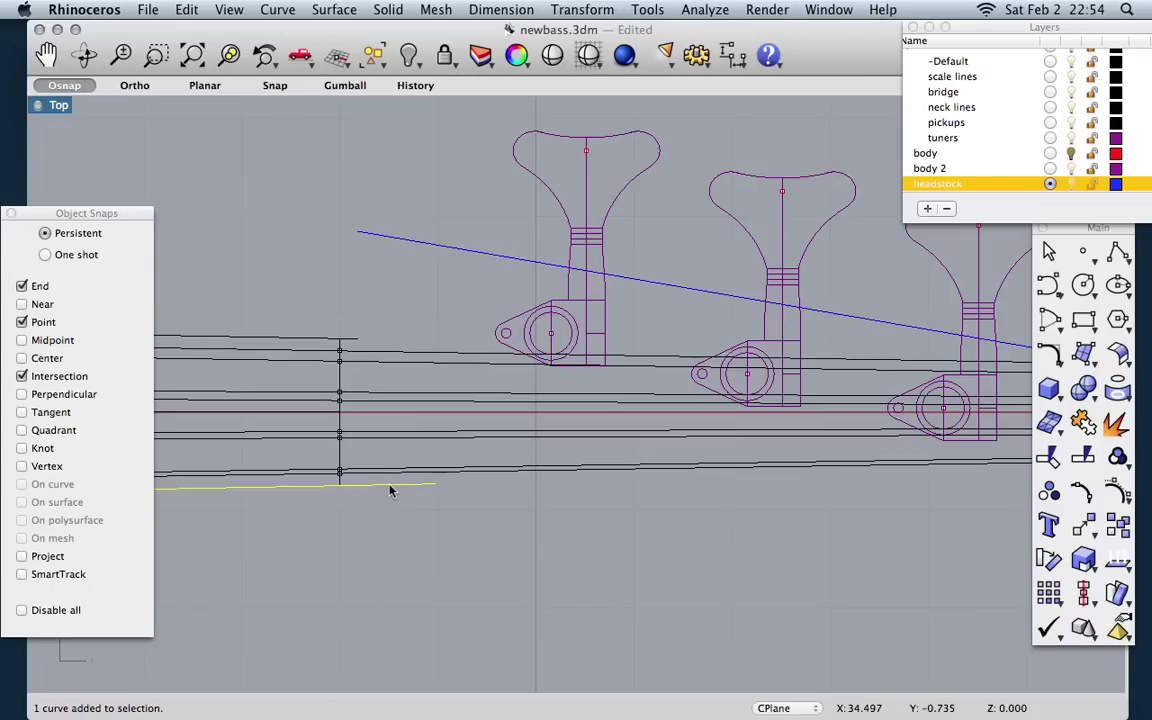
click(390, 515)
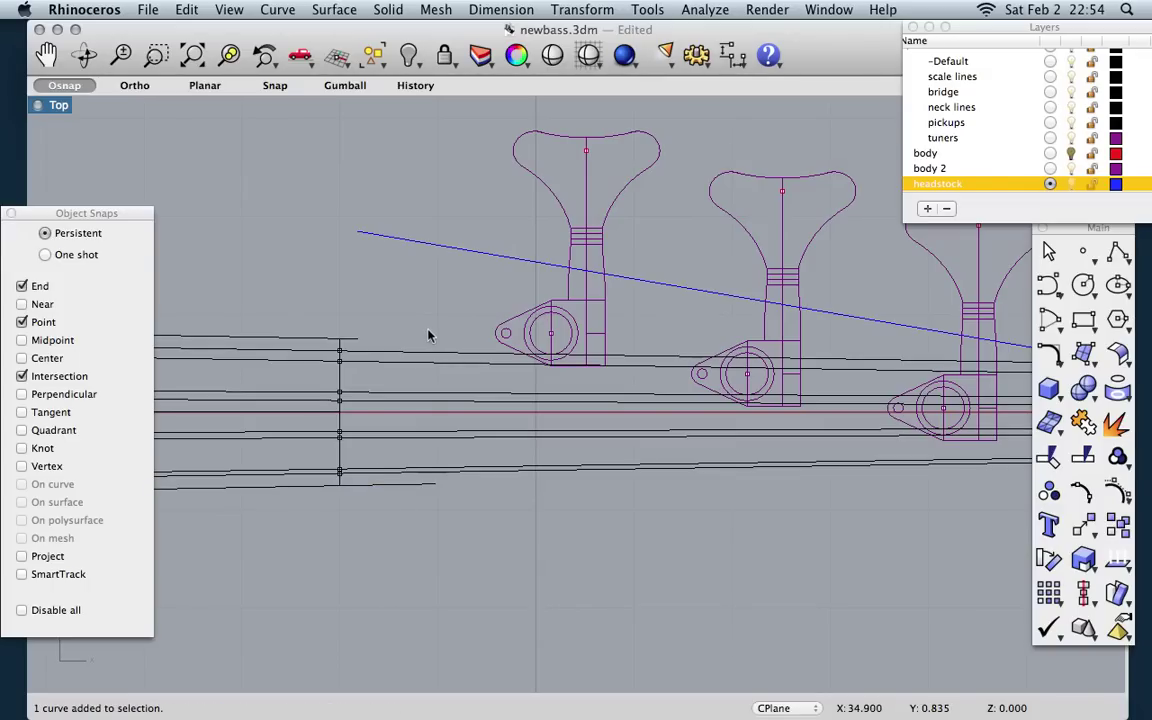
click(1048, 456)
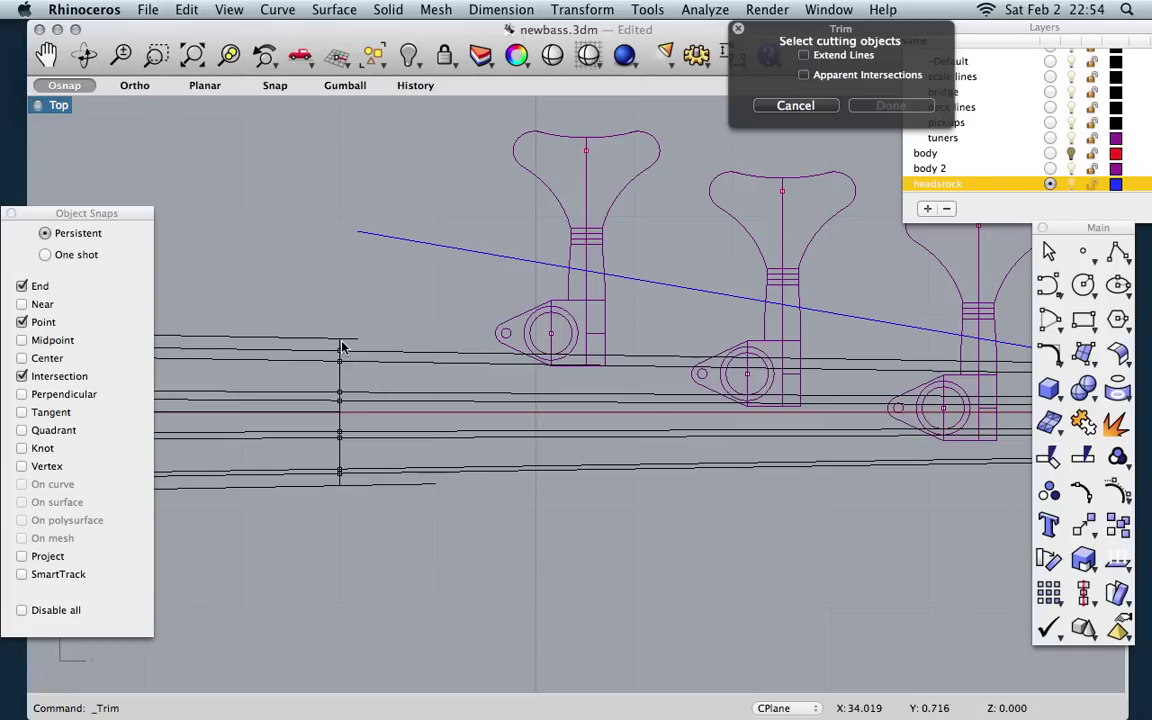
key(Return)
click(364, 486)
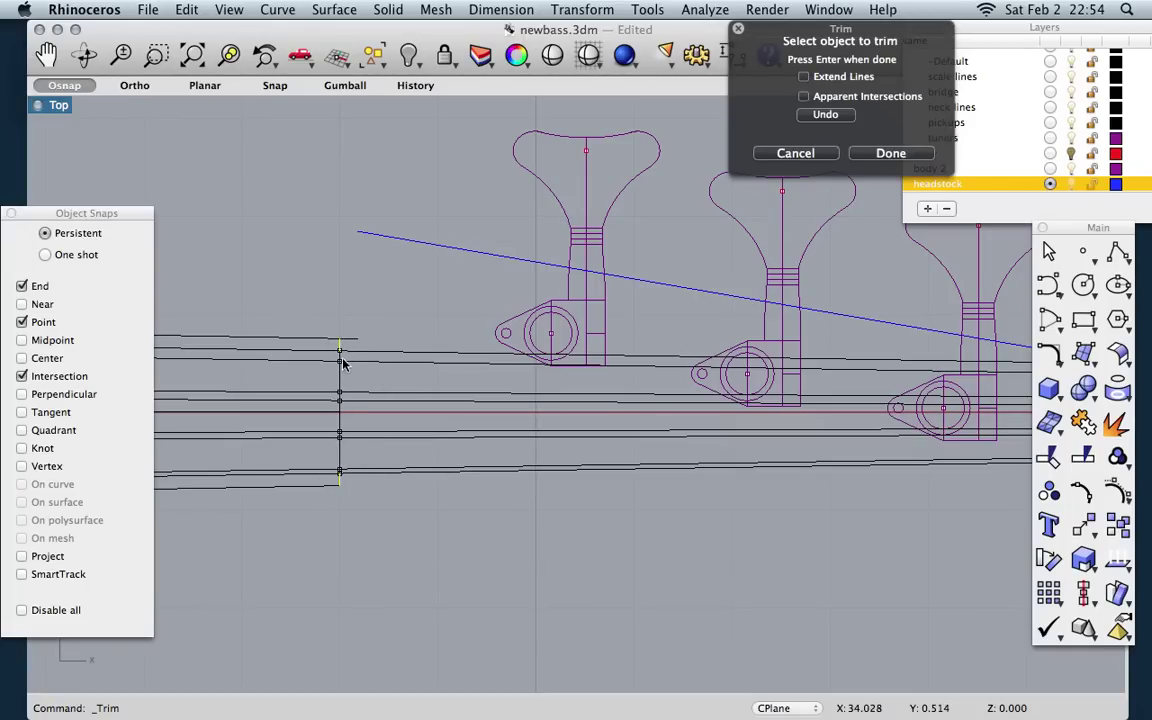
click(351, 340)
key(Return)
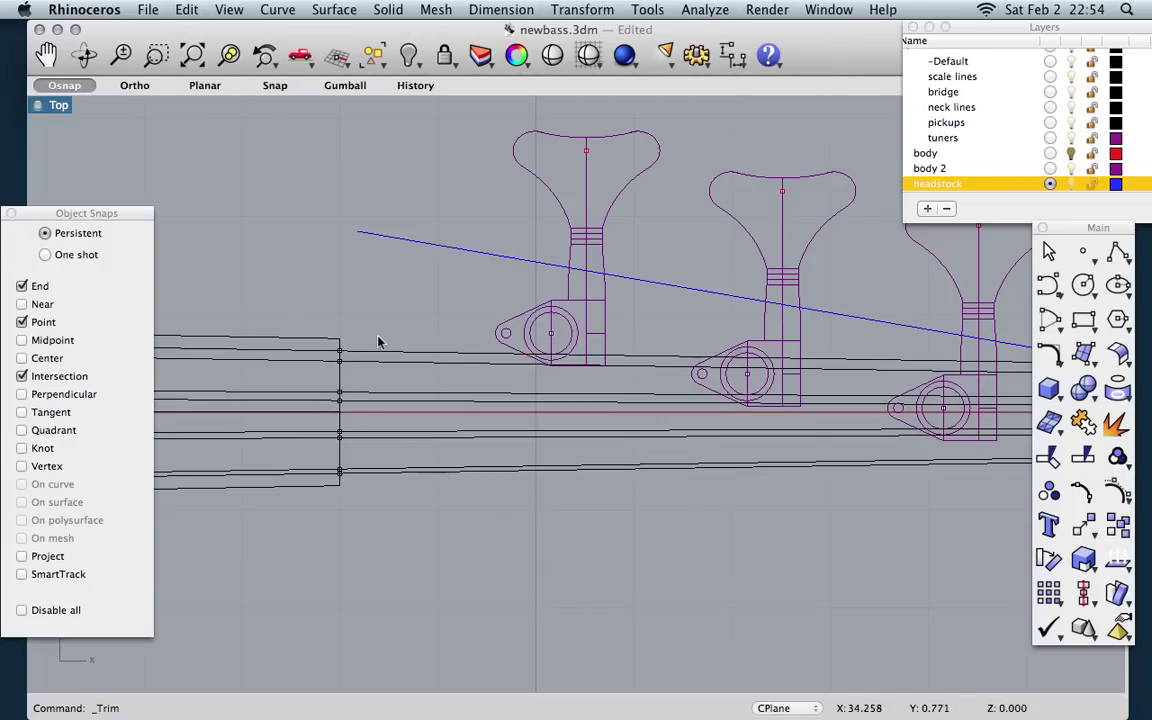
click(278, 10)
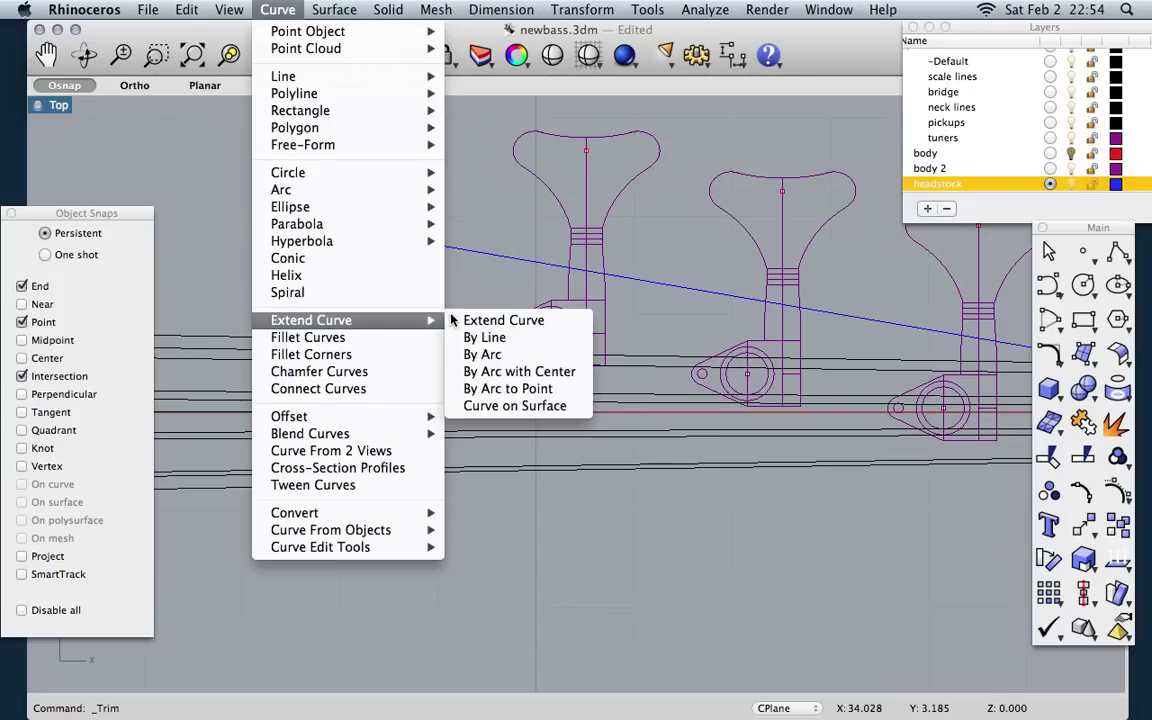
click(468, 320)
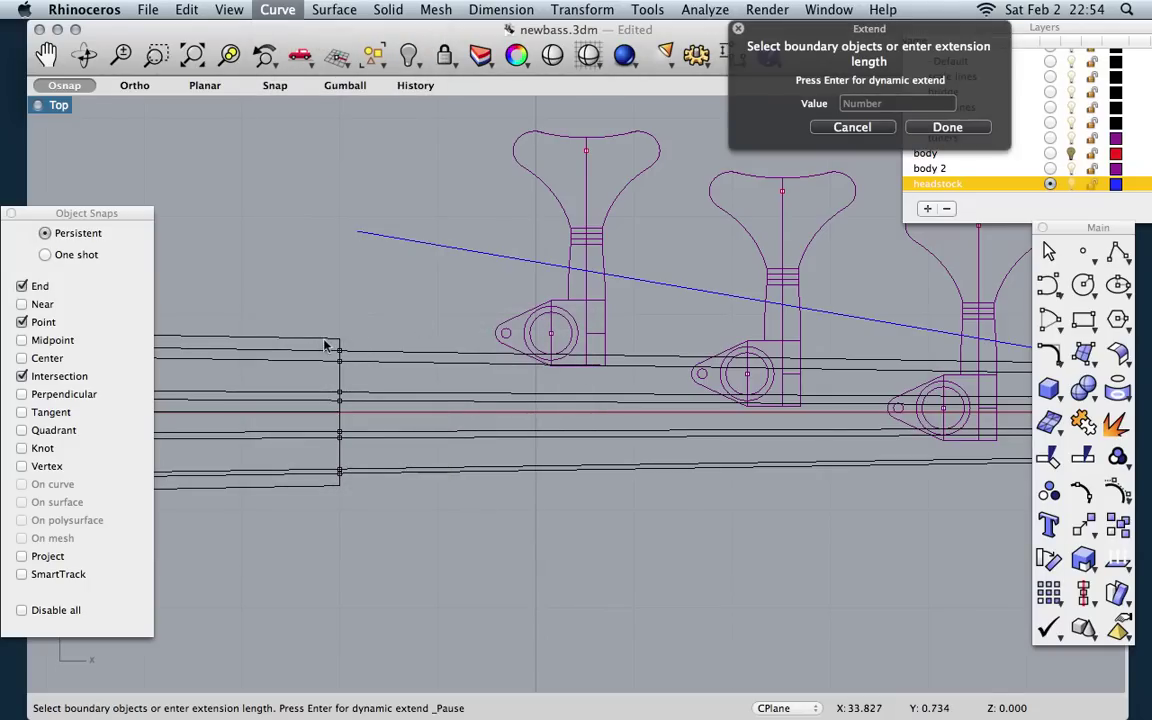
click(325, 345)
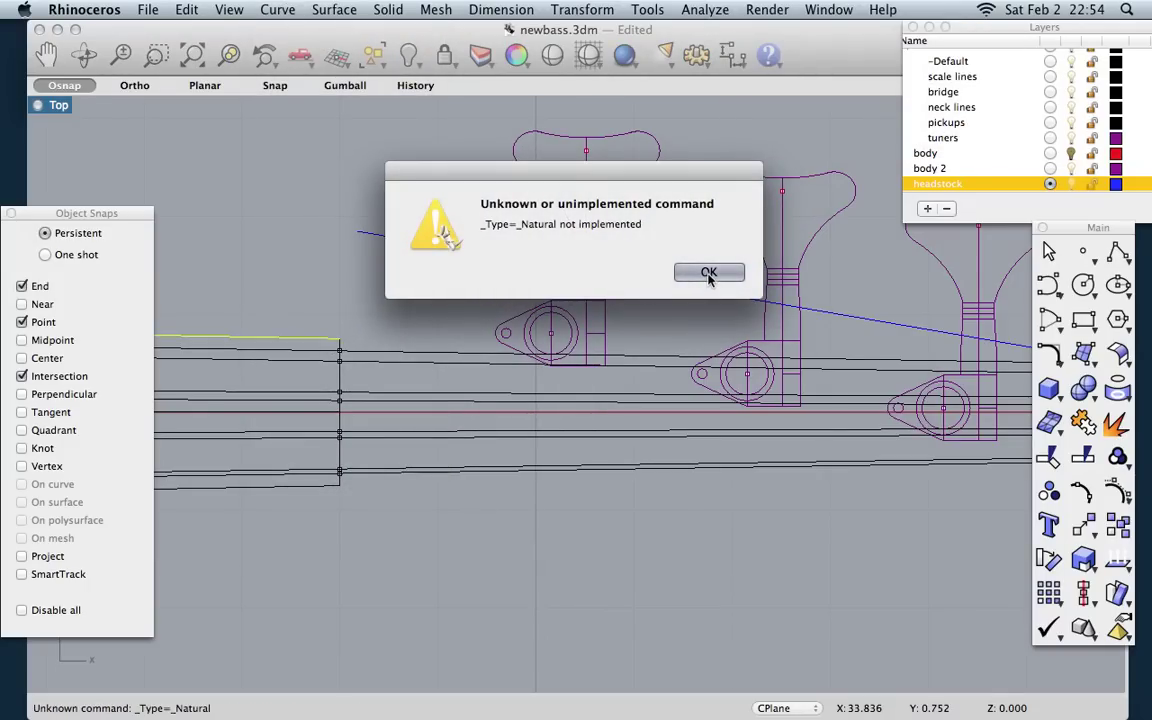
click(708, 274)
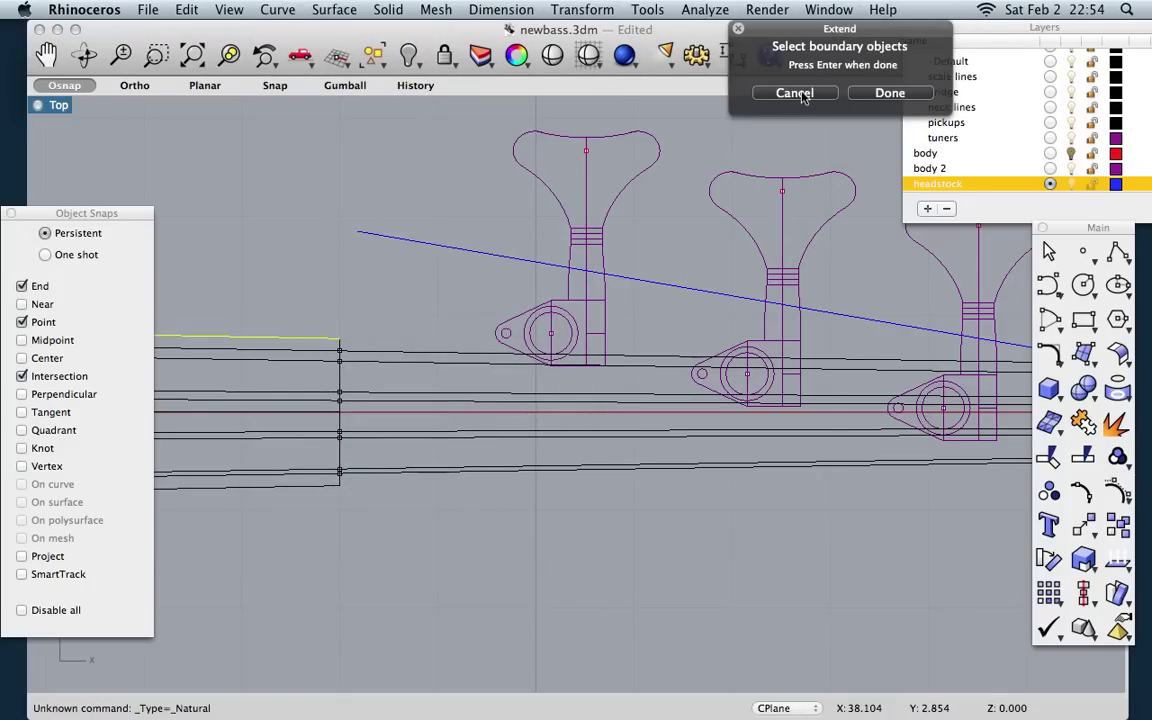
click(795, 93)
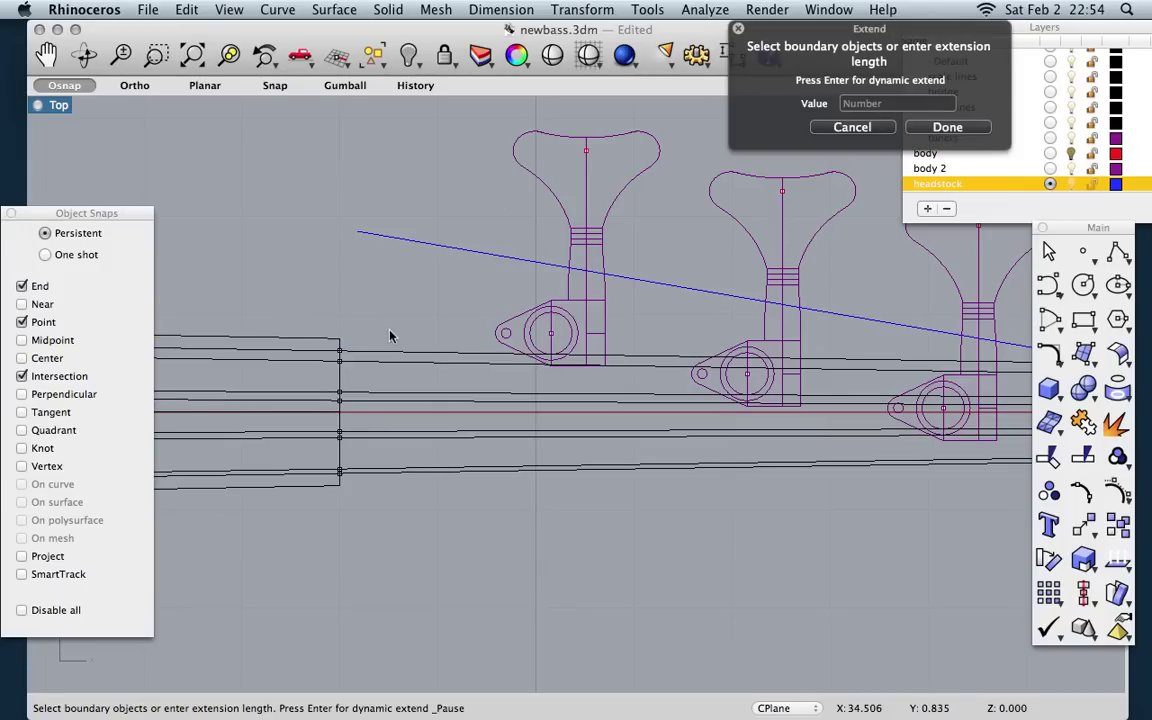
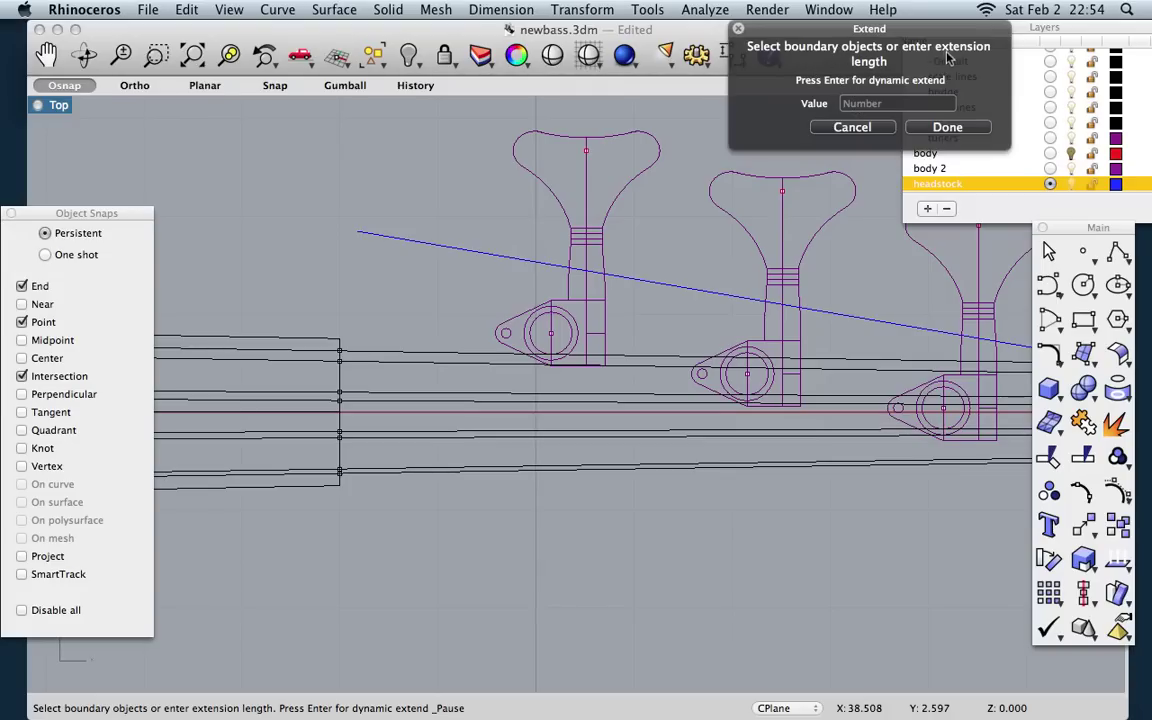
Step: Extend the upper neck edge line 3/16 past the nut with the Natural extension type
click(861, 103)
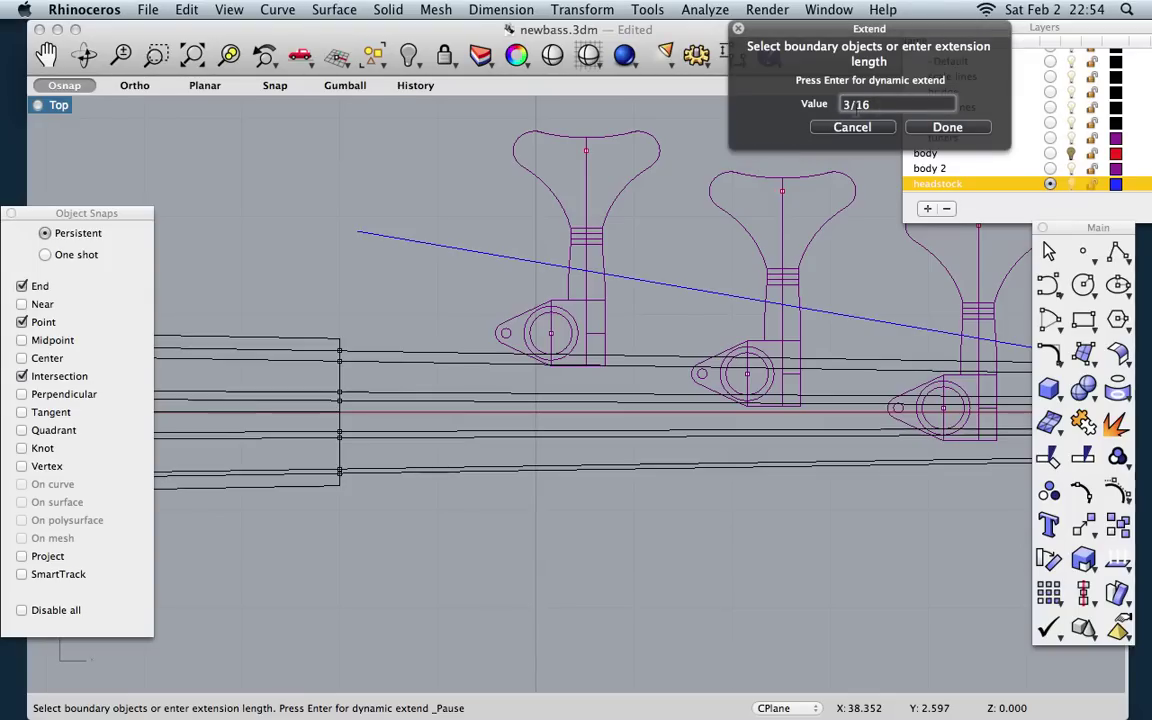
key(Return)
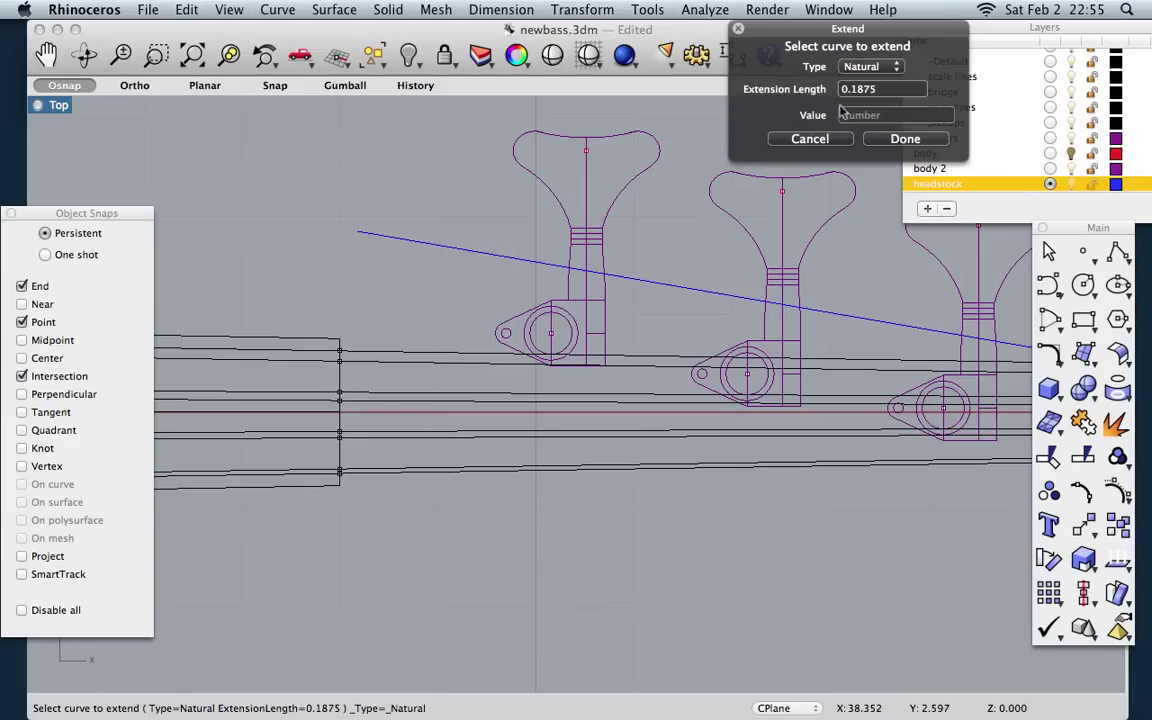
click(326, 343)
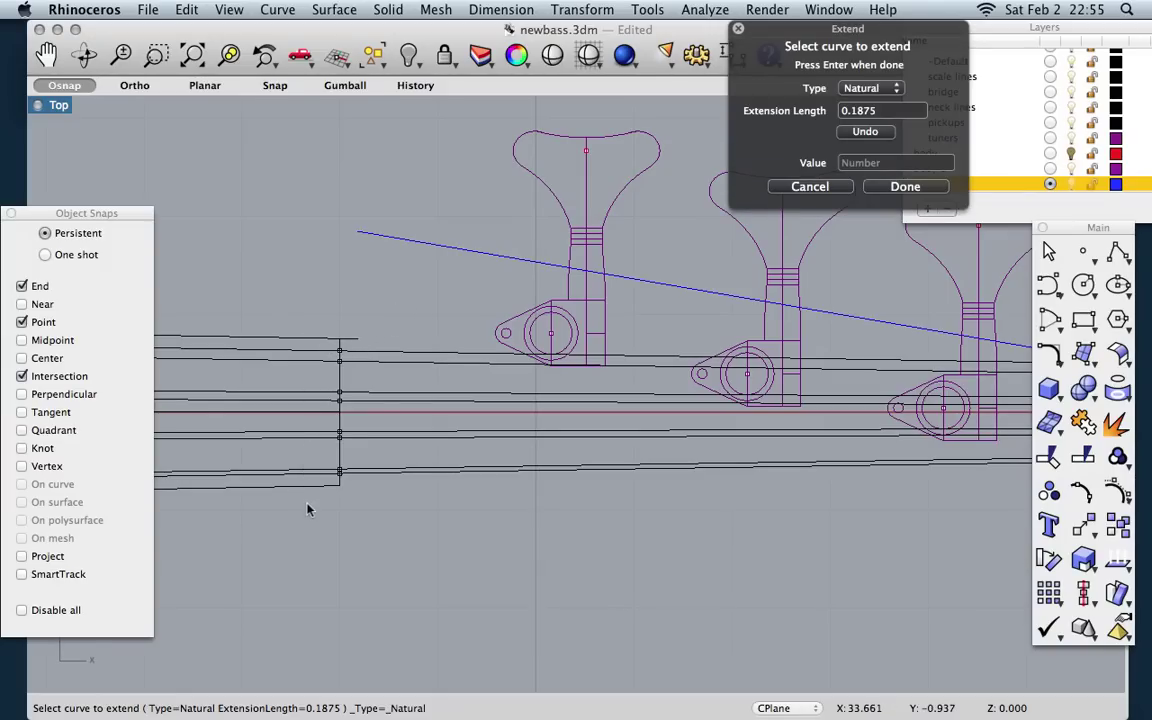
click(903, 189)
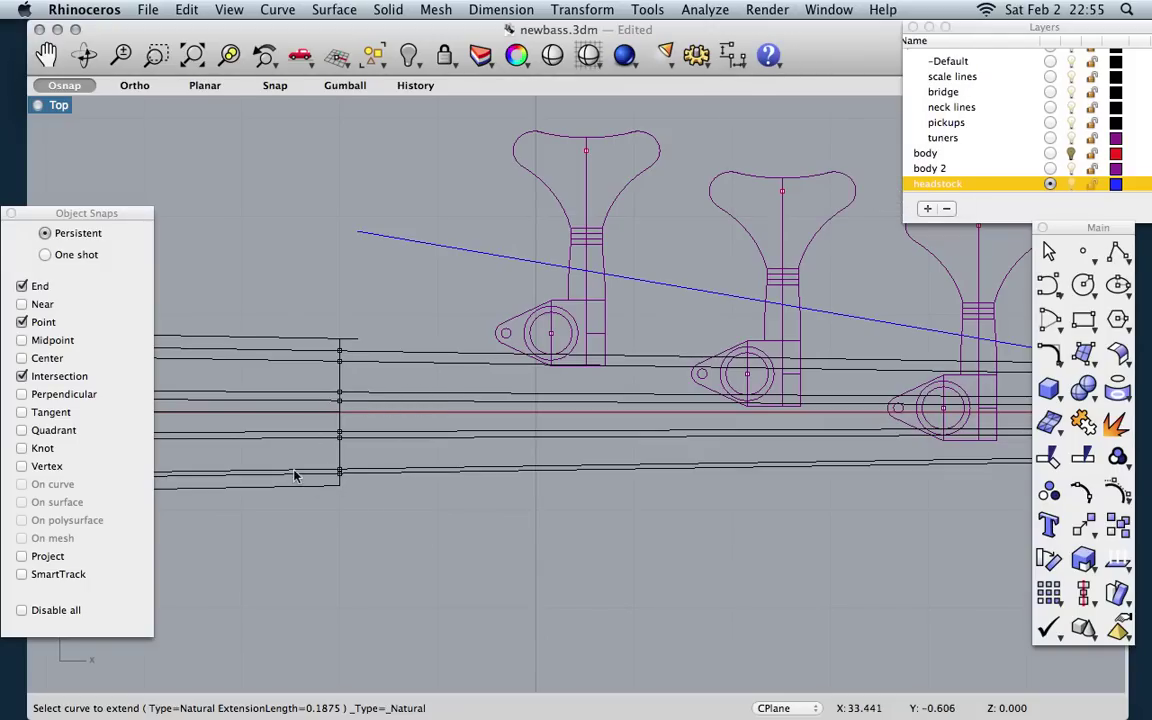
Step: Copy the slanted headstock line and paste the duplicate in place
scroll(411, 427, right, 5)
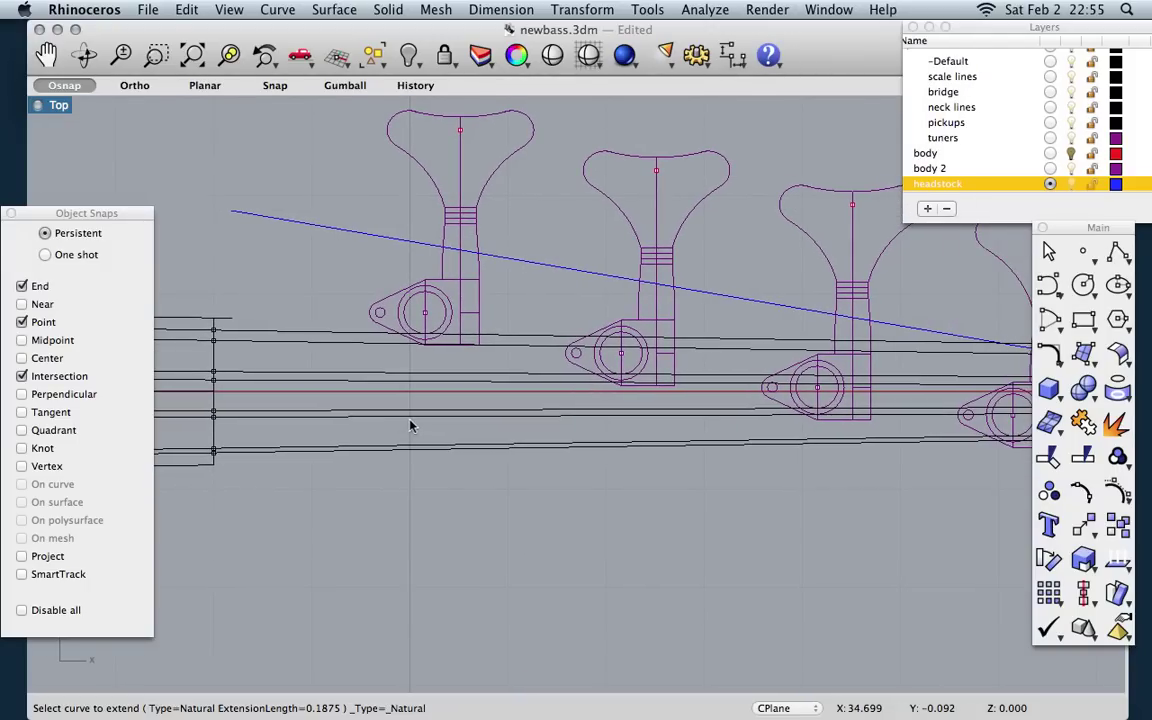
click(563, 272)
scroll(627, 321, down, 5)
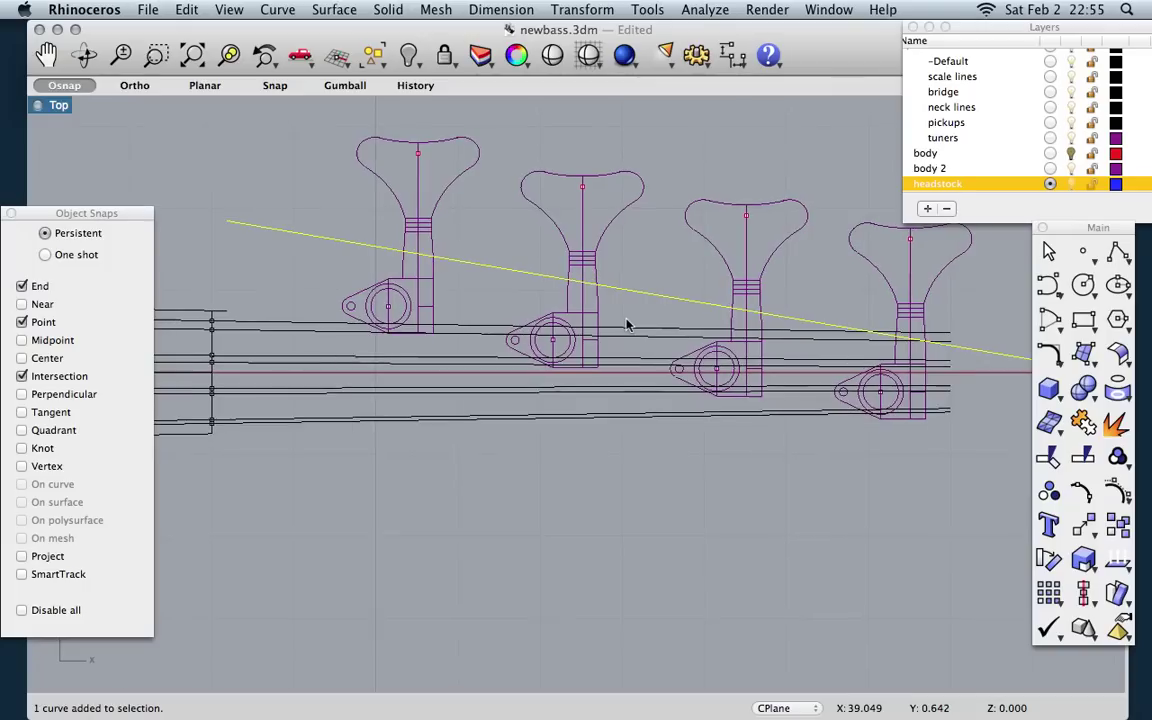
key(super+c)
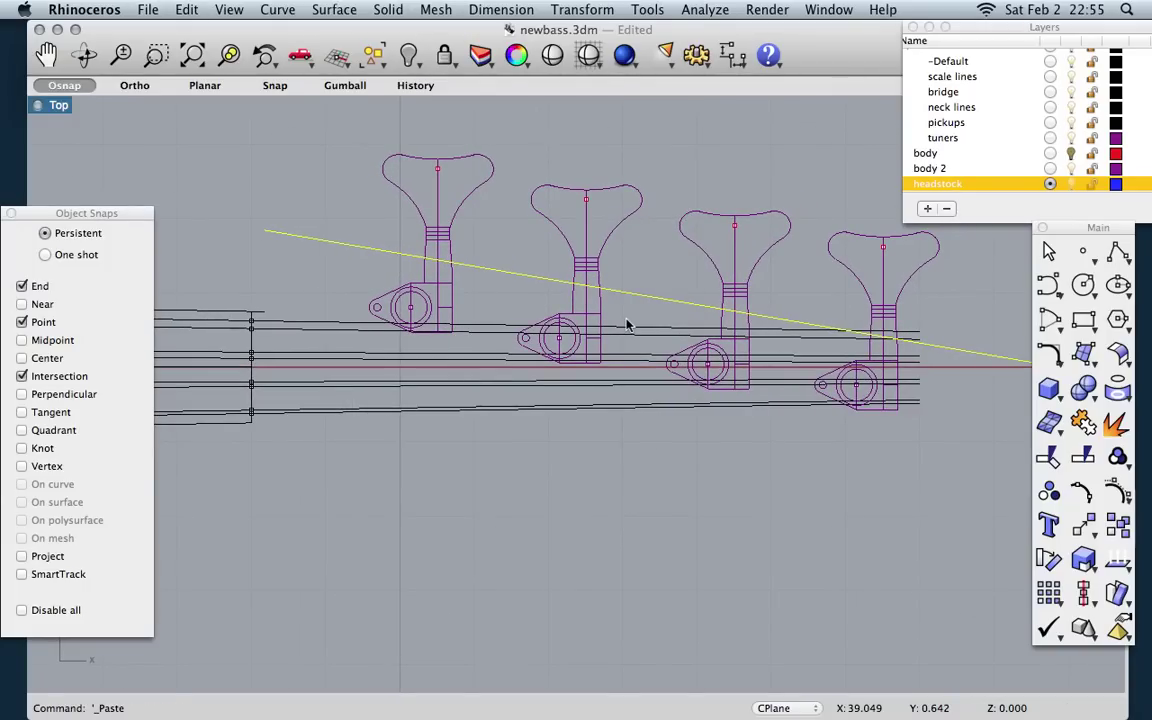
Step: Nudge the duplicated headstock line 1.4 downward to form the lower side of the headstock
key(alt+Down)
key(shift+alt+Down)
key(shift+alt+Down)
key(shift+alt+Down)
key(shift+alt+Down)
key(shift+alt+Down)
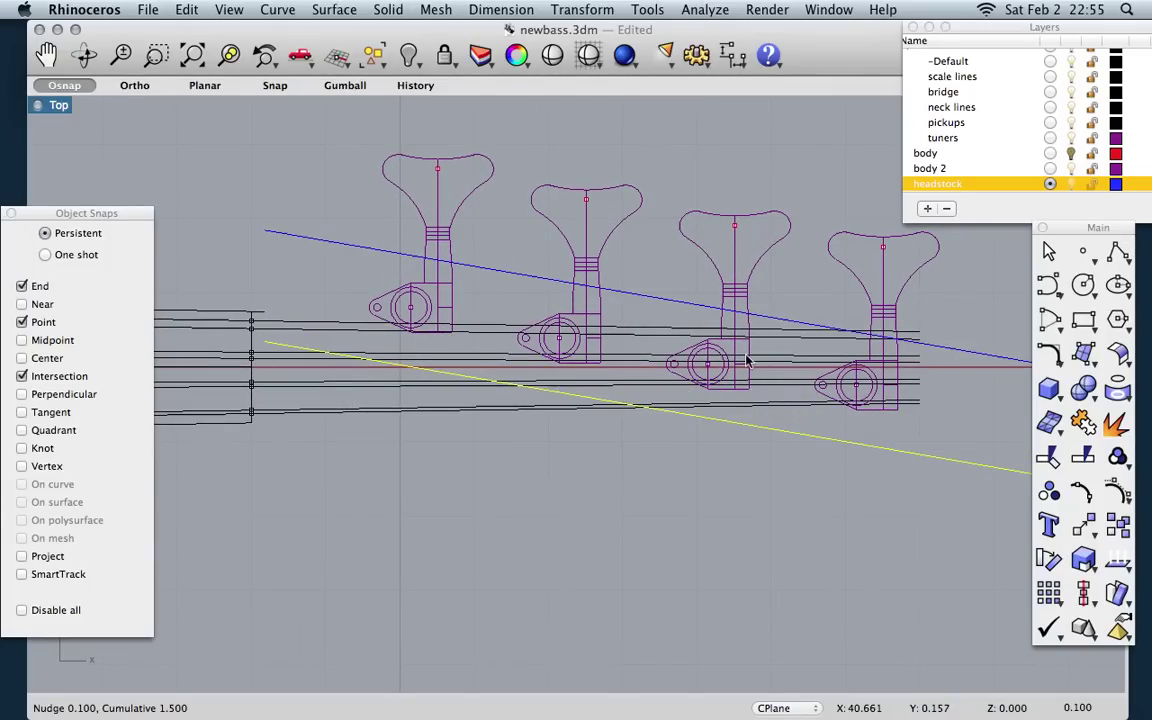
key(shift+alt+Up)
scroll(886, 368, right, 5)
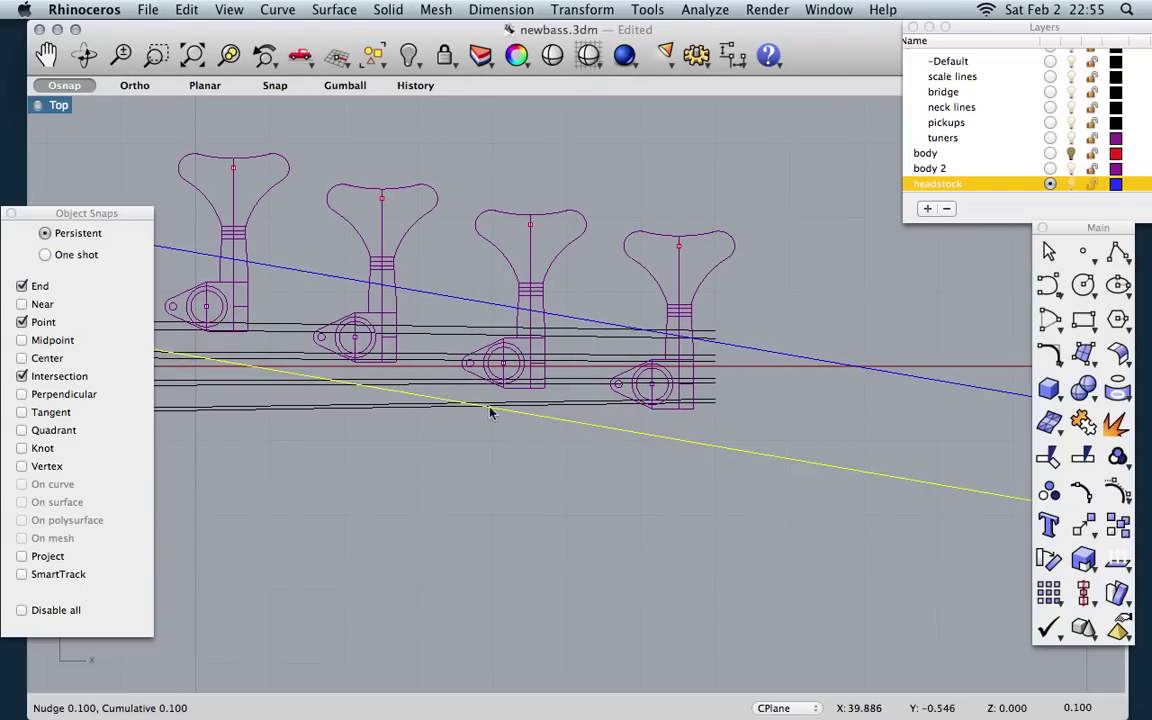
scroll(576, 424, left, 4)
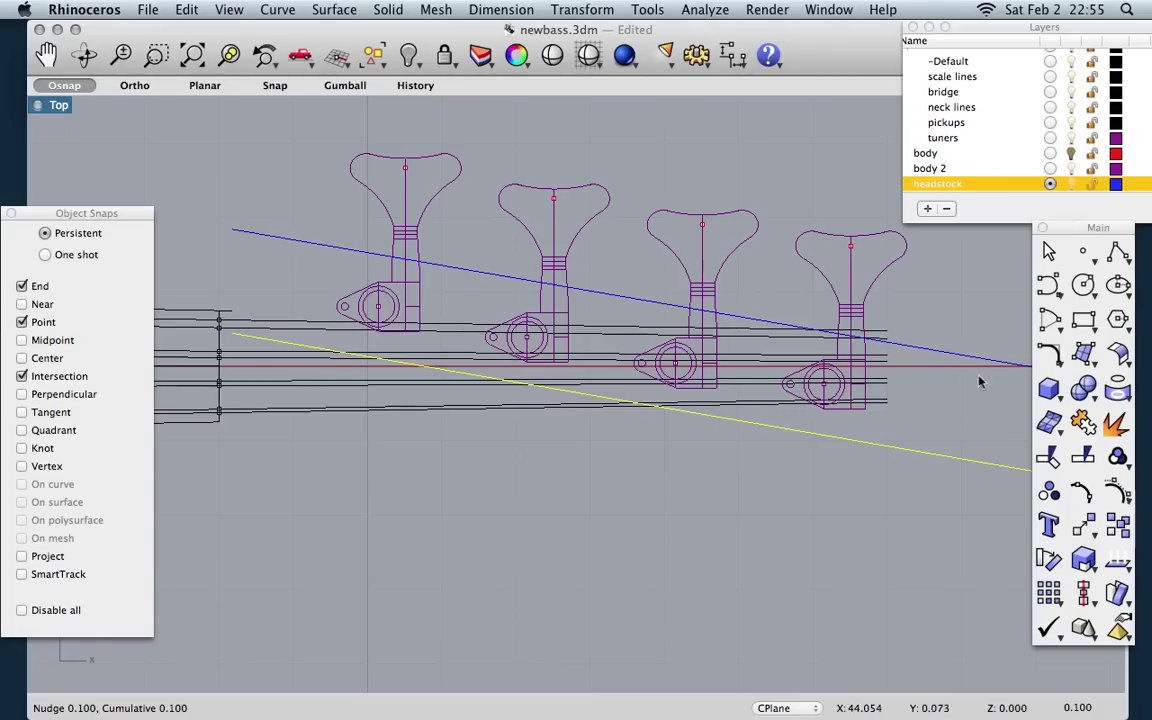
Step: Extend the lower neck edge line past the nut to meet the lower slanted headstock line, using the Natural extension type
key(Escape)
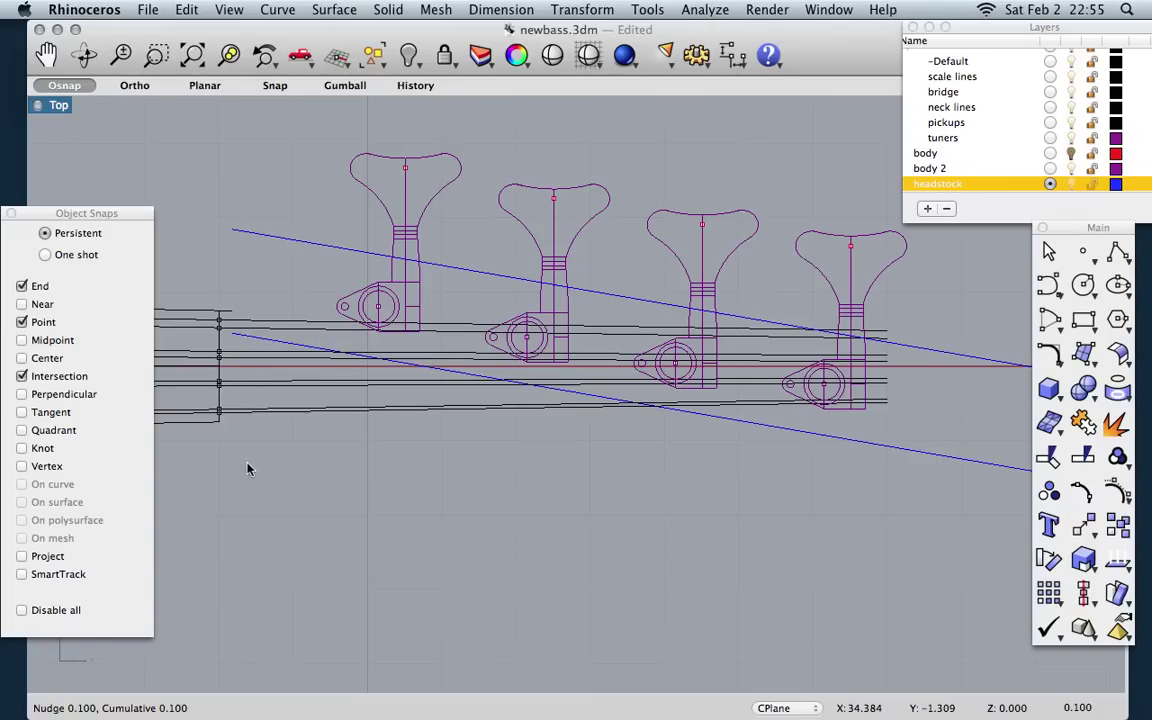
click(277, 10)
mouse_move(420, 319)
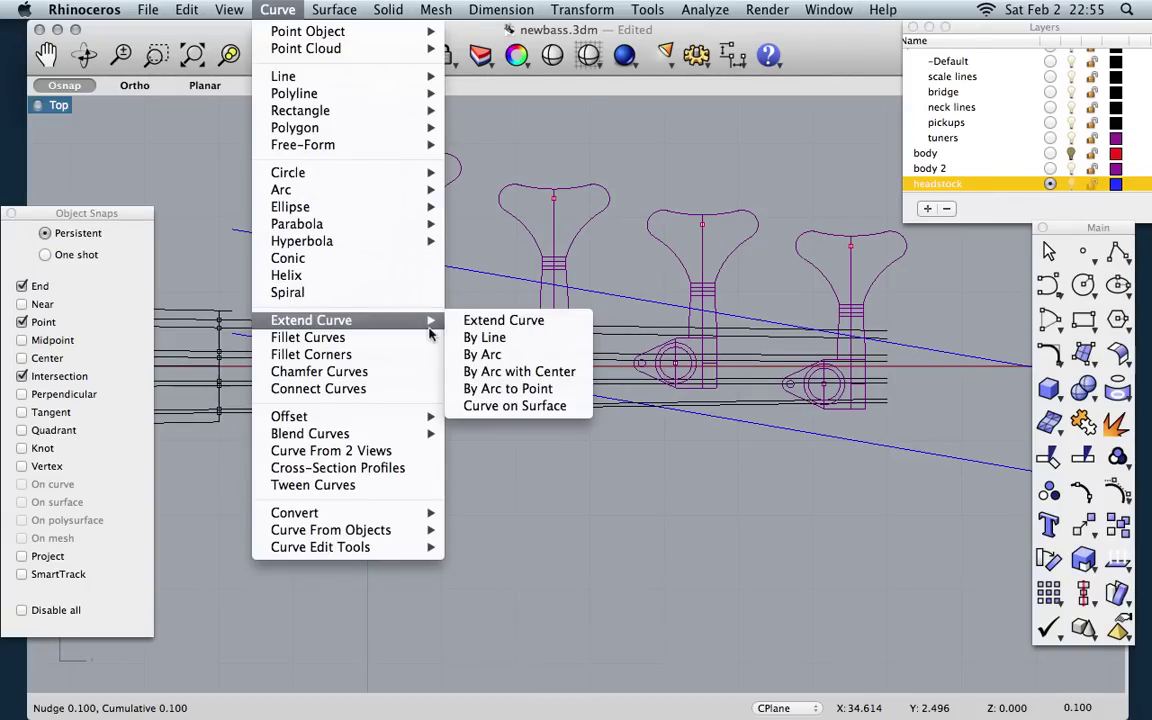
click(475, 318)
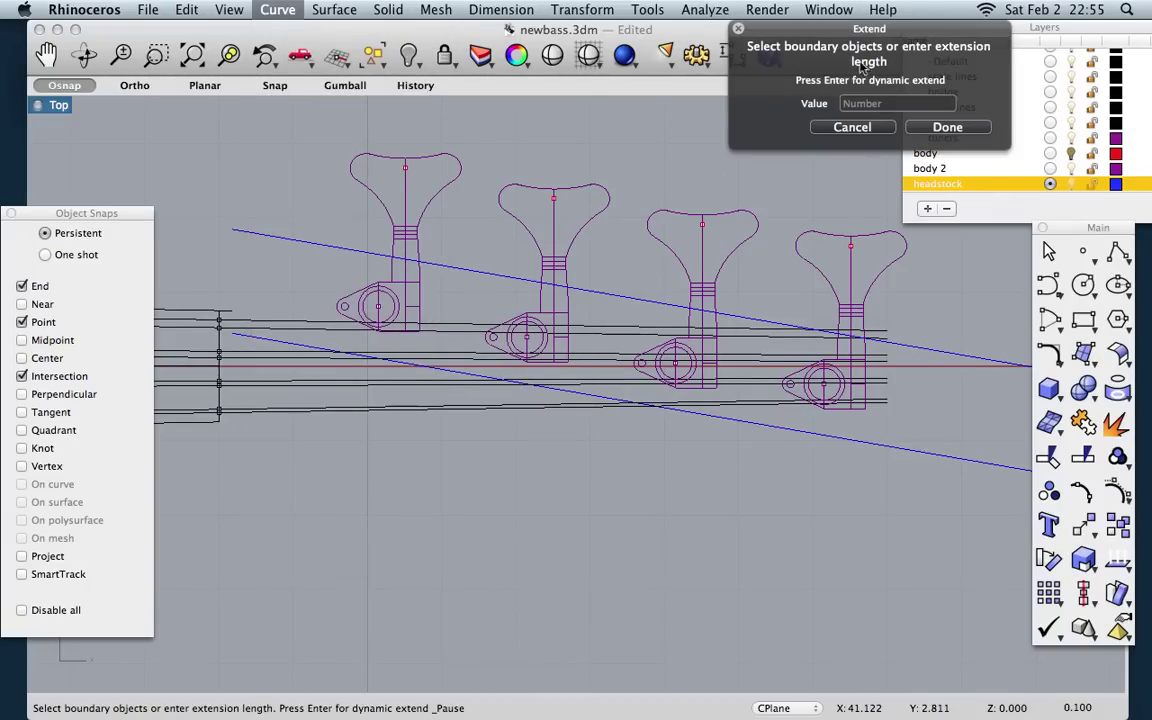
click(826, 436)
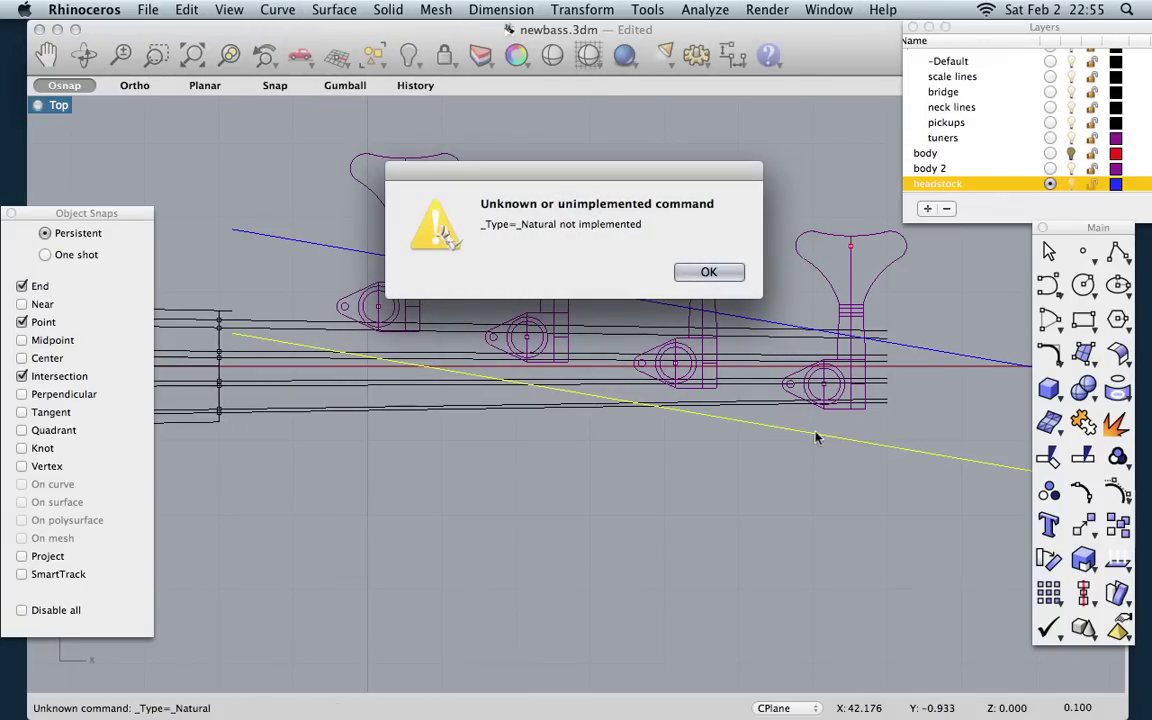
click(707, 271)
key(Return)
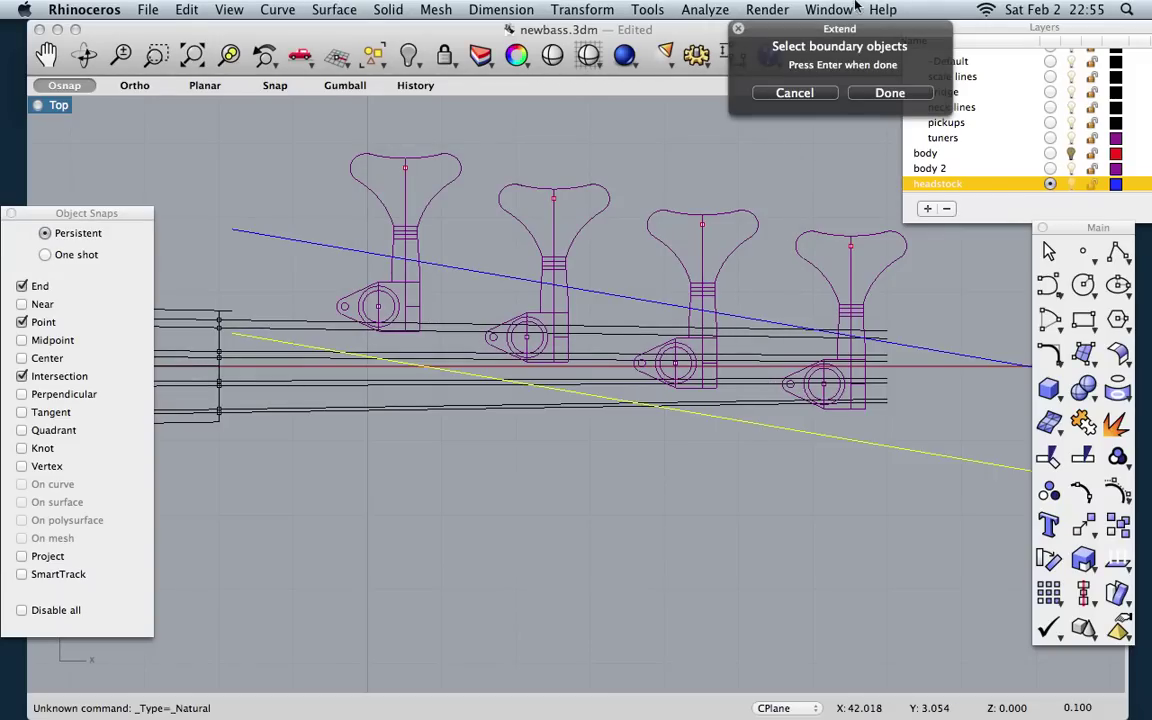
click(886, 93)
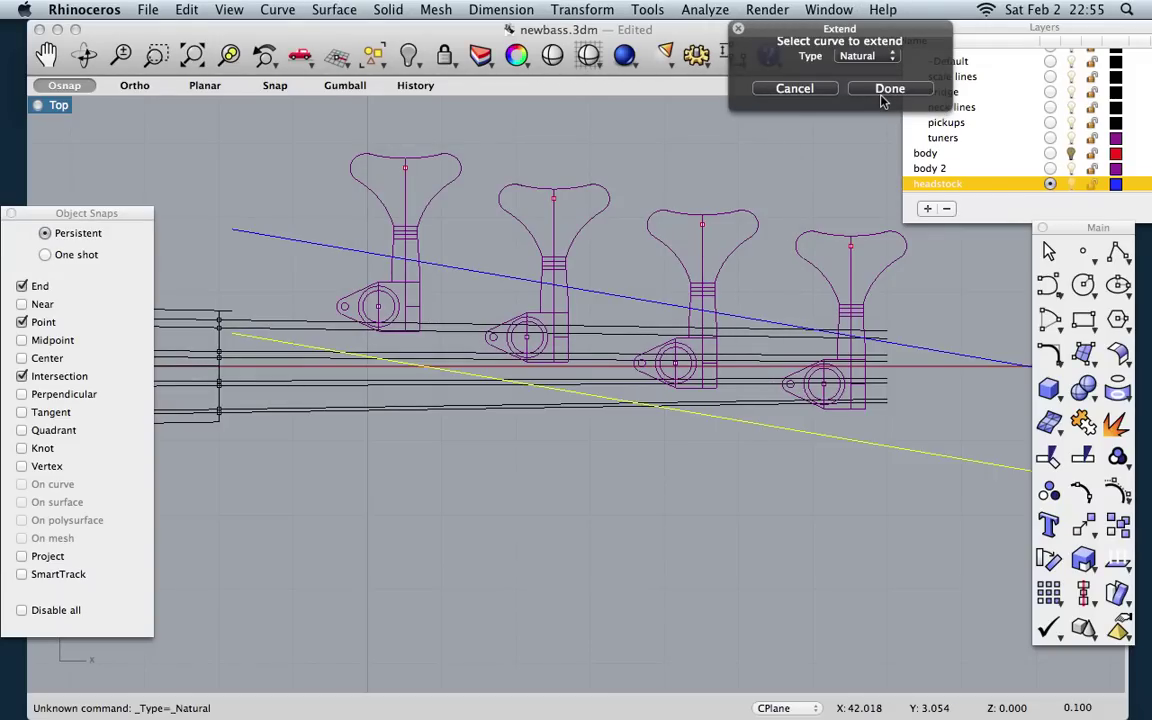
click(203, 425)
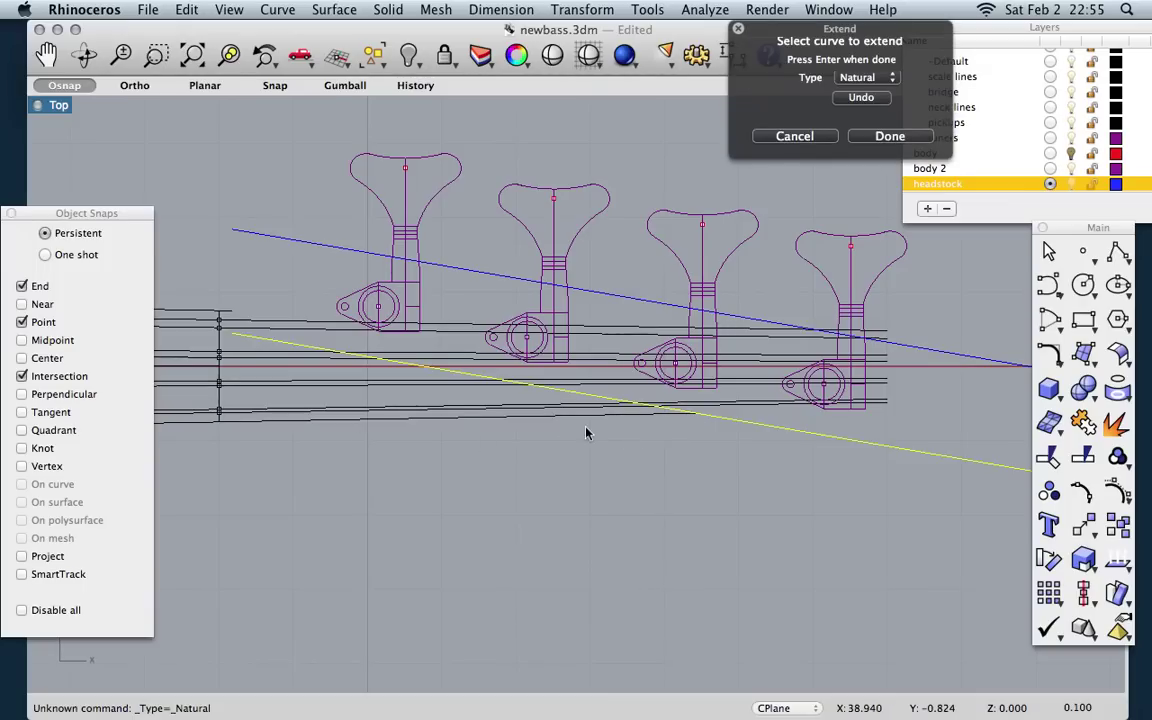
key(Return)
Step: Draw a circle of about 1.67 radius above the nut, tangent to the upper neck edge line at its extended end
scroll(344, 478, left, 3)
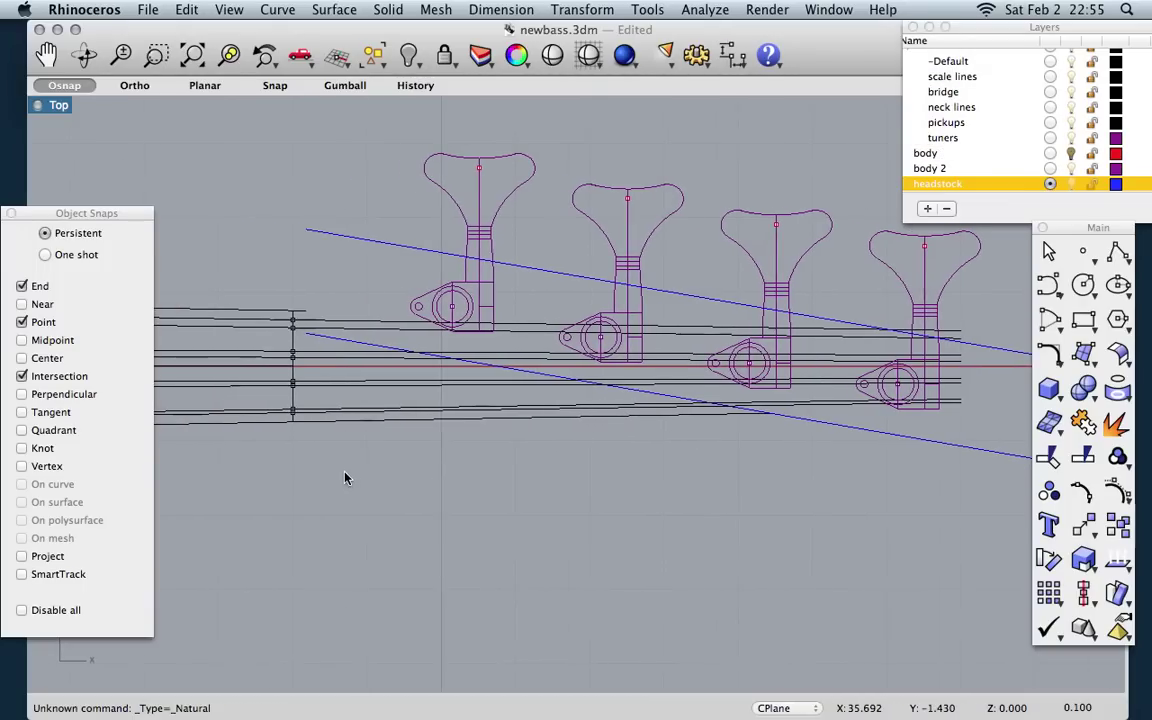
scroll(344, 478, left, 4)
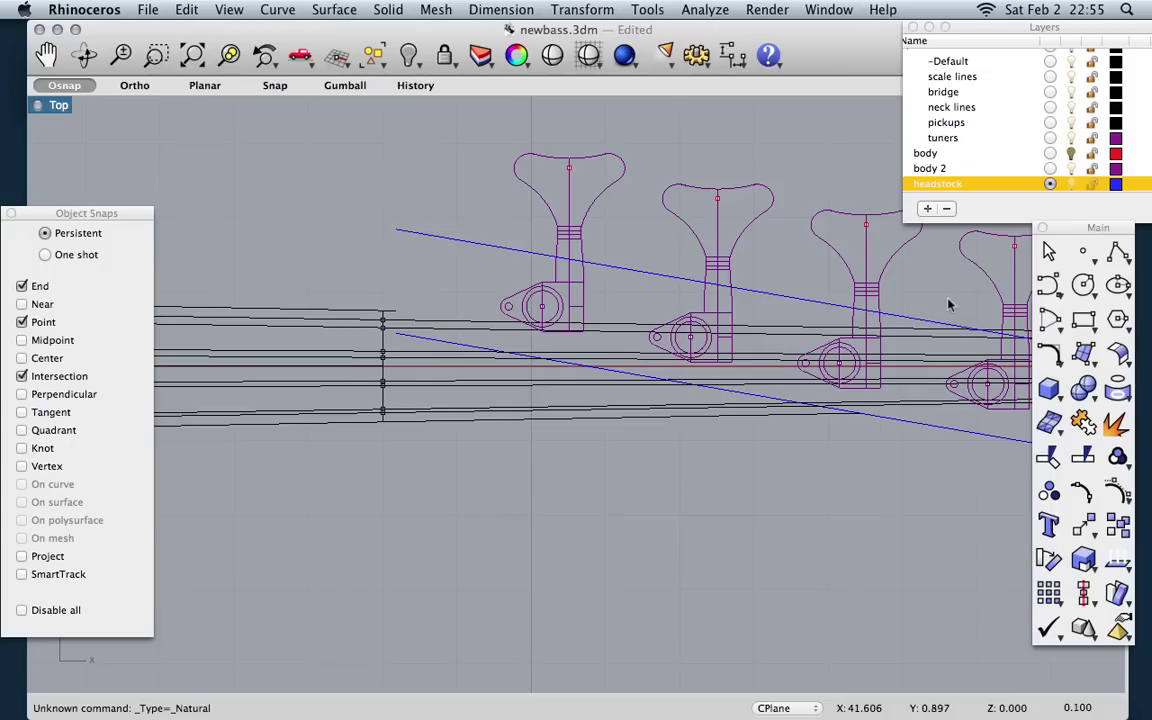
click(1085, 286)
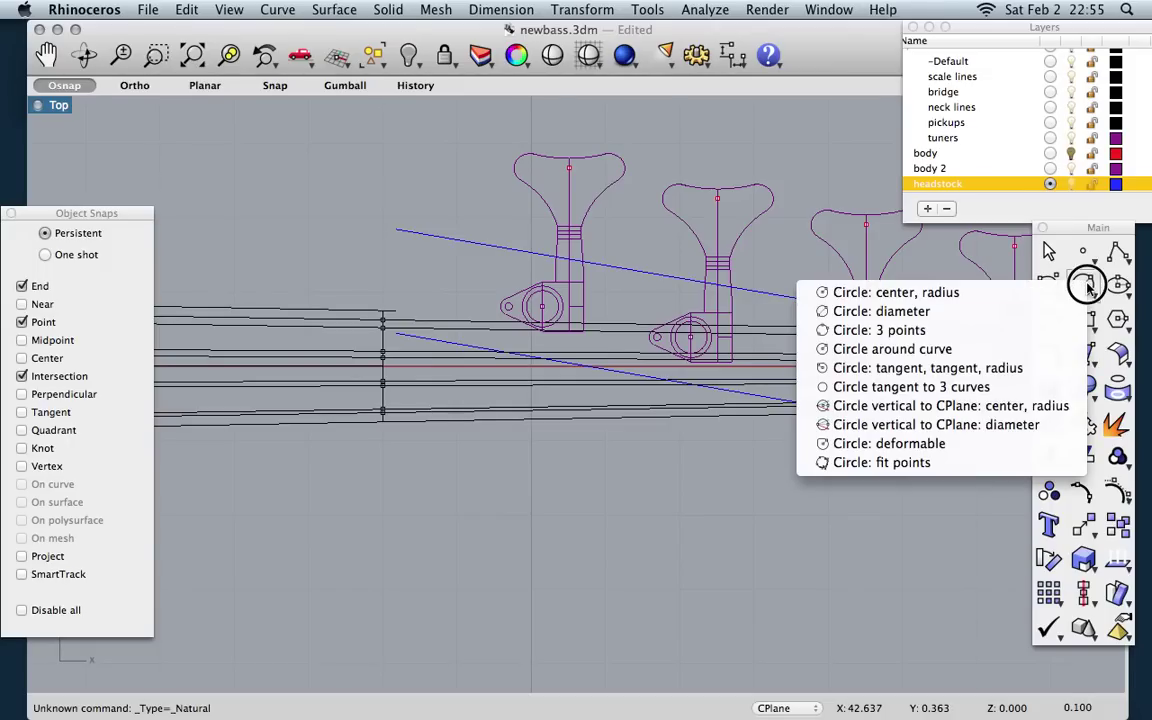
click(998, 388)
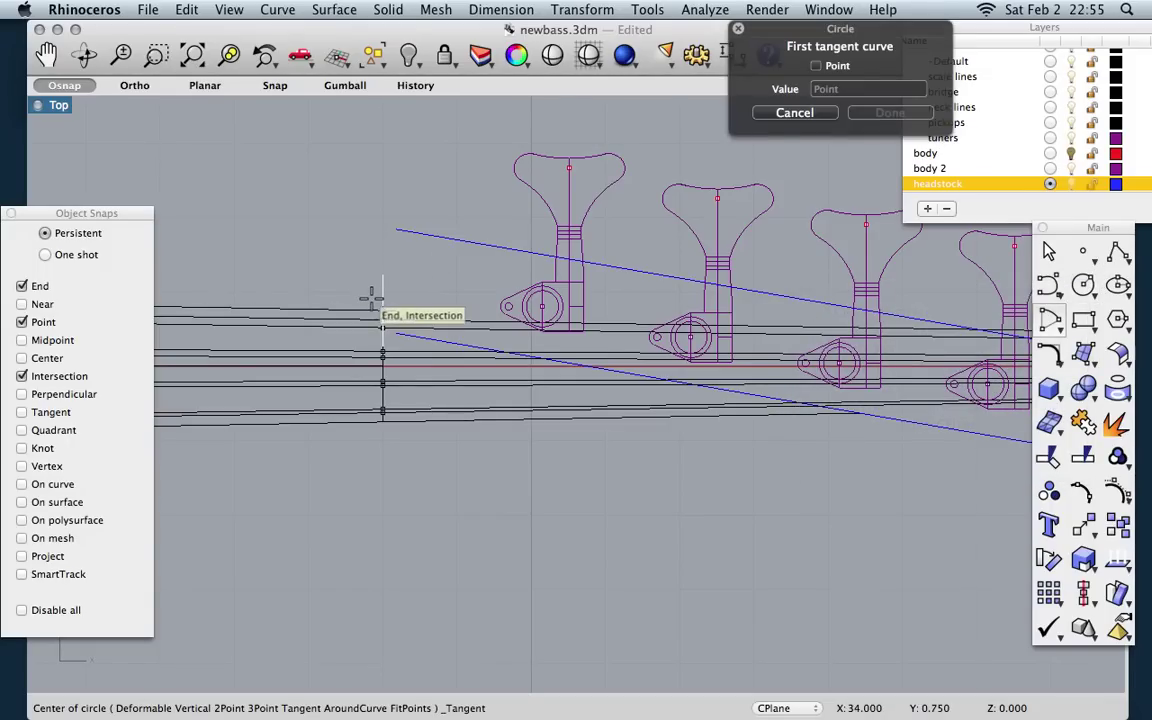
scroll(370, 297, up, 3)
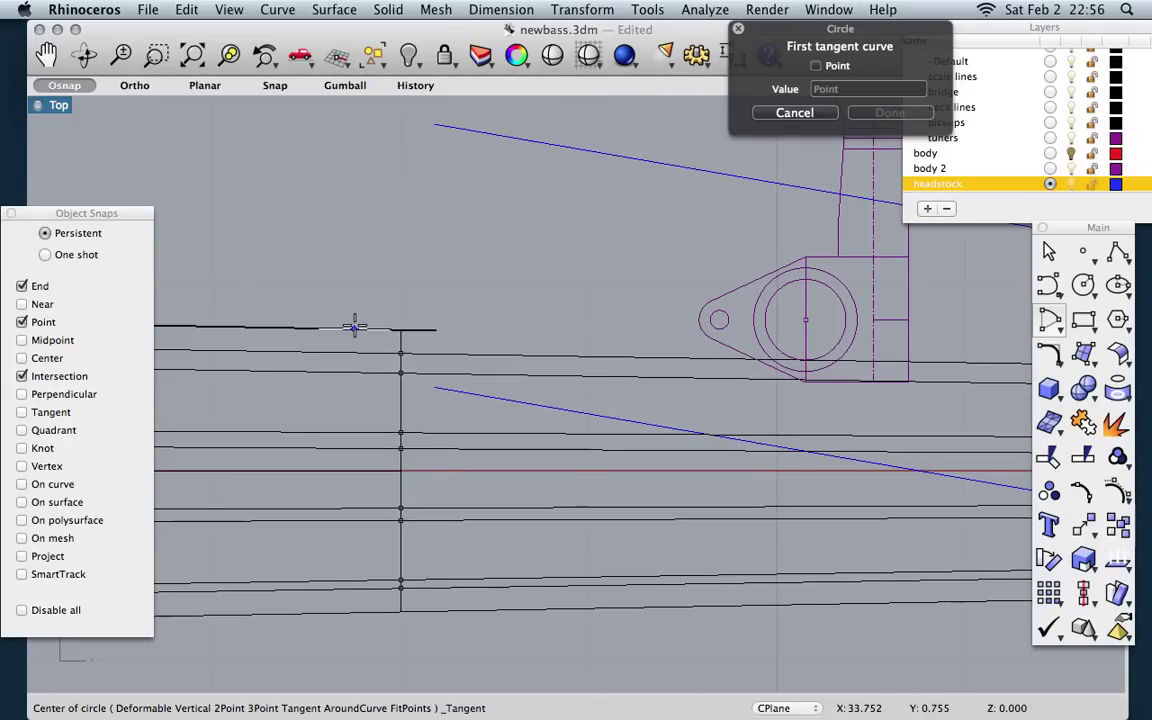
click(356, 329)
click(435, 330)
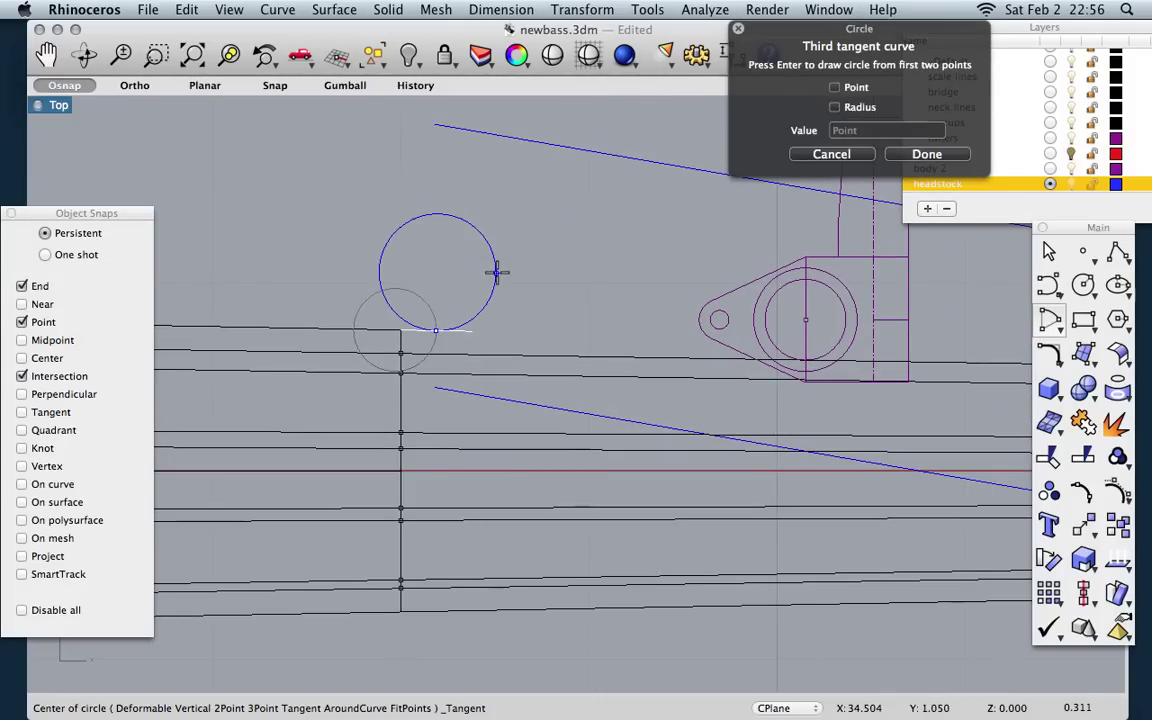
scroll(595, 250, down, 3)
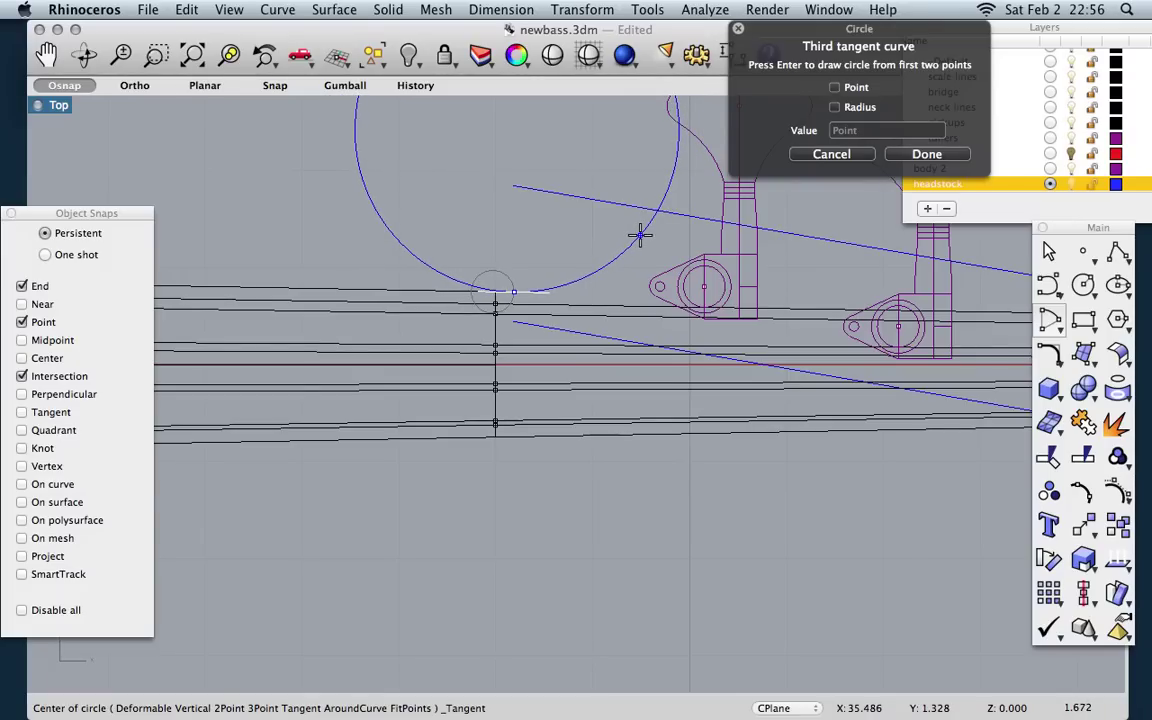
click(640, 240)
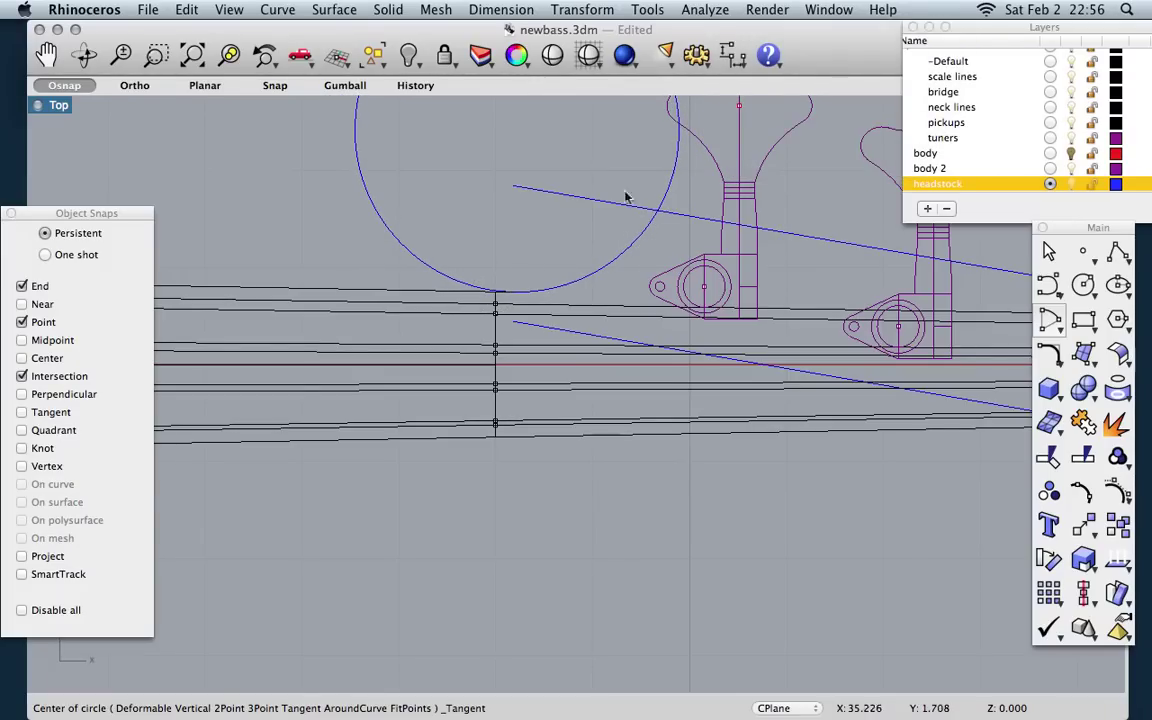
Step: Try a 0.25-radius circle tangent to the upper slanted headstock line and the large circle, and delete it
right_drag(669, 204, 558, 334)
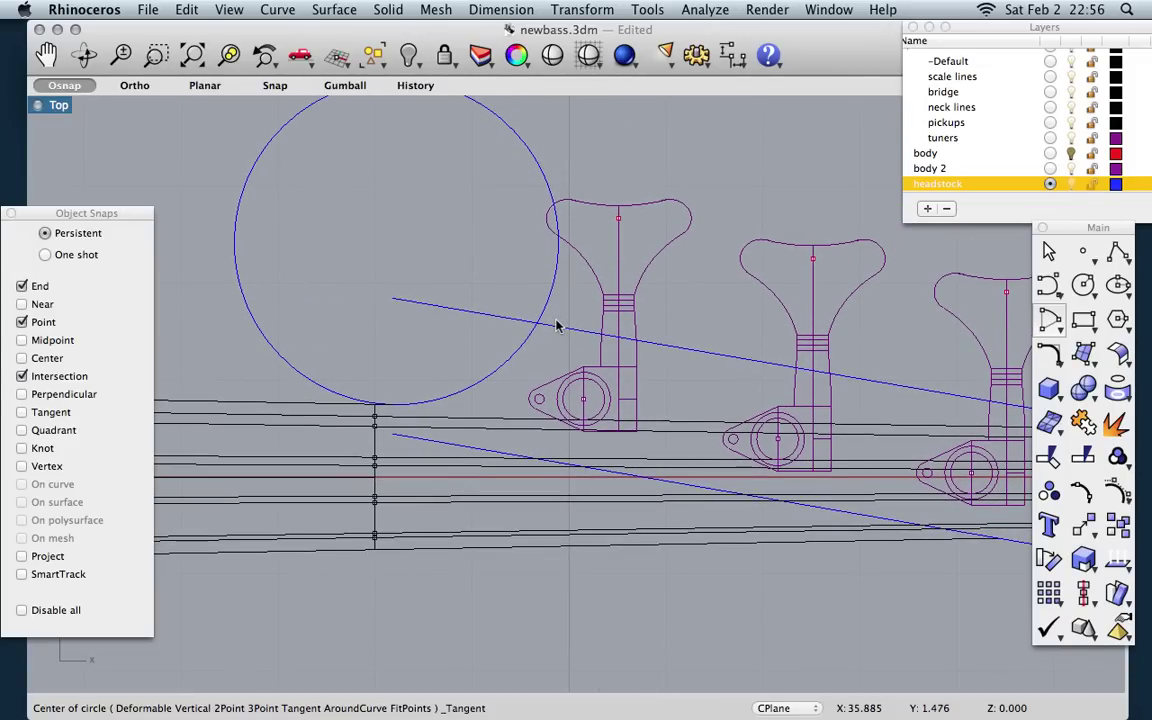
click(1087, 285)
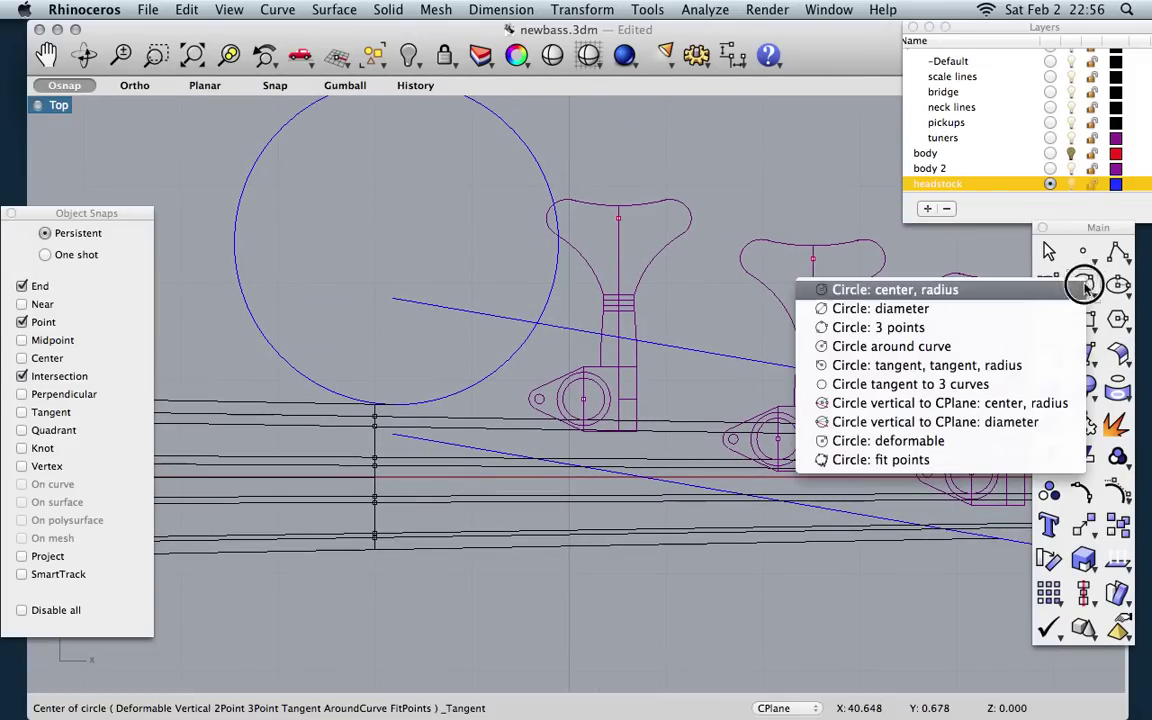
click(990, 368)
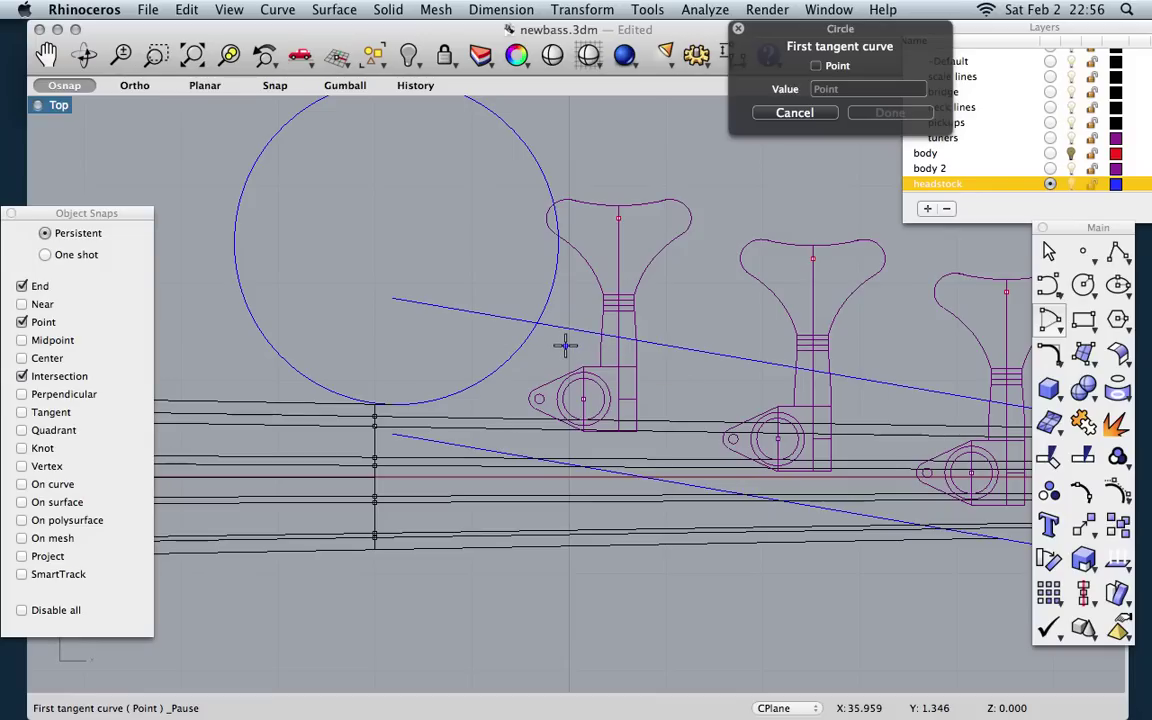
click(560, 327)
click(522, 350)
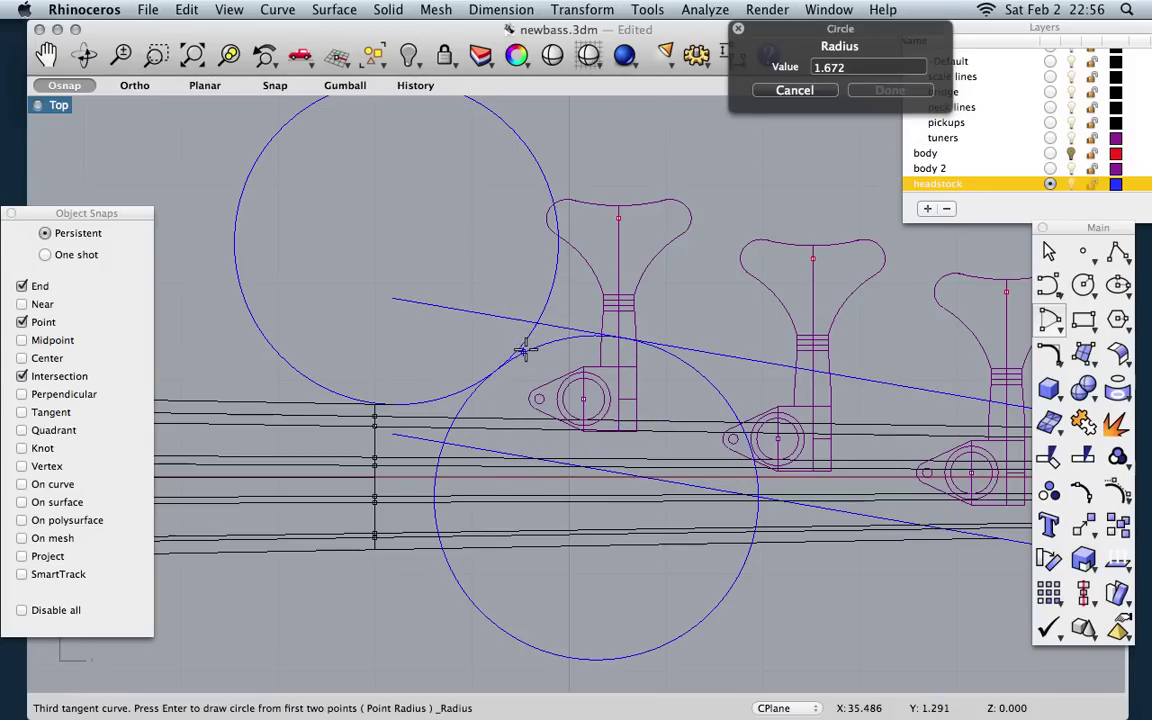
text(.25)
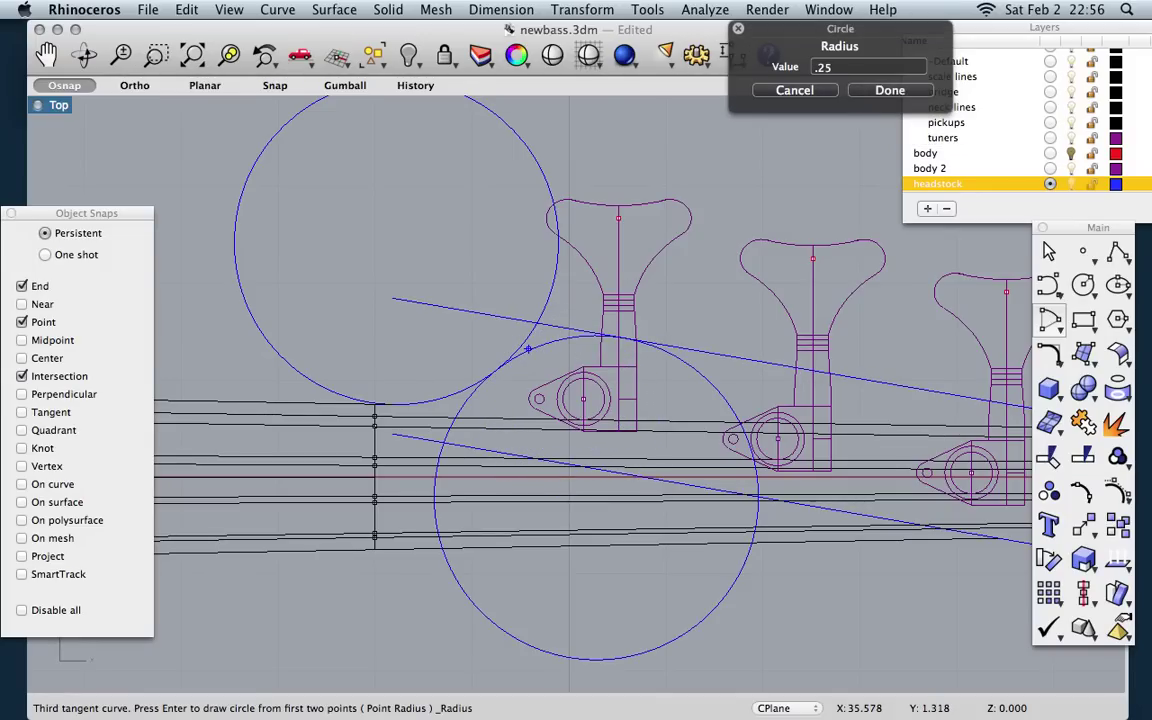
key(Return)
scroll(553, 334, up, 4)
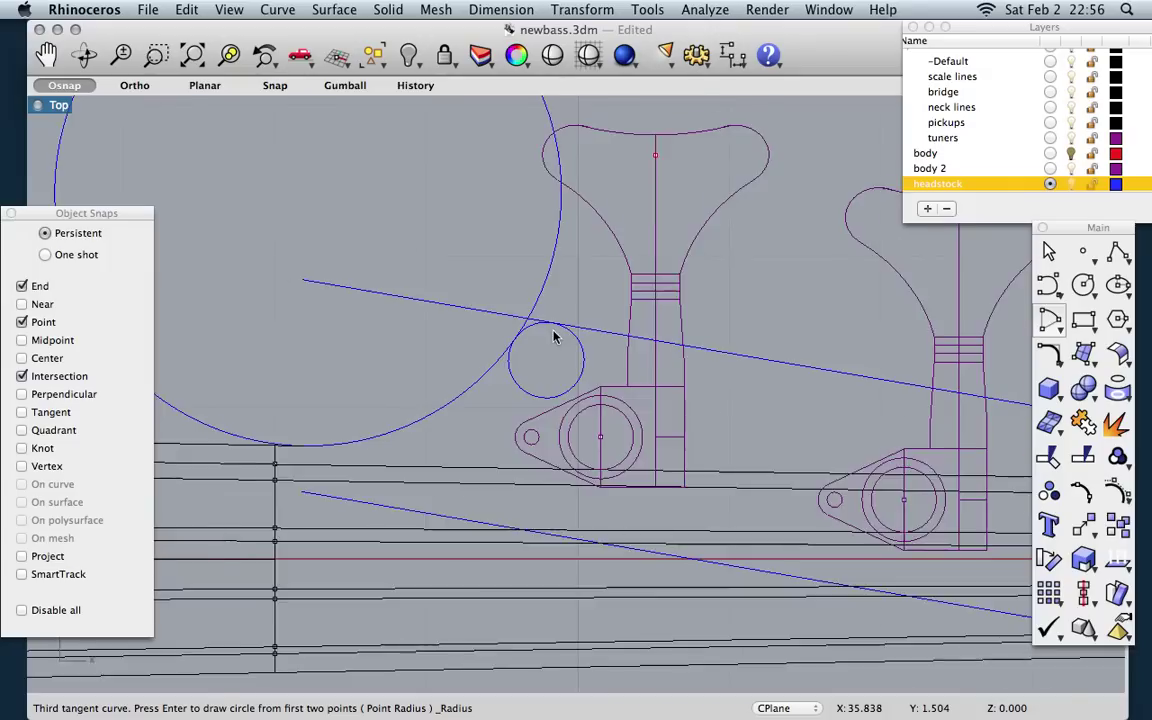
click(592, 367)
key(Delete)
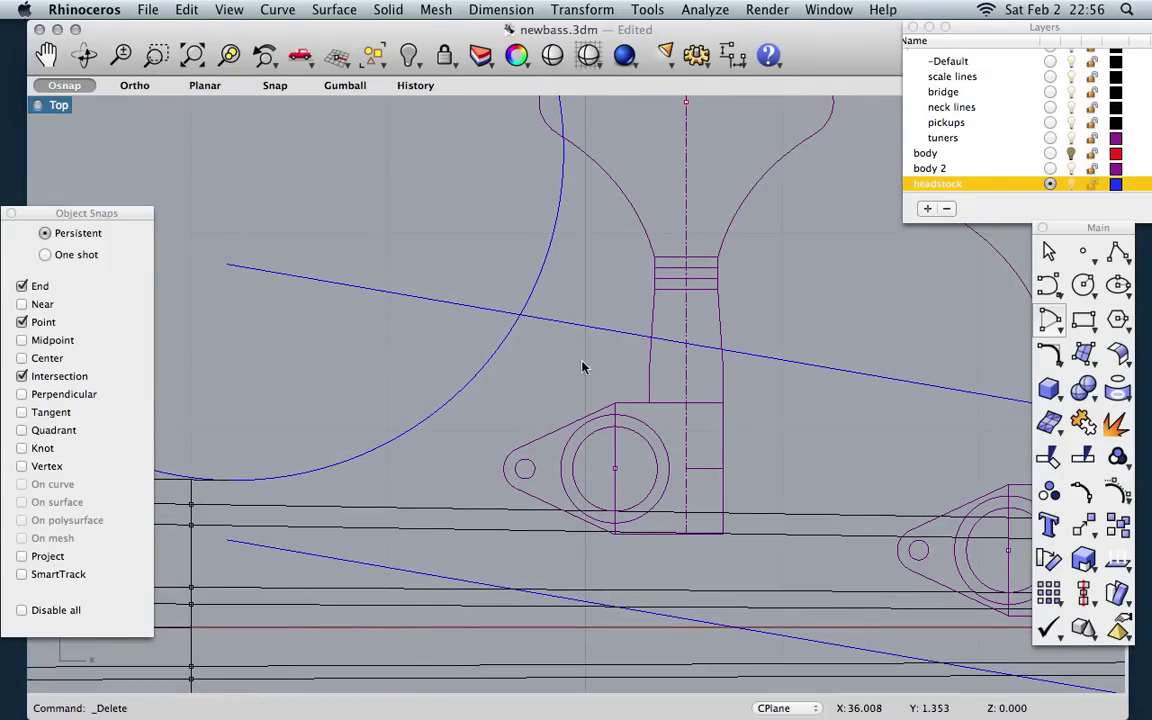
Step: Draw a circle of radius 0.125 tangent to the upper slanted headstock line and the large circle, in the corner below the line
key(Return)
click(571, 328)
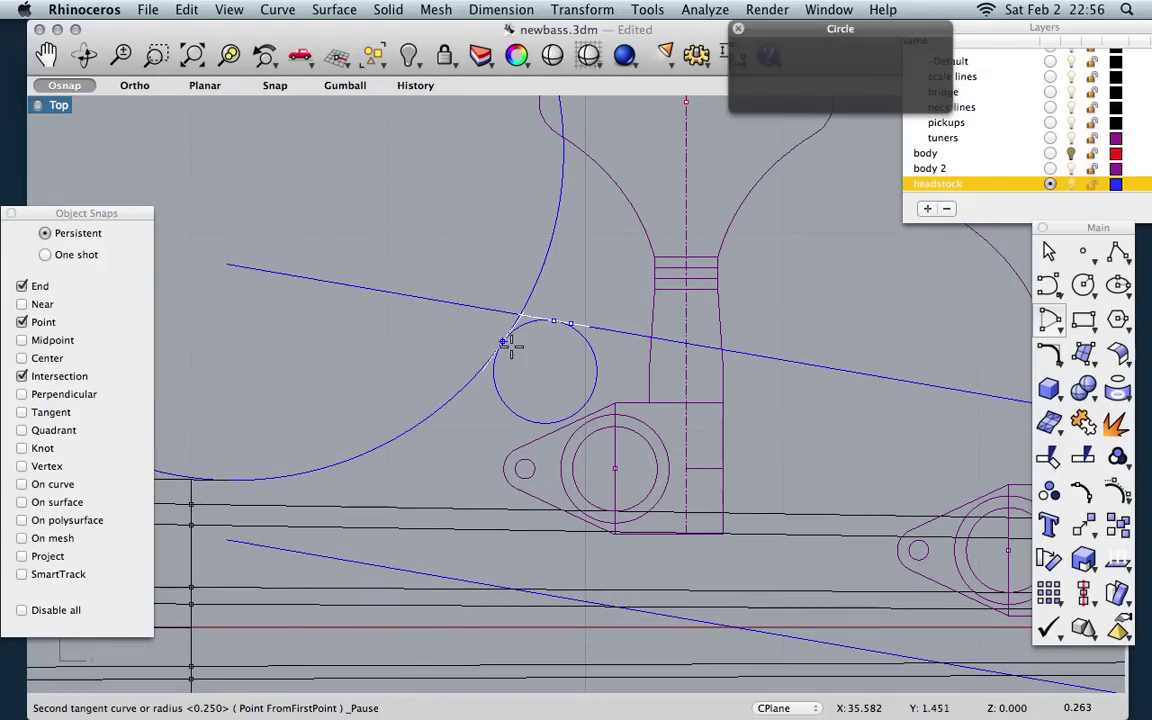
click(510, 345)
text(.12)
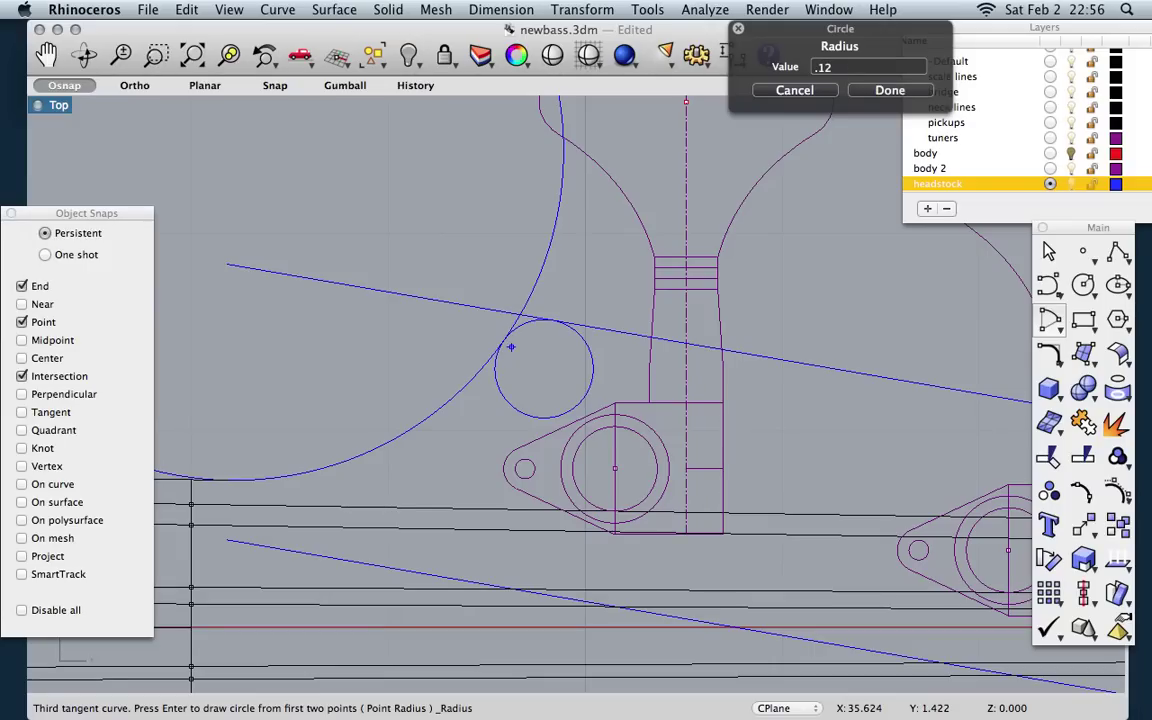
key(Return)
scroll(525, 325, right, 10)
scroll(525, 325, down, 3)
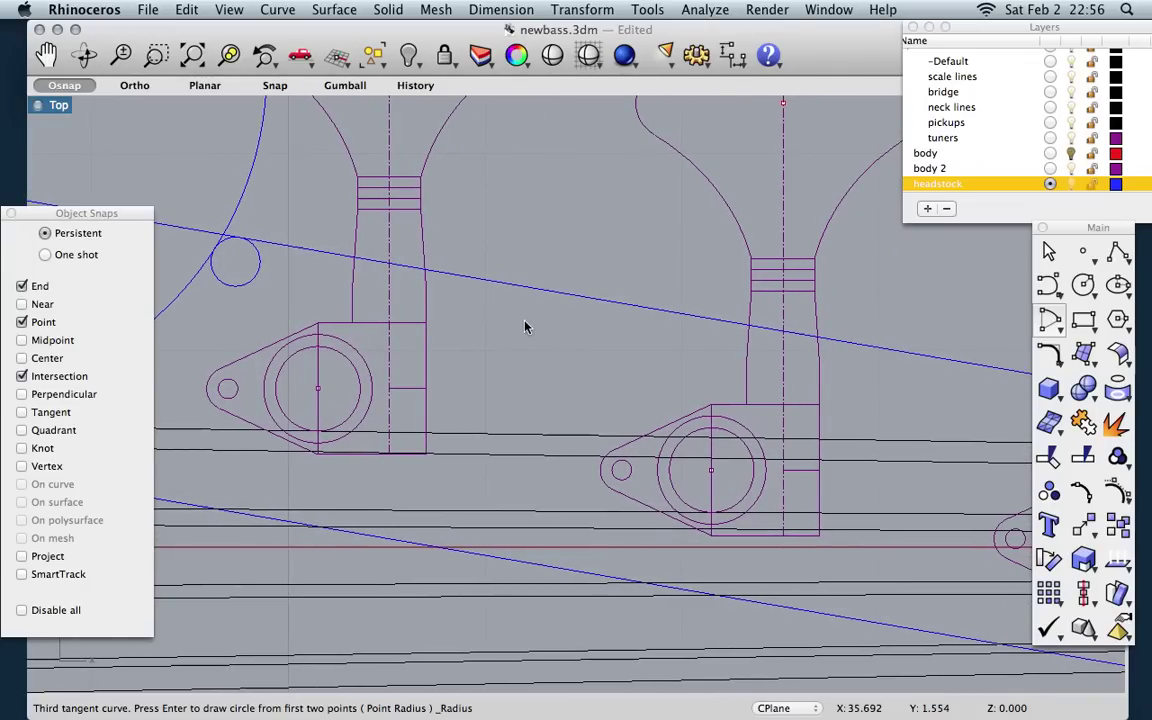
scroll(525, 325, down, 3)
scroll(869, 378, right, 3)
scroll(869, 378, down, 2)
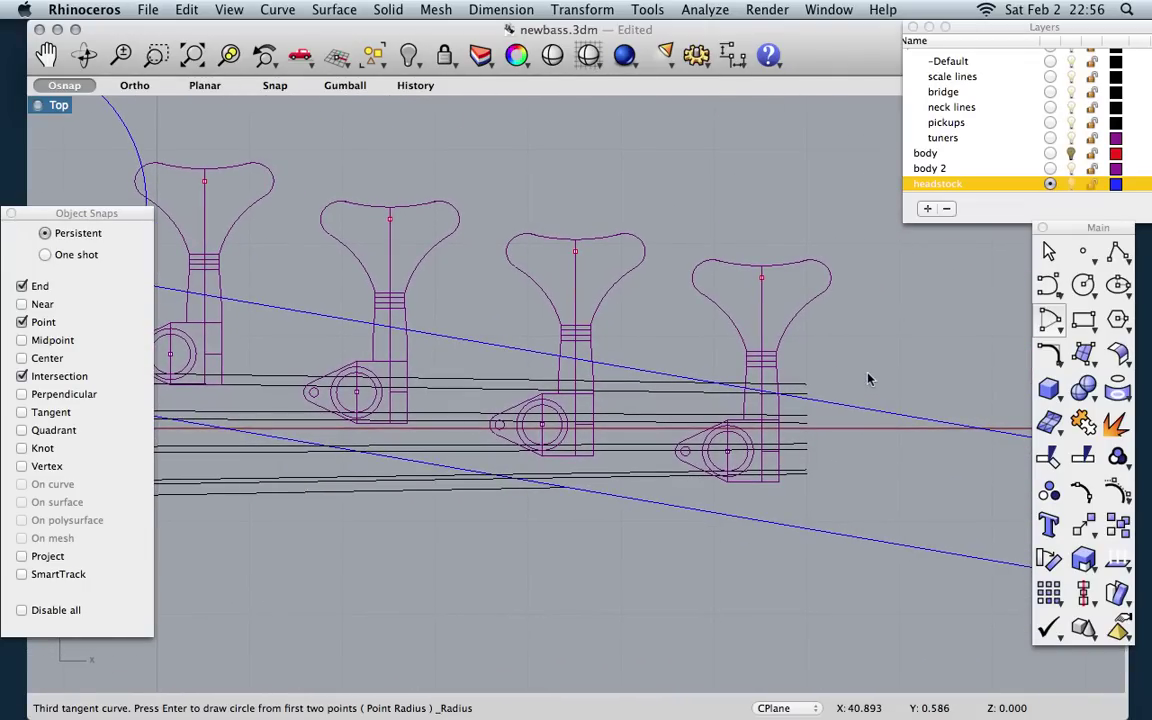
scroll(869, 378, left, 5)
scroll(869, 378, down, 2)
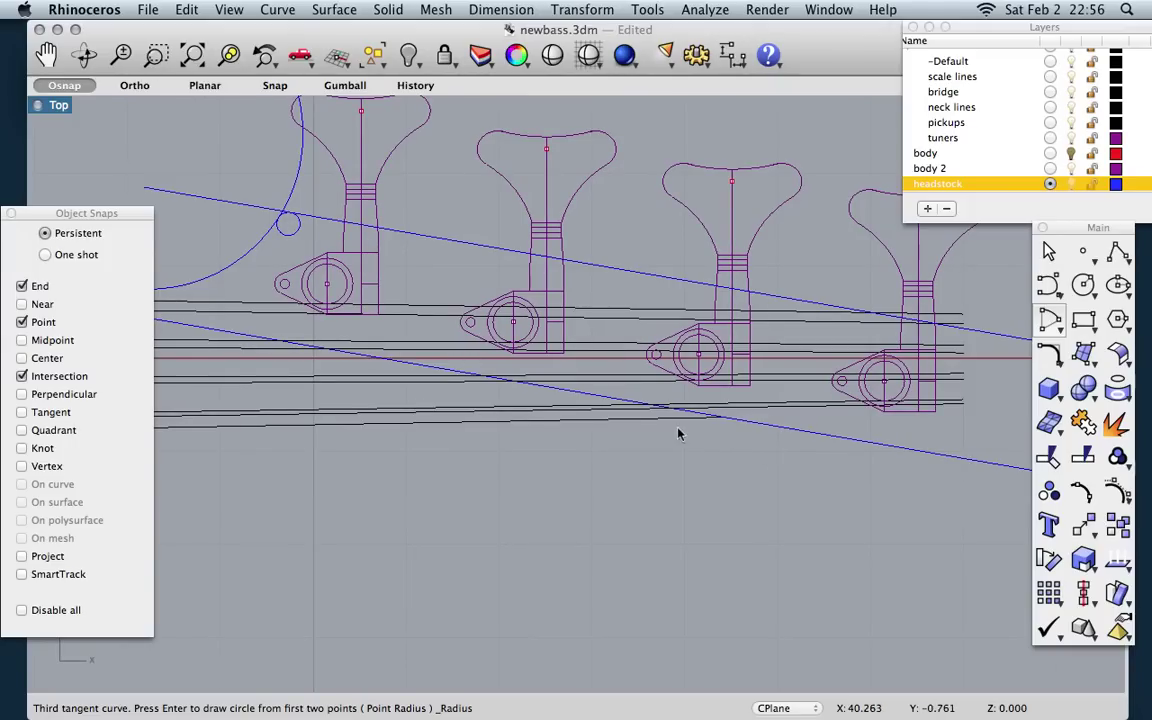
key(Return)
click(648, 422)
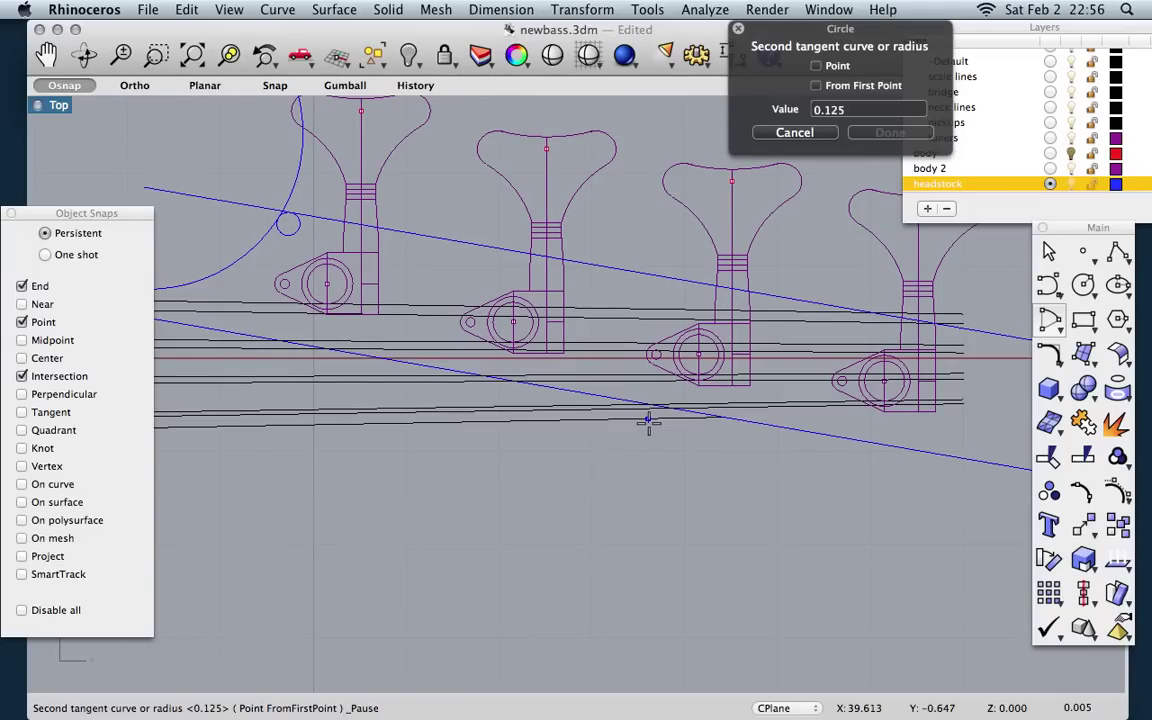
click(789, 431)
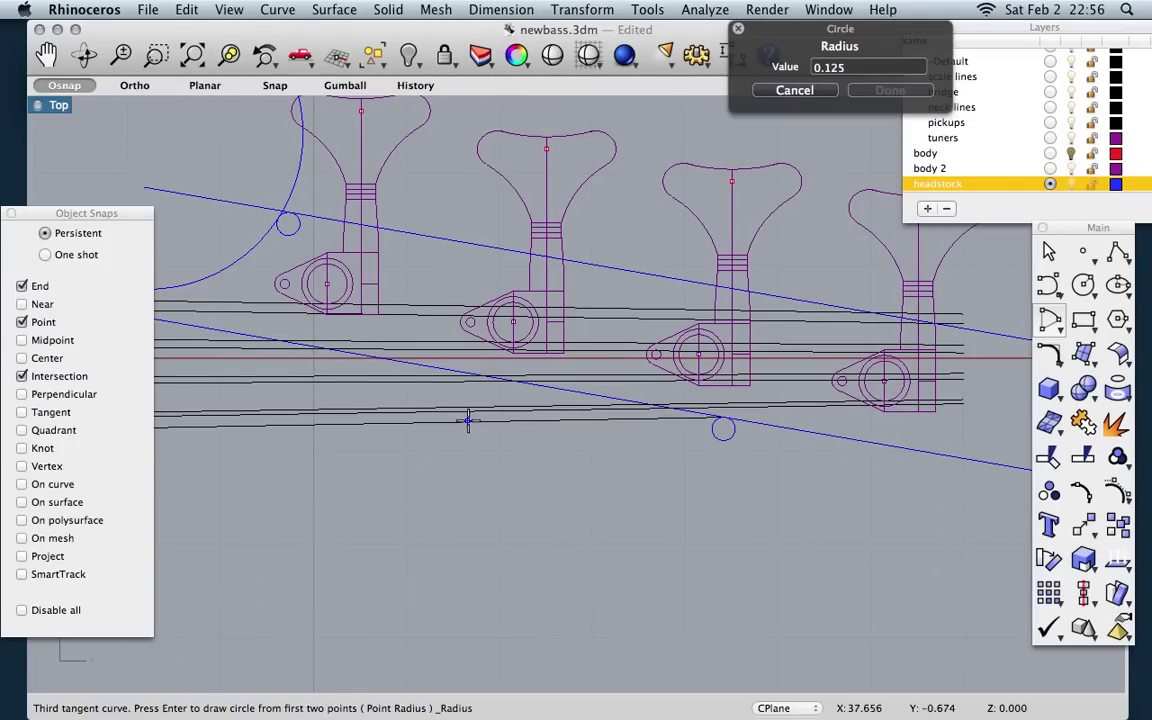
key(Escape)
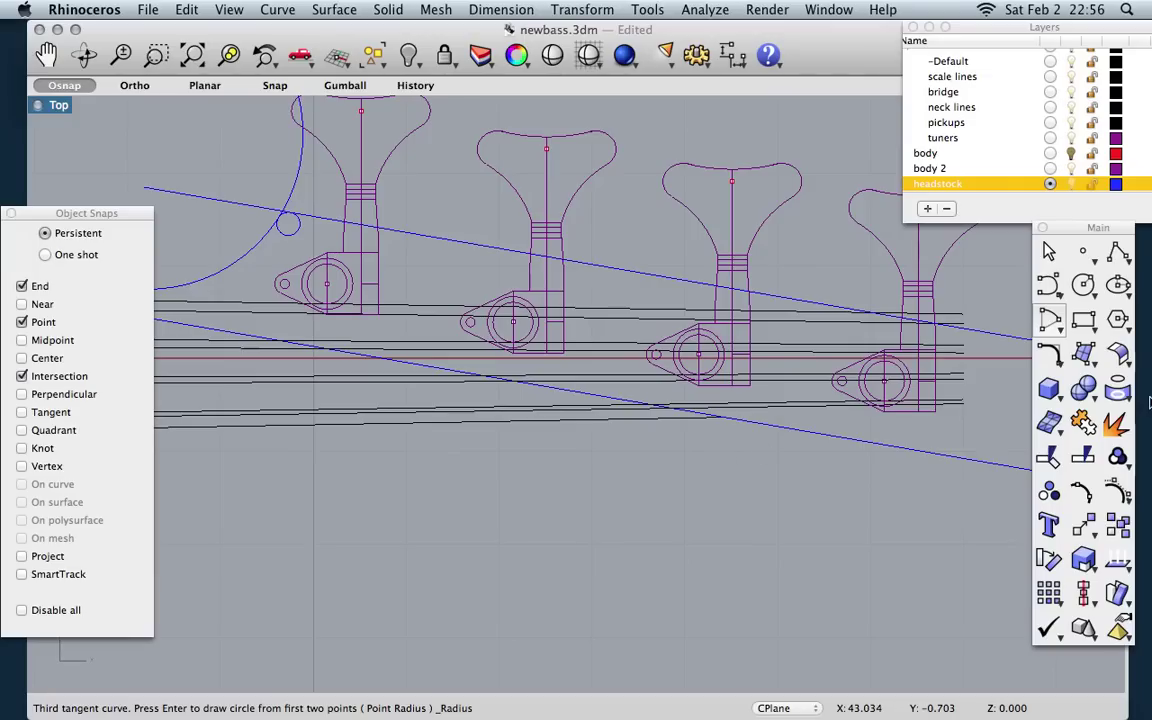
Step: Draw a circle of about 65.9 radius tangent to the lower slanted headstock line and to the lower neck edge line just past the nut
click(1085, 288)
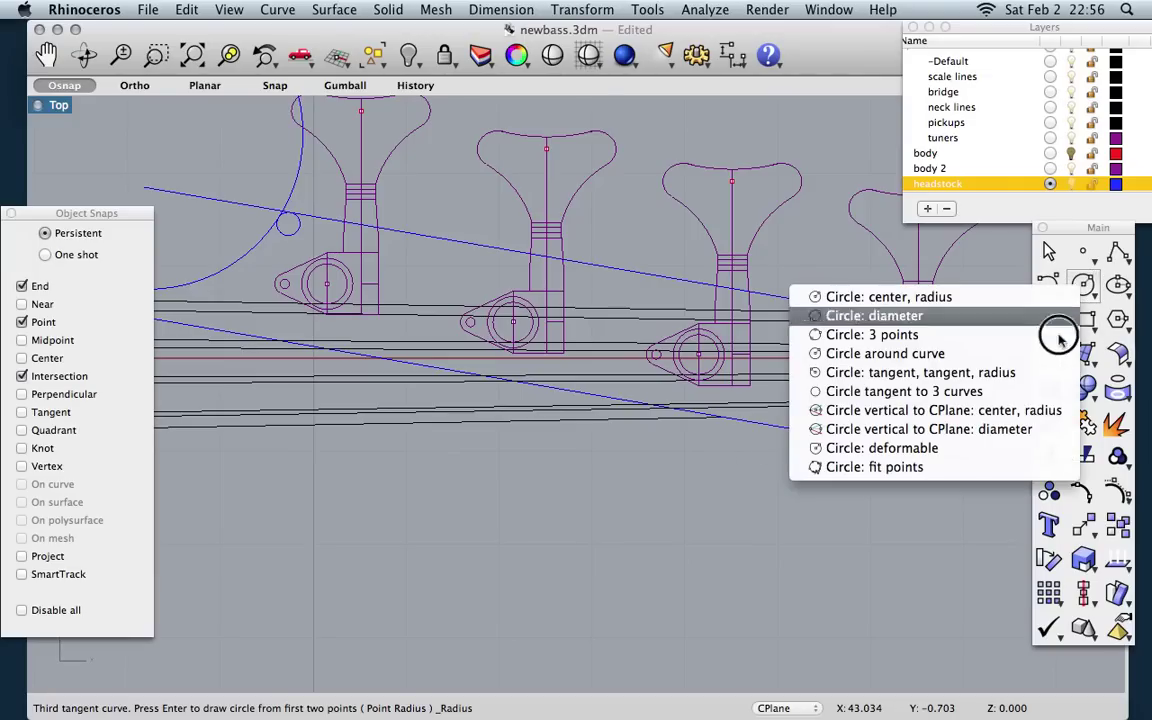
click(1017, 391)
click(830, 437)
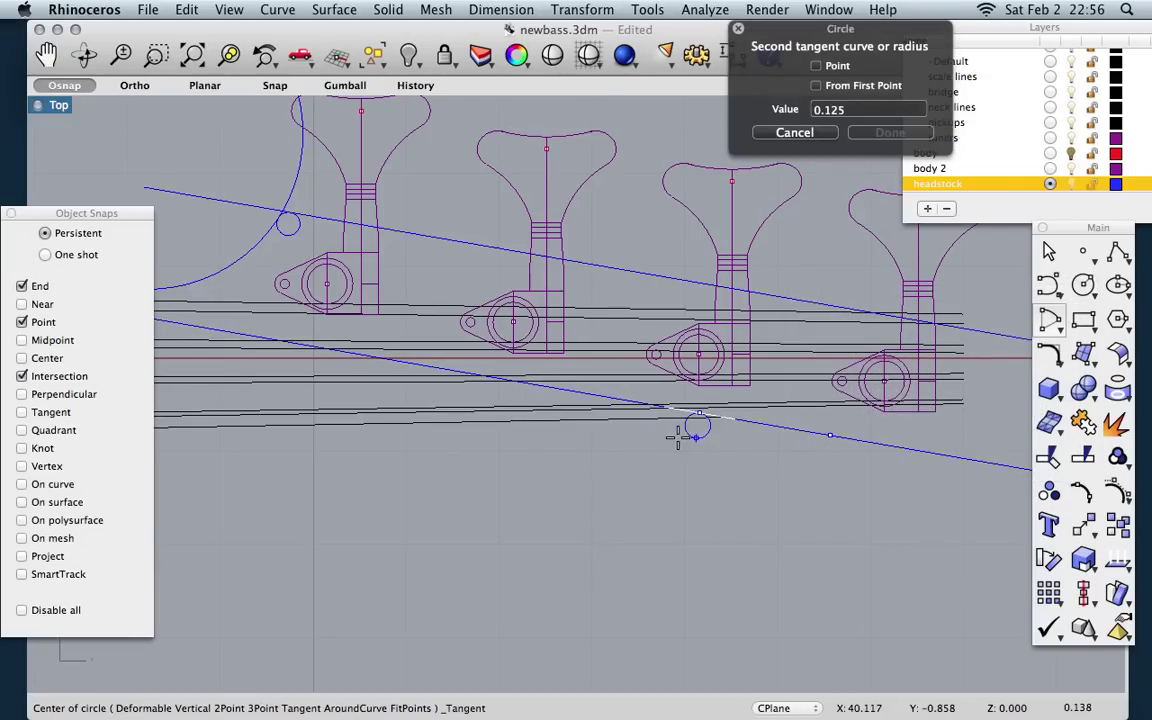
click(649, 424)
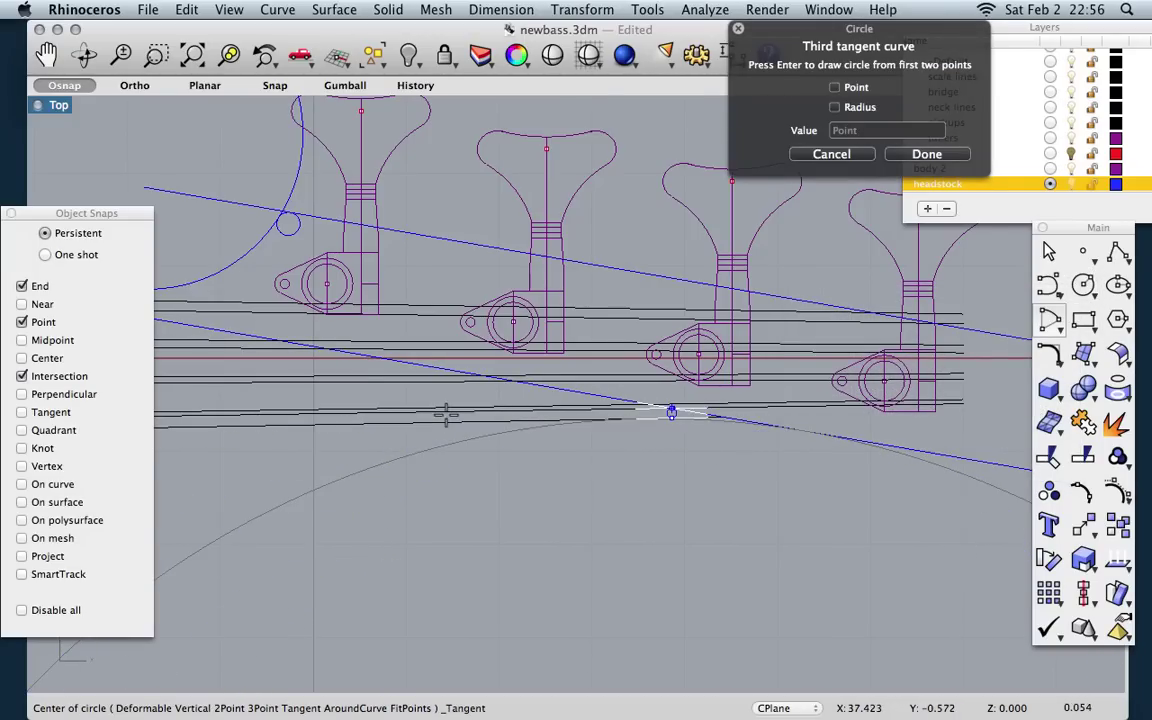
scroll(451, 410, left, 5)
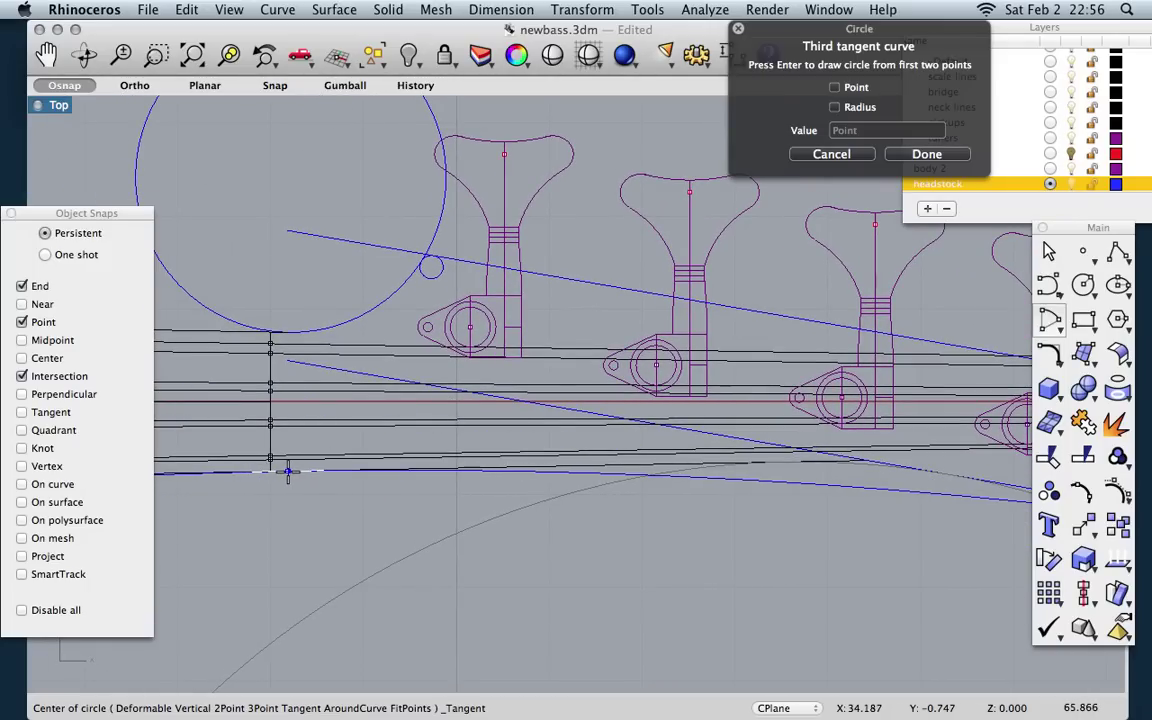
click(288, 472)
scroll(367, 548, down, 4)
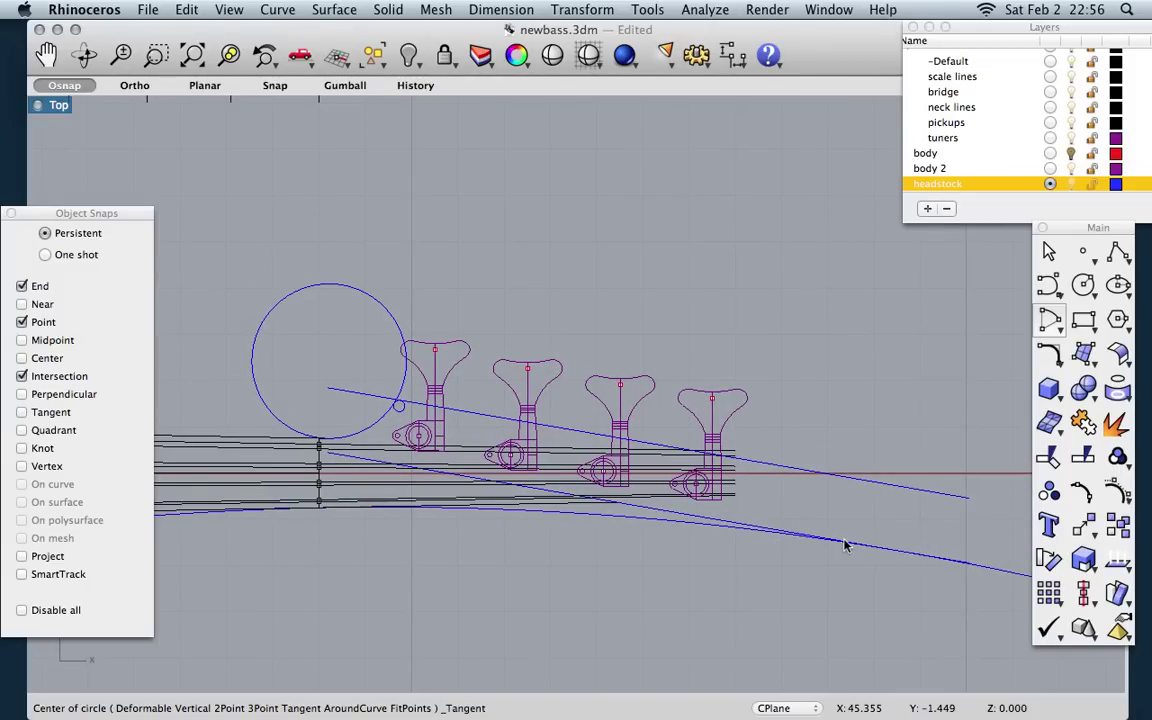
Step: Replace the last circle with one of about 54 radius, tangent to the lower slanted headstock line and the lower neck edge line
scroll(844, 545, right, 2)
scroll(697, 504, up, 5)
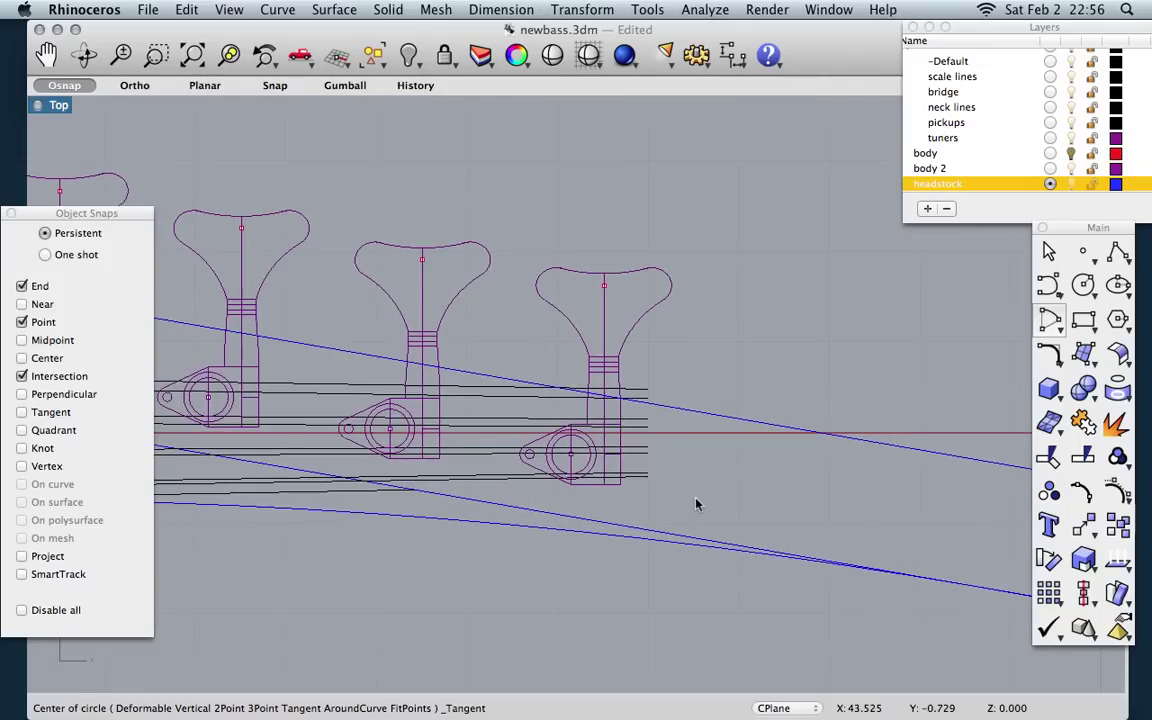
scroll(697, 504, down, 4)
scroll(697, 504, up, 2)
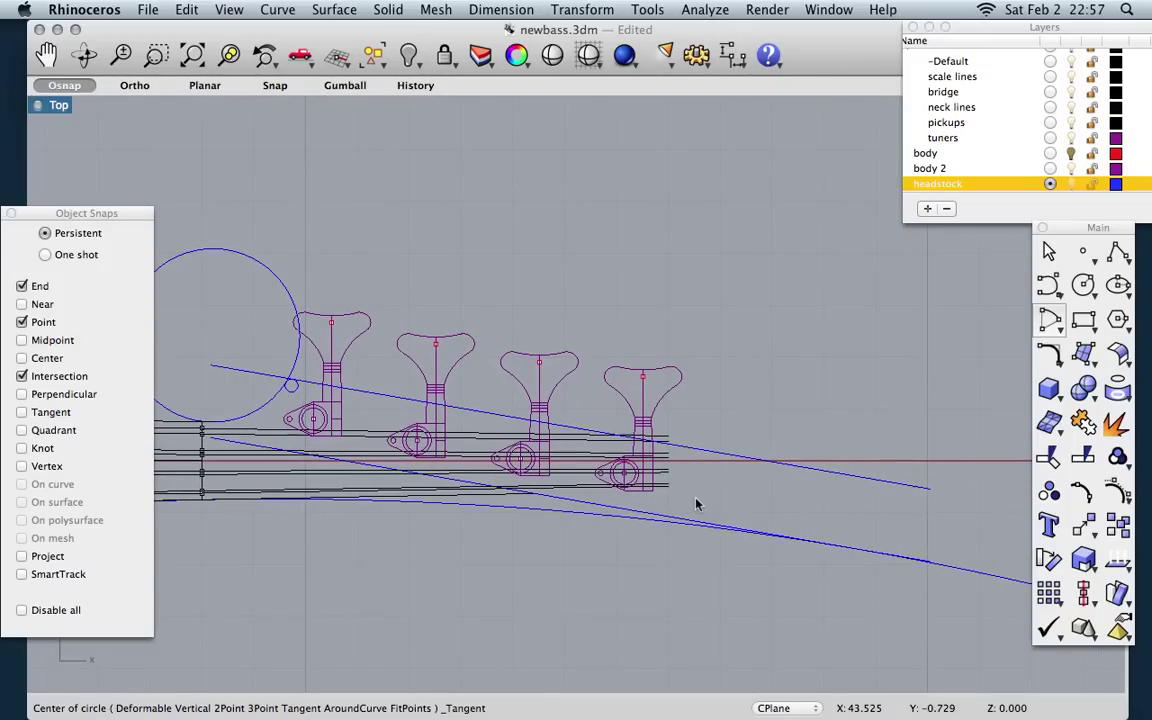
key(super+z)
key(Return)
click(651, 514)
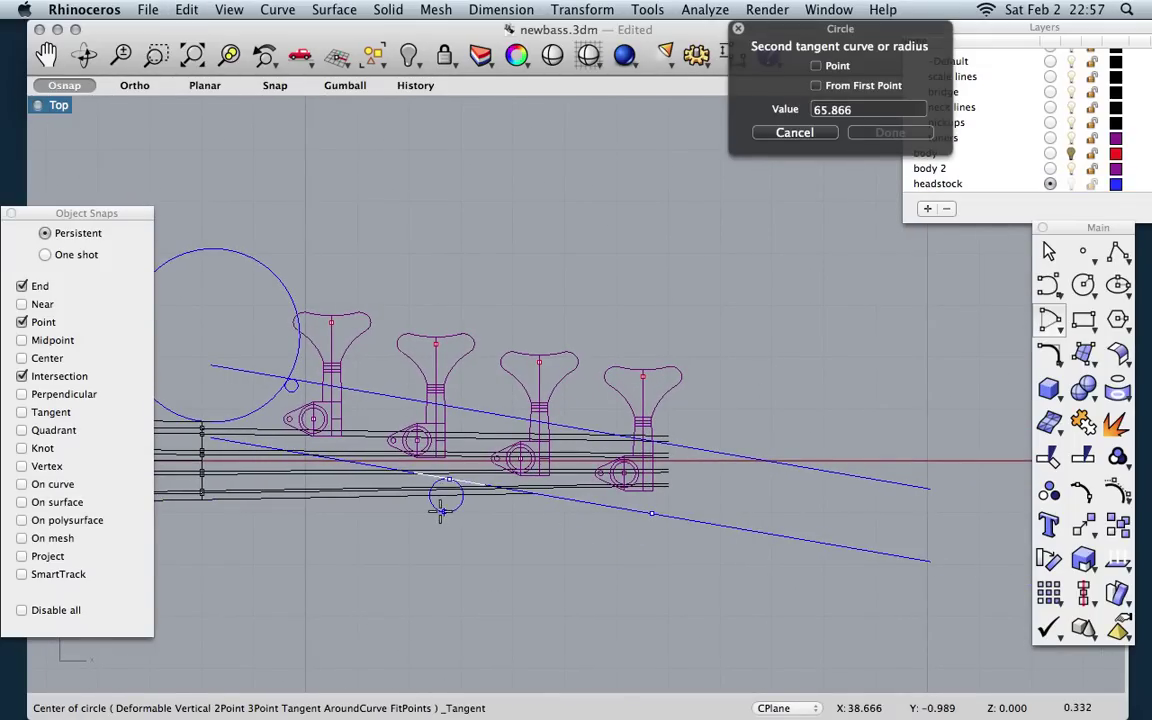
click(423, 500)
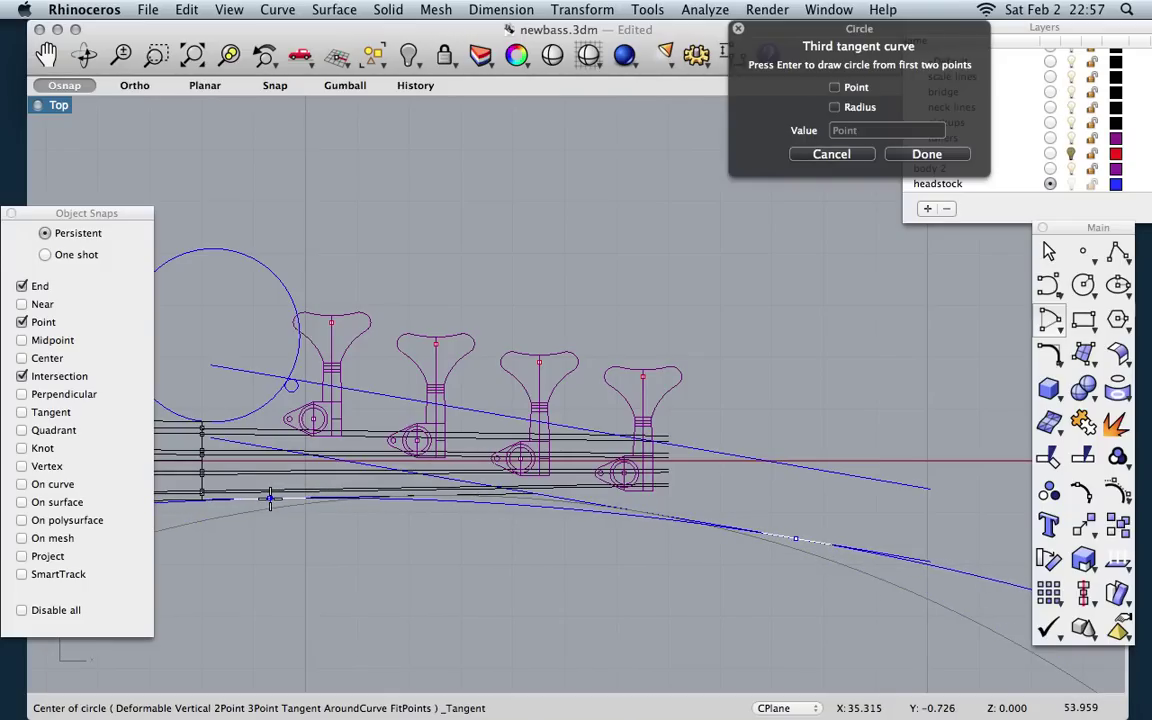
click(270, 495)
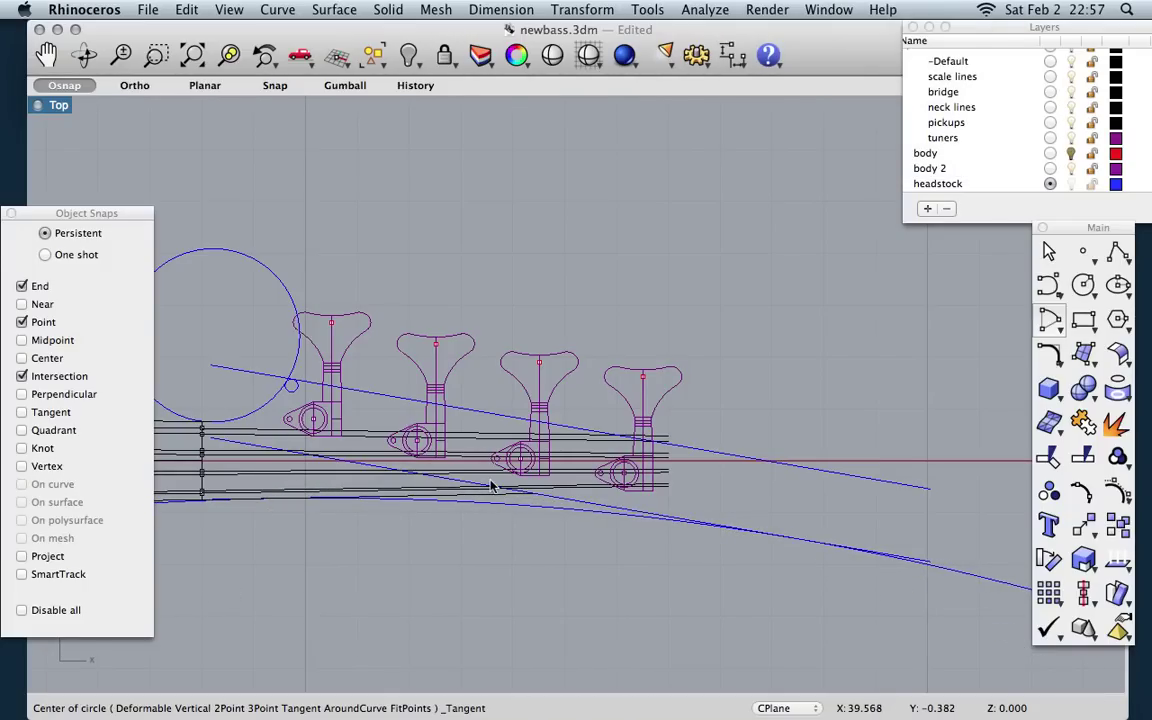
Step: Draw a circle of about 5.8 diameter centred on the post of the tuner farthest from the nut
scroll(643, 483, up, 4)
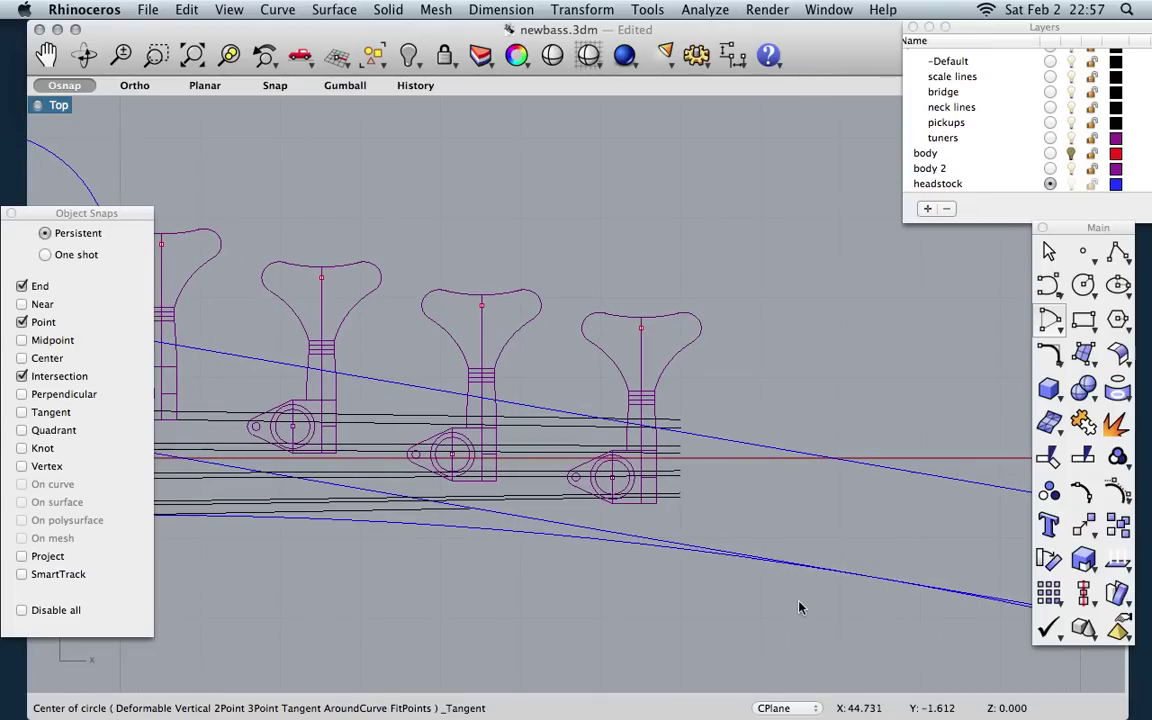
click(1085, 281)
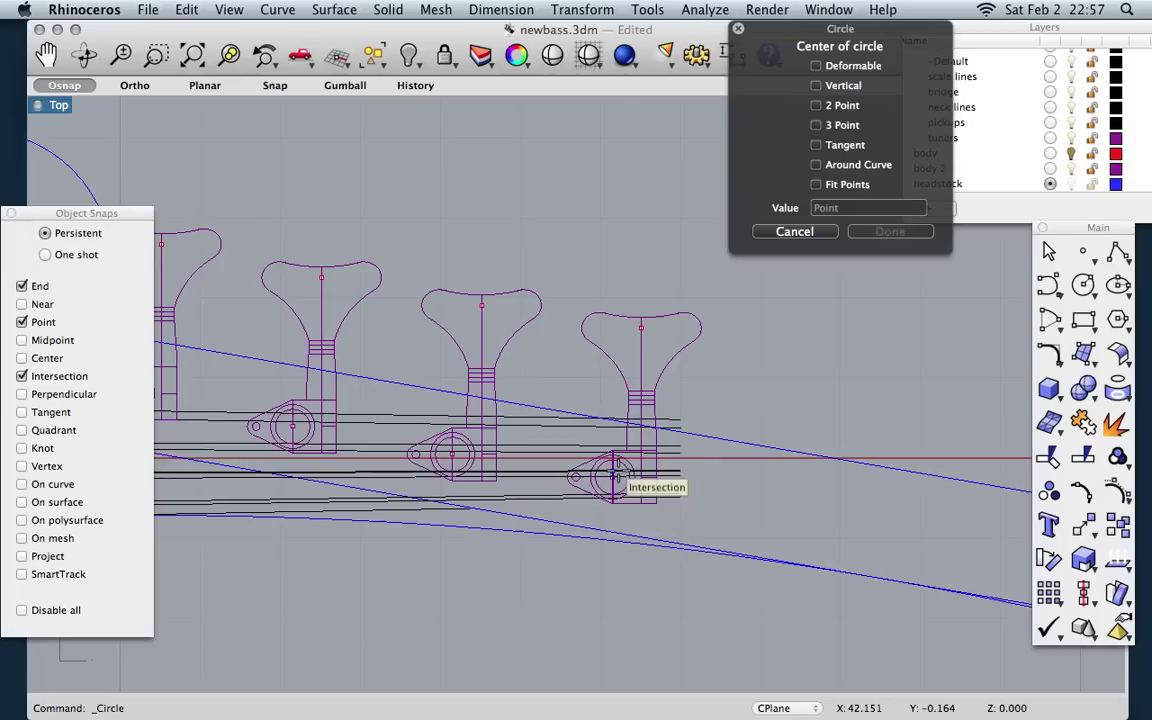
click(613, 479)
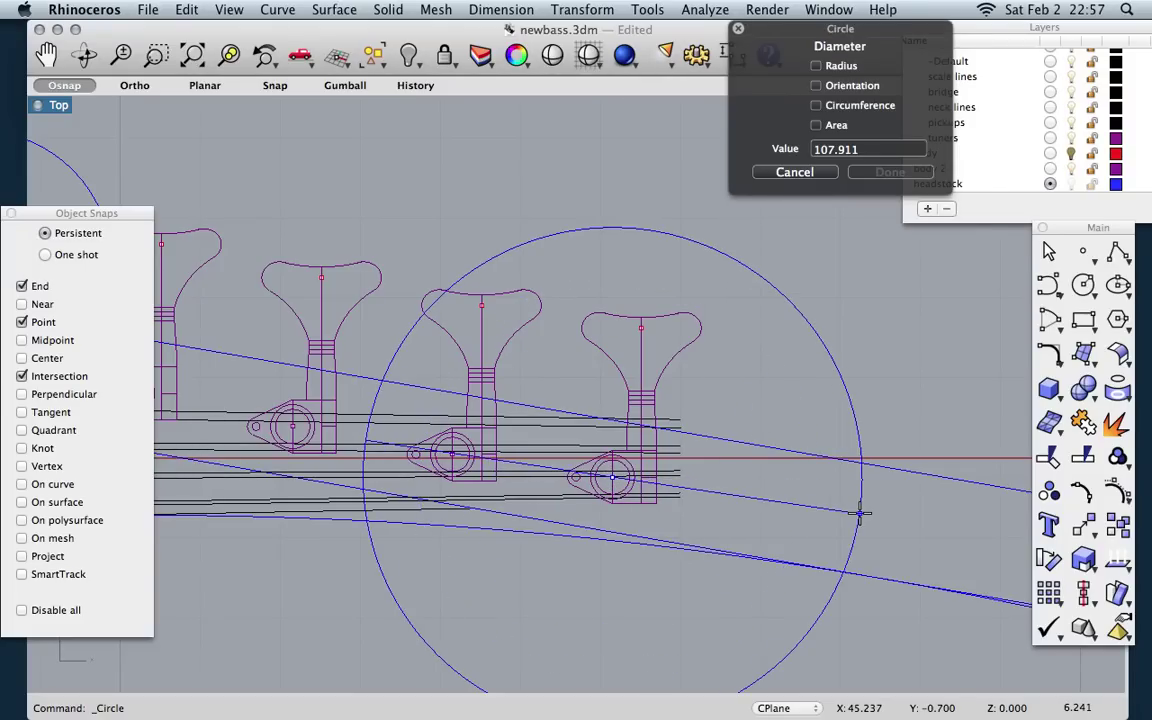
scroll(848, 531, down, 3)
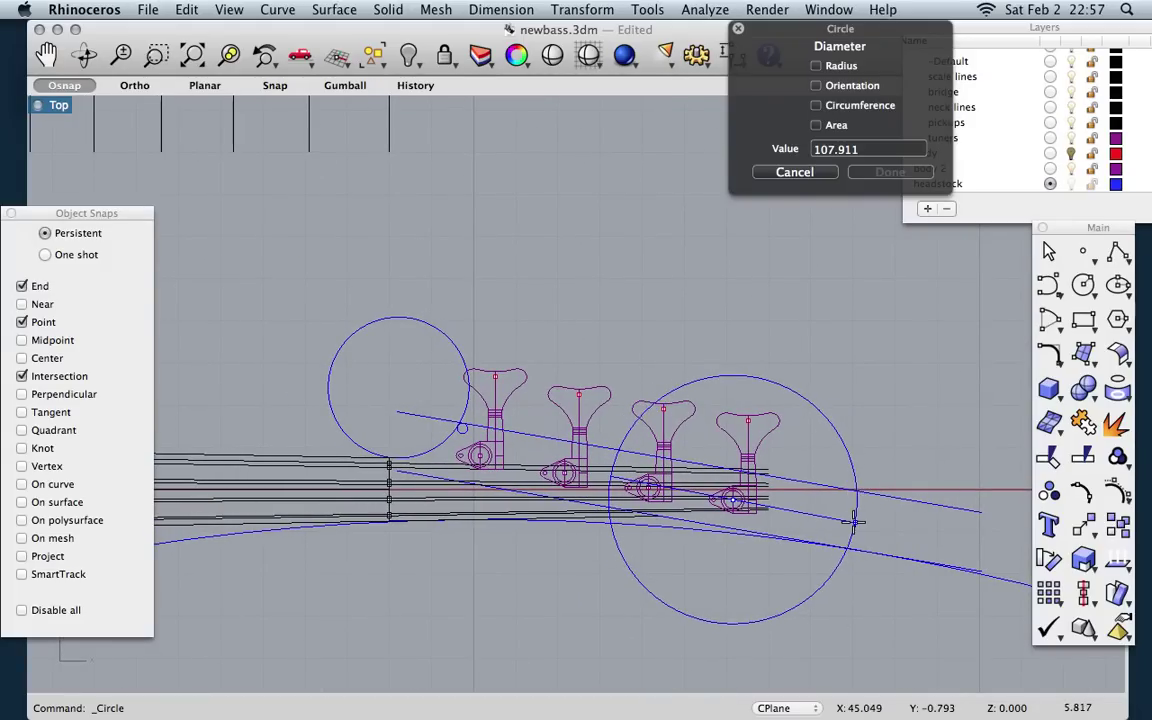
click(847, 529)
scroll(844, 528, up, 4)
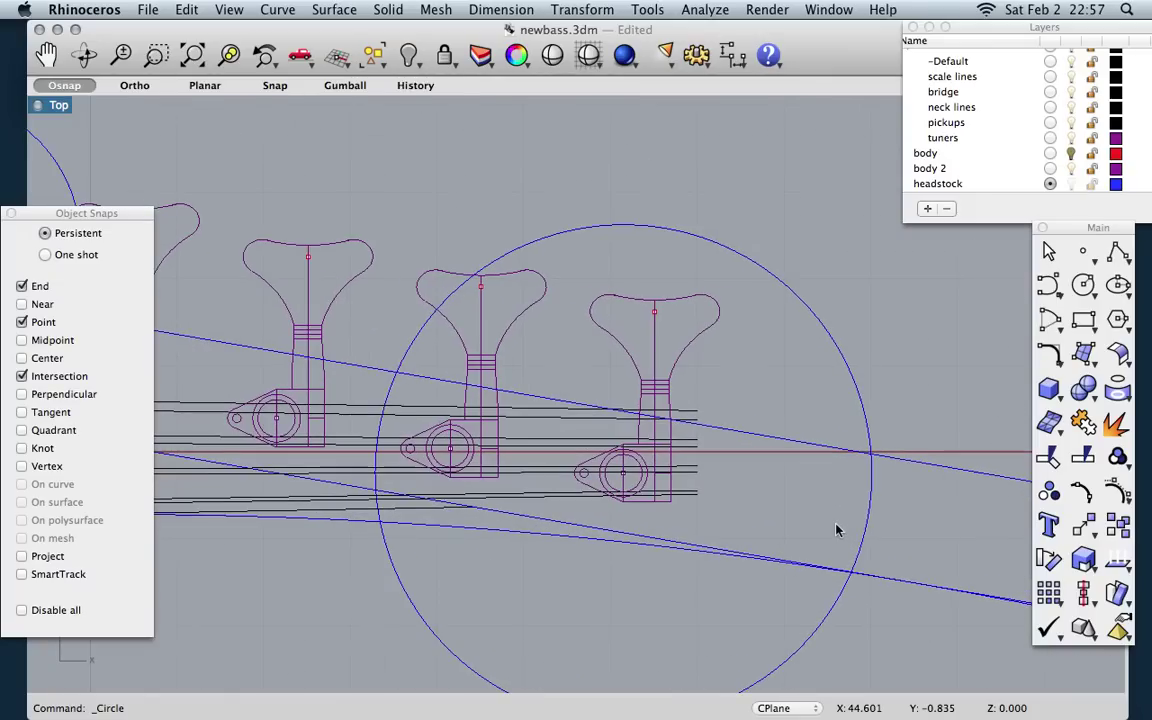
Step: Draw a circle of radius 0.12 inside the corner between the upper slanted headstock line and the large end circle, tangent to both
click(1083, 288)
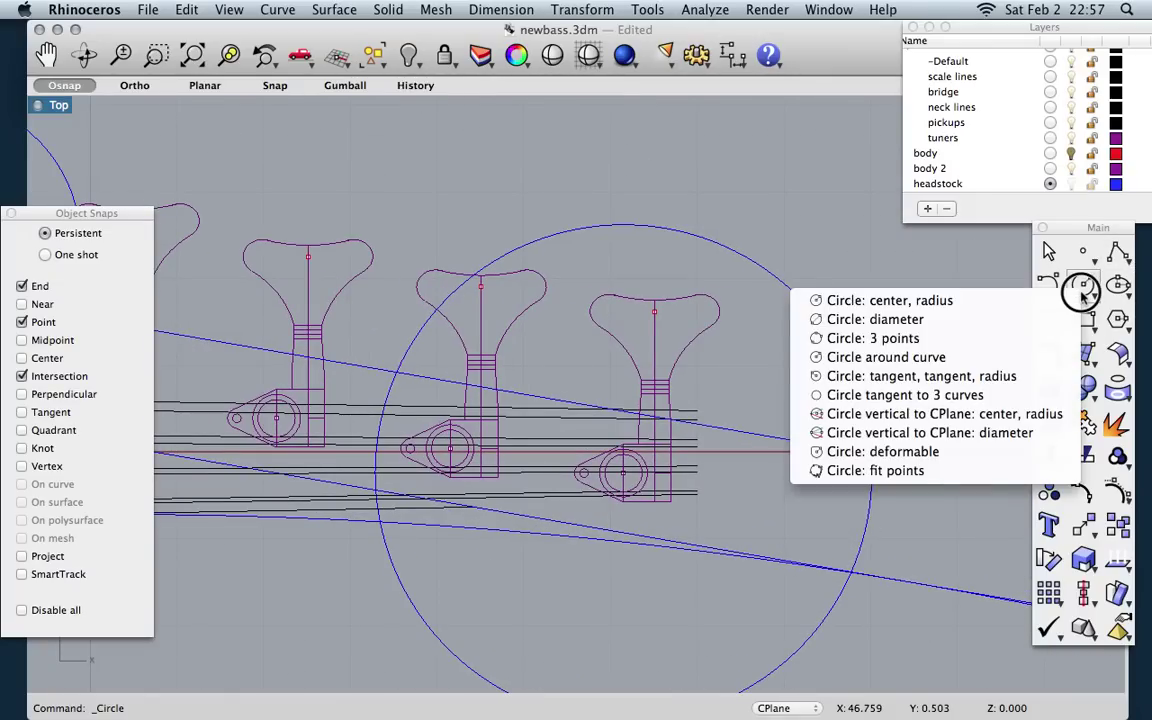
click(991, 375)
click(818, 444)
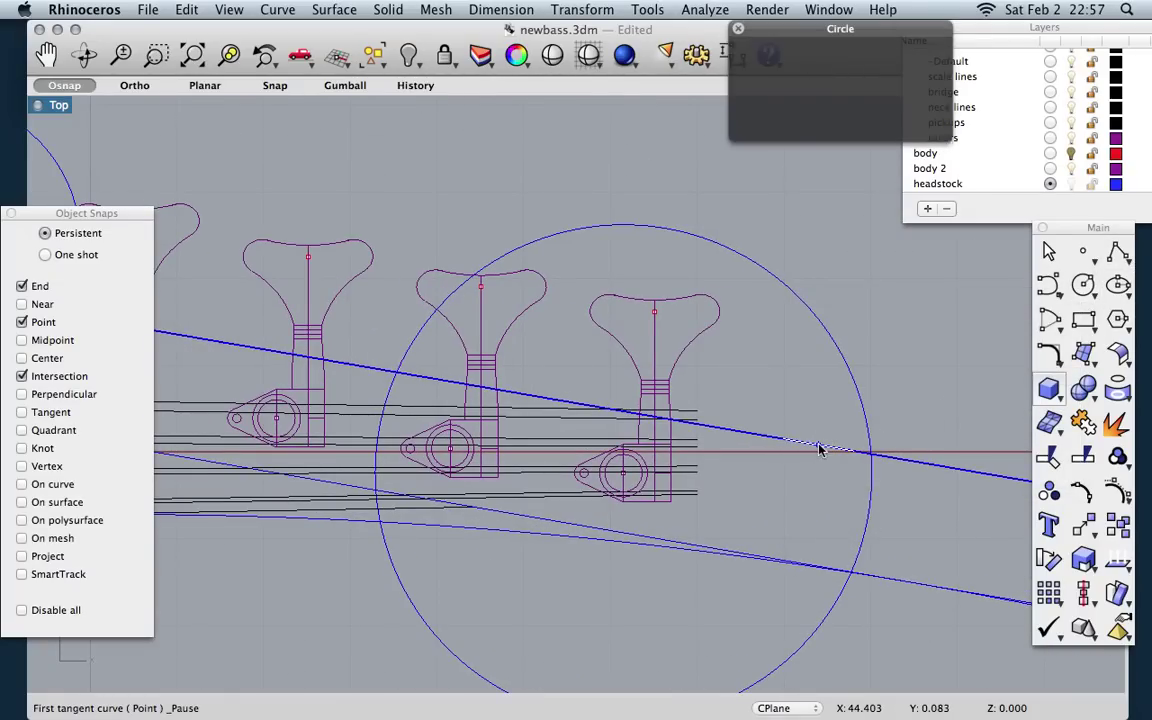
click(864, 472)
text(.12)
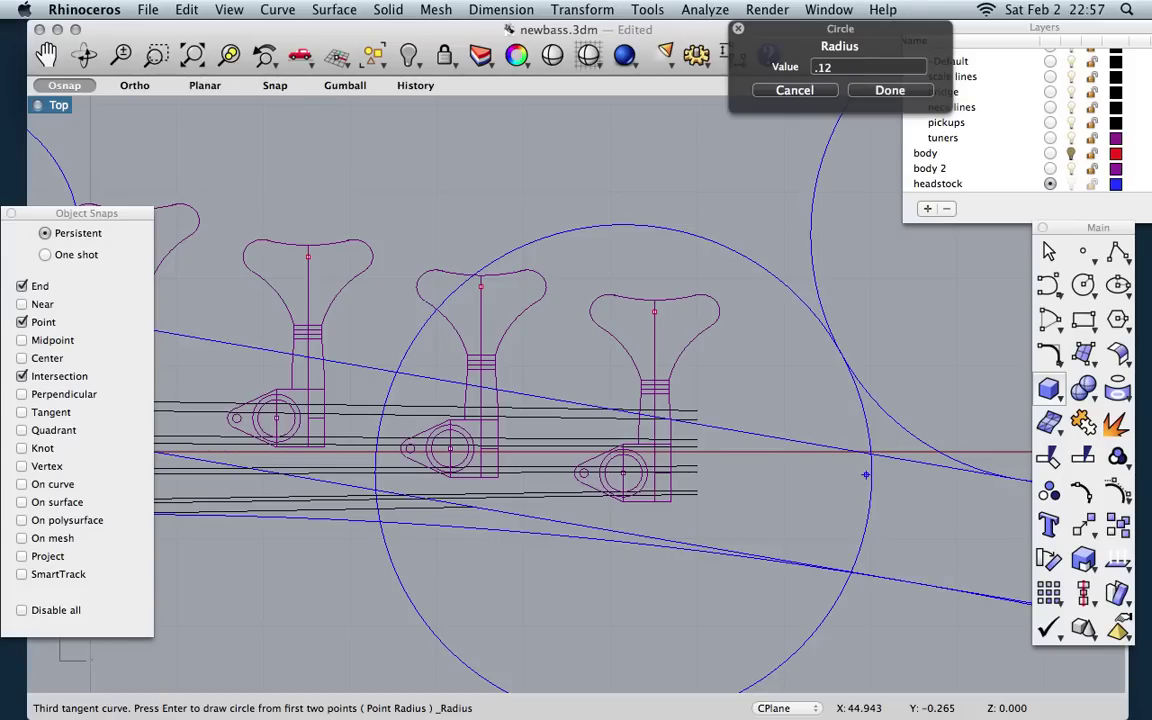
key(Return)
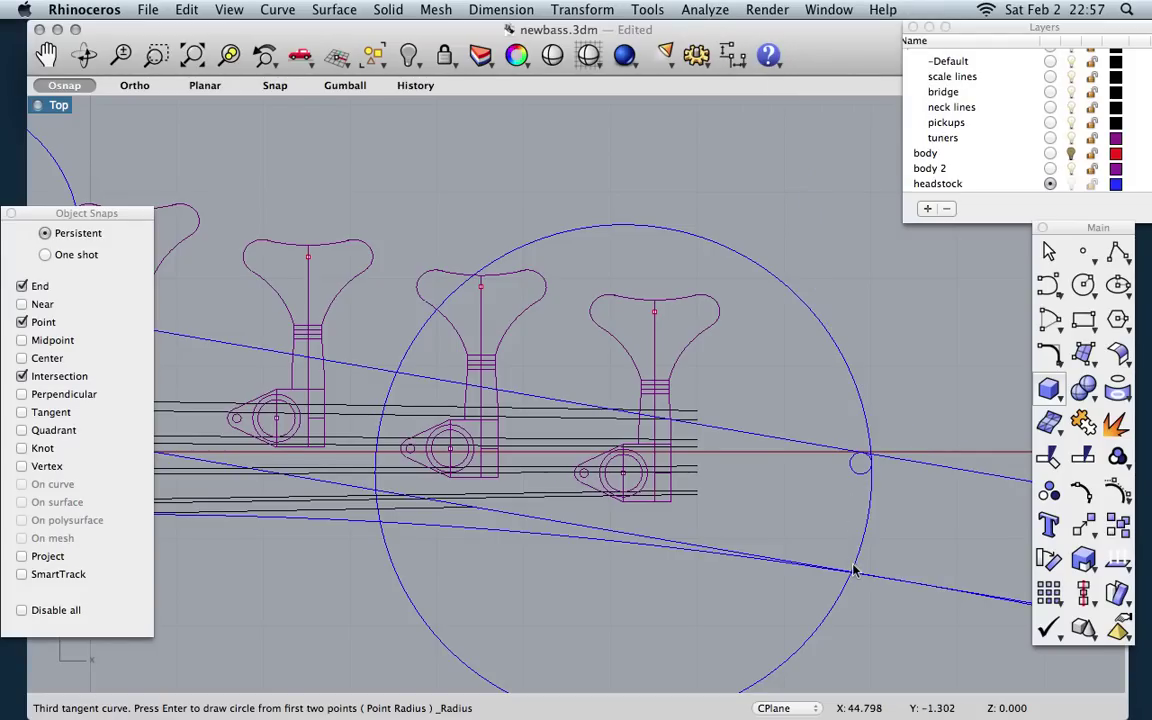
Step: Draw a circle of the same small radius tangent to the lower blending curve and the large end circle, inside their corner
scroll(854, 570, up, 10)
key(Return)
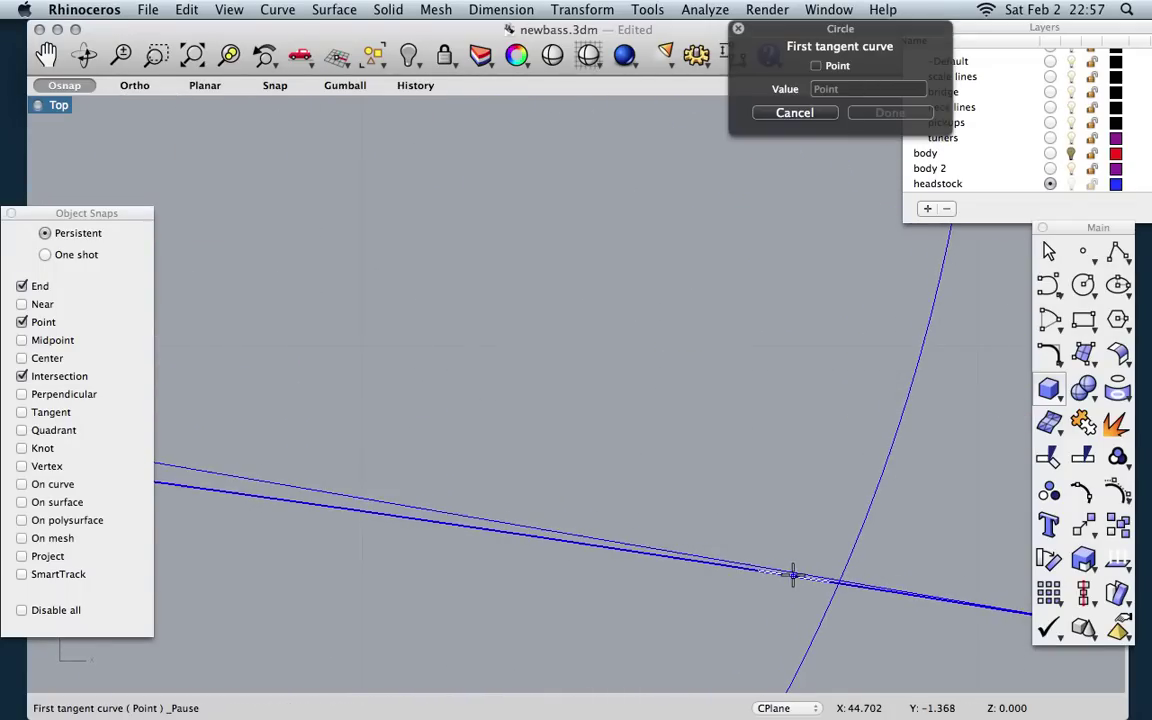
click(790, 574)
click(861, 530)
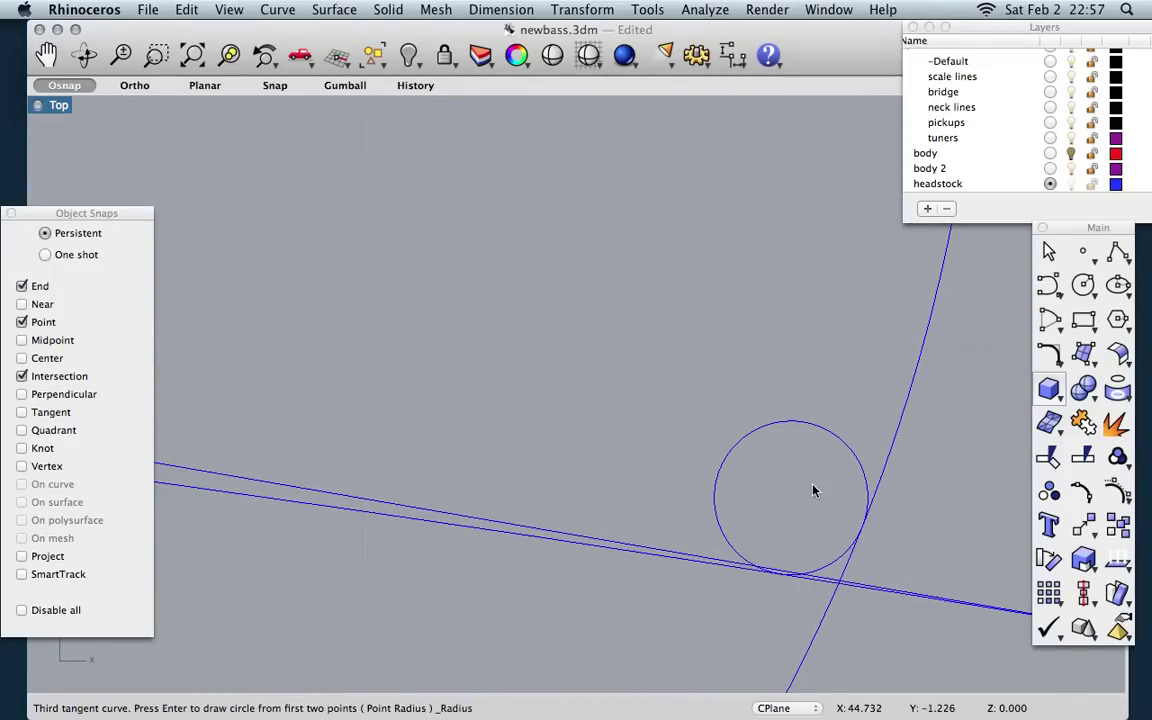
scroll(813, 490, down, 6)
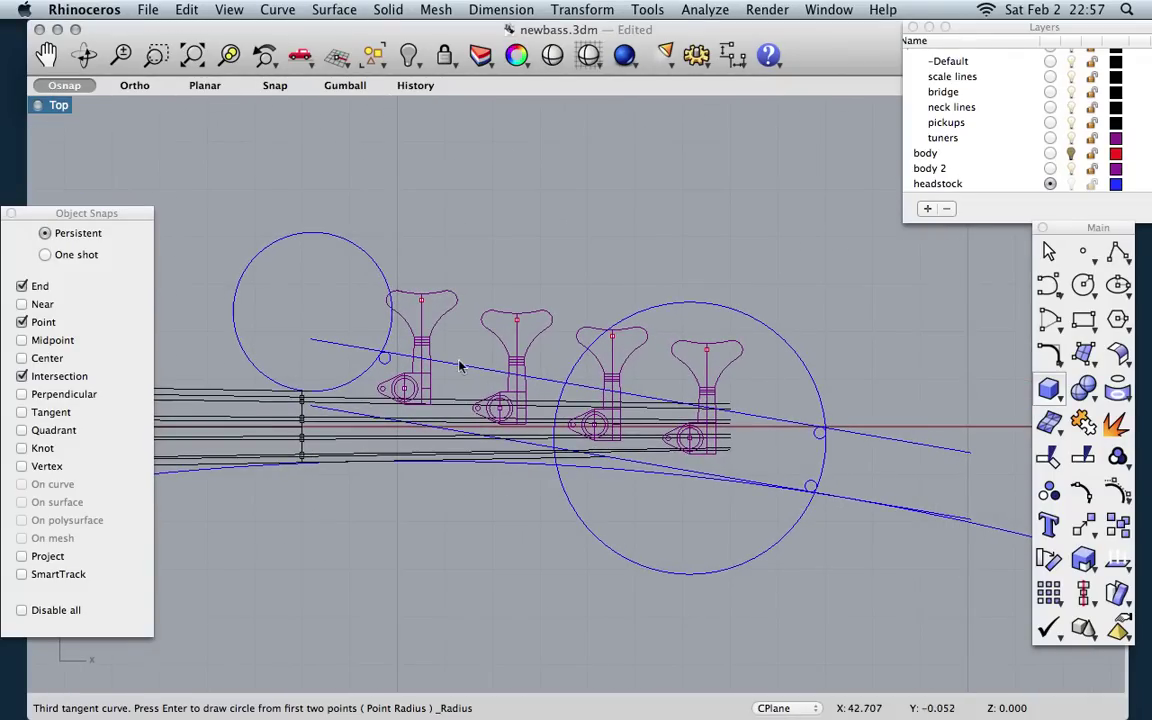
Step: Start a trim with the headstock circles, both slanted lines and the neck edge lines as cutting objects
scroll(333, 370, up, 3)
click(373, 377)
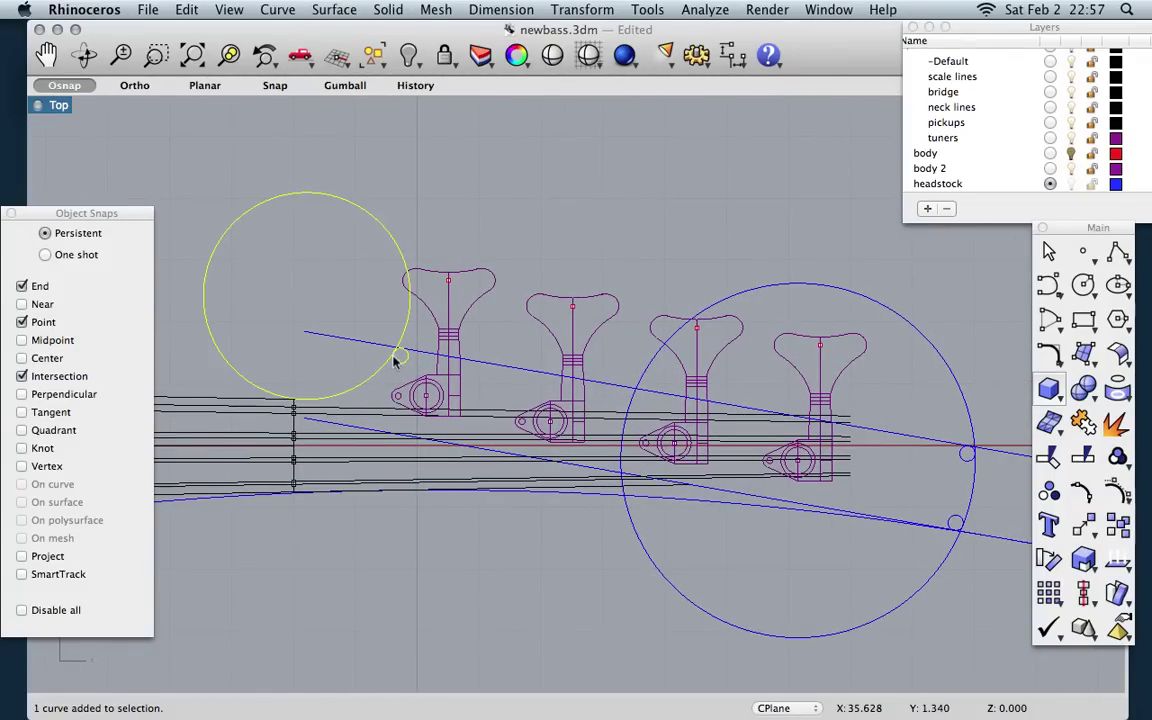
shift+click(360, 344)
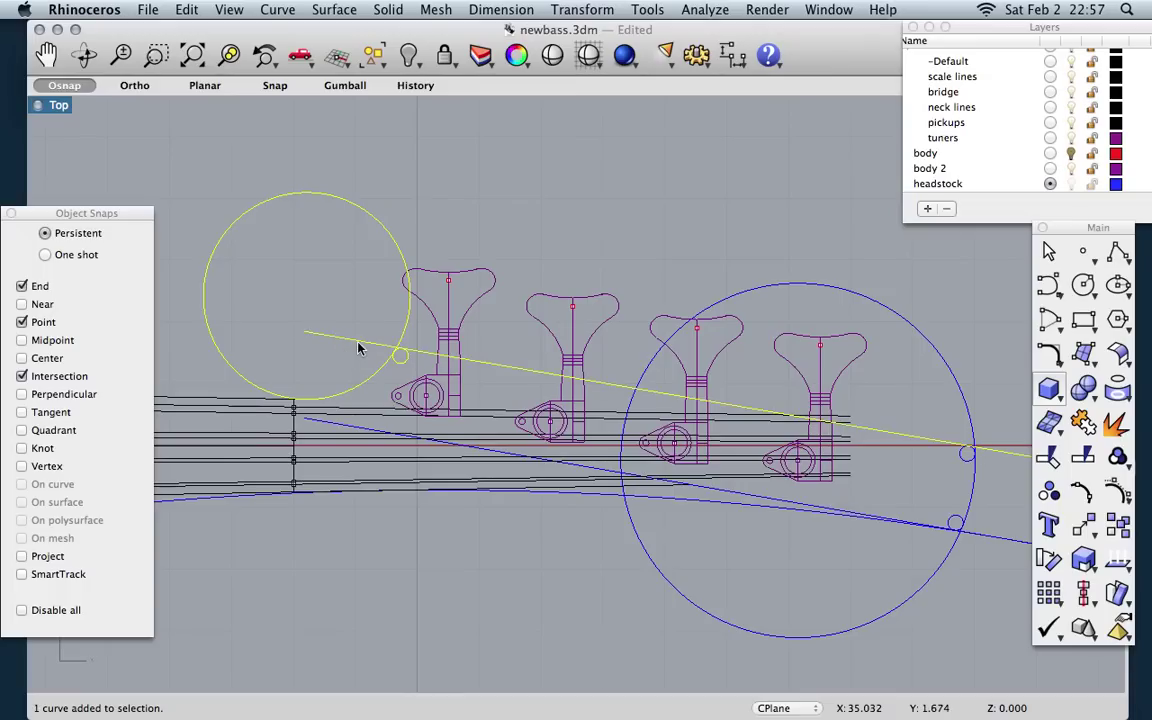
shift+click(203, 497)
shift+click(201, 503)
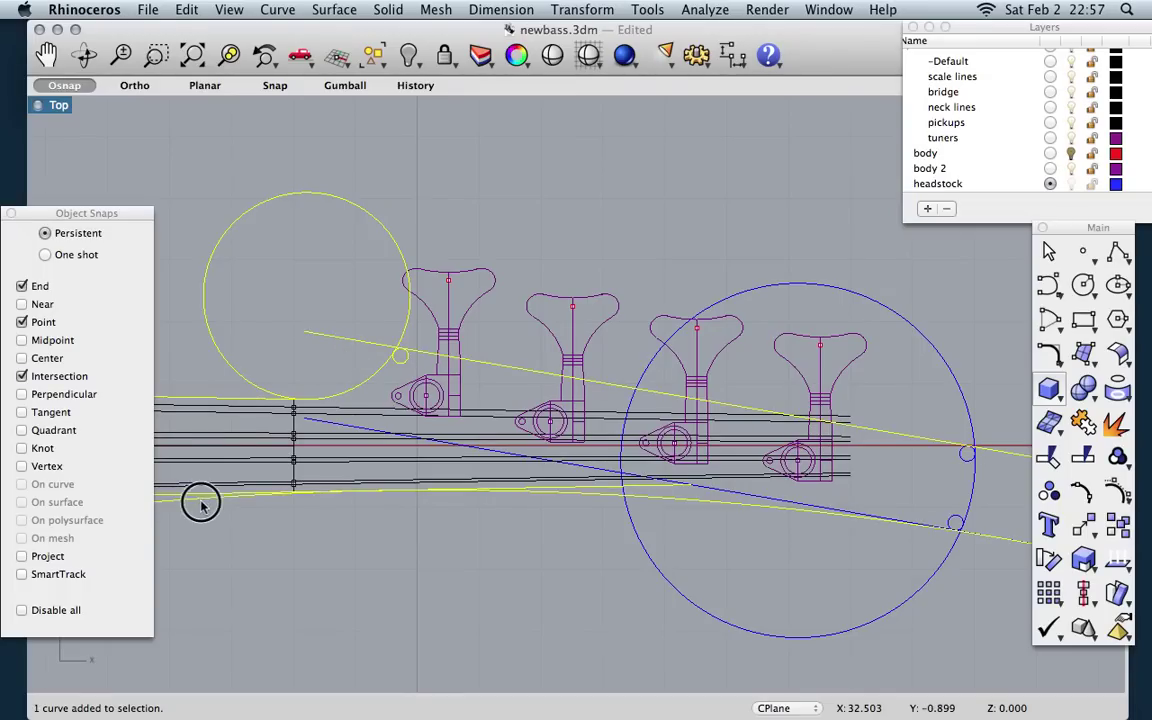
shift+click(633, 531)
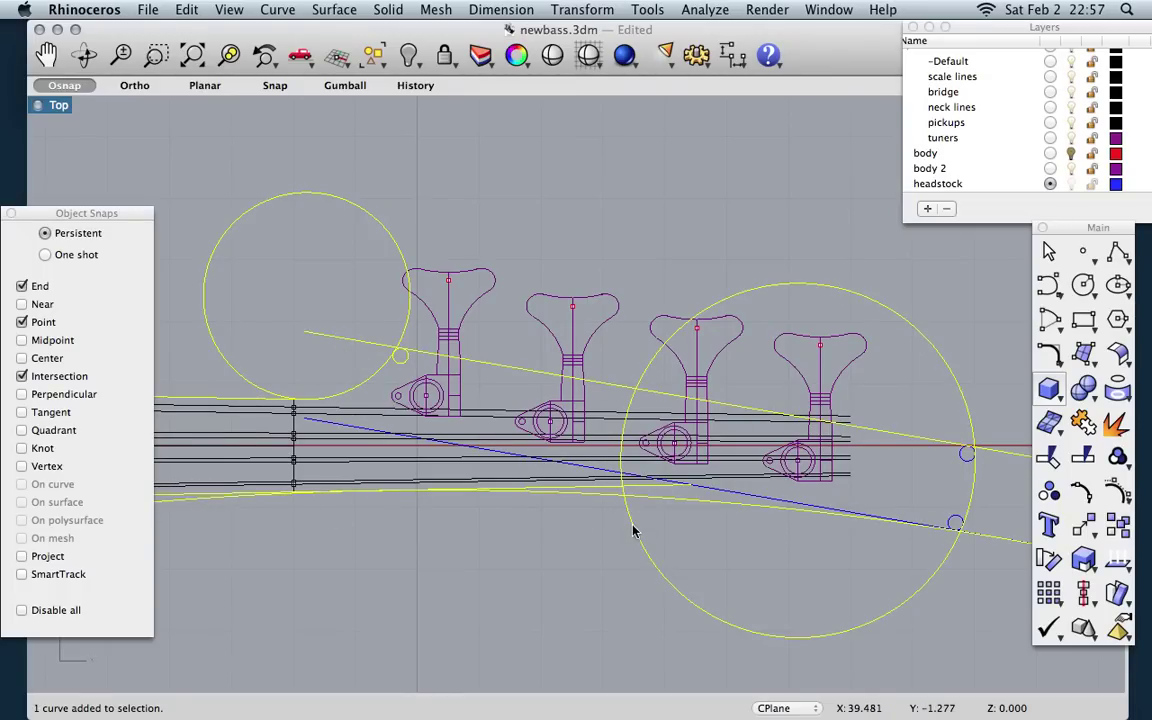
shift+click(774, 497)
shift+click(962, 461)
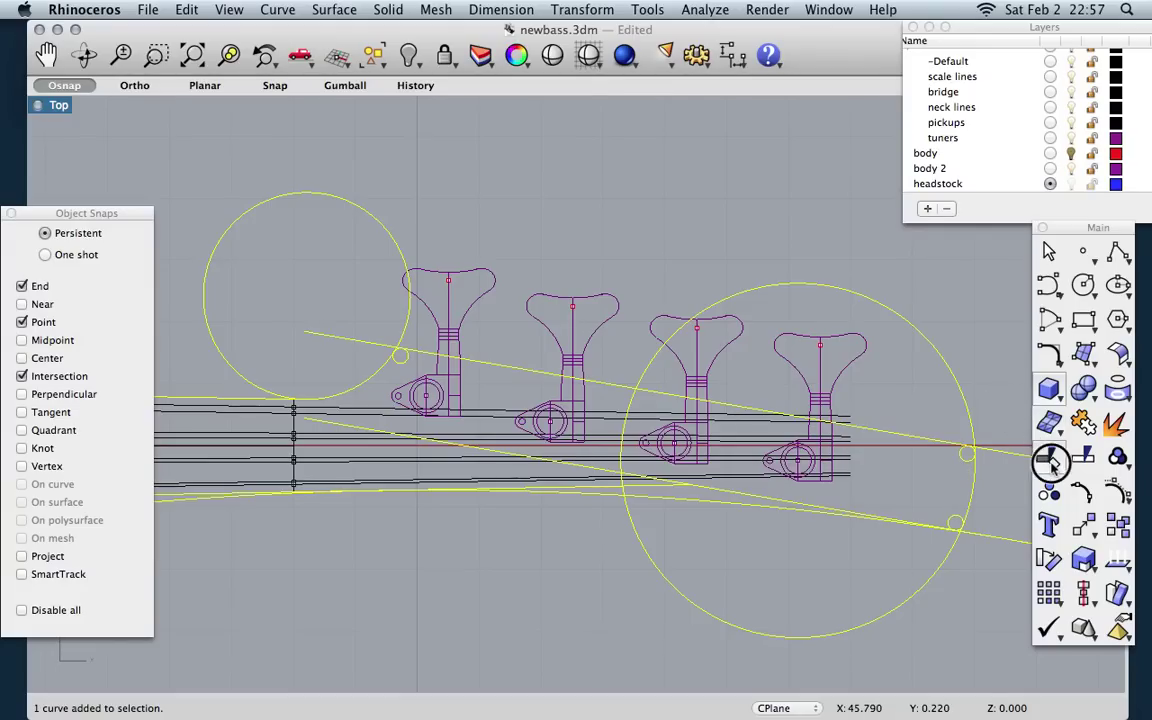
click(1117, 457)
Step: Trim away the ends of the two slanted lines and the lower blending curve that extend beyond the large end circle
scroll(922, 328, right, 3)
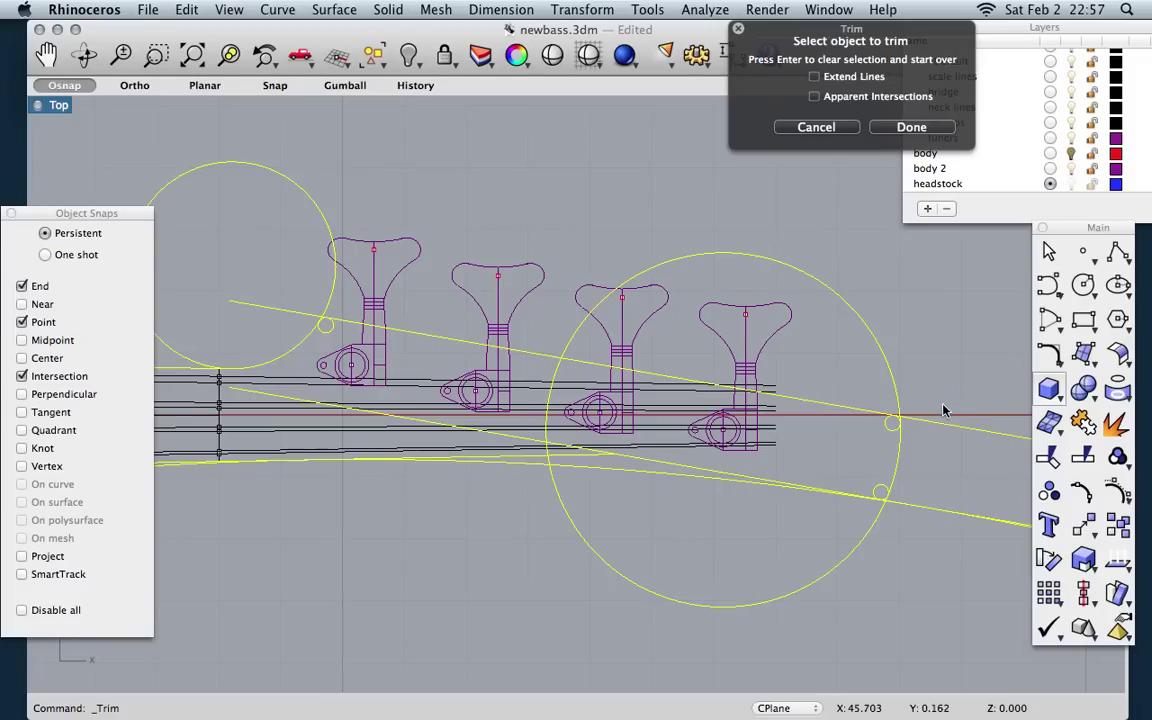
click(936, 428)
click(920, 512)
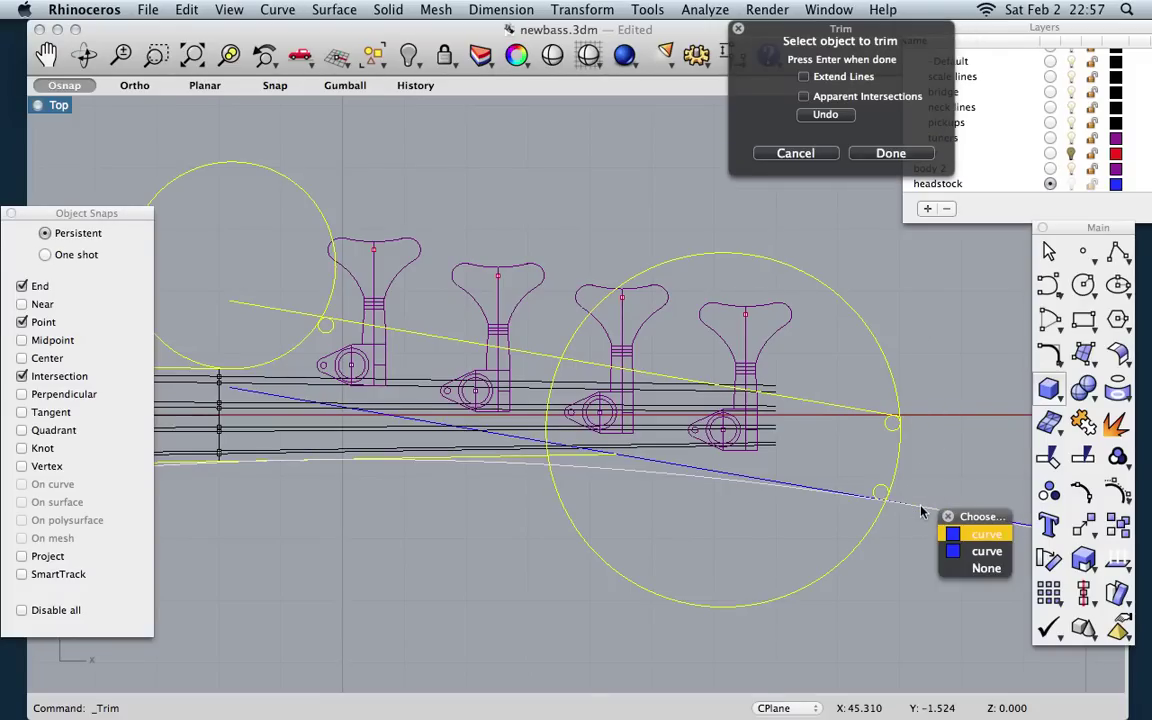
click(952, 533)
click(931, 513)
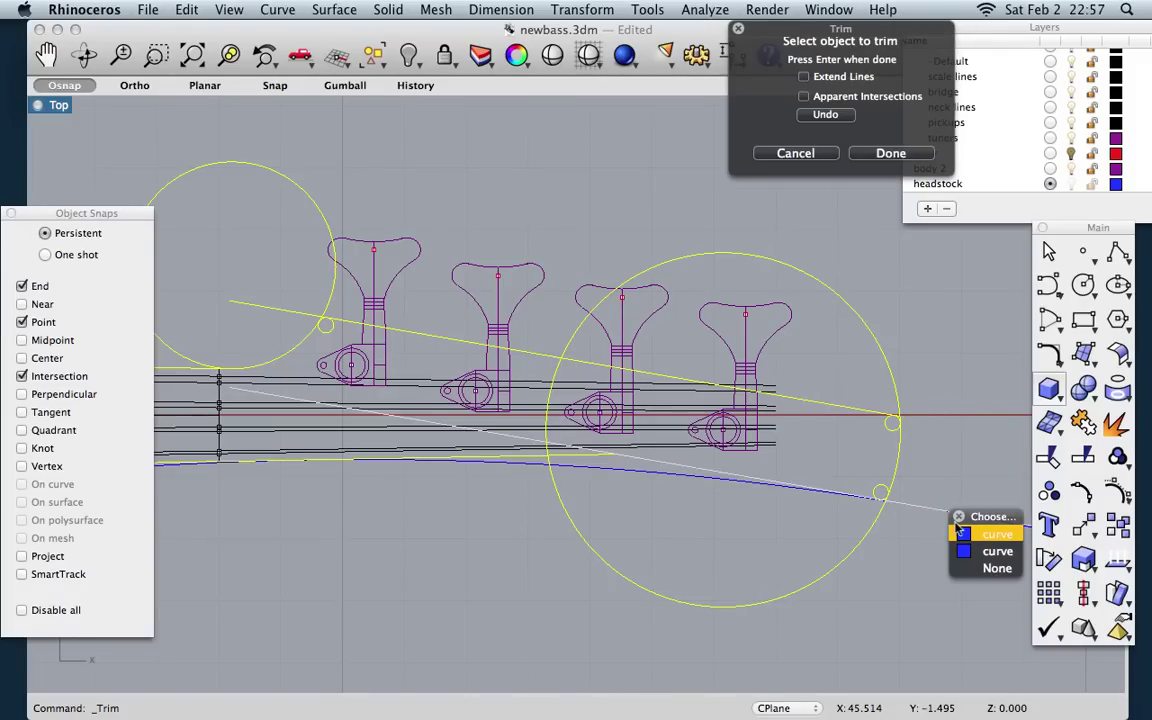
click(959, 534)
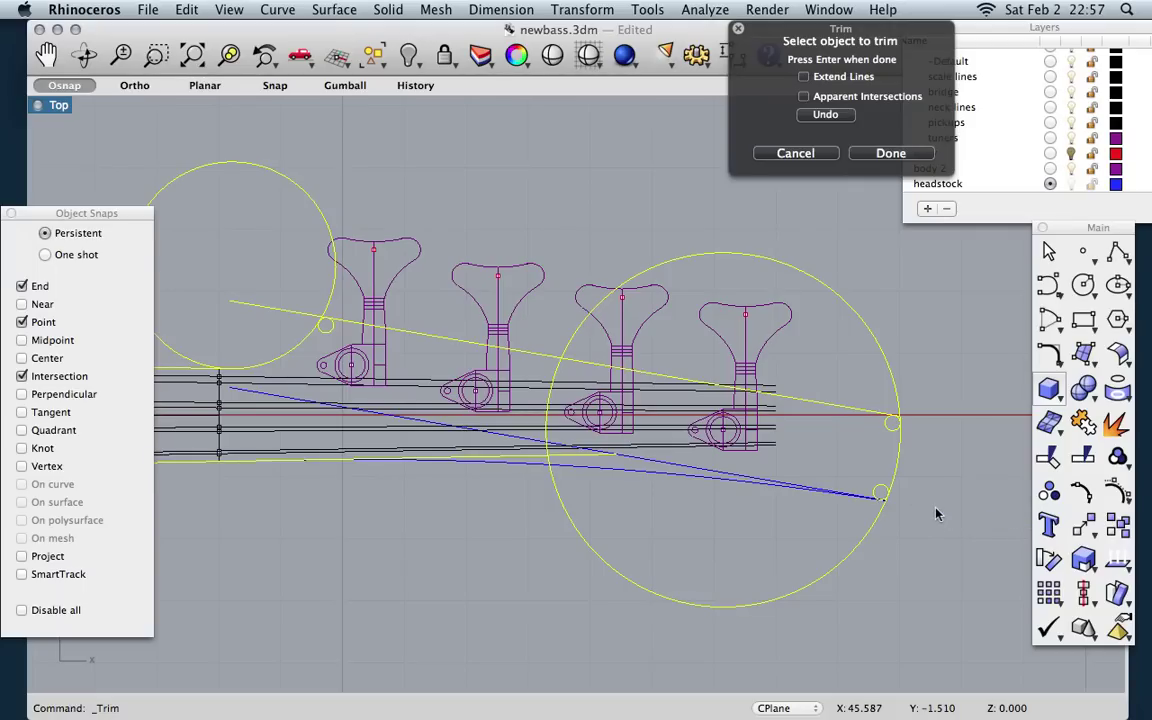
Step: Trim the end circle above the upper slanted line, and trim the circle and line portions outside the upper corner near the nut
click(868, 335)
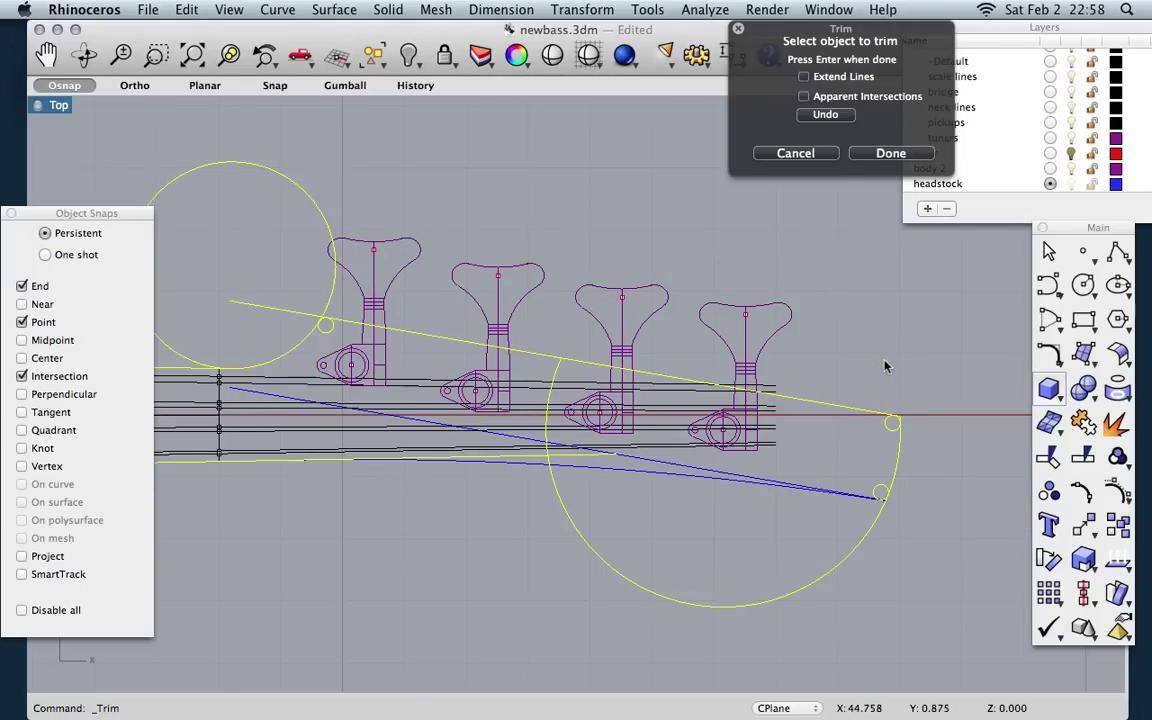
click(329, 310)
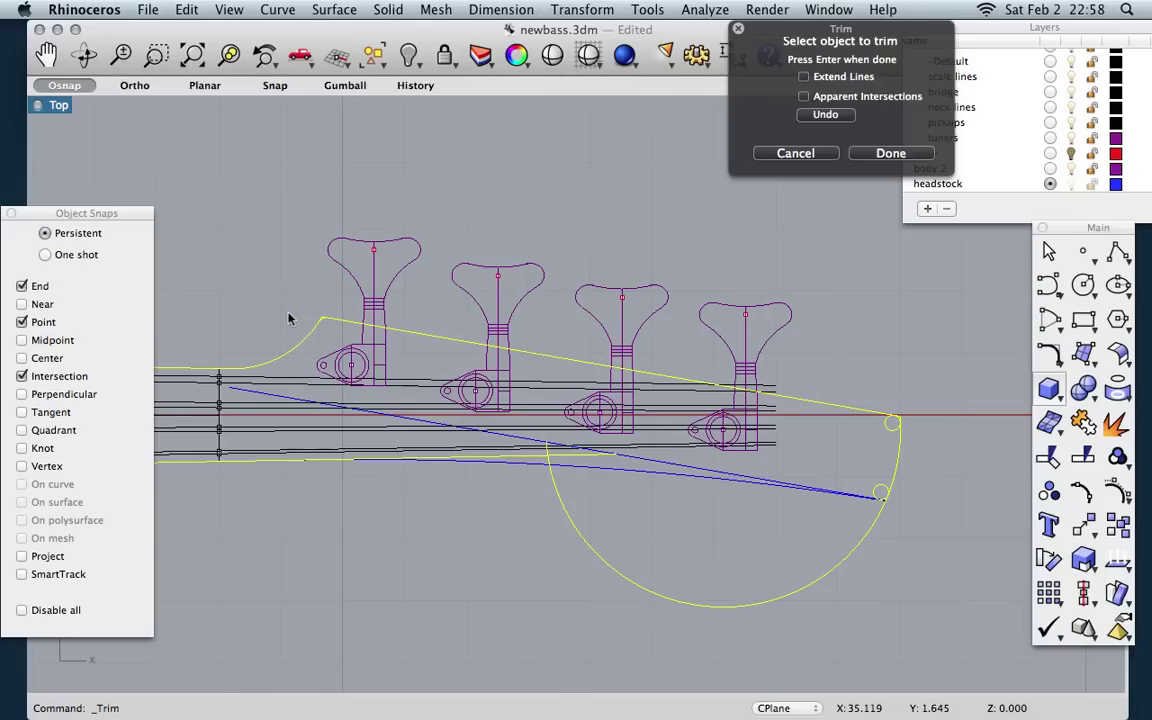
scroll(289, 318, up, 6)
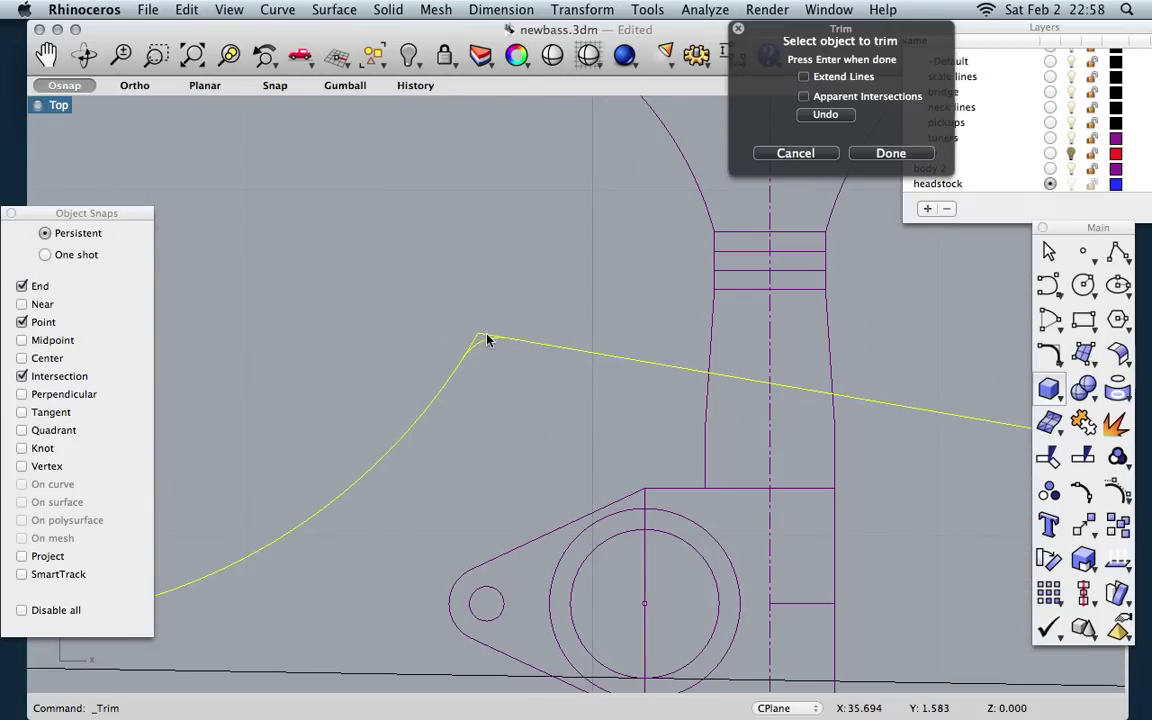
scroll(461, 328, down, 5)
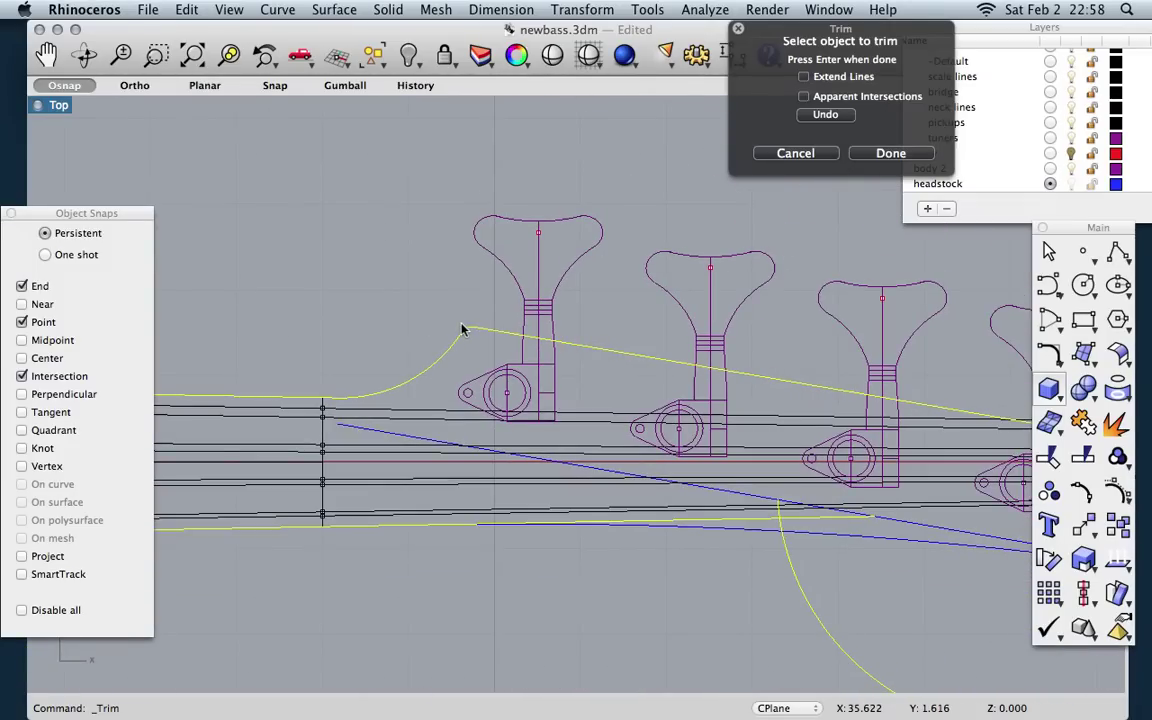
Step: Trim off the lower neck edge line past the blending curve and remove the lower slanted line inside the headstock
scroll(560, 549, right, 2)
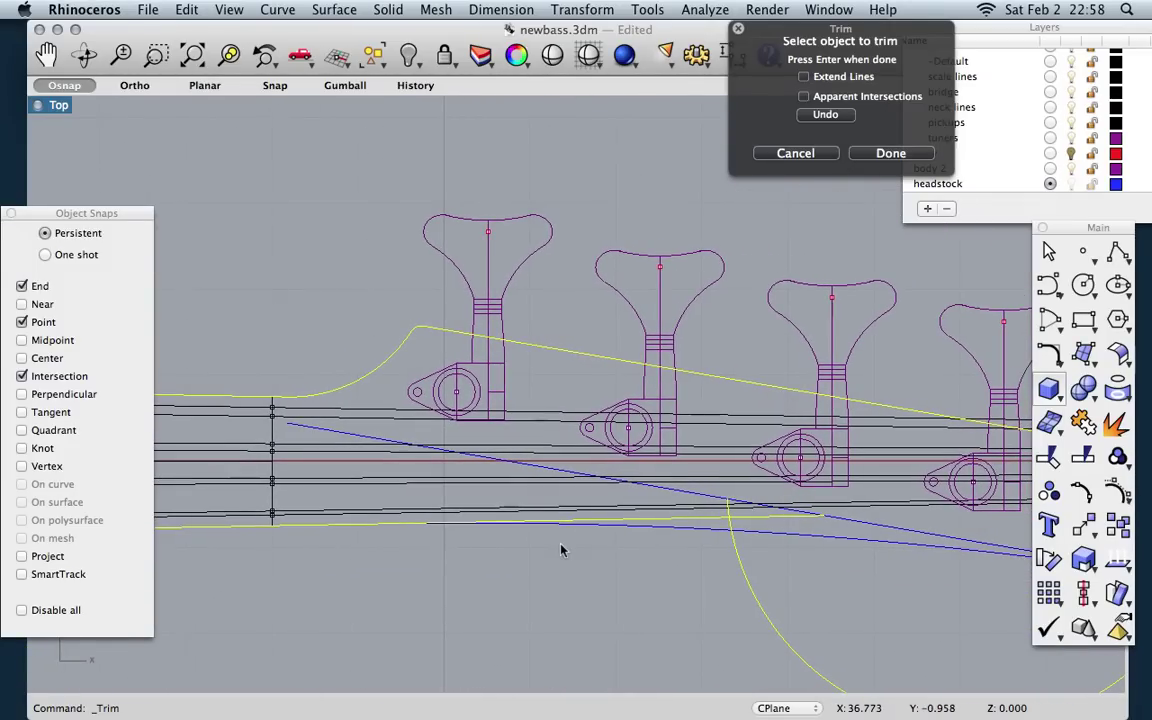
click(643, 521)
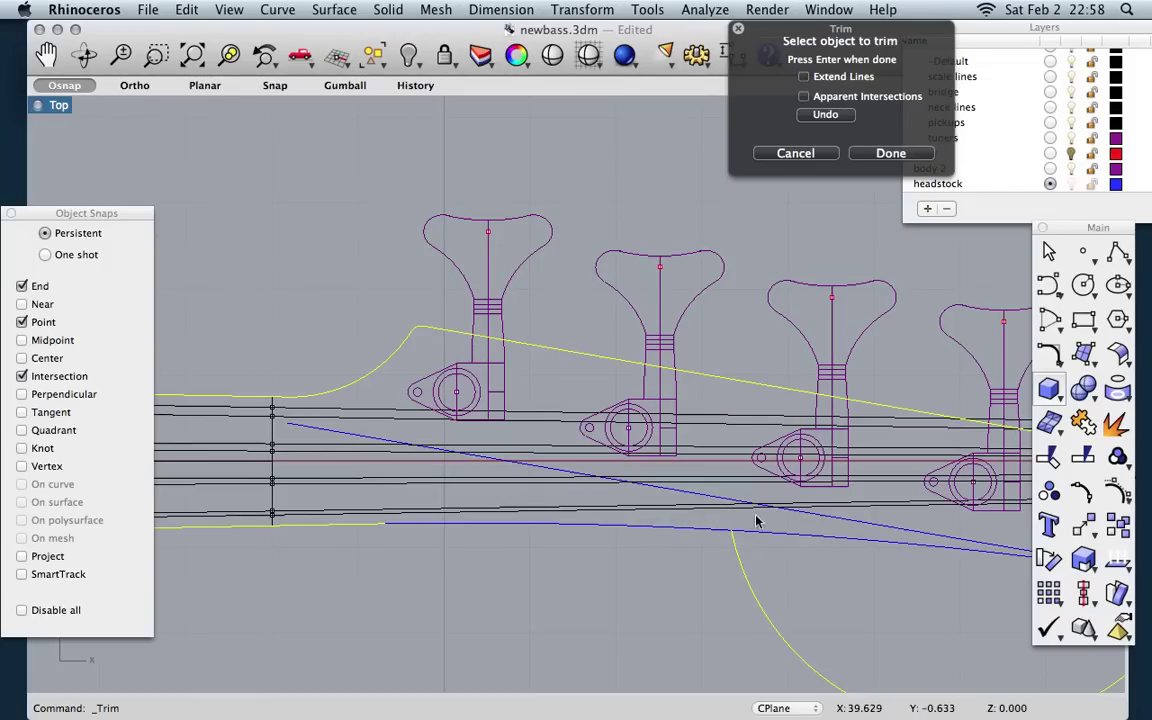
click(706, 501)
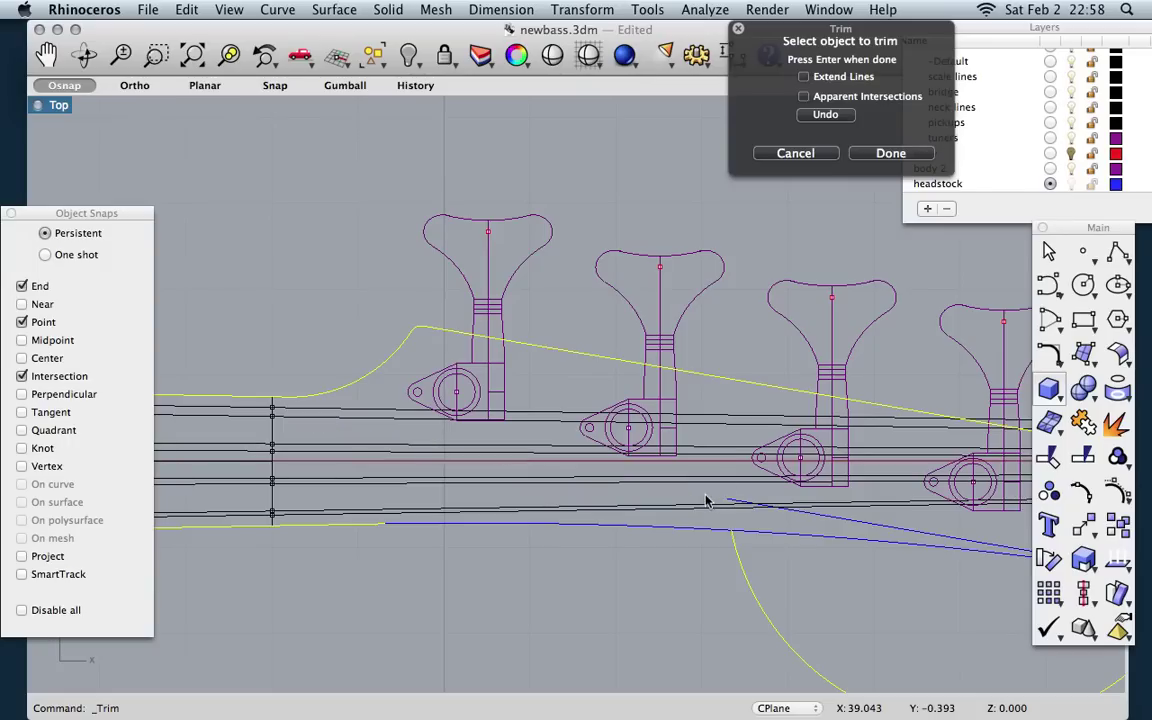
scroll(812, 537, right, 5)
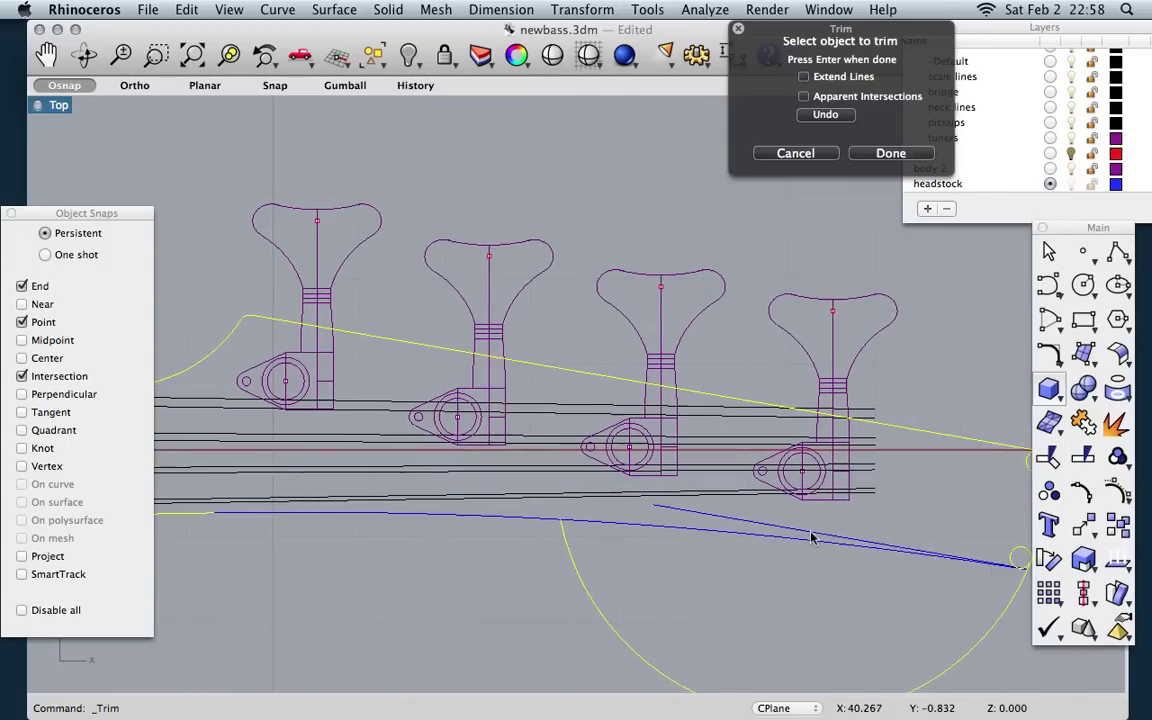
click(716, 537)
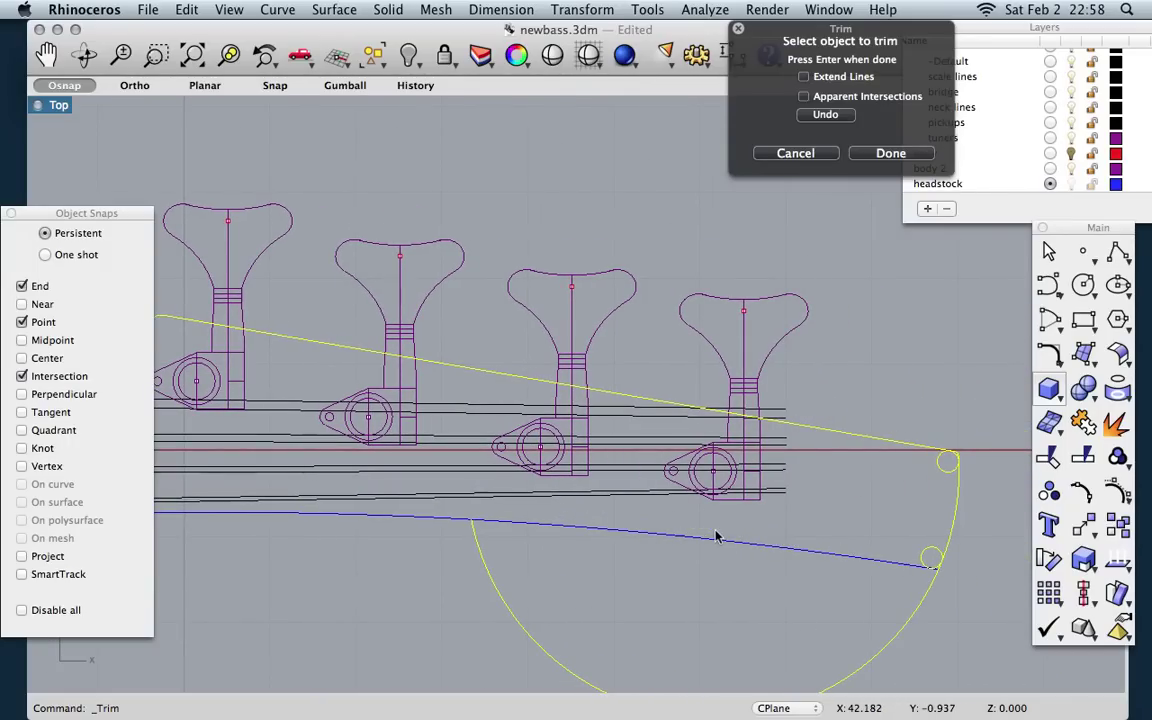
Step: Trim off the large end circle below the lower headstock curve and the inner part of the lower corner circle
click(500, 572)
scroll(948, 585, up, 5)
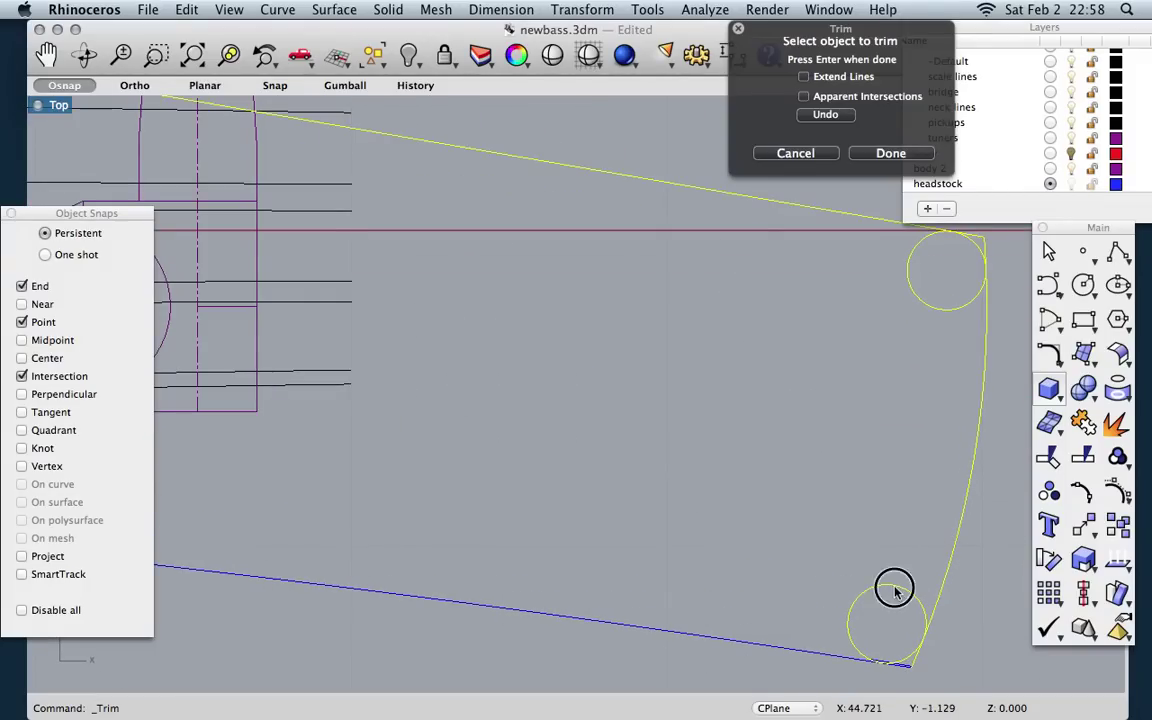
click(894, 658)
Step: Try to trim the overlapping curve ends at the headstock's lower corner, and undo those trims
scroll(887, 683, up, 3)
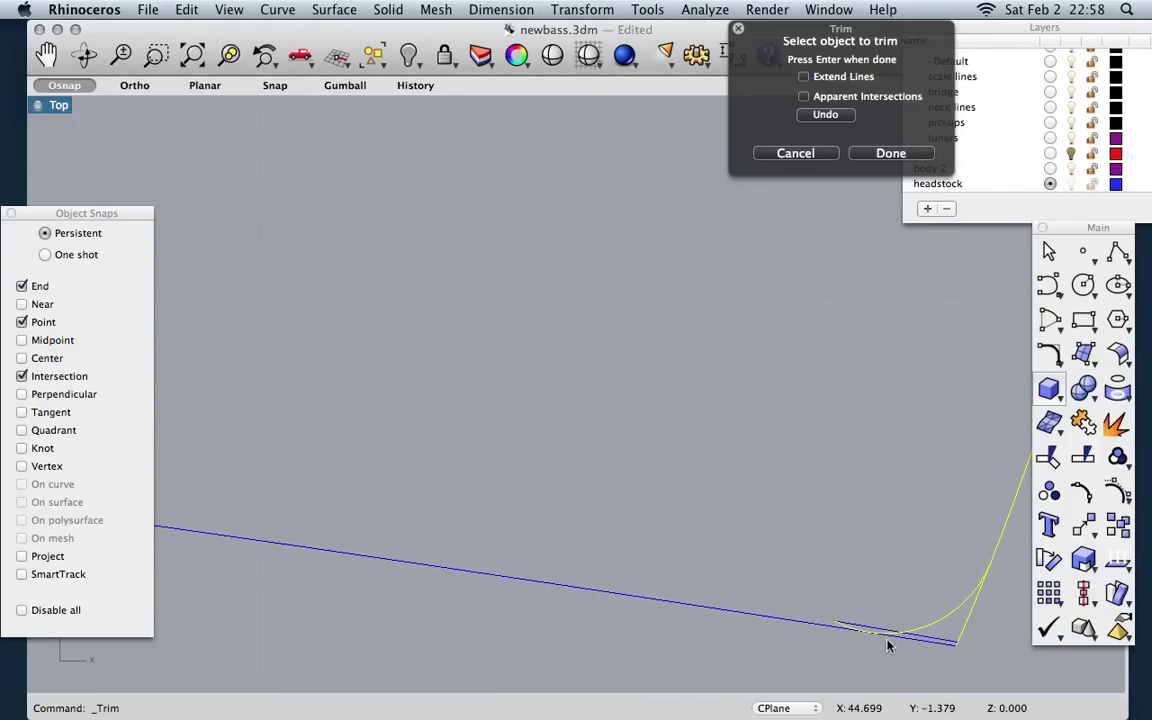
click(912, 638)
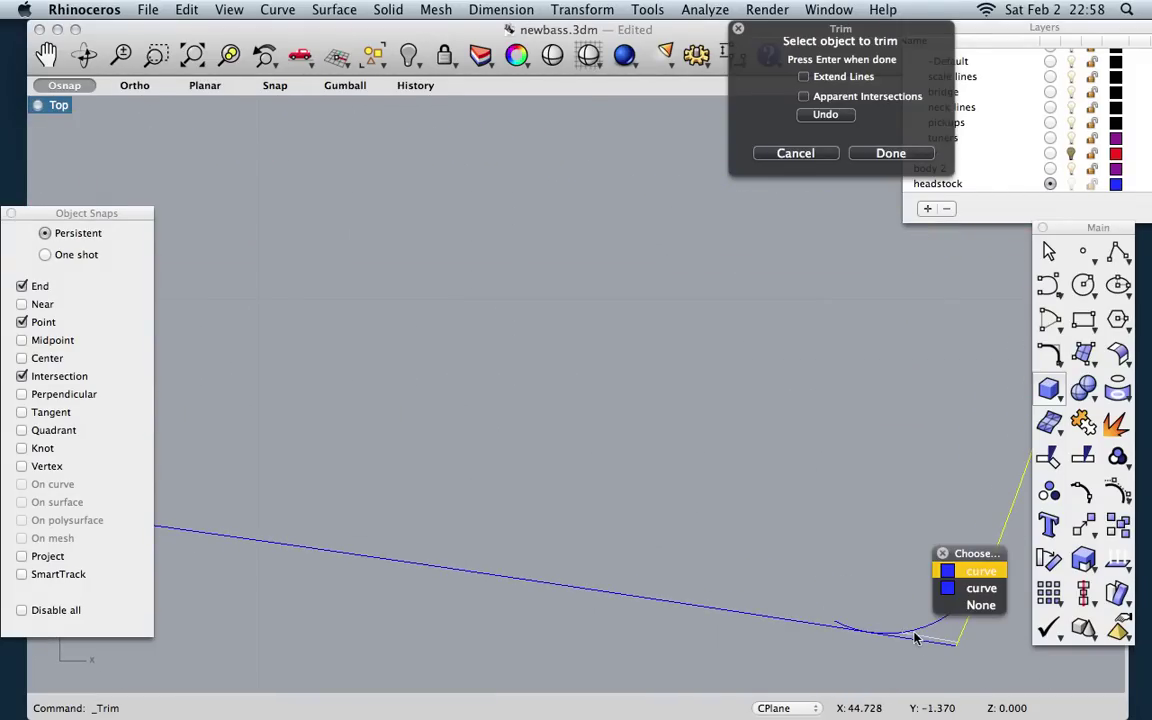
click(950, 574)
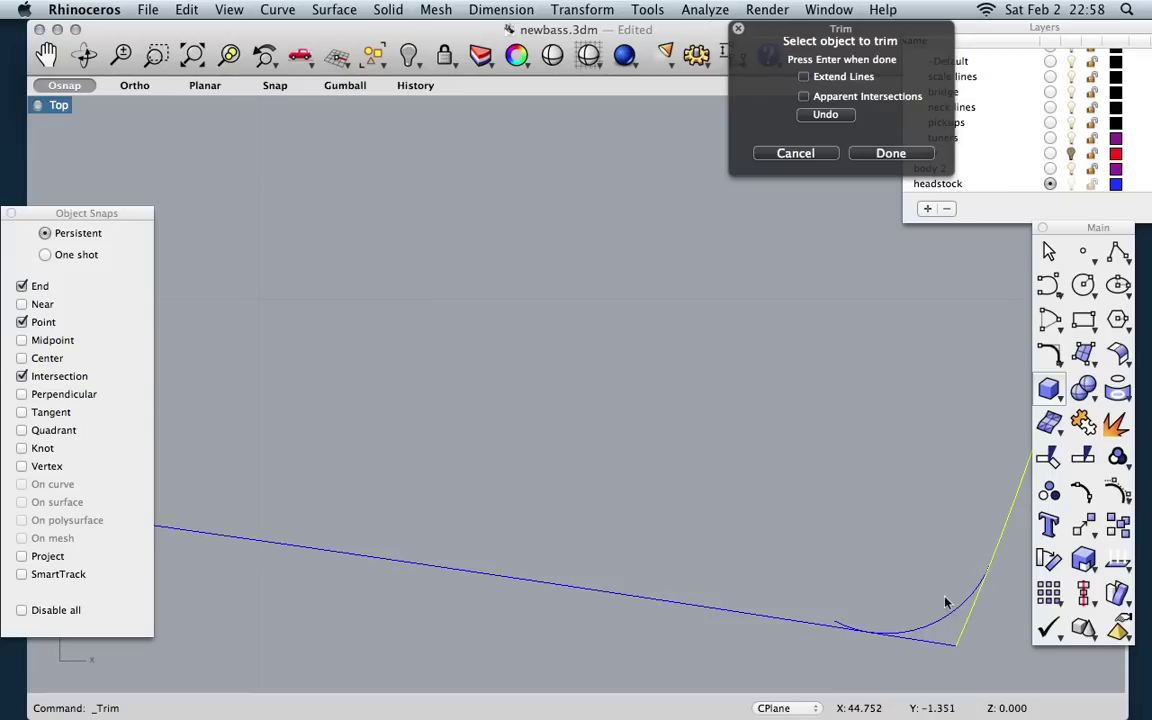
click(895, 638)
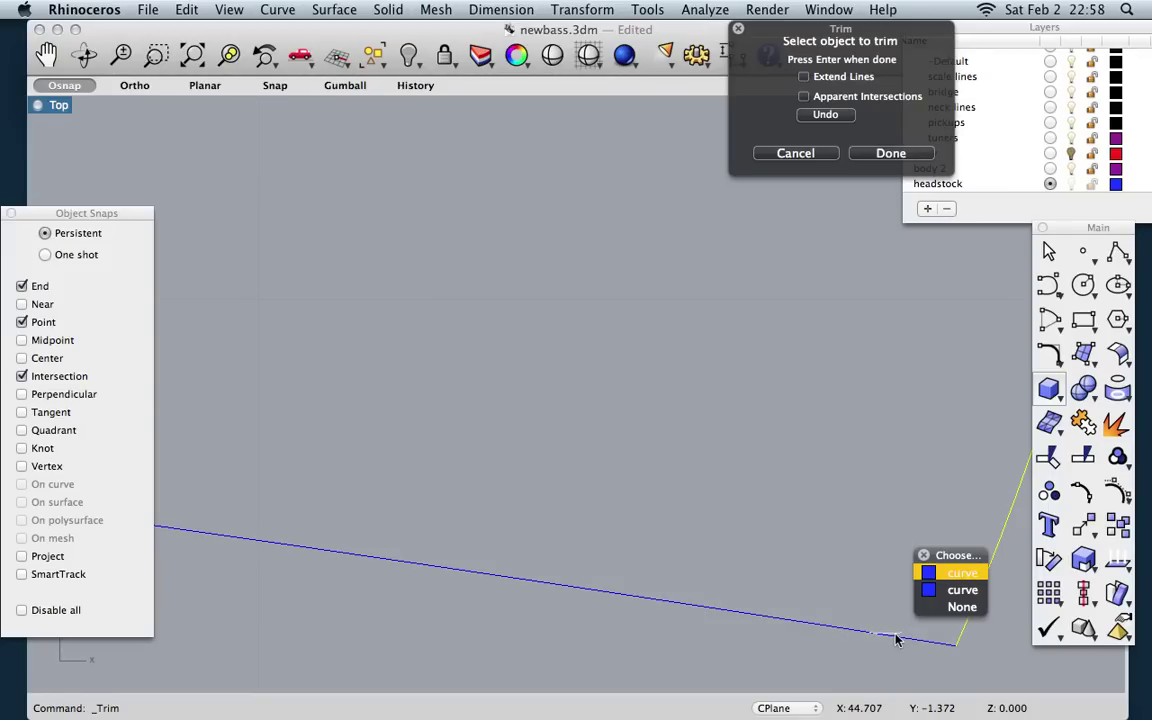
click(834, 519)
scroll(855, 601, up, 8)
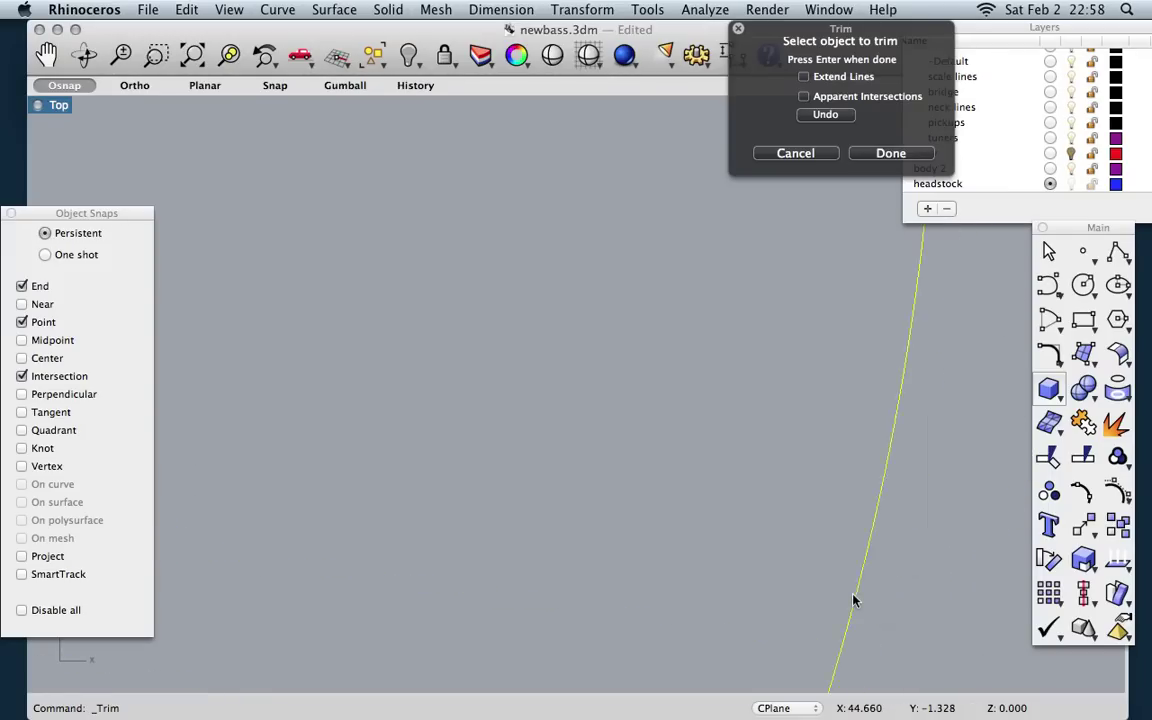
scroll(855, 601, down, 9)
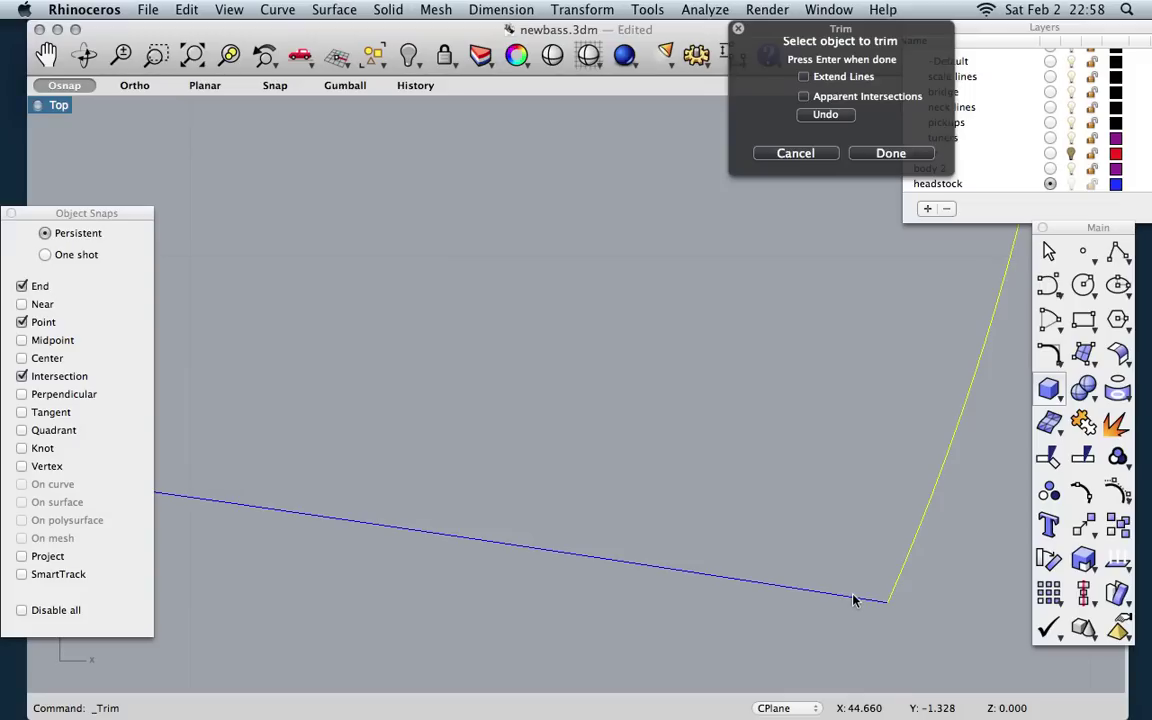
key(super+z)
key(super+z)
Step: Trim the line end outside the lower corner arc, trim the upper corner down to its rounding arc, and finish trimming
click(897, 580)
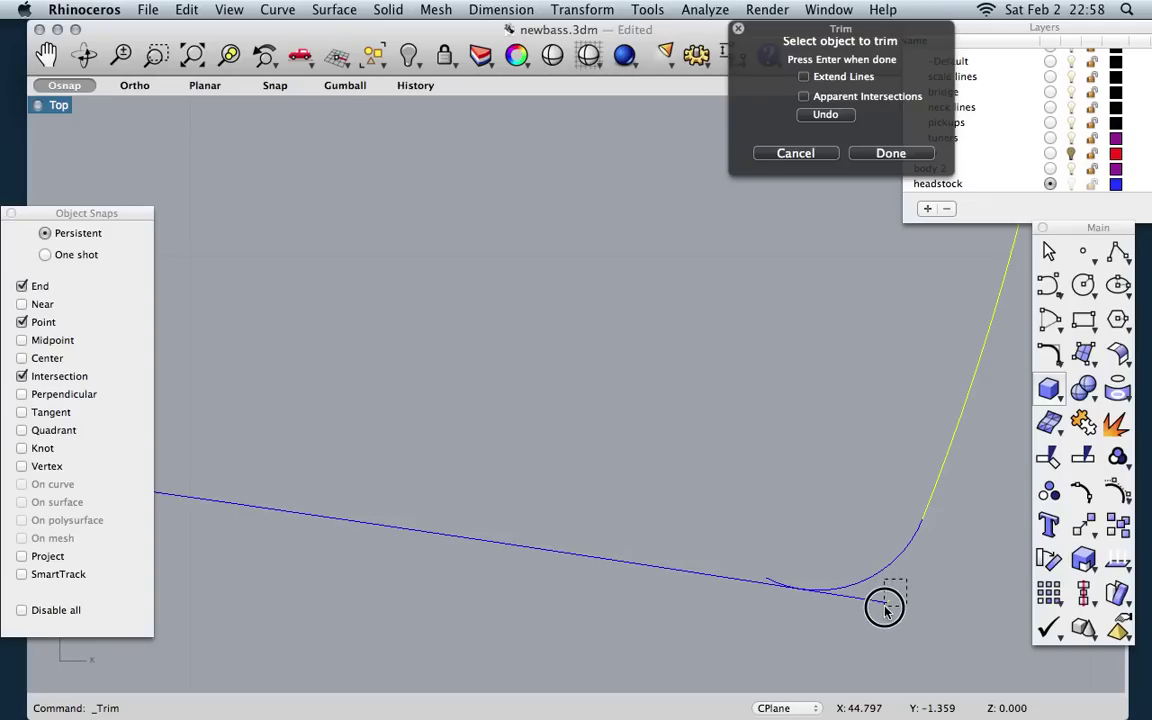
click(884, 605)
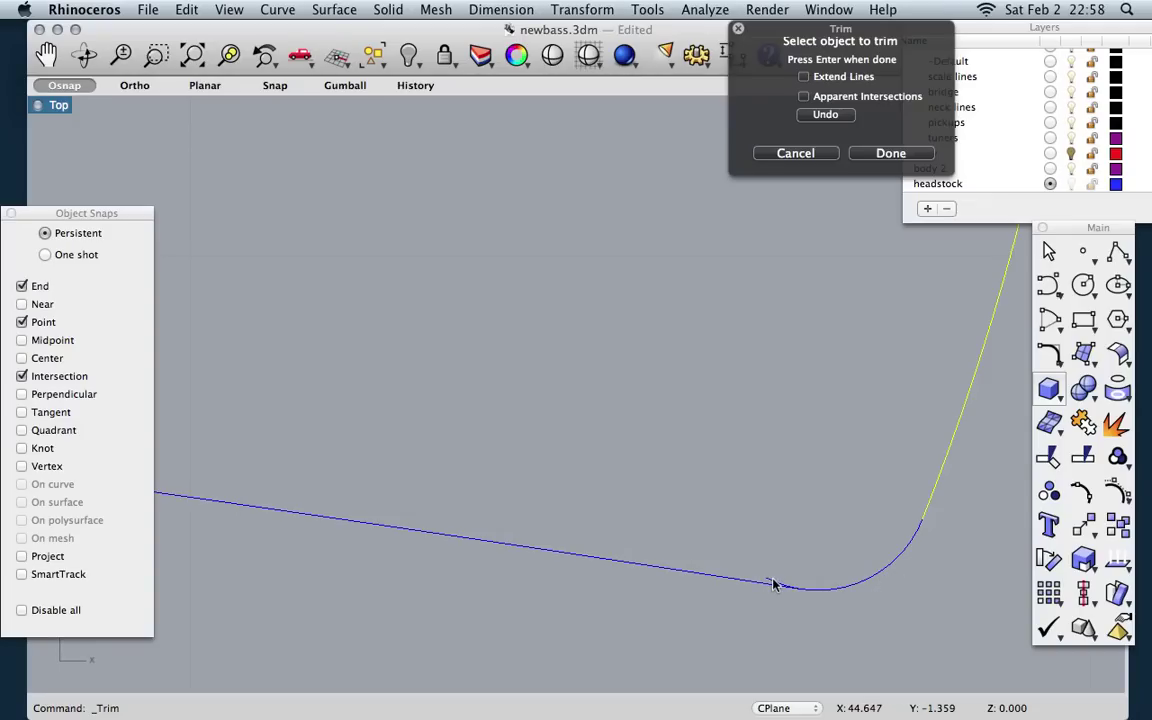
scroll(766, 531, down, 7)
right_drag(766, 531, 746, 715)
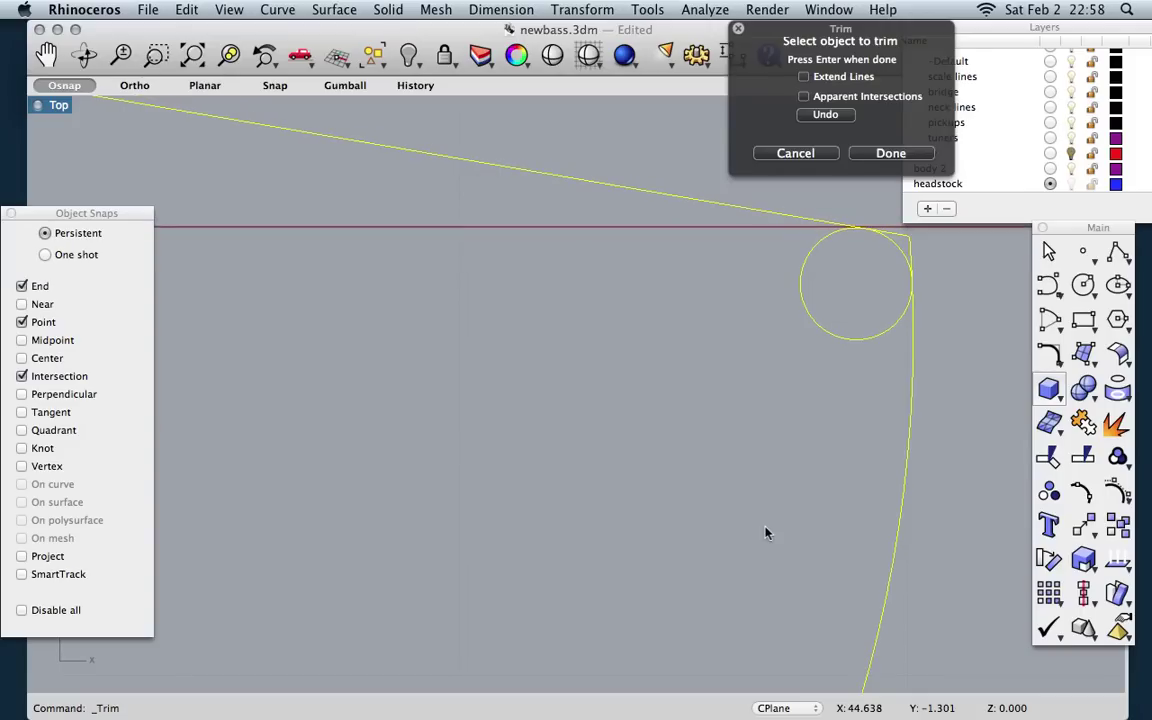
right_drag(887, 335, 841, 375)
click(857, 277)
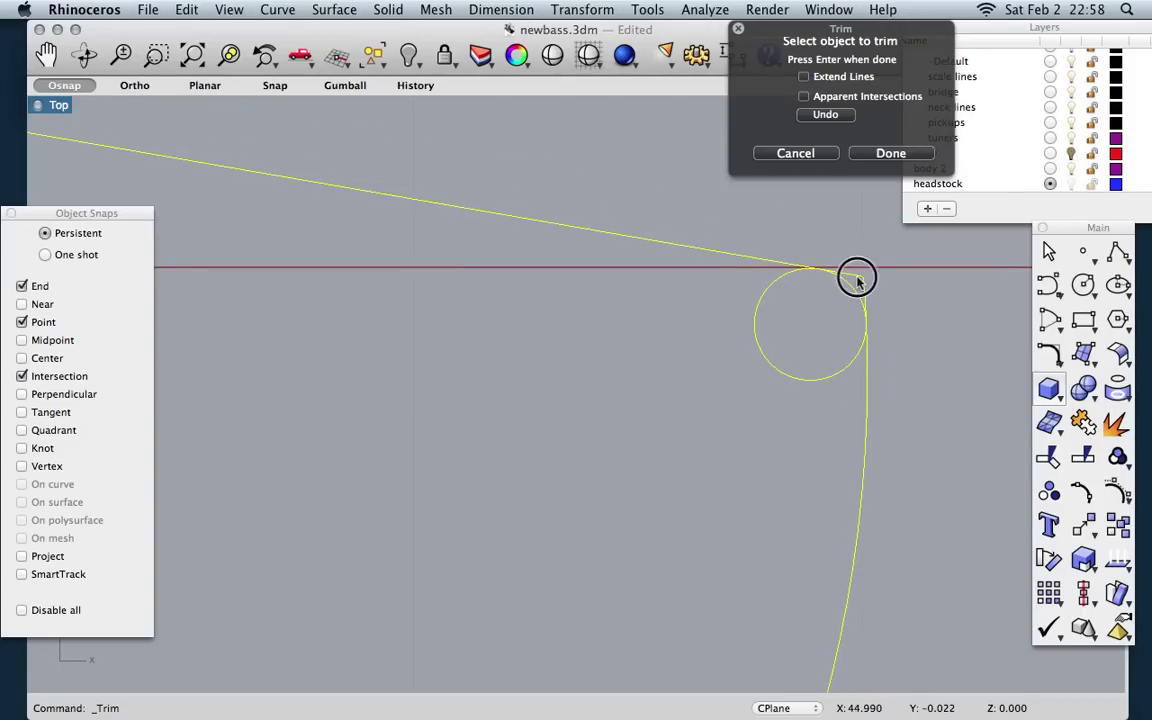
click(782, 375)
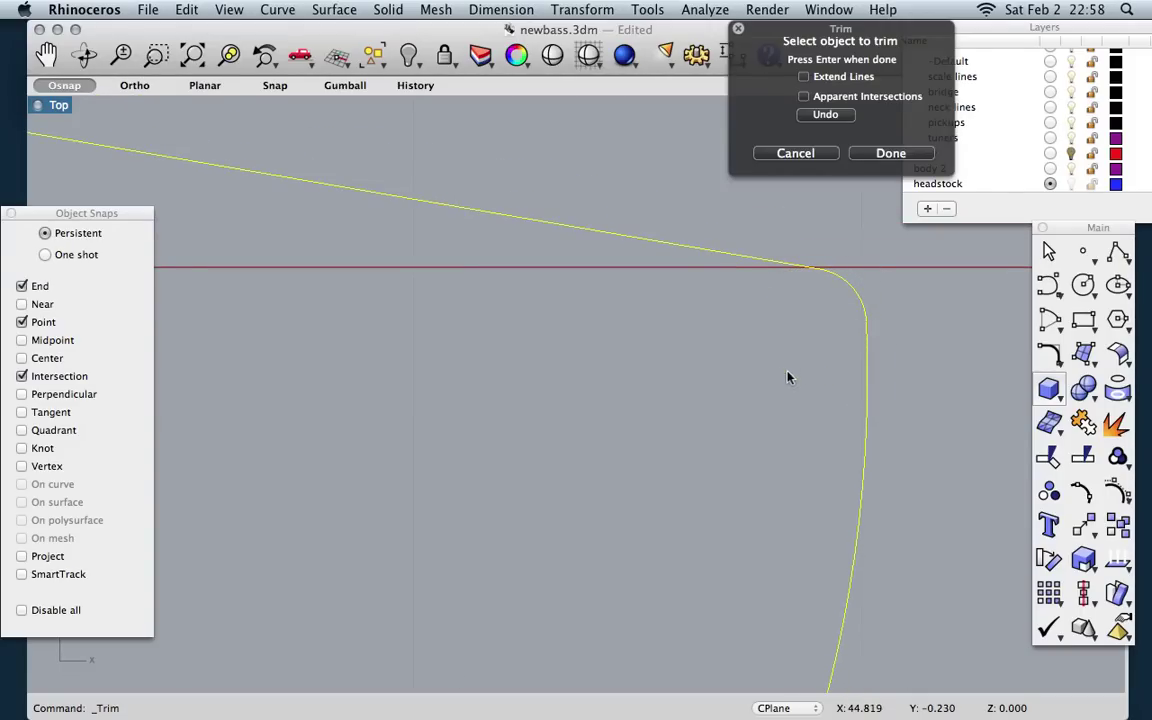
click(885, 153)
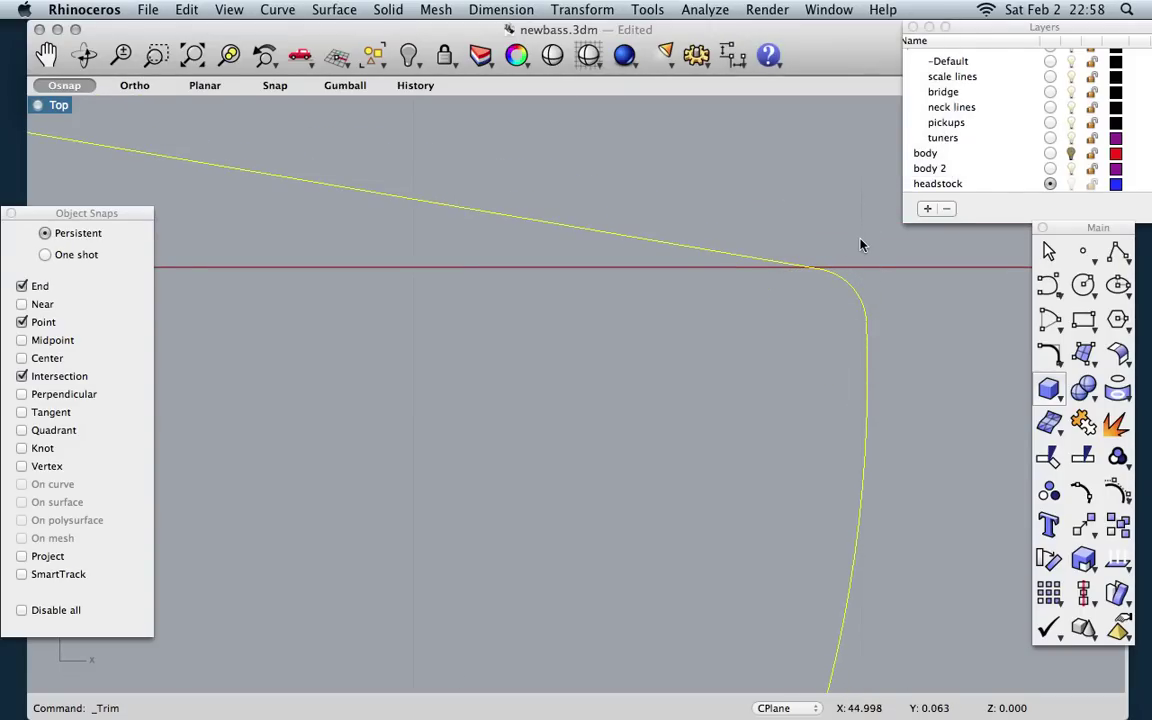
Step: Join the headstock outline curves, including the small lower corner arc, into one curve without the neck edge lines
scroll(866, 268, down, 5)
scroll(866, 268, down, 5)
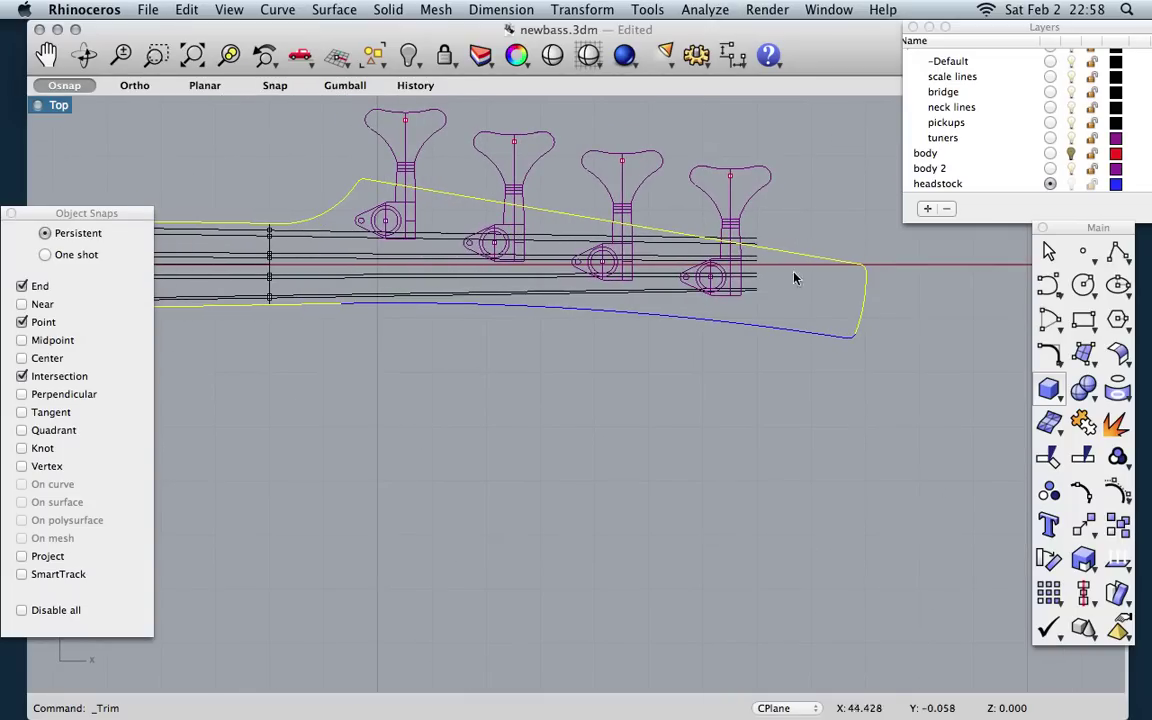
click(748, 330)
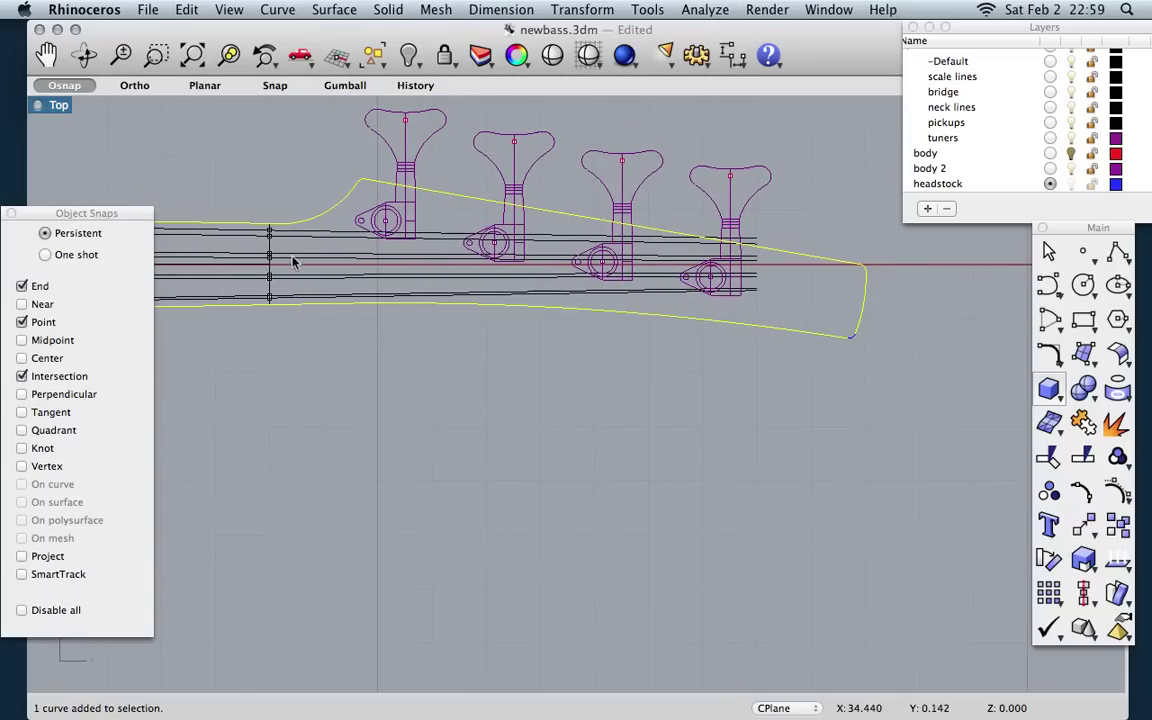
super+click(219, 226)
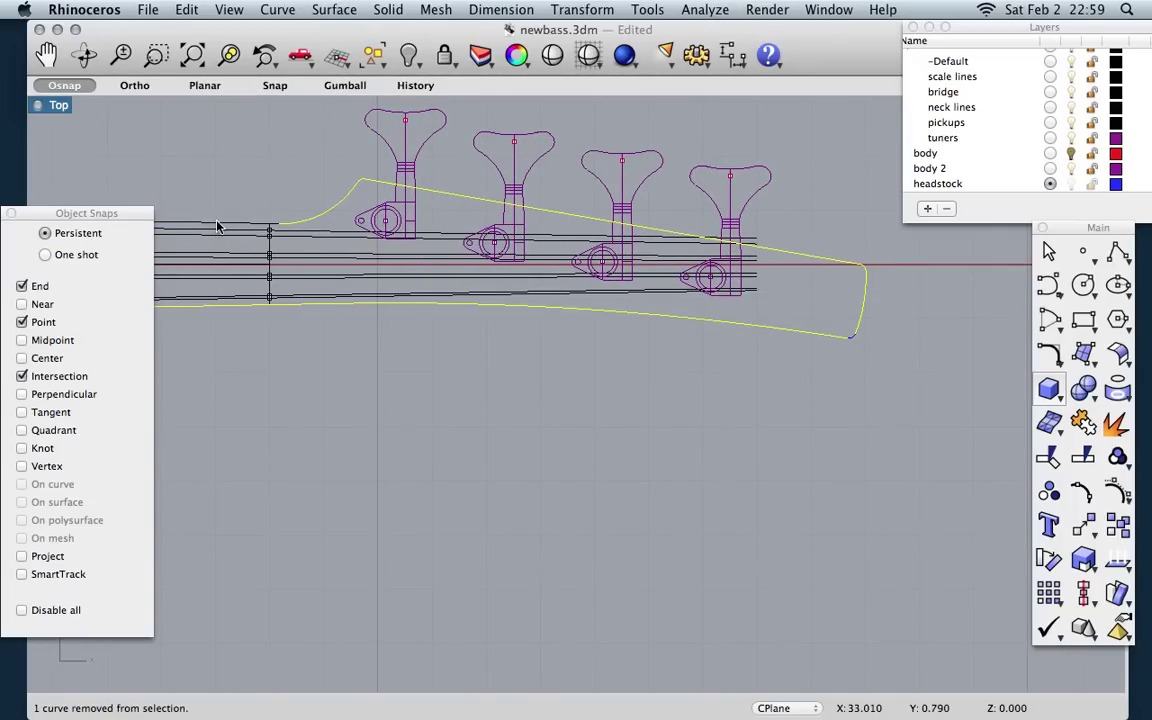
scroll(334, 365, left, 2)
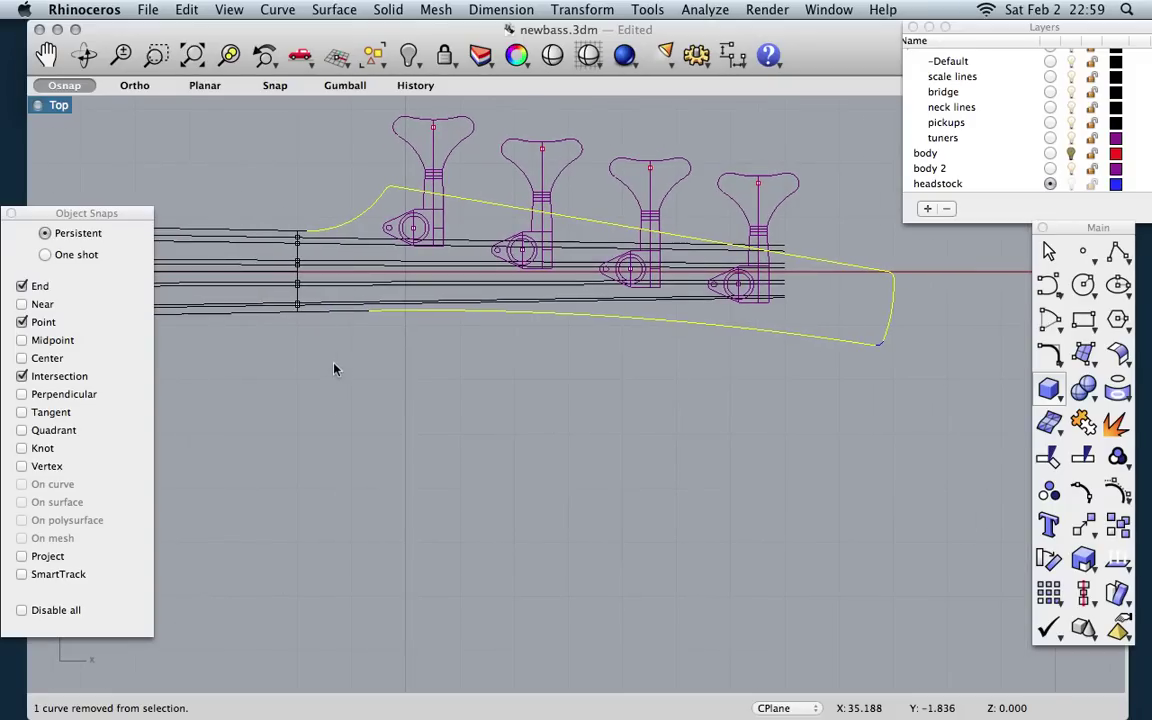
shift+click(882, 348)
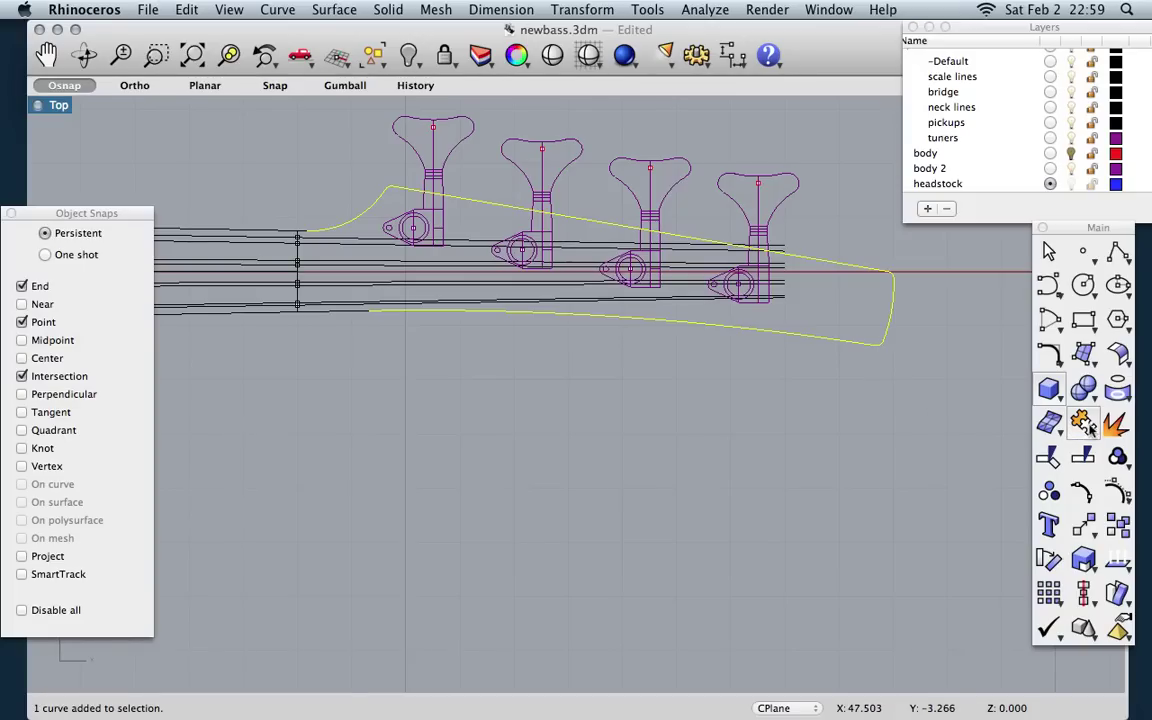
key(super+j)
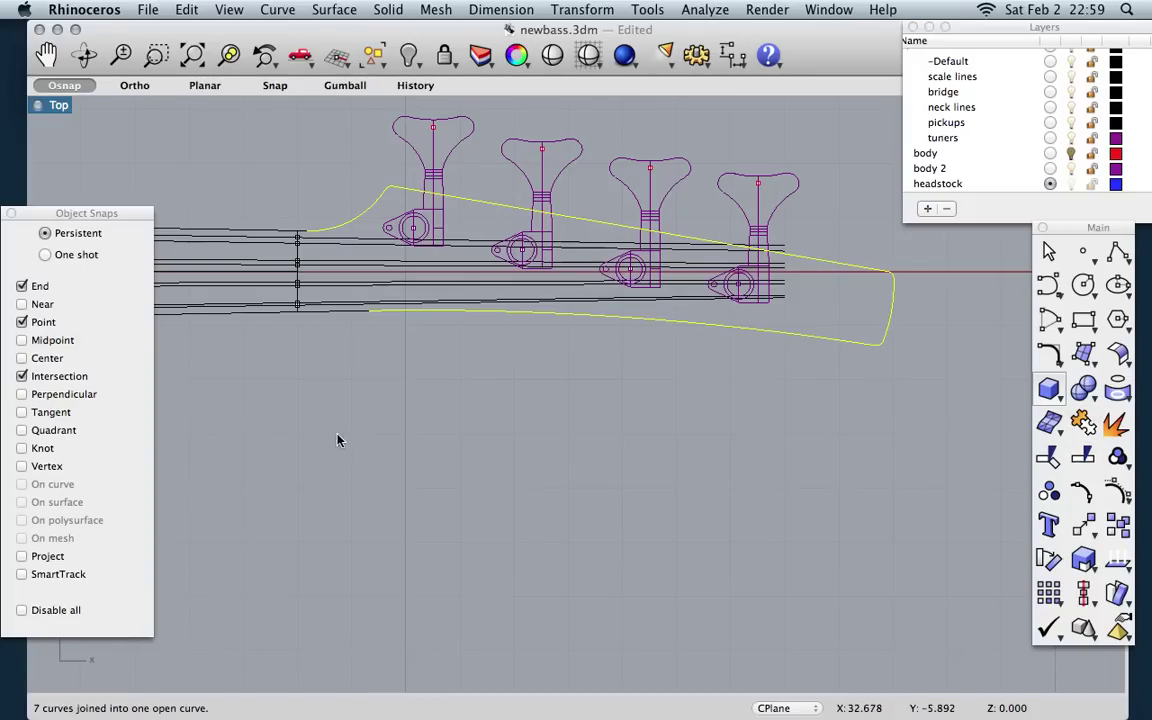
Step: Restore the multi-viewport layout, deselect the outline and fit the whole bass in the vertical Top view
scroll(588, 421, down, 5)
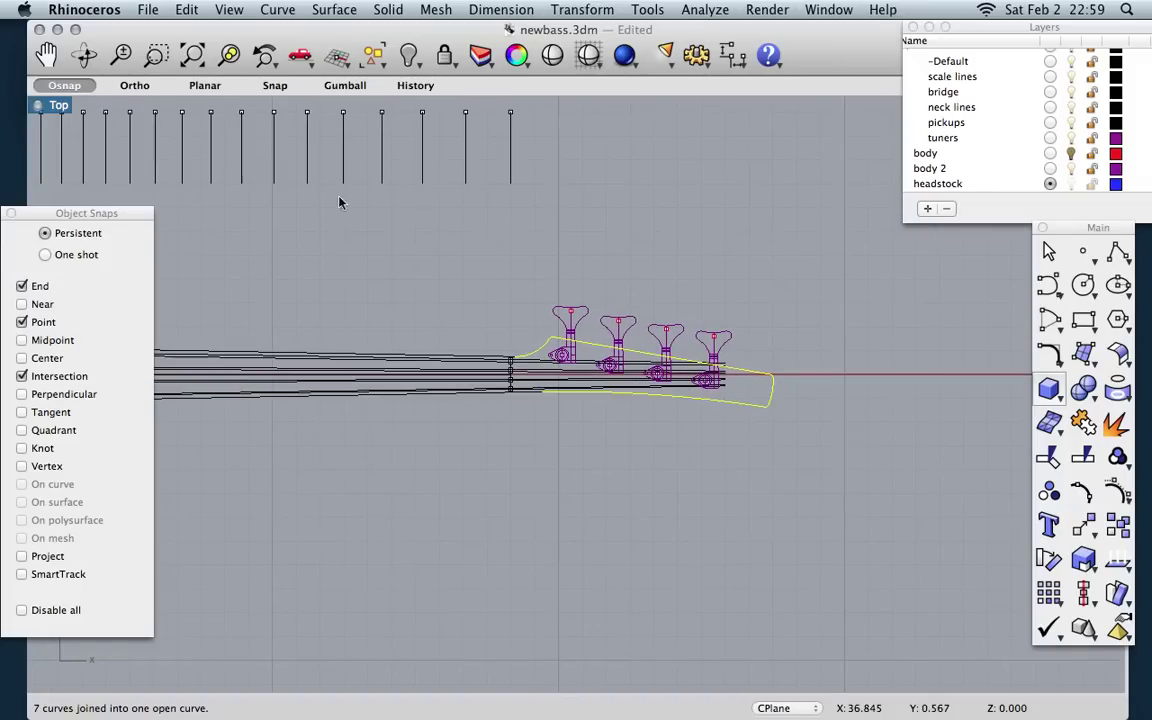
double_click(36, 104)
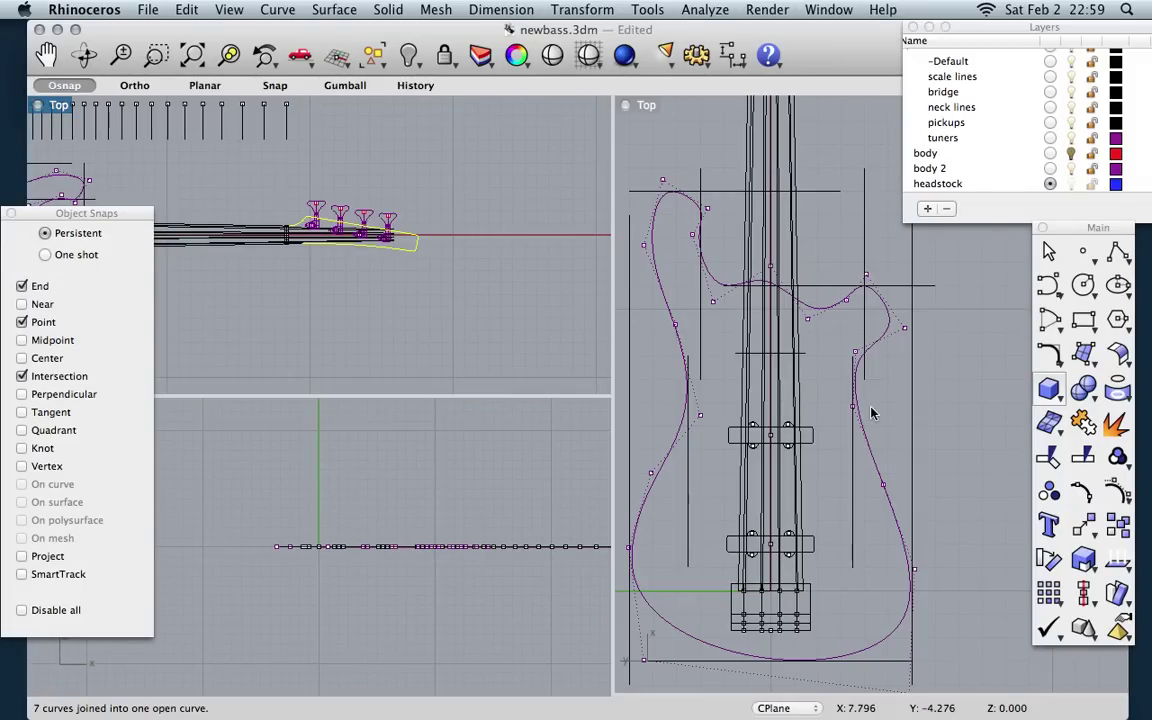
scroll(873, 411, down, 3)
scroll(871, 409, down, 1)
right_drag(871, 409, 862, 459)
click(923, 346)
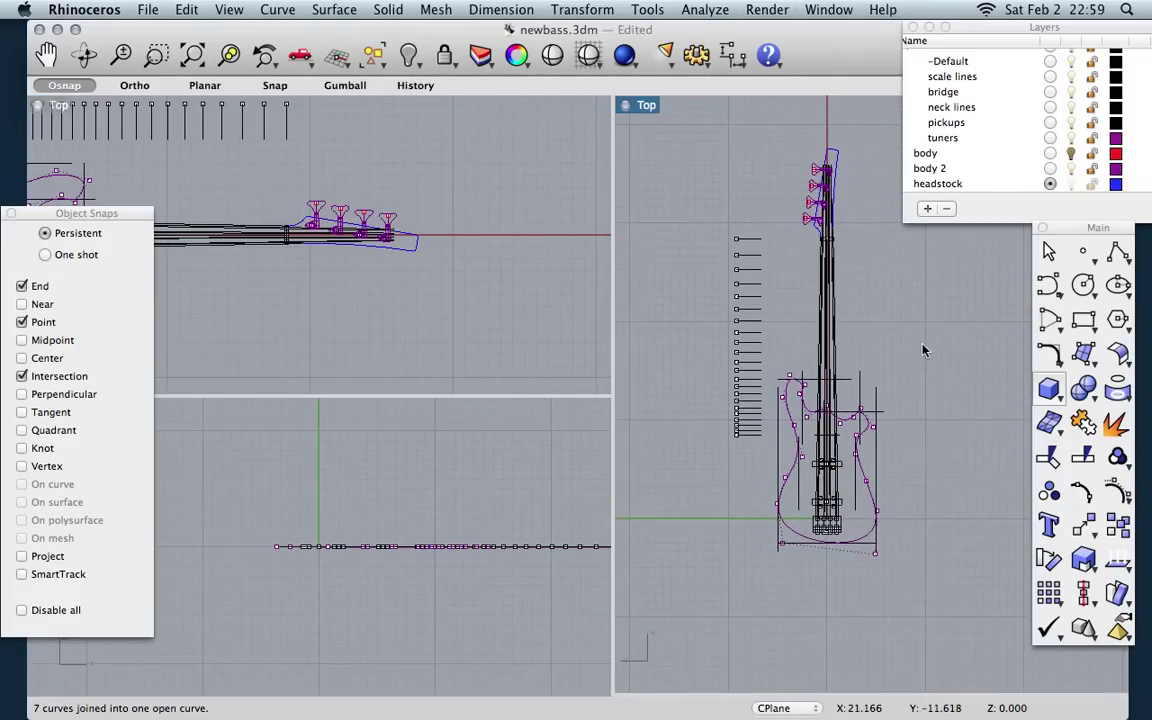
scroll(898, 351, up, 1)
scroll(1005, 124, up, 2)
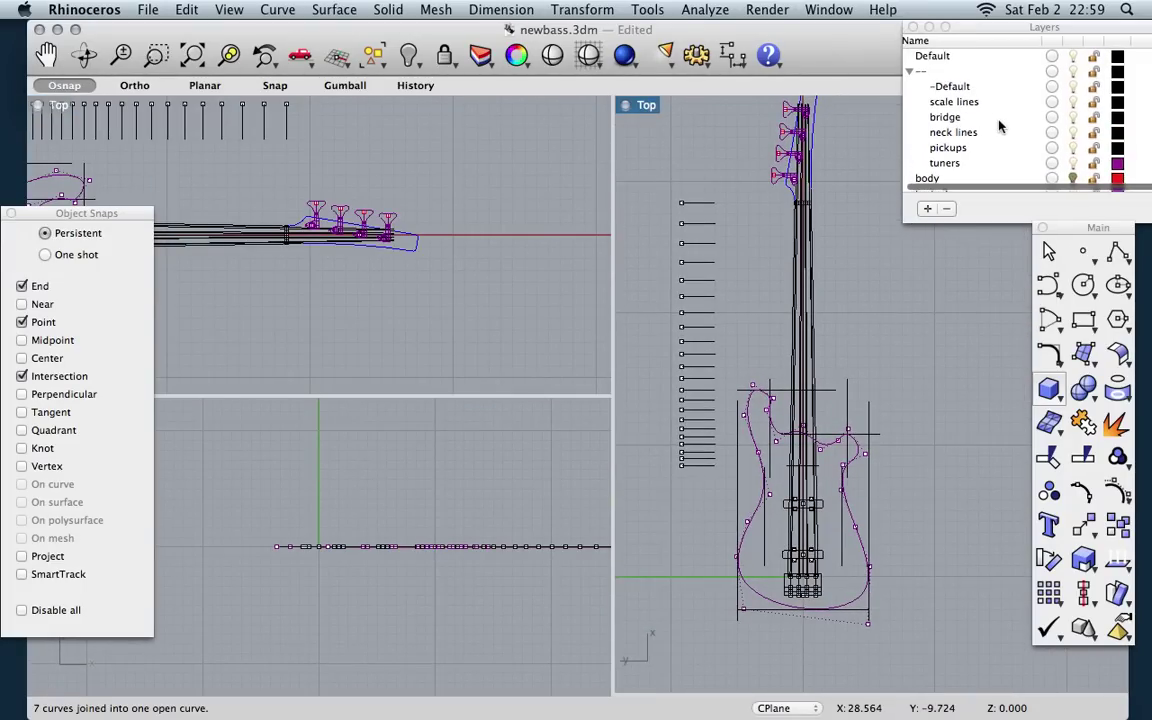
Step: Toggle the Default layer's visibility to check which objects lie on it, leaving it switched on
click(1073, 57)
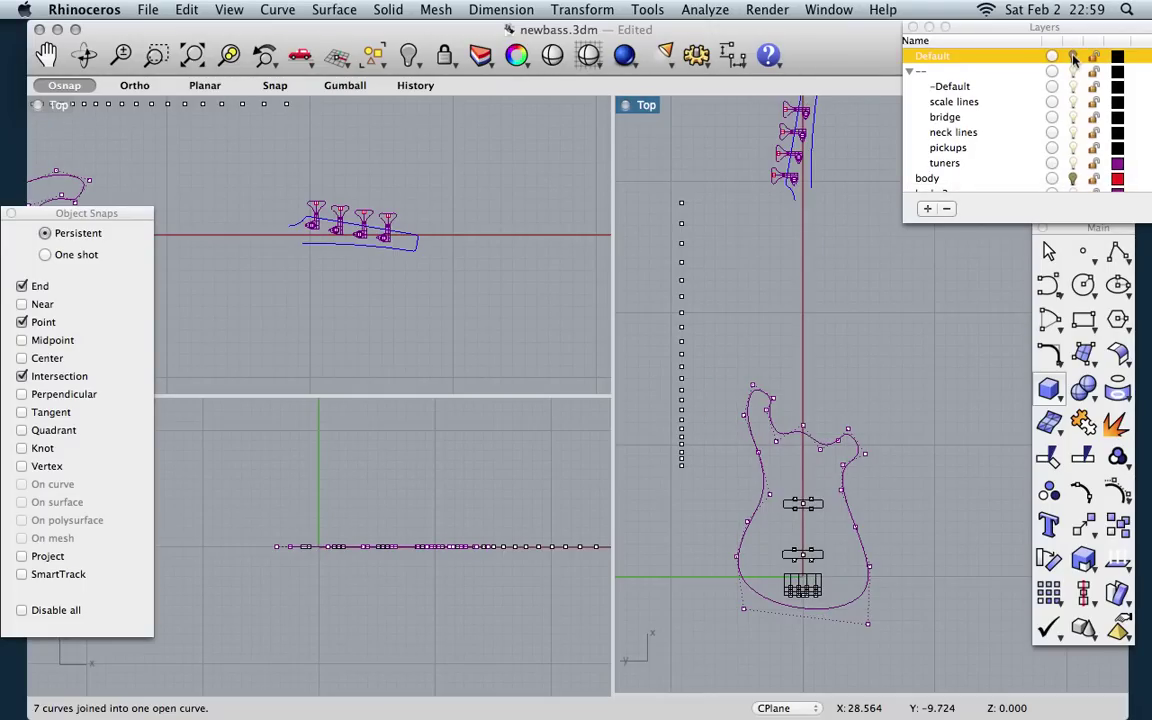
click(1073, 57)
click(1072, 90)
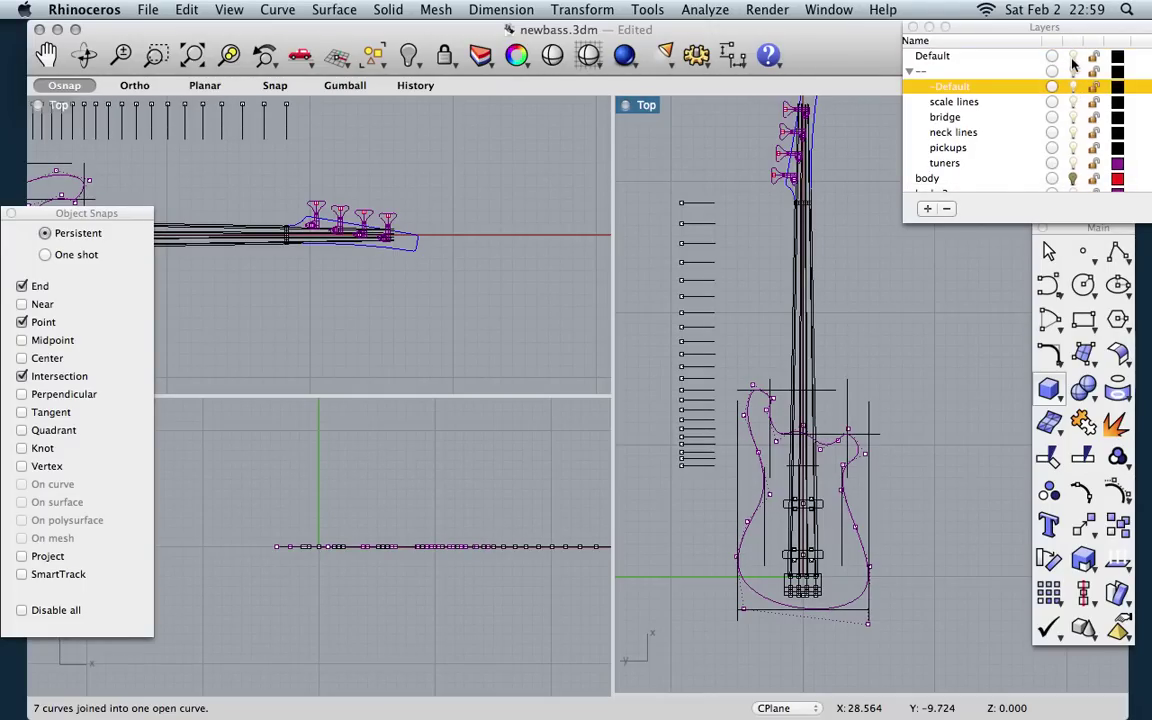
click(1073, 57)
scroll(859, 296, up, 3)
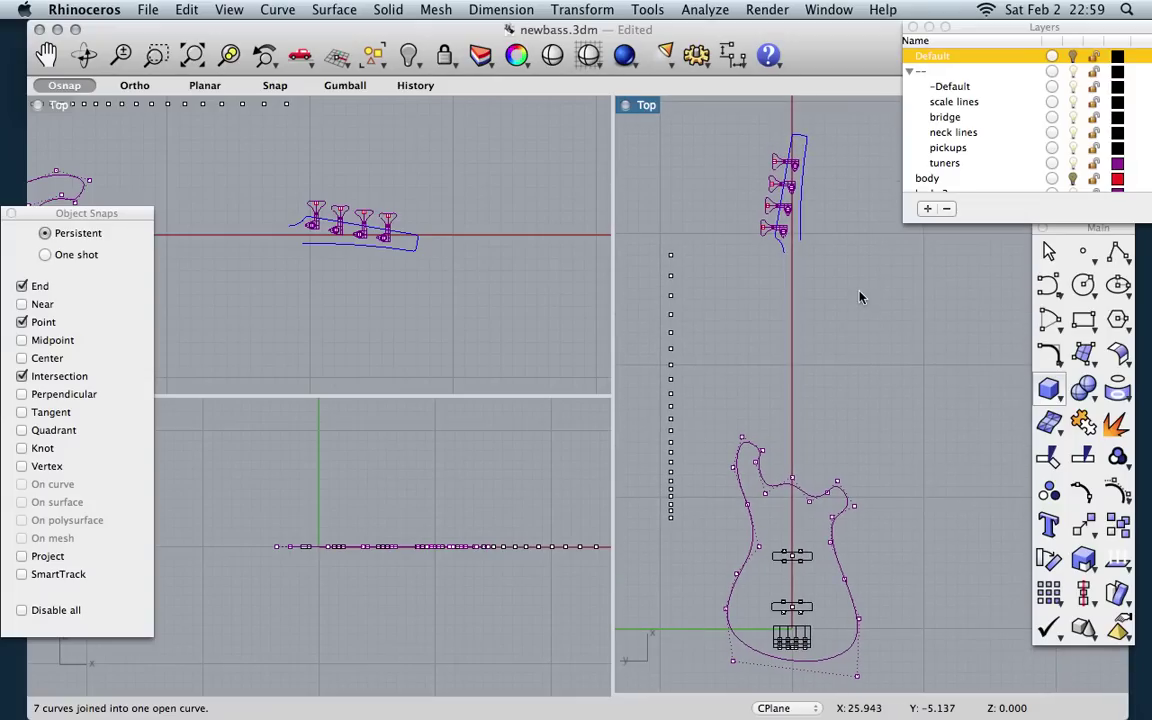
click(1073, 57)
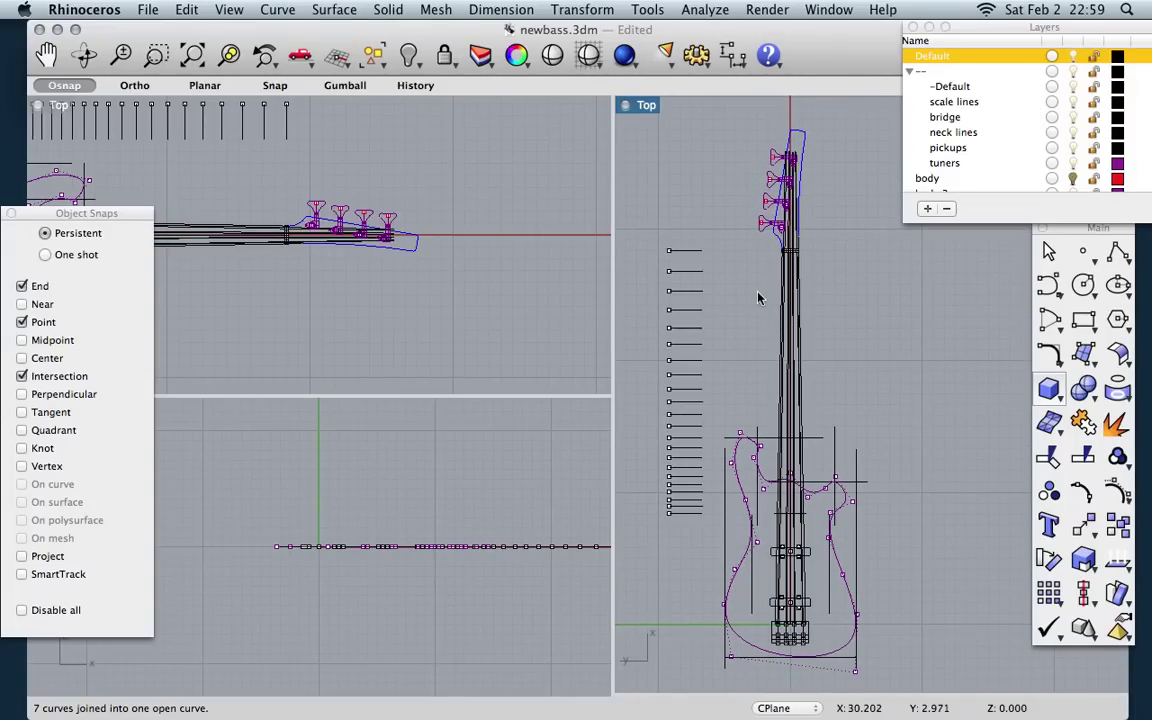
Step: Select the lines running along the neck and add a new layer named "neck lines"
drag(847, 310, 745, 380)
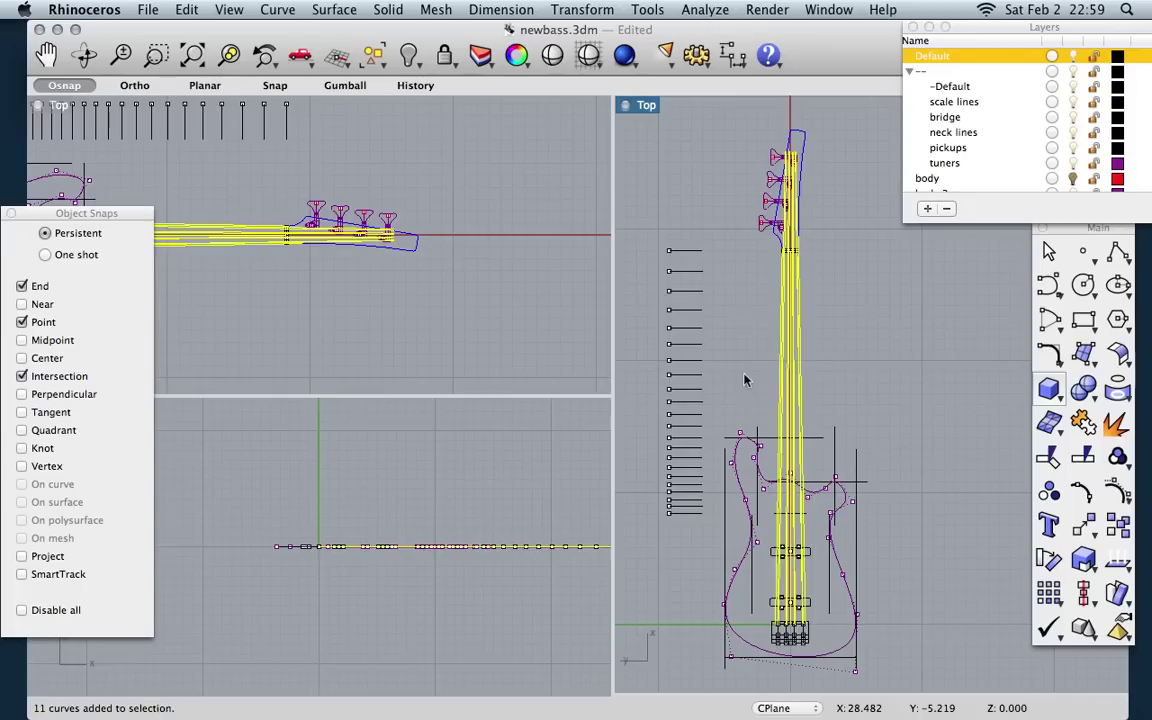
click(929, 209)
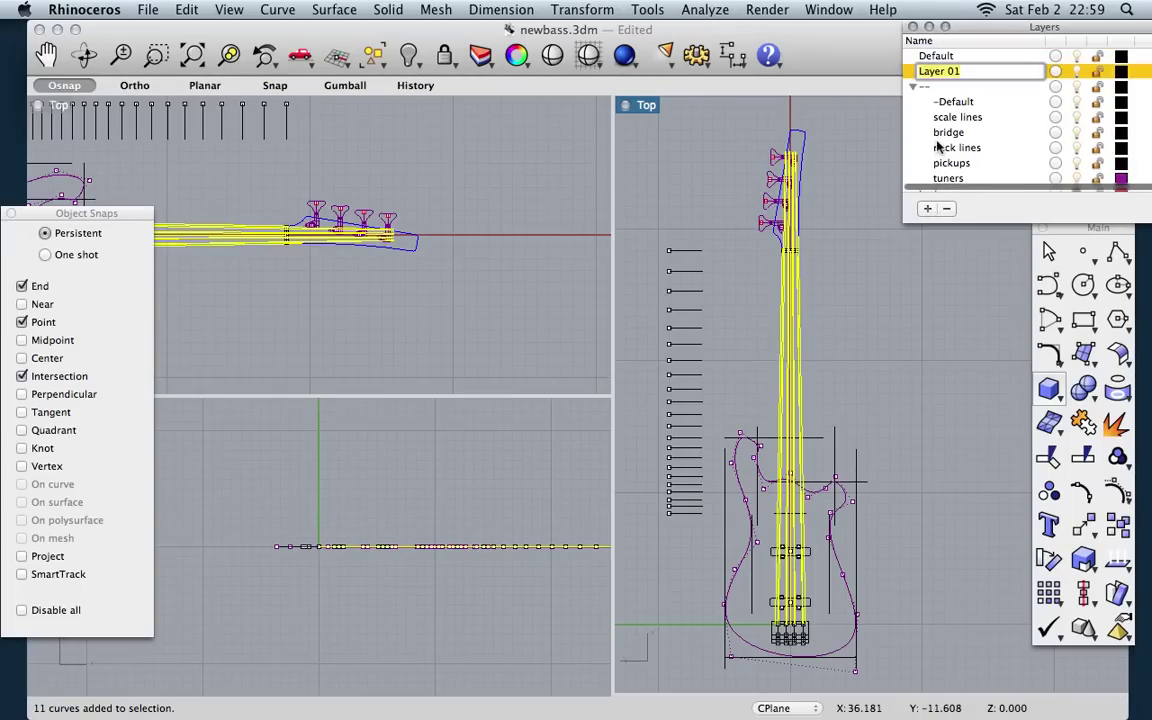
text(neck lines)
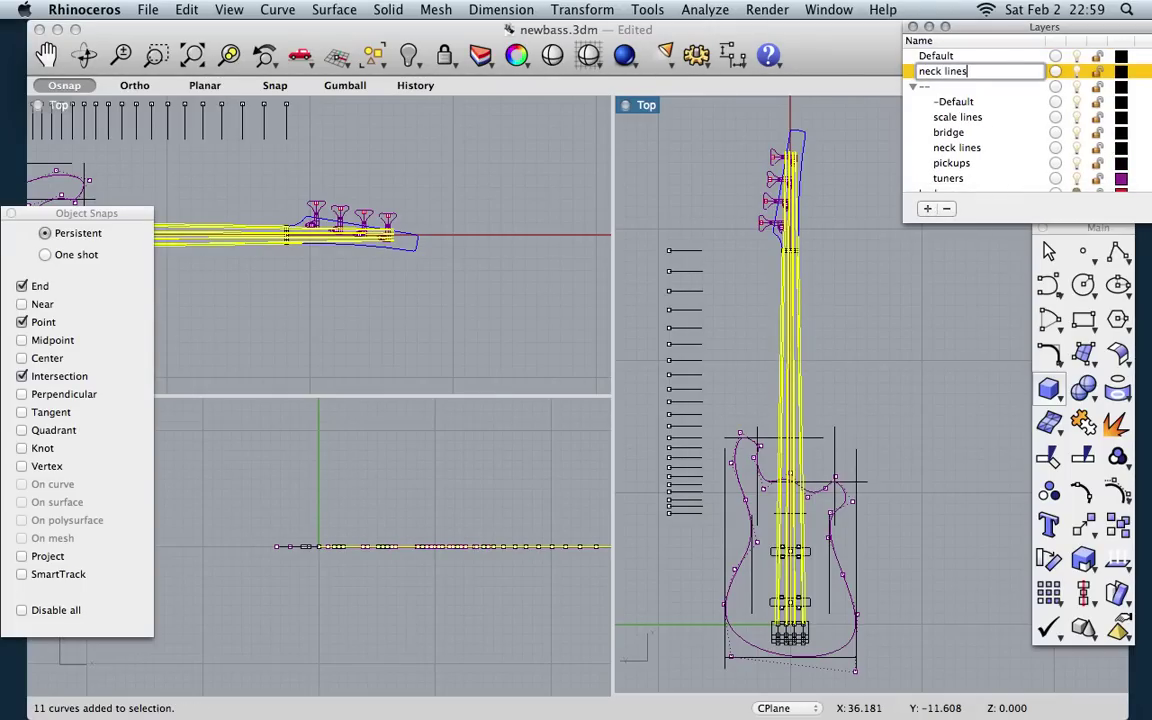
key(Return)
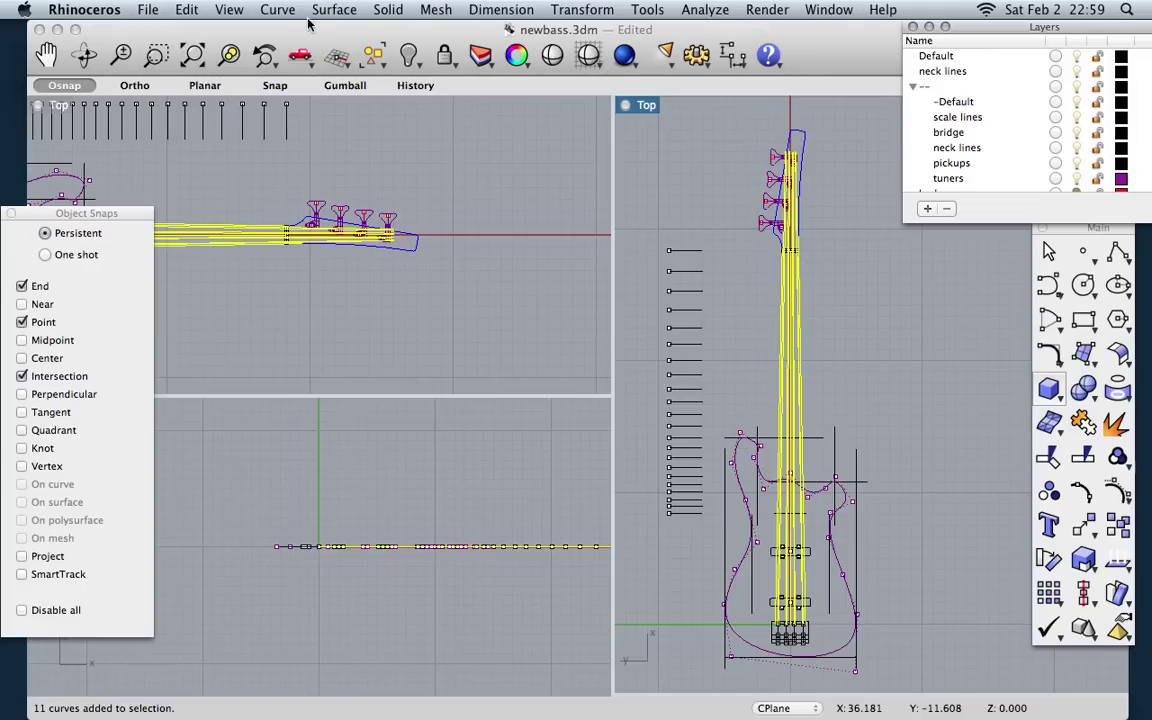
Step: Try to move the selected lines along the neck to the current layer
click(229, 10)
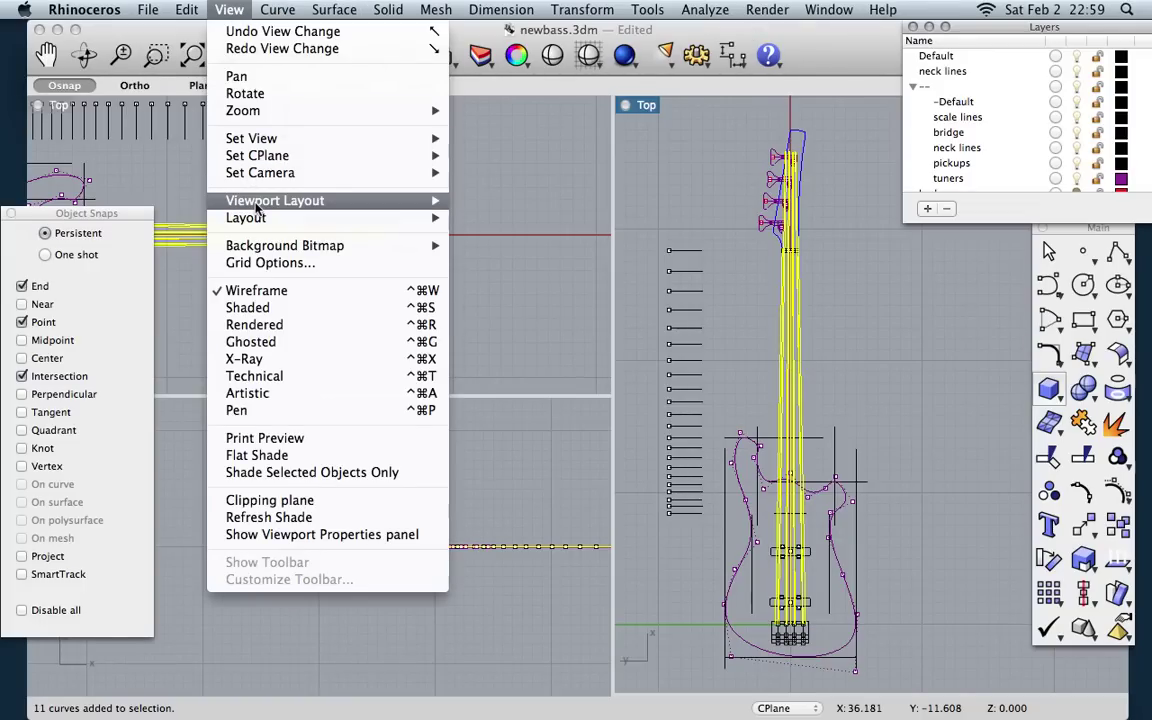
mouse_move(257, 205)
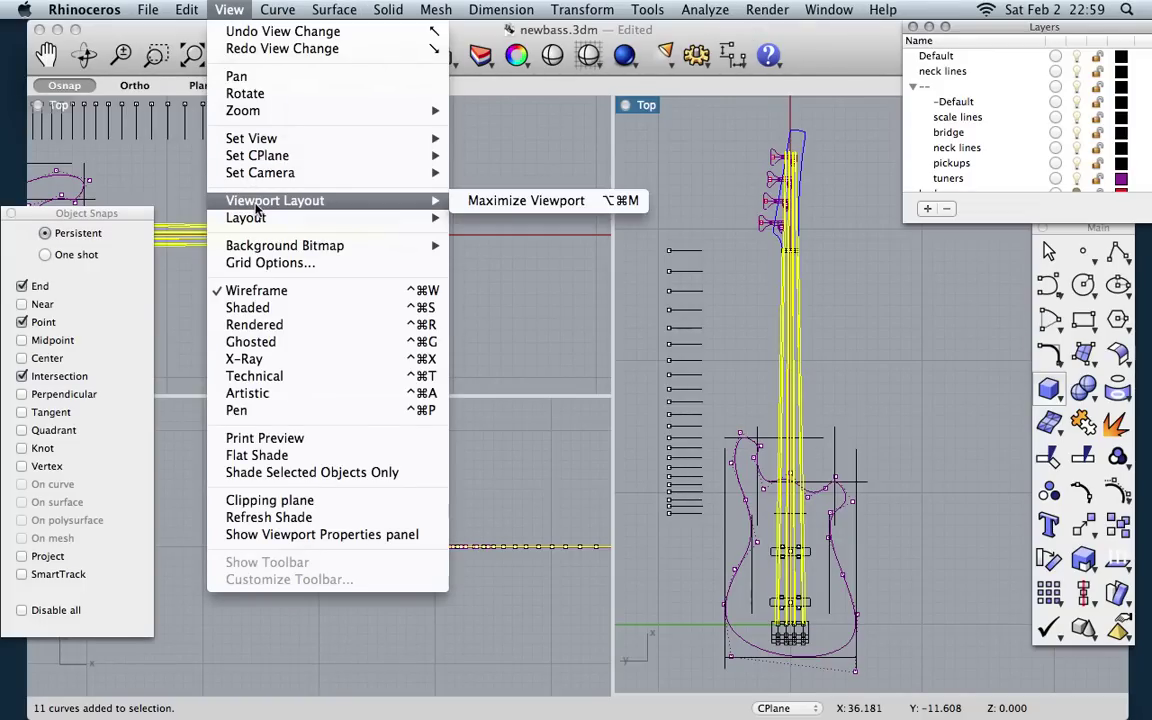
mouse_move(197, 10)
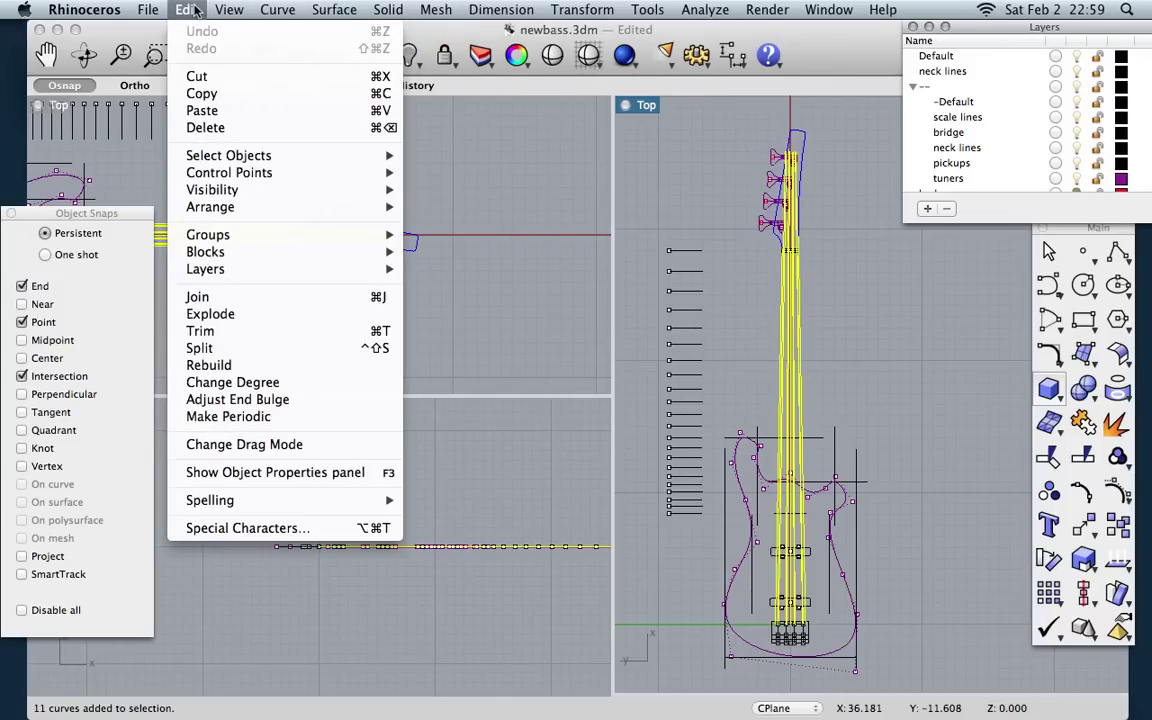
mouse_move(195, 268)
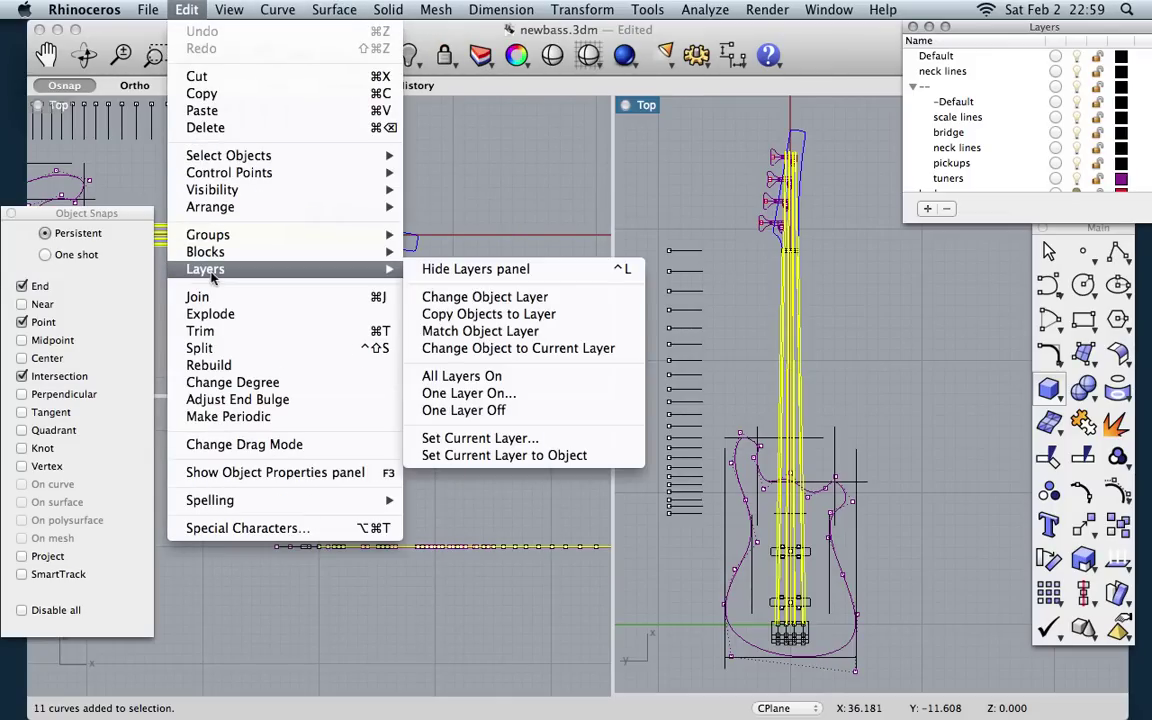
click(468, 349)
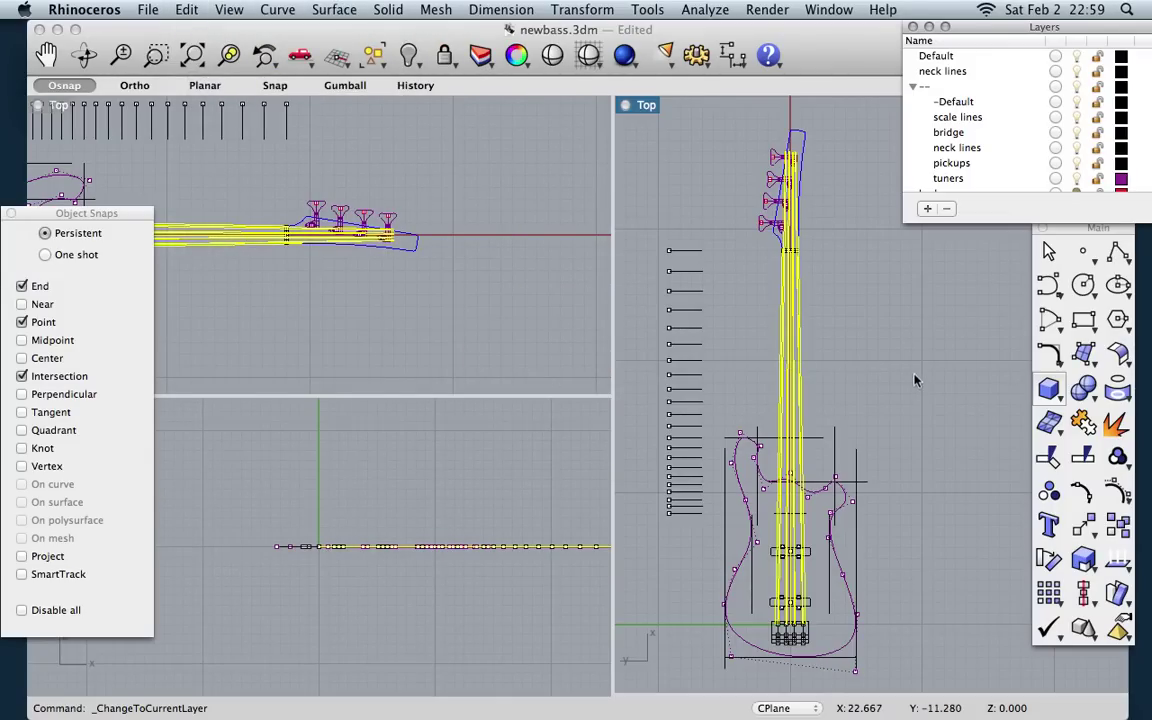
Step: Make the "neck lines" layer current and move the selected lines along the neck onto it
click(1058, 72)
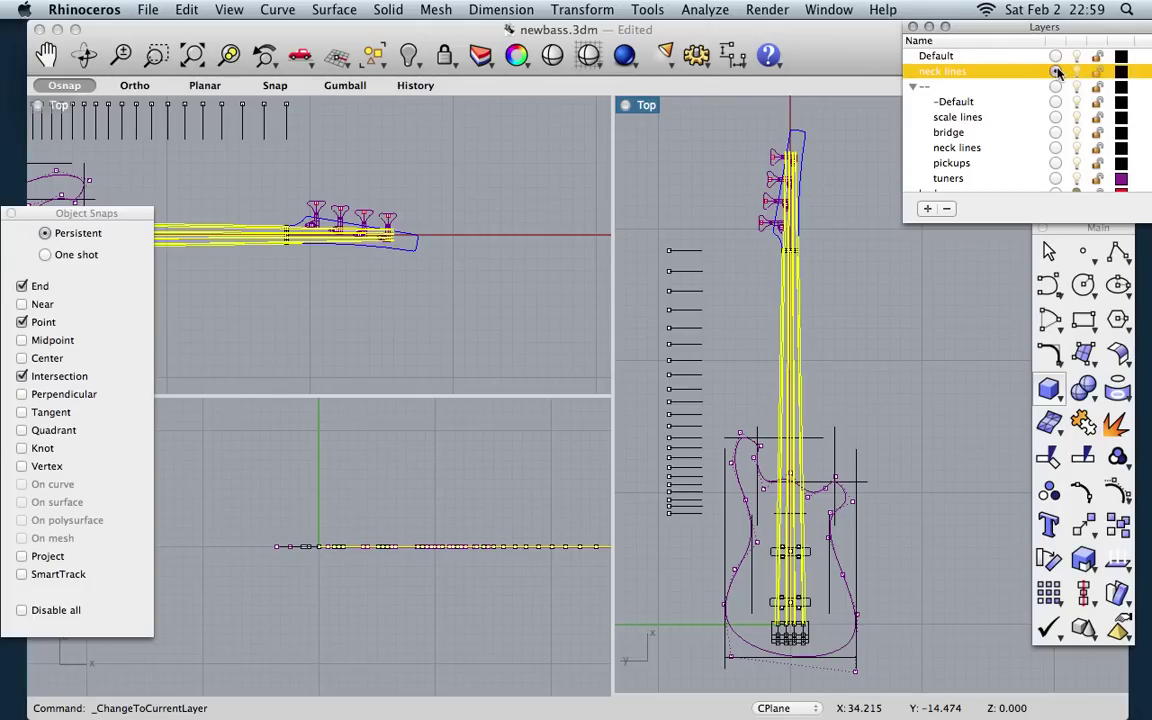
click(187, 10)
mouse_move(200, 272)
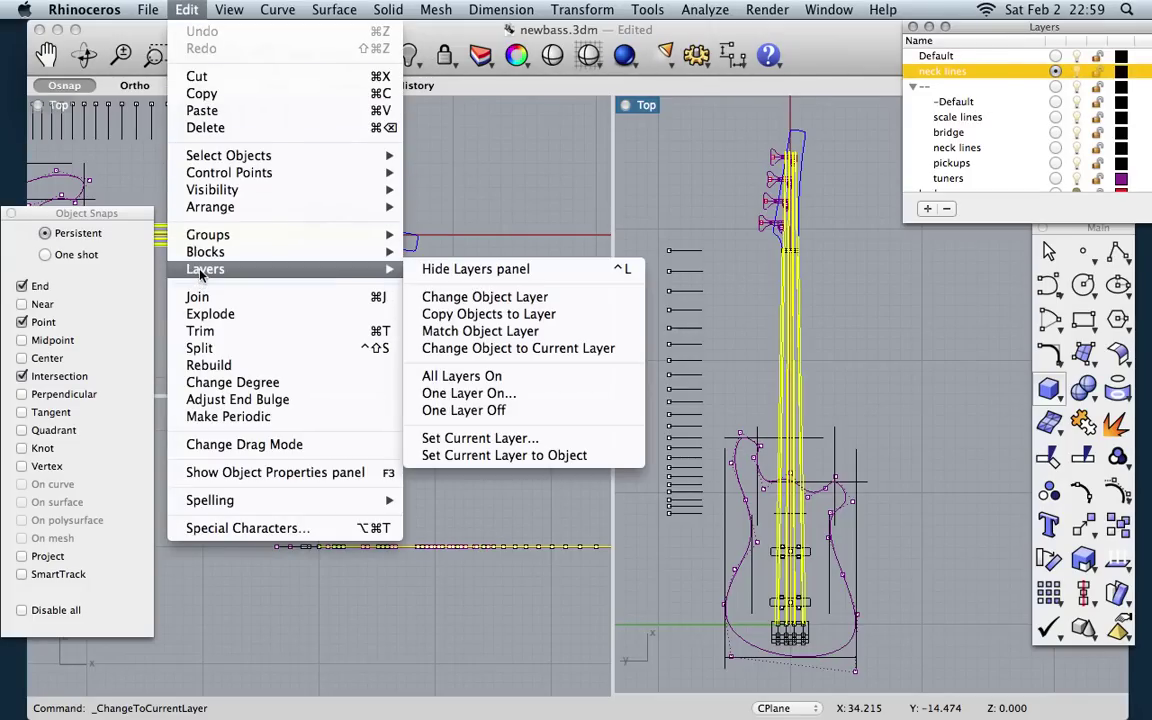
click(452, 349)
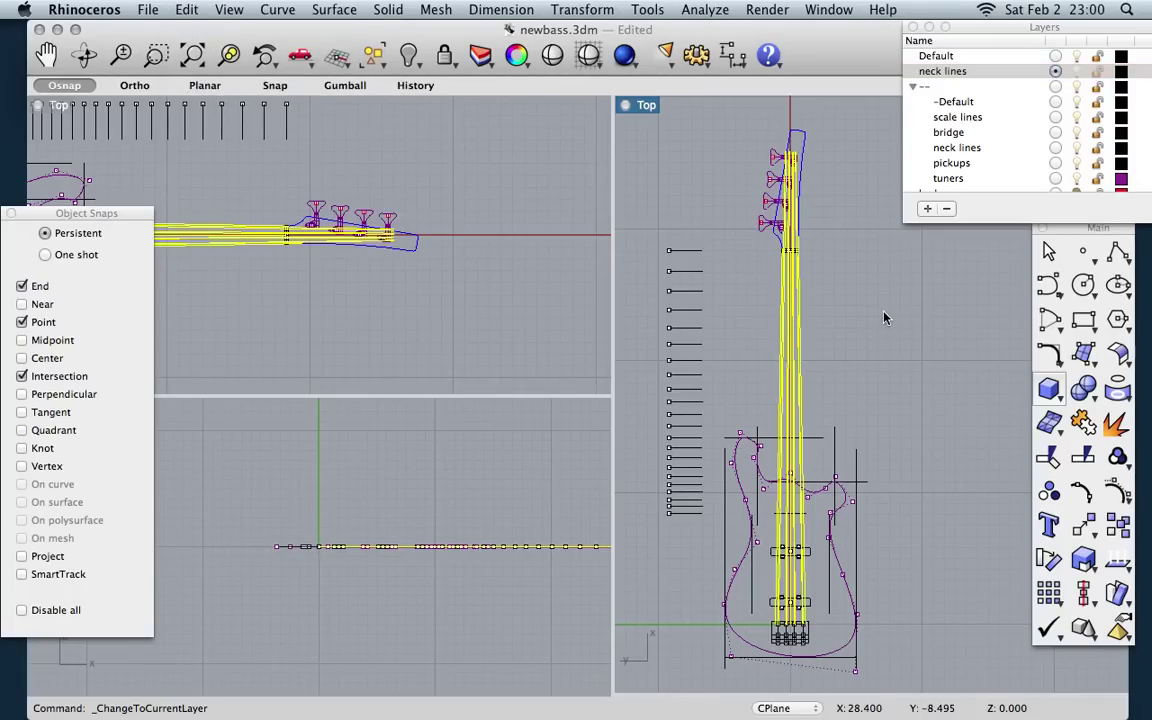
Step: Switch off the Default layer, deselect the neck lines and turn off the body outline's control points
click(1077, 58)
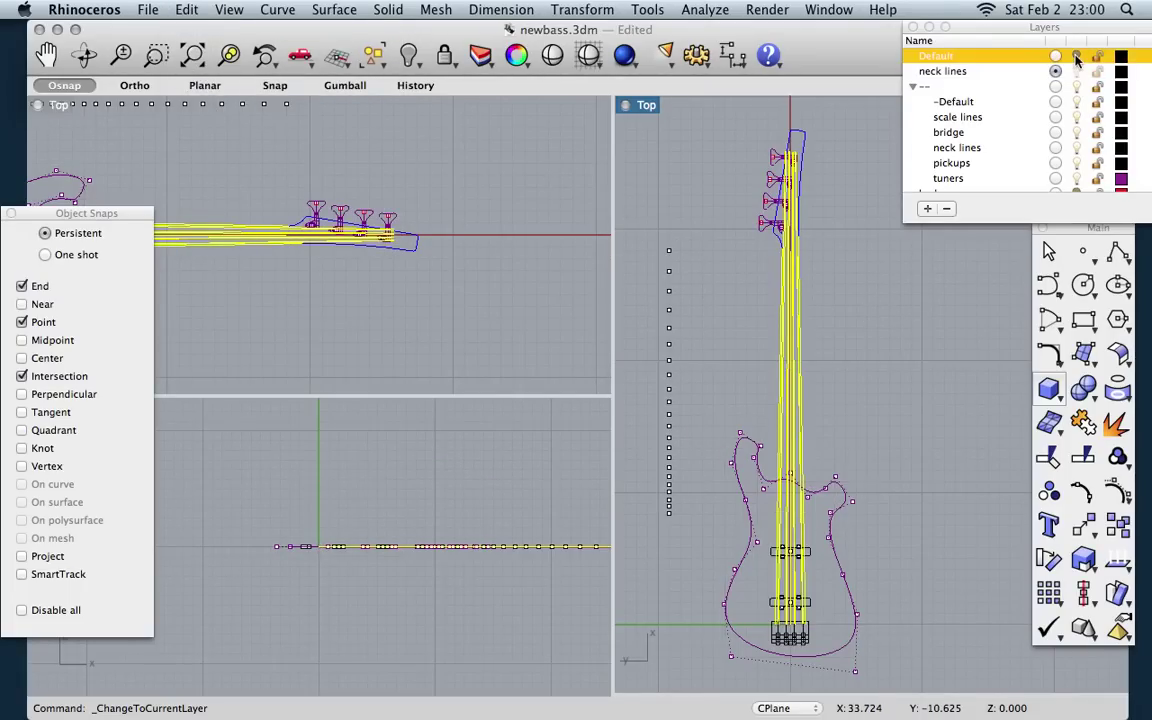
click(913, 267)
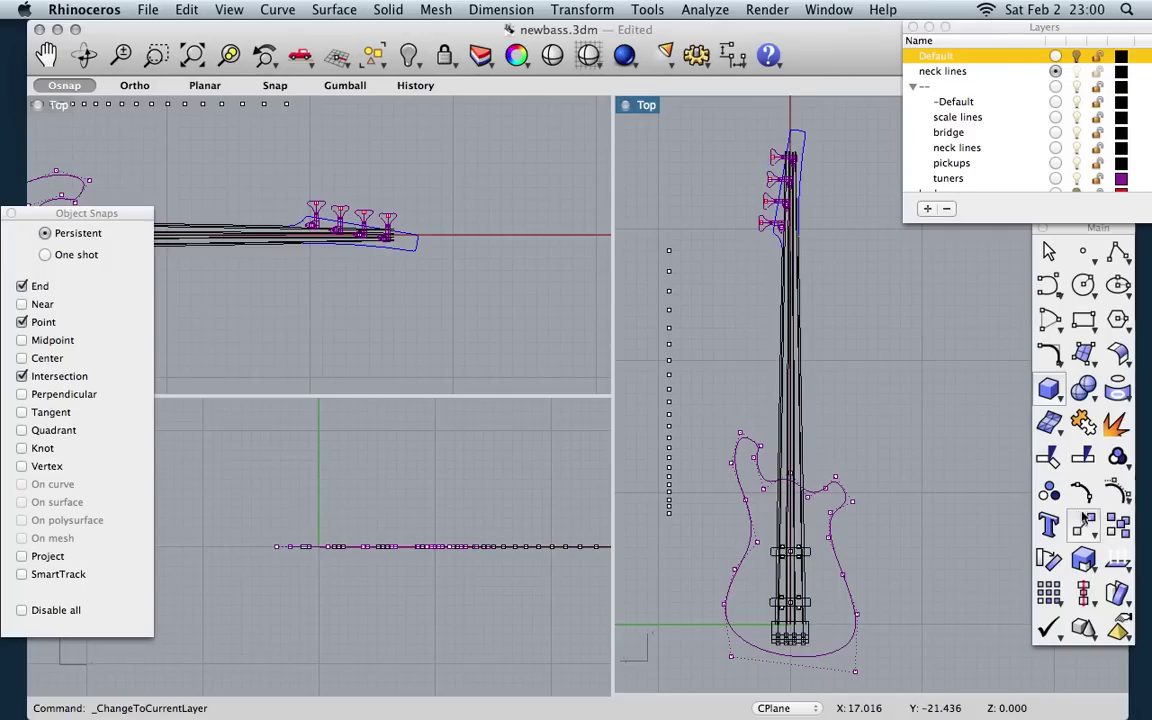
drag(1113, 485, 1013, 457)
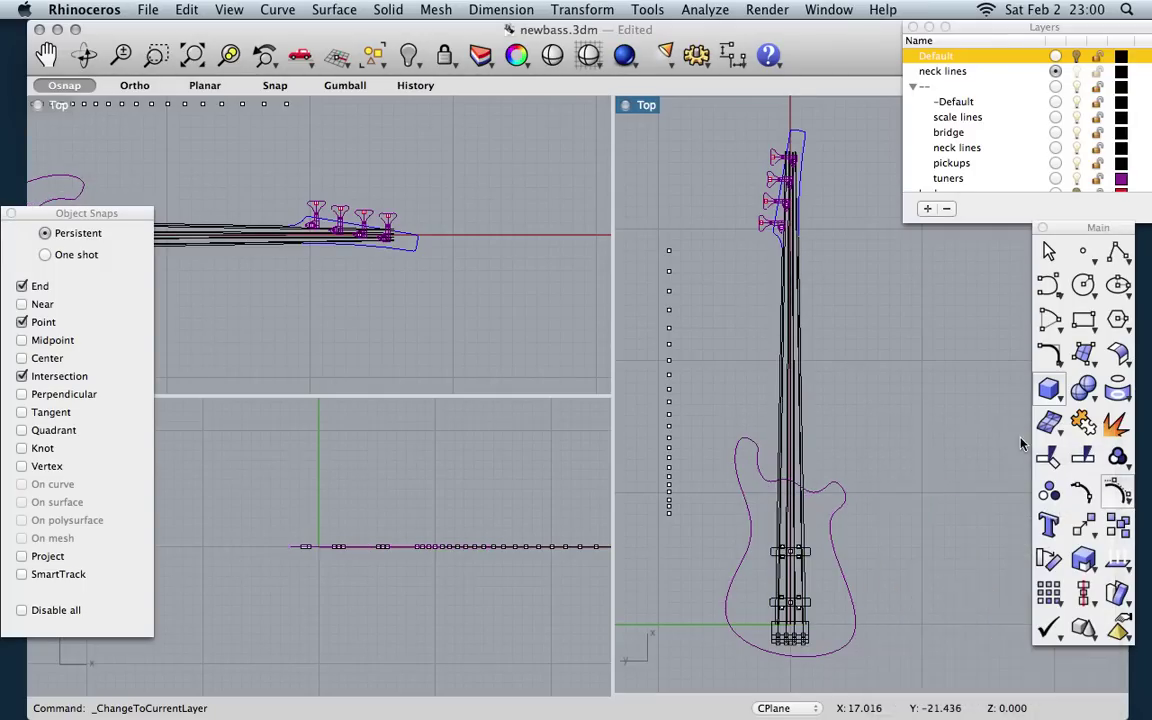
key(Right)
key(Right)
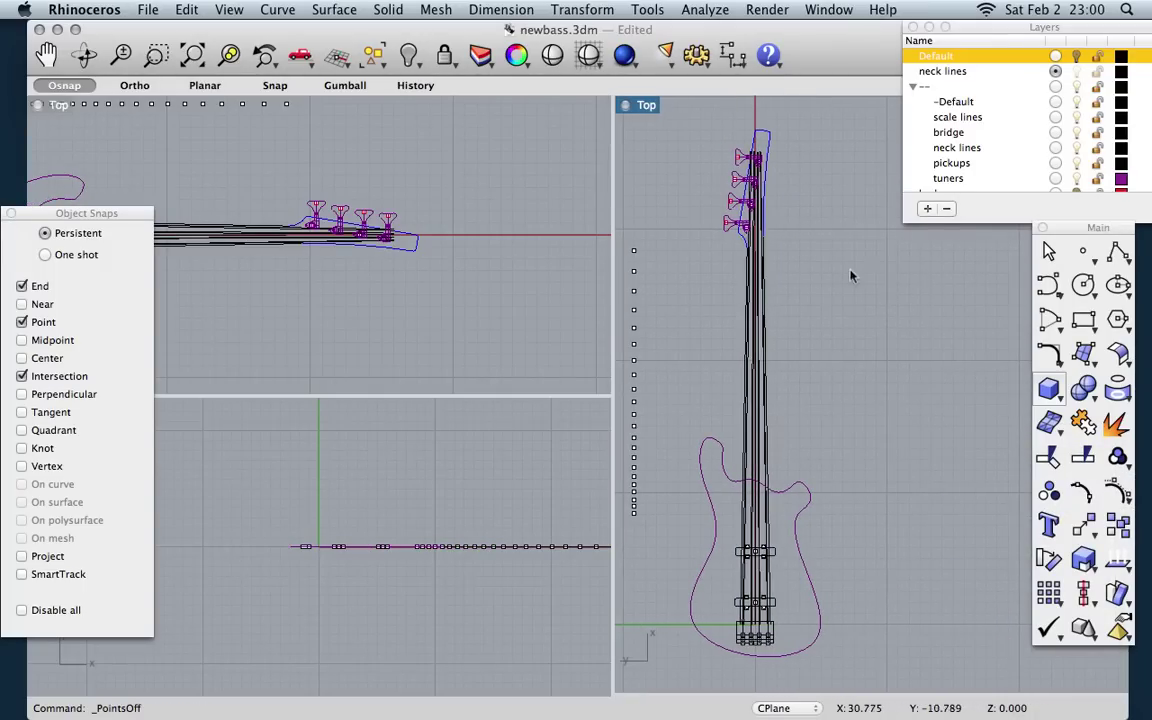
scroll(789, 238, up, 3)
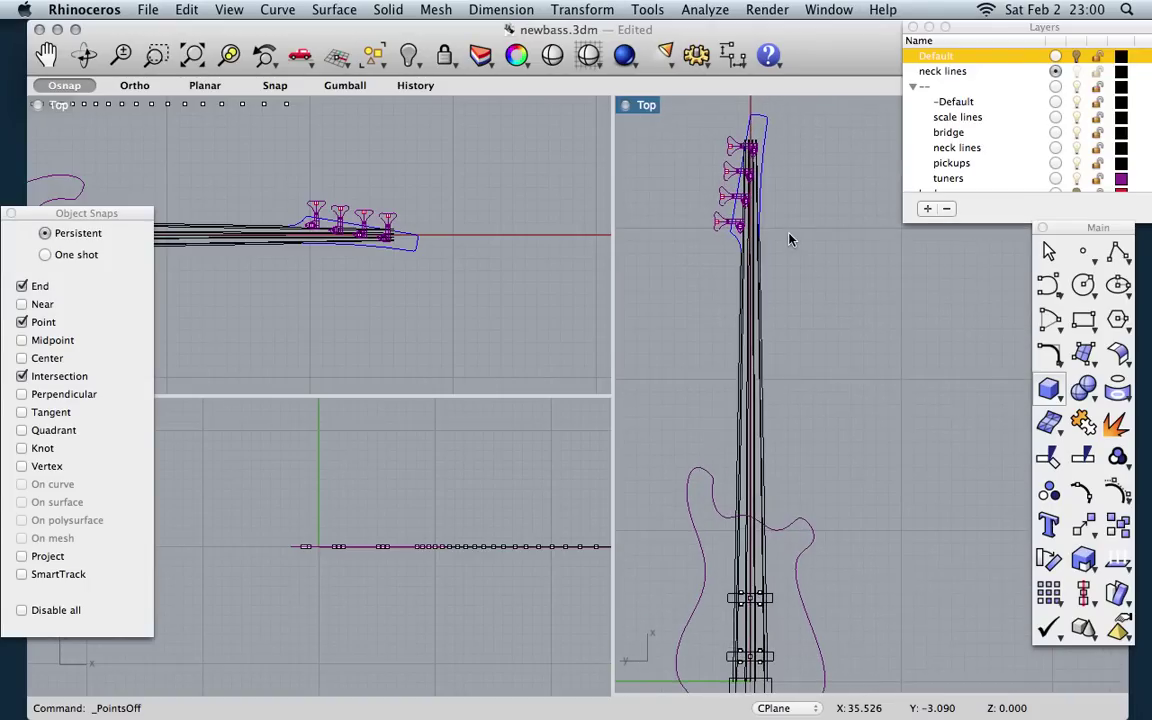
scroll(195, 200, up, 5)
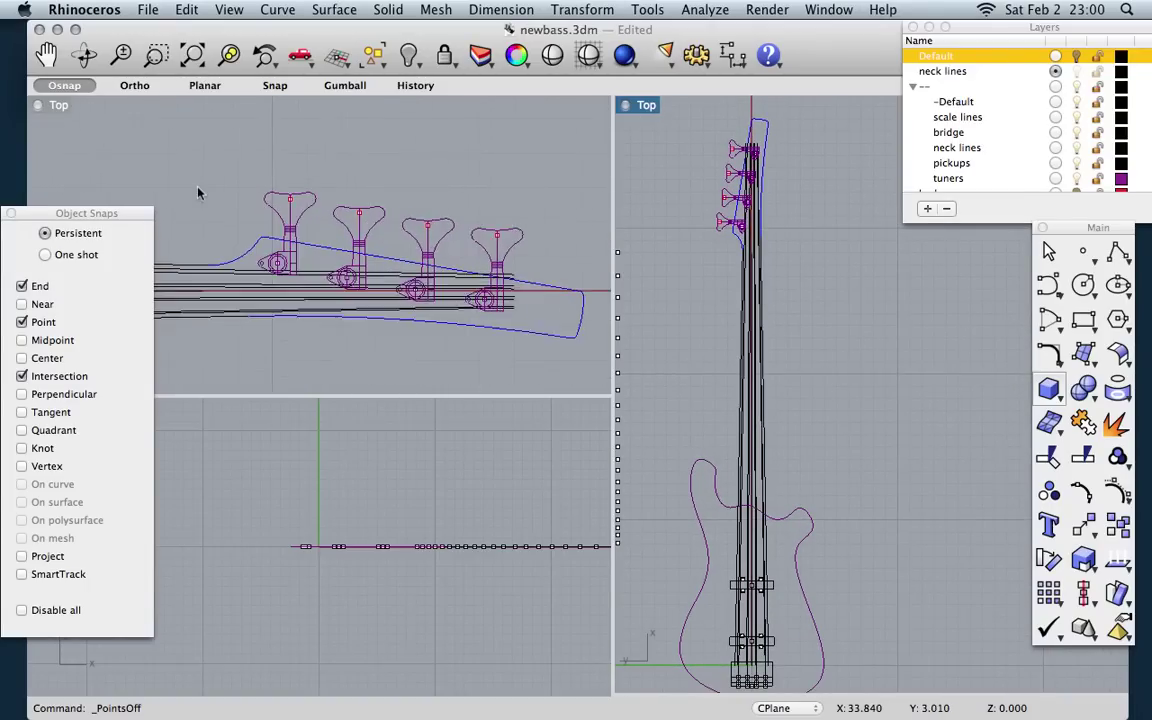
scroll(198, 189, down, 2)
scroll(198, 189, up, 1)
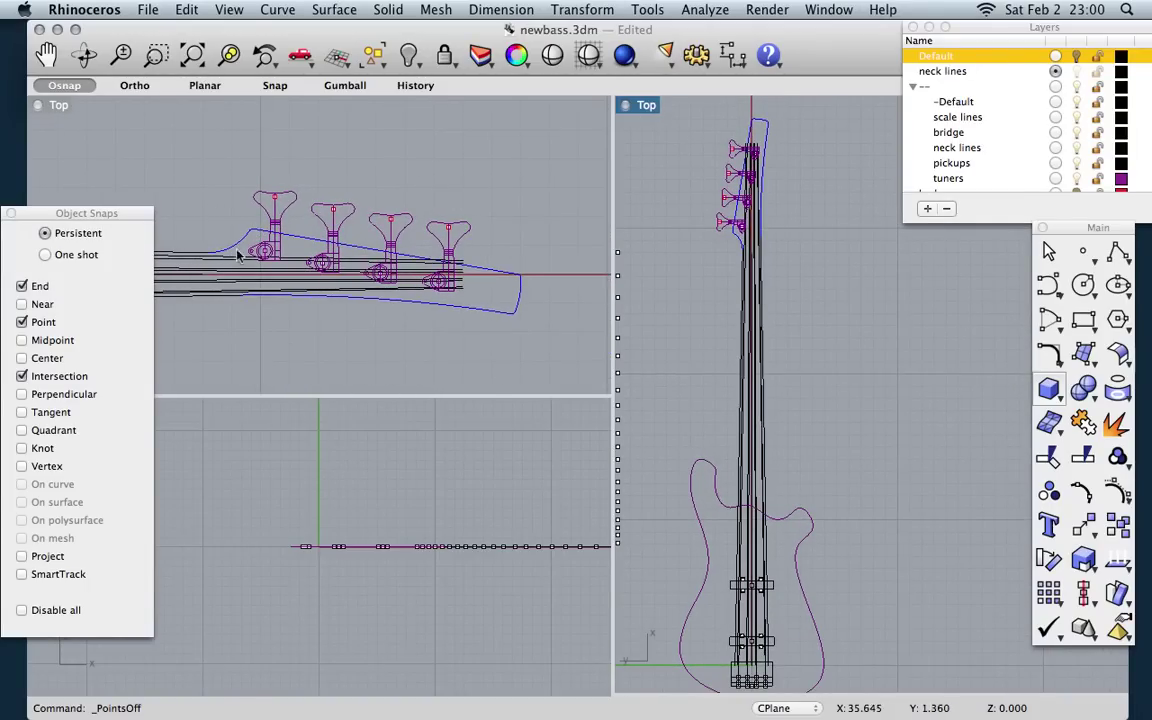
scroll(226, 267, up, 1)
scroll(228, 268, up, 8)
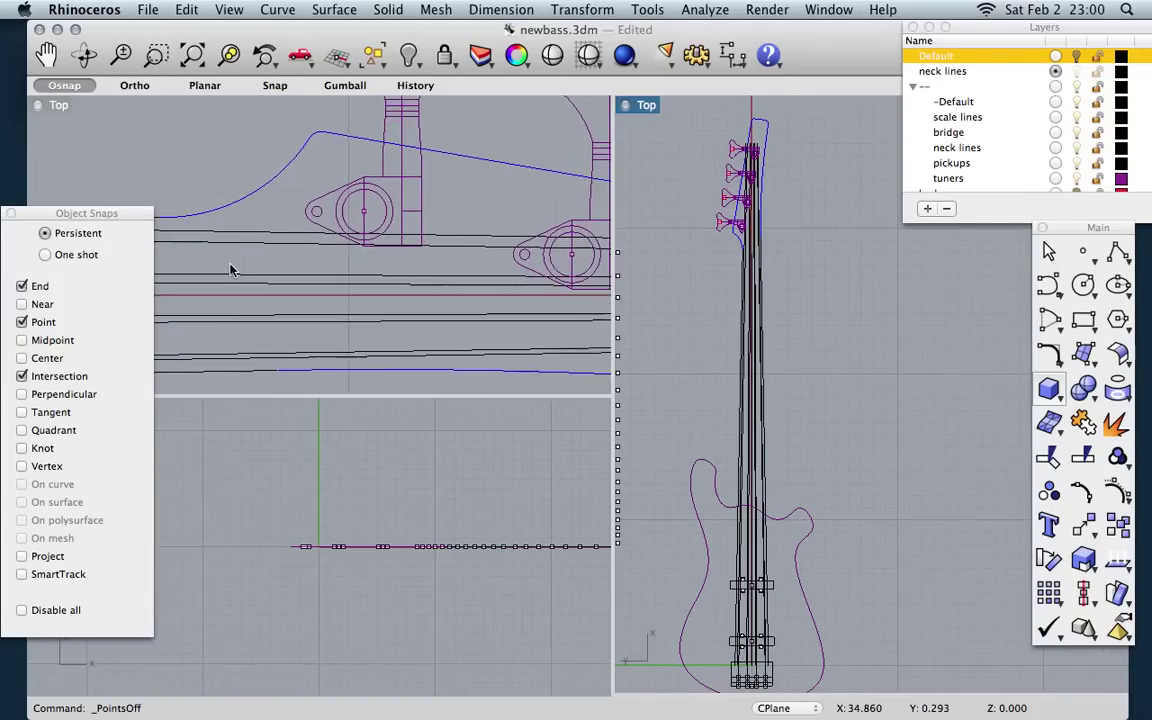
scroll(230, 269, up, 1)
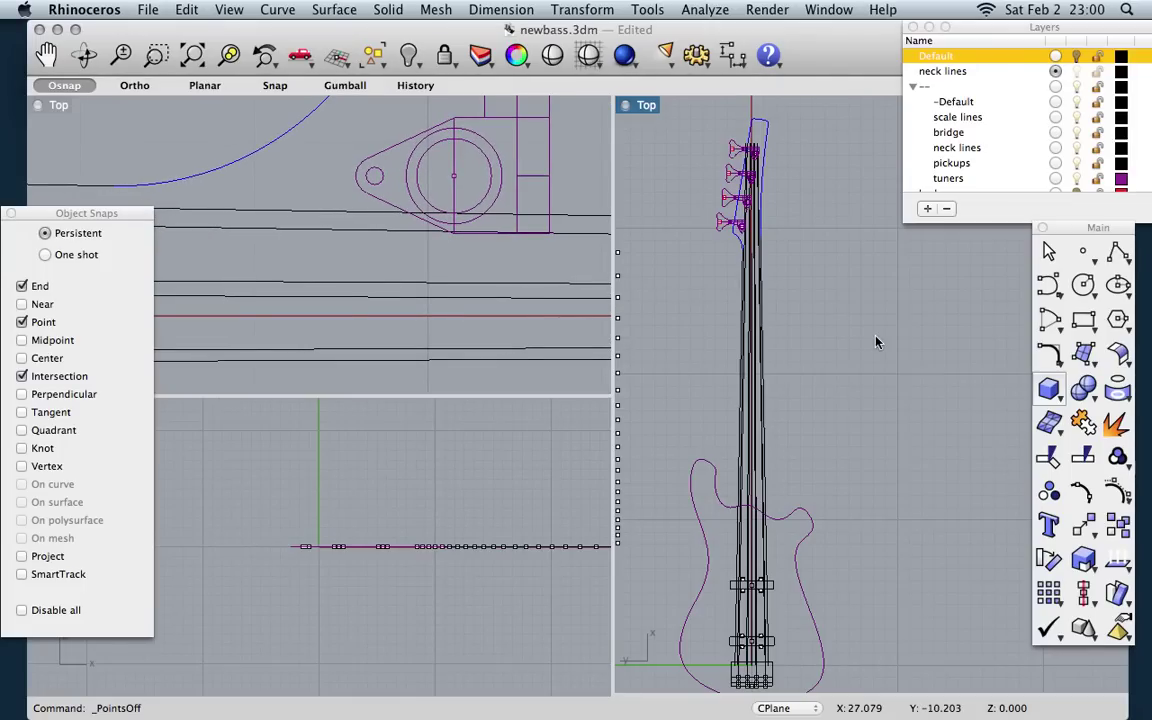
click(1048, 458)
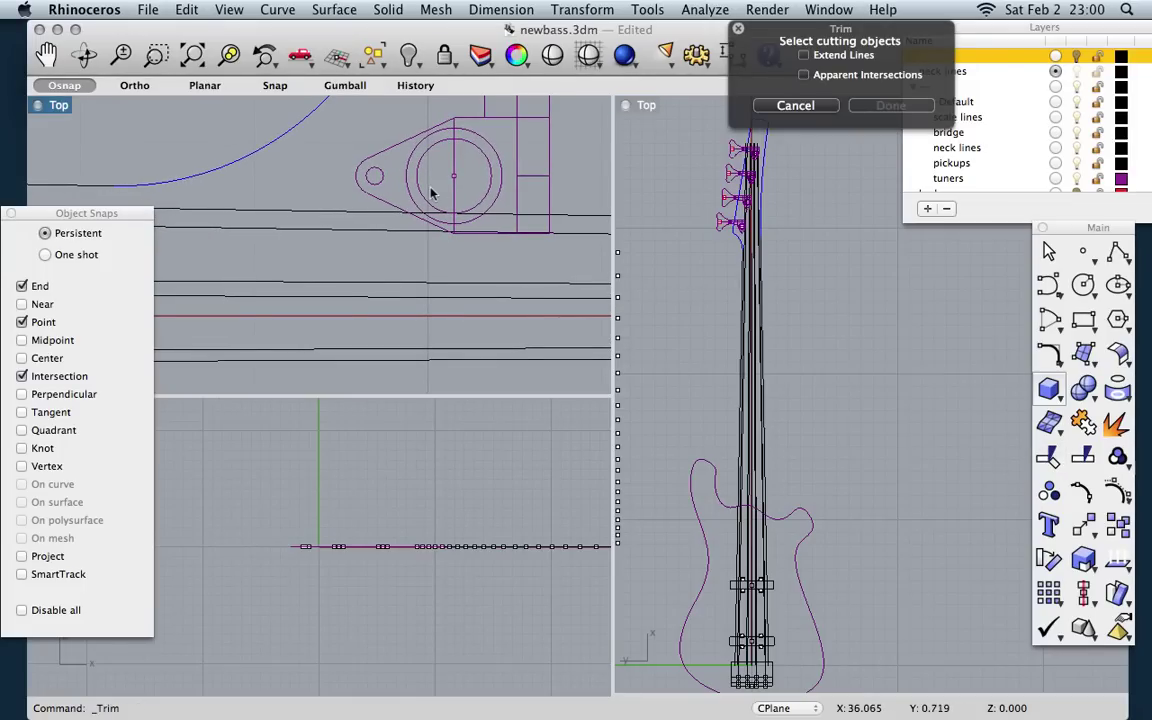
click(427, 227)
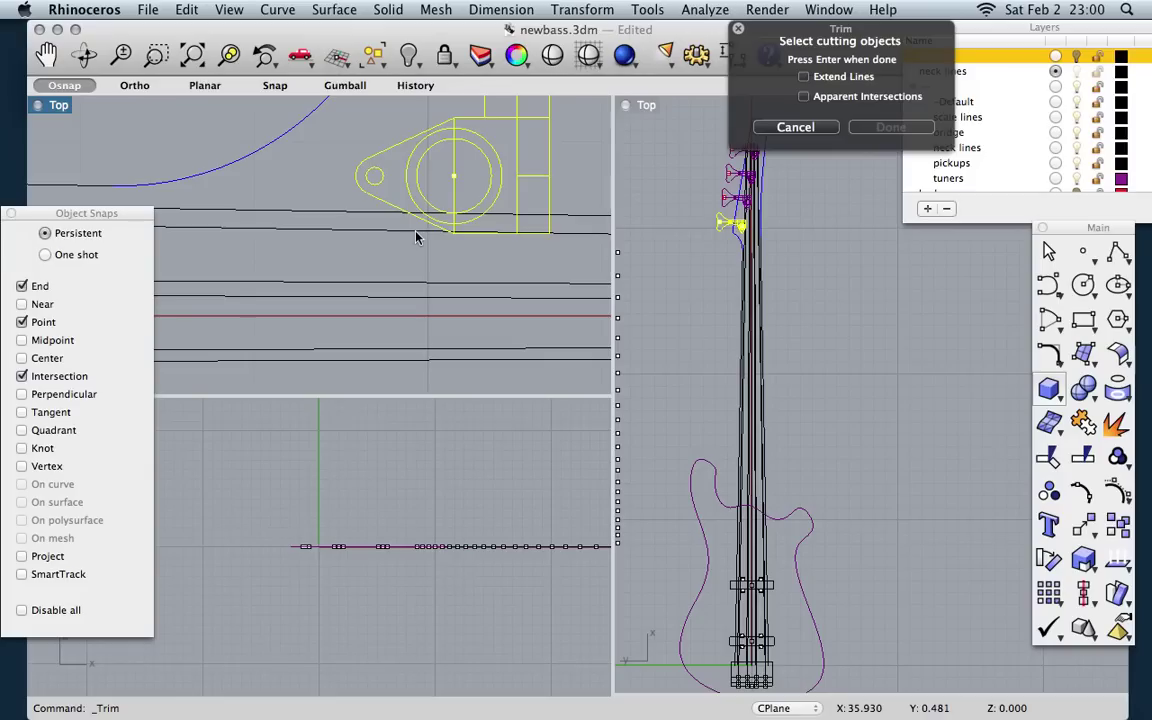
click(540, 214)
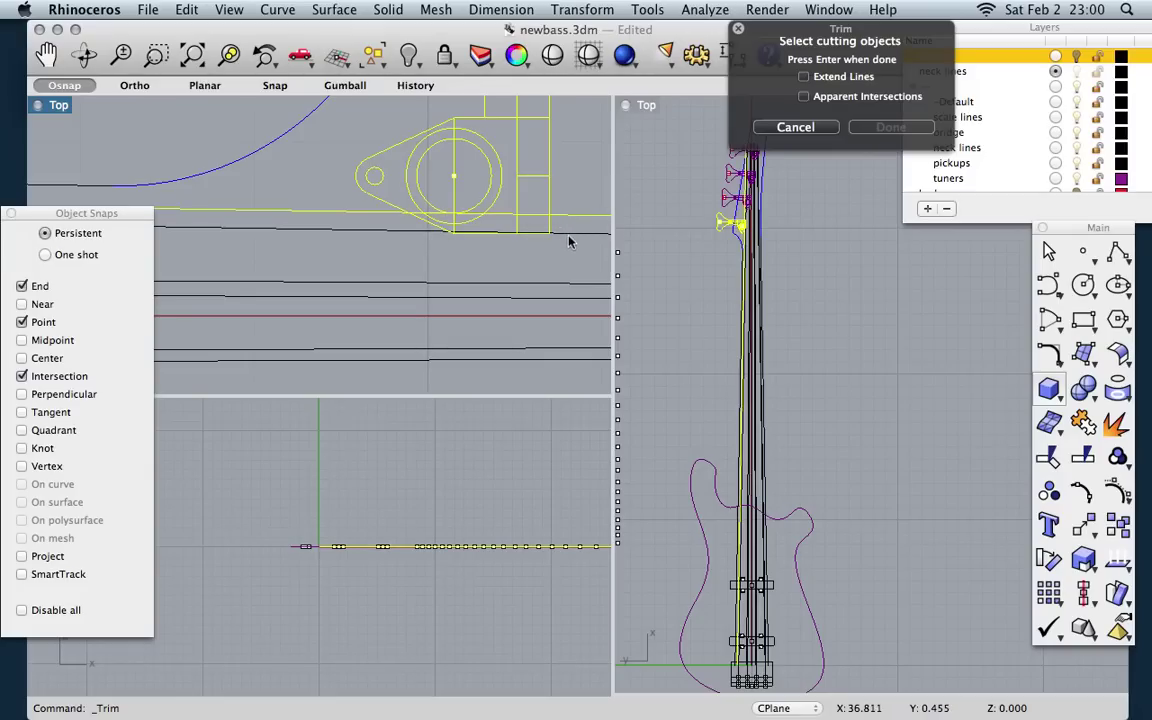
click(775, 127)
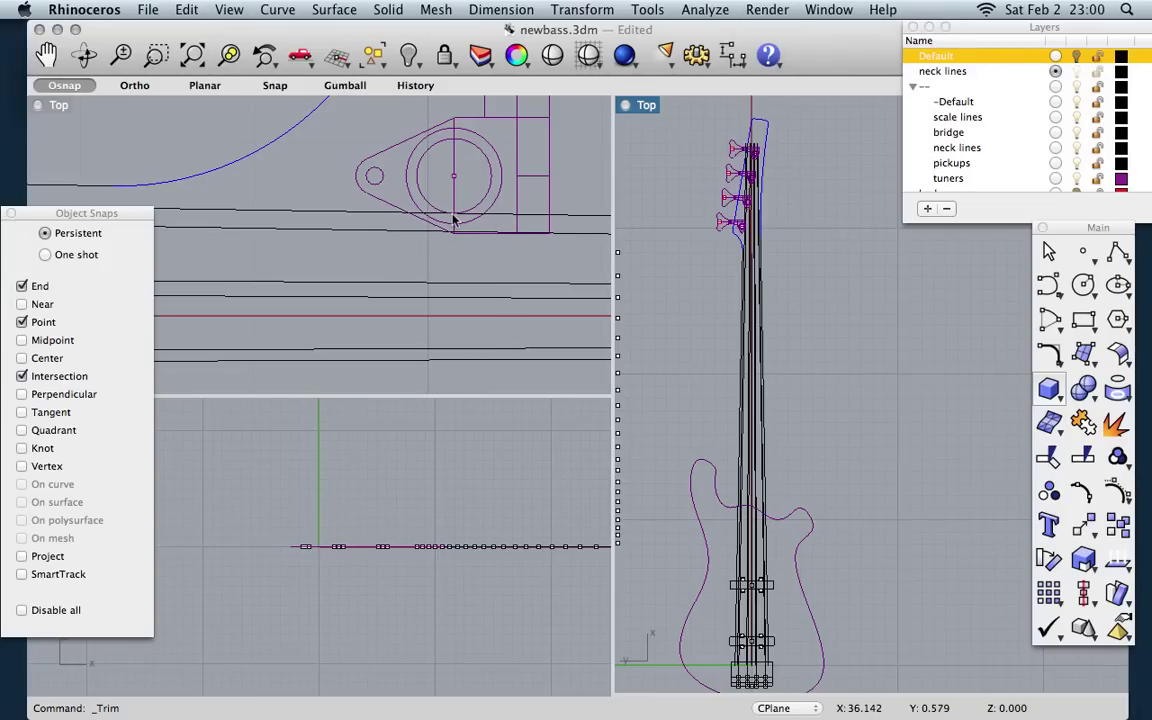
Step: Examine the whole bass from the headstock to the body in both Top views
scroll(408, 267, down, 3)
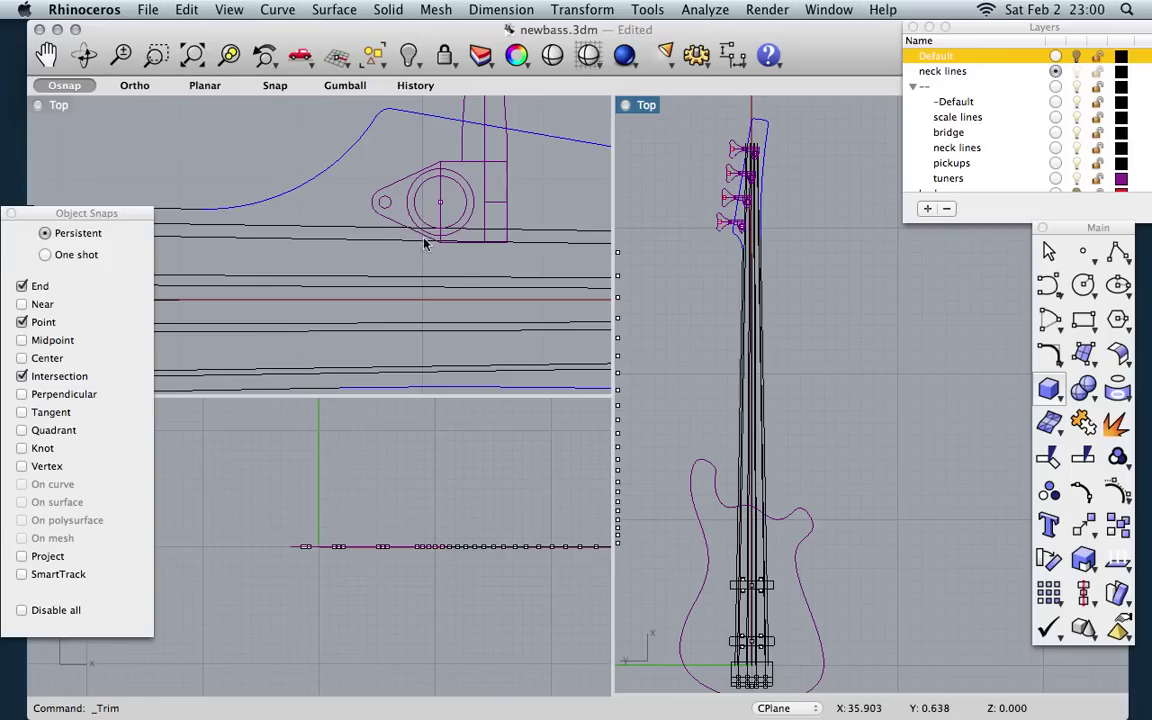
scroll(712, 207, down, 4)
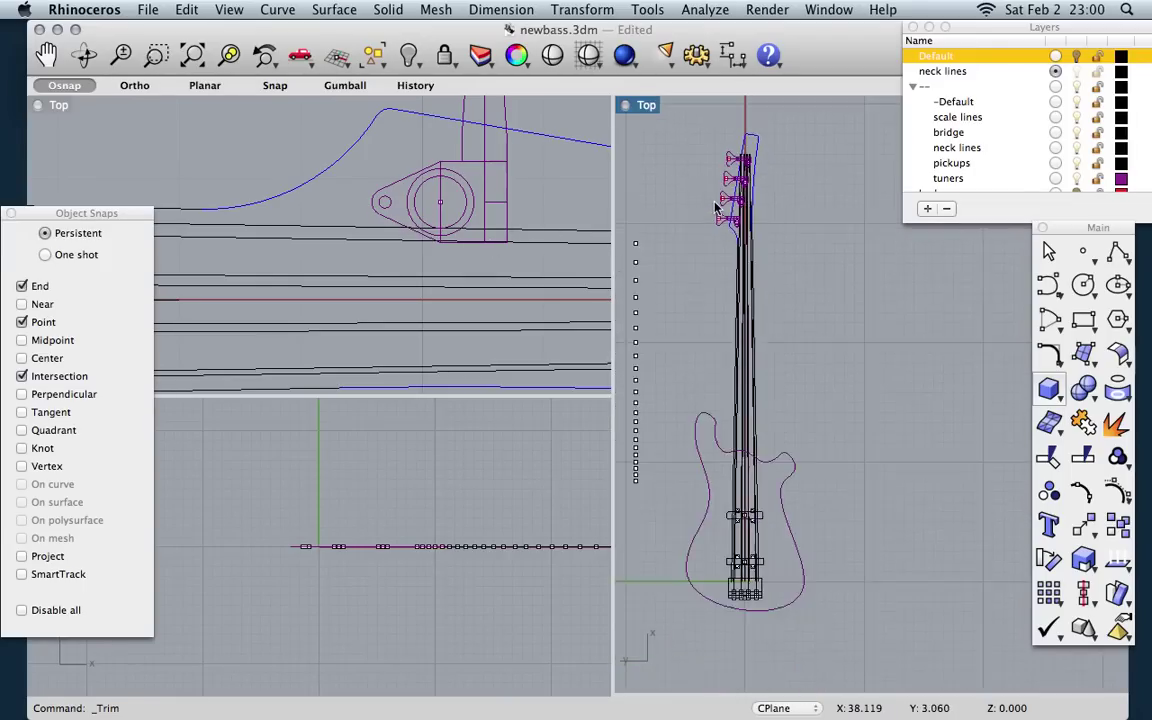
scroll(678, 408, up, 2)
scroll(678, 408, up, 3)
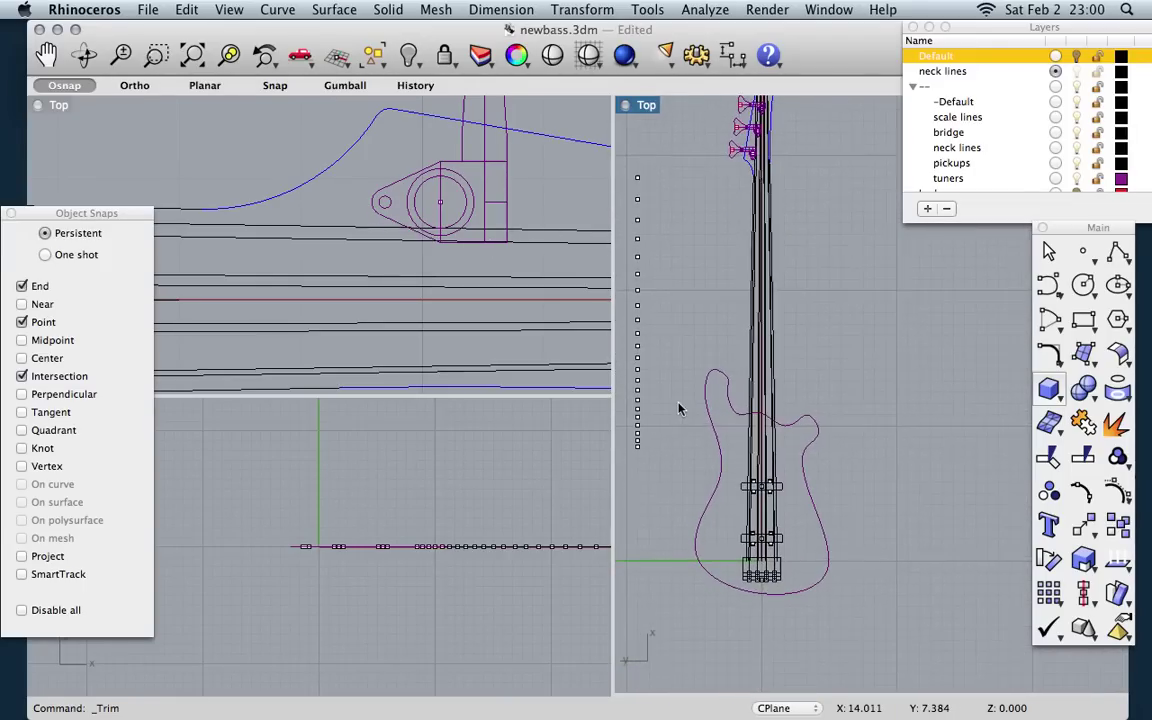
scroll(678, 408, up, 2)
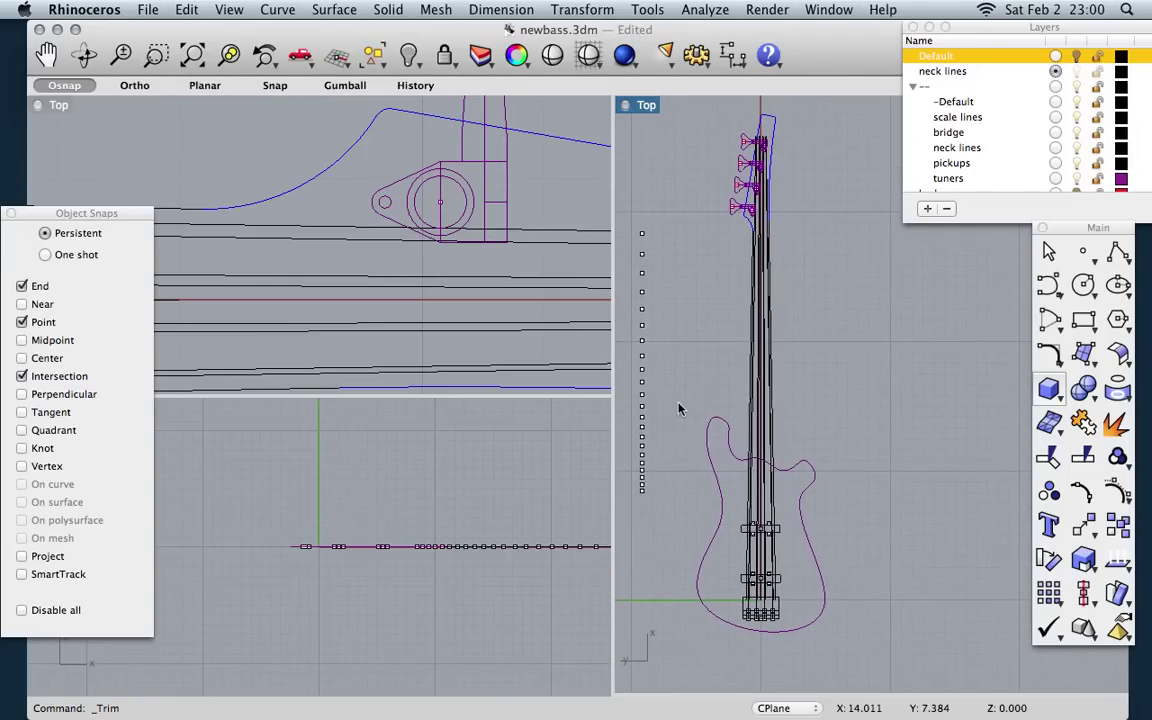
scroll(405, 195, down, 4)
scroll(405, 195, down, 1)
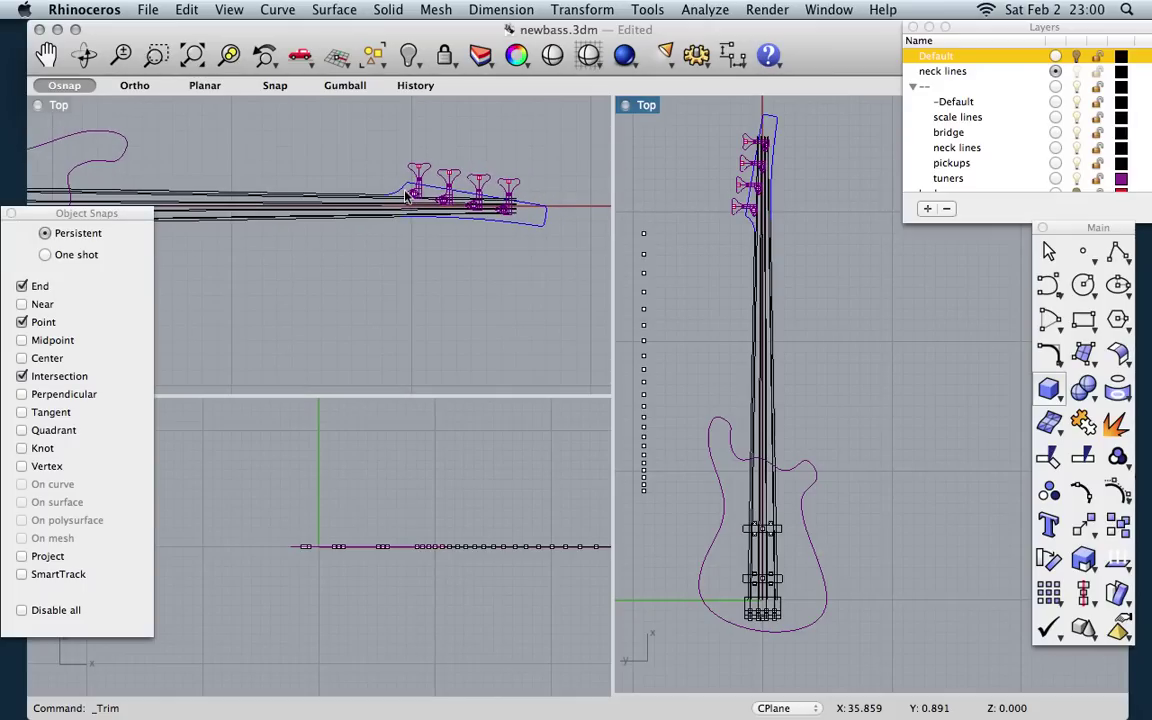
scroll(378, 244, down, 3)
scroll(83, 177, left, 4)
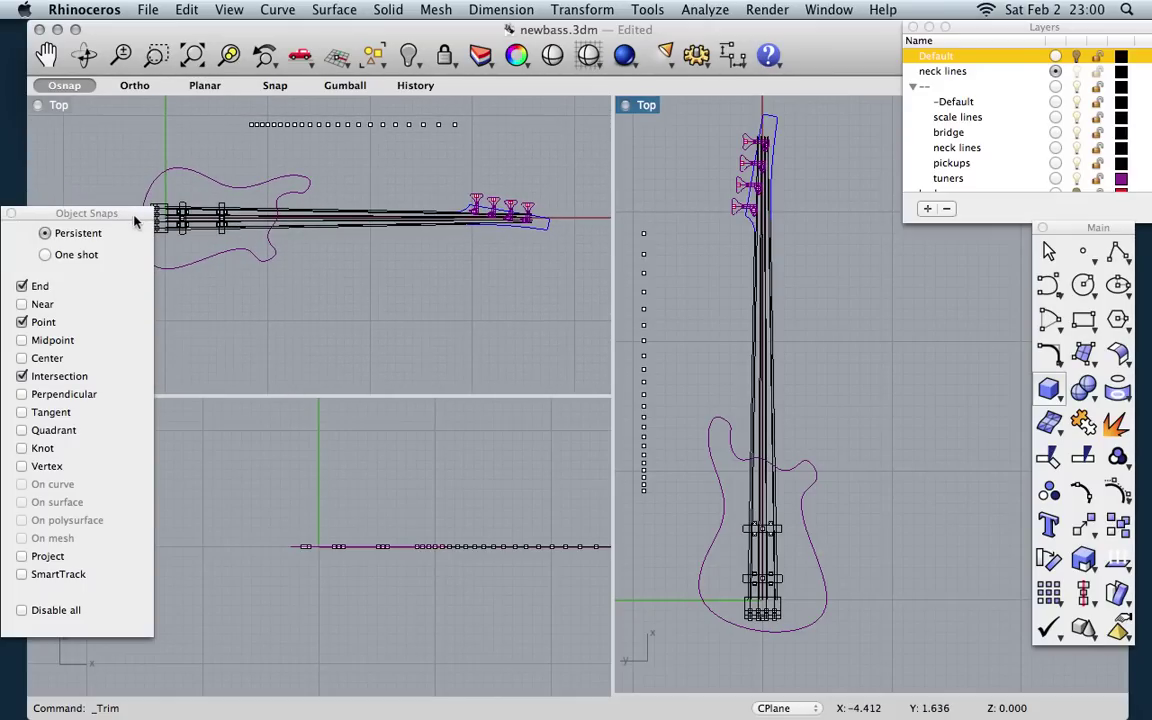
Step: Move the Object Snaps palette clear of the bass body in the horizontal Top view and inspect the bridge and pickup area
drag(139, 216, 130, 312)
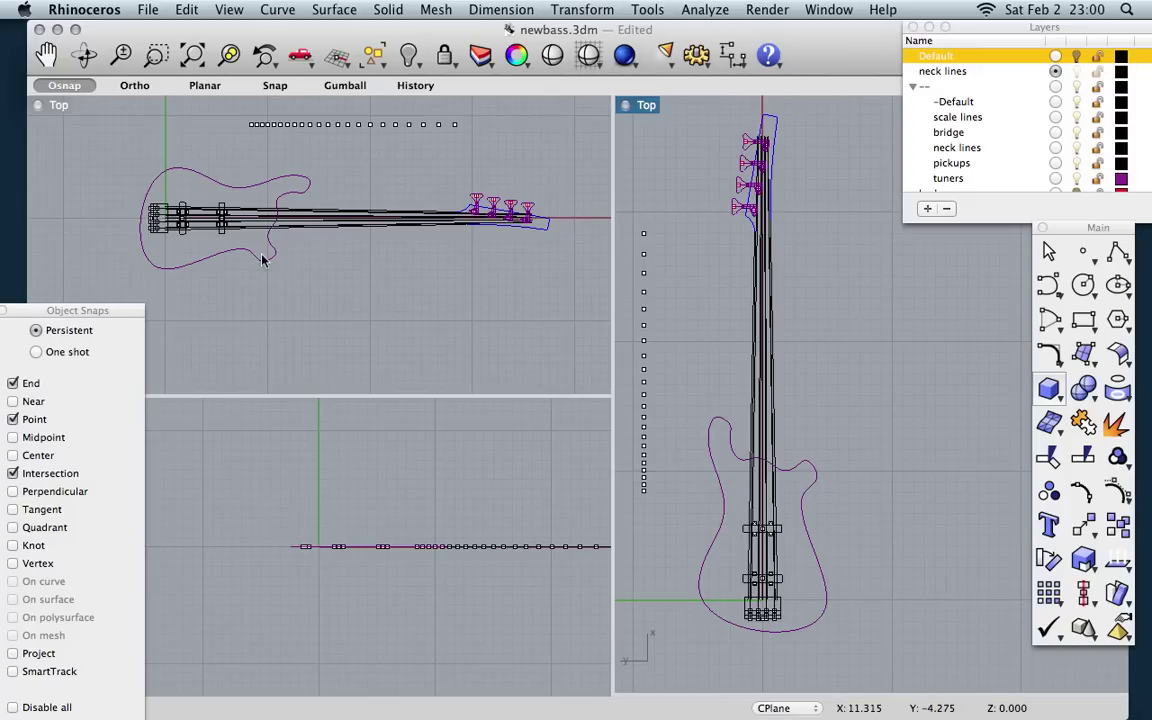
scroll(199, 230, up, 5)
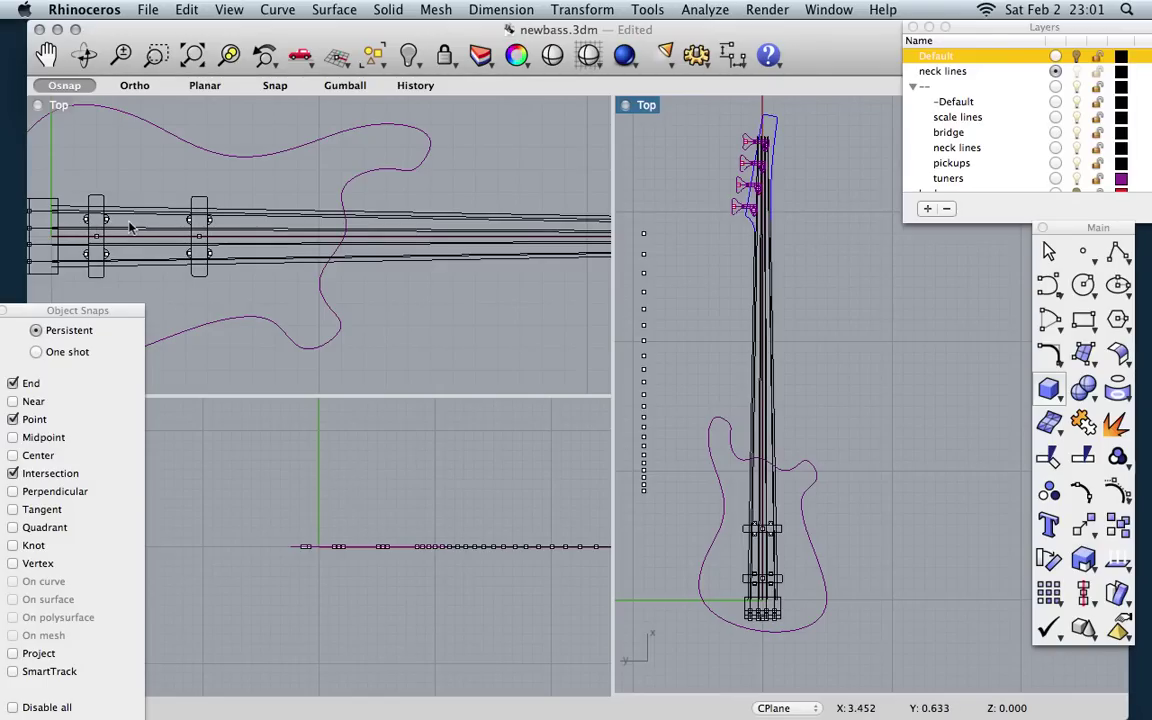
scroll(230, 215, down, 5)
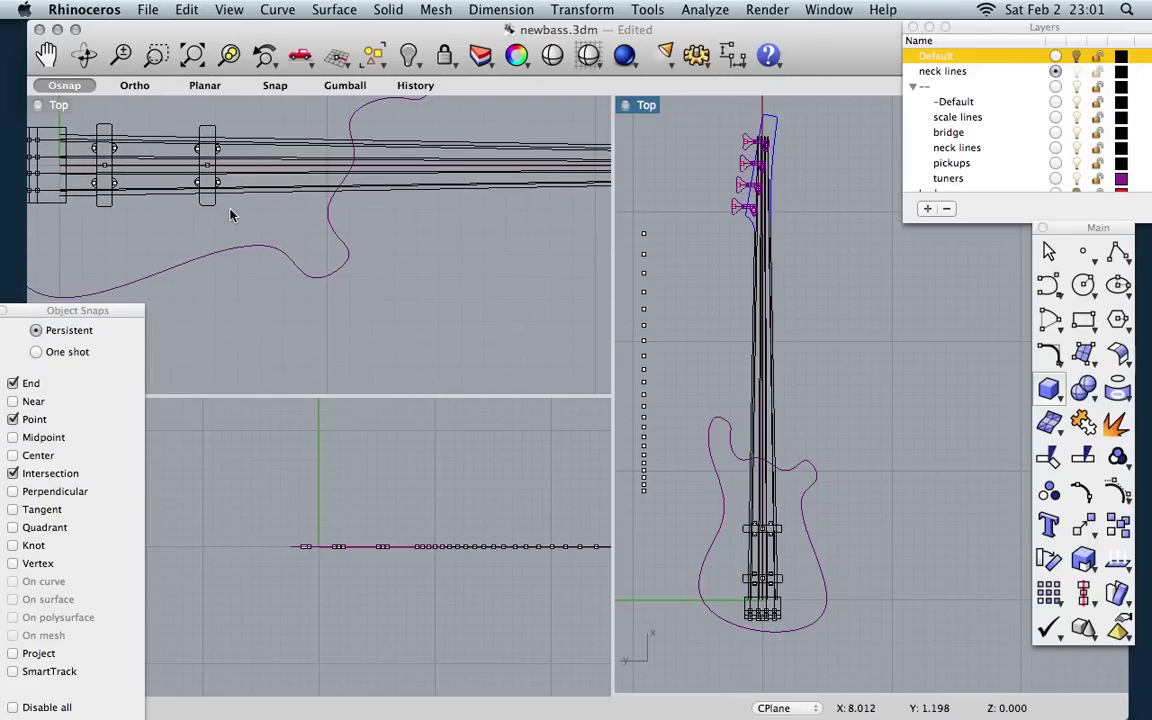
scroll(230, 215, down, 2)
scroll(230, 213, down, 5)
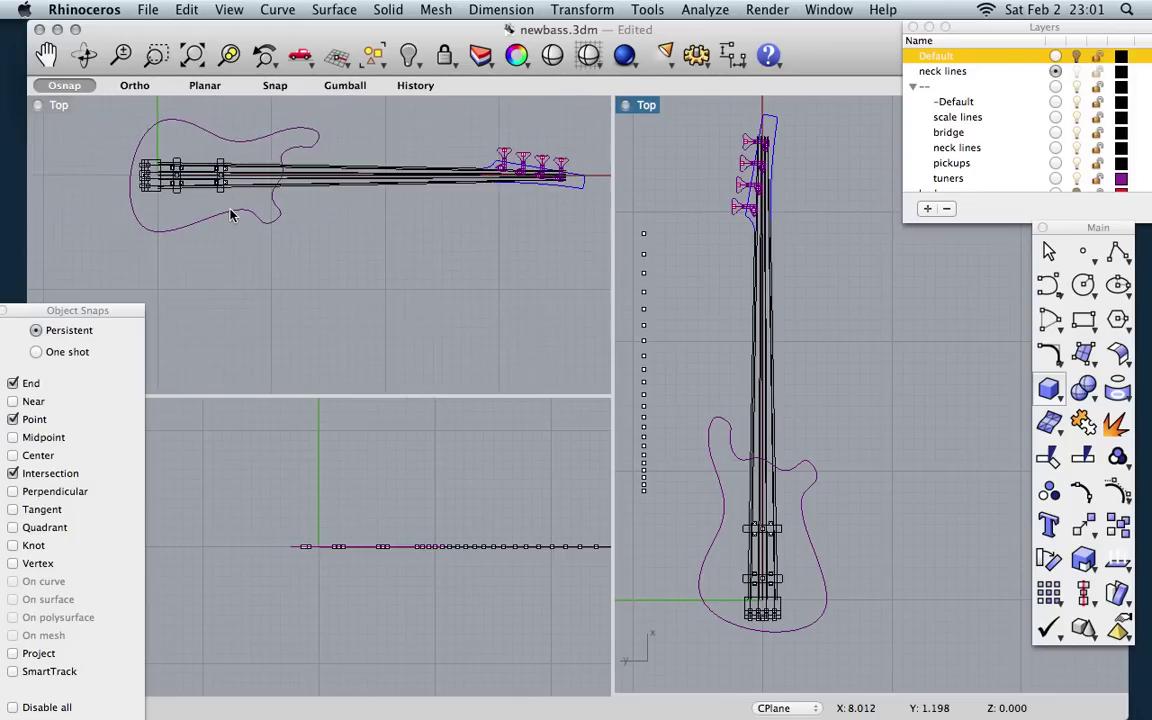